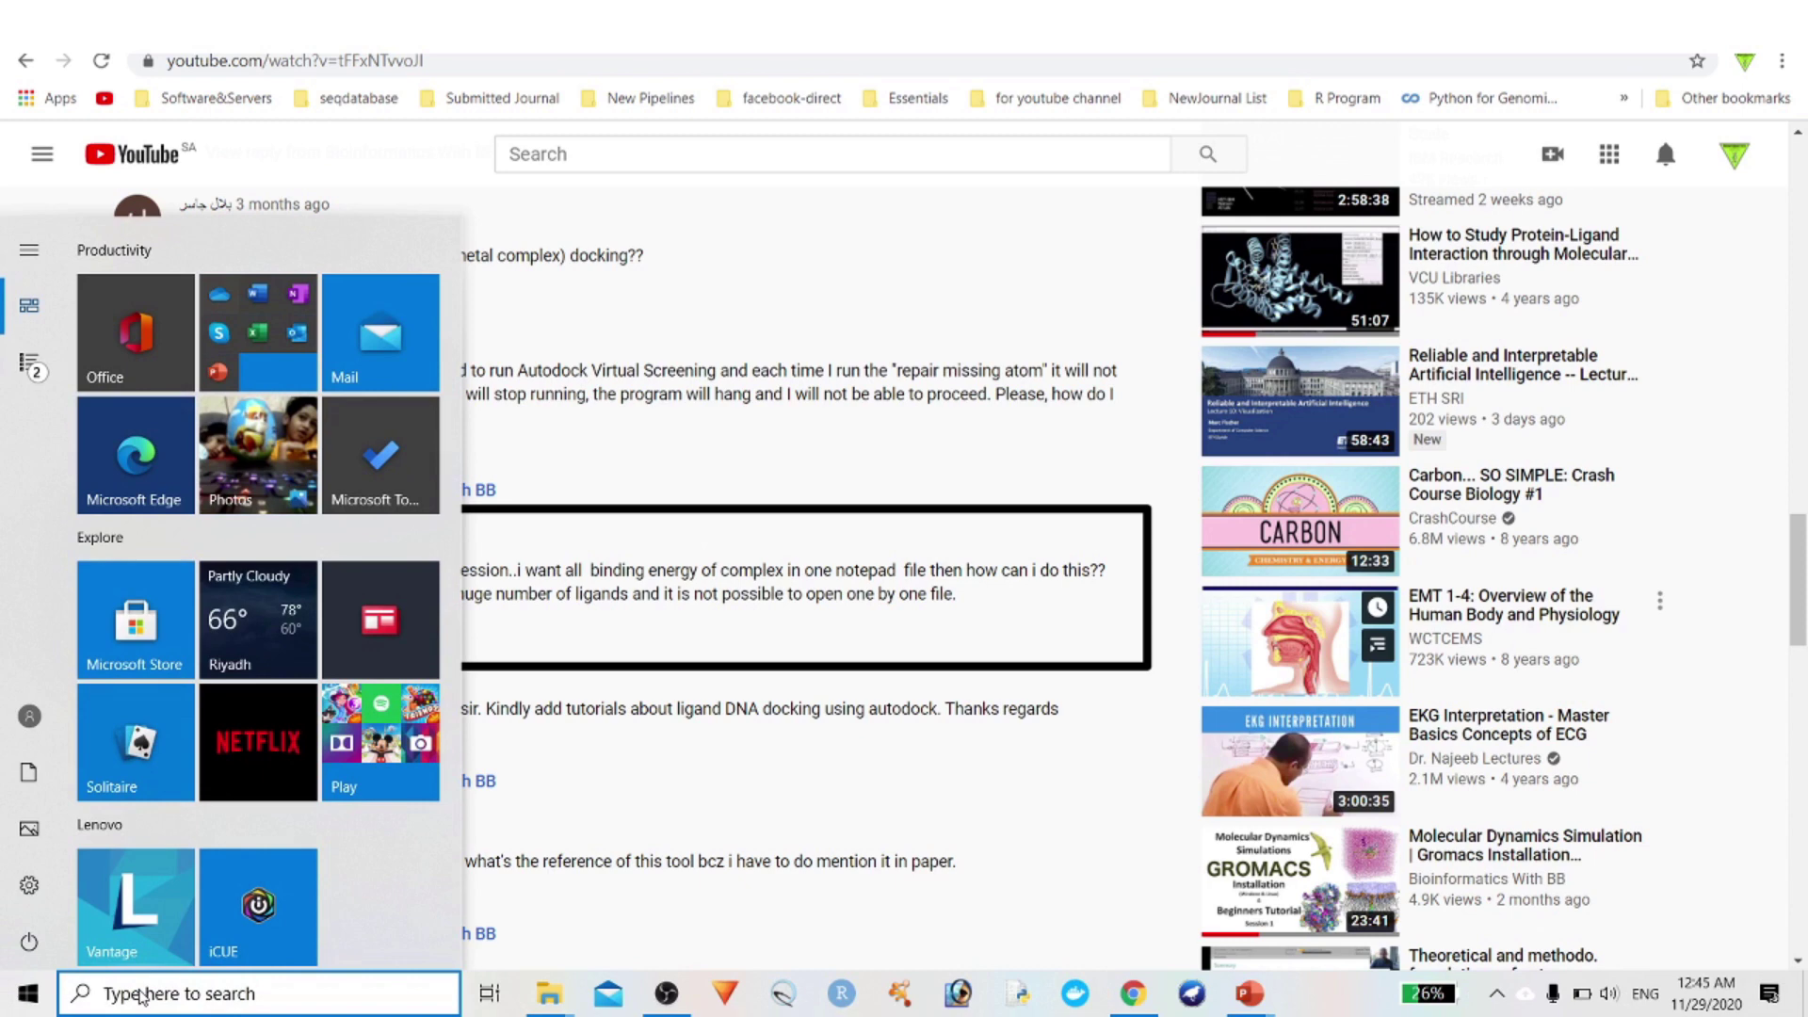
Open Microsoft Store from Windows search
type("sqo")
key("BackSpace")
key("BackSpace")
type("tore")
key("Return")
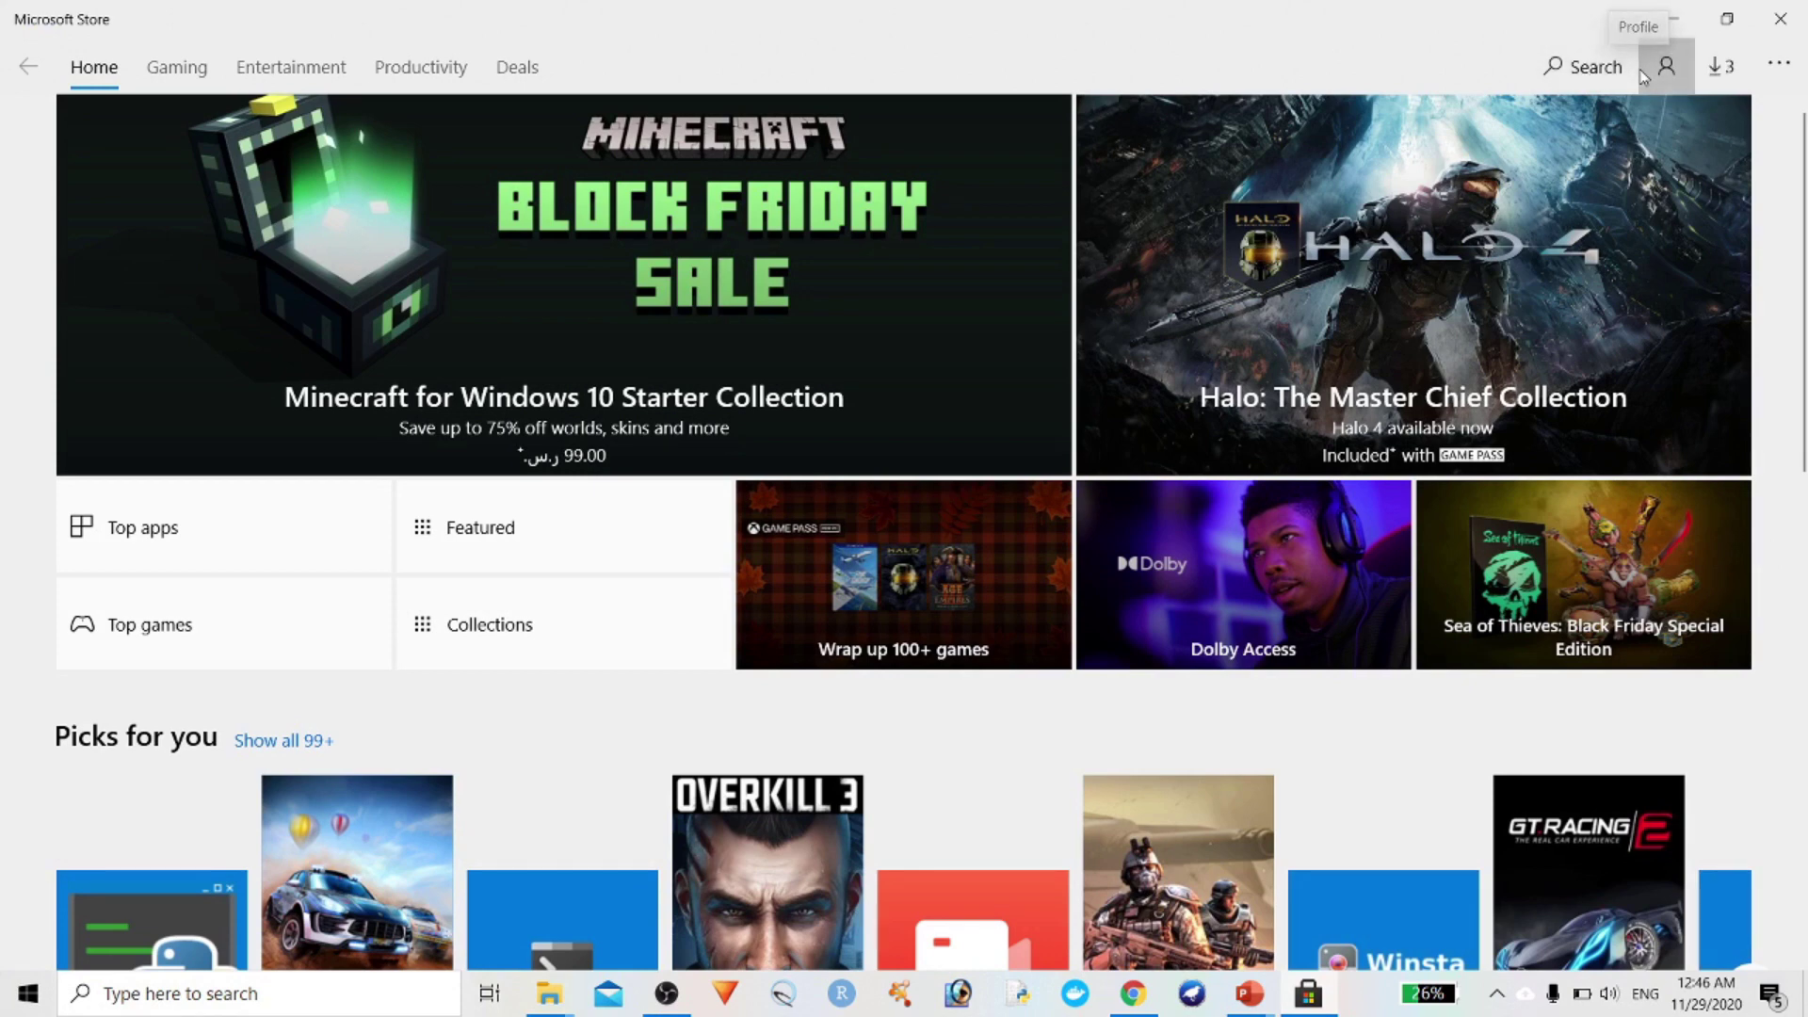
Search the Store for 'ubu', open the Ubuntu app's page, and launch the installed app
left_click(1585, 66)
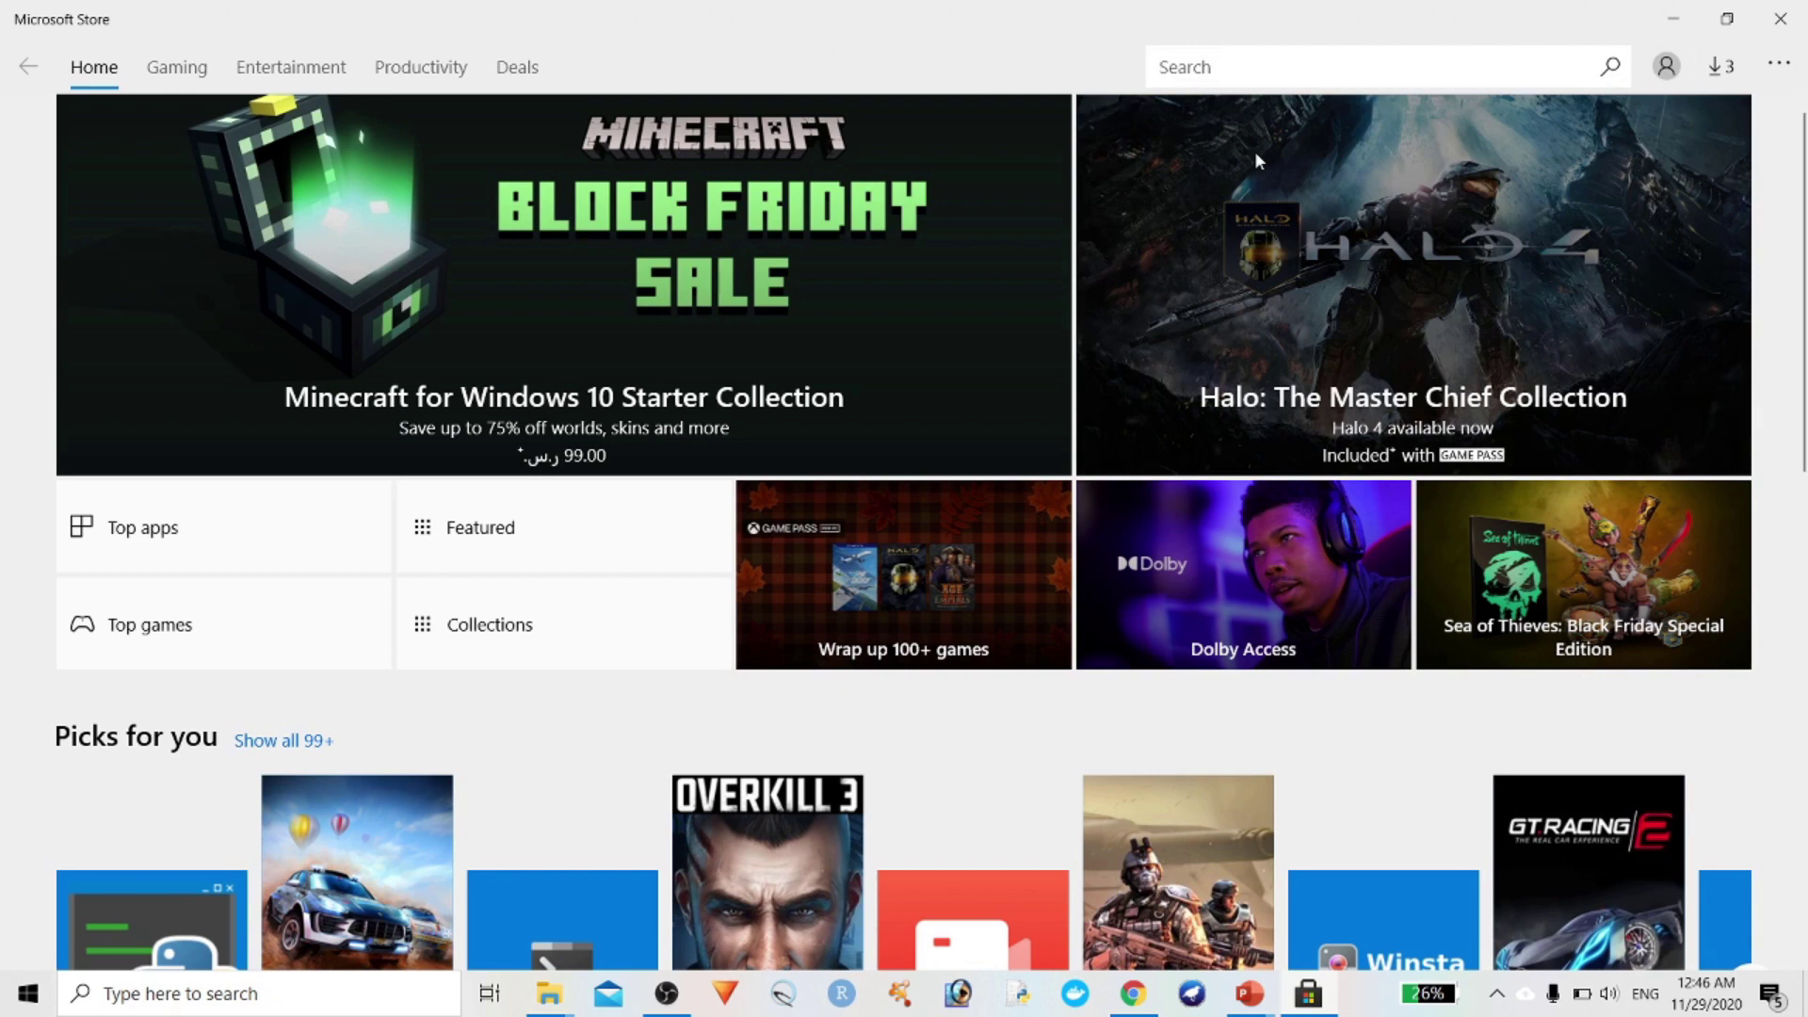
type("u")
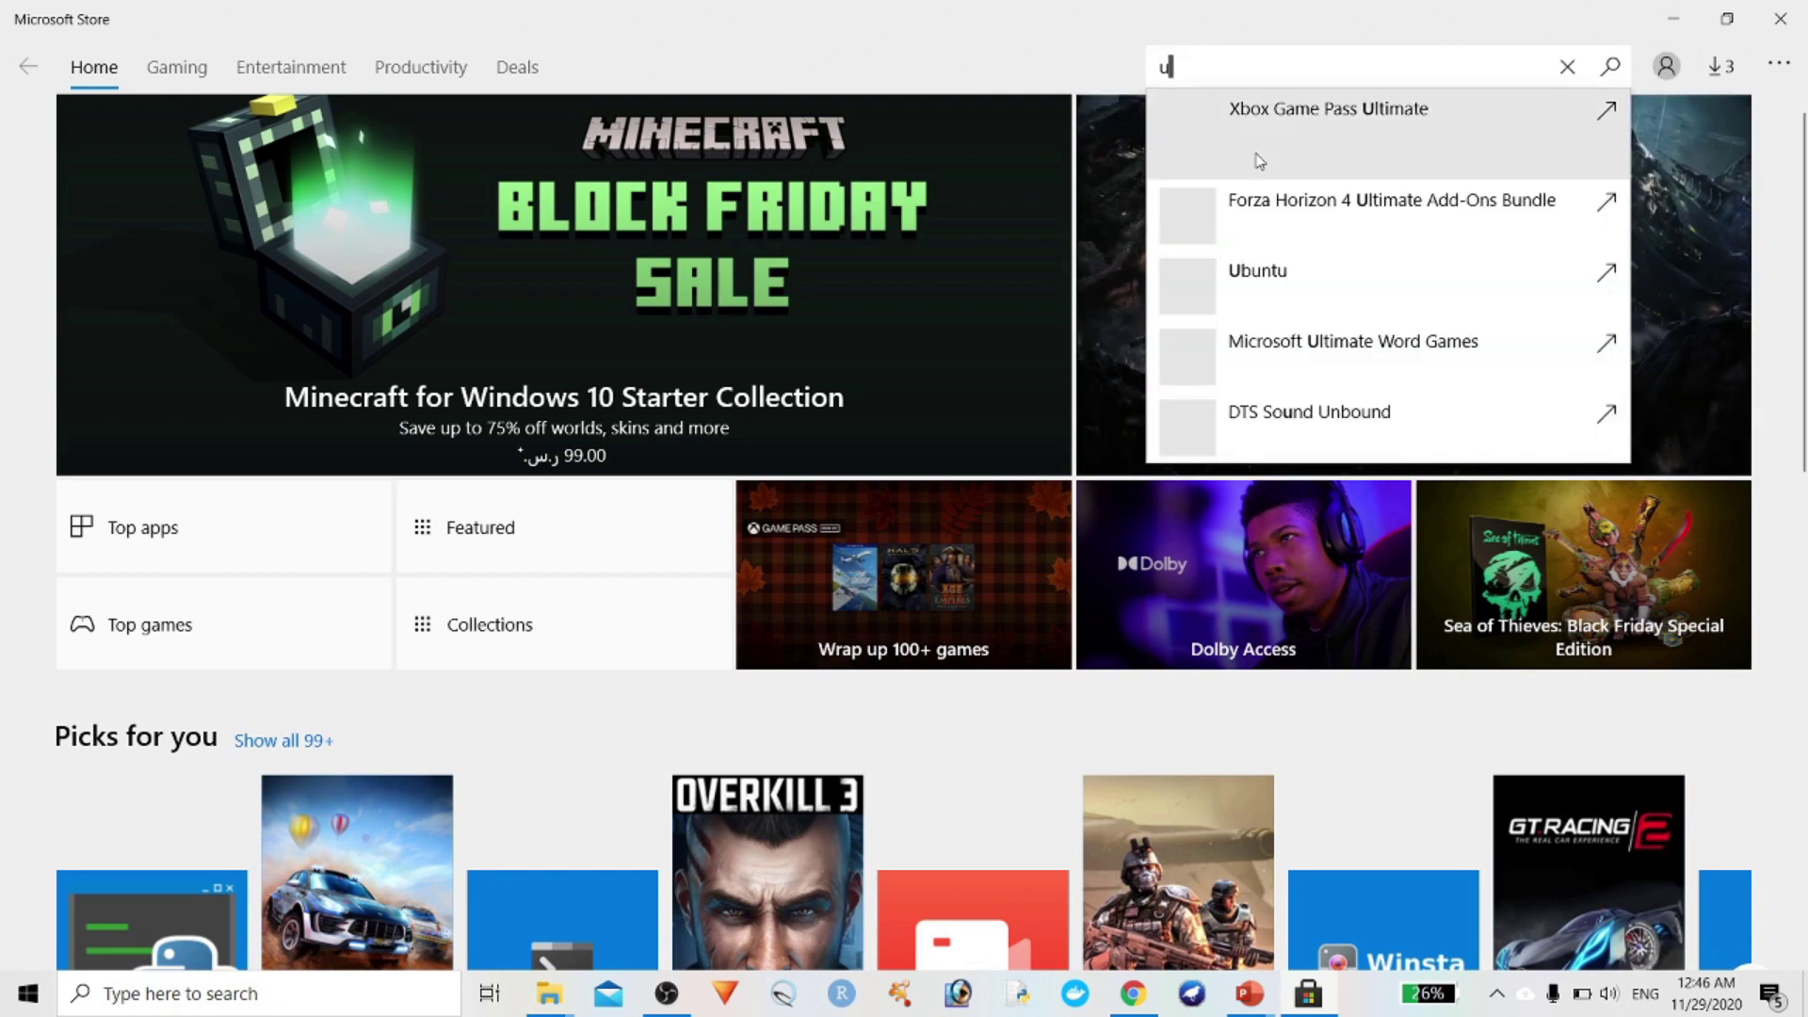
type("bun")
key("BackSpace")
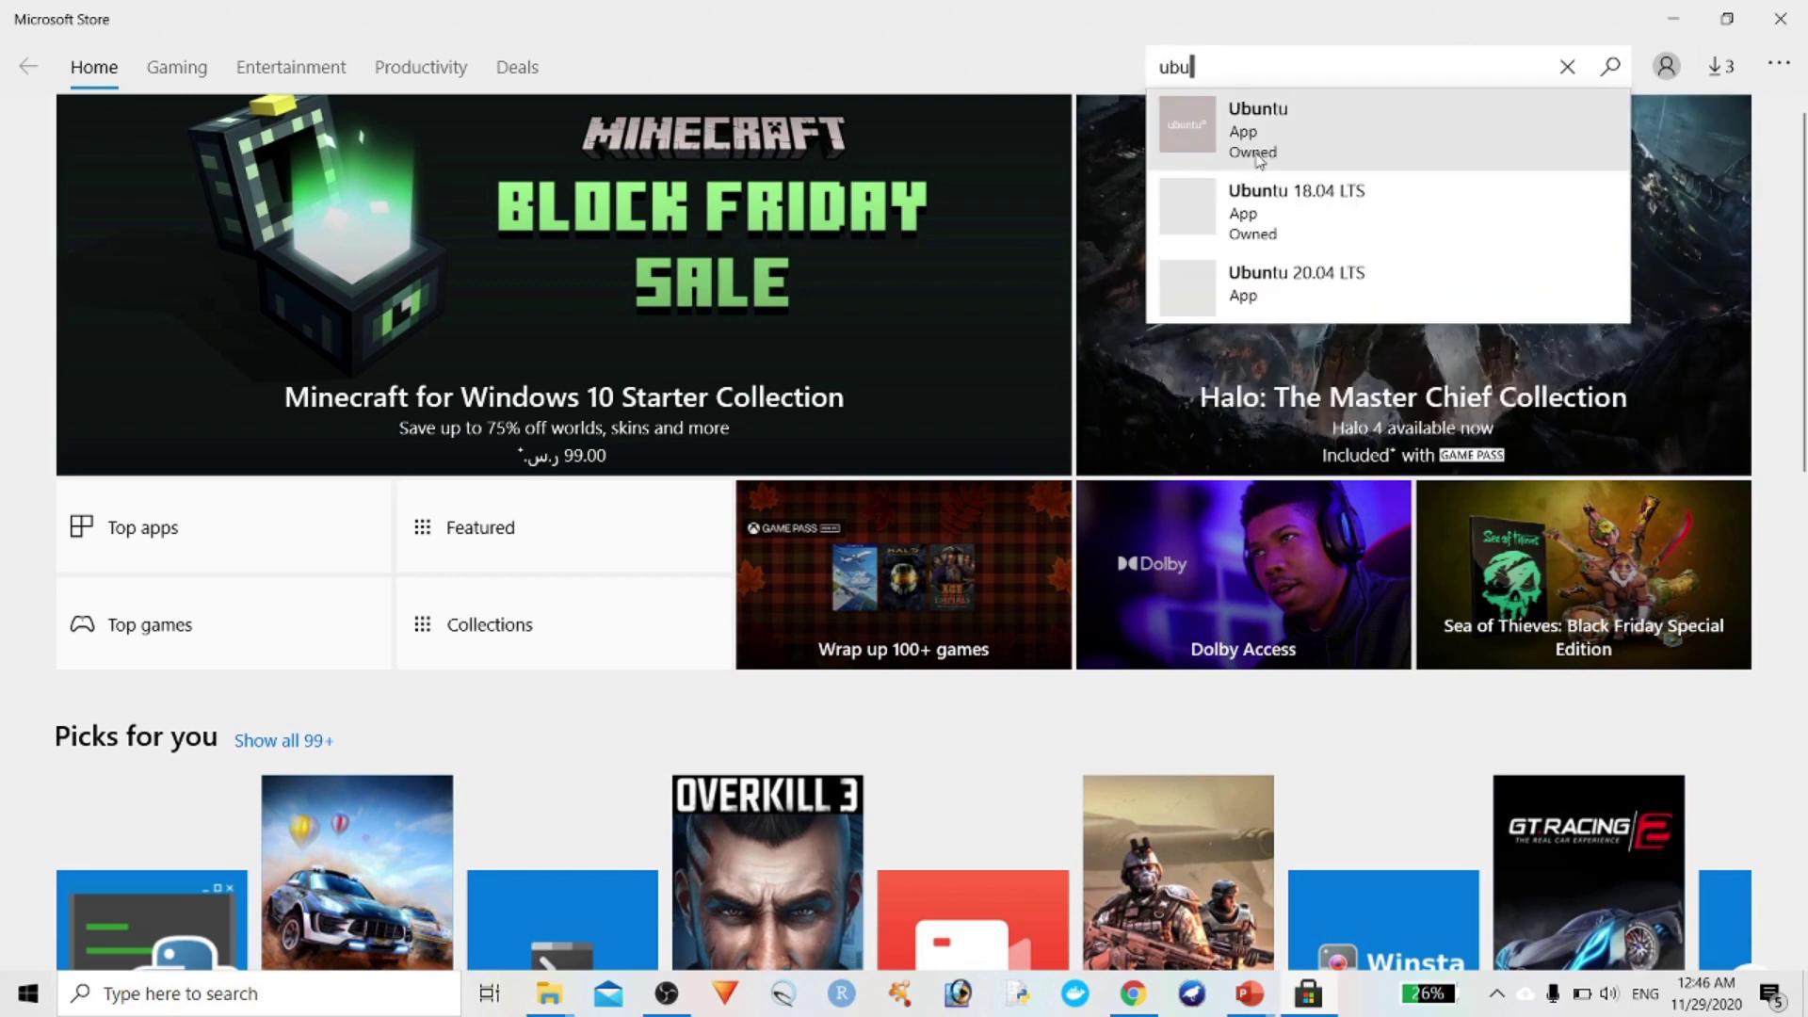
left_click(1256, 141)
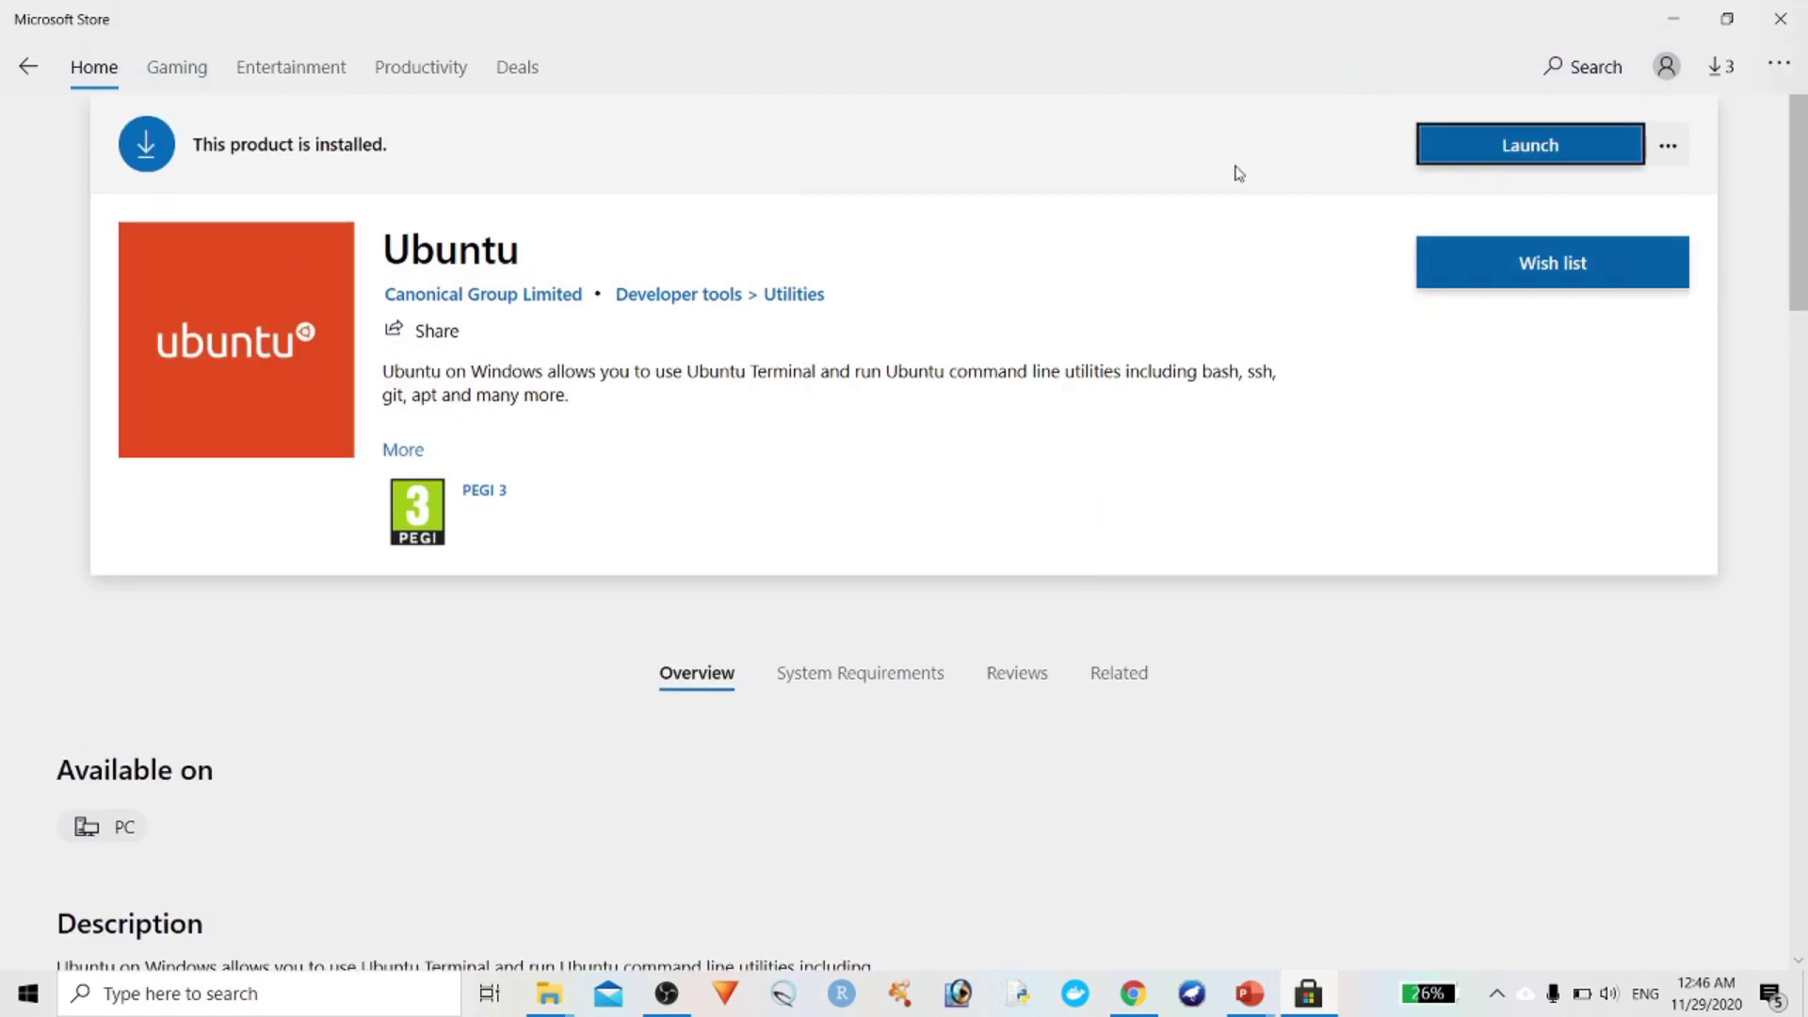
left_click(1578, 160)
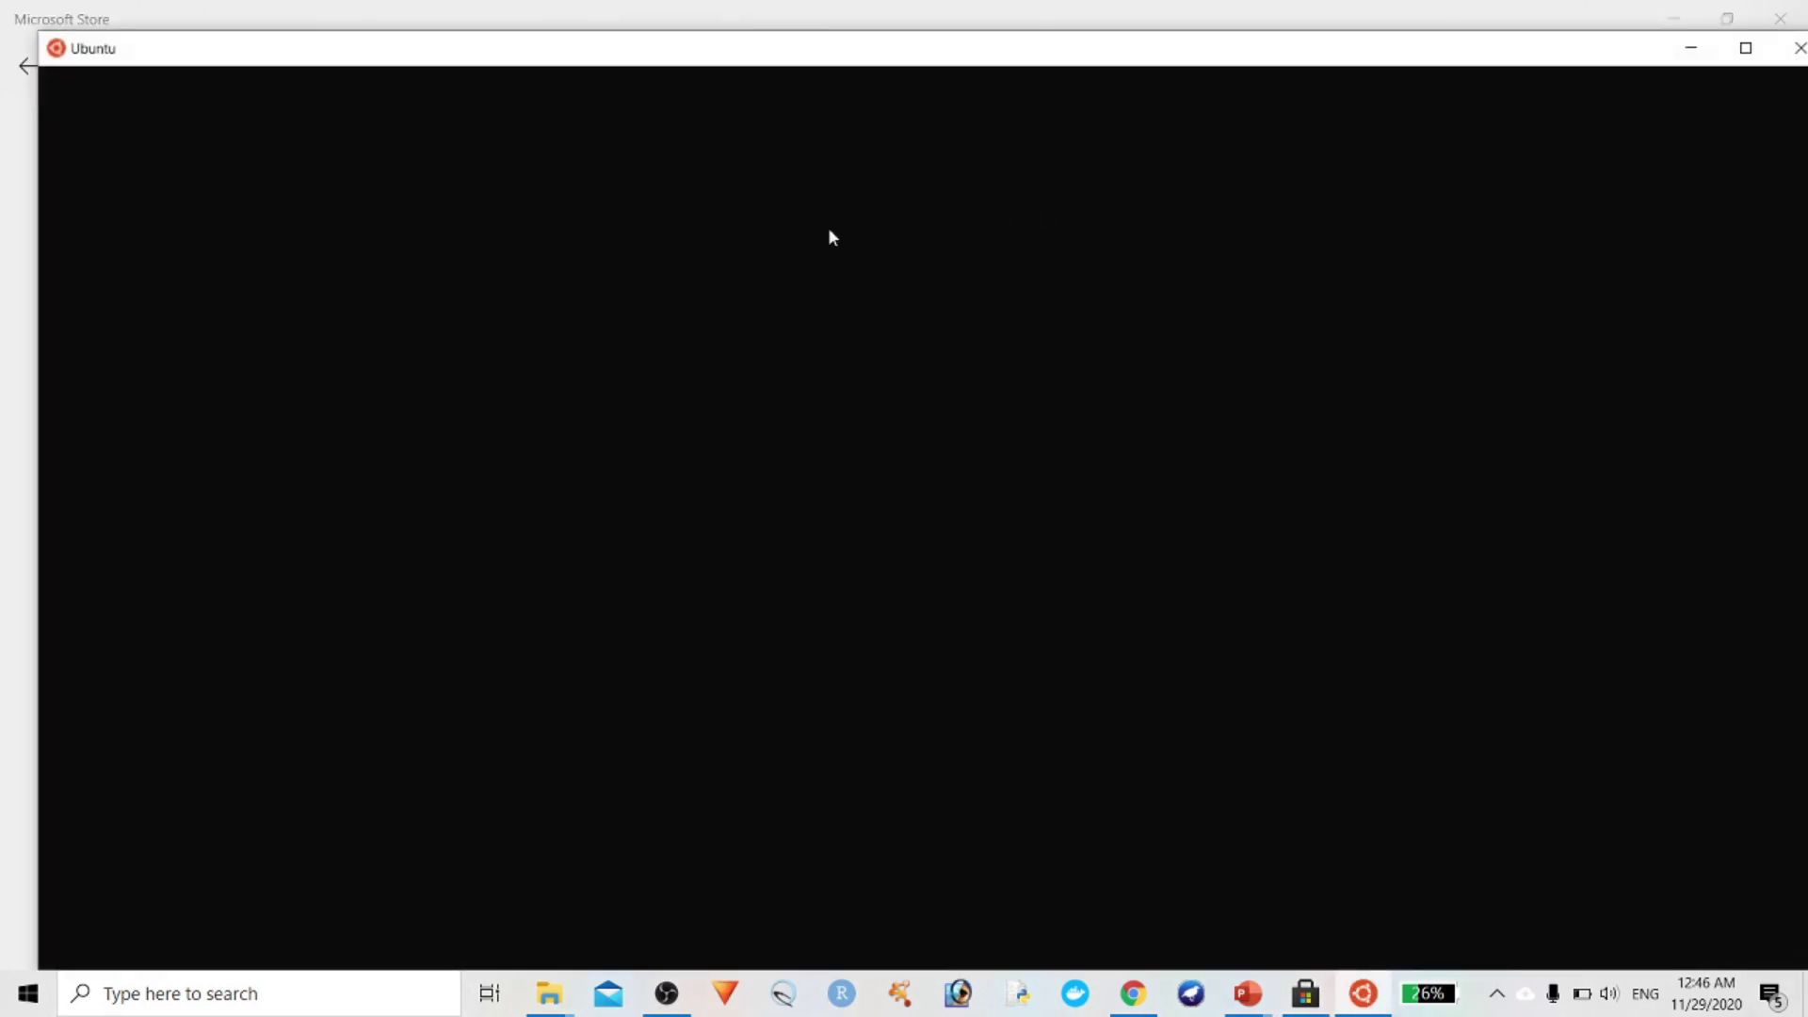
Refresh Ubuntu's package lists with sudo apt-get update, entering the sudo password
scroll(799, 675, "down", 2)
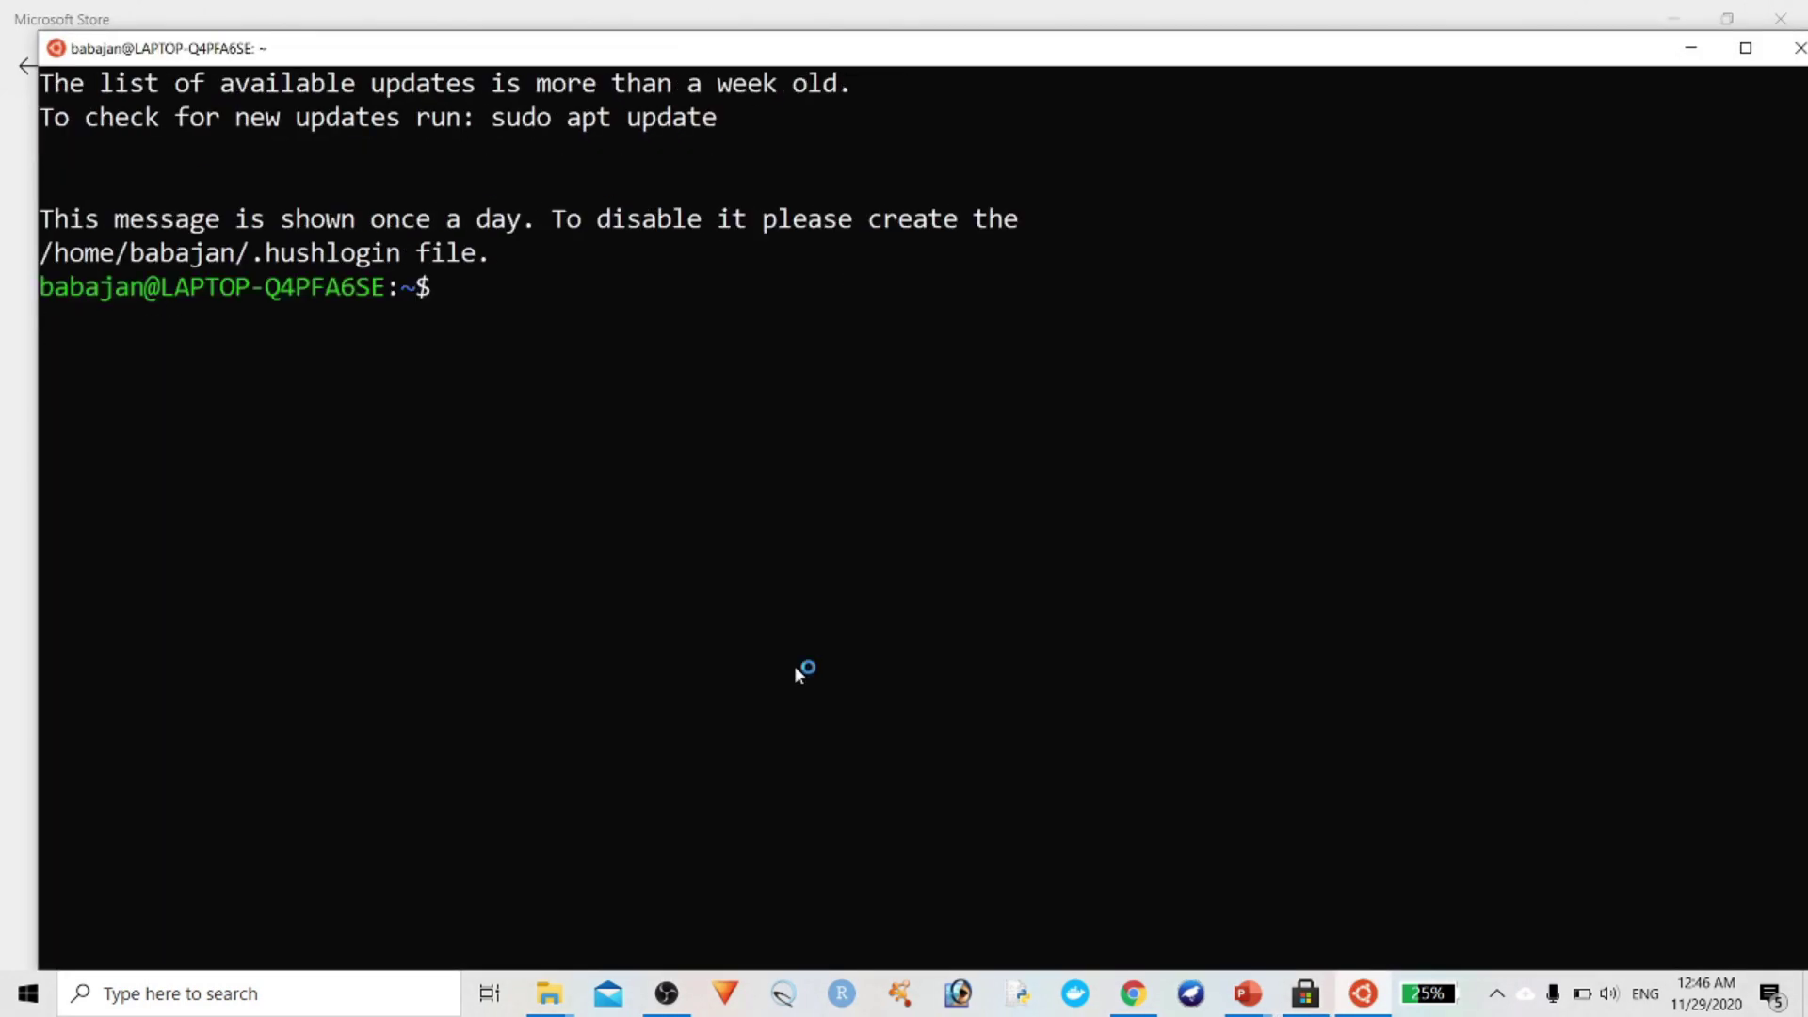
scroll(798, 675, "up", 1)
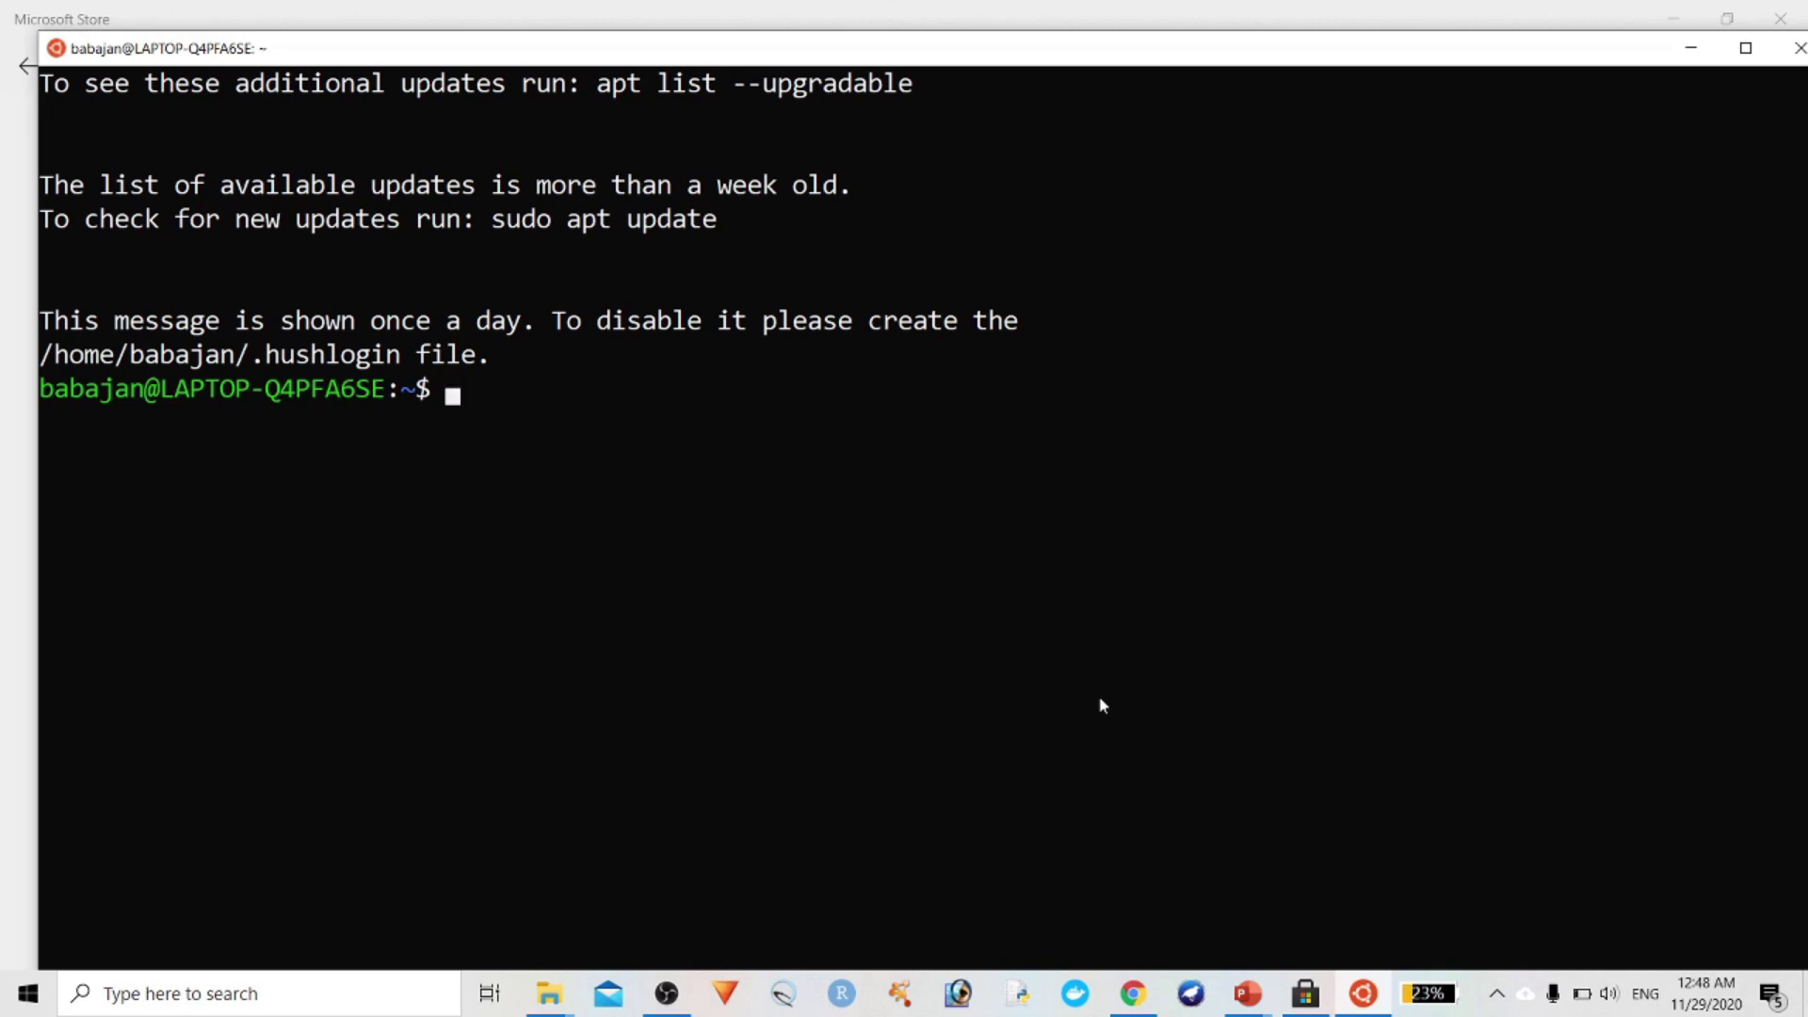
type("sudo ap")
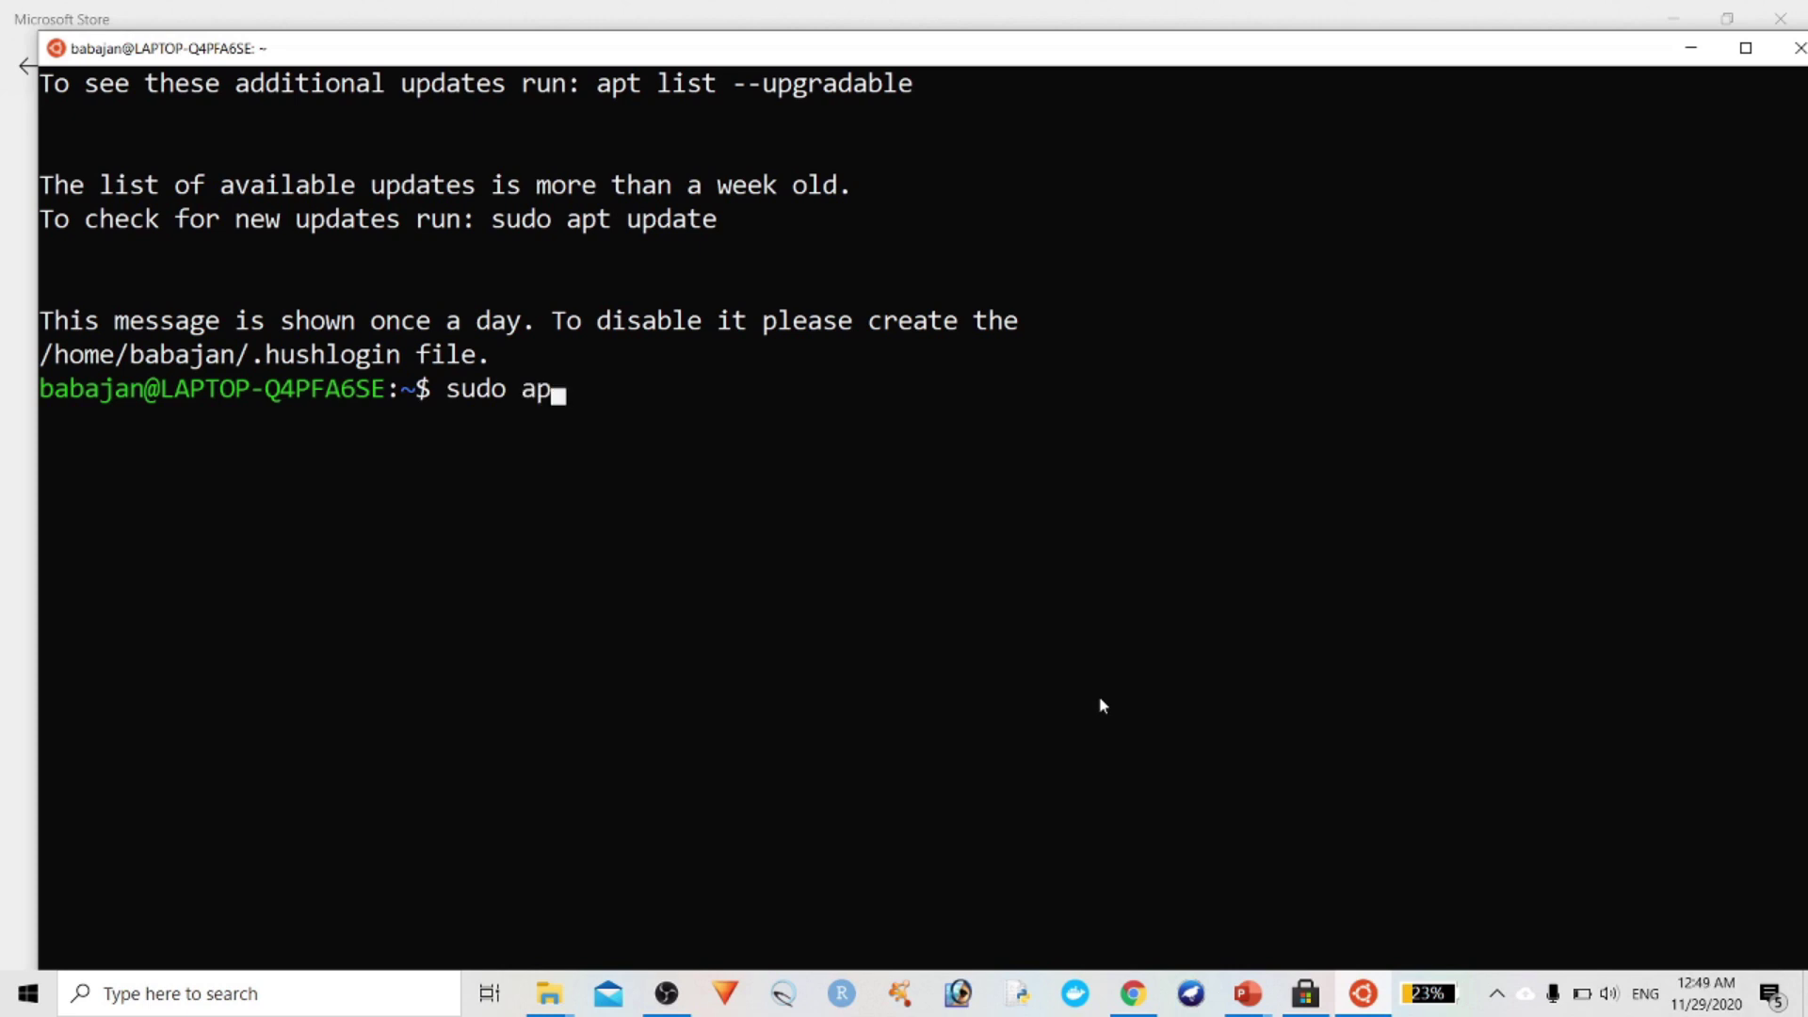
type("t-get udpate")
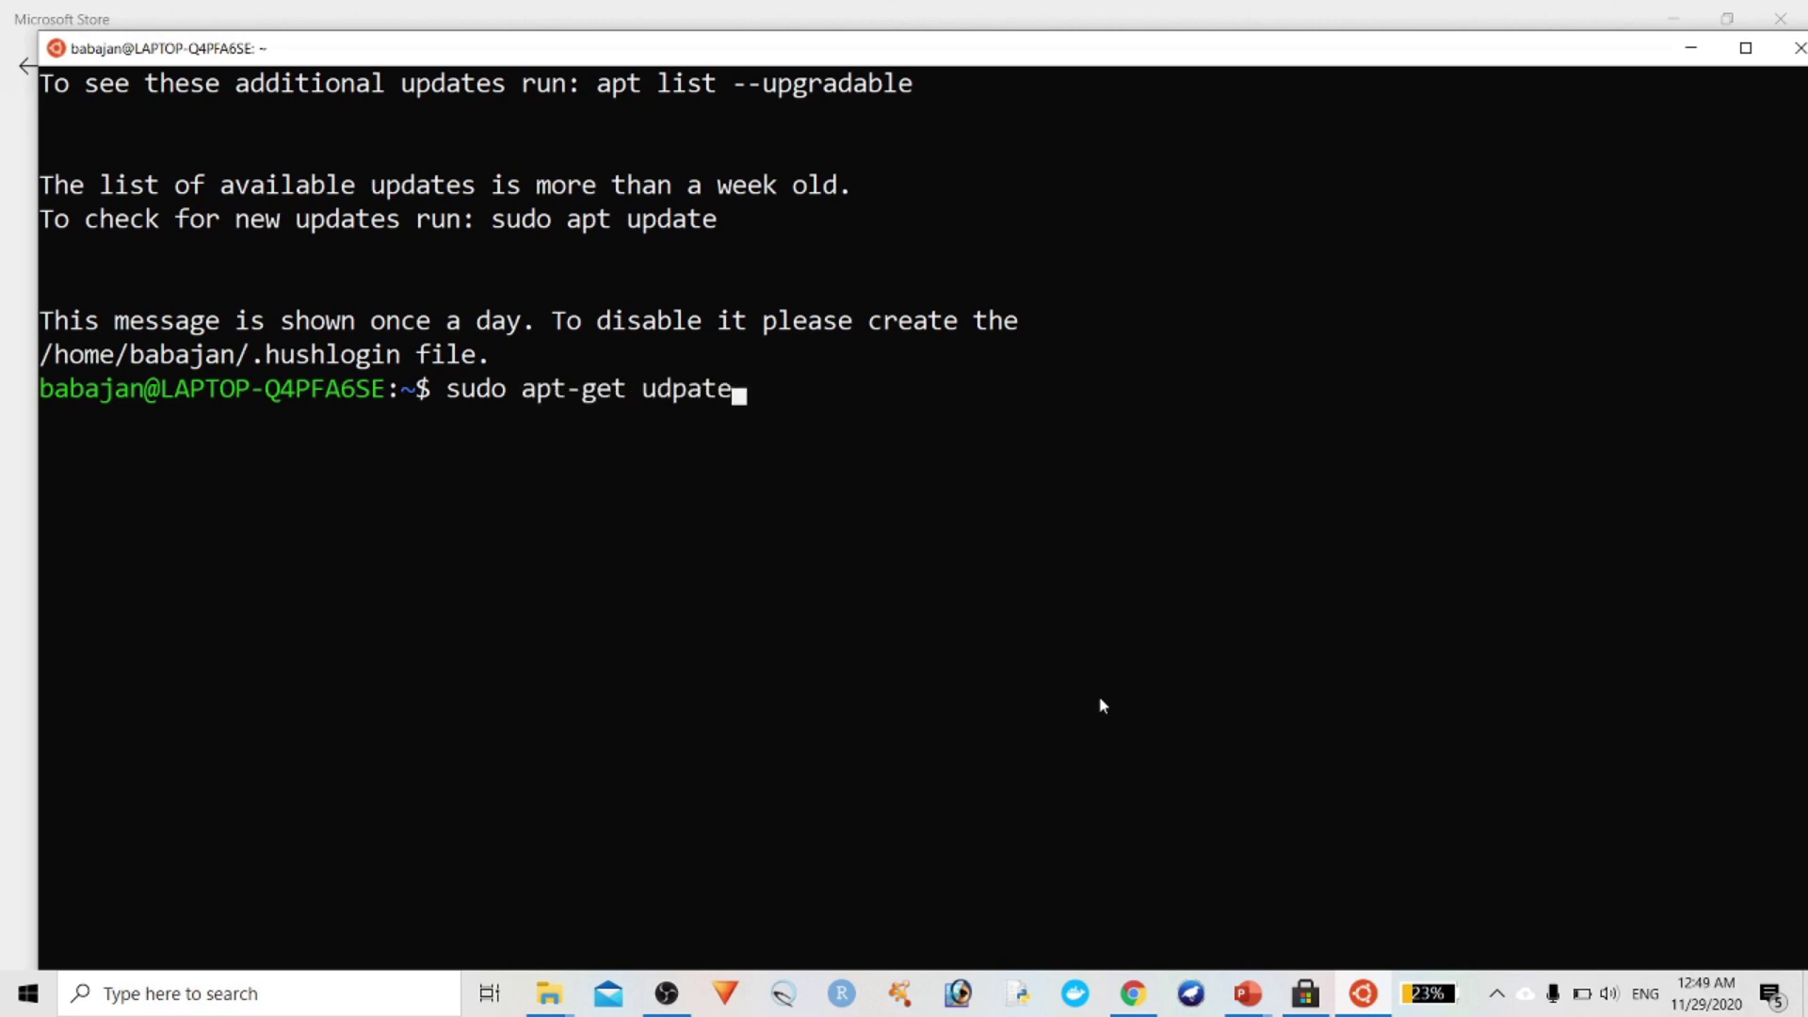
key("Return")
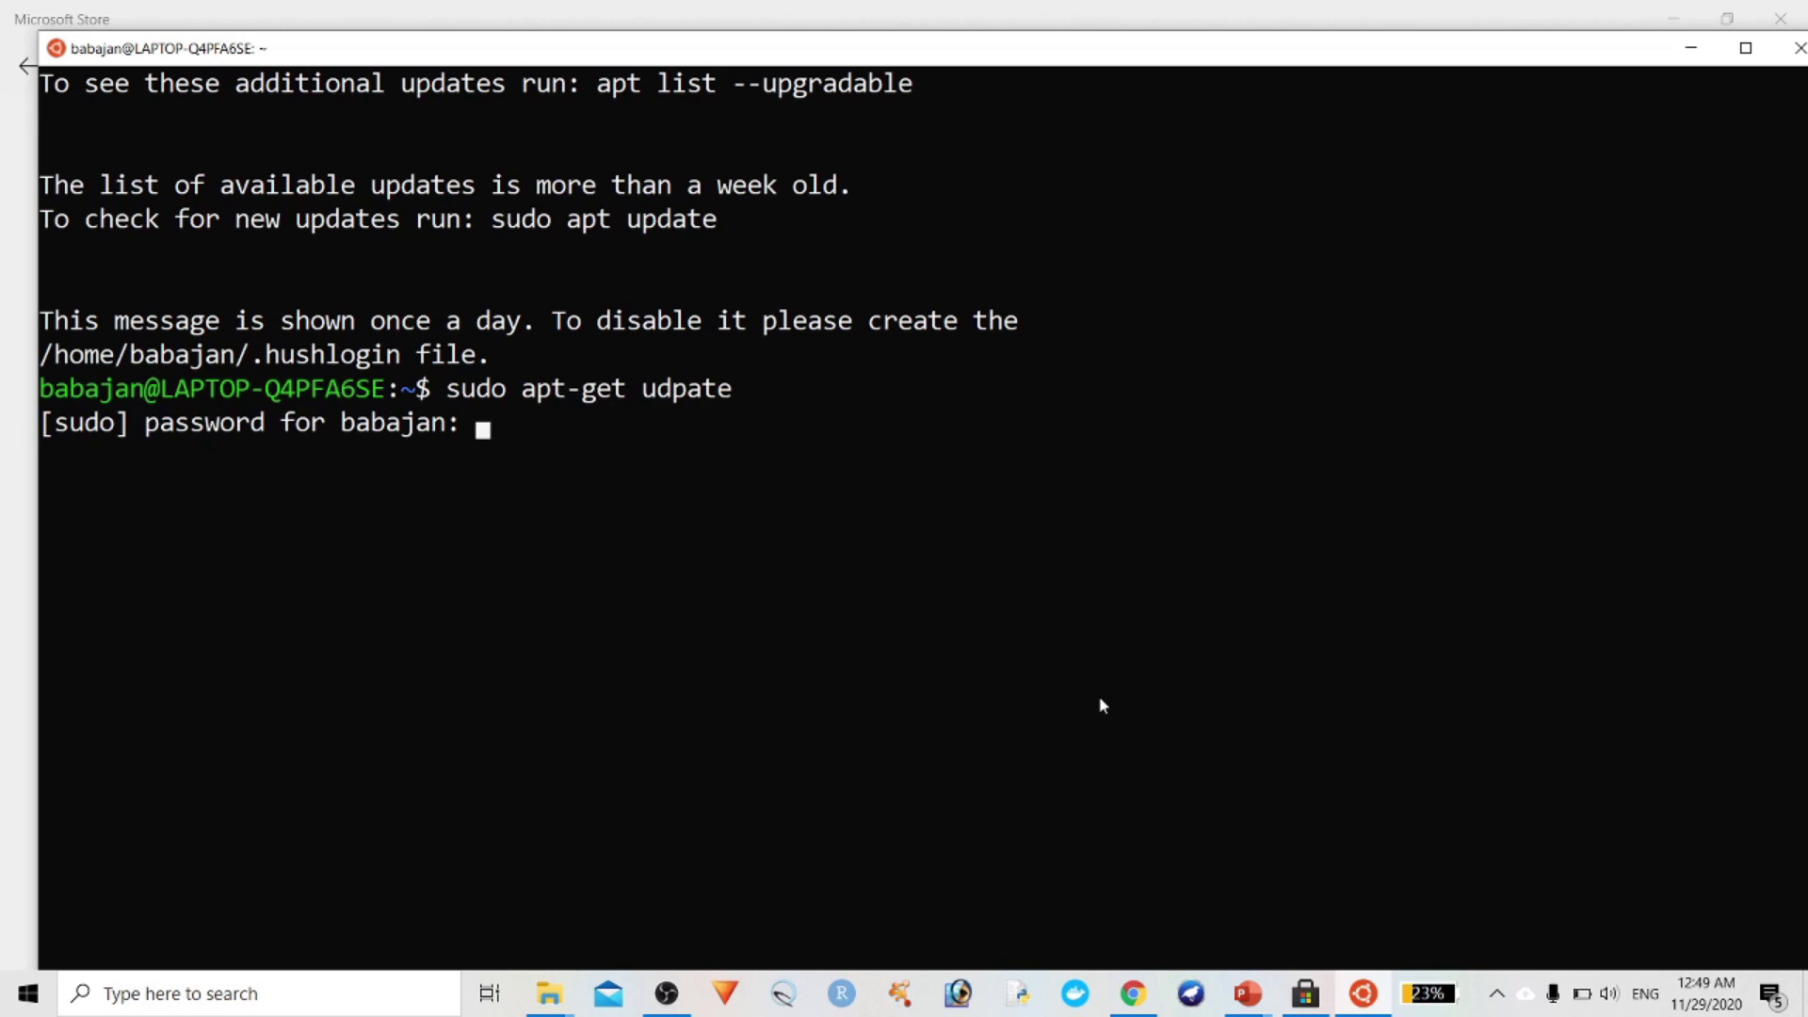
key("ctrl+c")
type("sudo a")
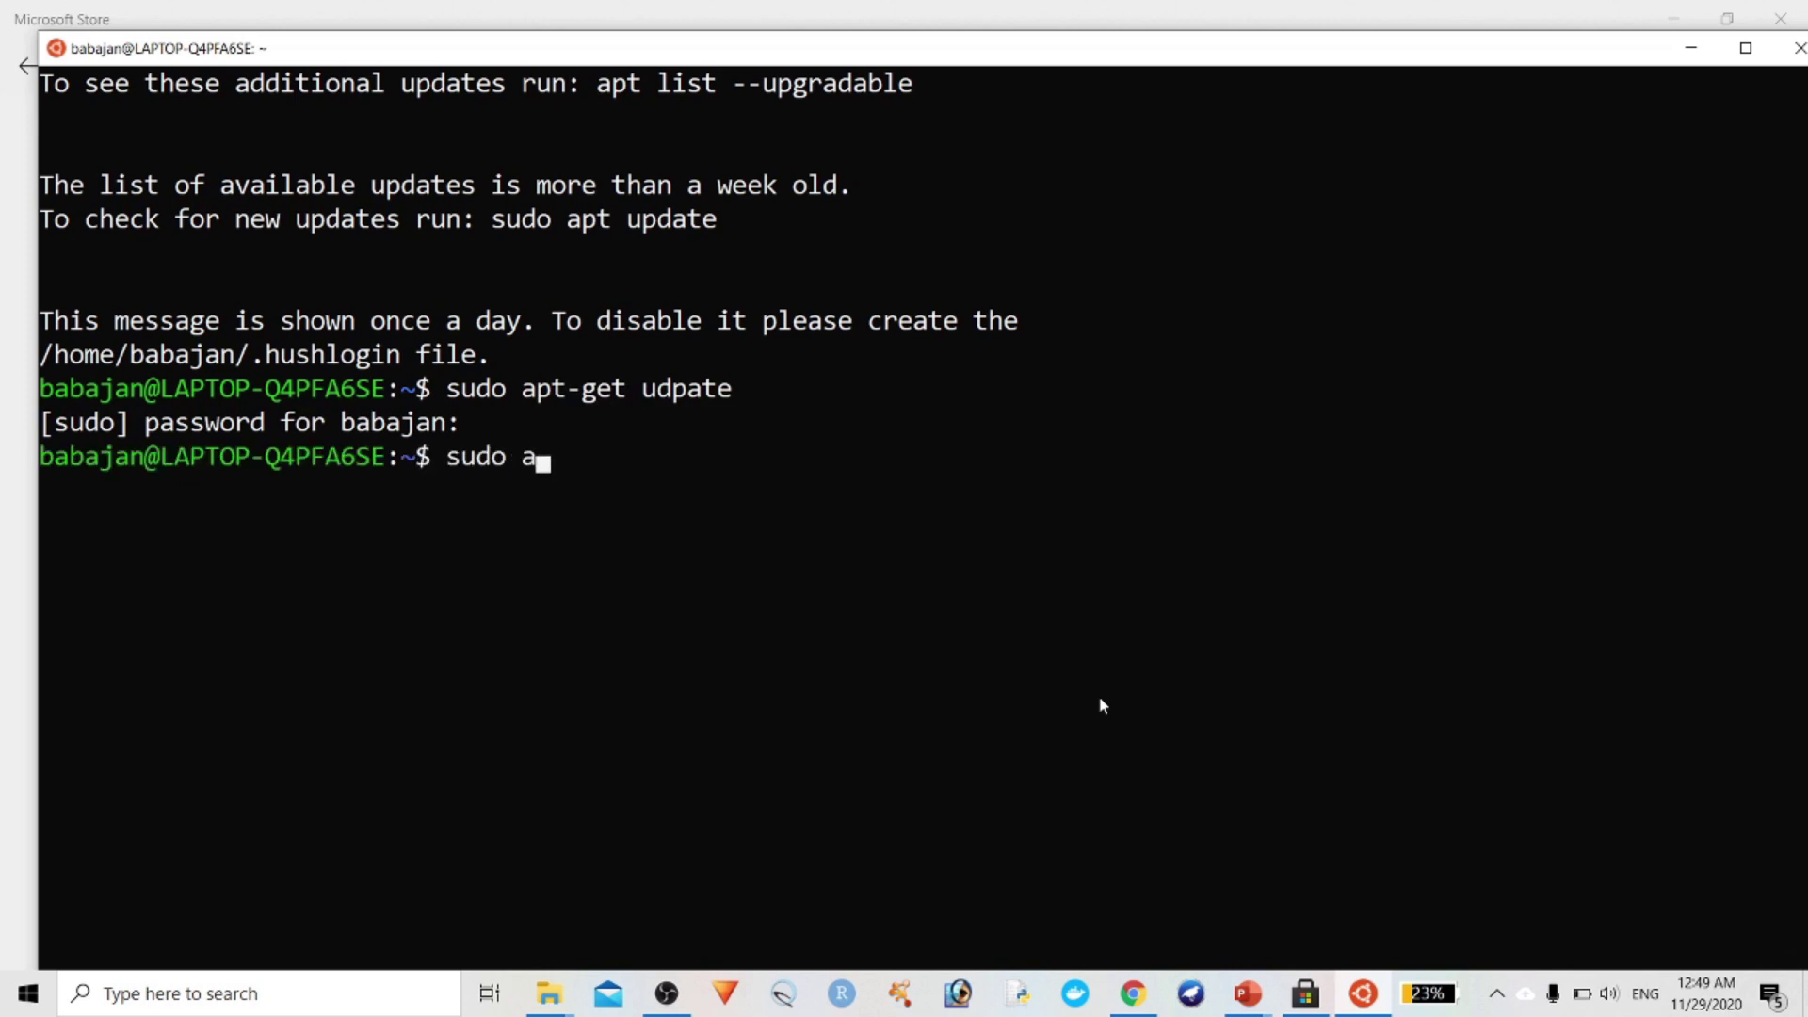
type("pt-get update")
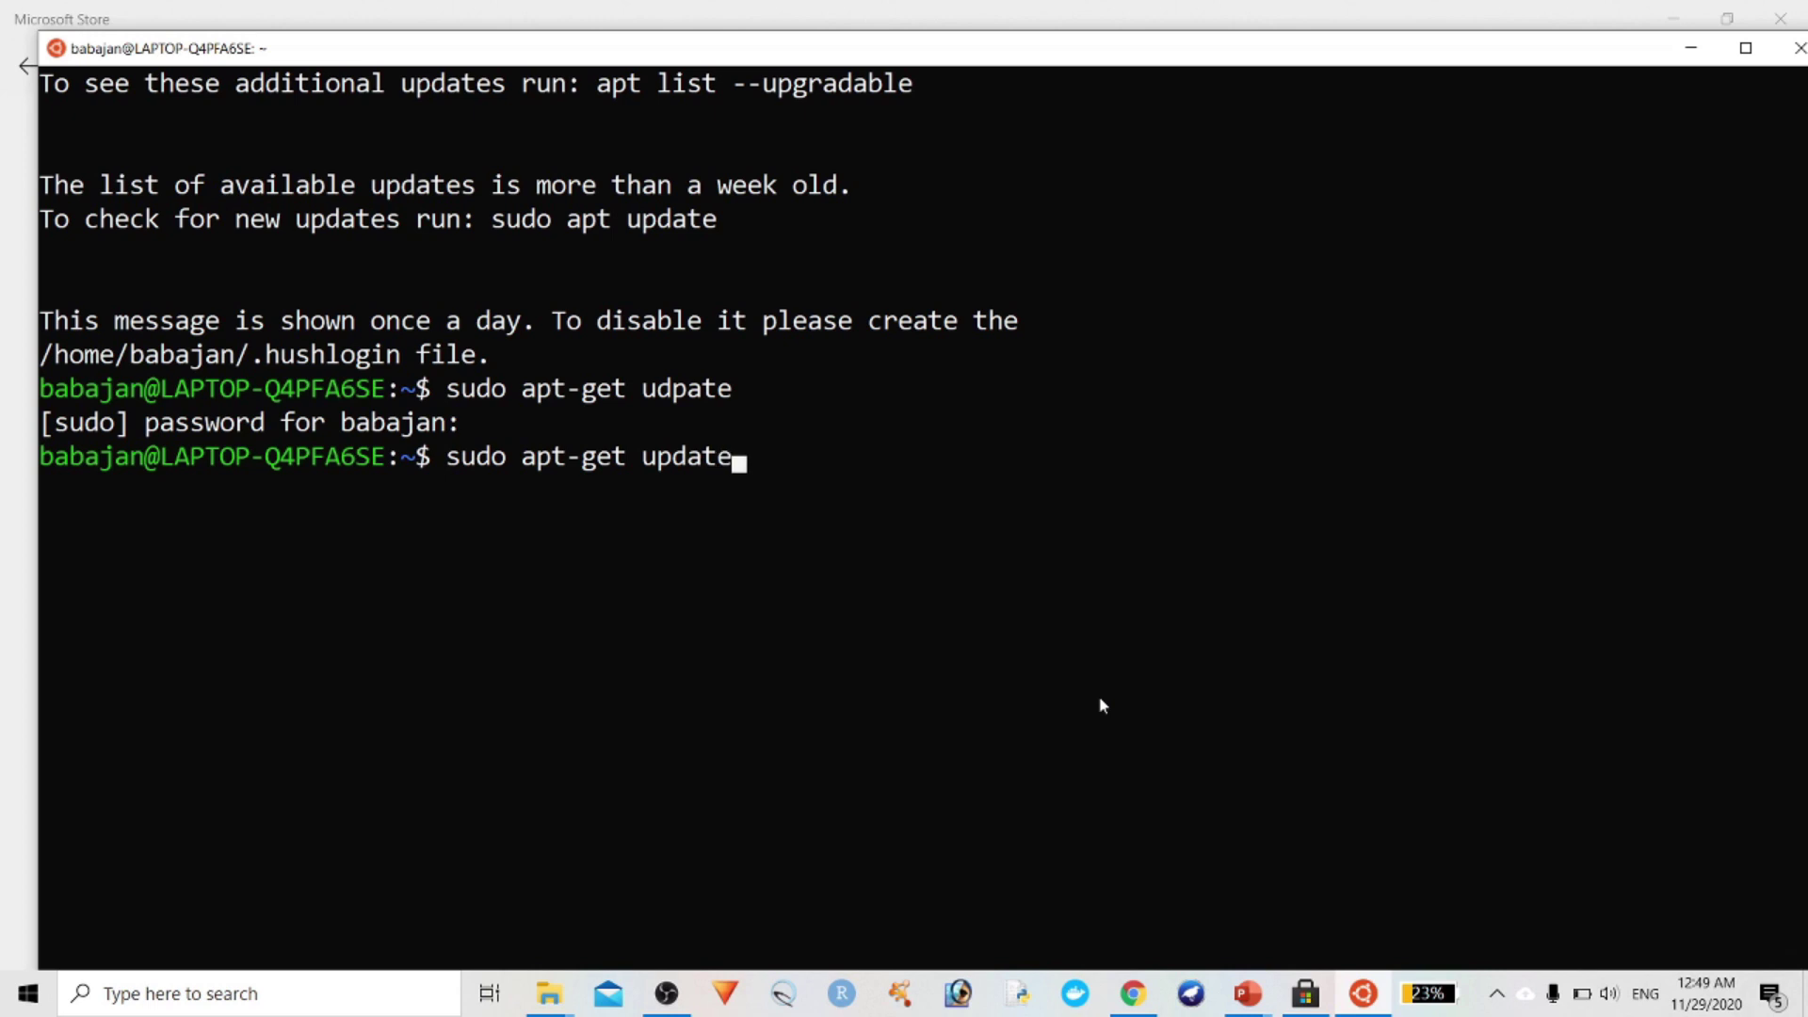
key("Return")
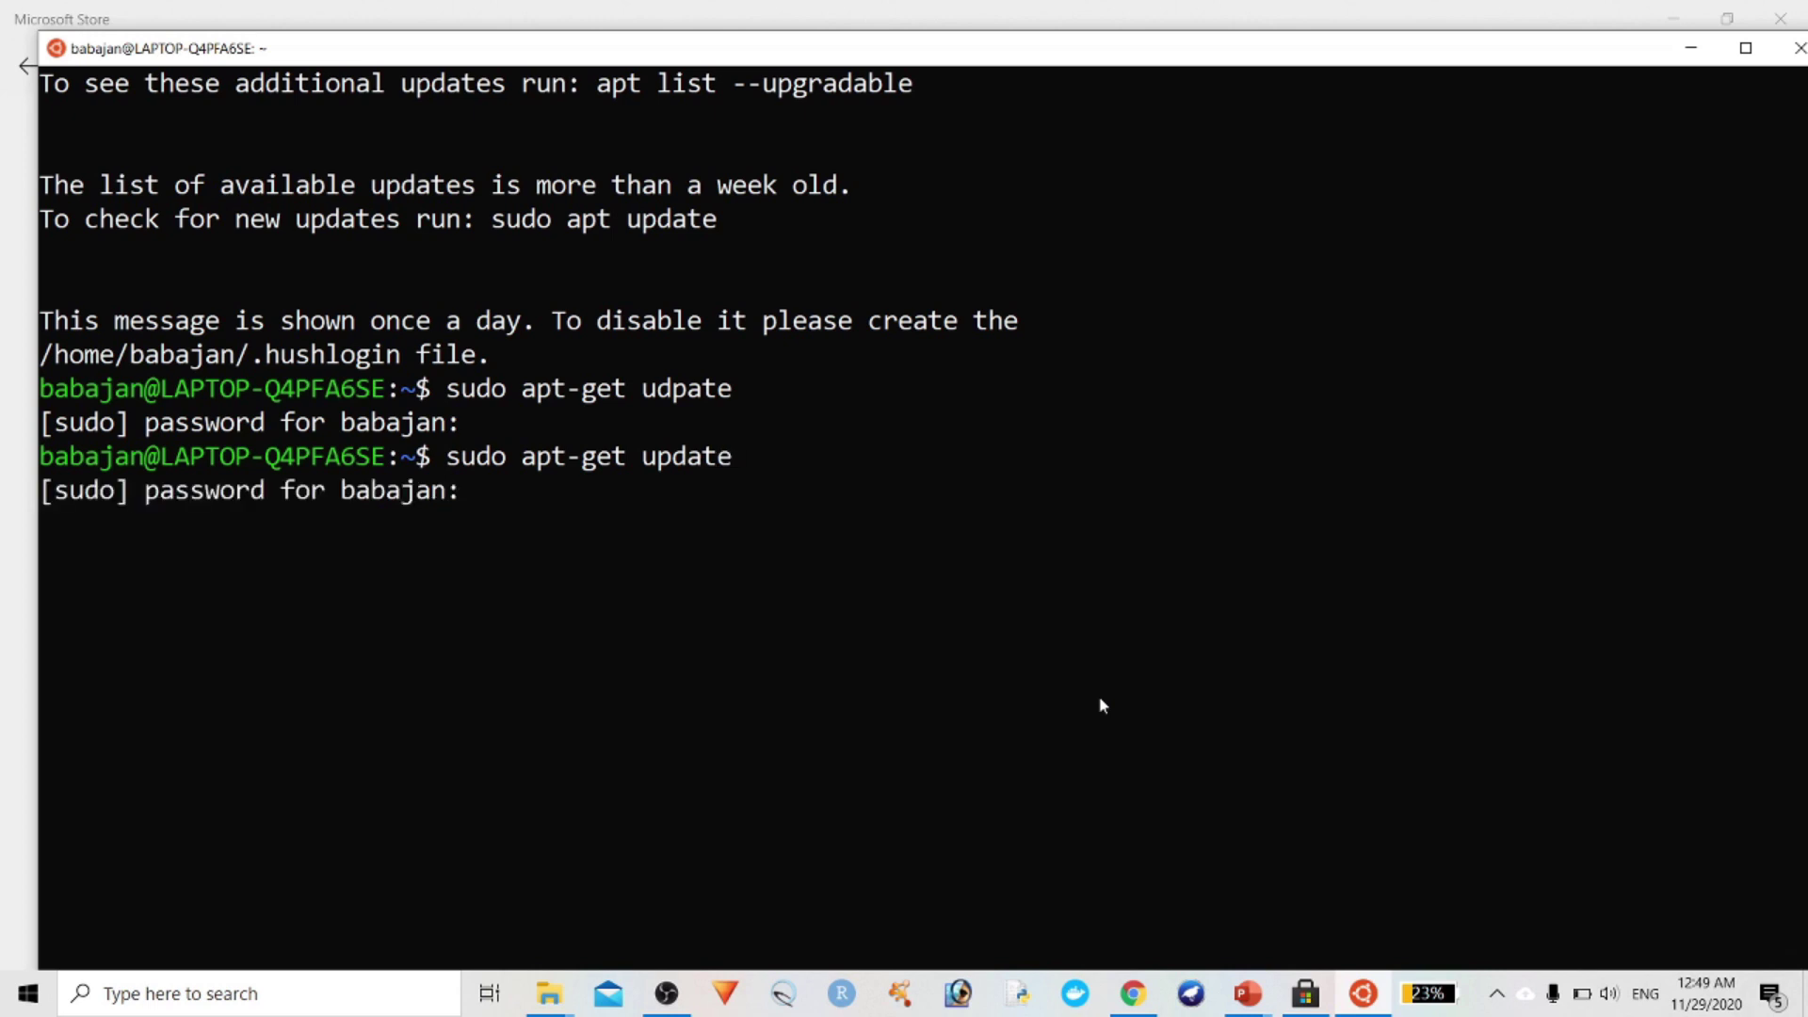
key("Return")
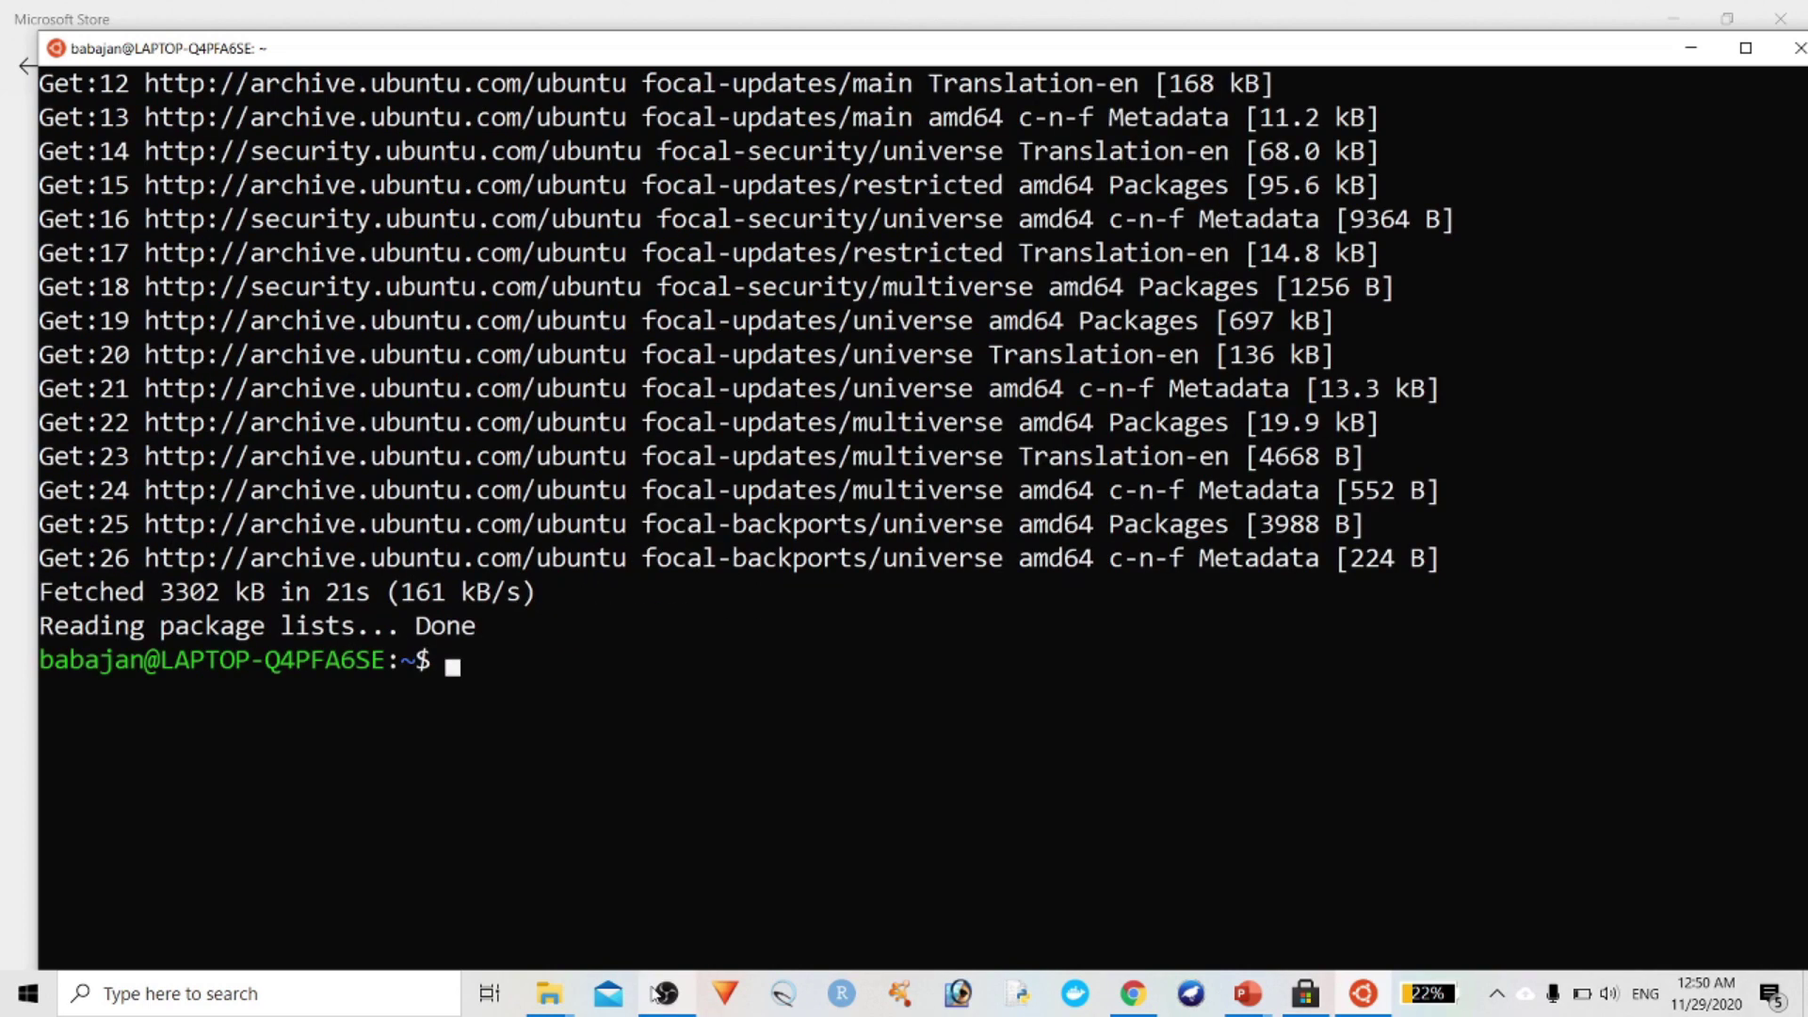
Upgrade the 29 upgradable packages with sudo apt-get upgrade, answering y to continue
type("sudo")
key("BackSpace")
type("o apt-get upgrade")
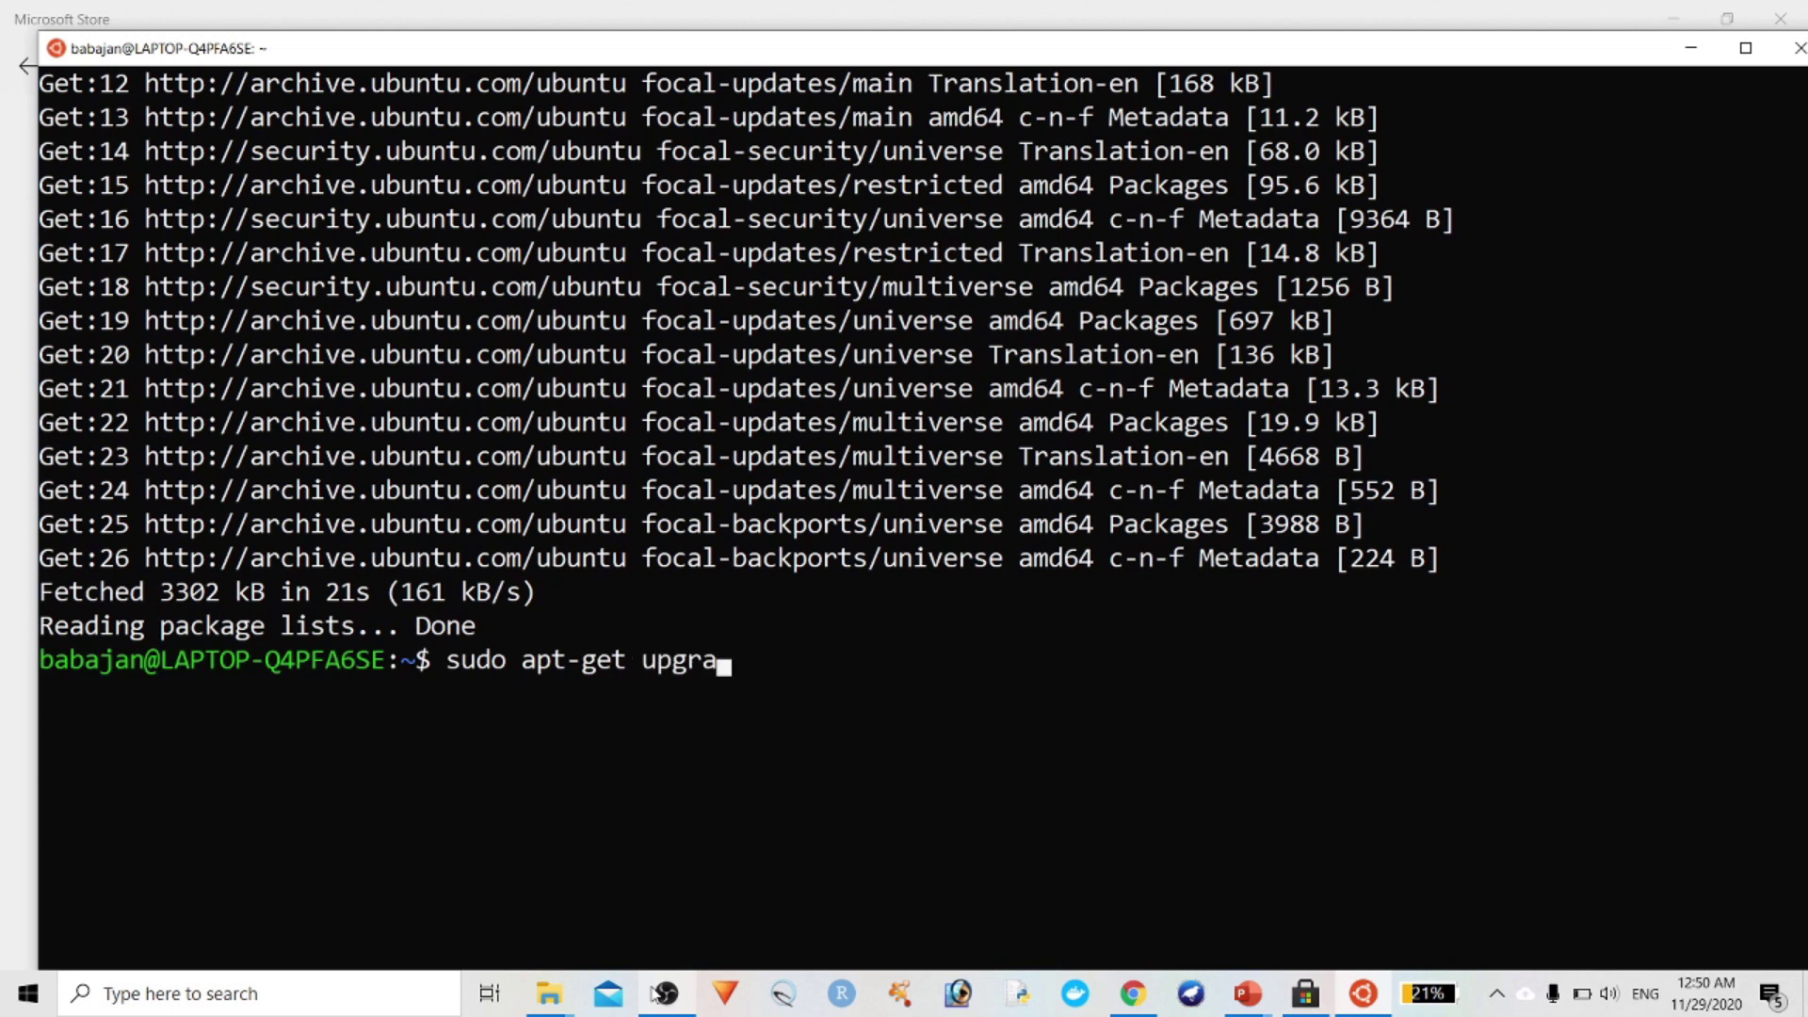
key("Return")
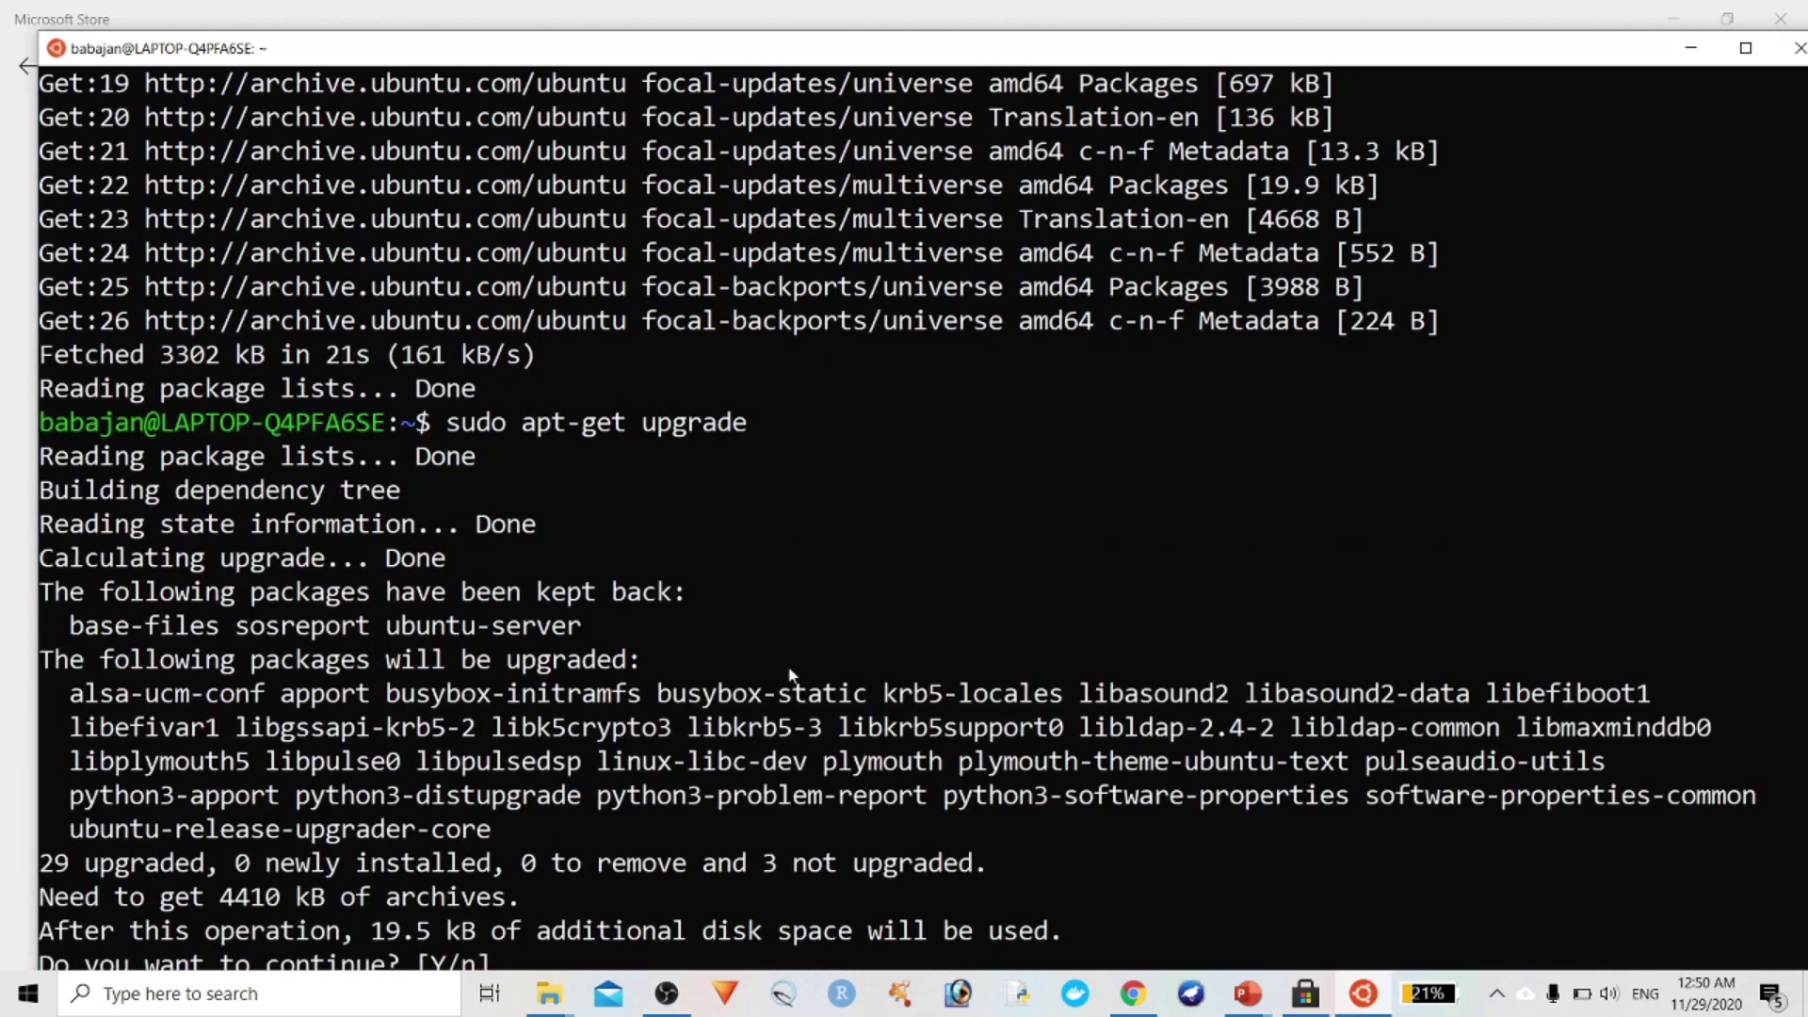
scroll(801, 669, "down", 3)
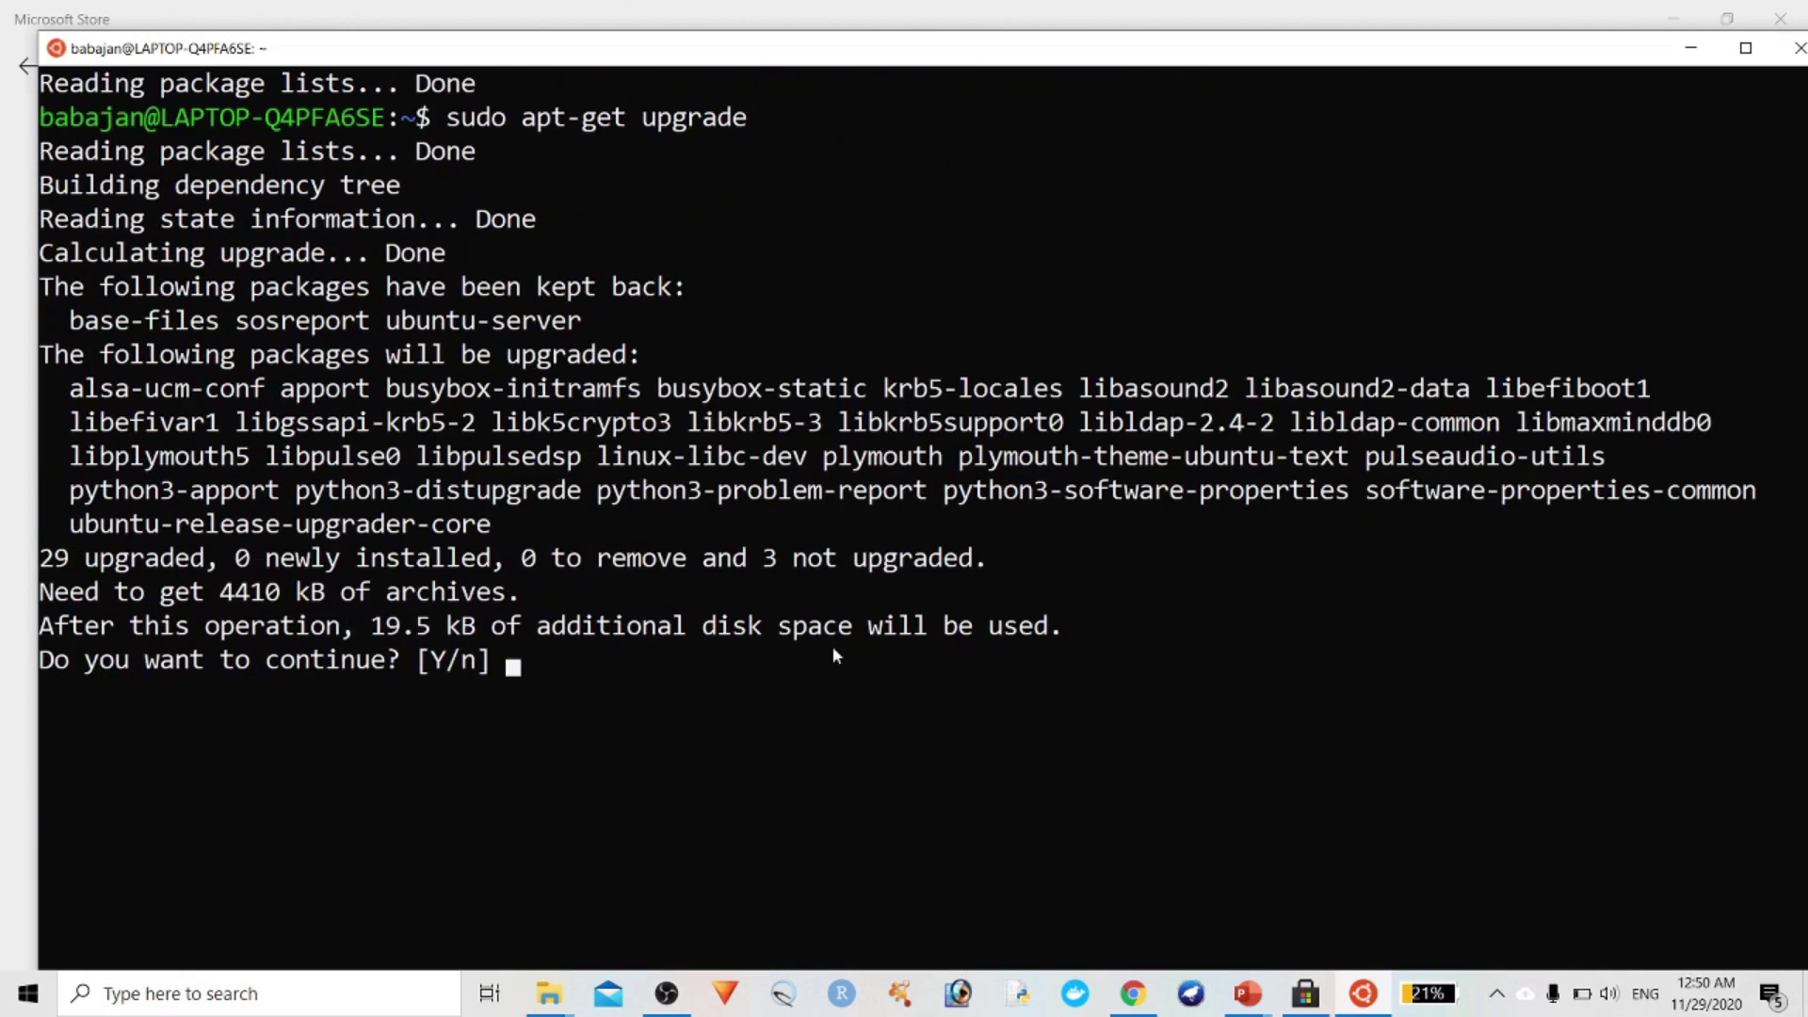
type("y")
key("Return")
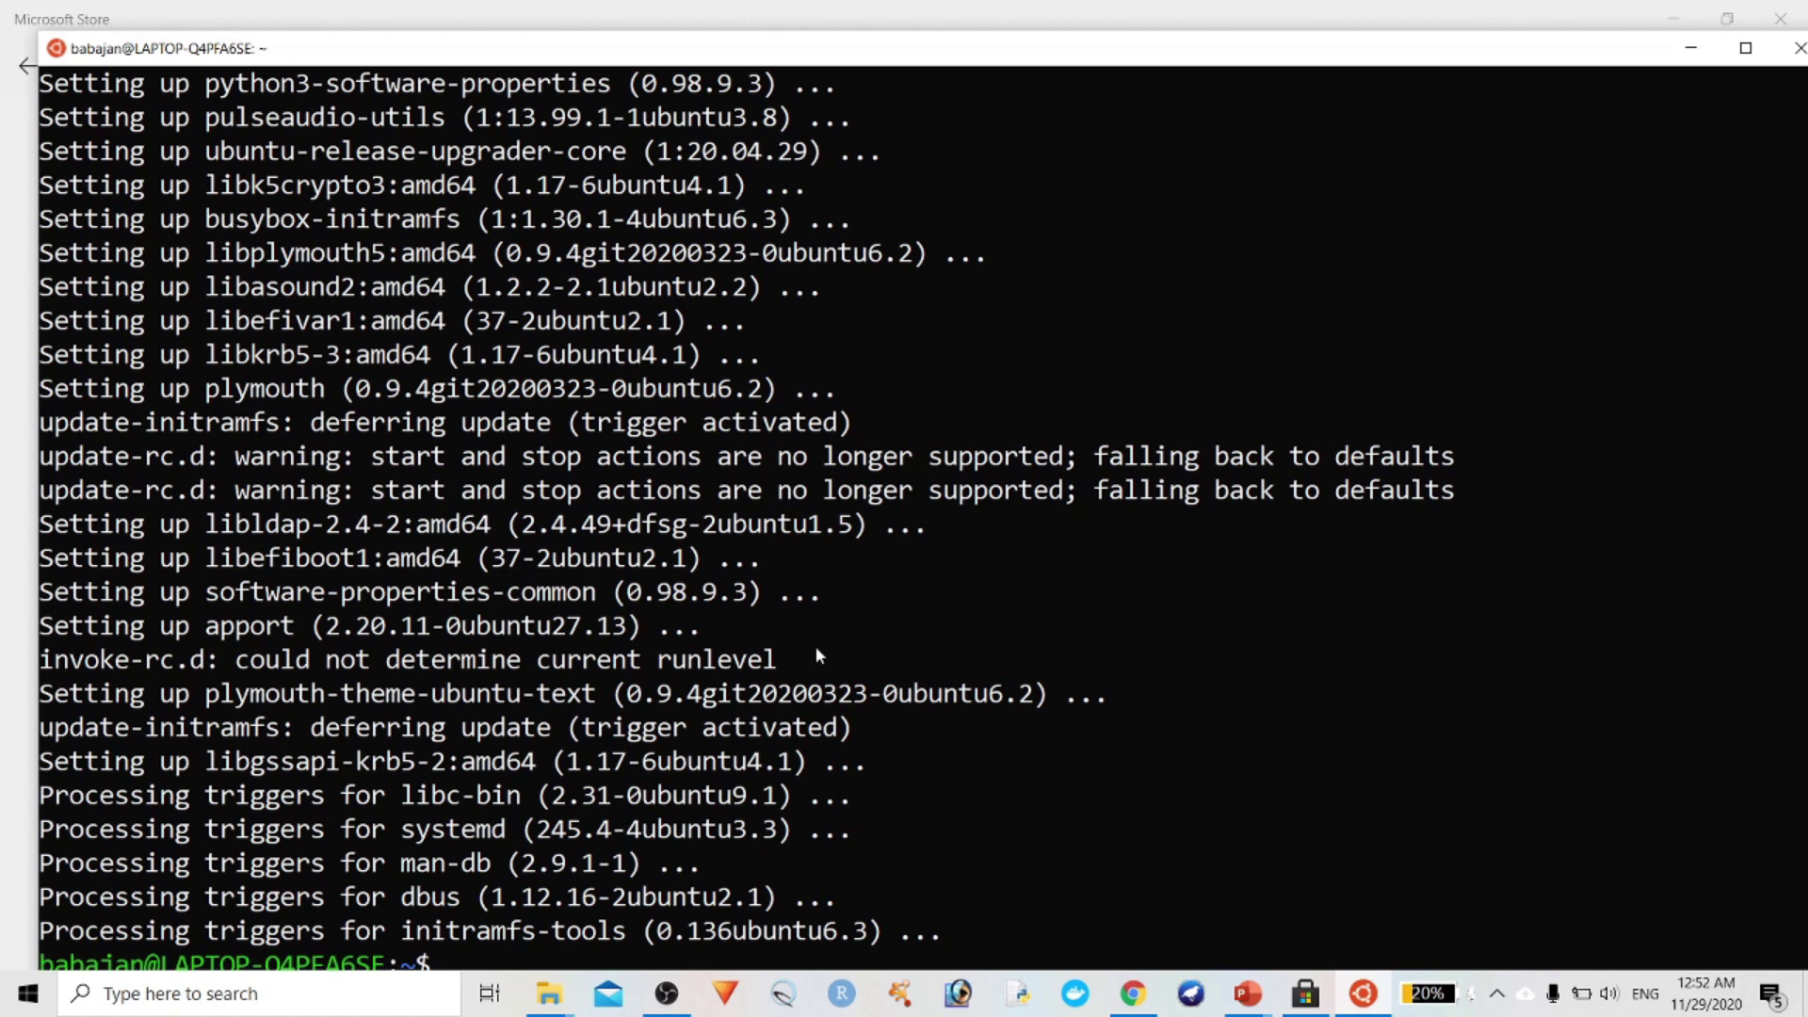
scroll(1036, 495, "down", 4)
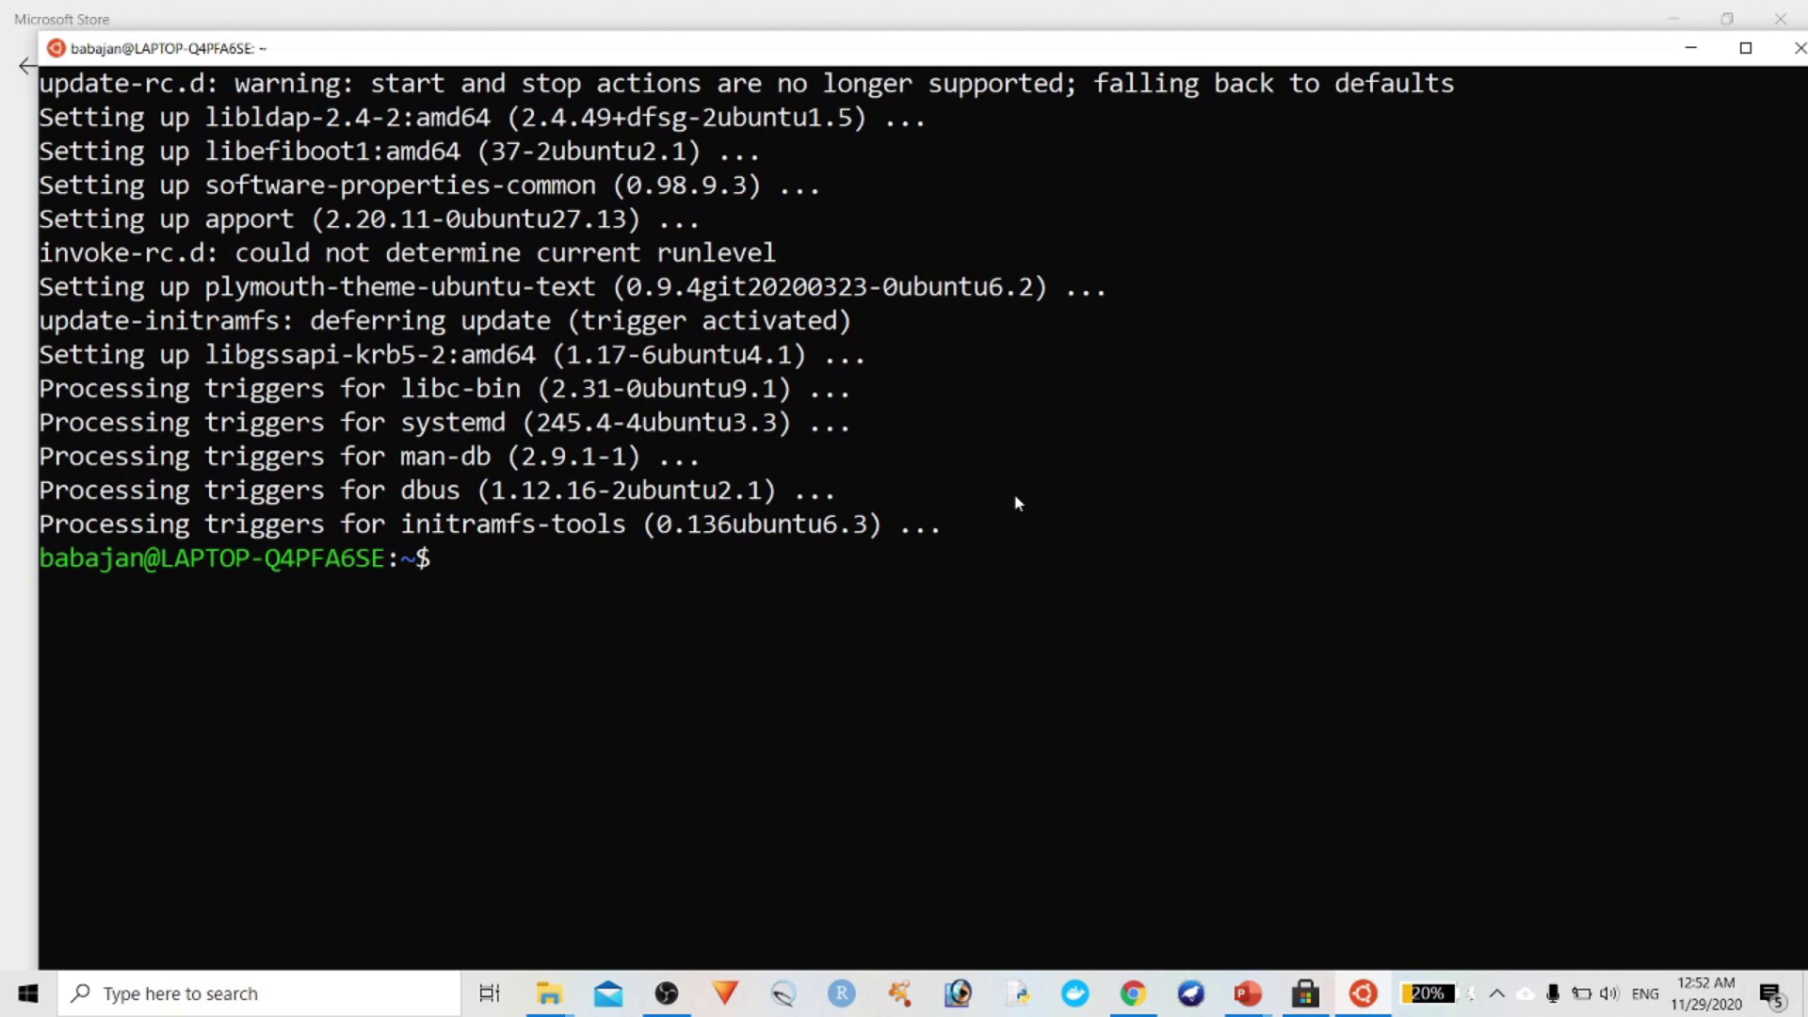
type("sudo apt")
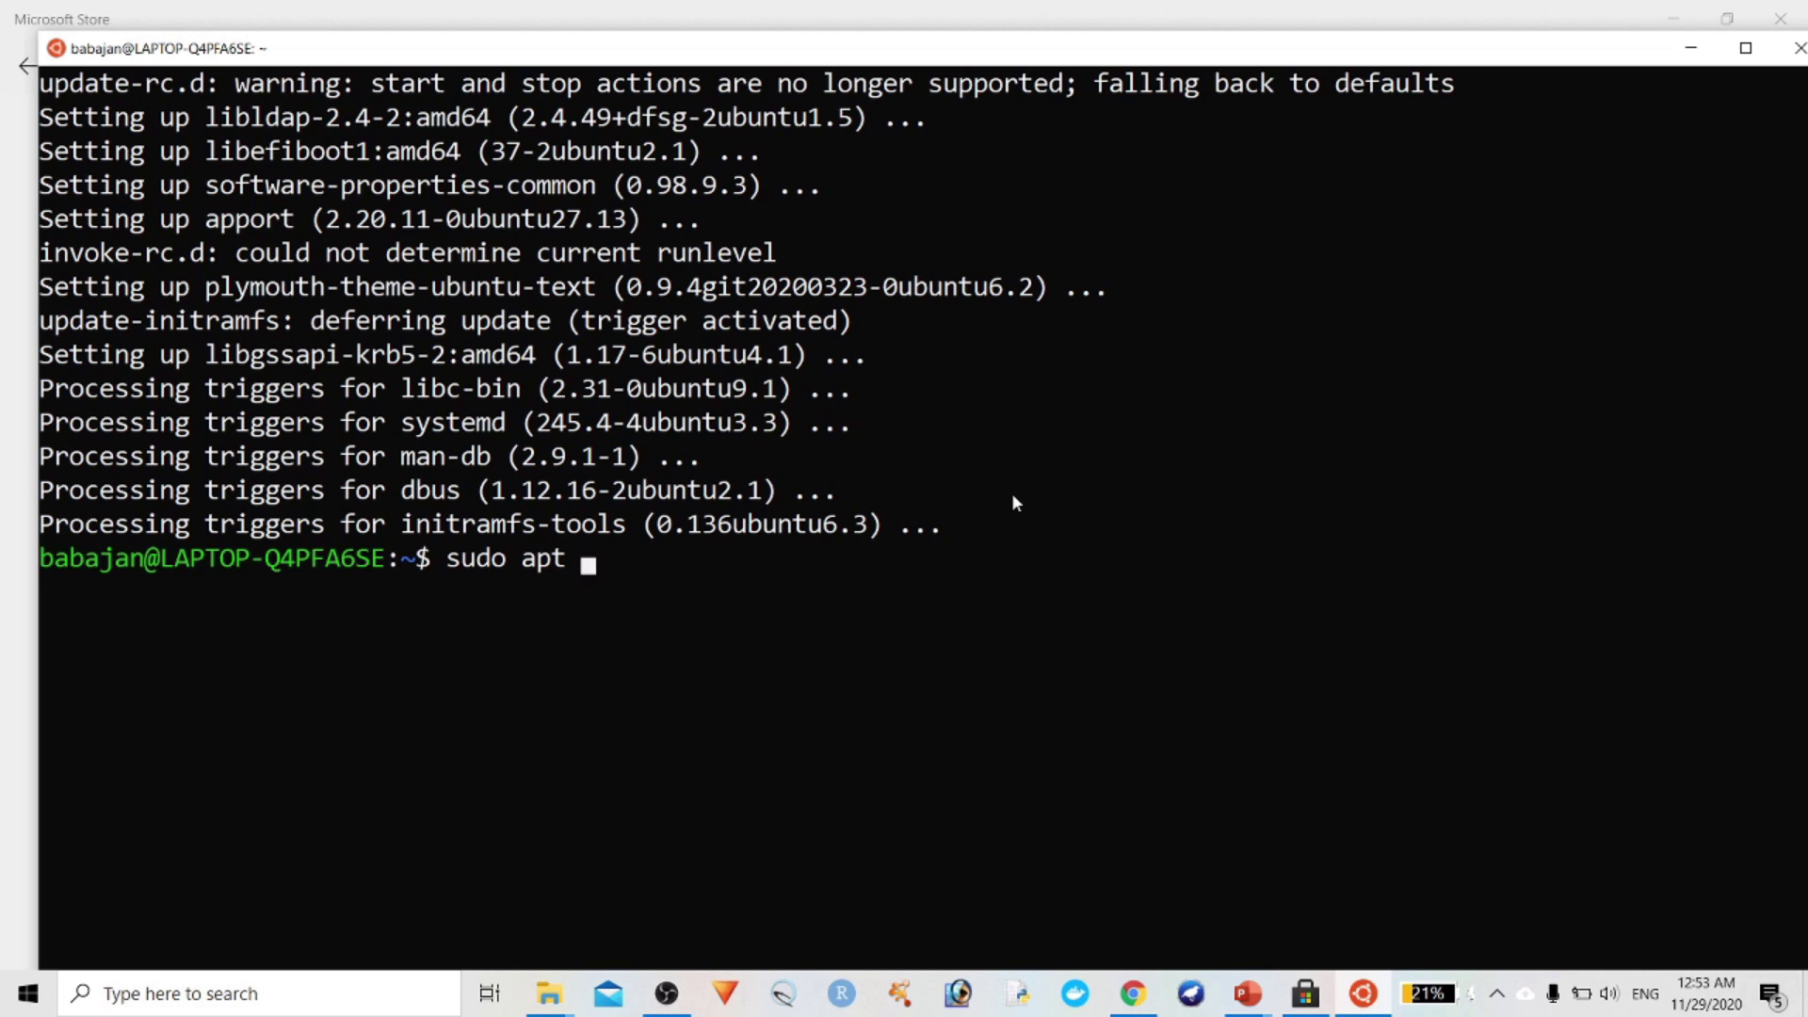
Install Open Babel with sudo apt install openbabel
type("install ")
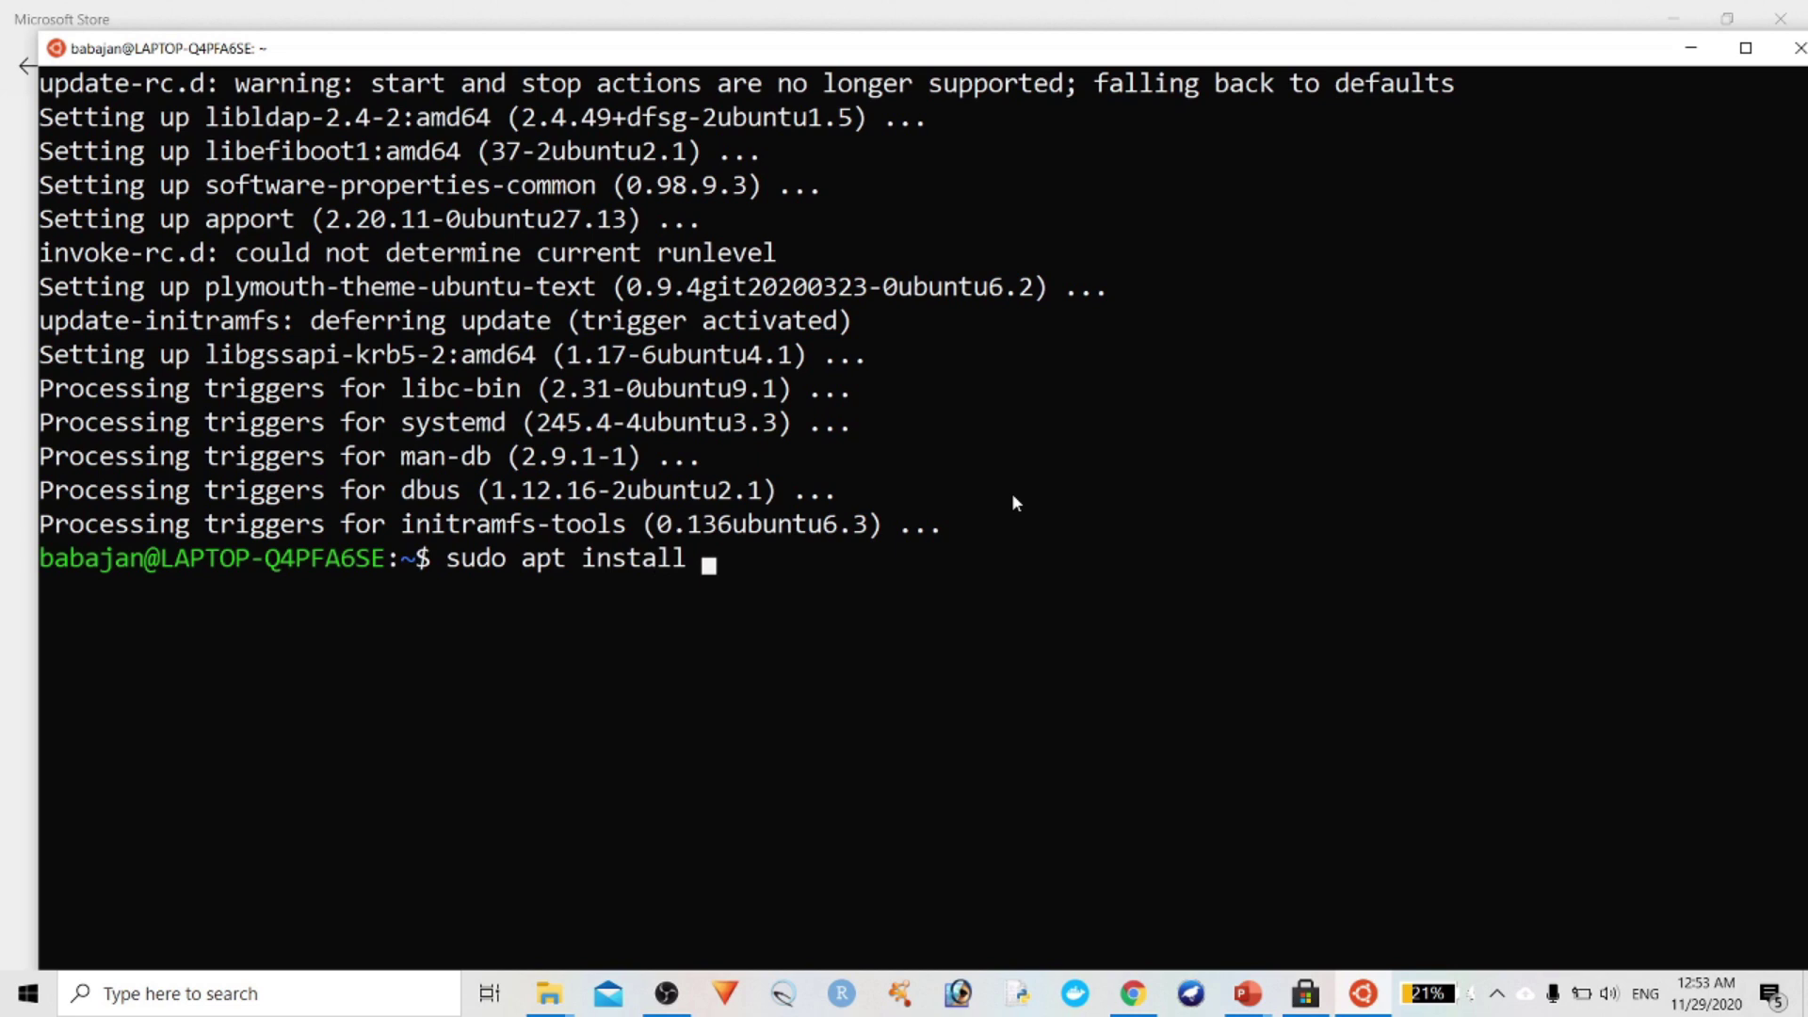
type("openbabel")
key("Return")
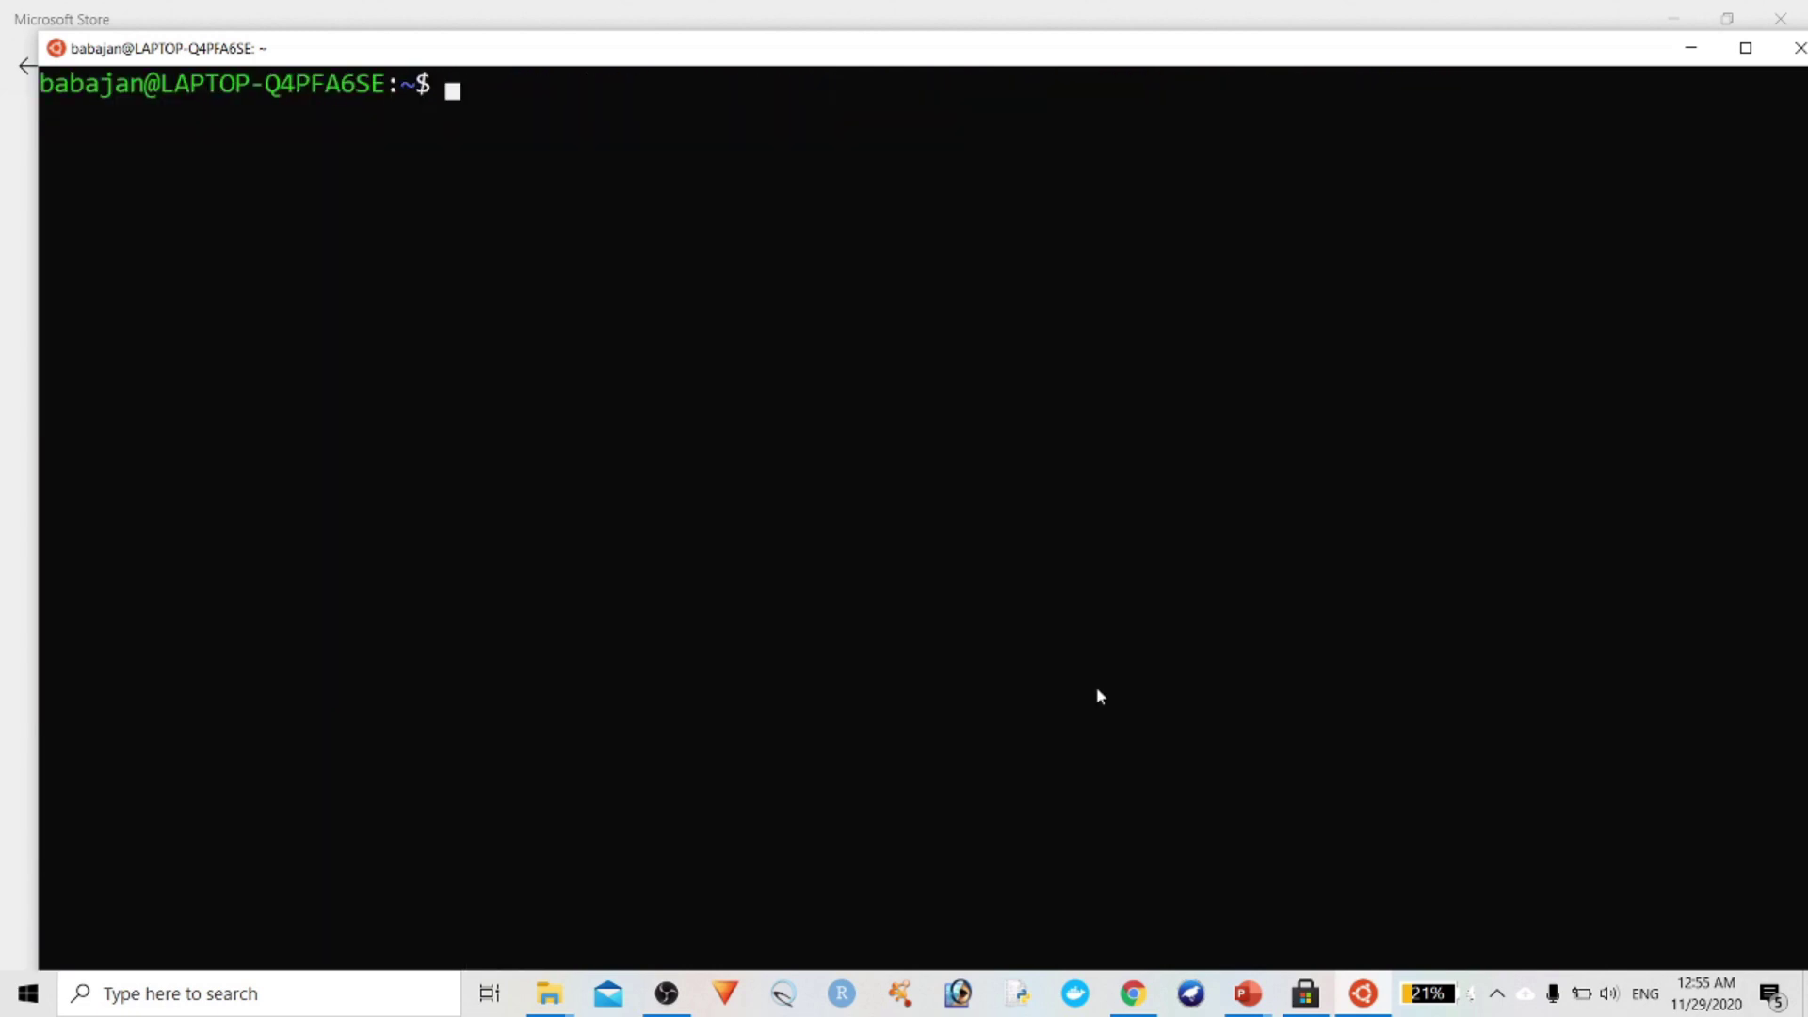
Print Open Babel's usage help with obabel -H and scroll through it
type("obabel ")
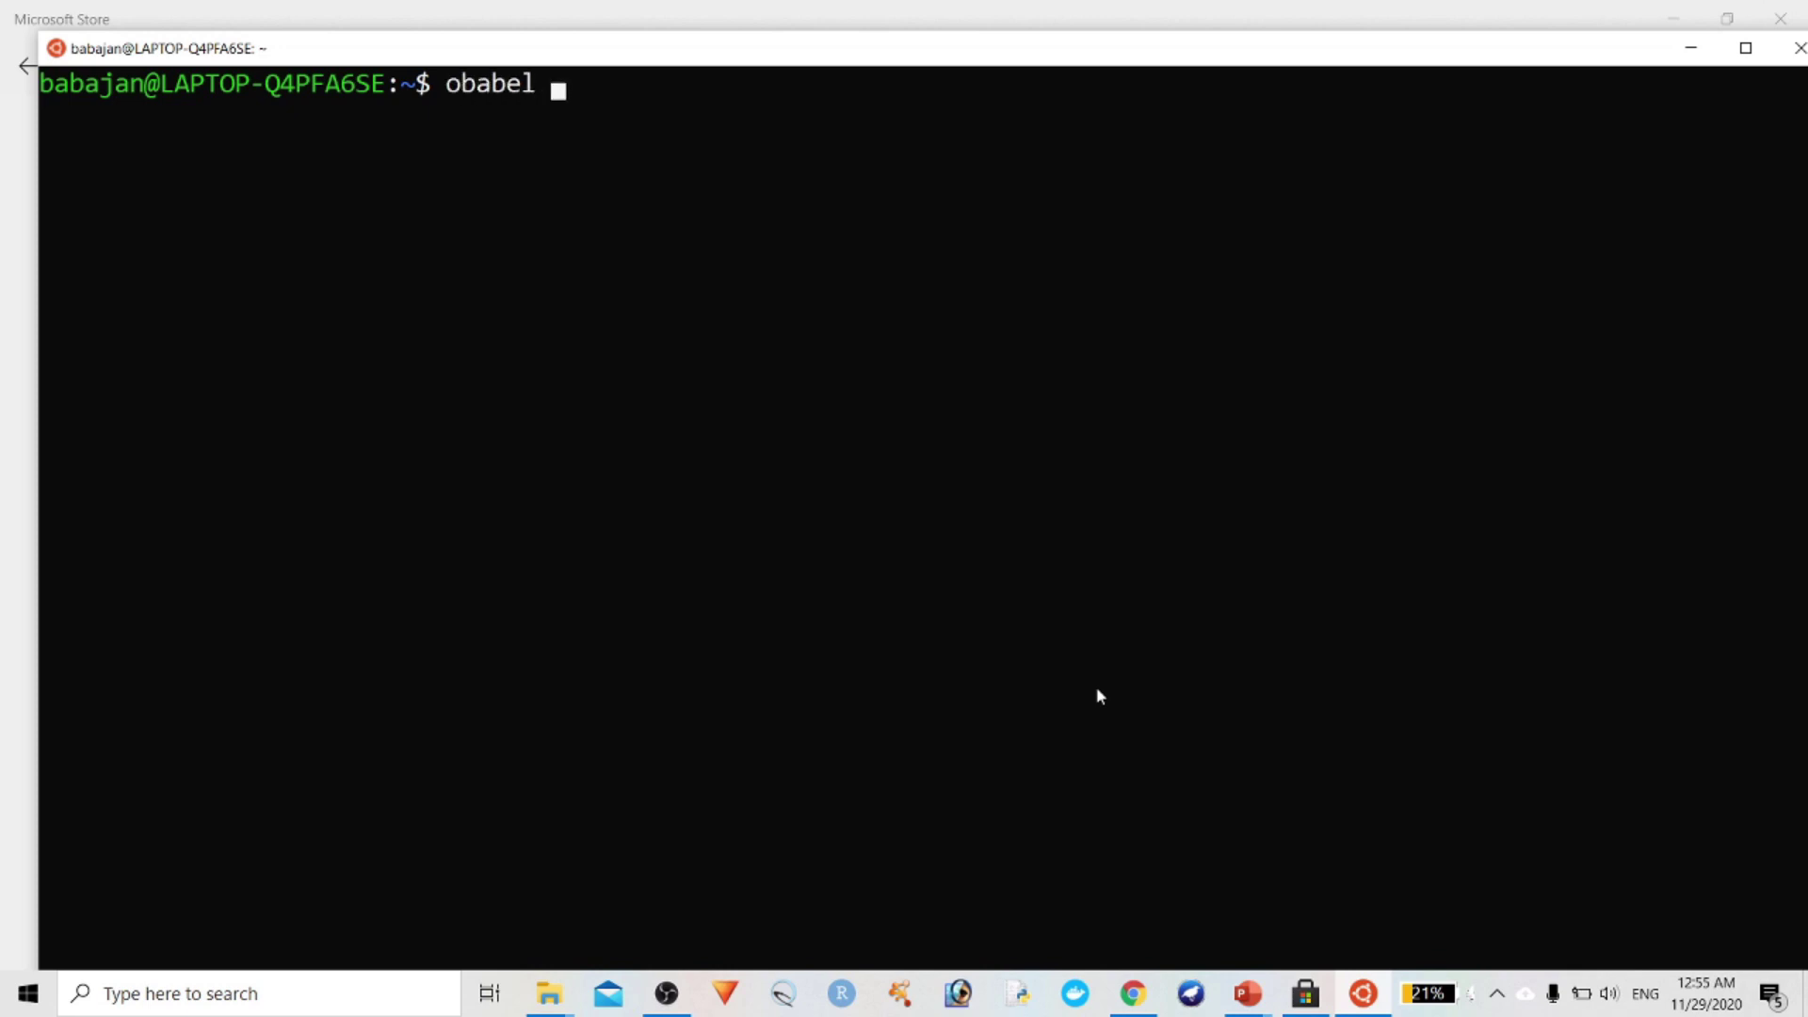
type("-H")
key("Return")
scroll(879, 623, "up", 7)
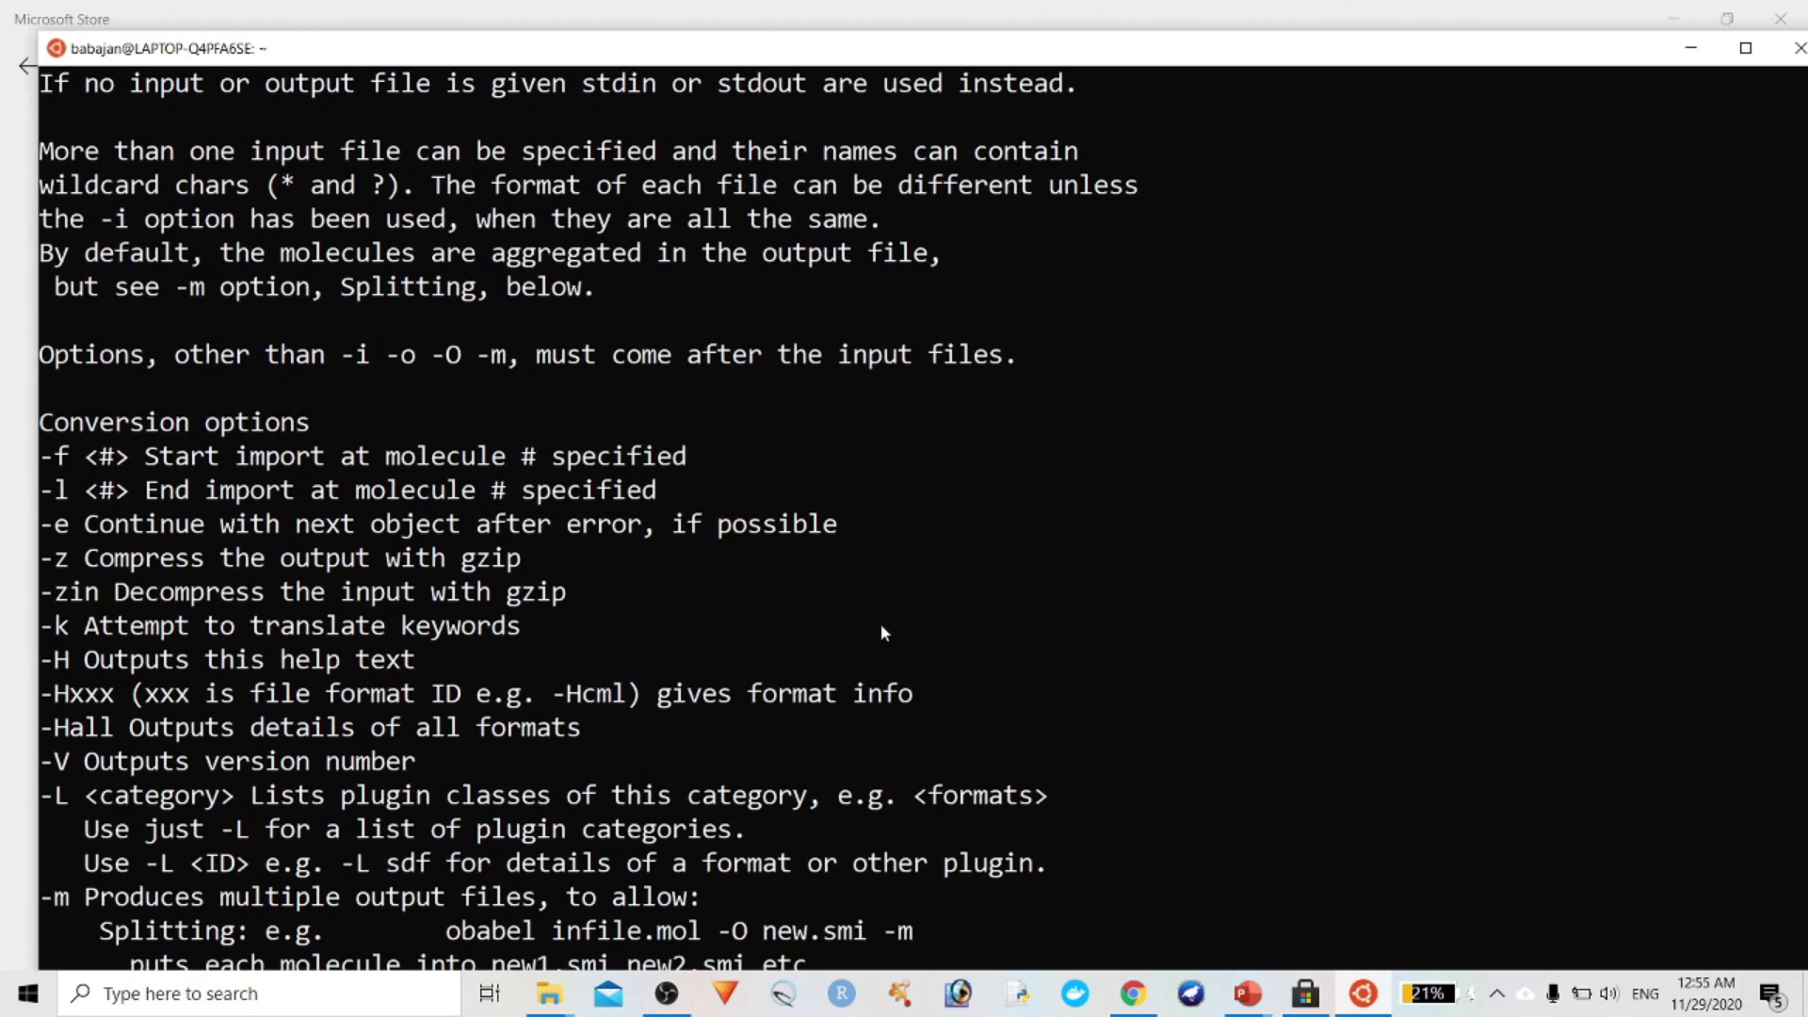
scroll(484, 527, "down", 10)
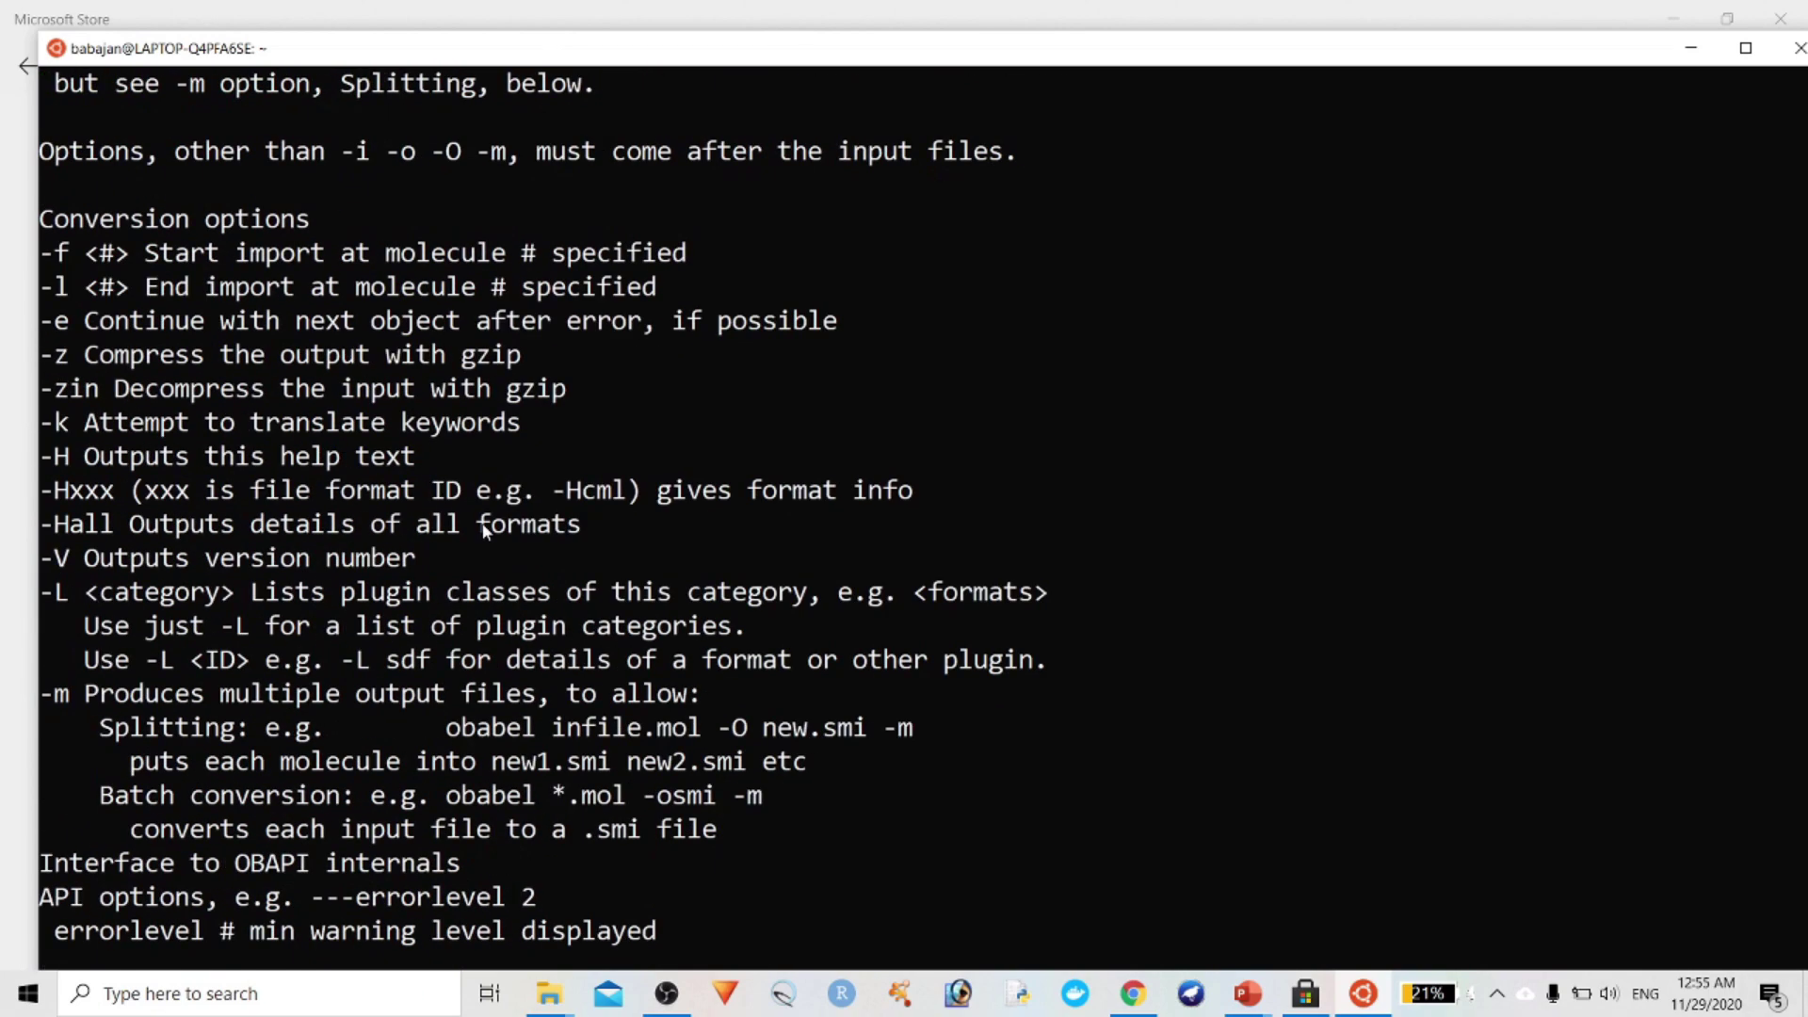
scroll(484, 527, "up", 10)
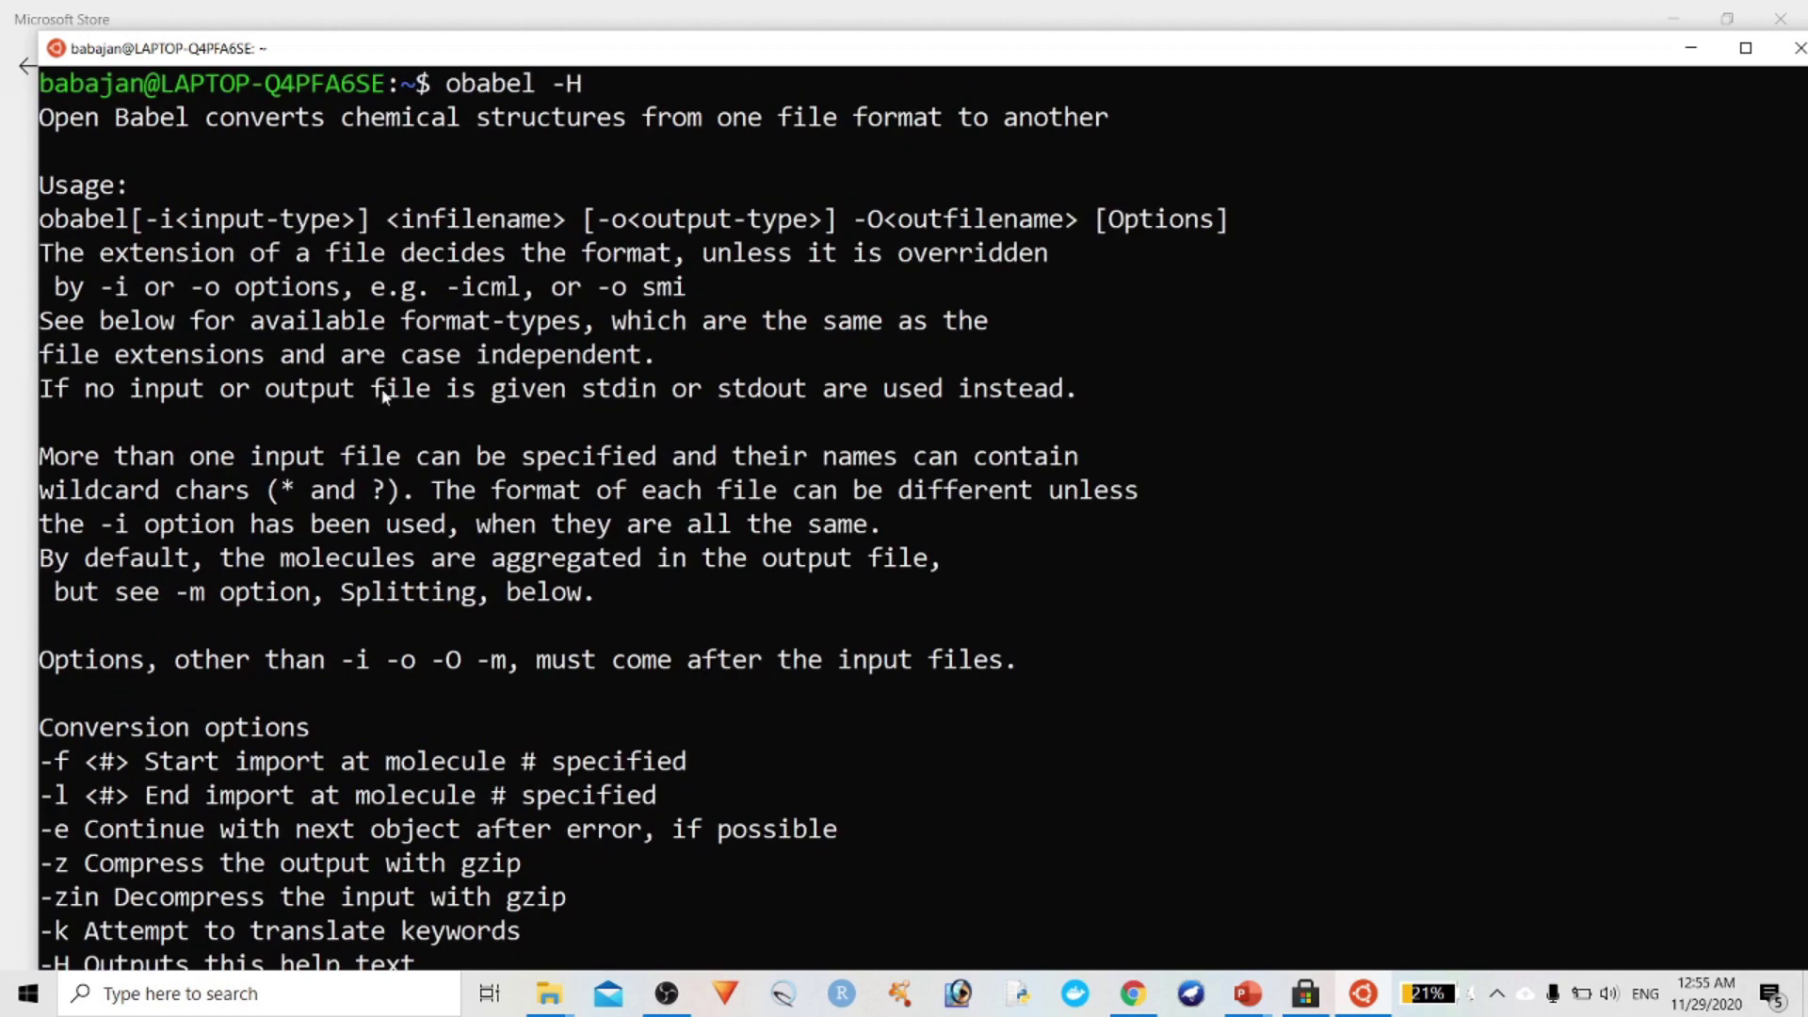
scroll(379, 394, "down", 10)
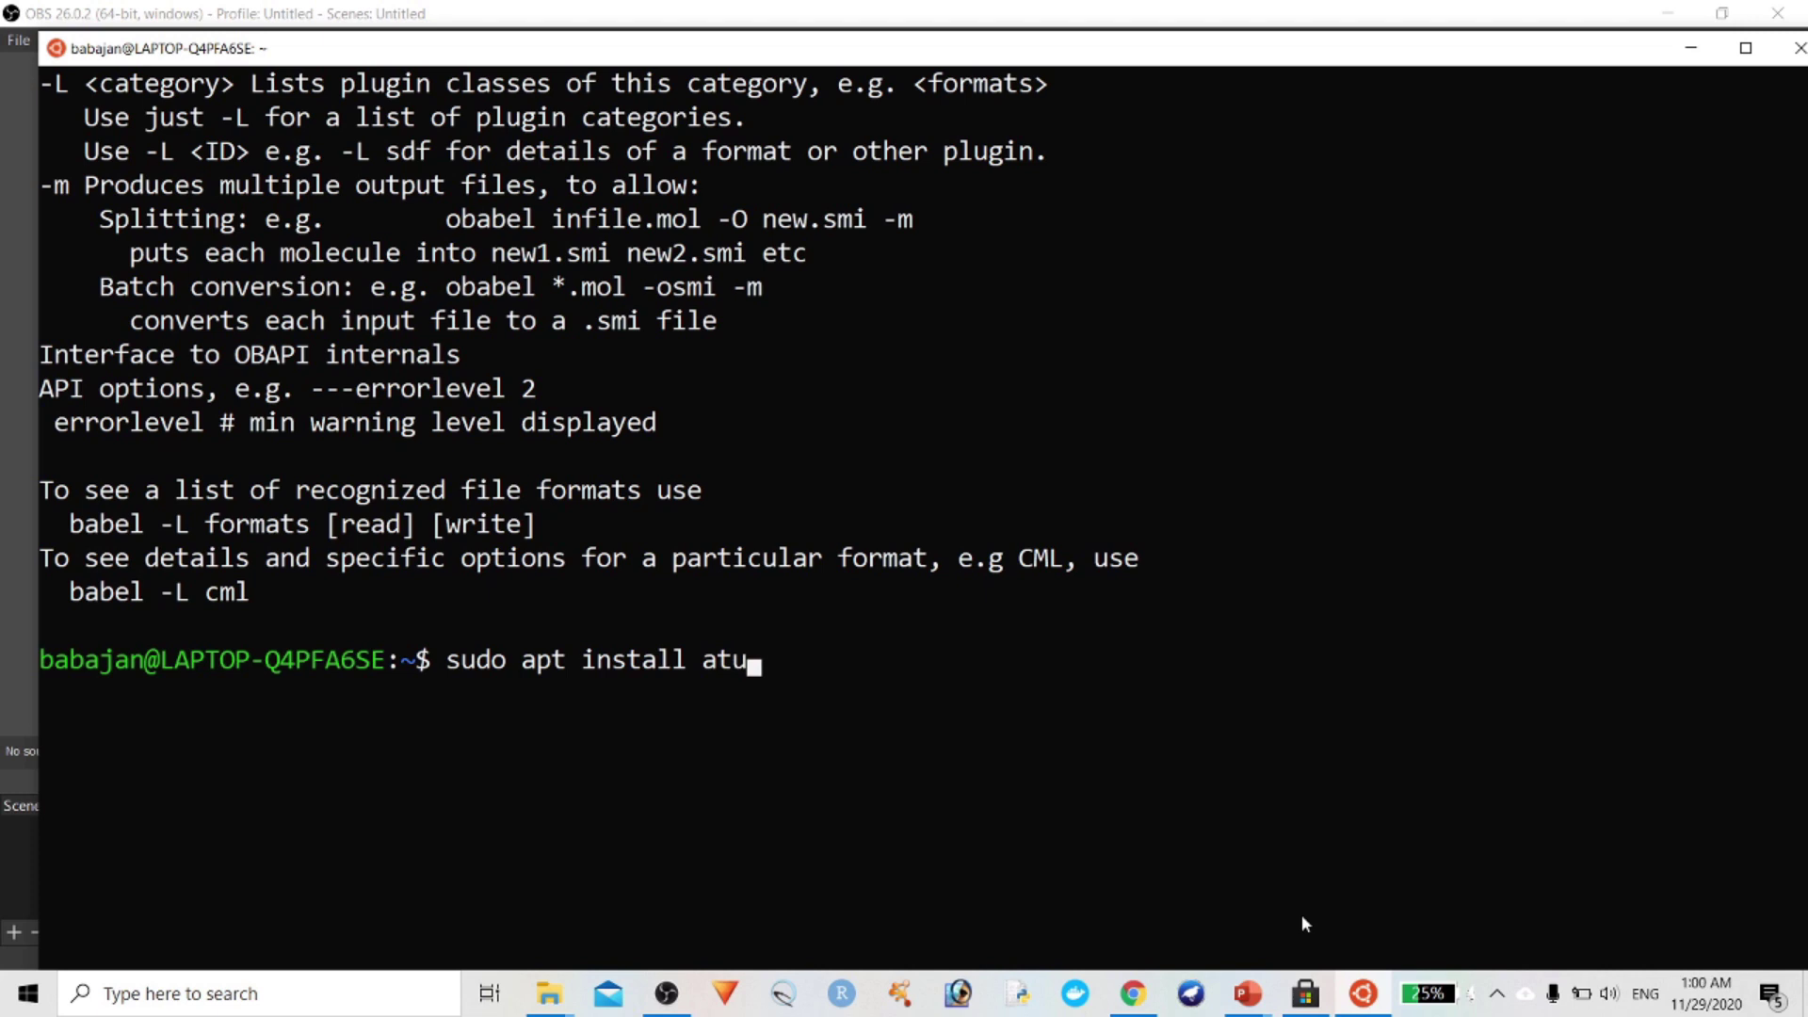
key("BackSpace")
key("BackSpace")
key("BackSpace")
Install AutoDock Vina with sudo apt install autodock-vina
type("autodock-vina")
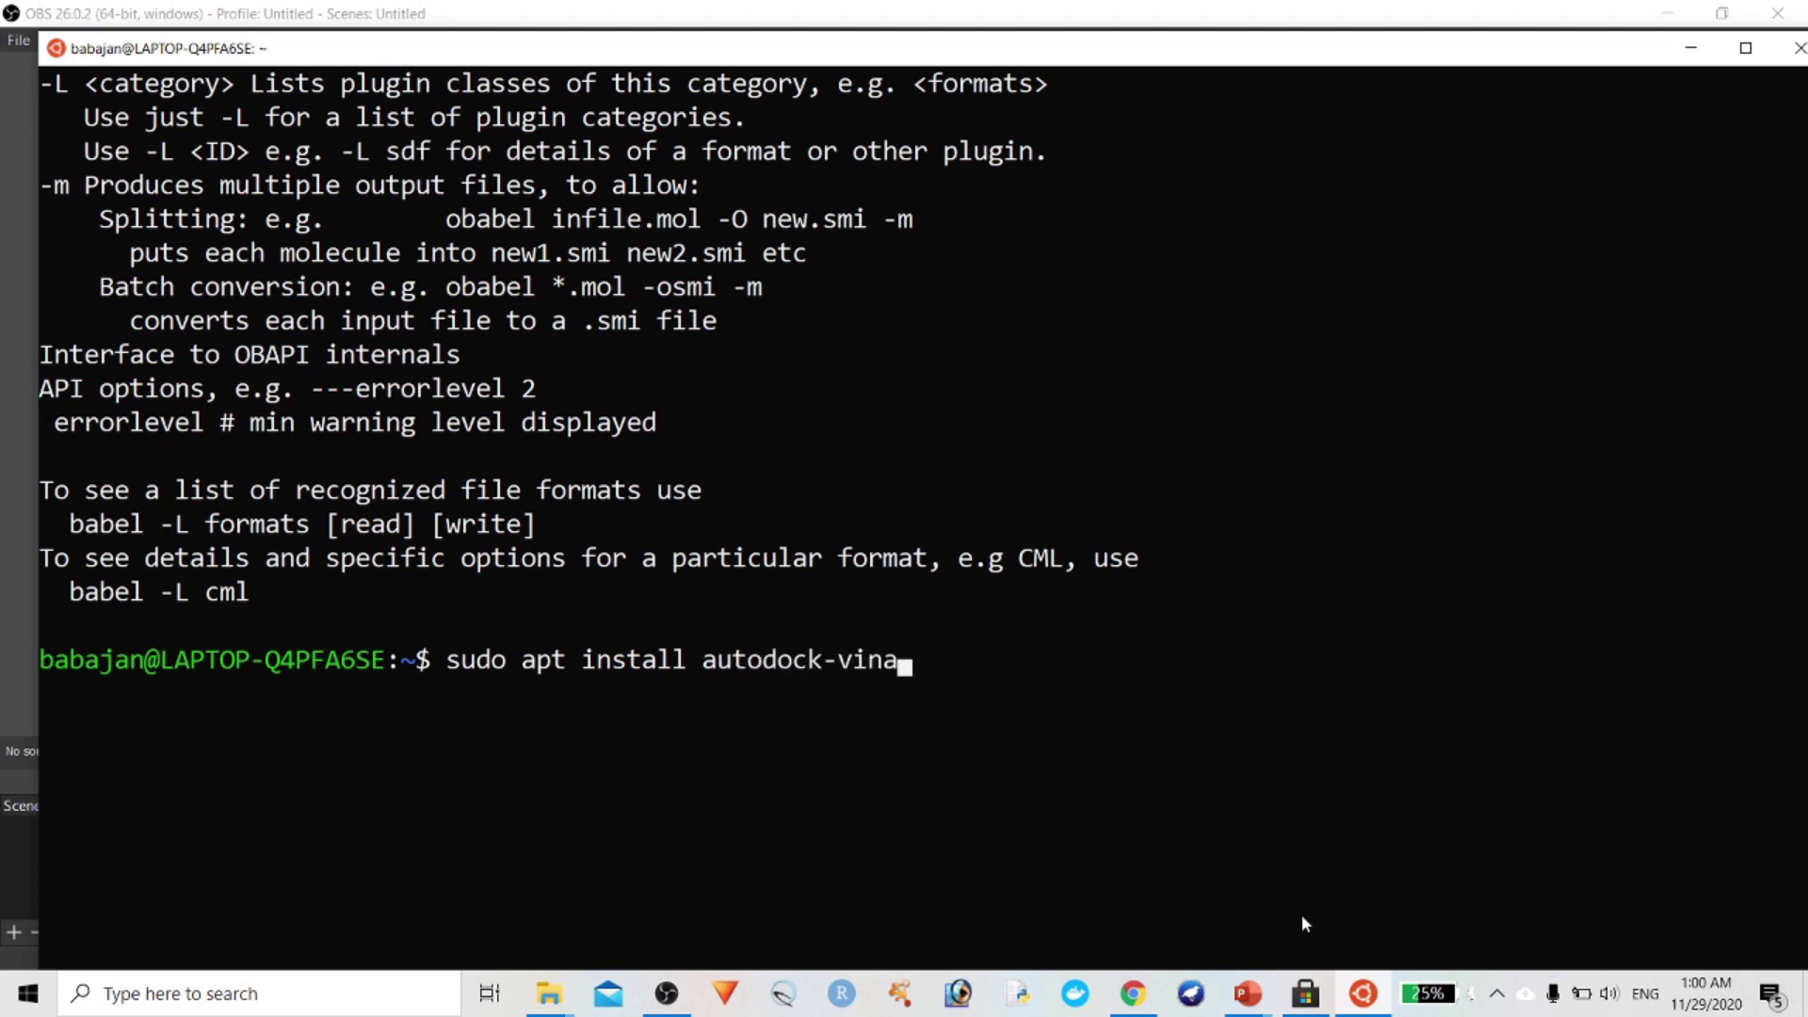
key("Return")
type("cl")
key("BackSpace")
key("BackSpace")
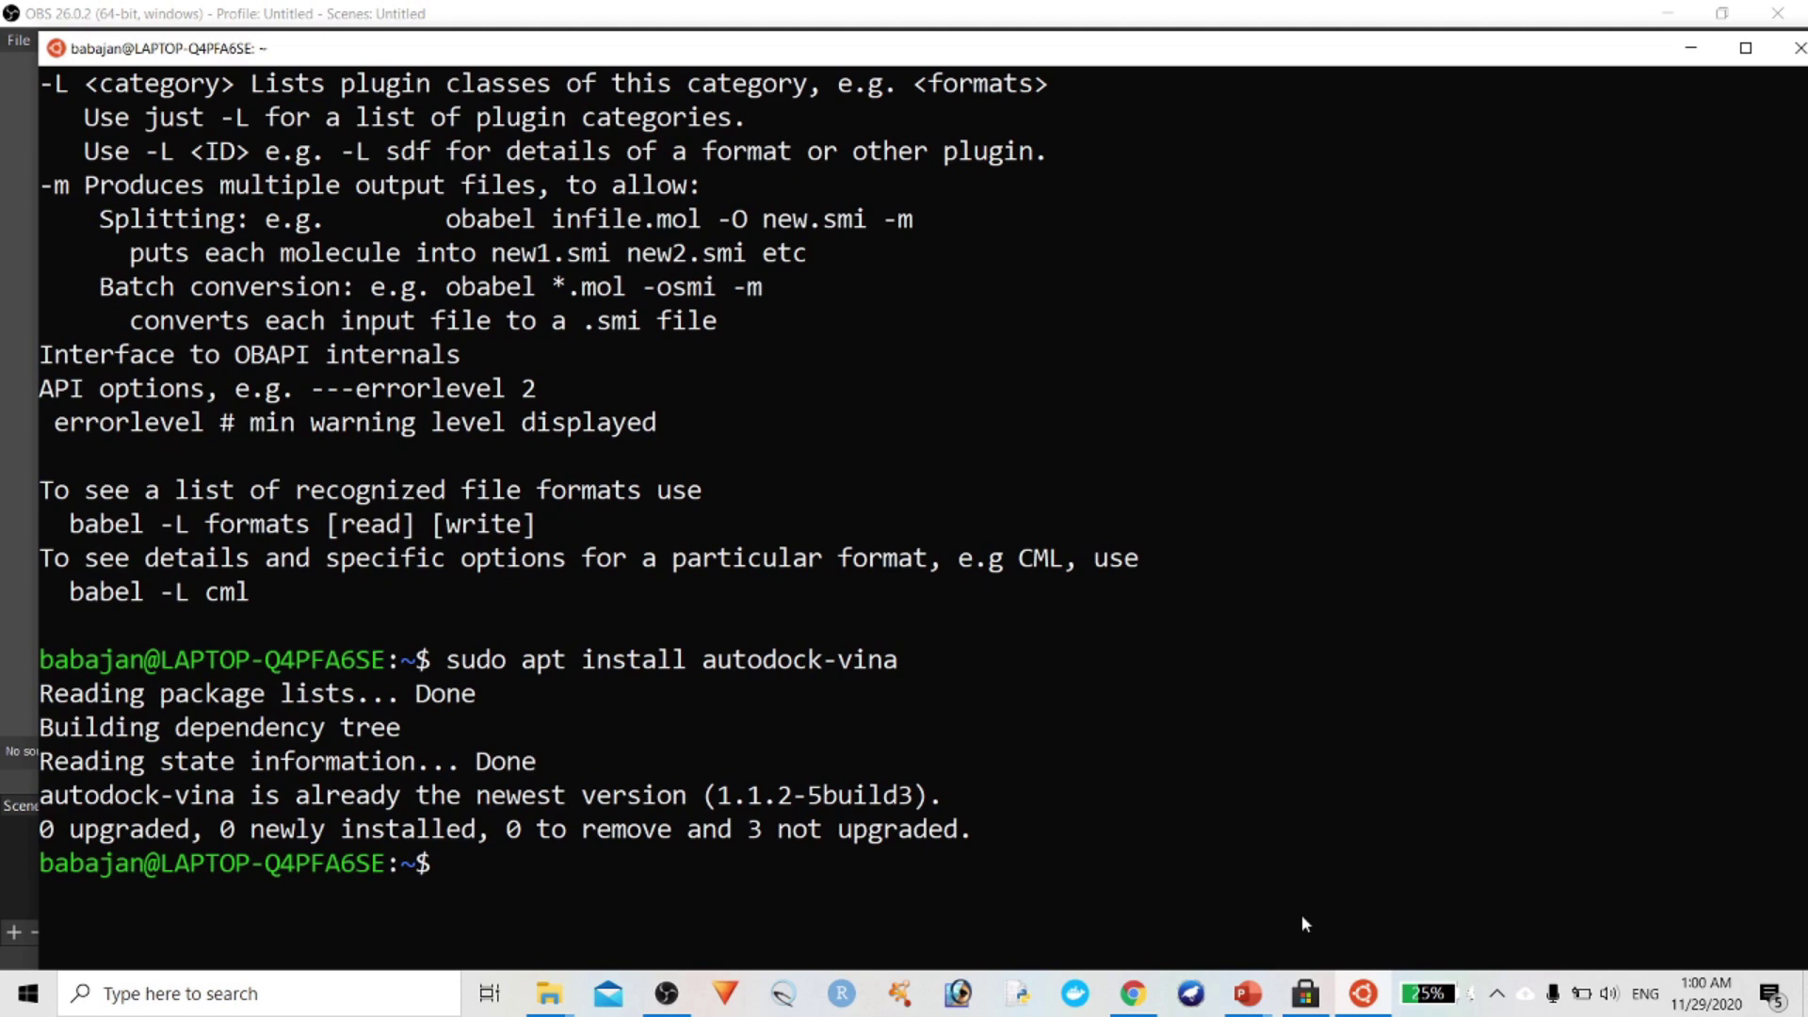
Run vina to show its usage summary and maximize the terminal window
type("vina")
key("Return")
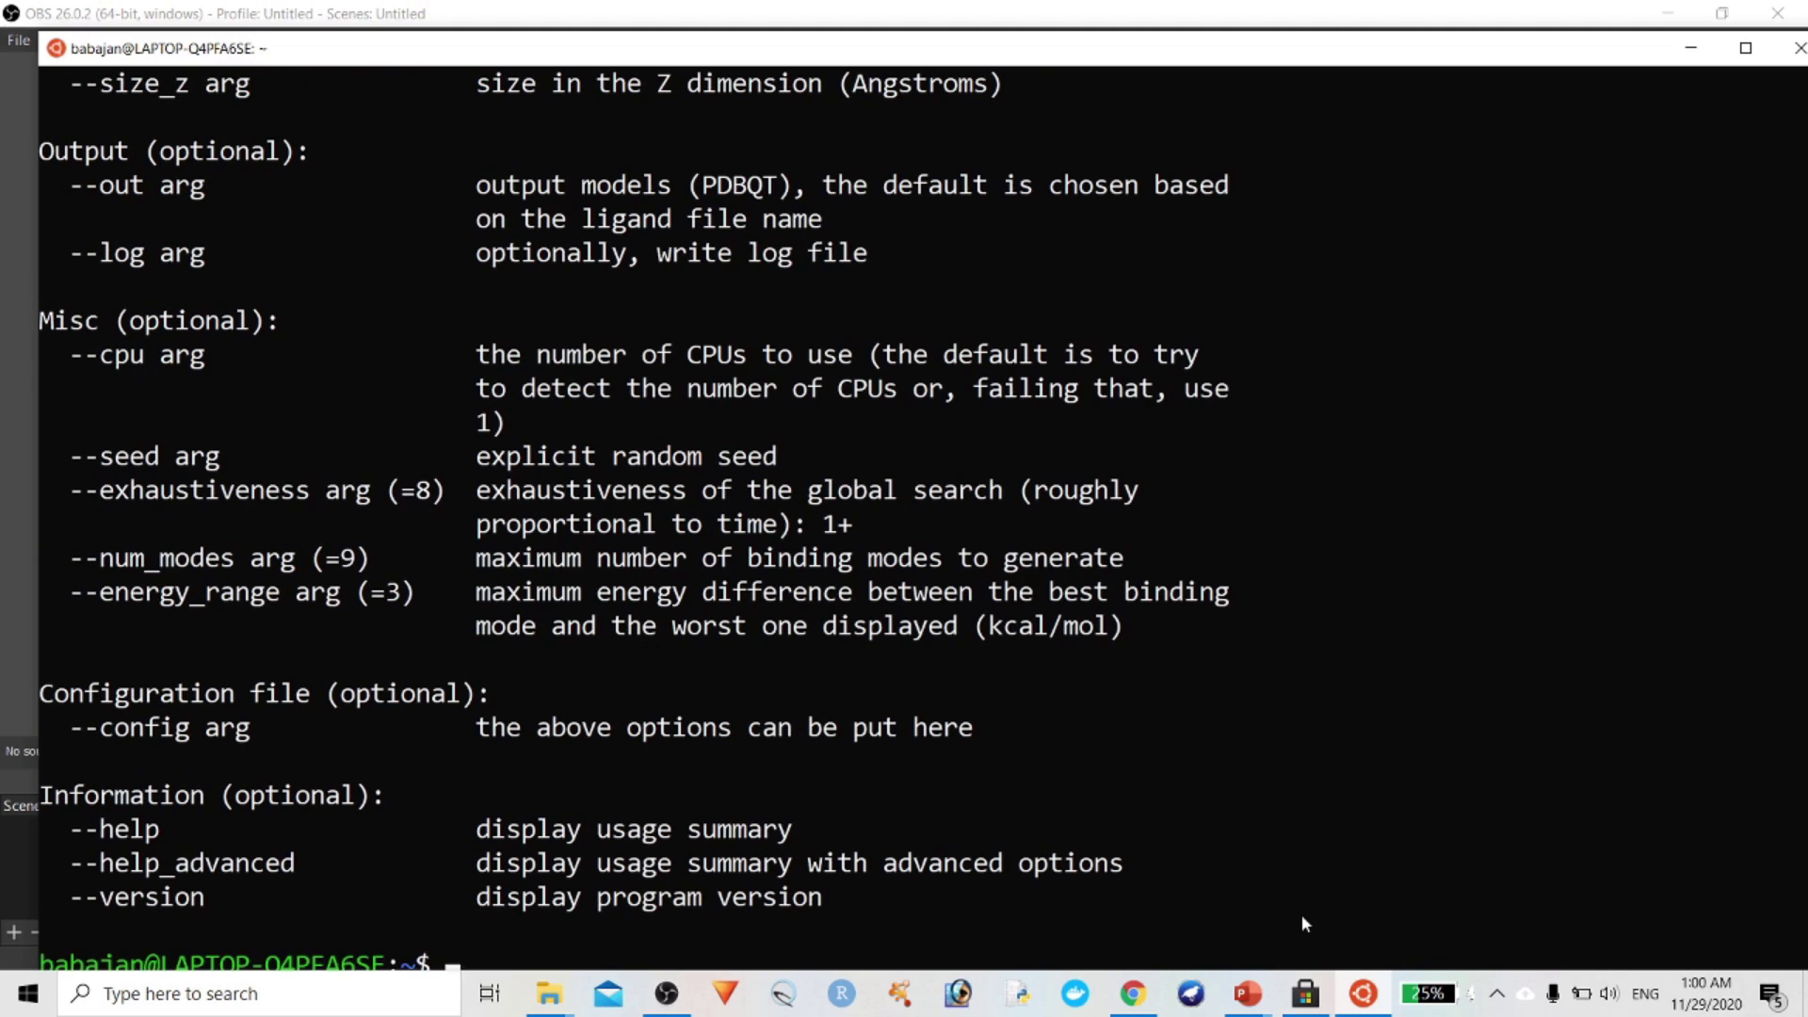
scroll(1149, 833, "up", 5)
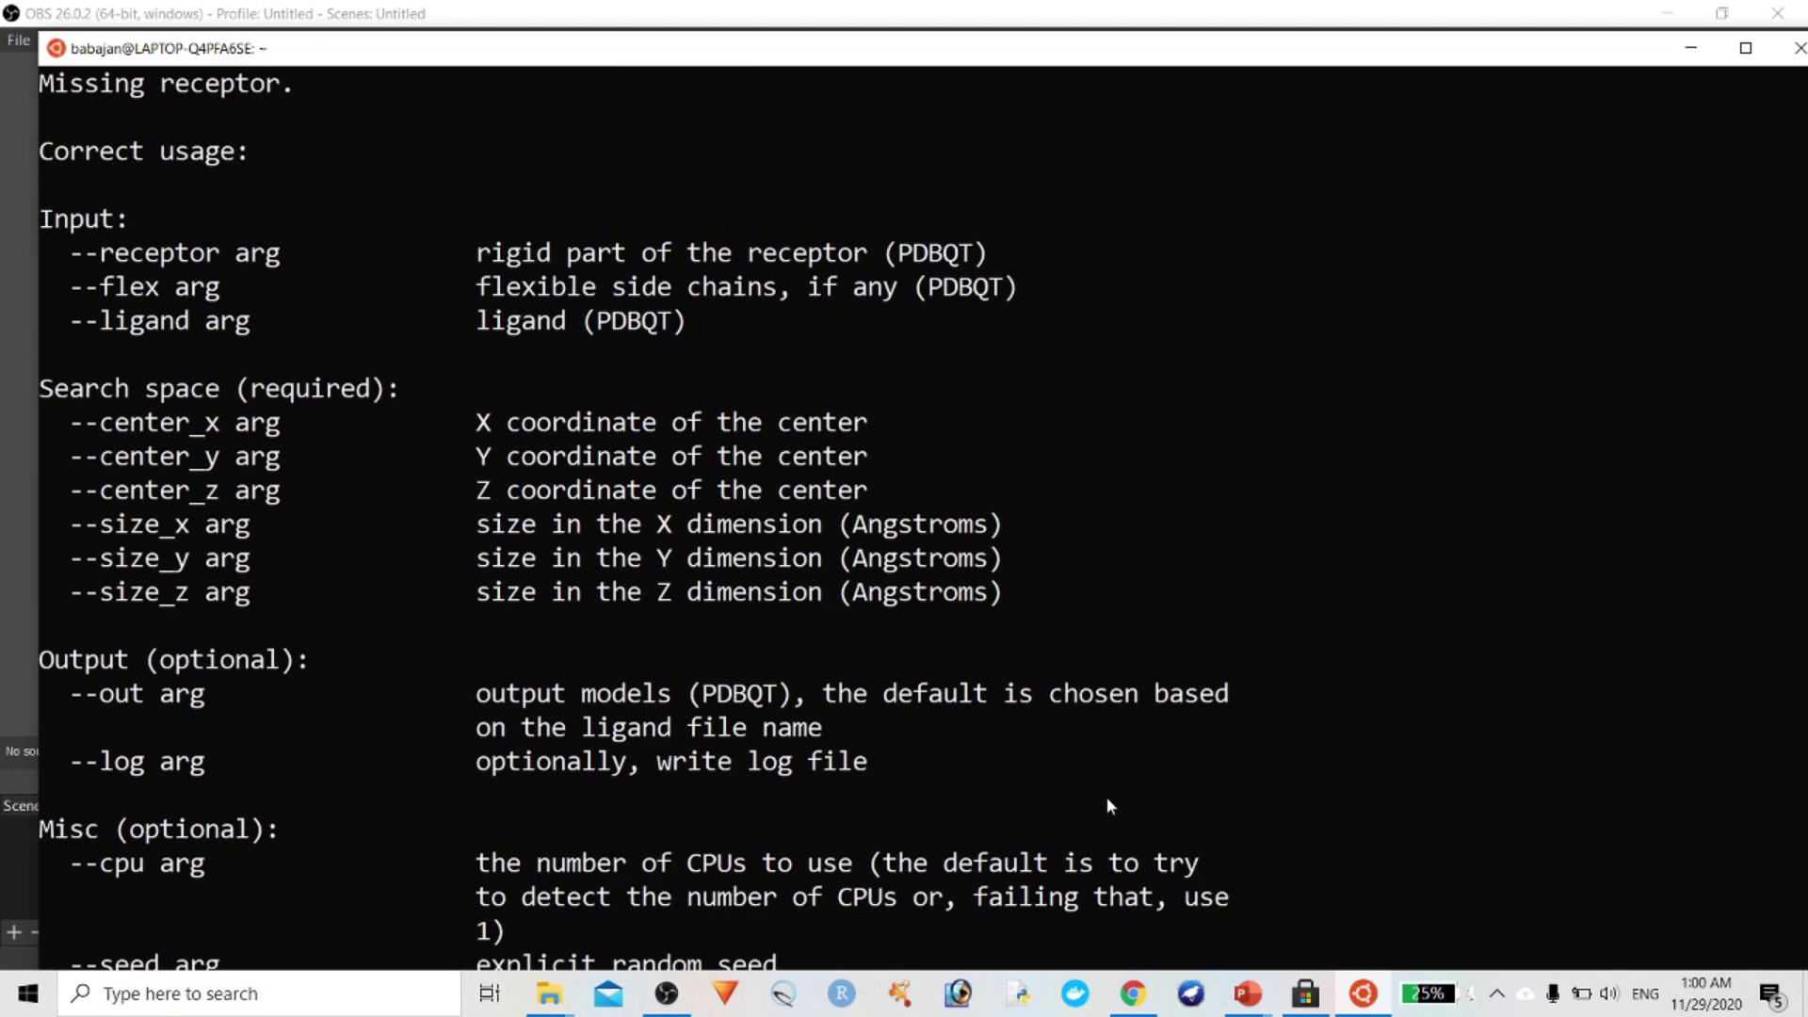
scroll(1062, 775, "up", 4)
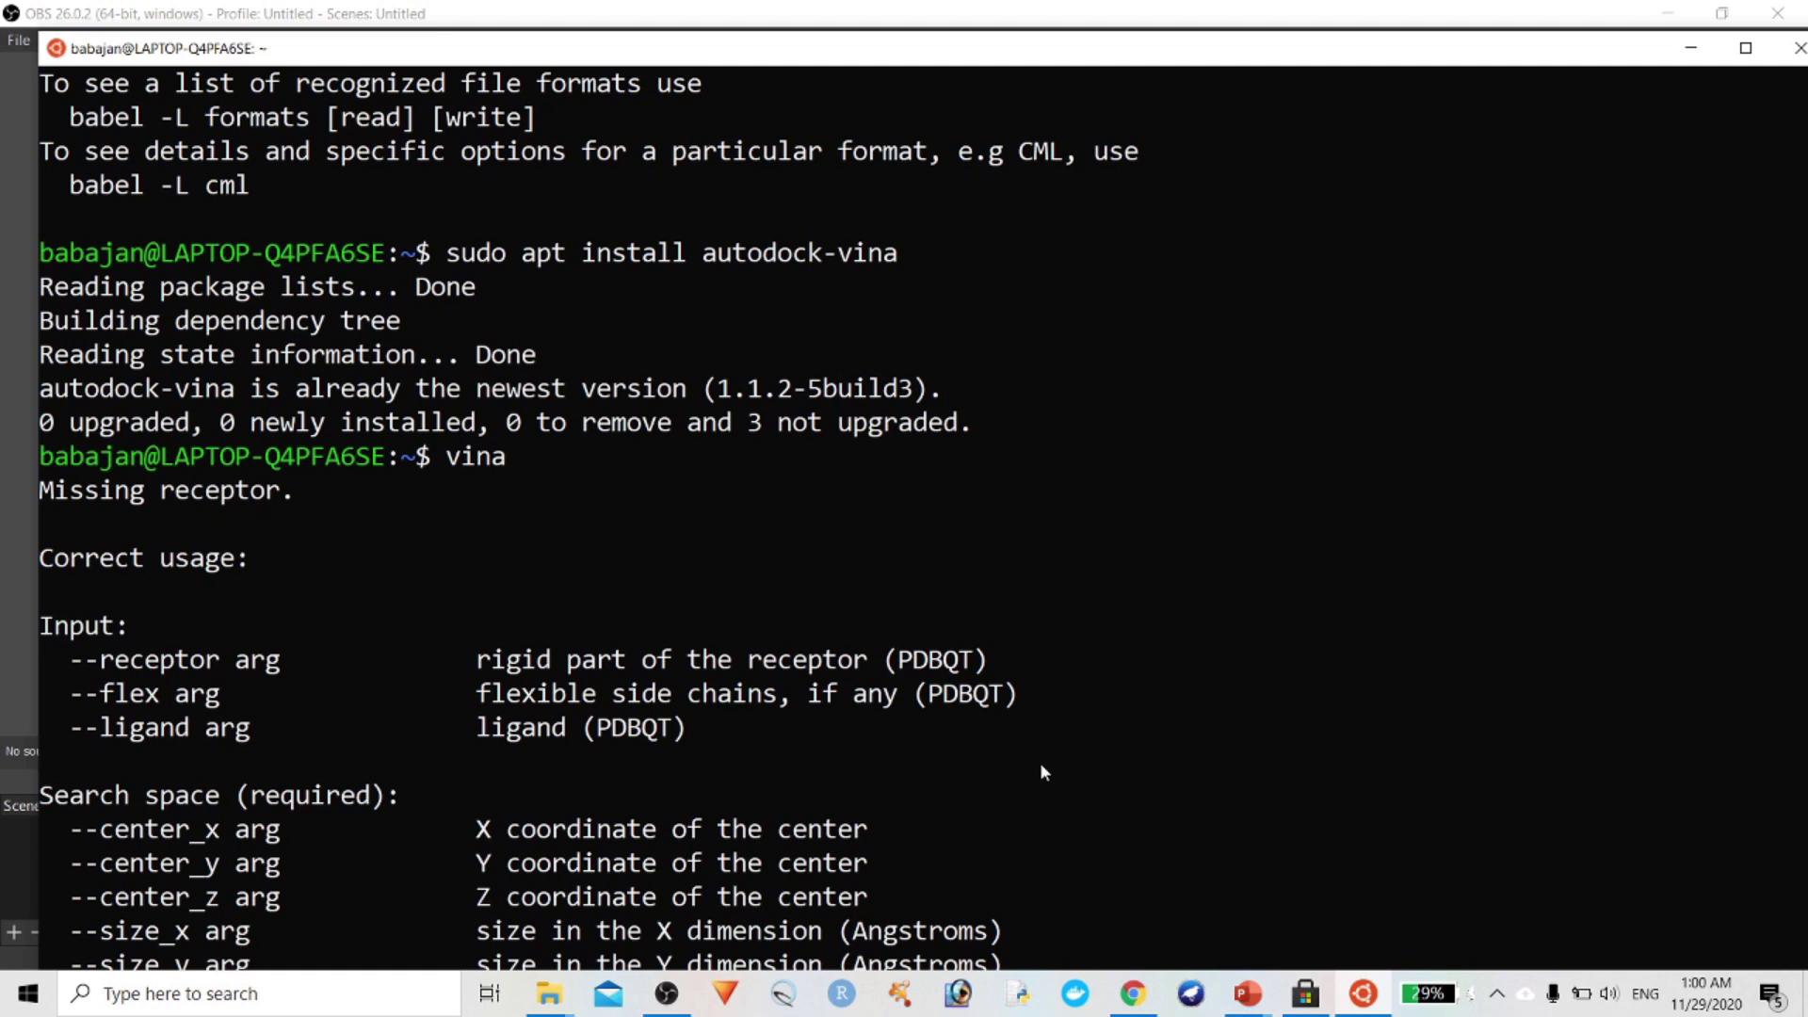
left_click(1745, 47)
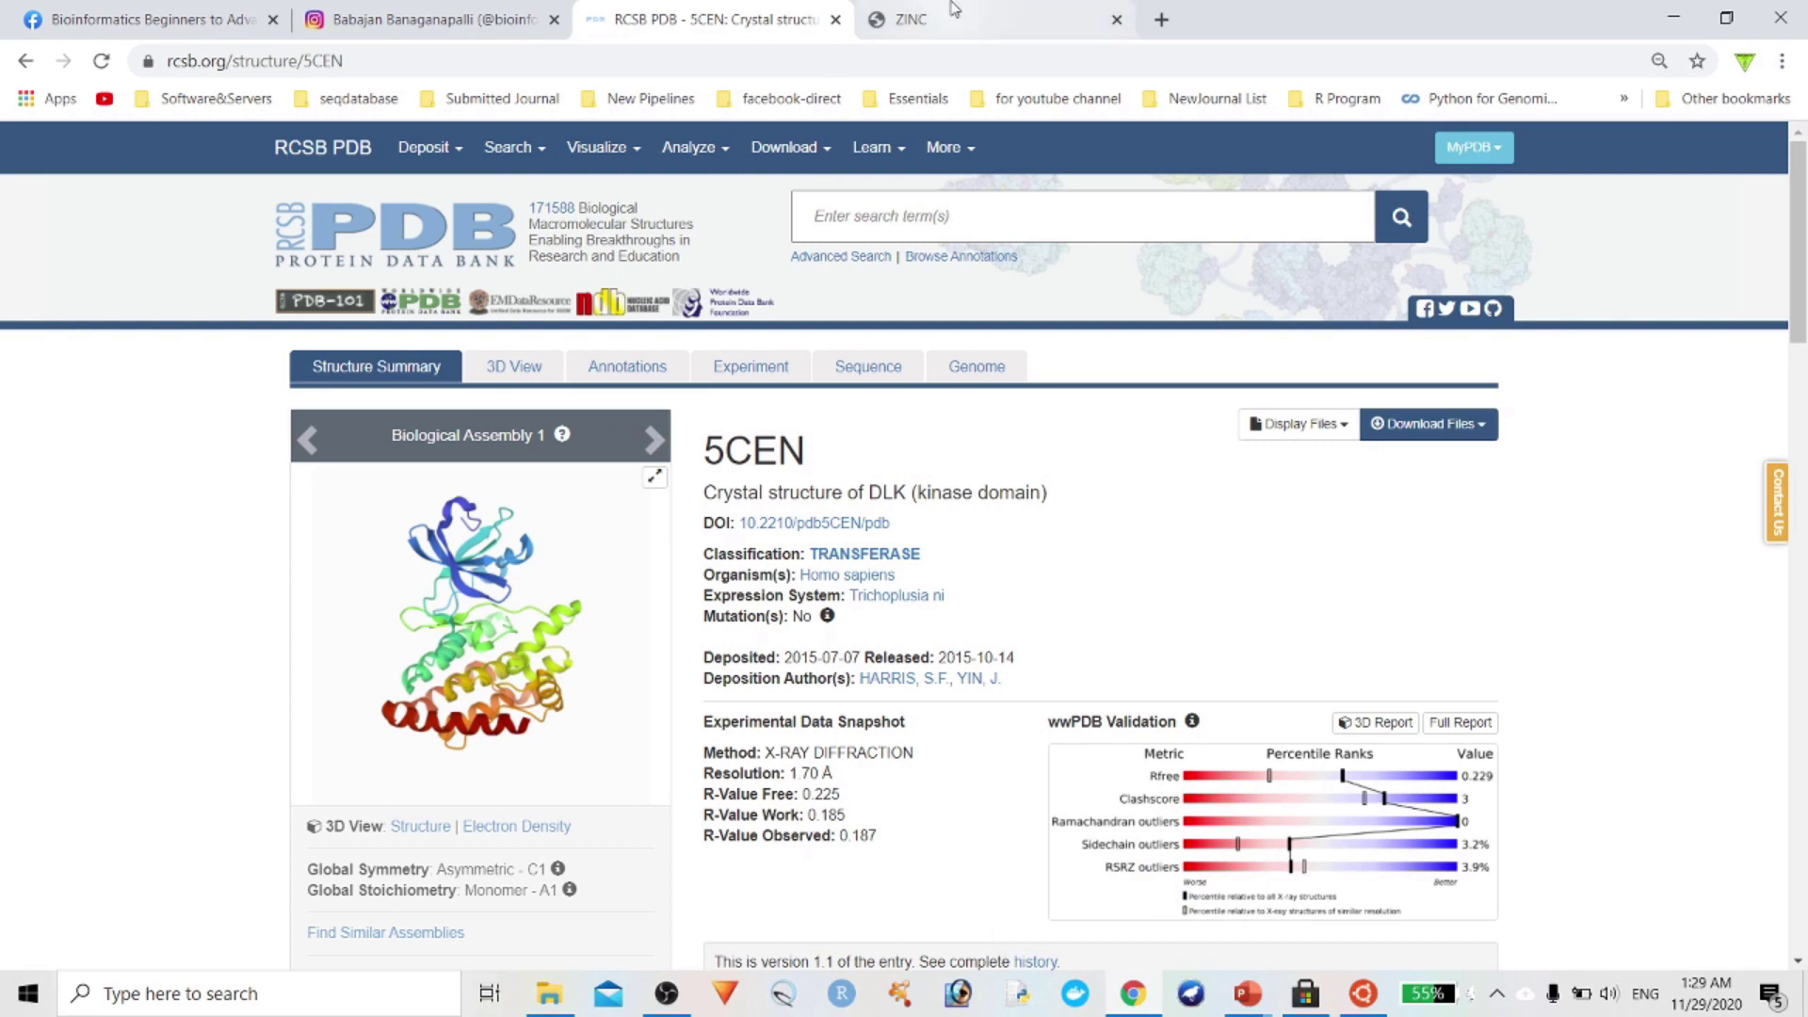
On ZINC's Substances page, draw a benzene ring with a methyl and a two-bond side chain
left_click(927, 19)
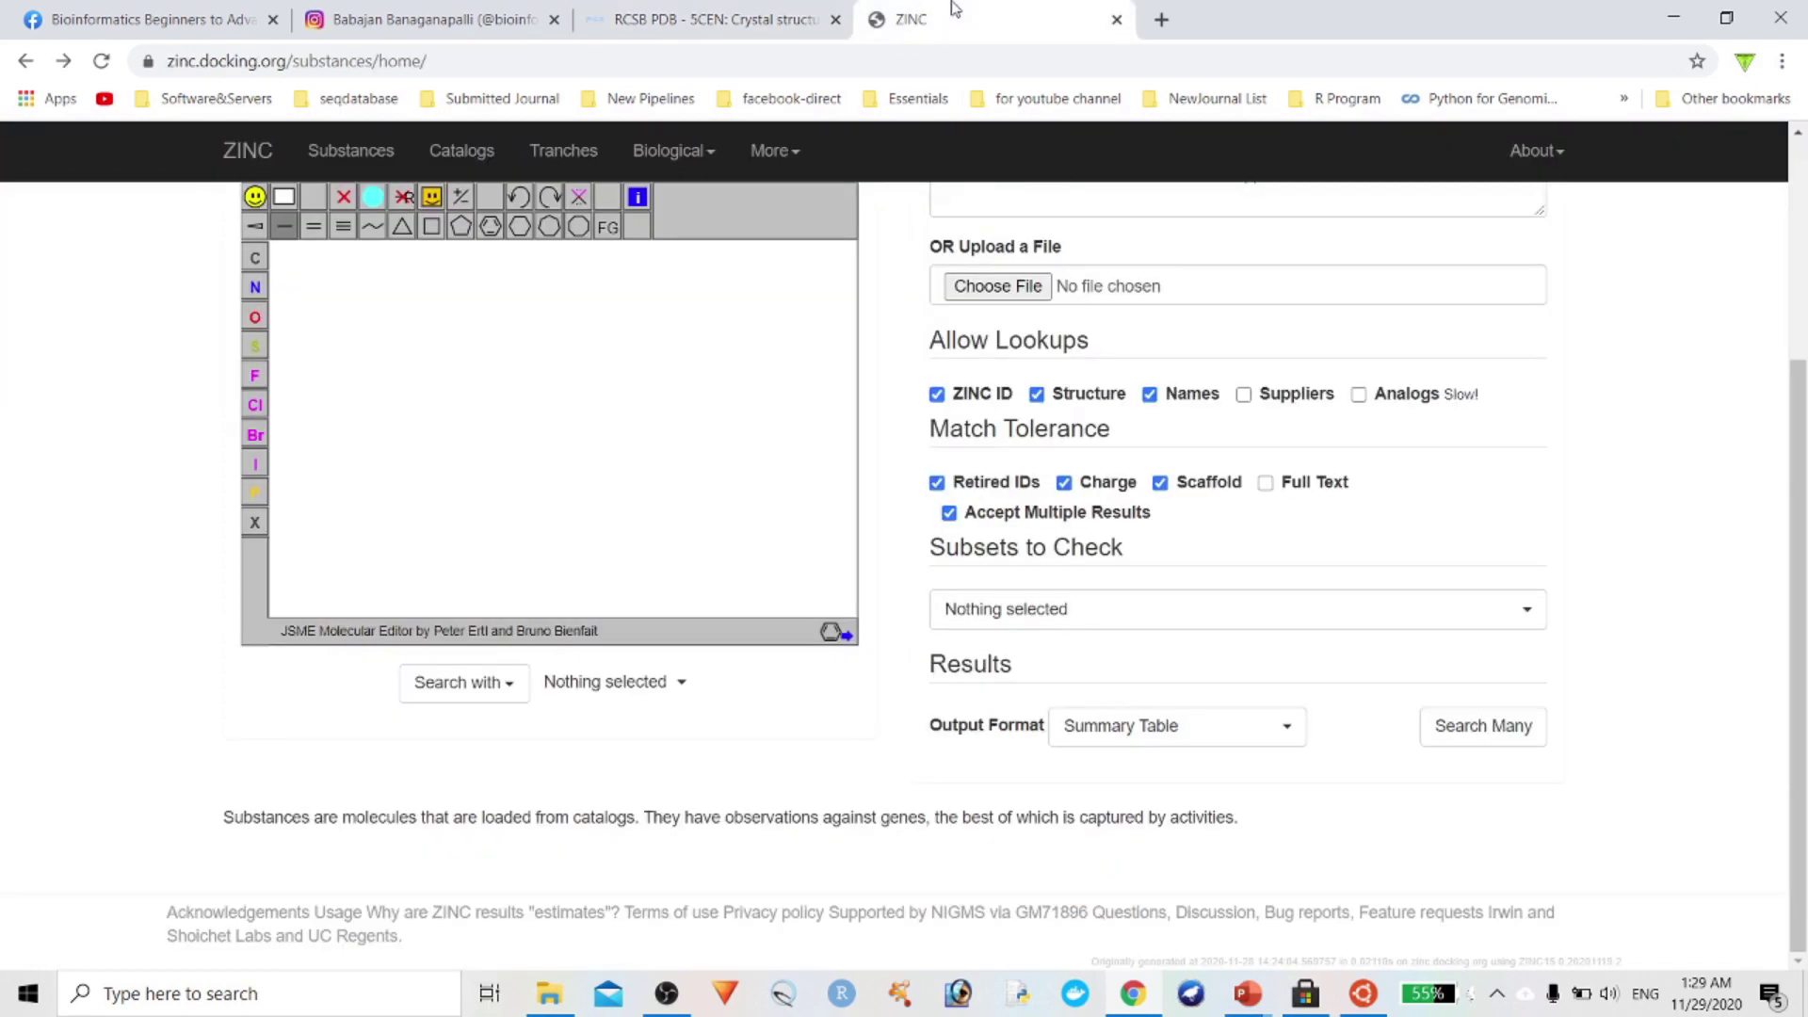
scroll(1344, 339, "up", 3)
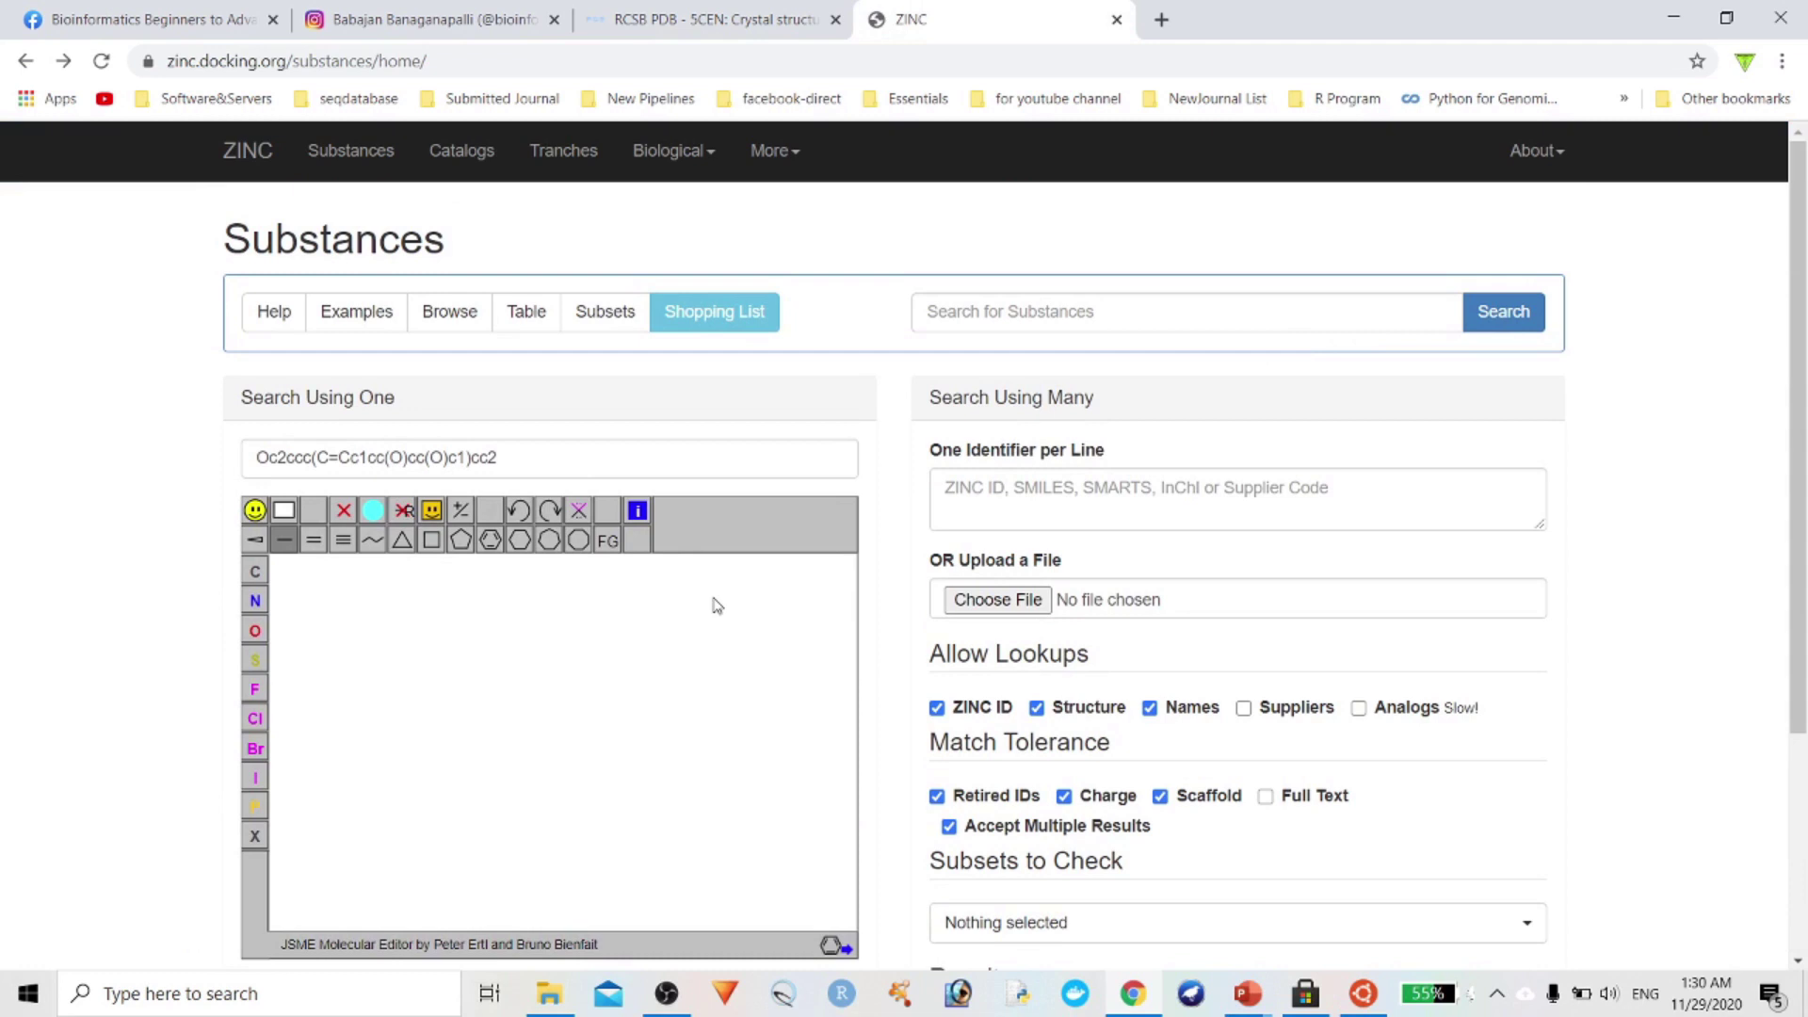
left_click(490, 540)
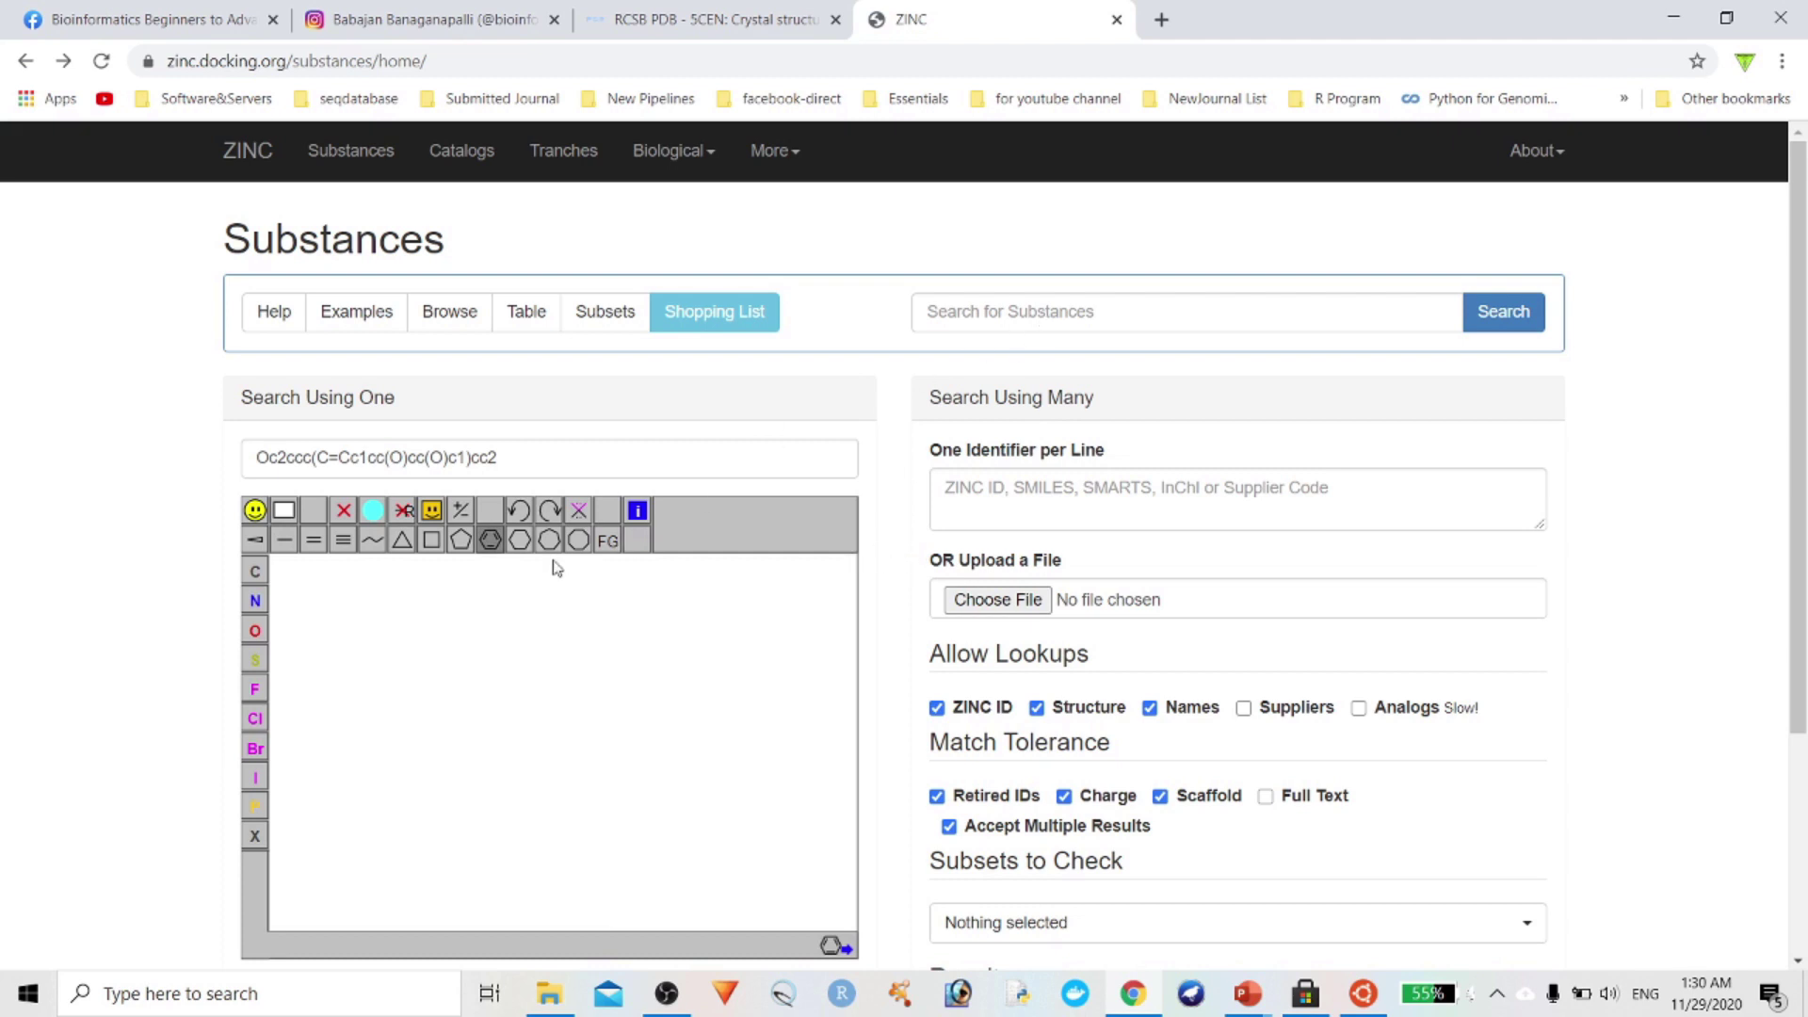
left_click(421, 696)
left_click(283, 539)
left_click(391, 671)
left_click(443, 703)
left_click(468, 716)
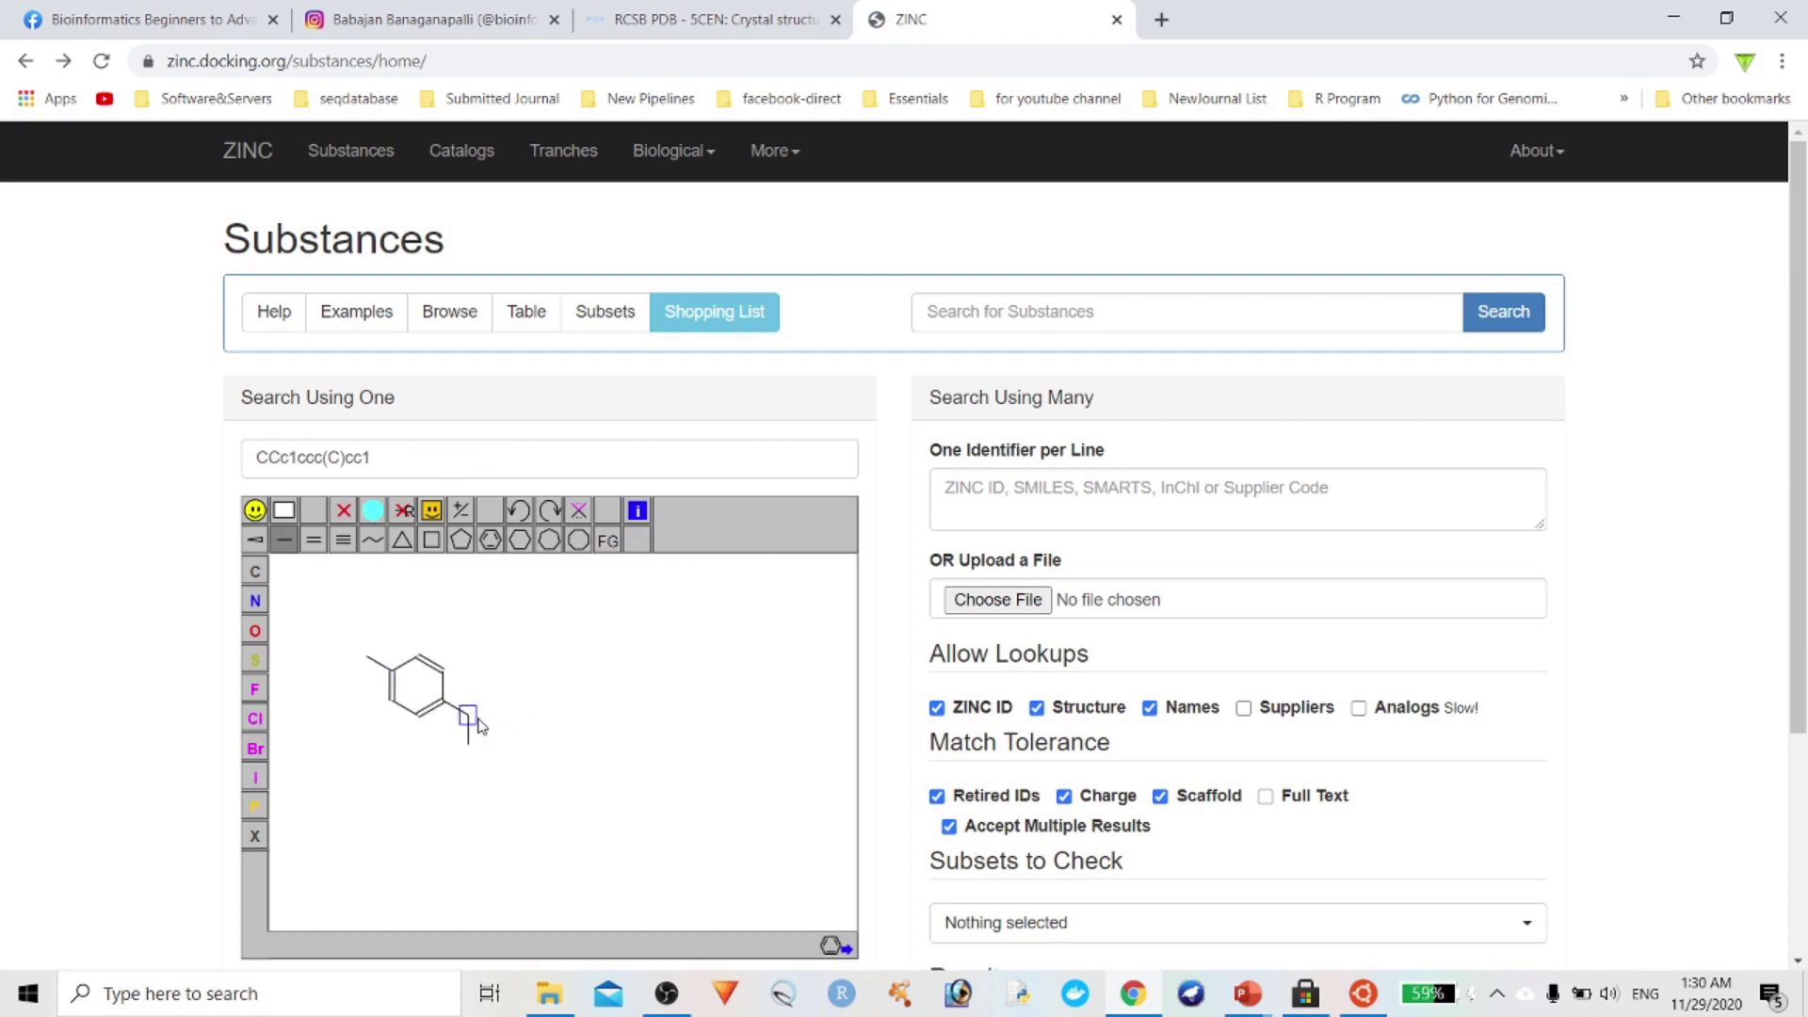
left_click(468, 743)
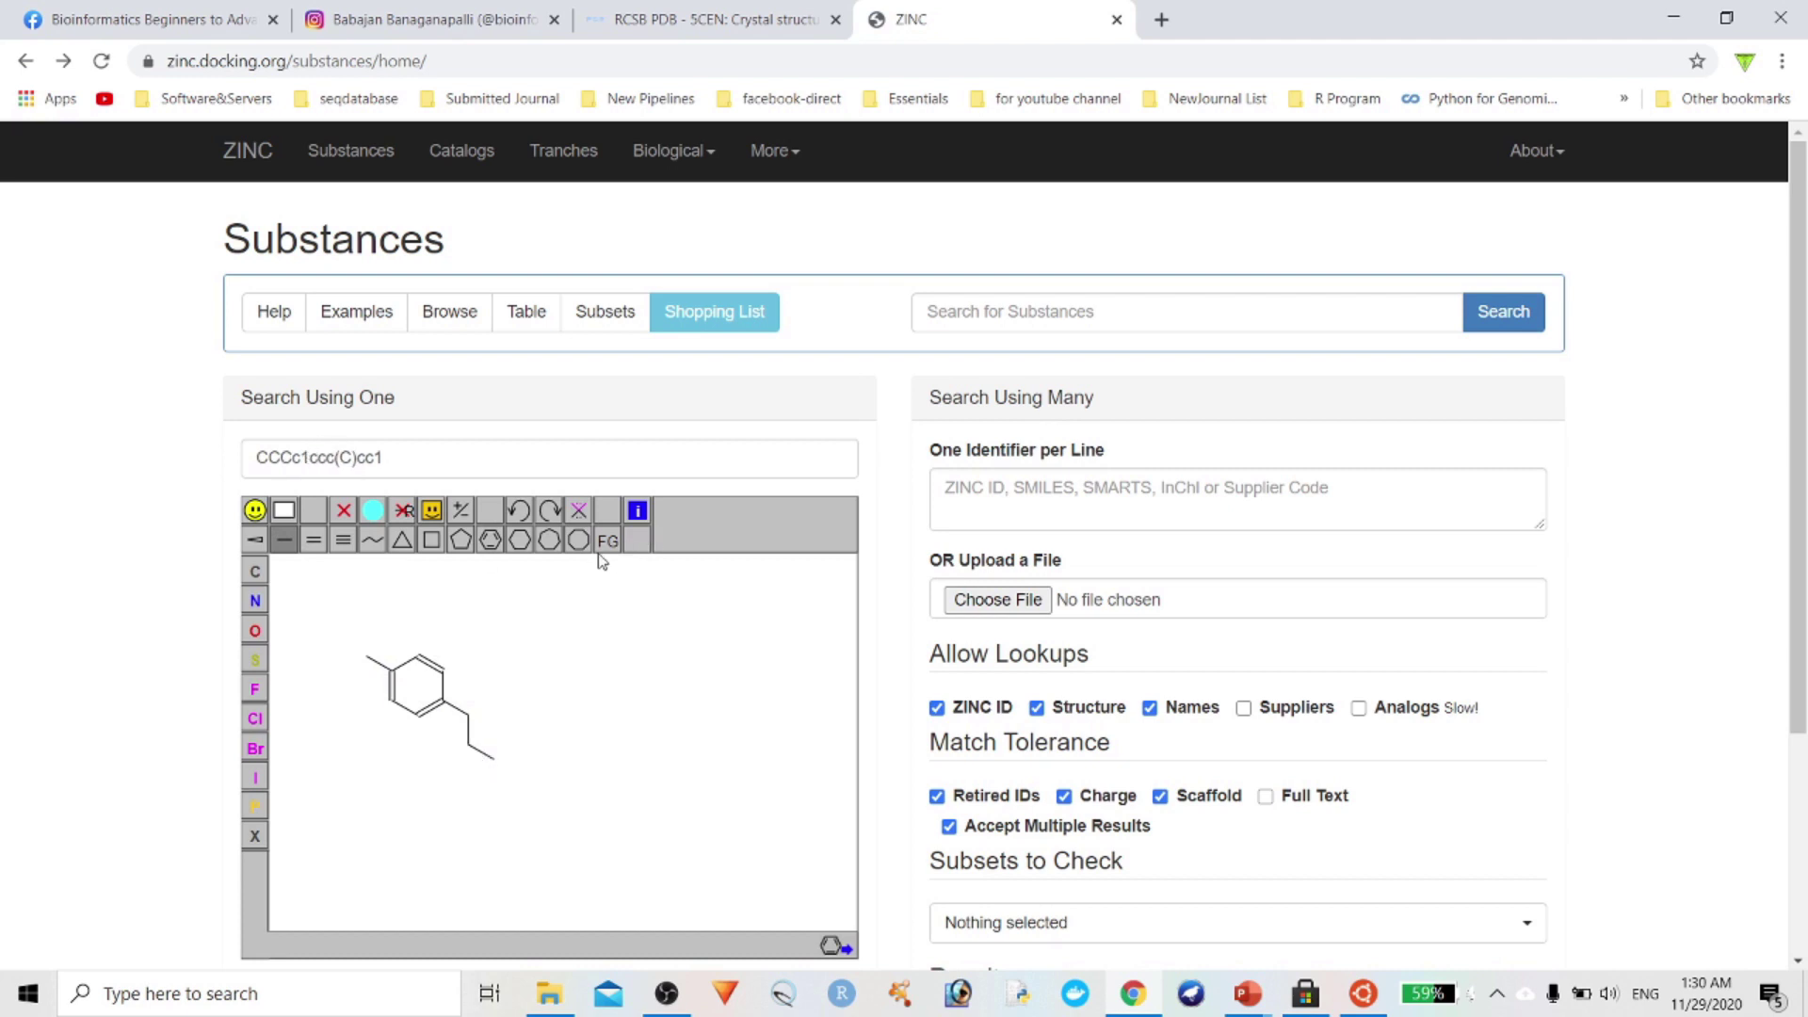
Attach a second benzene ring to the chain and give it two methyl substituents
left_click(490, 549)
left_click(494, 759)
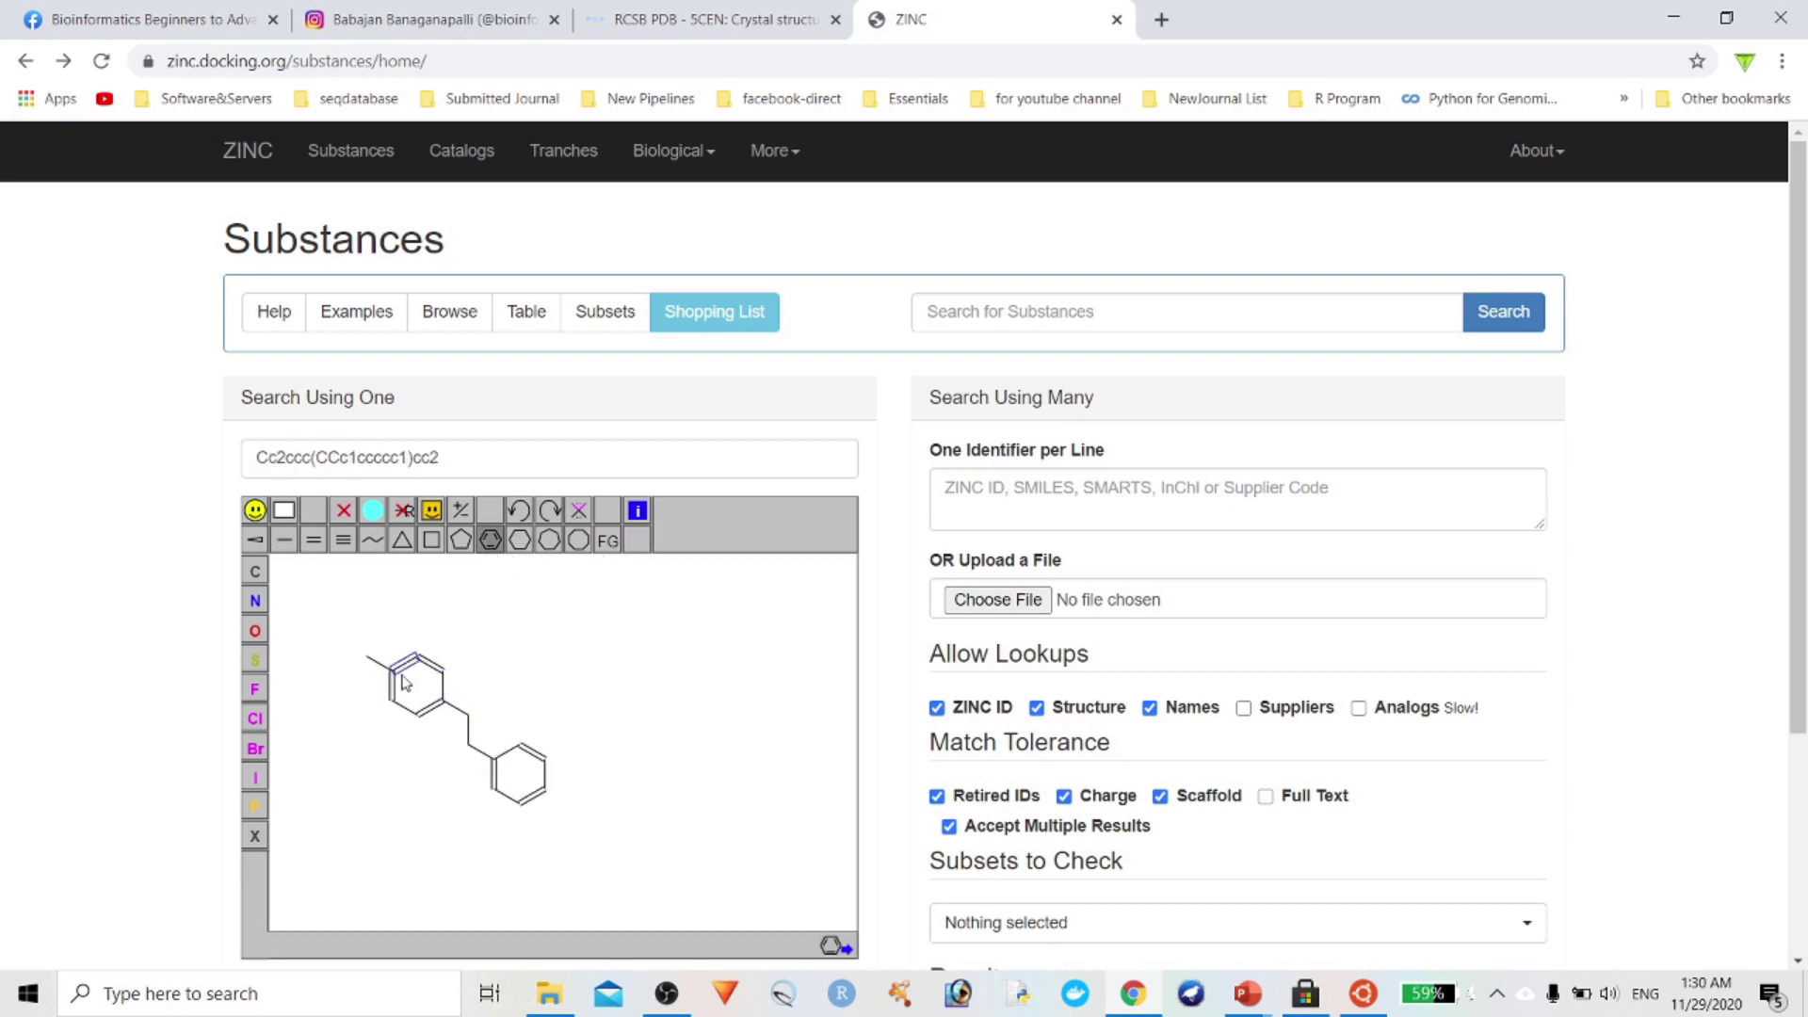
left_click(283, 540)
left_click(543, 763)
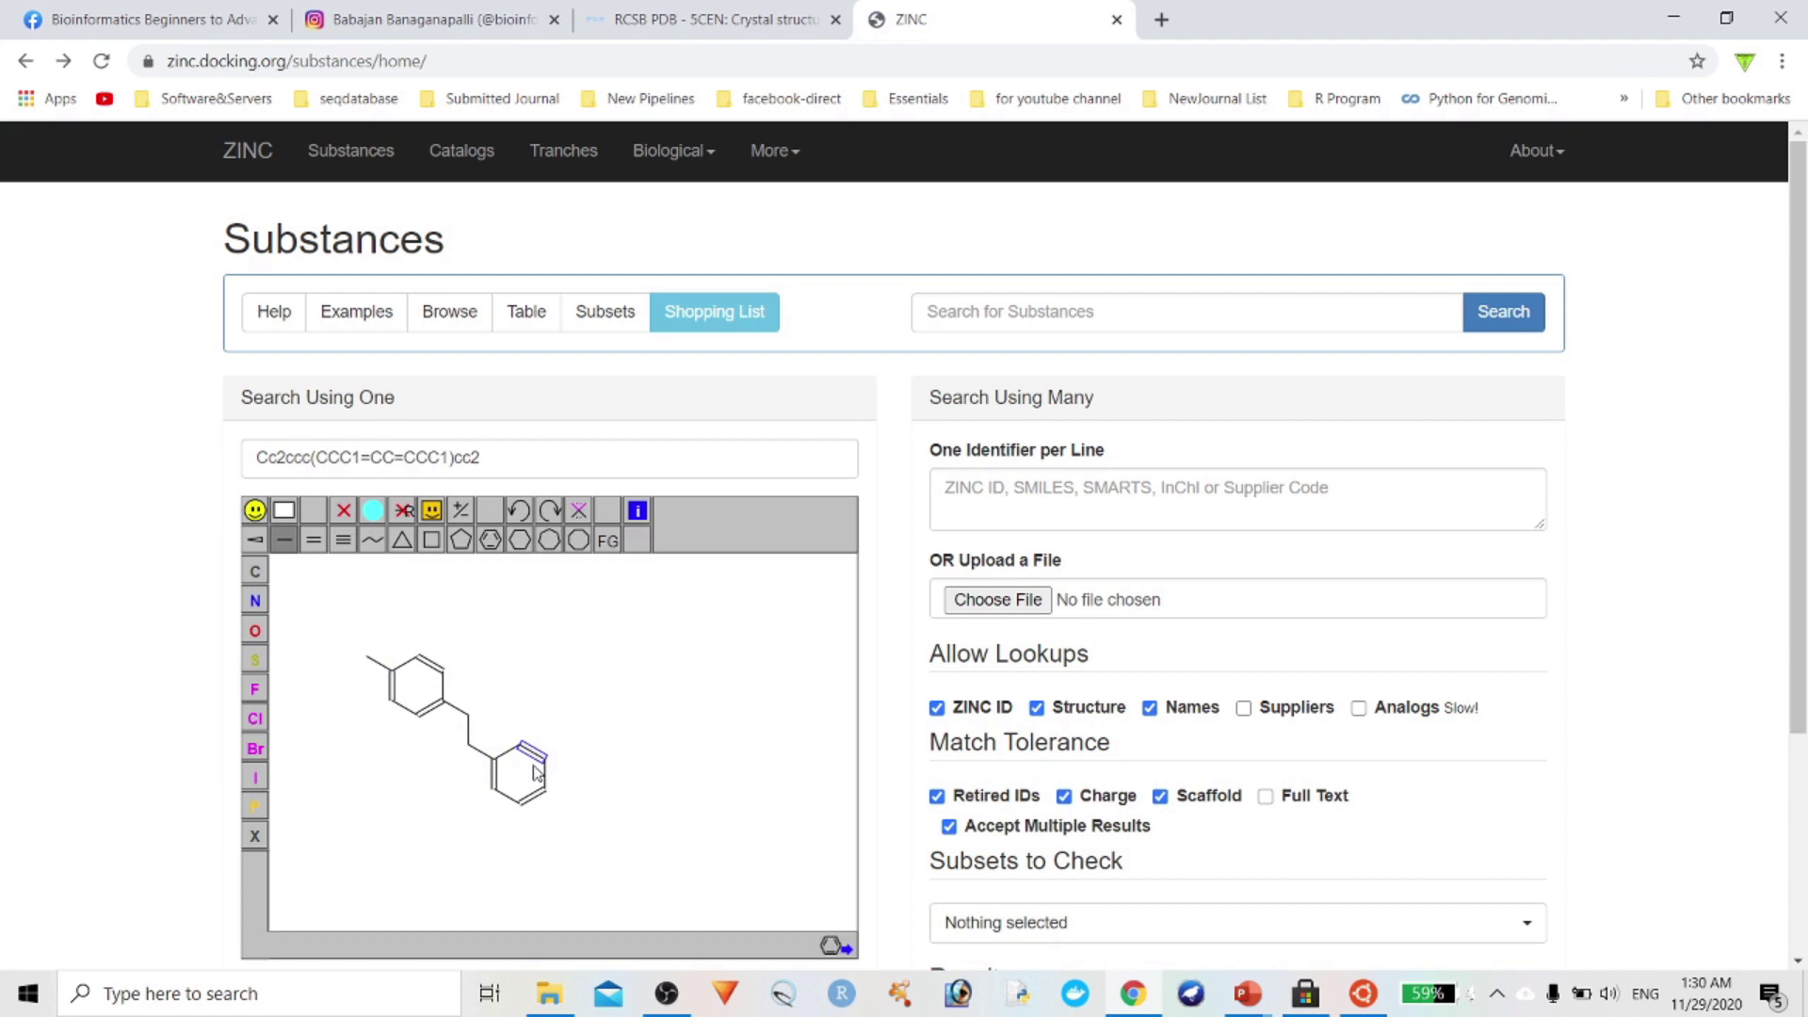
left_click(545, 759)
left_click(545, 756)
left_click(519, 803)
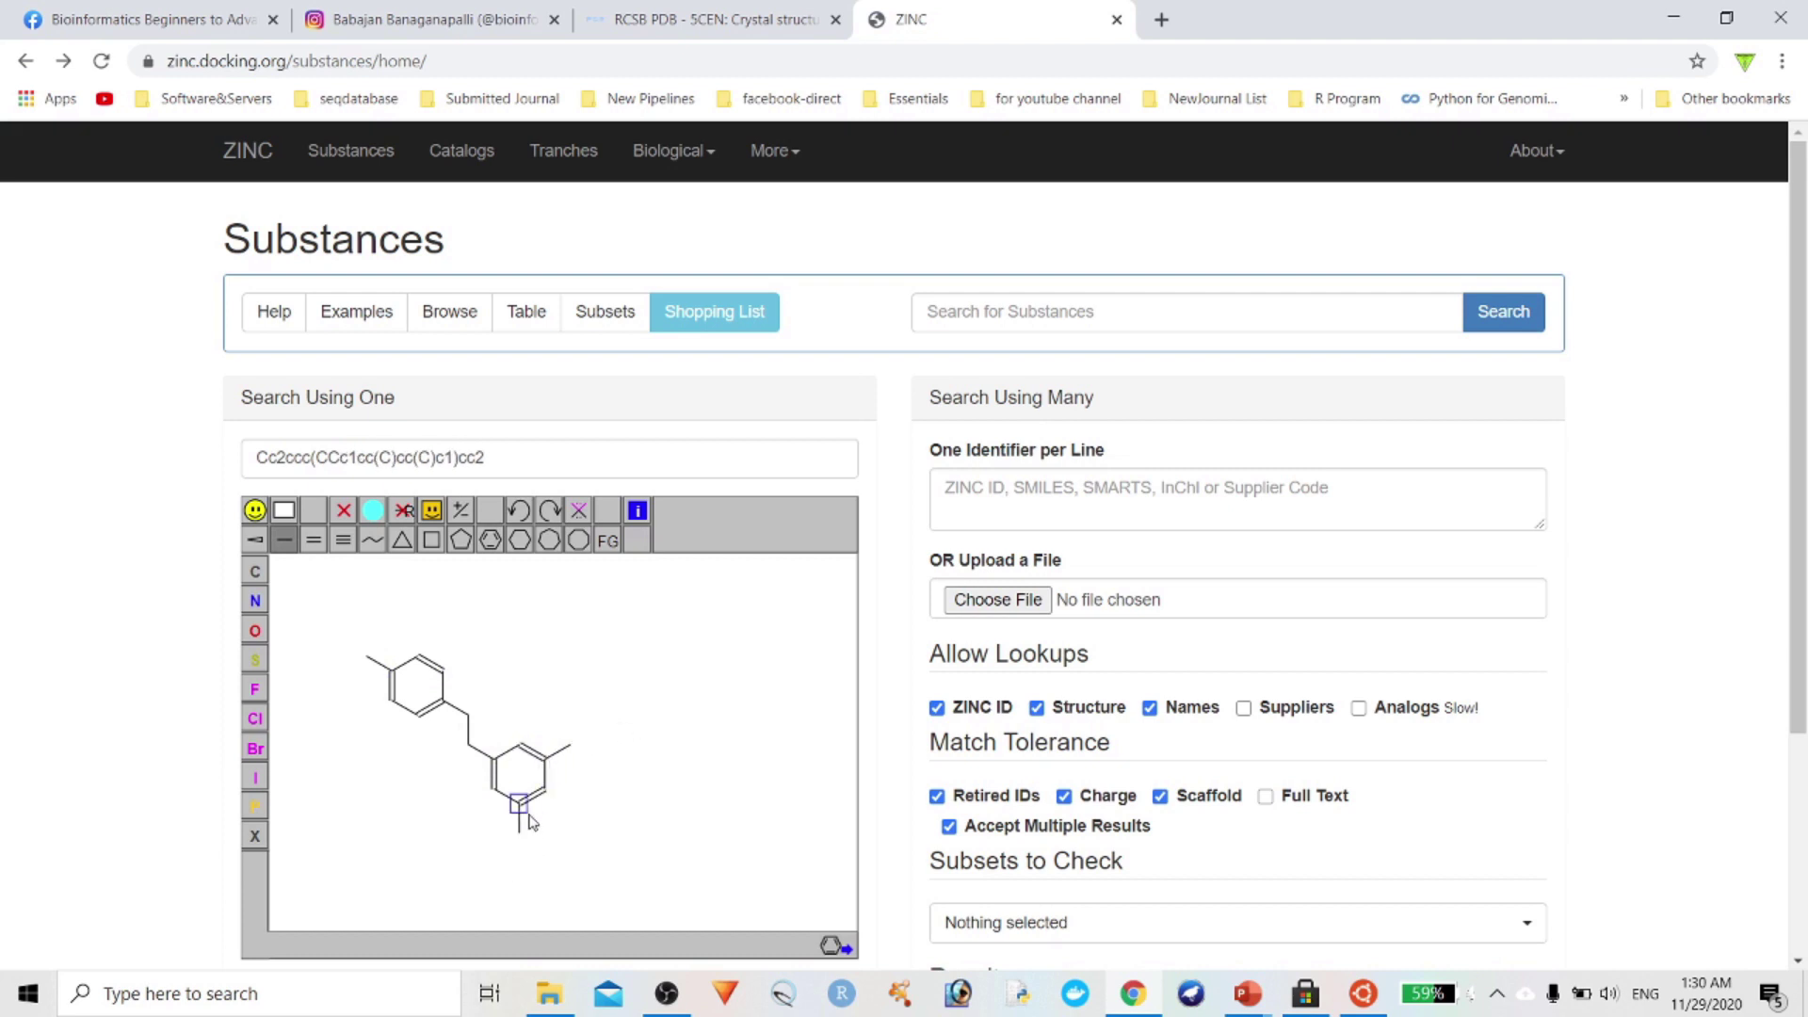
Turn the three methyls into hydroxyls and make the linker's middle bond a double bond
left_click(254, 630)
left_click(368, 658)
left_click(569, 746)
left_click(519, 831)
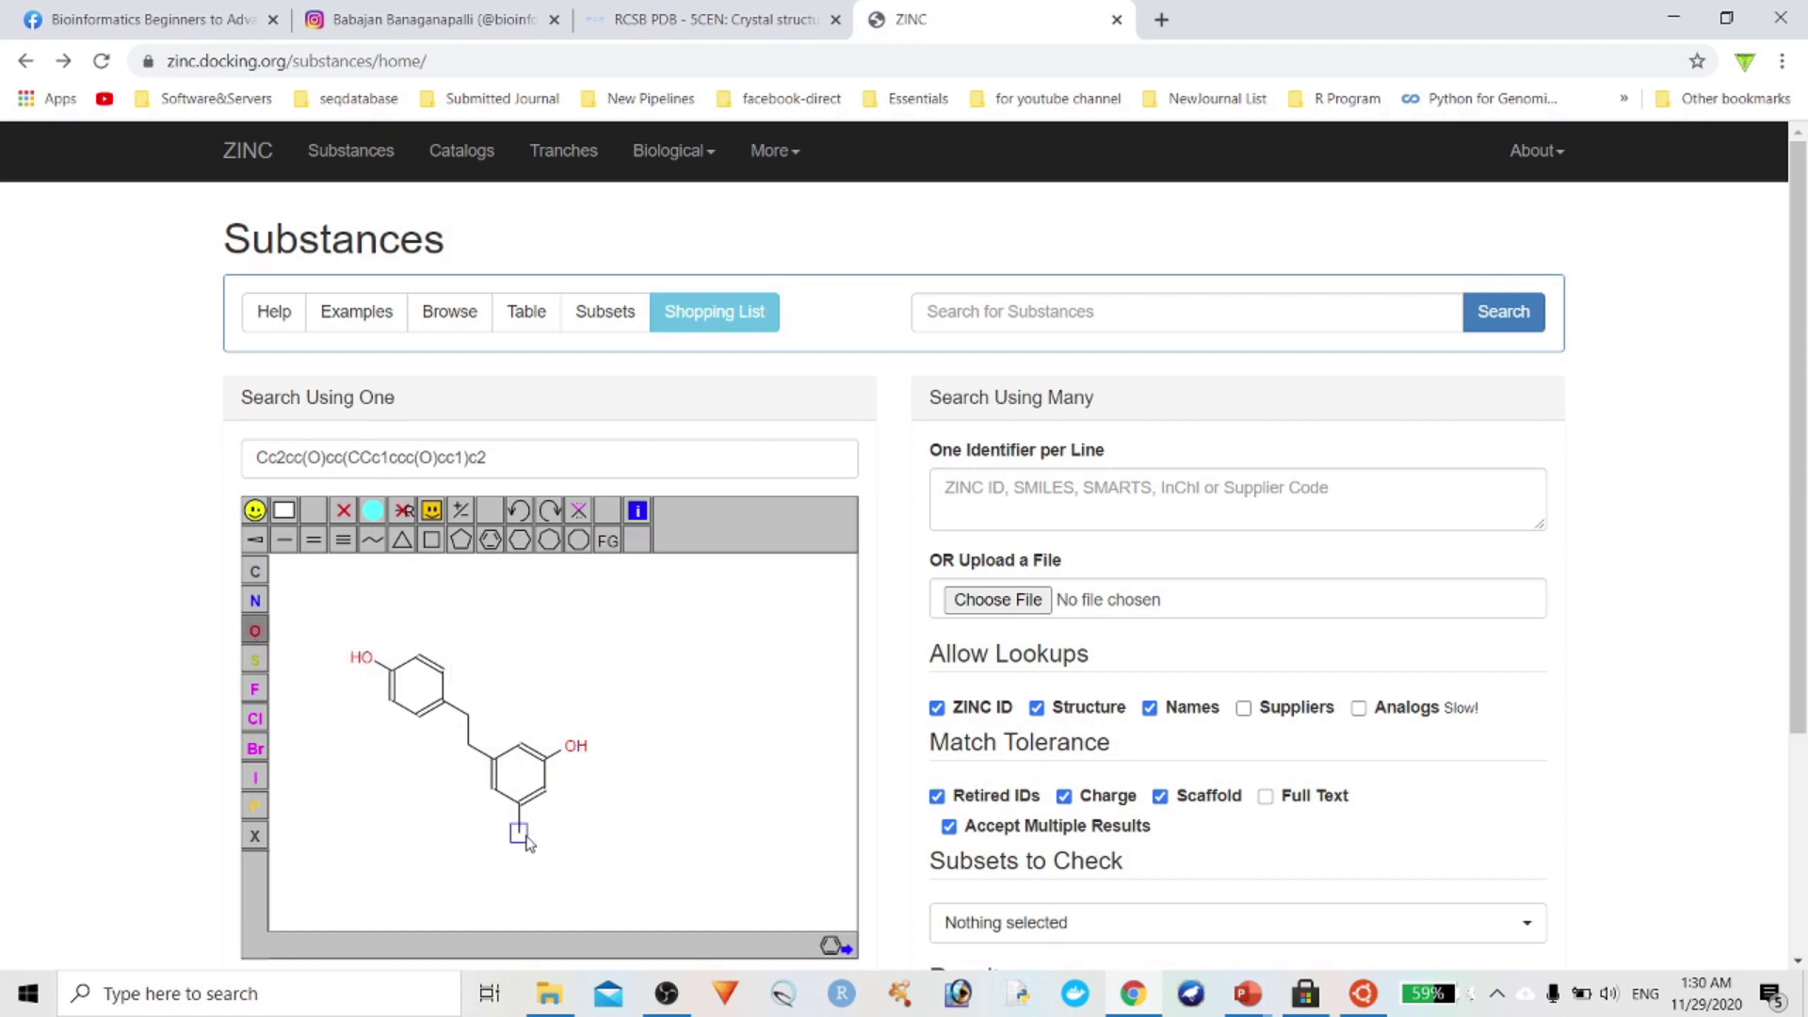
left_click(284, 540)
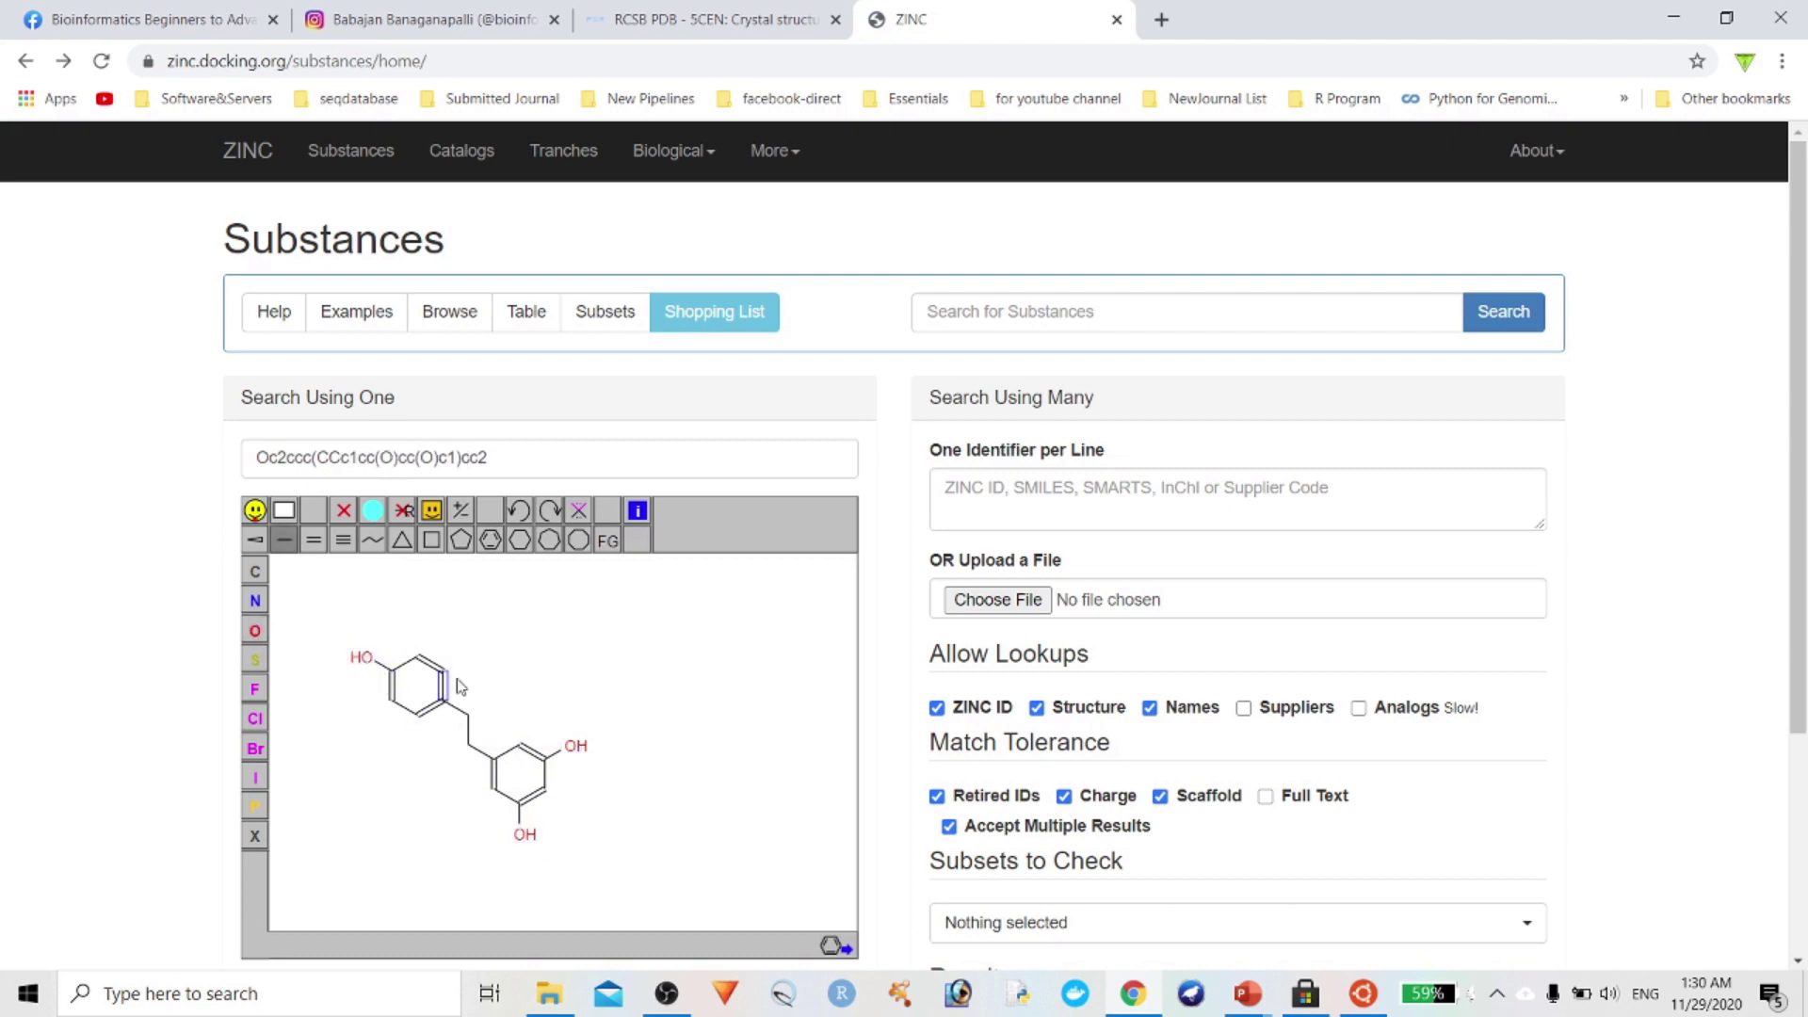
left_click(468, 731)
Run a substructure search on the drawn resveratrol structure
scroll(468, 733, "down", 3)
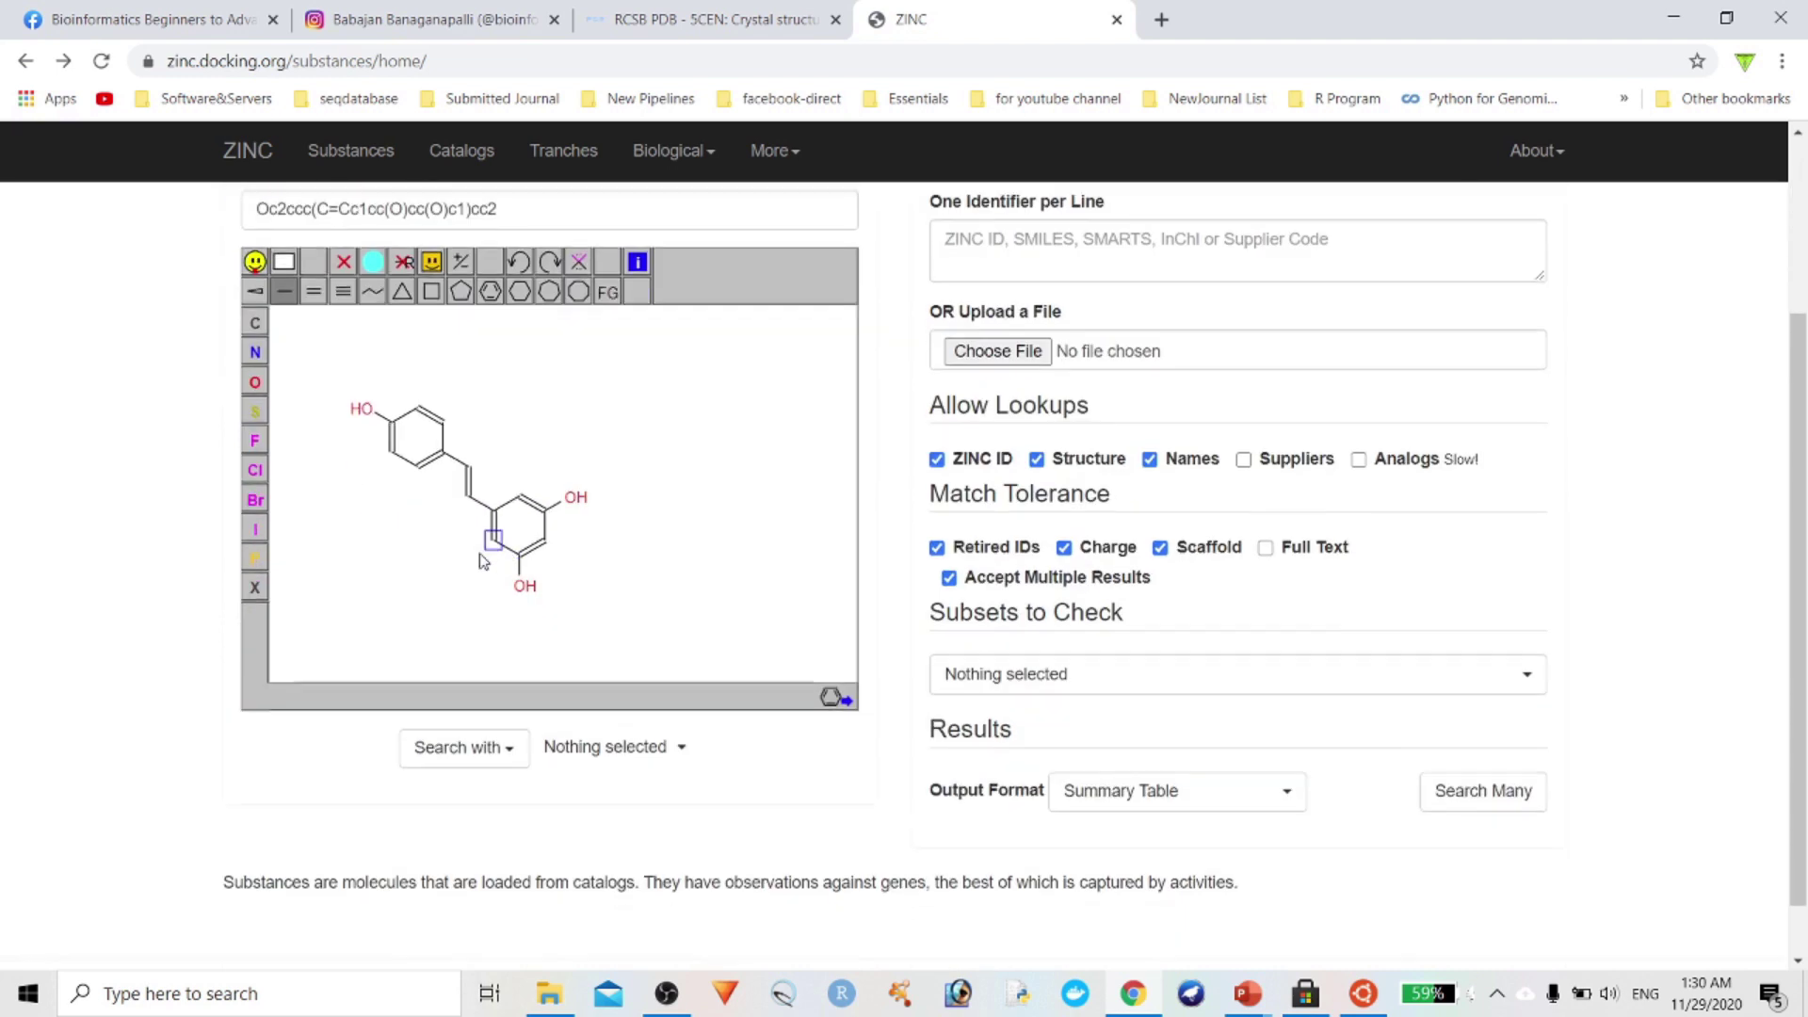
left_click(475, 683)
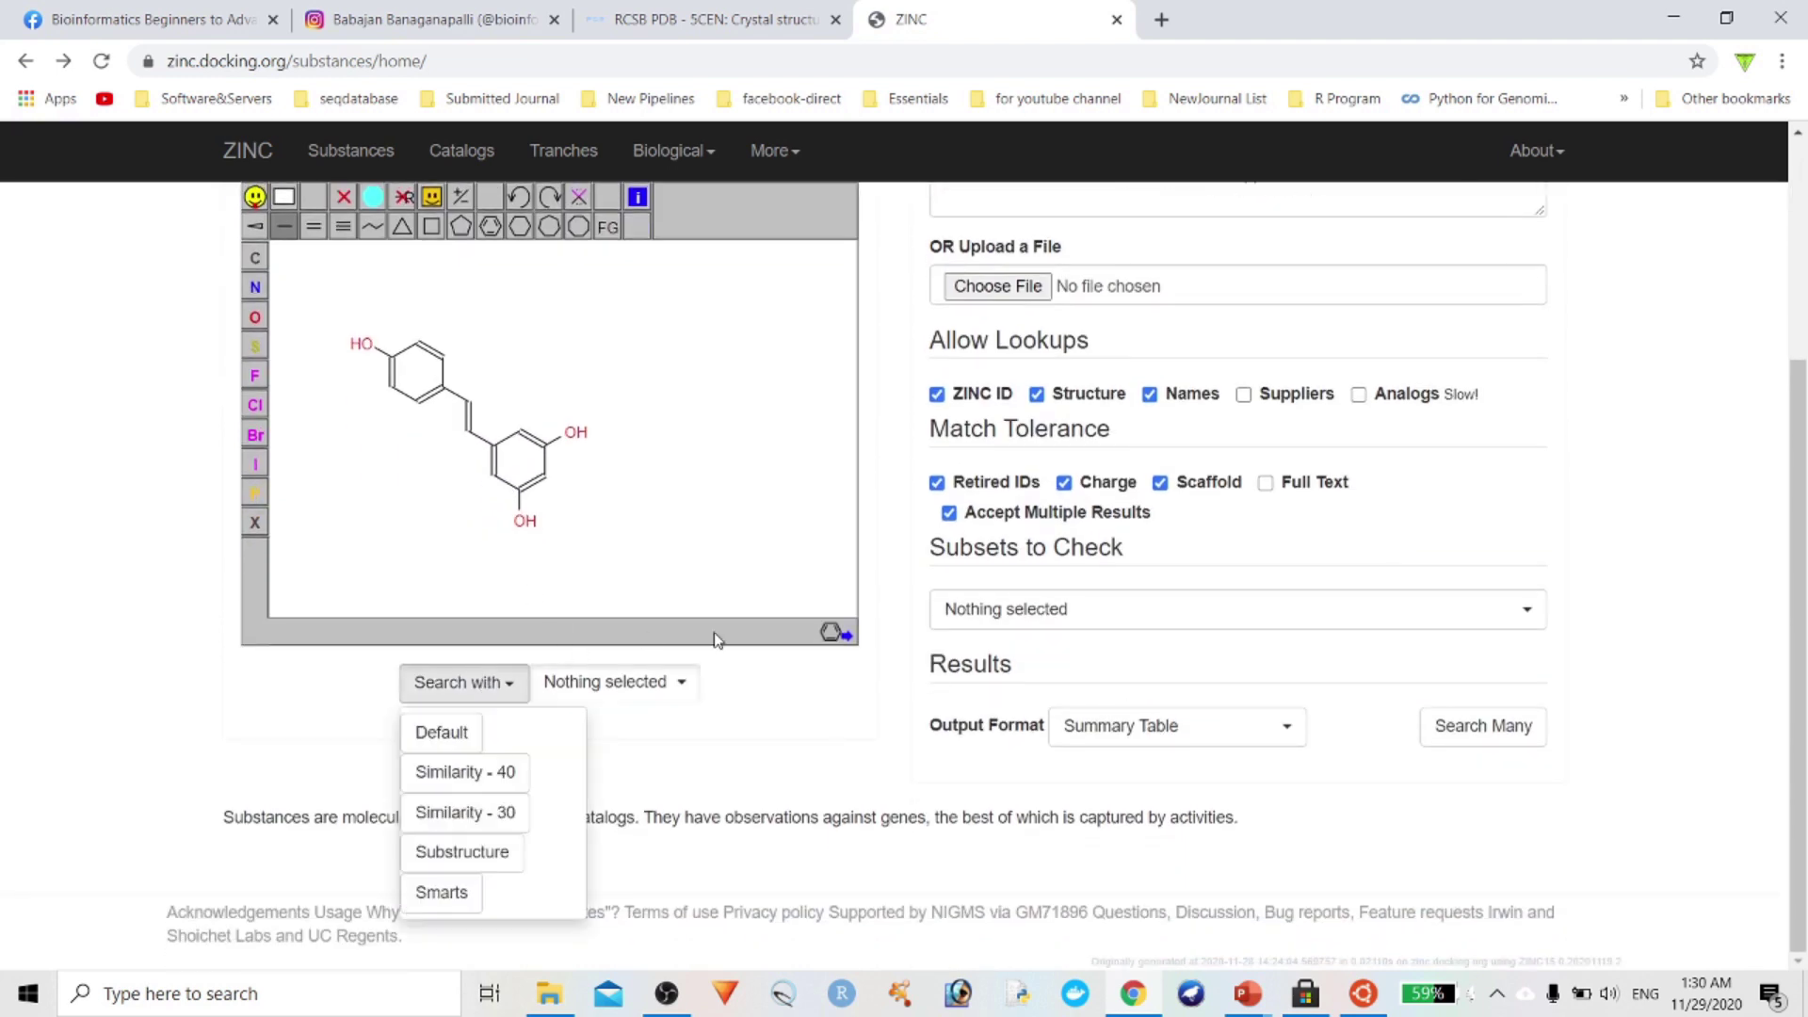
left_click(508, 853)
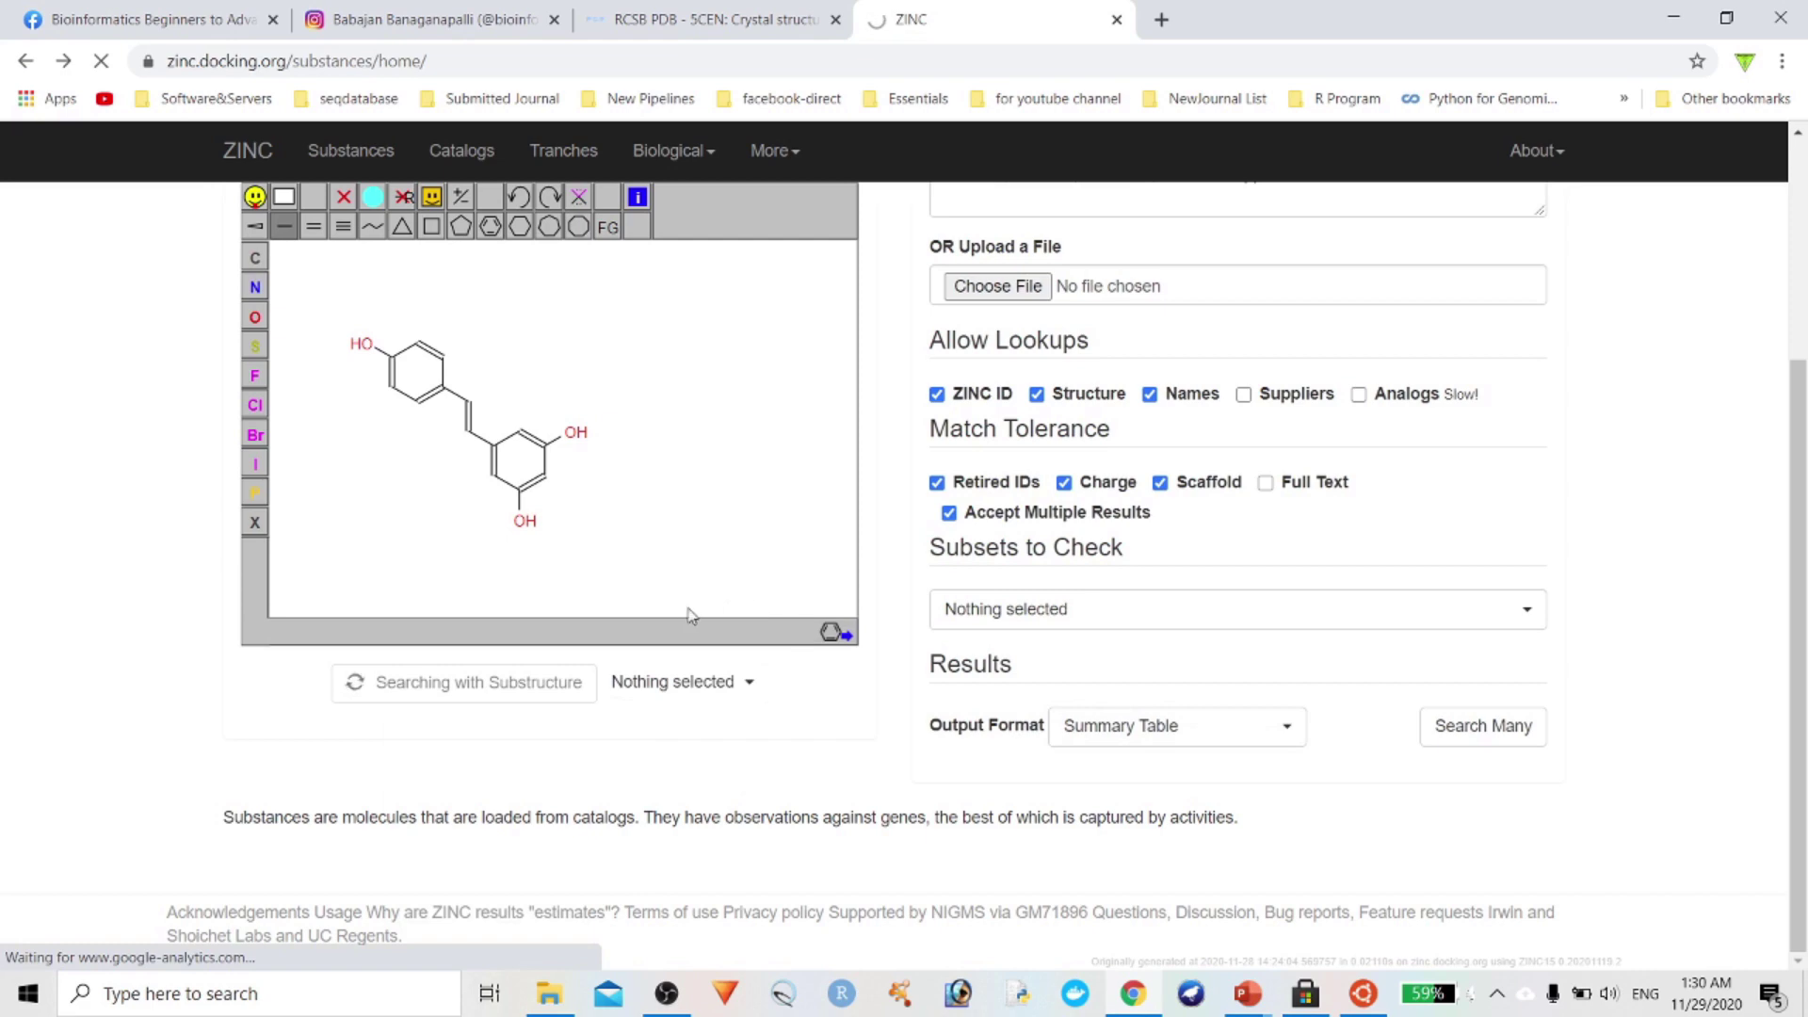
scroll(687, 614, "up", 3)
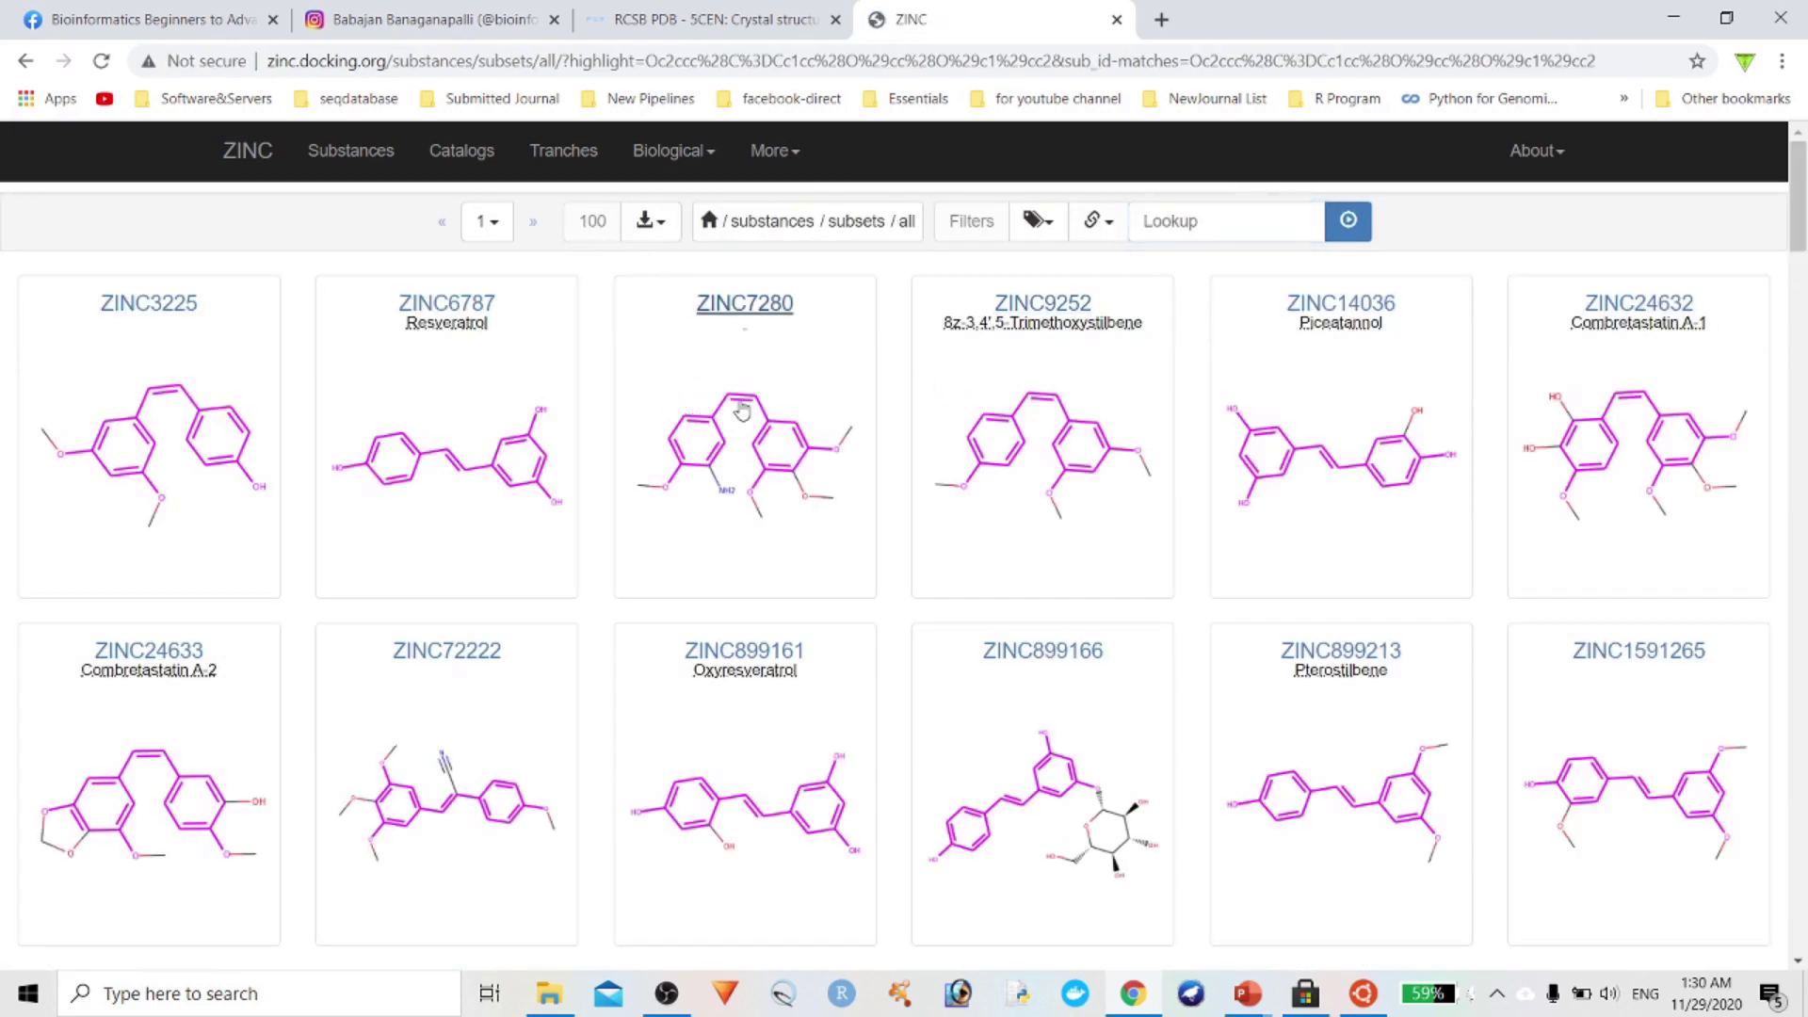
Download all matching substances in SDF format
scroll(744, 414, "down", 15)
scroll(744, 414, "down", 20)
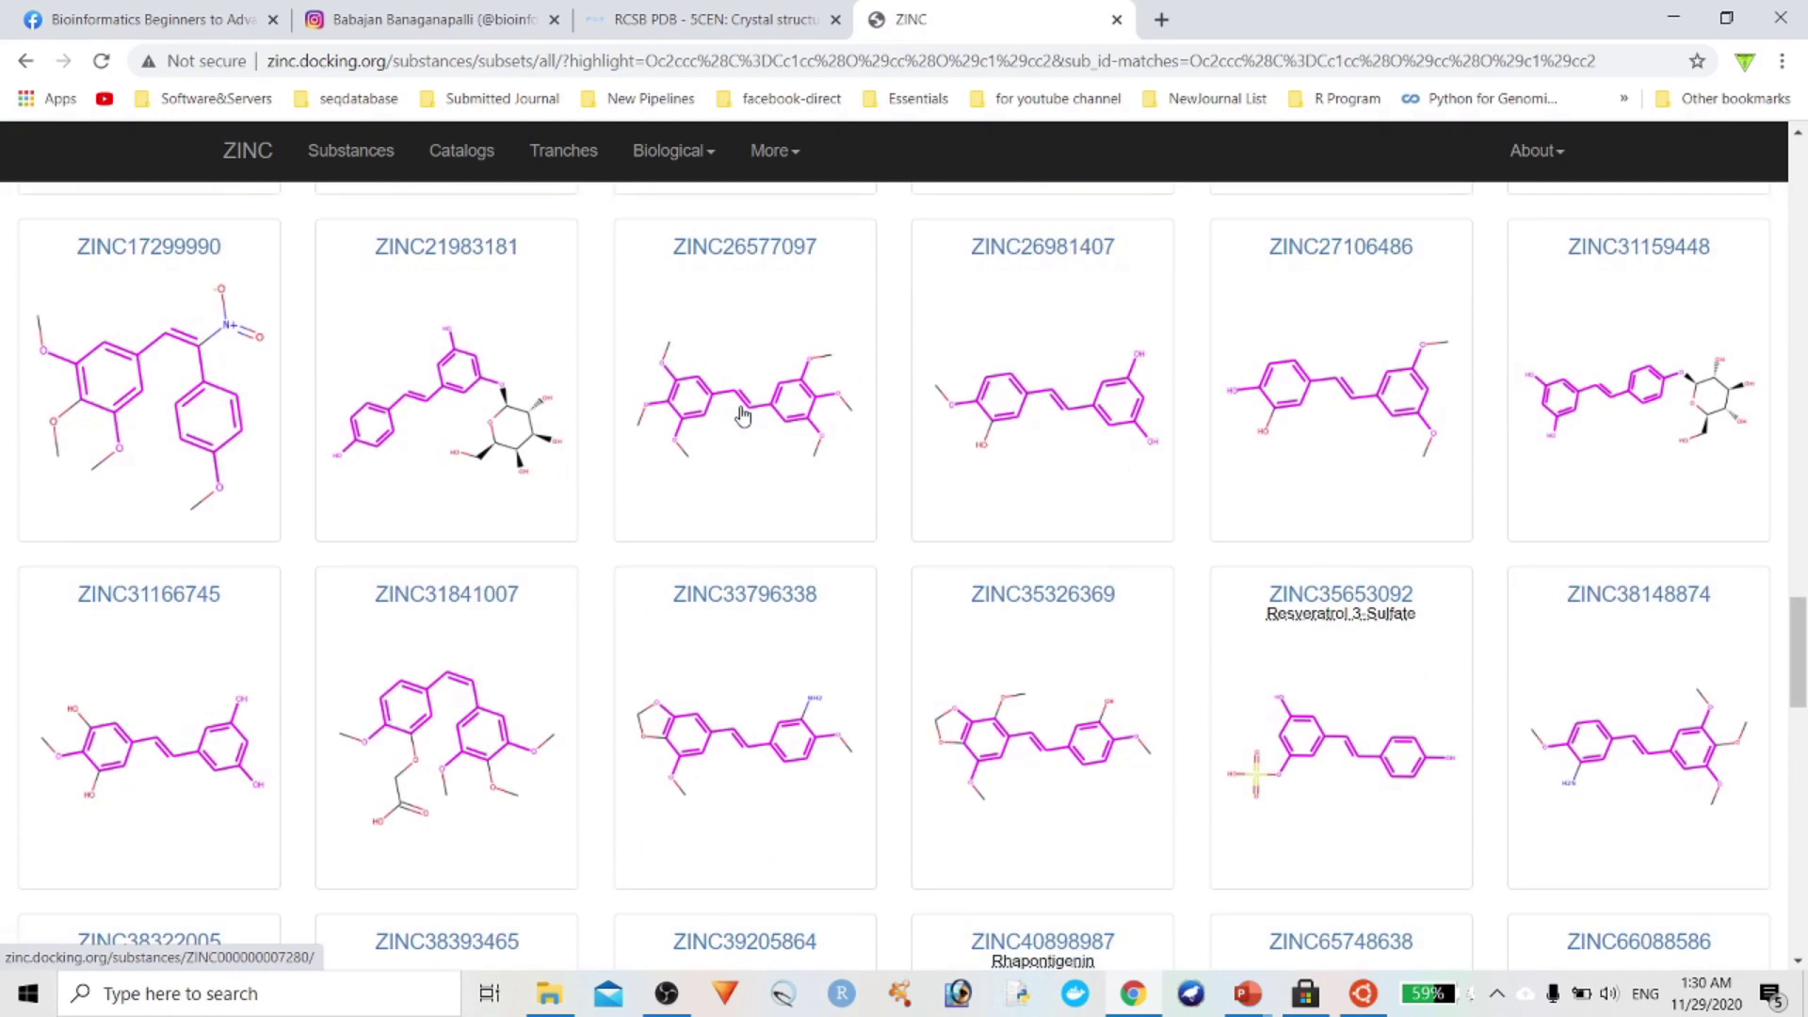
scroll(744, 415, "down", 5)
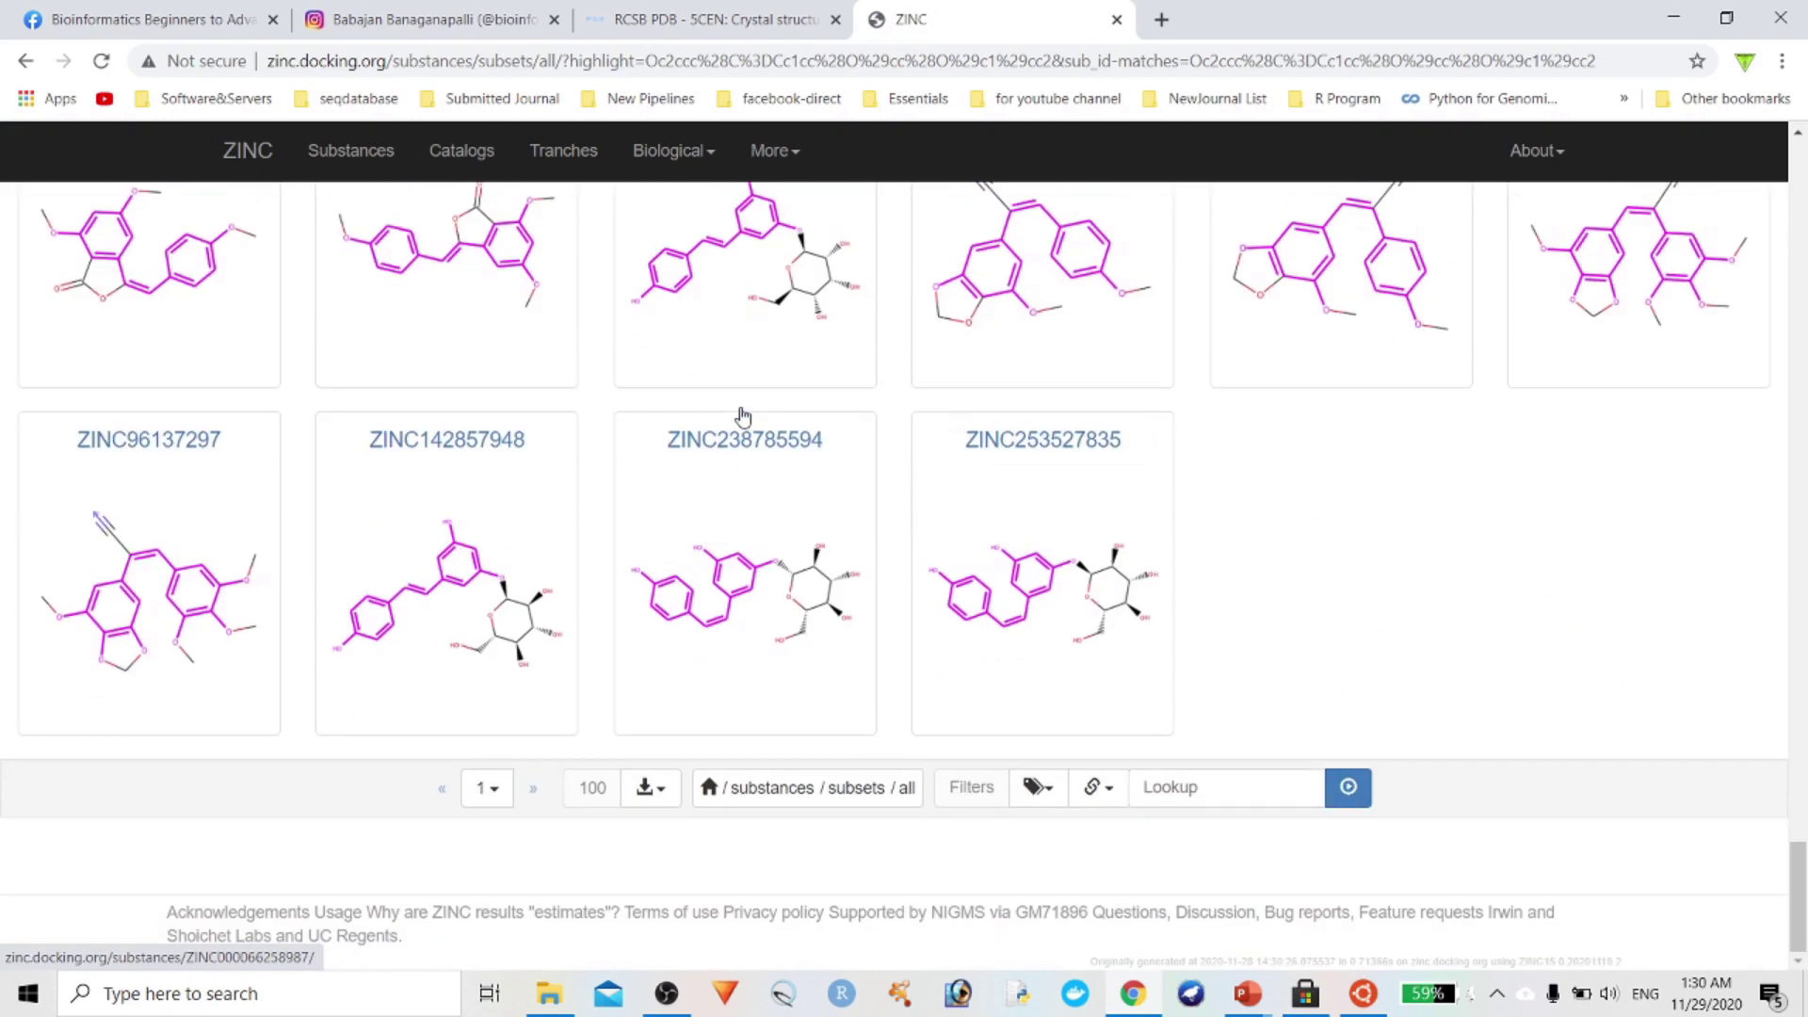
scroll(1118, 506, "up", 20)
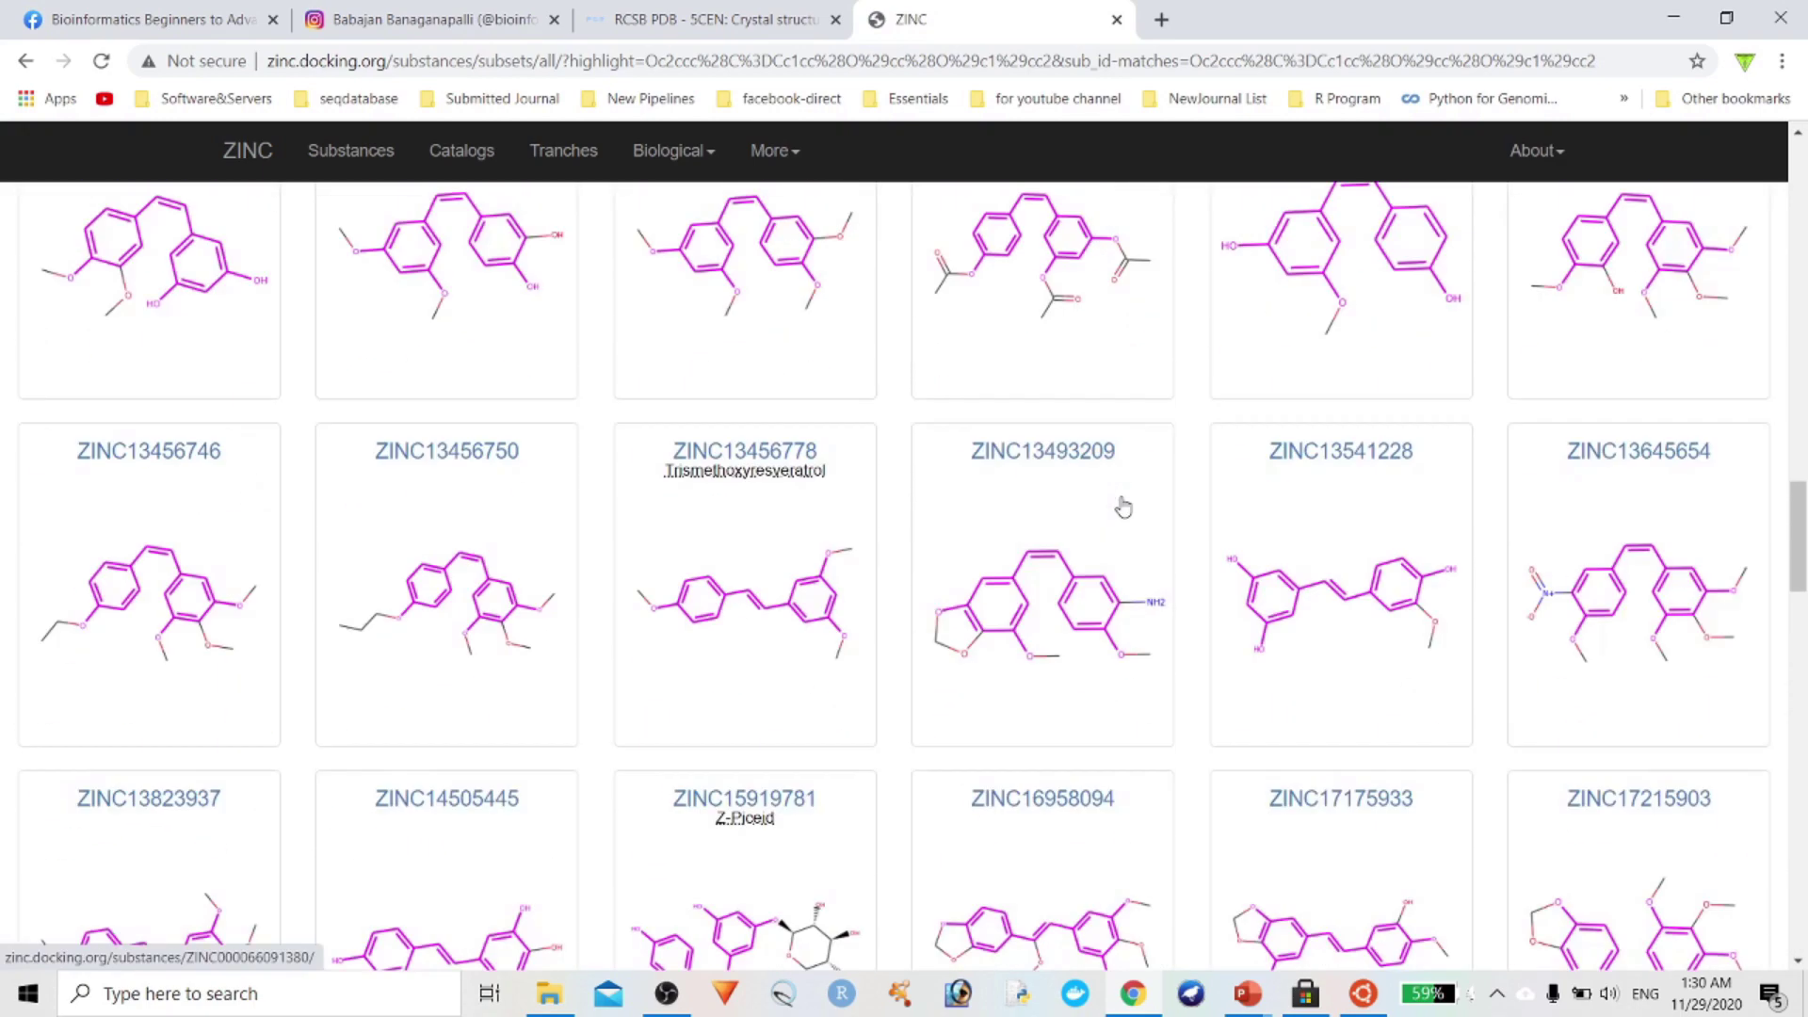
scroll(1118, 506, "up", 3)
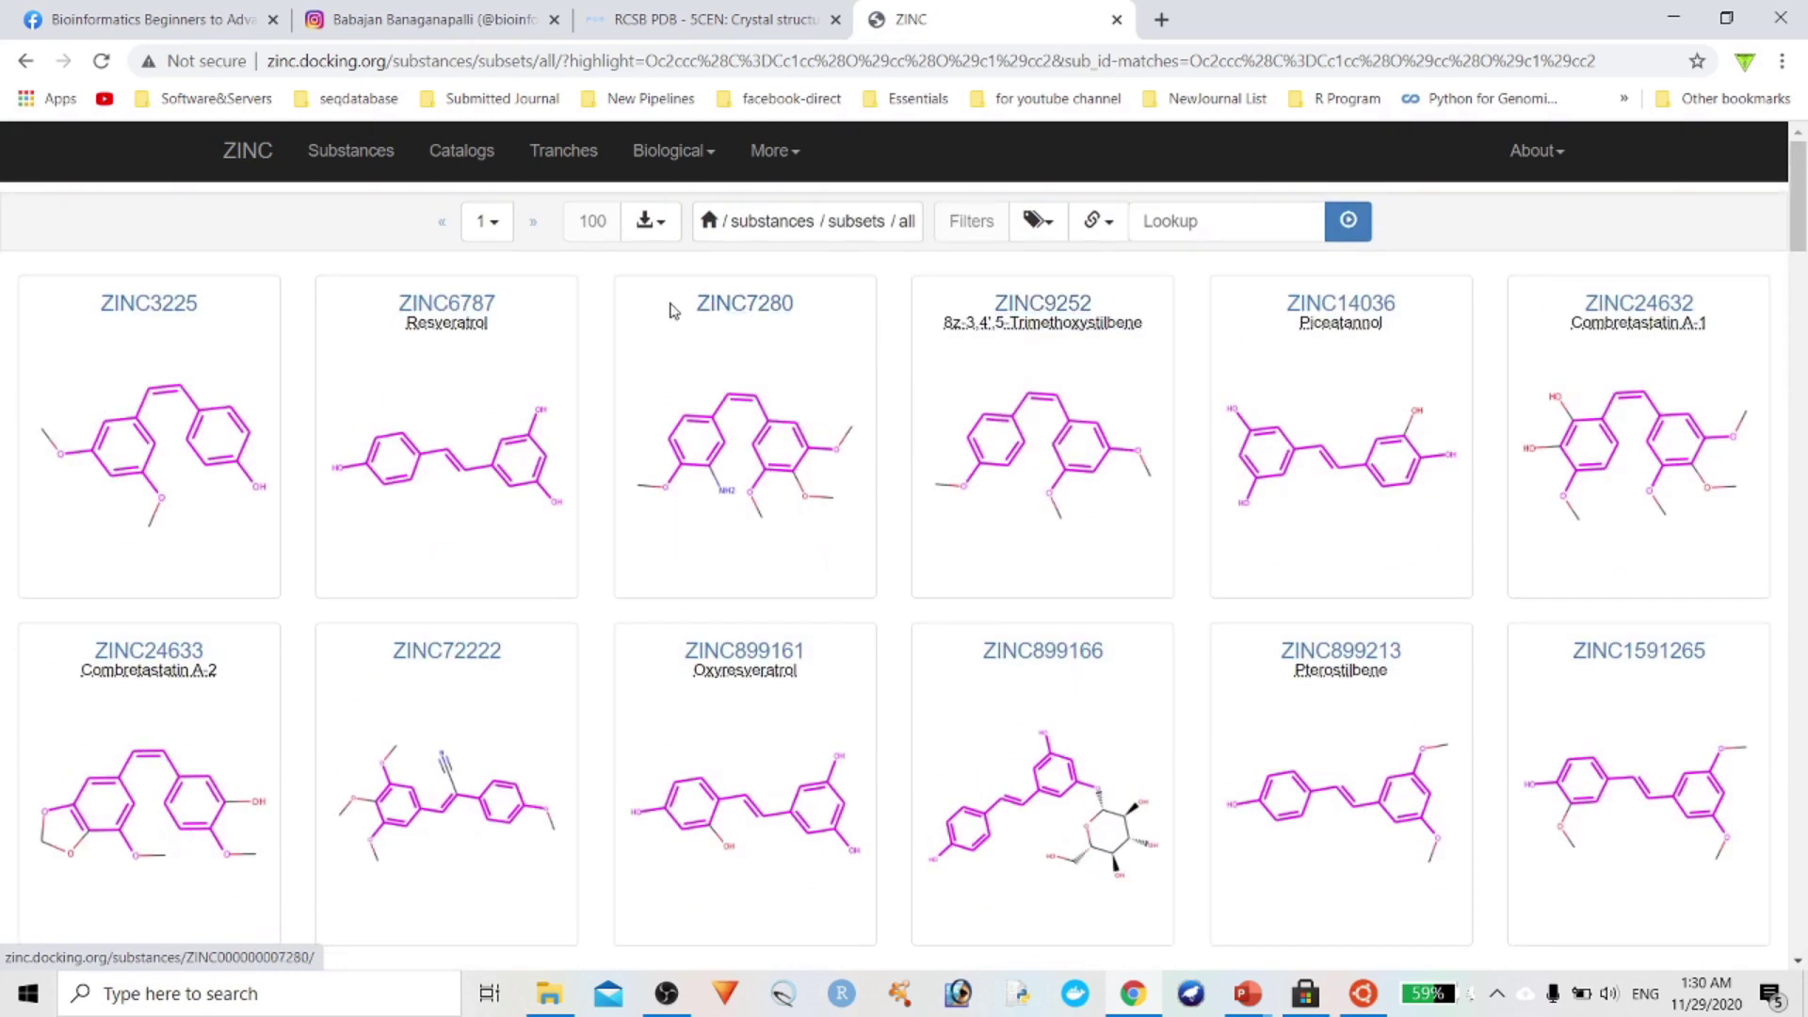
left_click(659, 224)
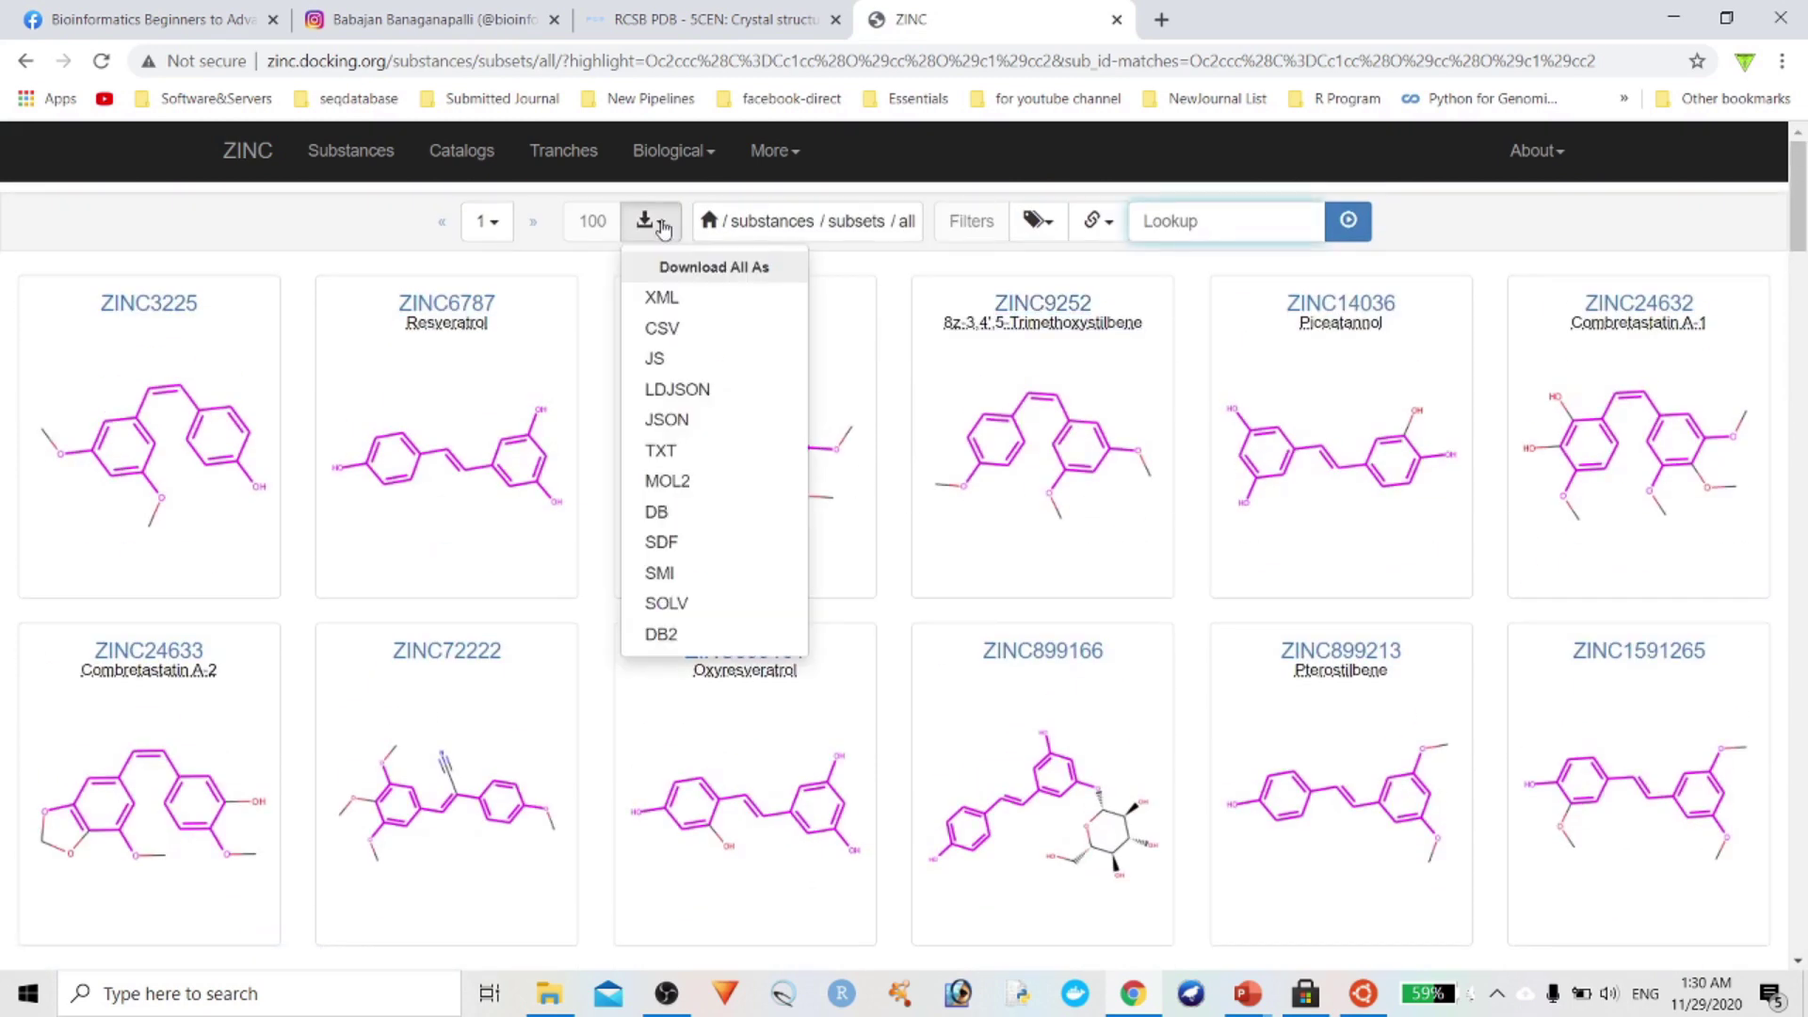
left_click(751, 545)
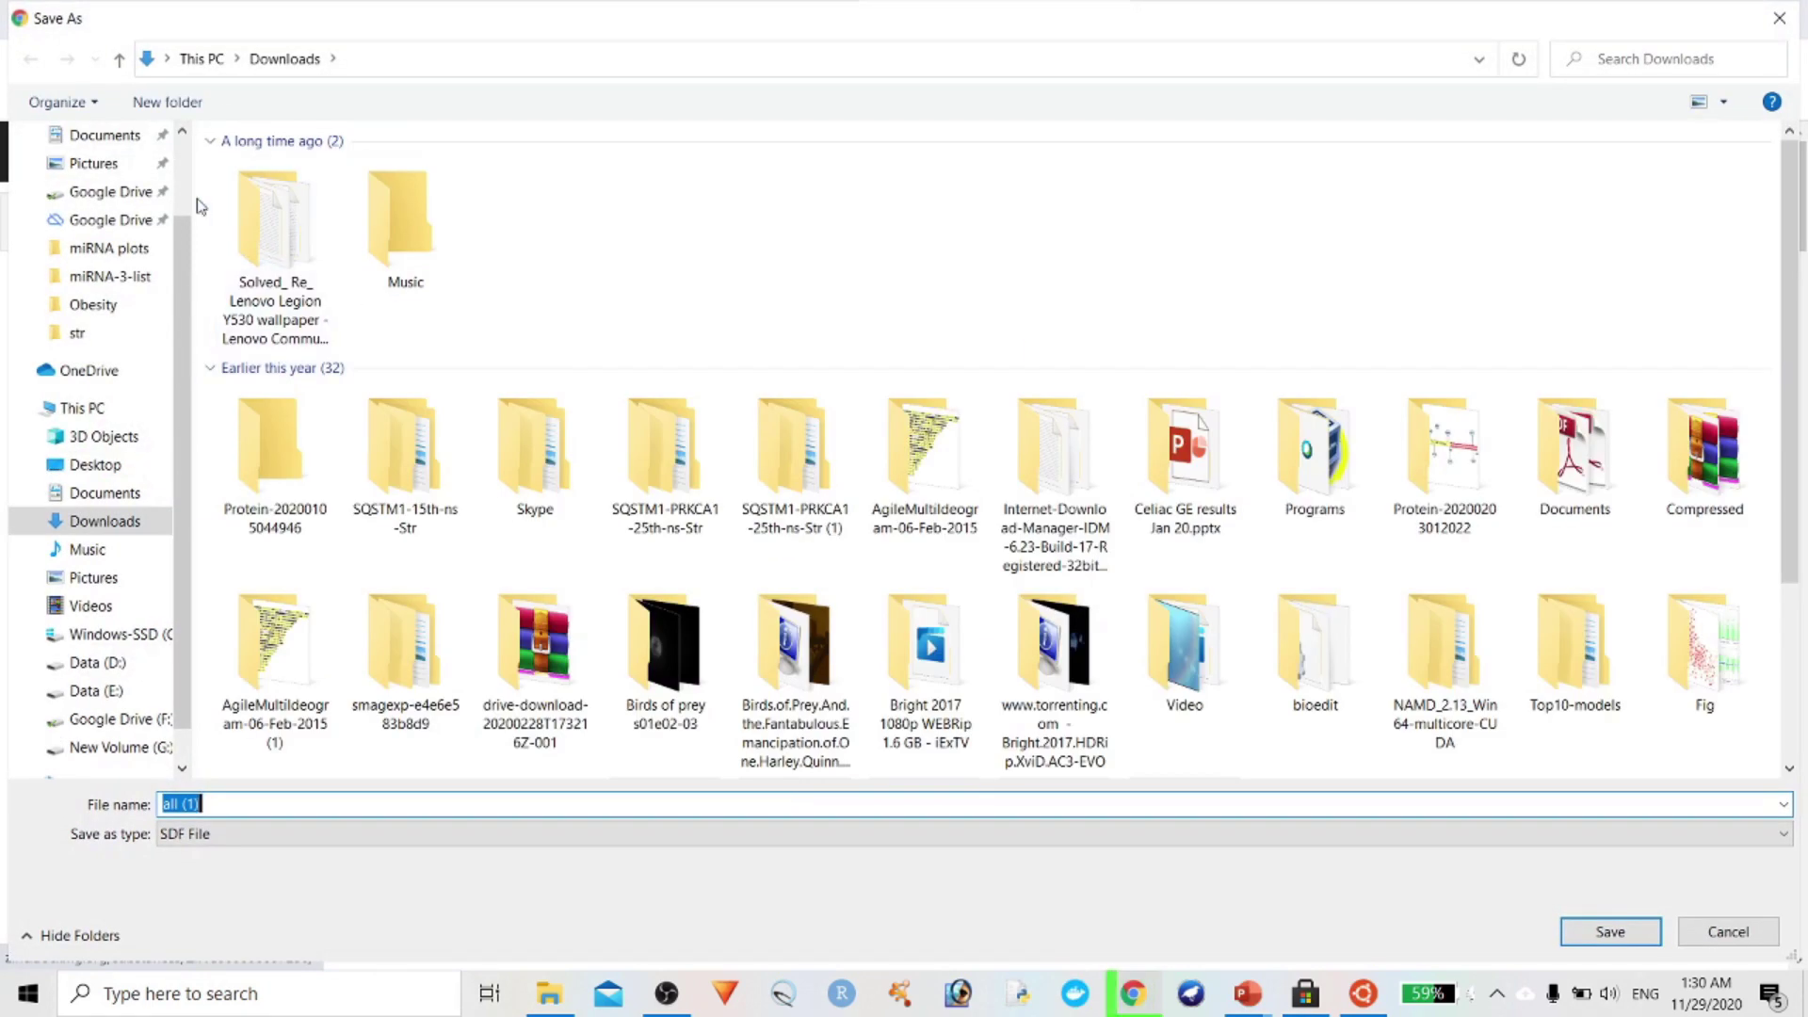
Create a new folder named vina on the Desktop and open it
scroll(141, 235, "up", 2)
left_click(95, 182)
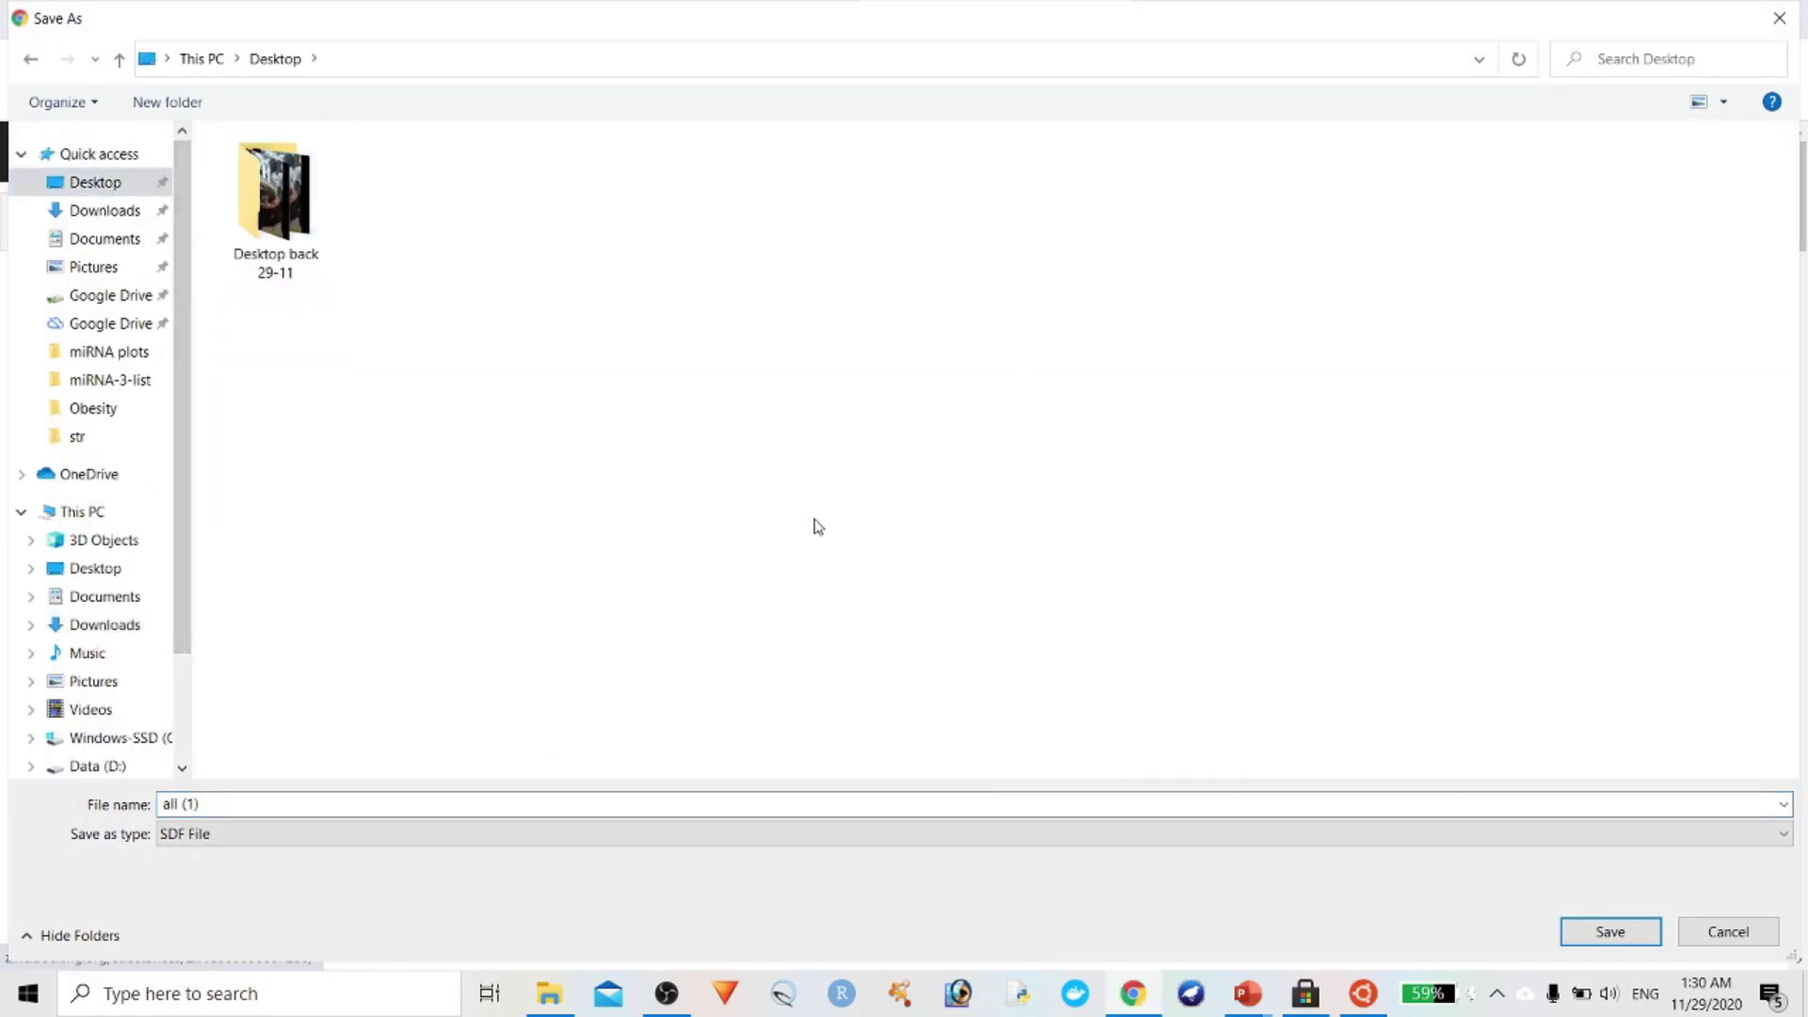
right_click(817, 526)
mouse_move(940, 772)
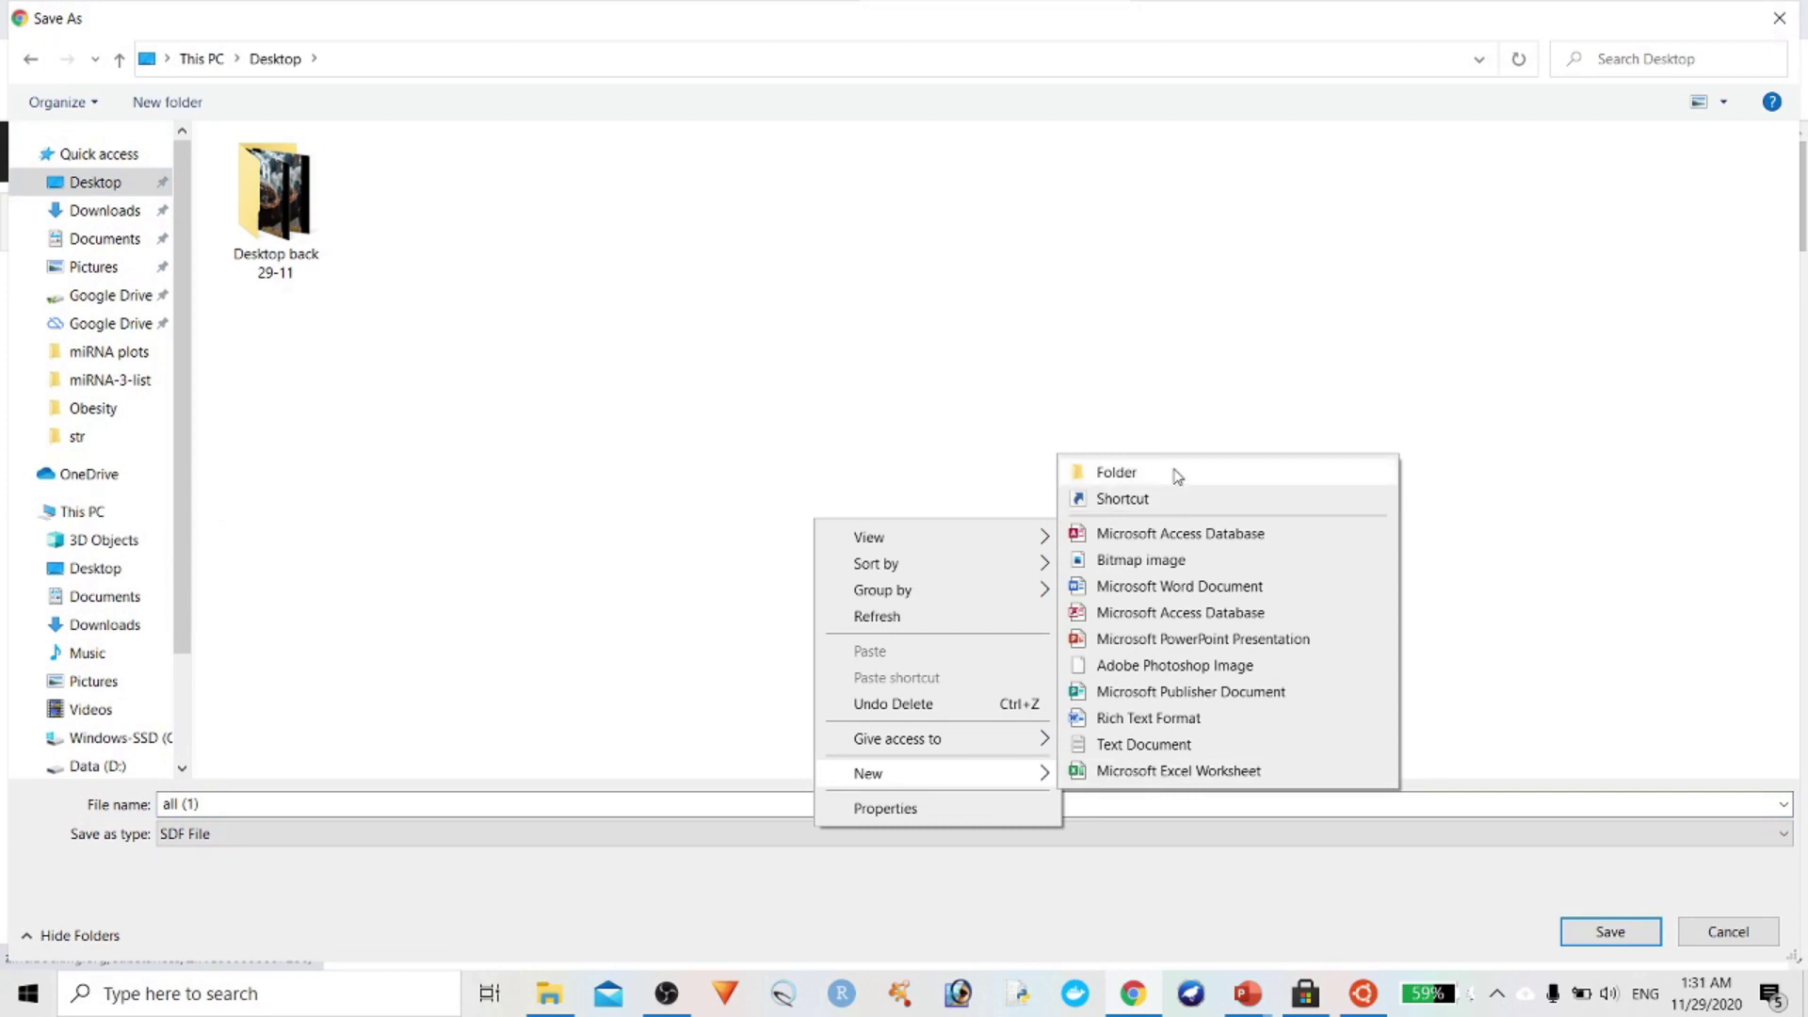
left_click(1117, 472)
type("vina")
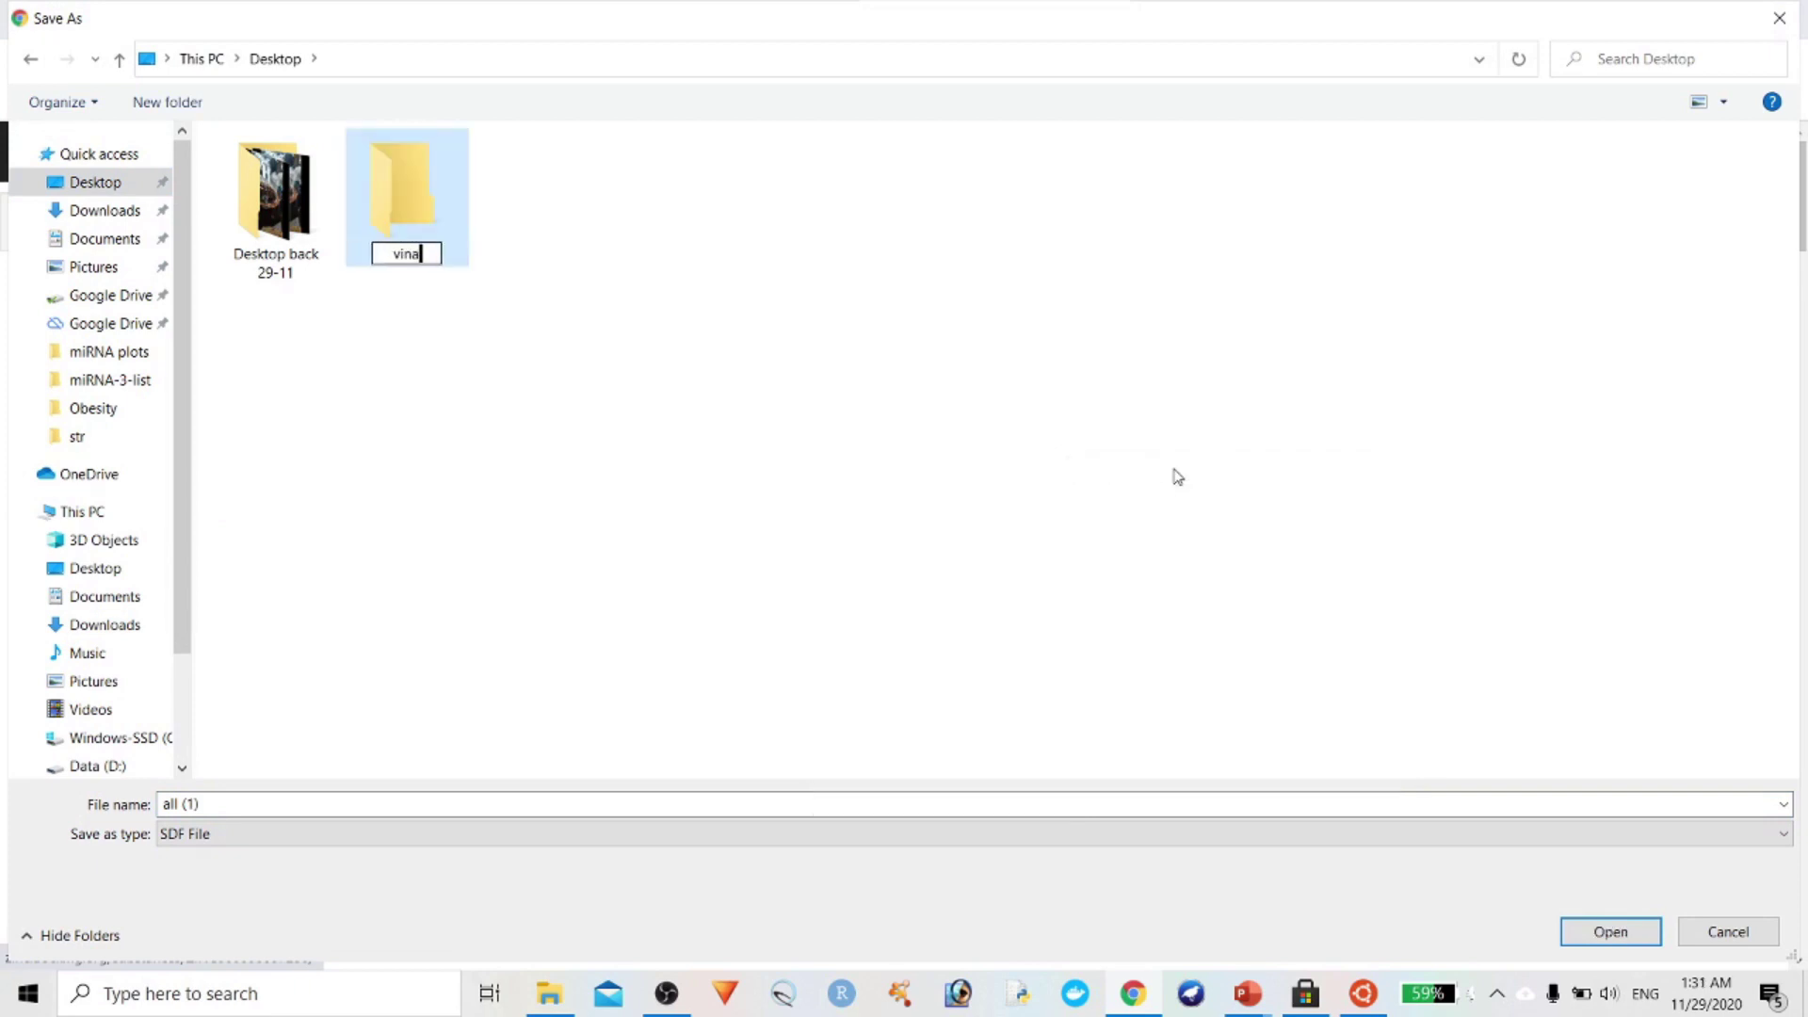
key("Return")
key("Return")
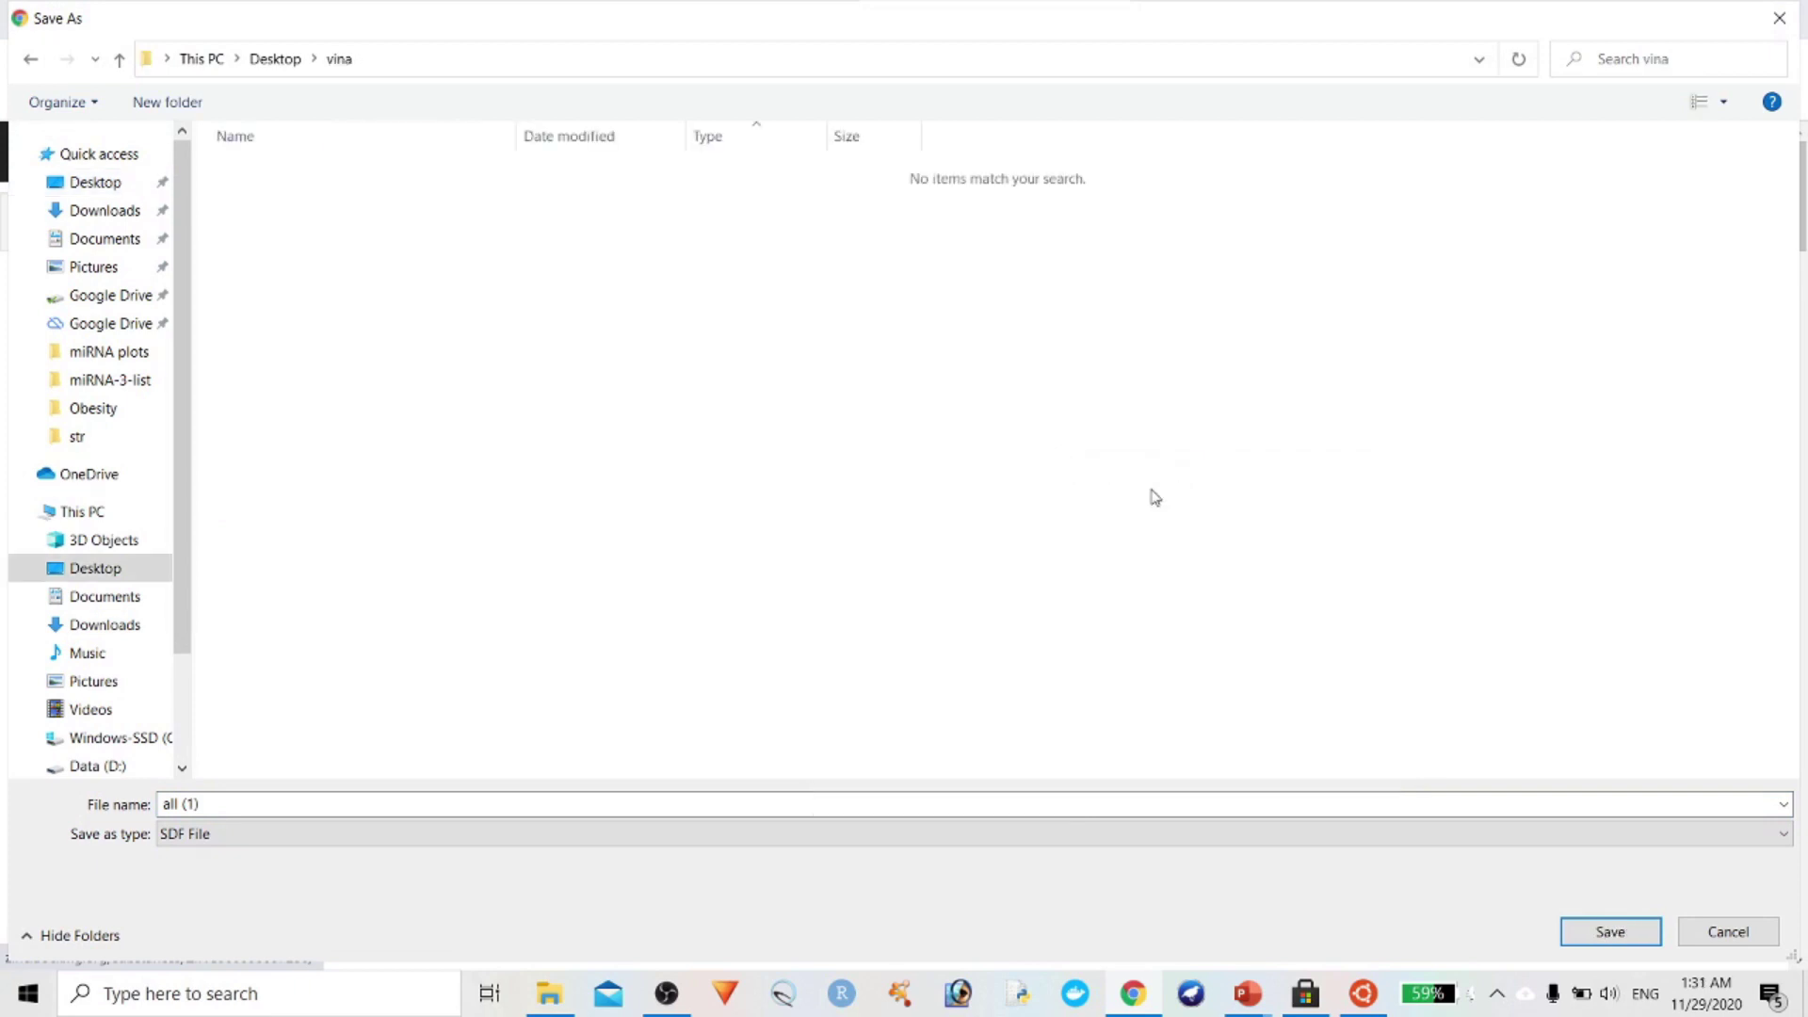
Save the SDF download as 100 in the vina folder
left_click(972, 801)
type("100")
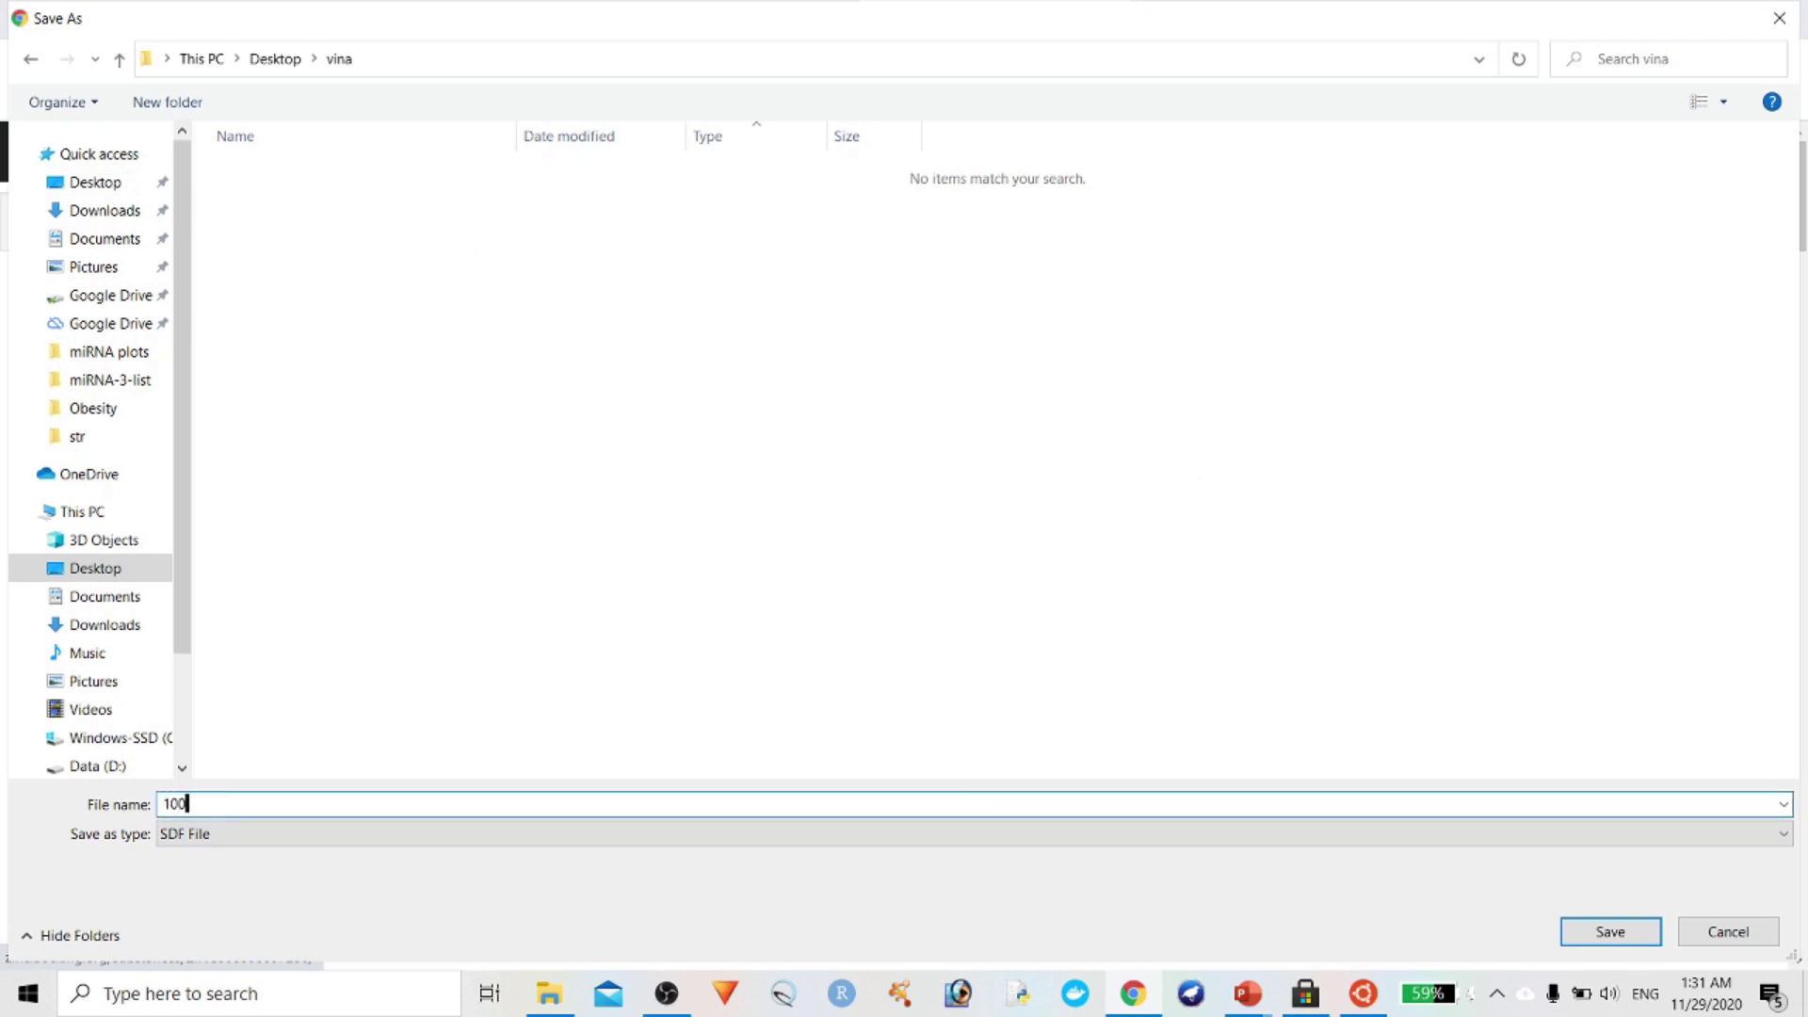
key("Return")
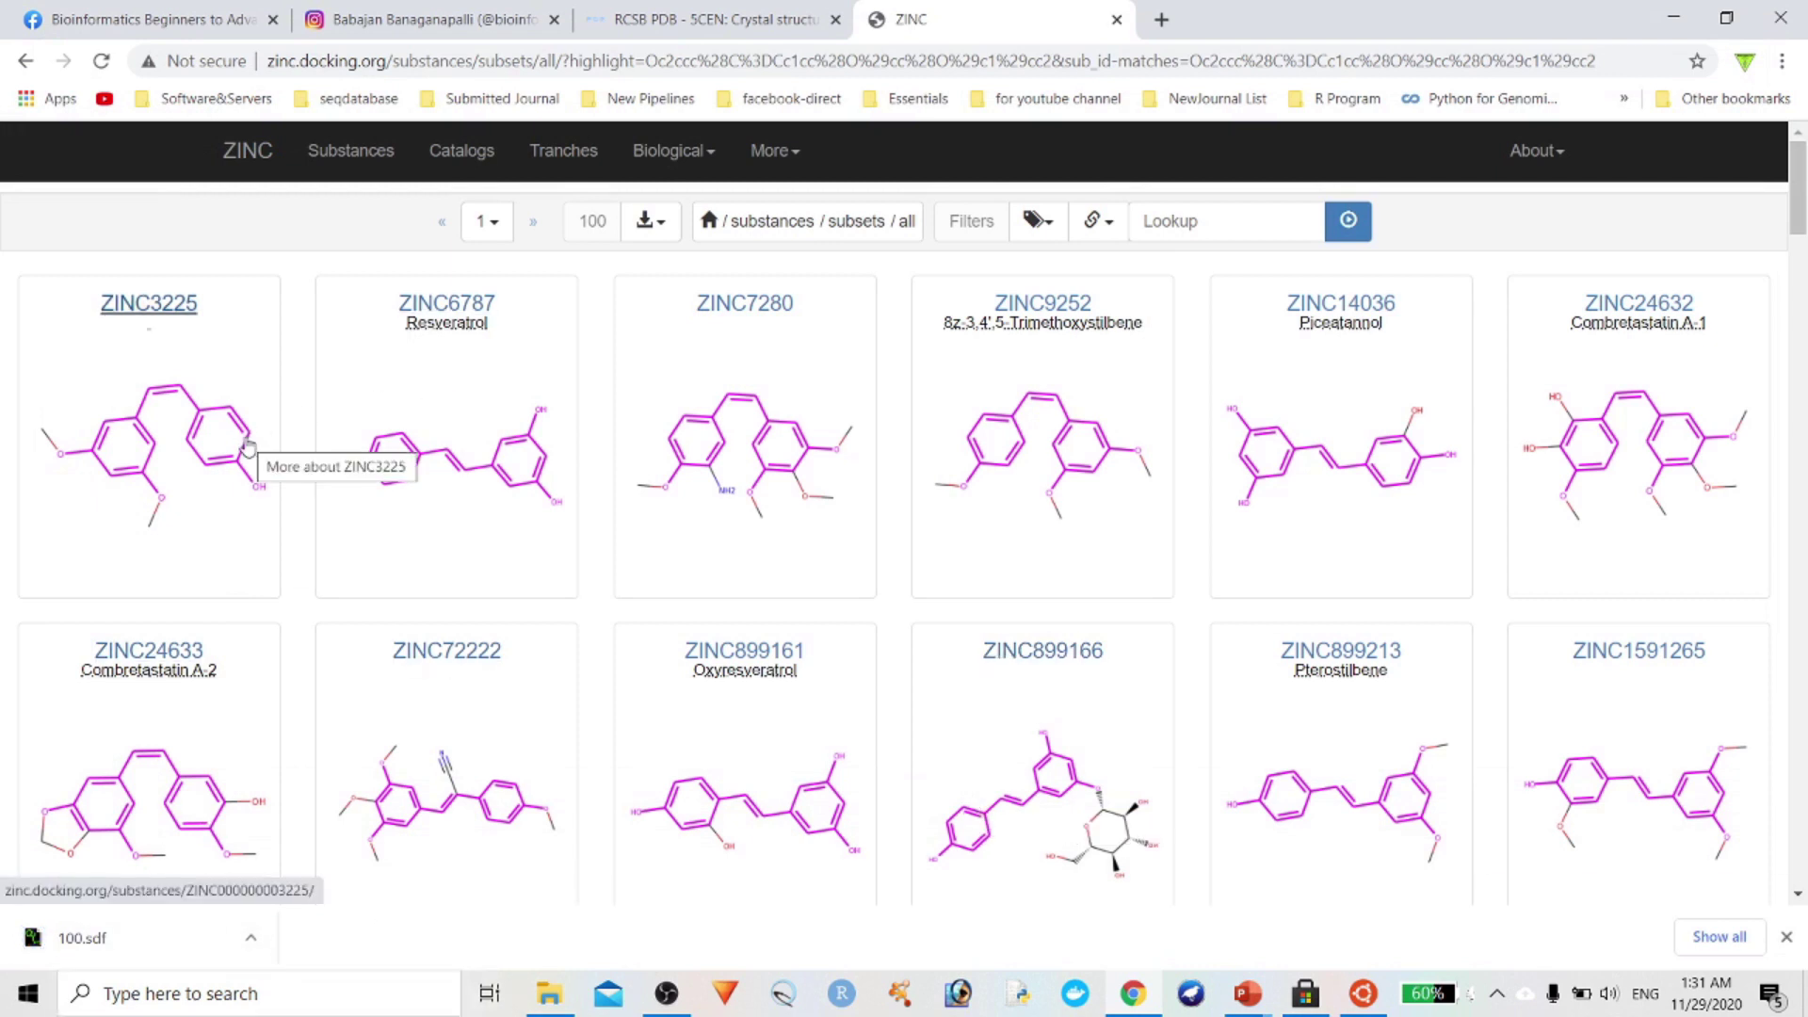
left_click(738, 23)
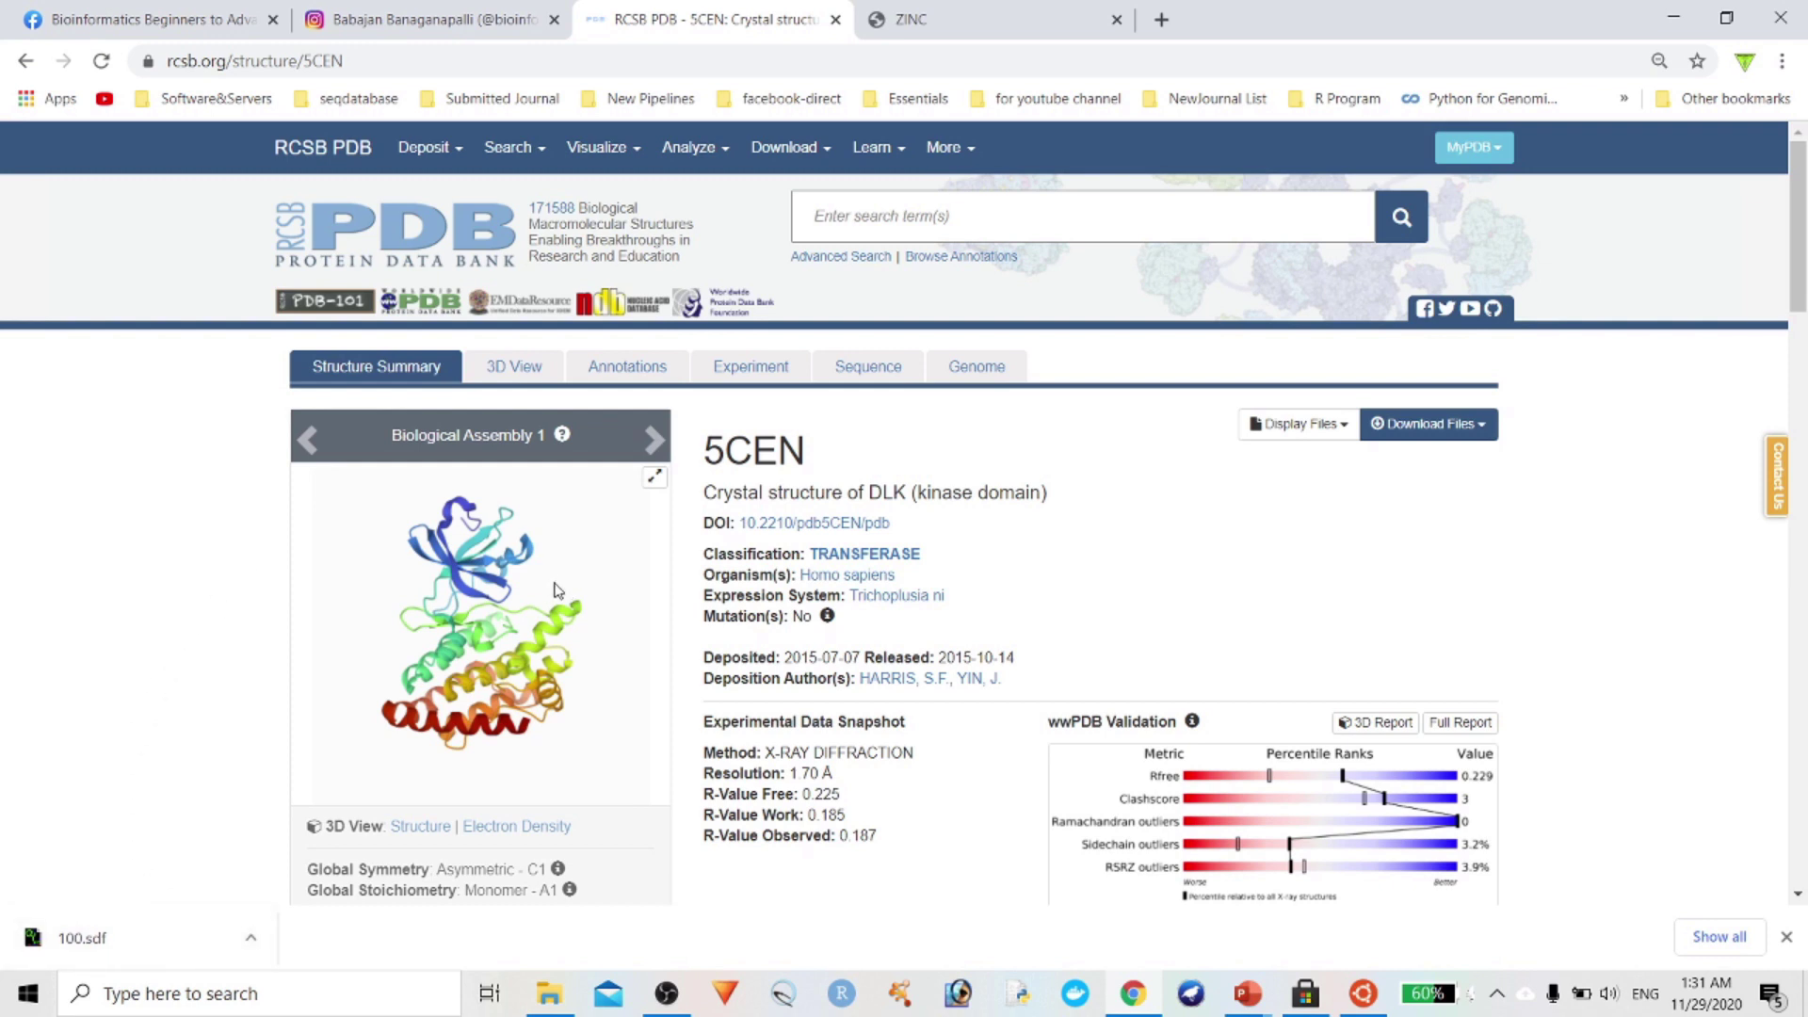
Download the 5CEN structure in PDB format and save it as 5cen in the vina folder
left_click(1485, 425)
left_click(1330, 516)
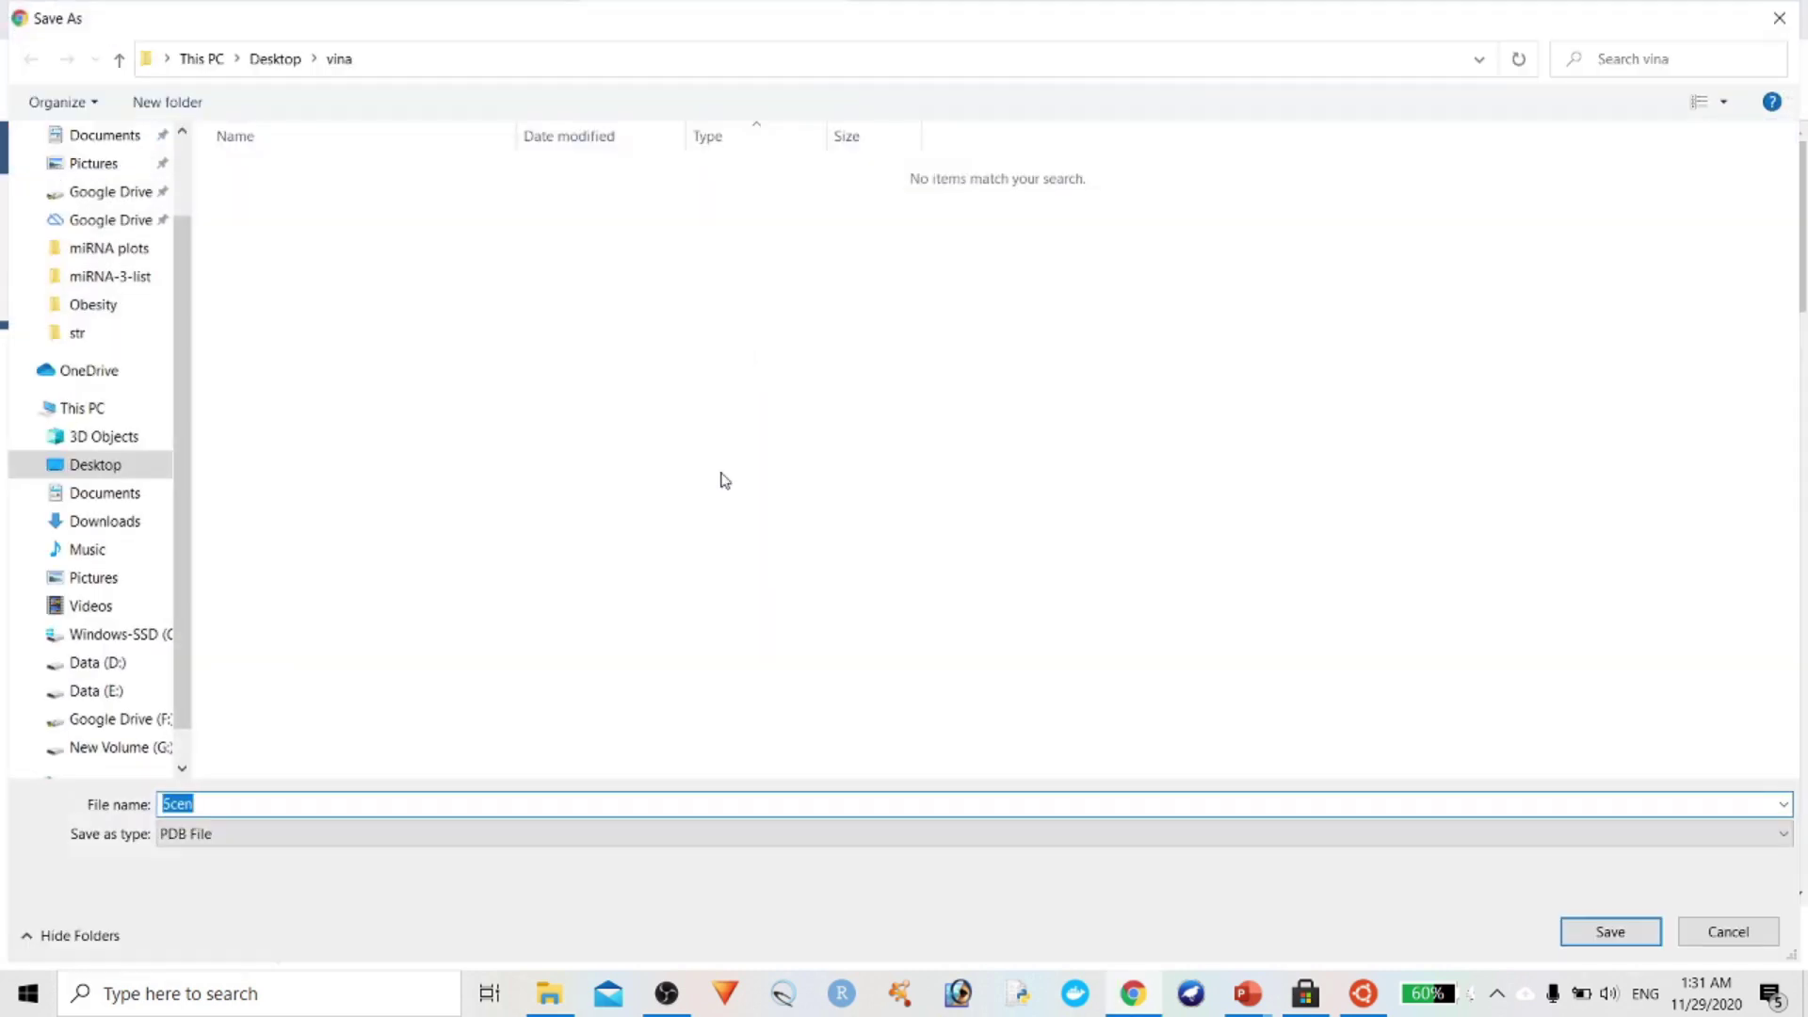
left_click(1611, 932)
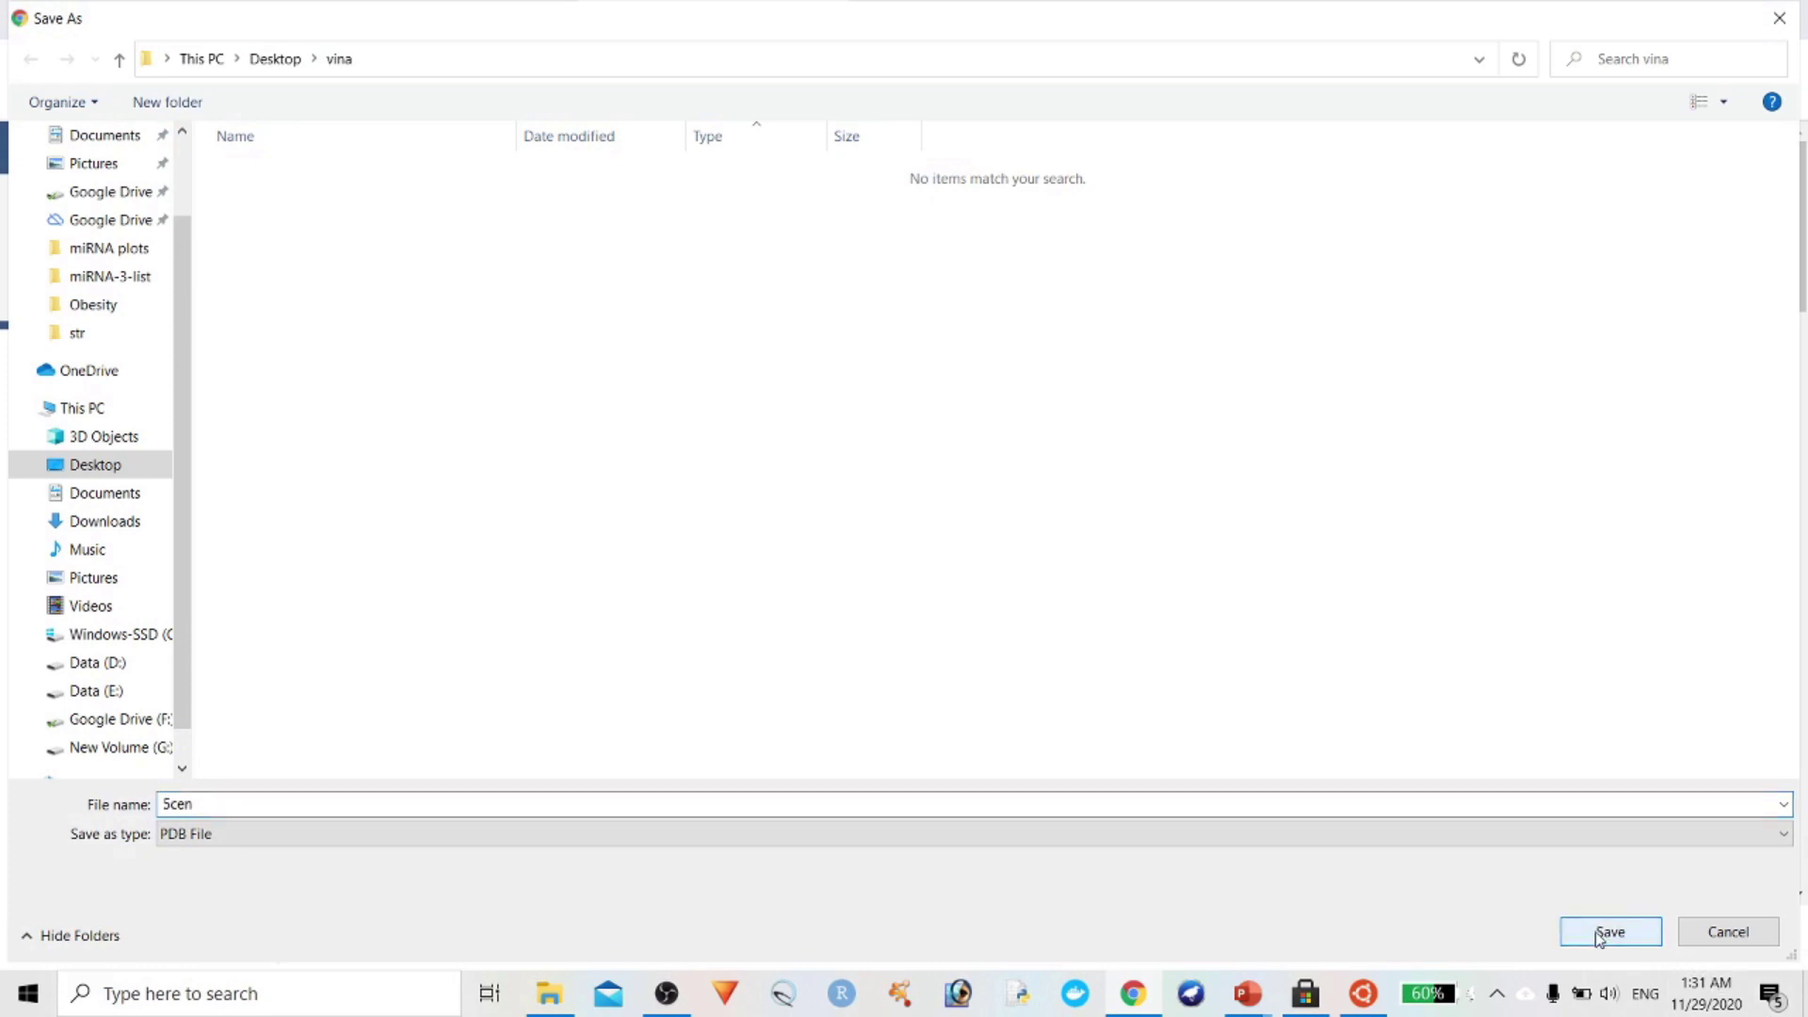
key("super")
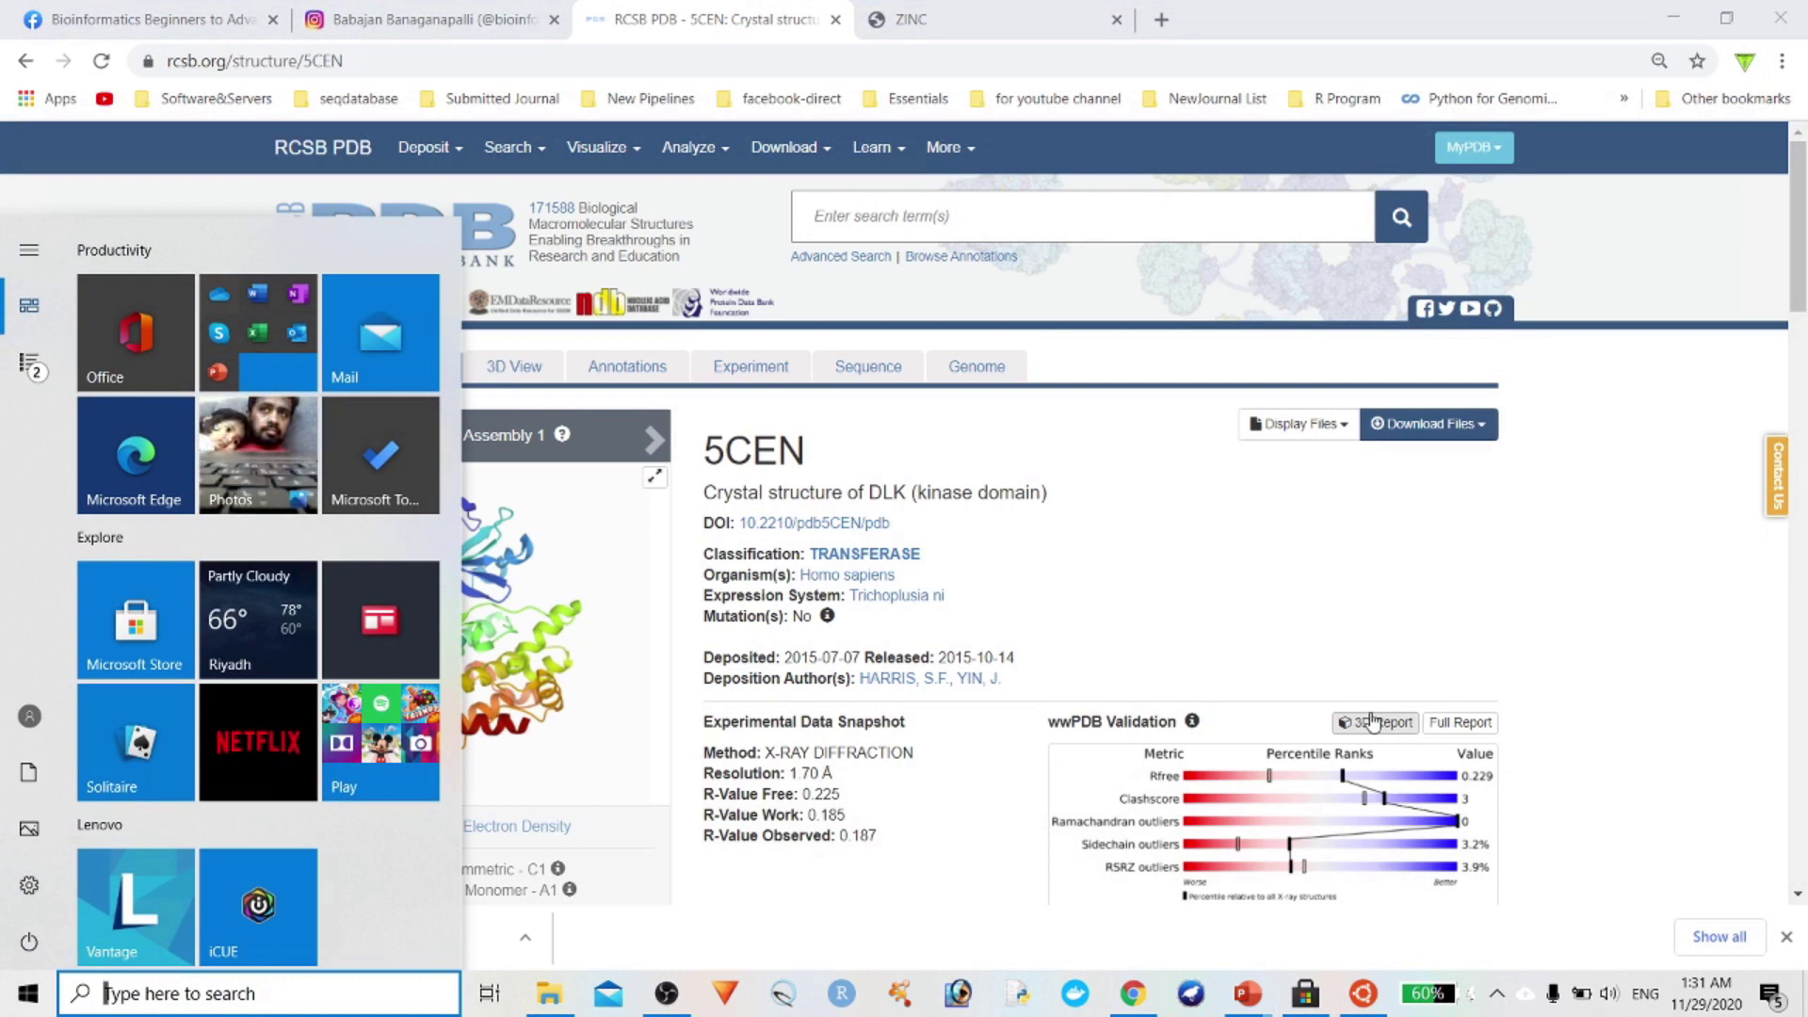
Launch AutoDockTools-1.5.6 from Start search and dismiss the registration reminder
key("super")
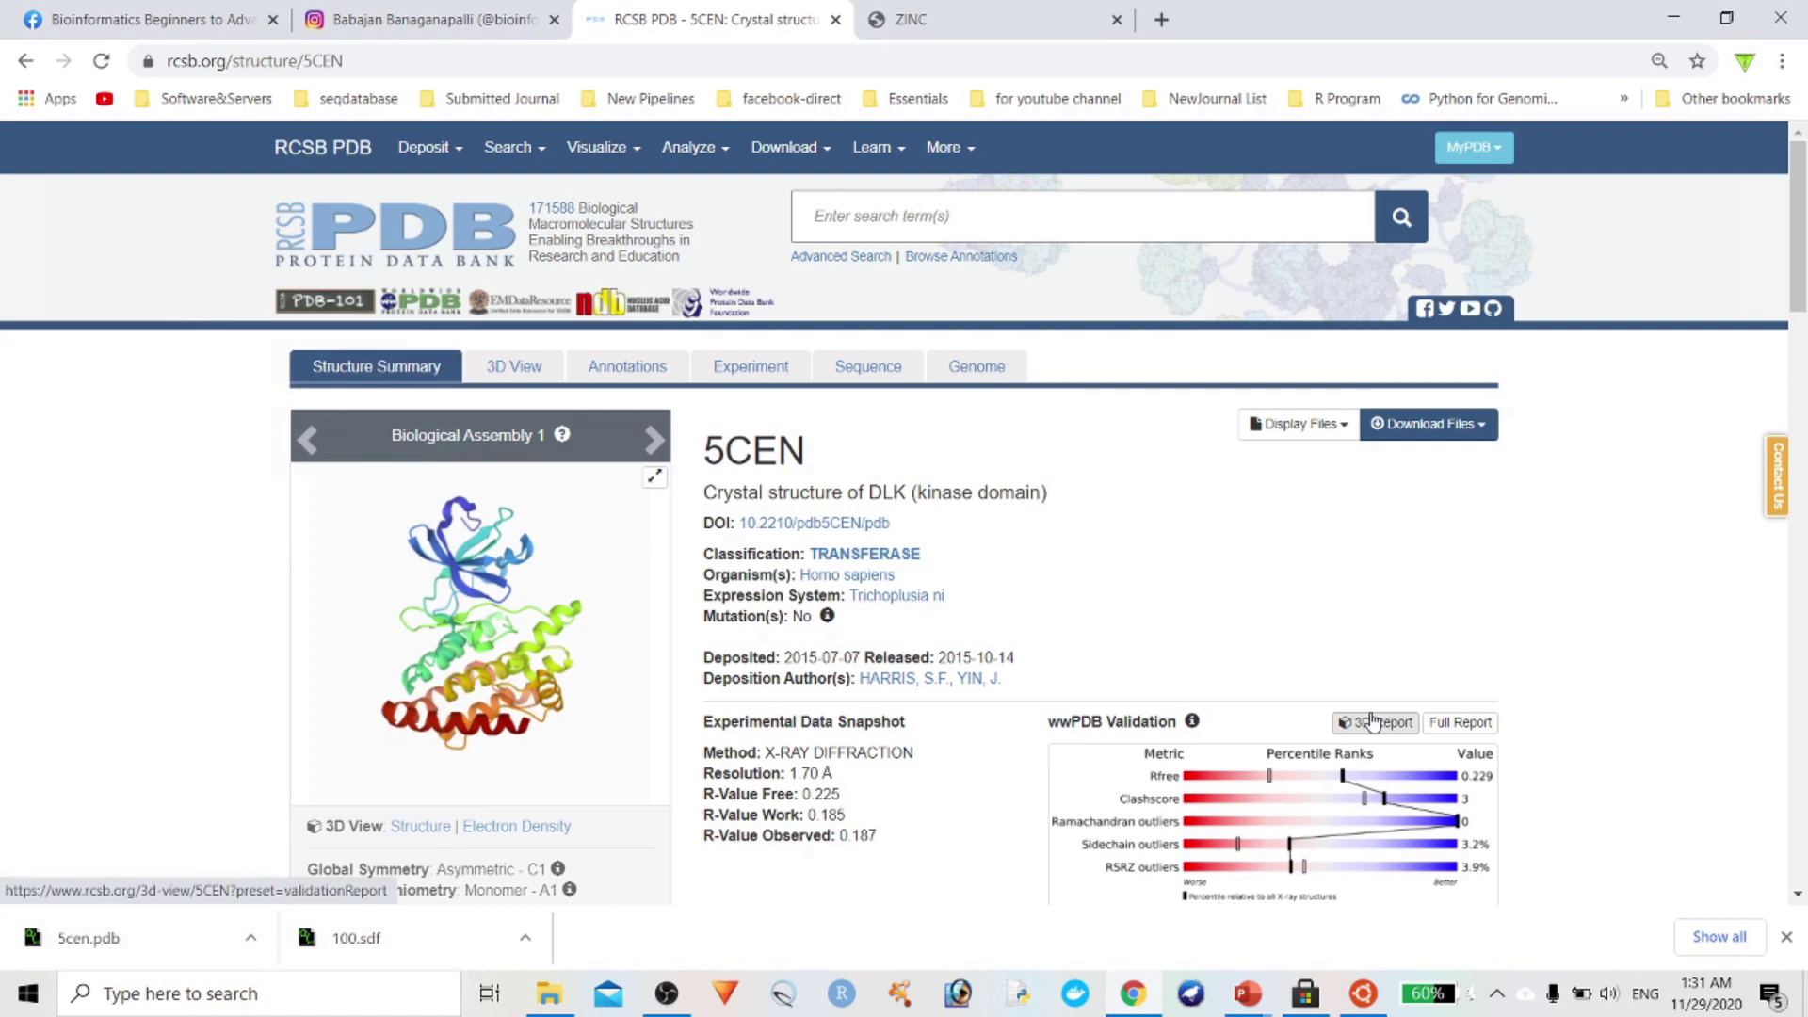
key("super")
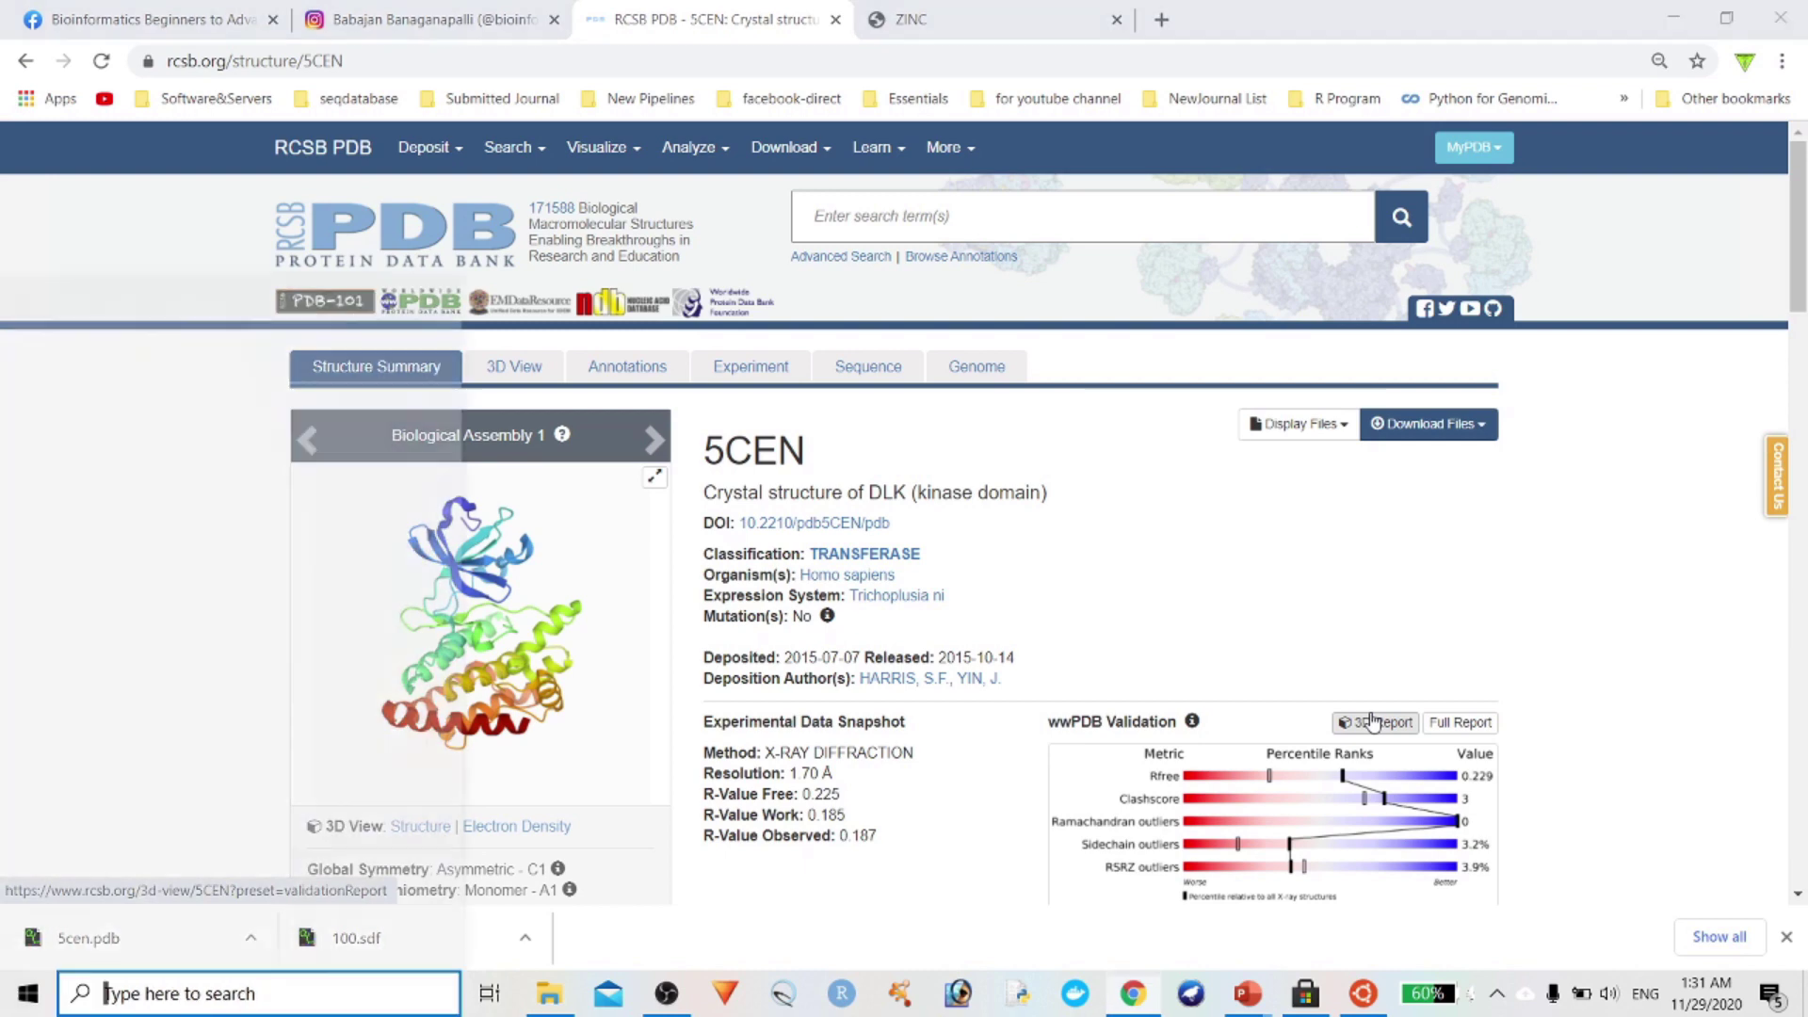
type("mgl")
key("BackSpace")
key("BackSpace")
key("BackSpace")
type("mgl too")
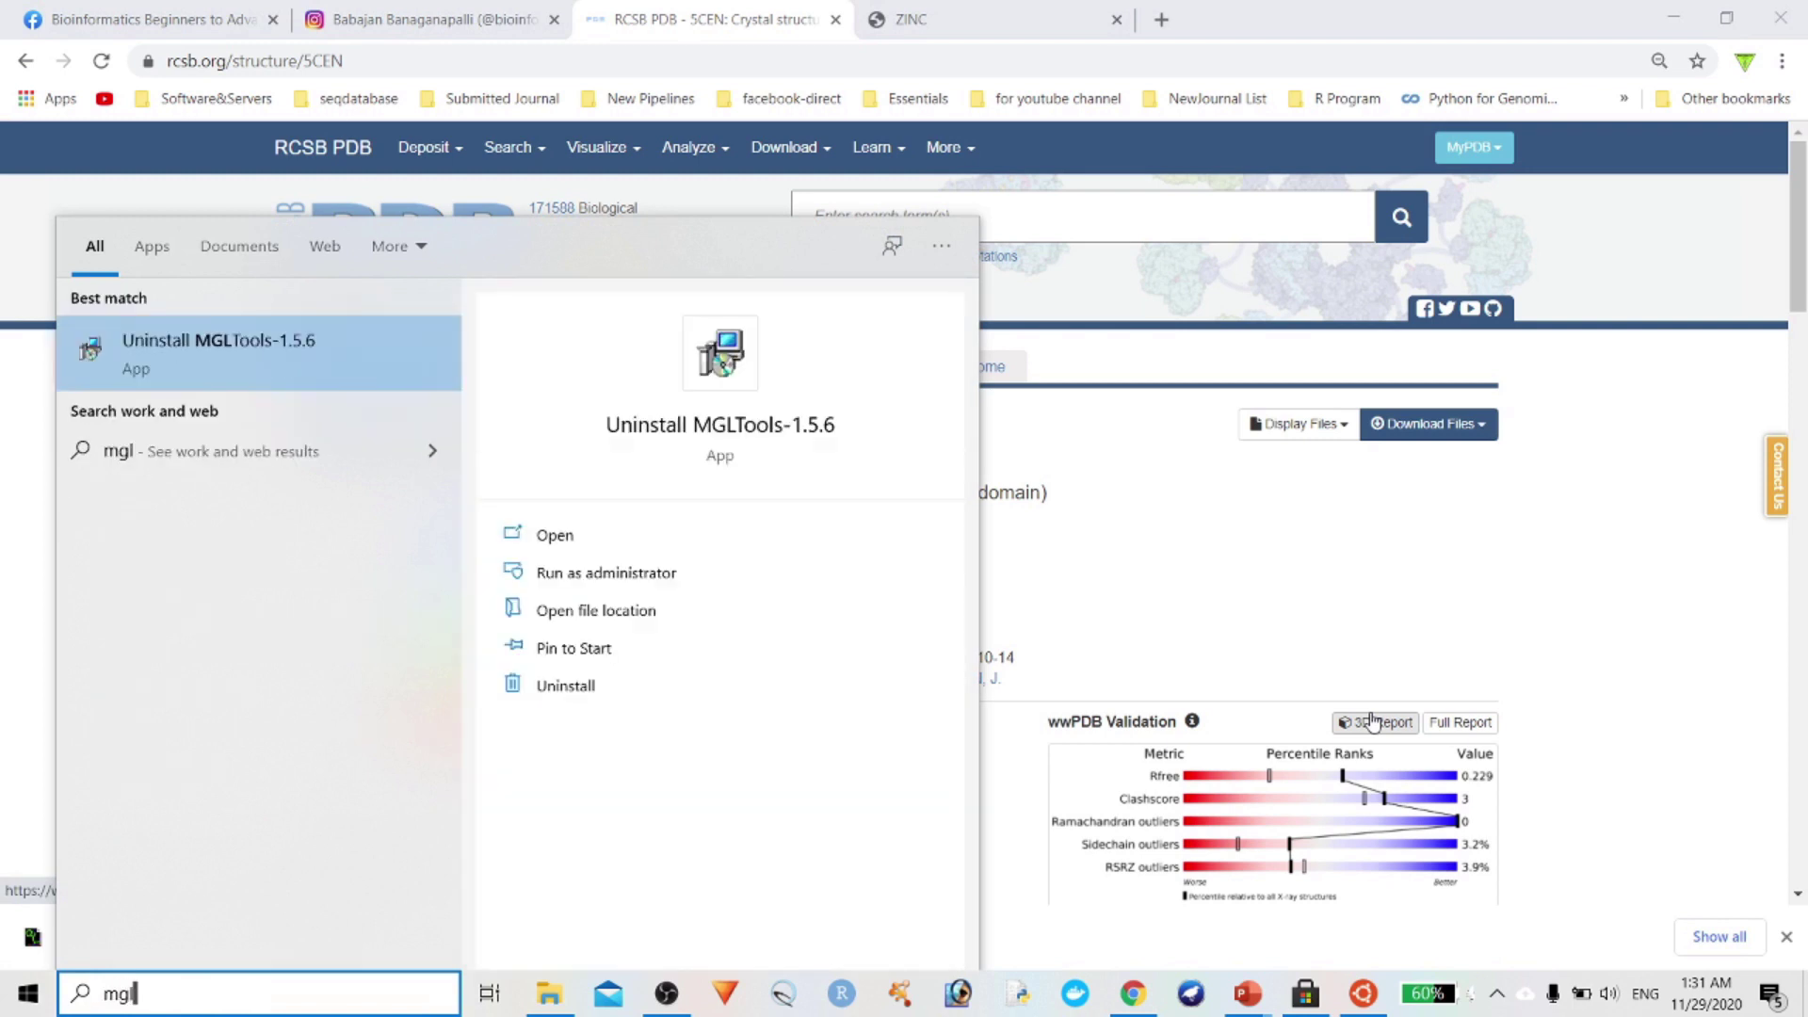
key("BackSpace")
key("BackSpace")
key("BackSpace")
key("BackSpace")
key("BackSpace")
key("BackSpace")
key("BackSpace")
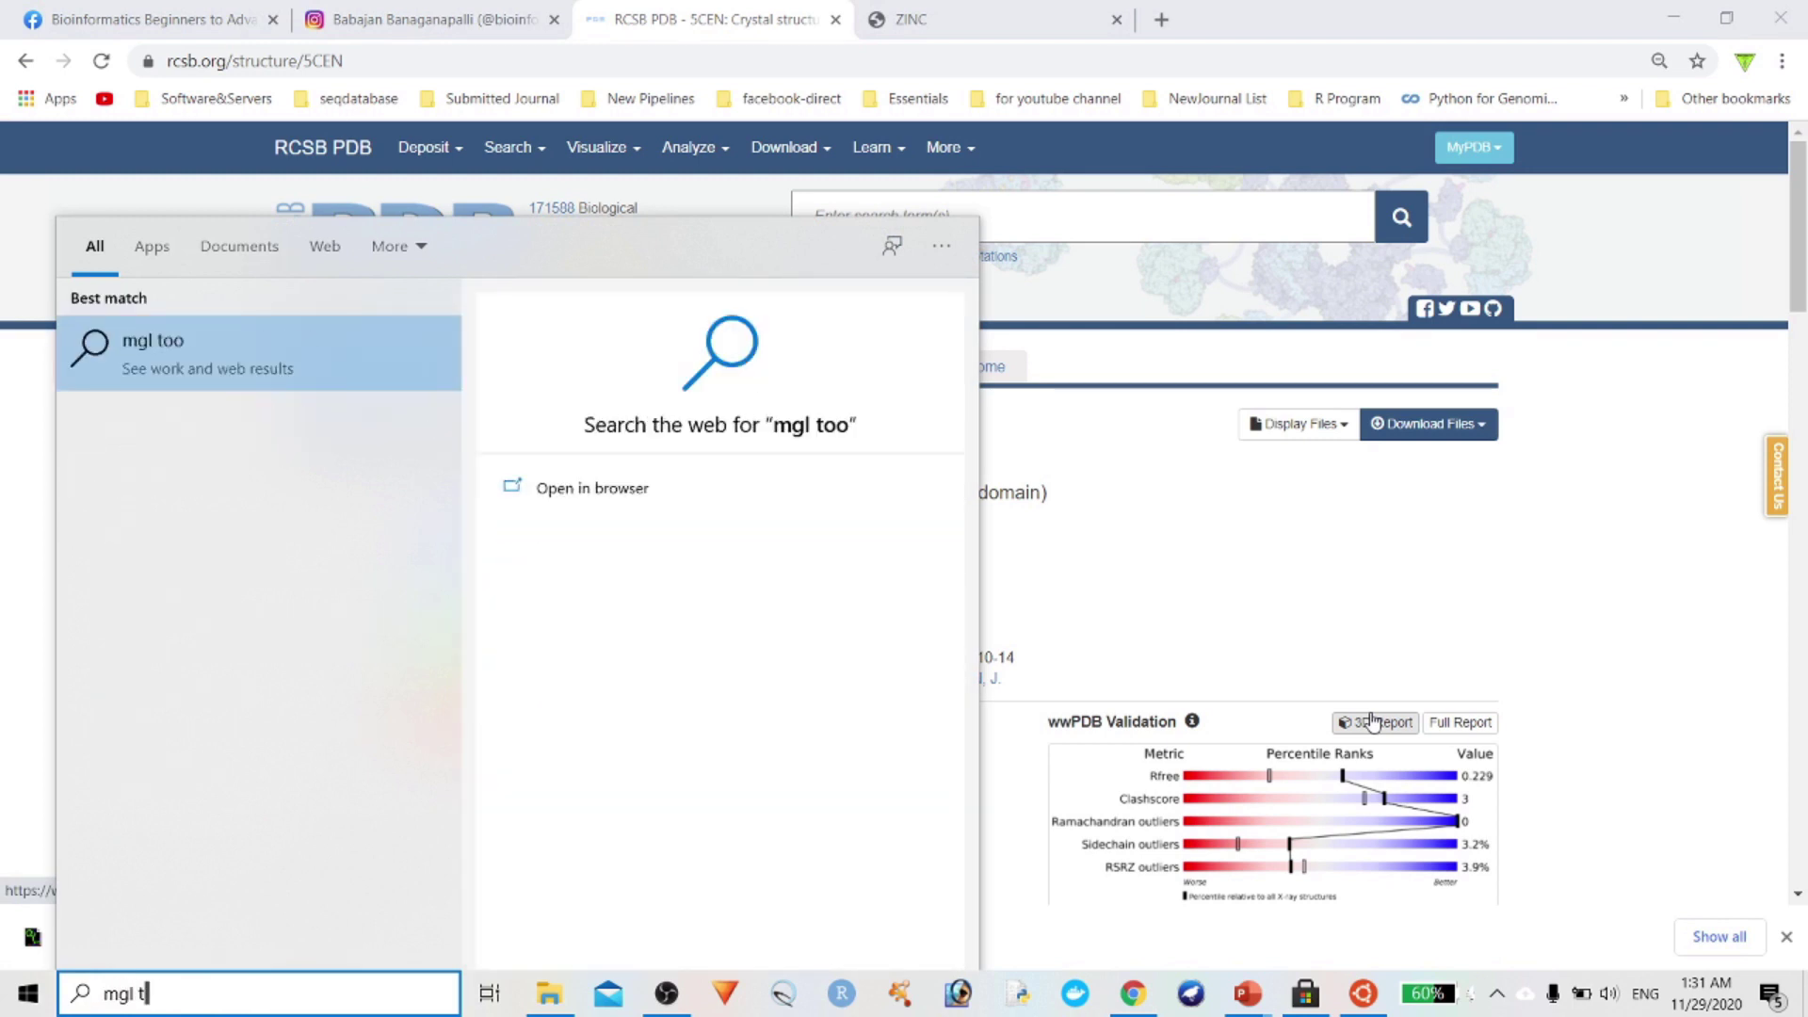
type("atudo")
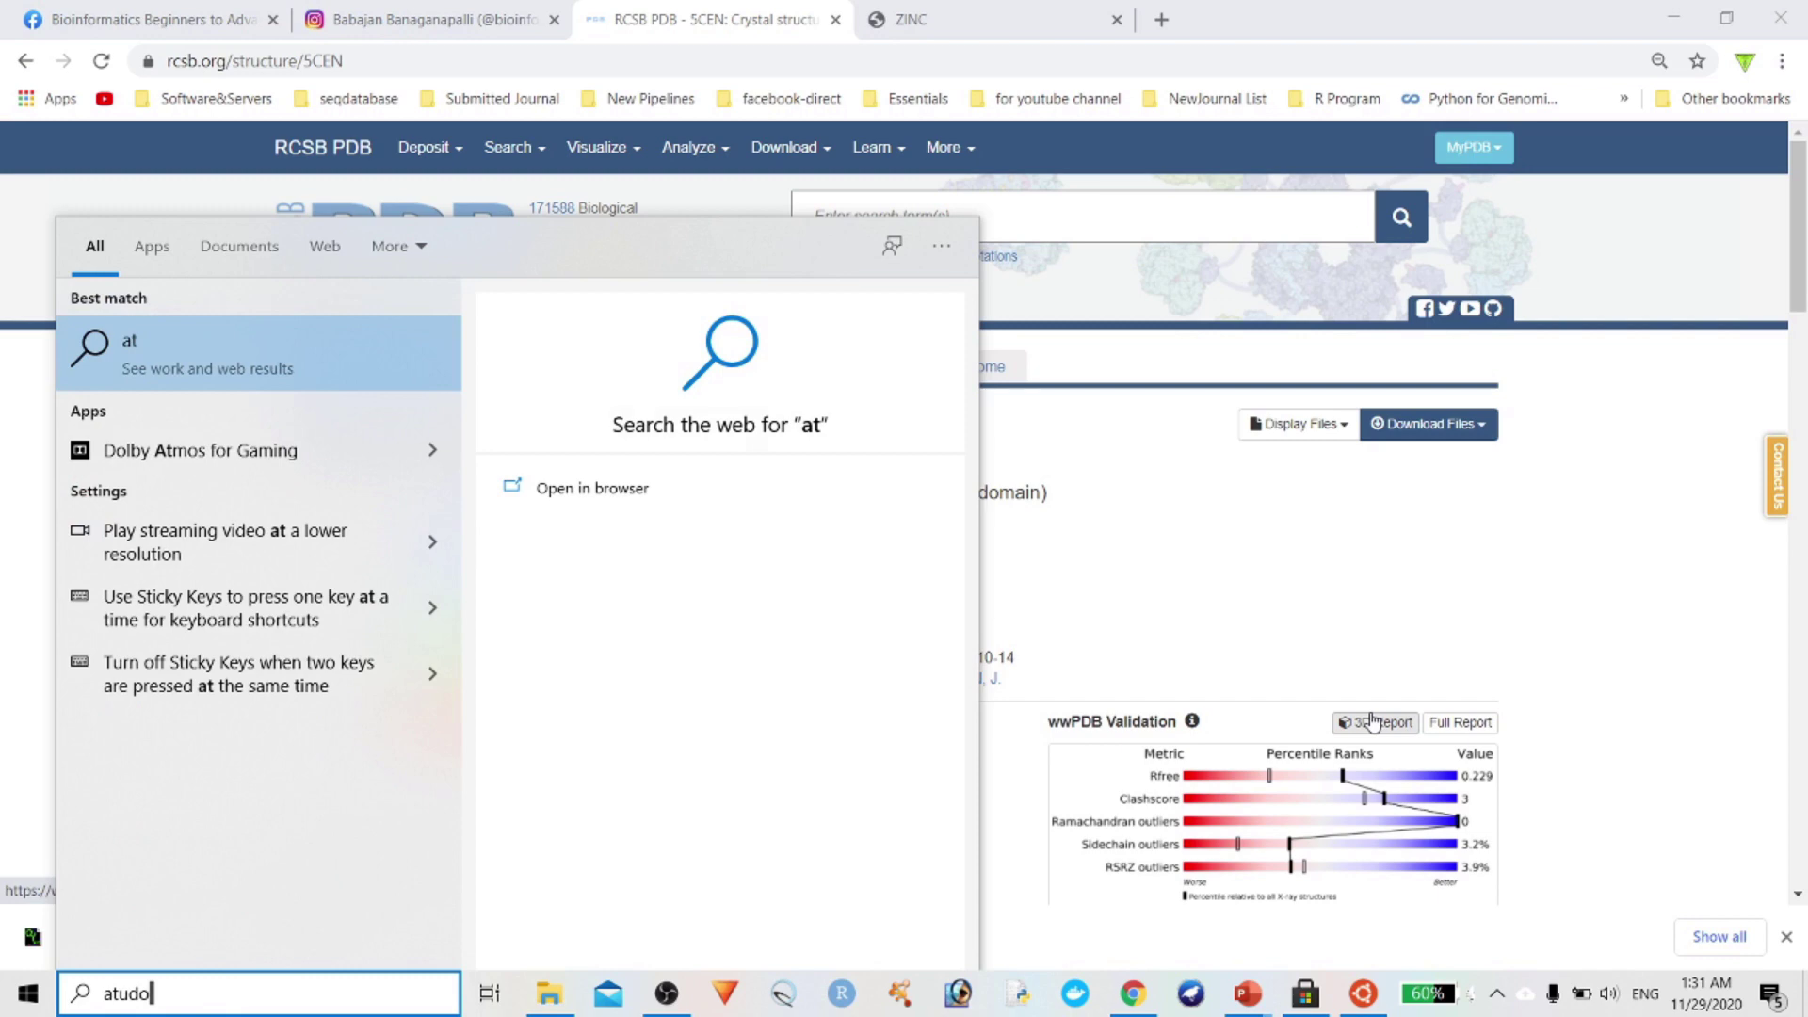
key("BackSpace")
key("BackSpace")
key("BackSpace")
key("BackSpace")
type("utodo")
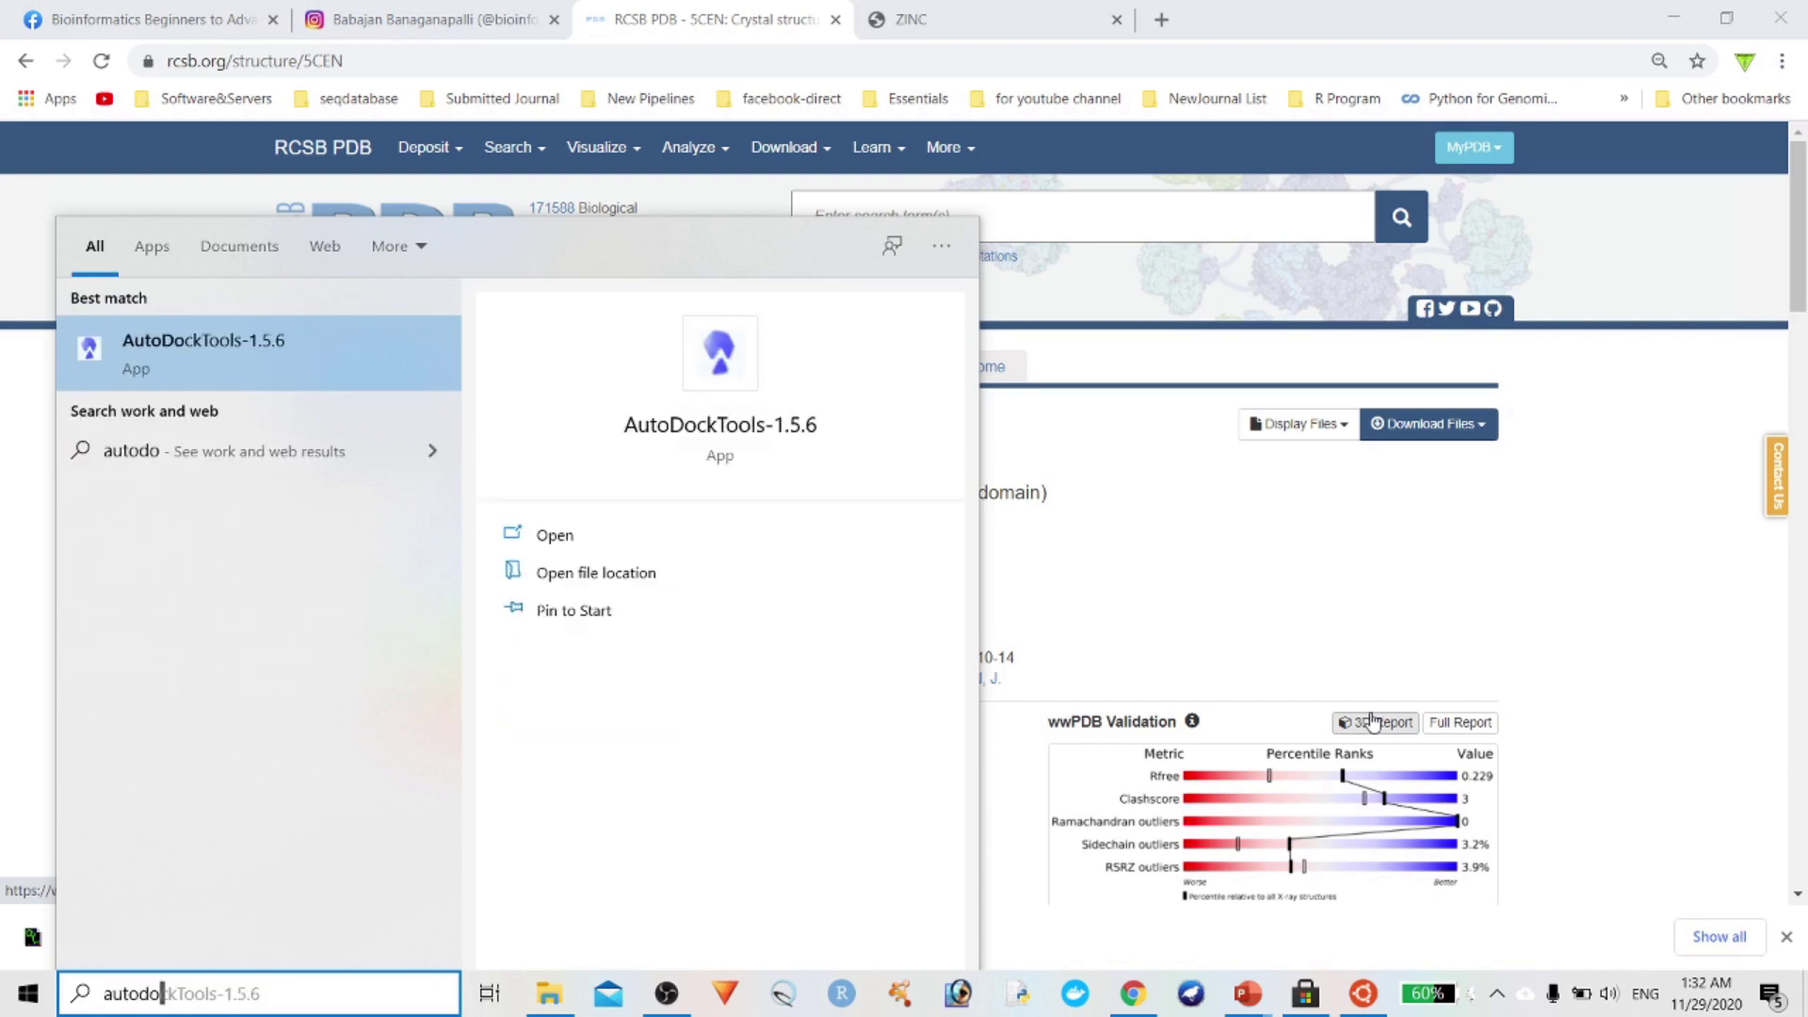
key("Return")
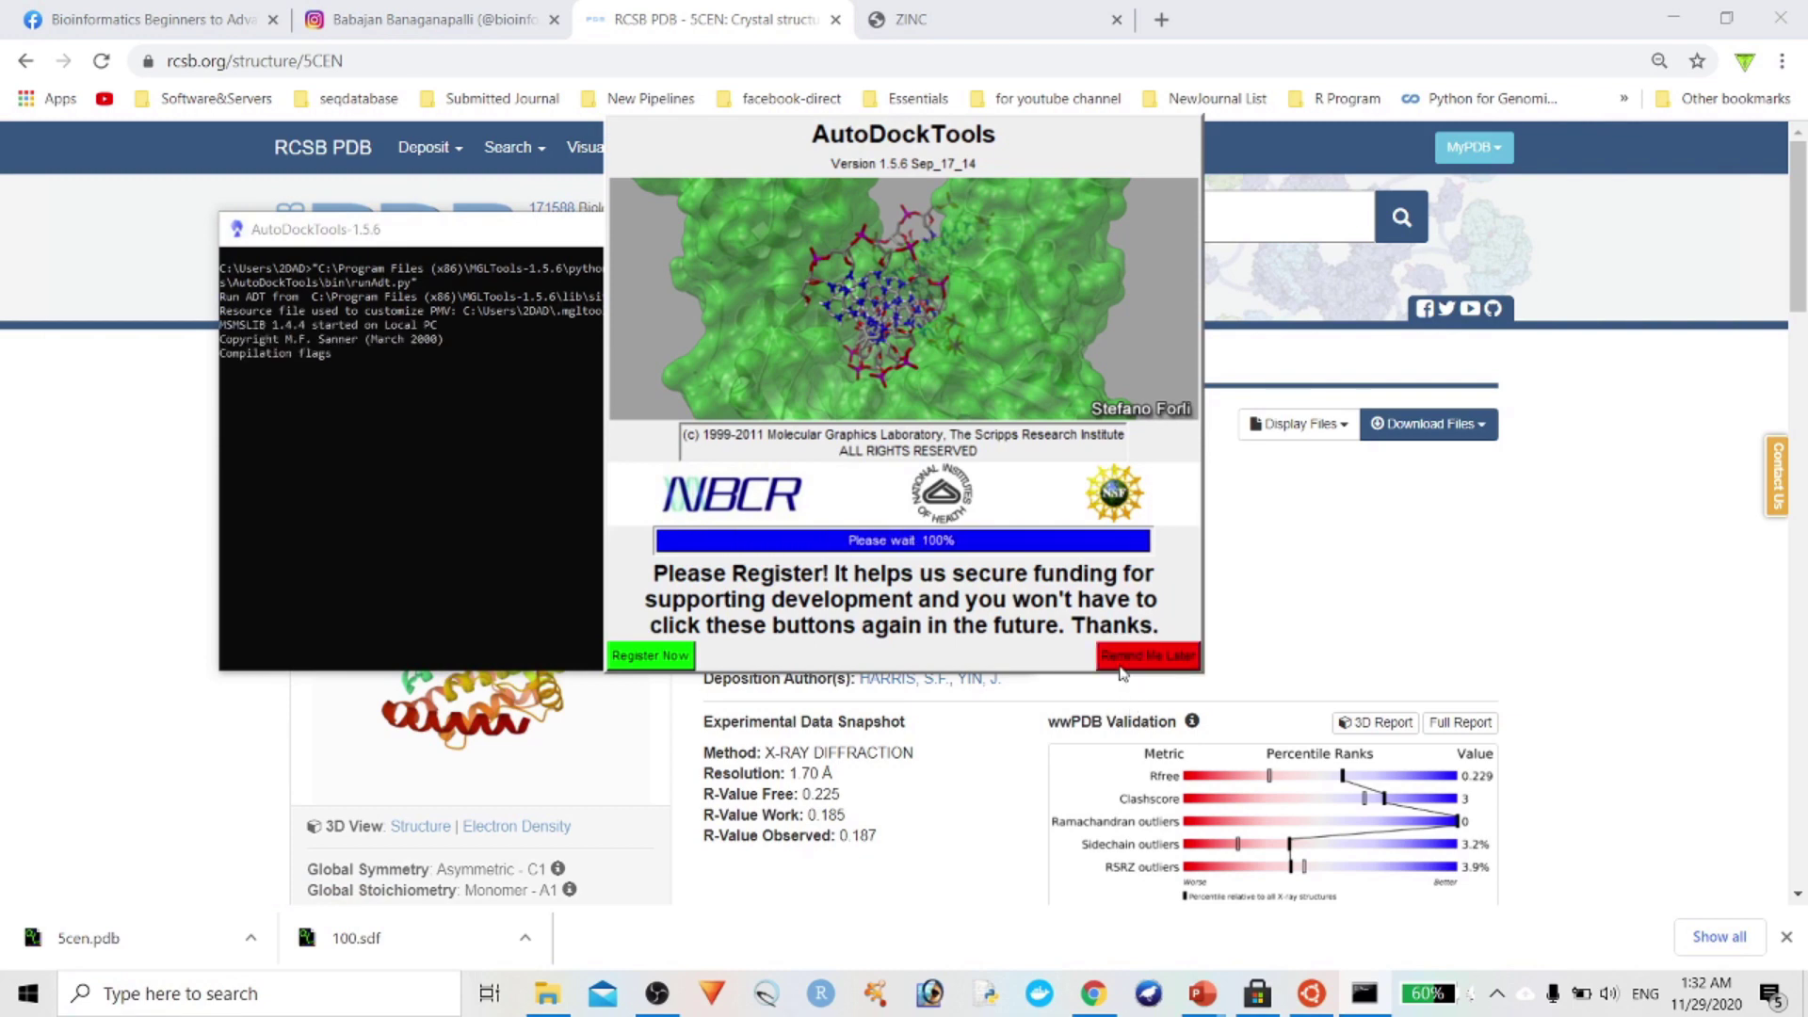
left_click(1135, 657)
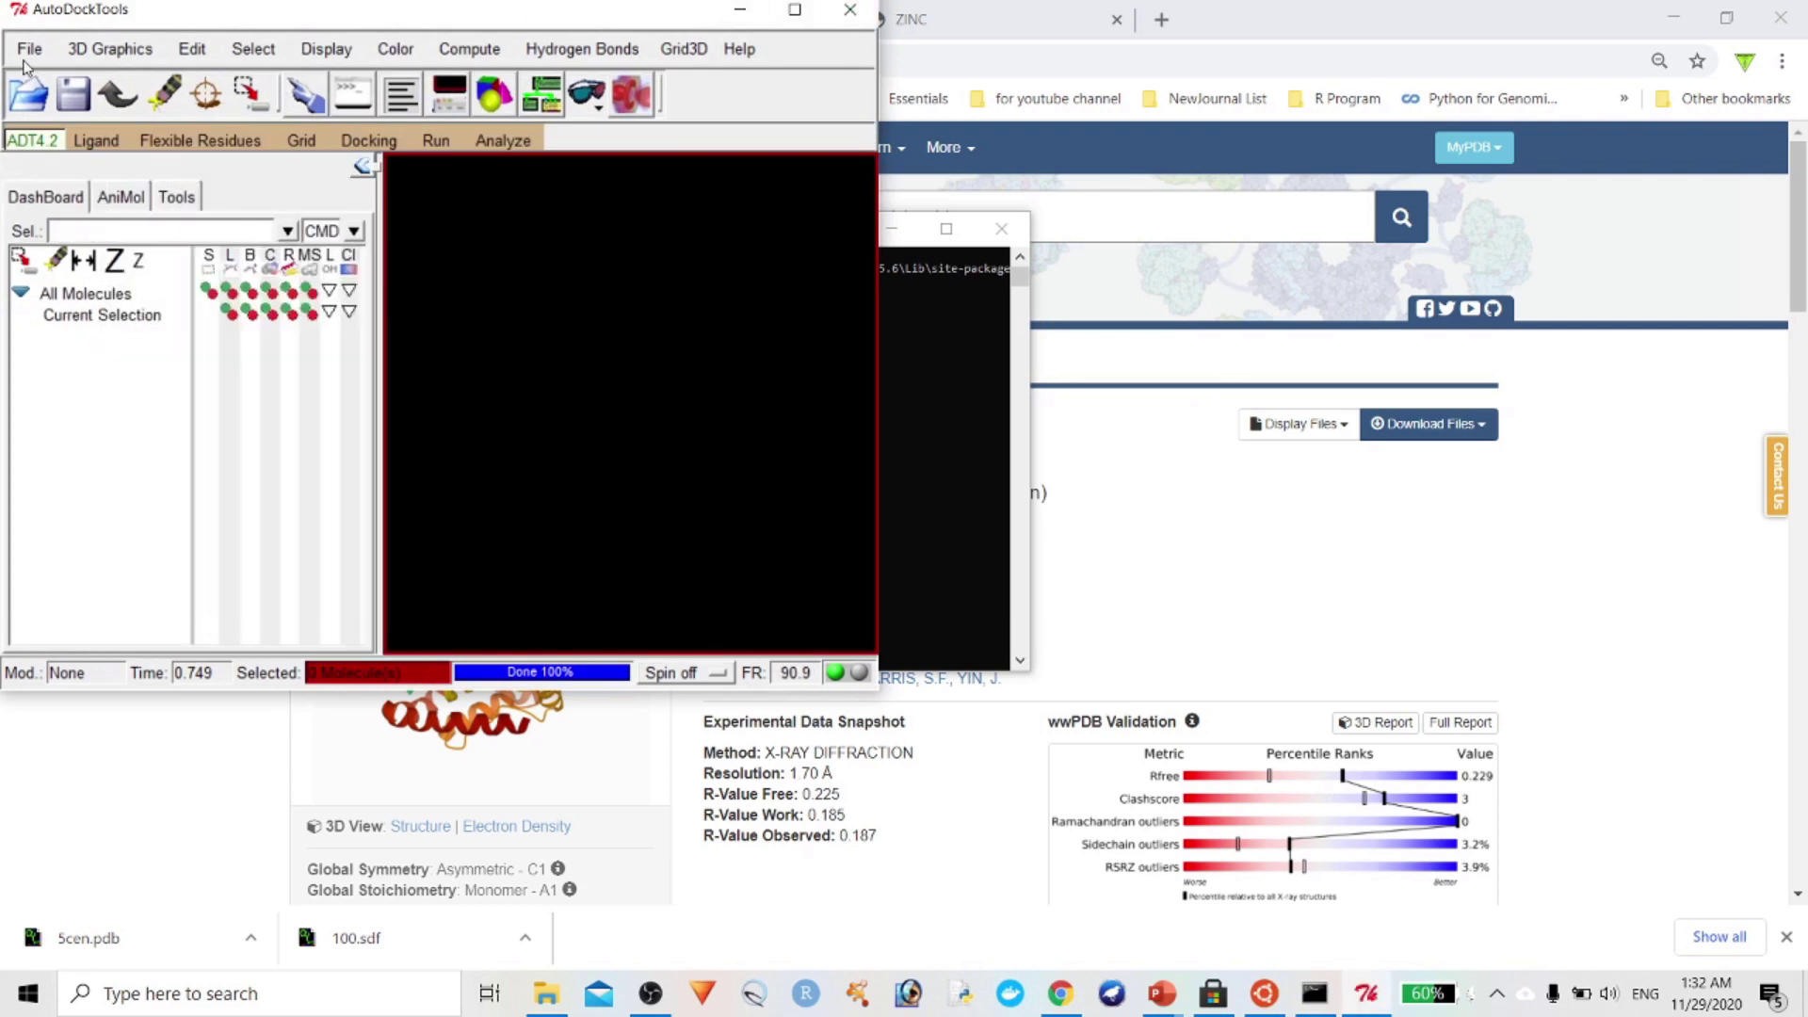
left_click(30, 49)
Load the 5cen protein from Desktop\vina into a full-screen AutoDockTools viewer
left_click(43, 97)
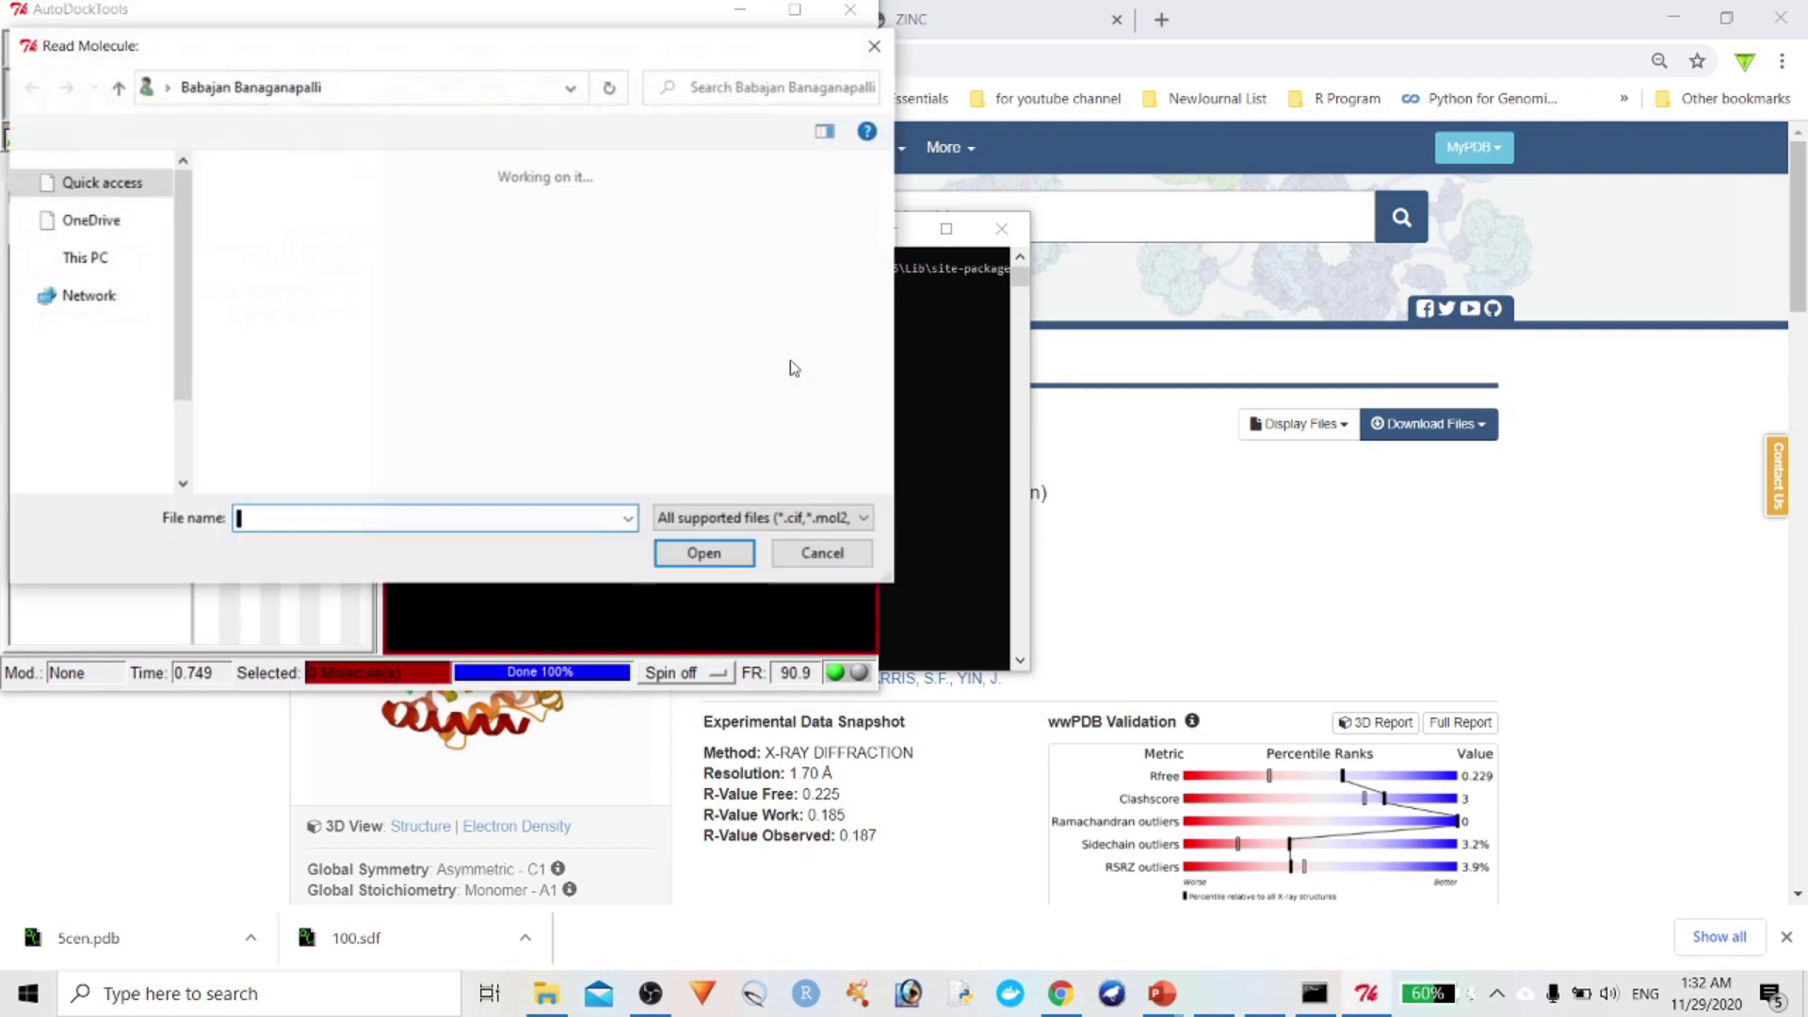
left_click(94, 210)
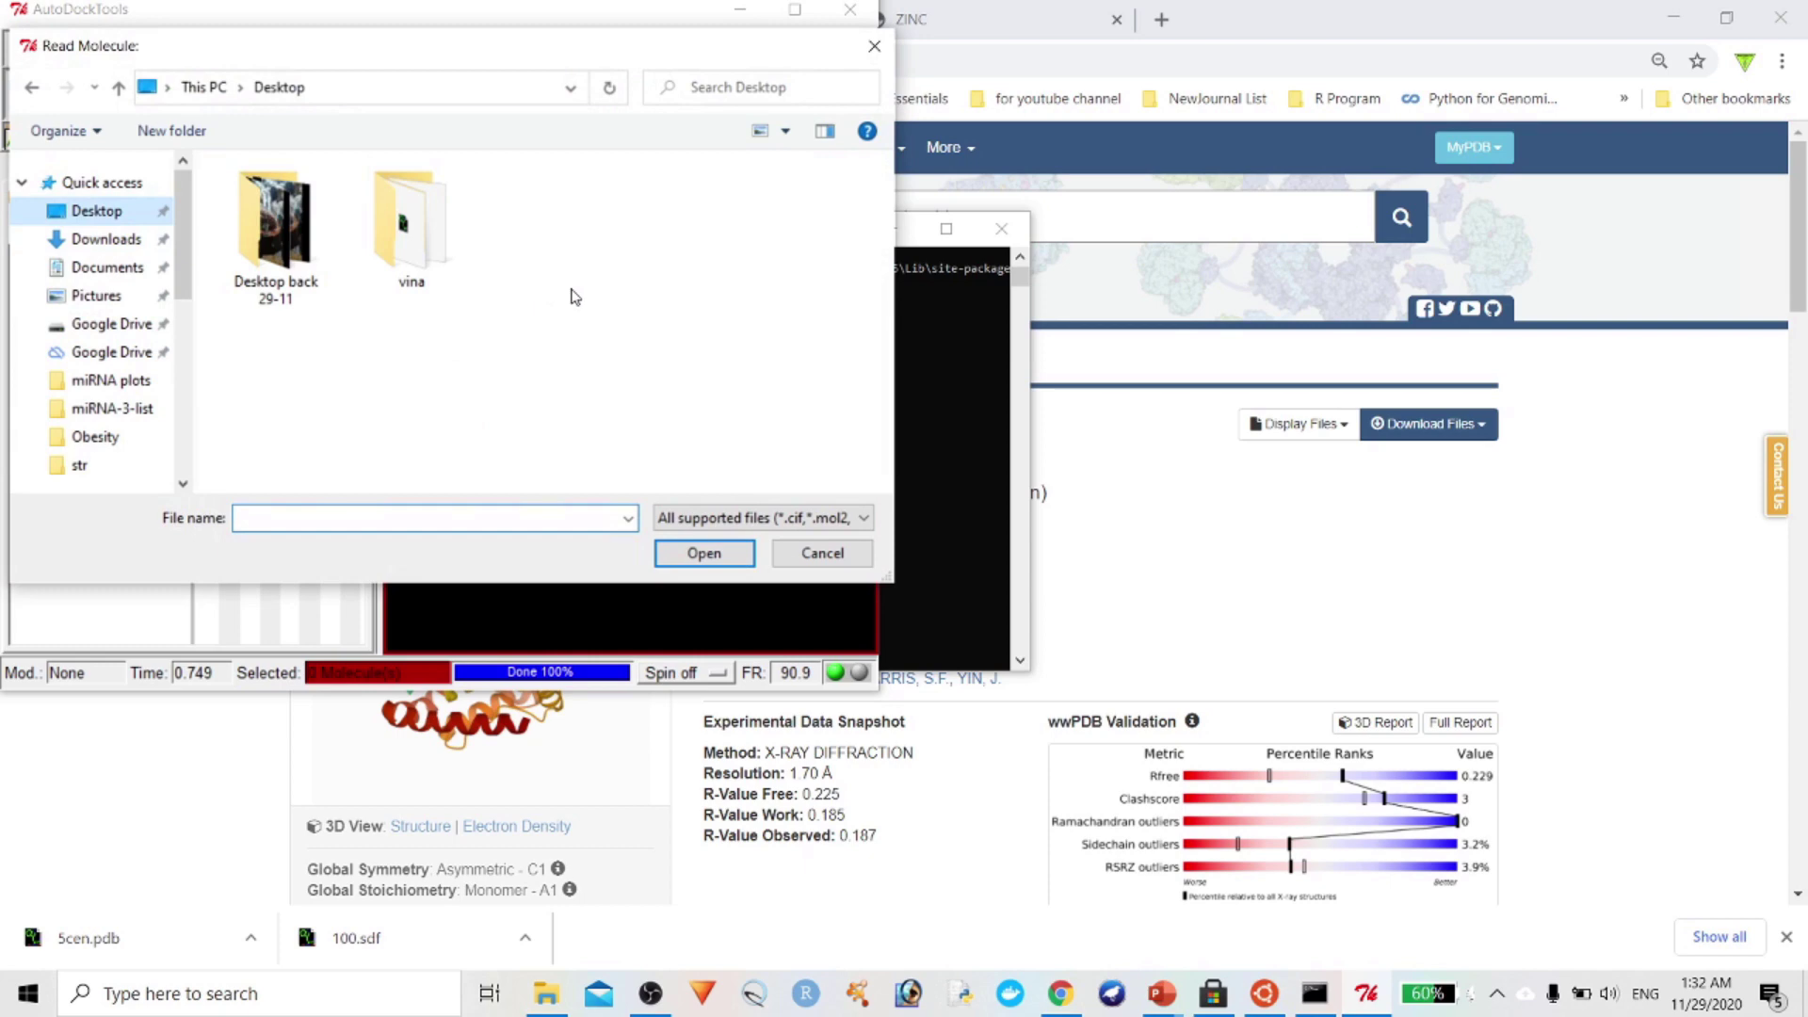
double_click(438, 252)
left_click(345, 210)
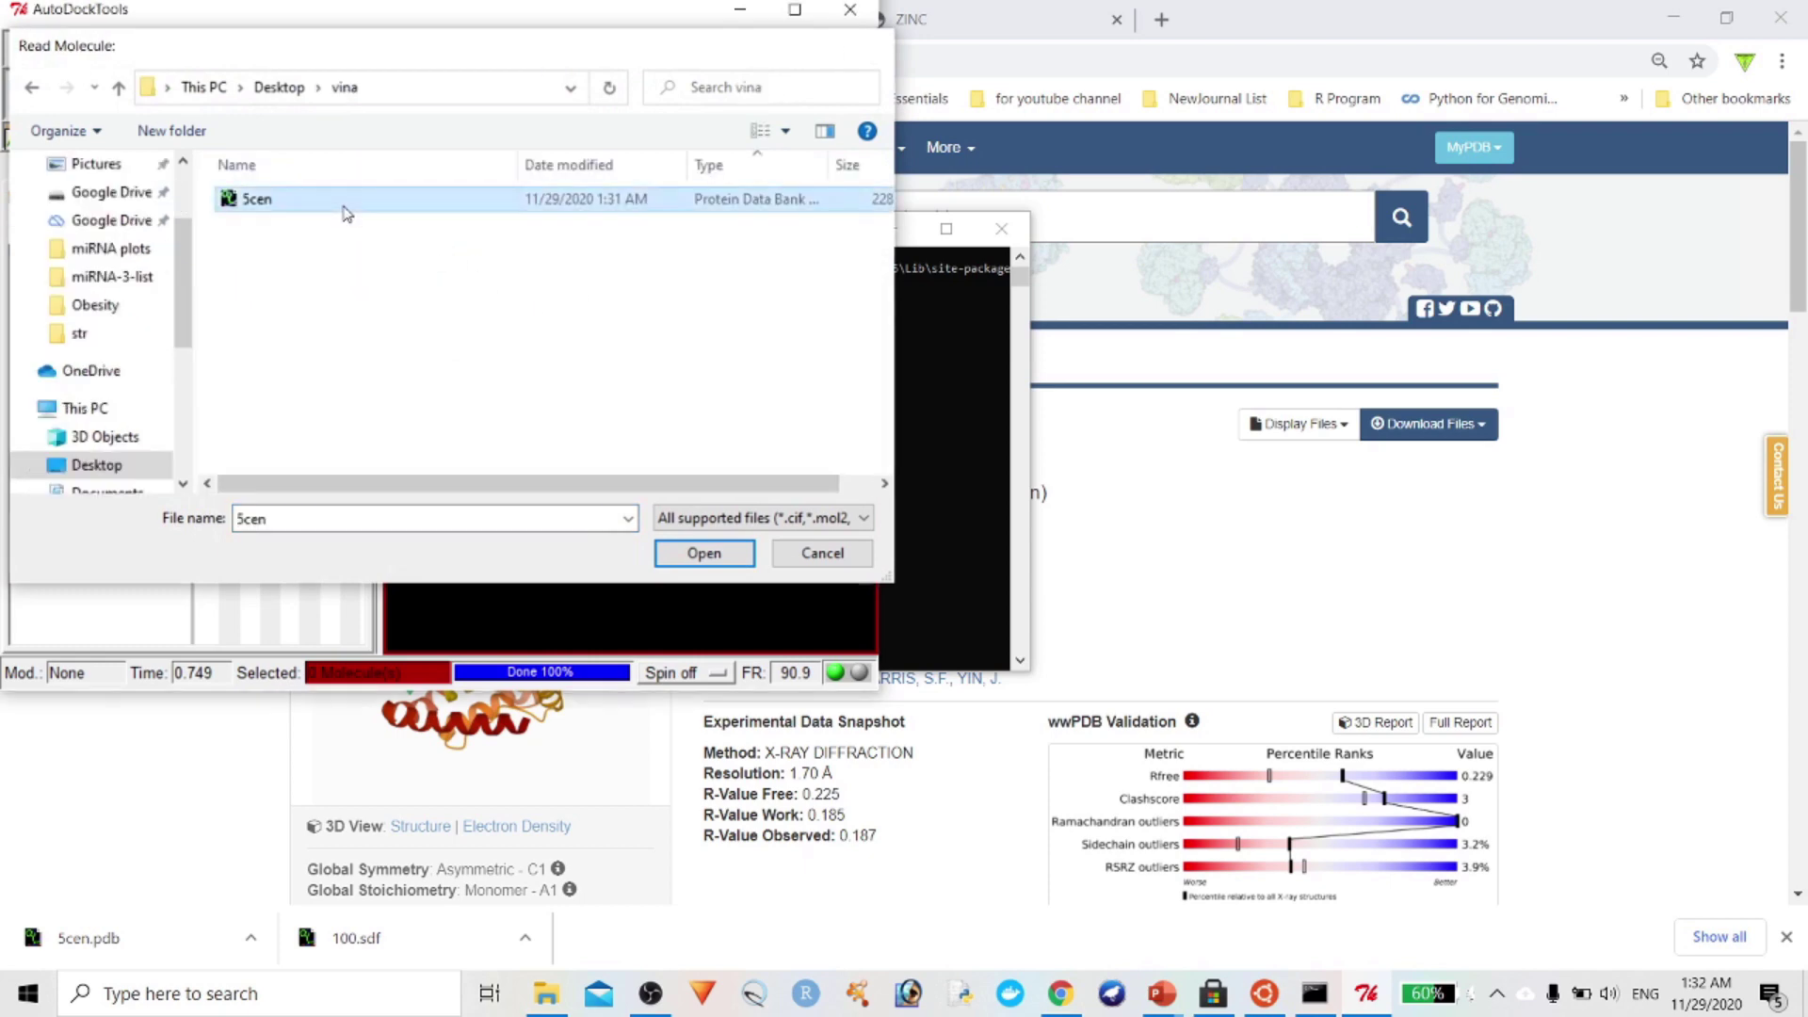
double_click(345, 213)
double_click(818, 17)
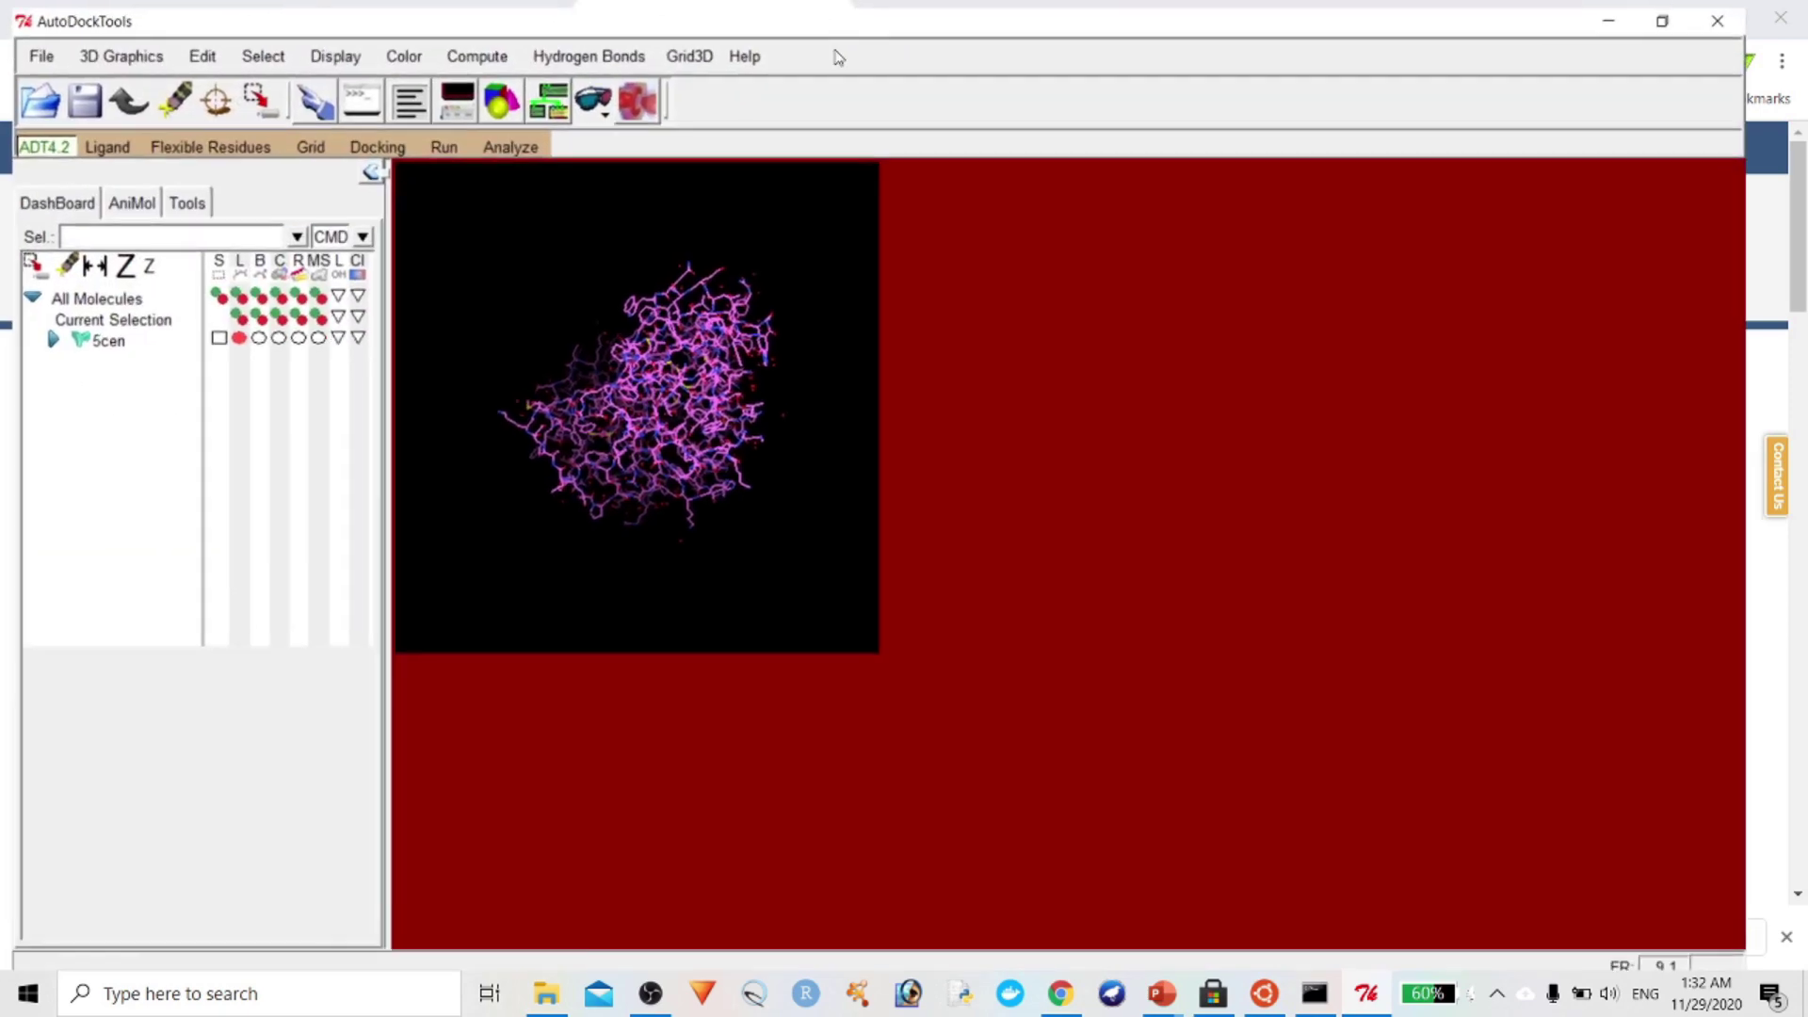
left_click_drag(942, 565, 565, 829)
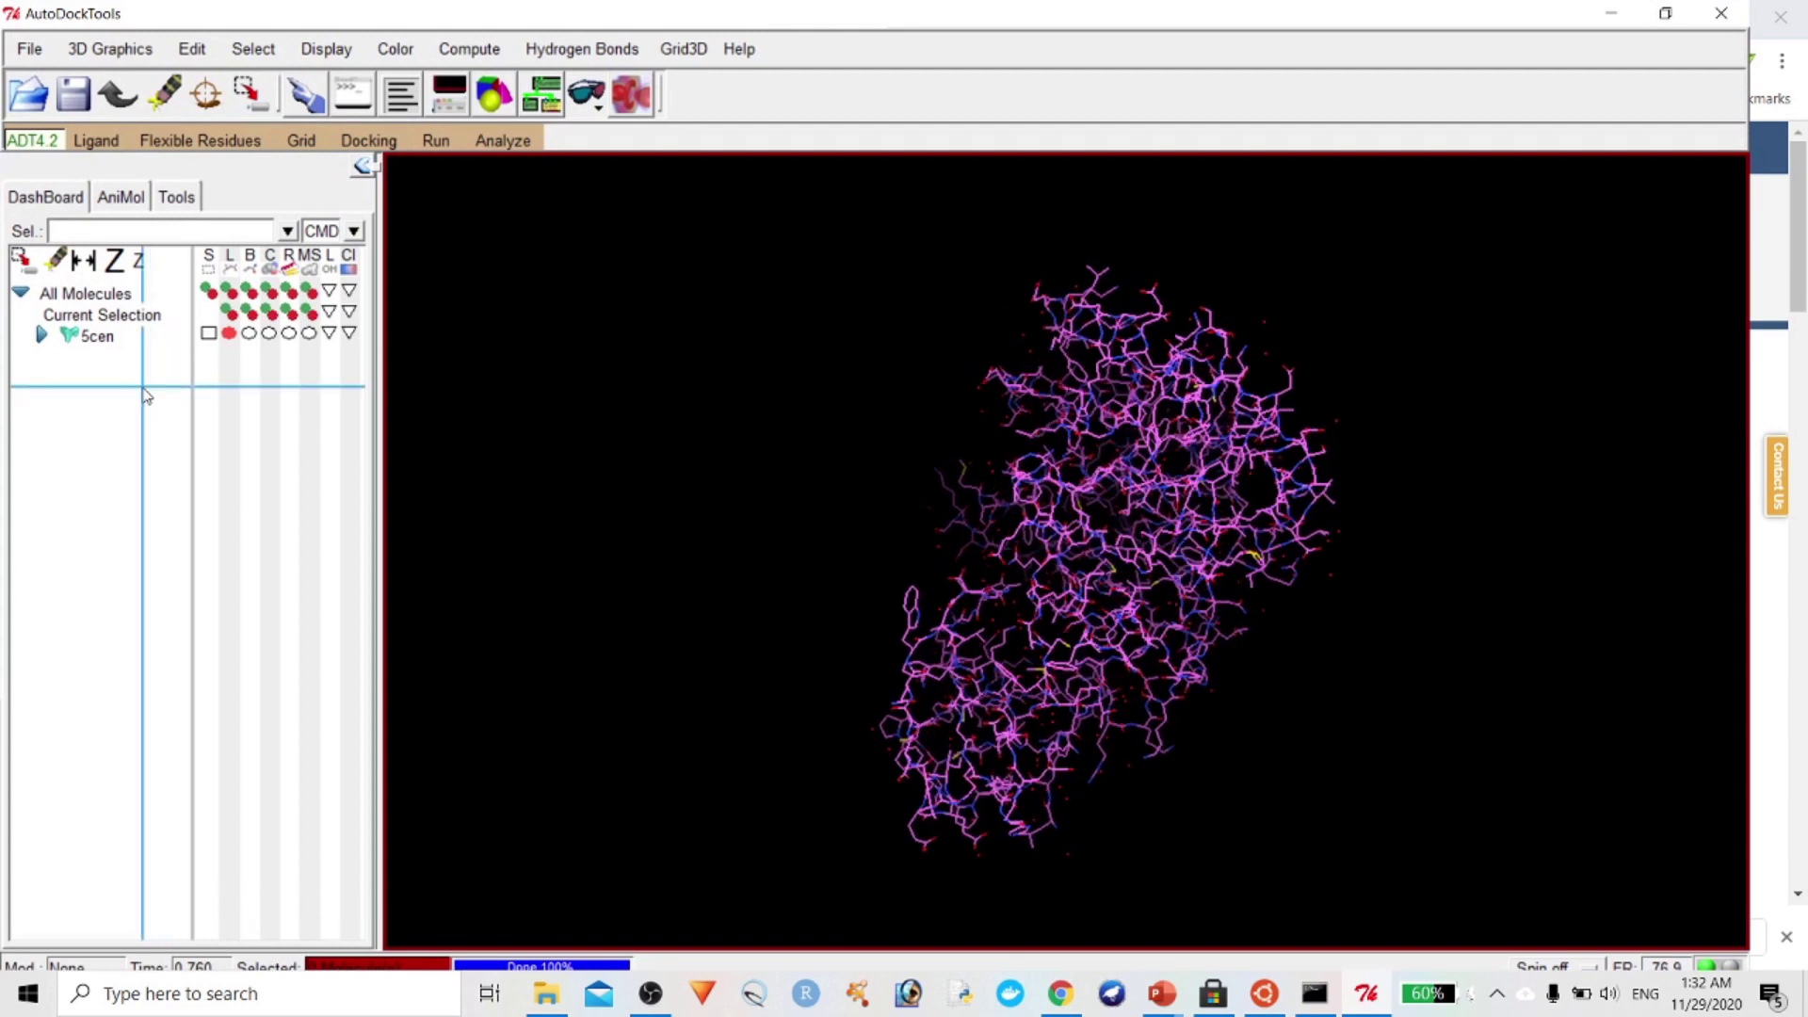
Delete water from 5cen and expand chain A to browse its residues
left_click(191, 54)
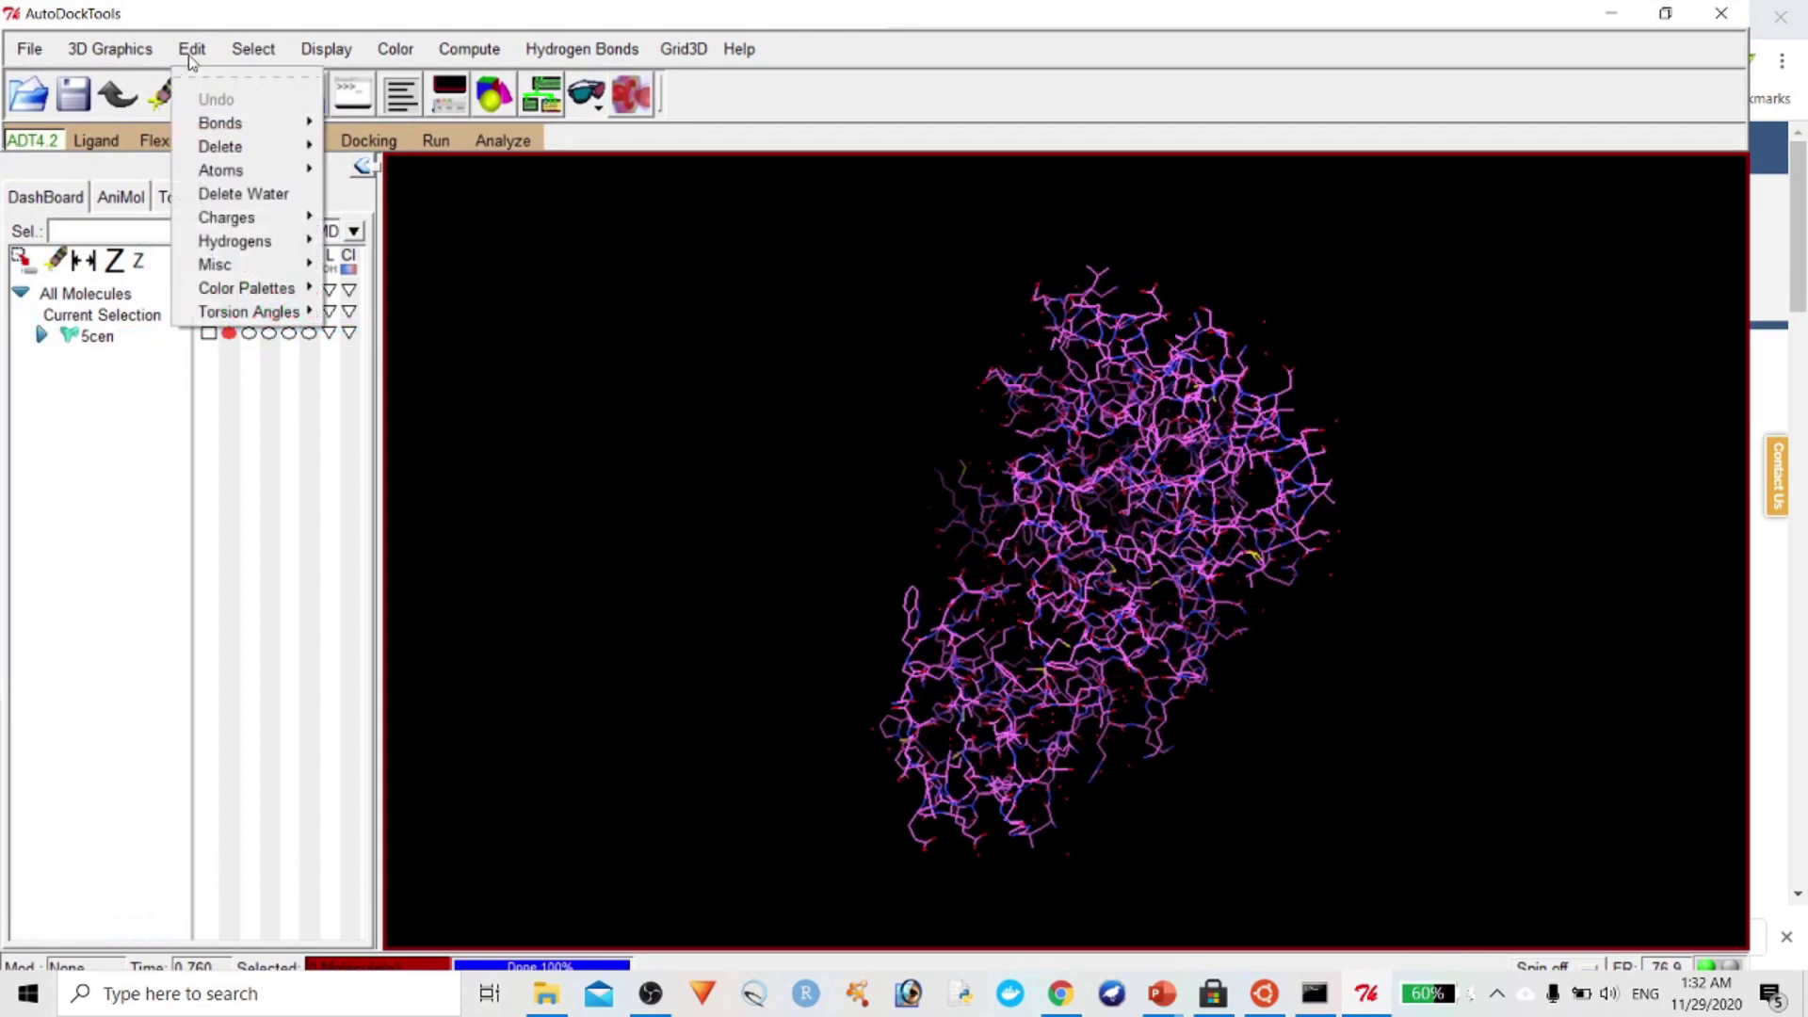
left_click(243, 193)
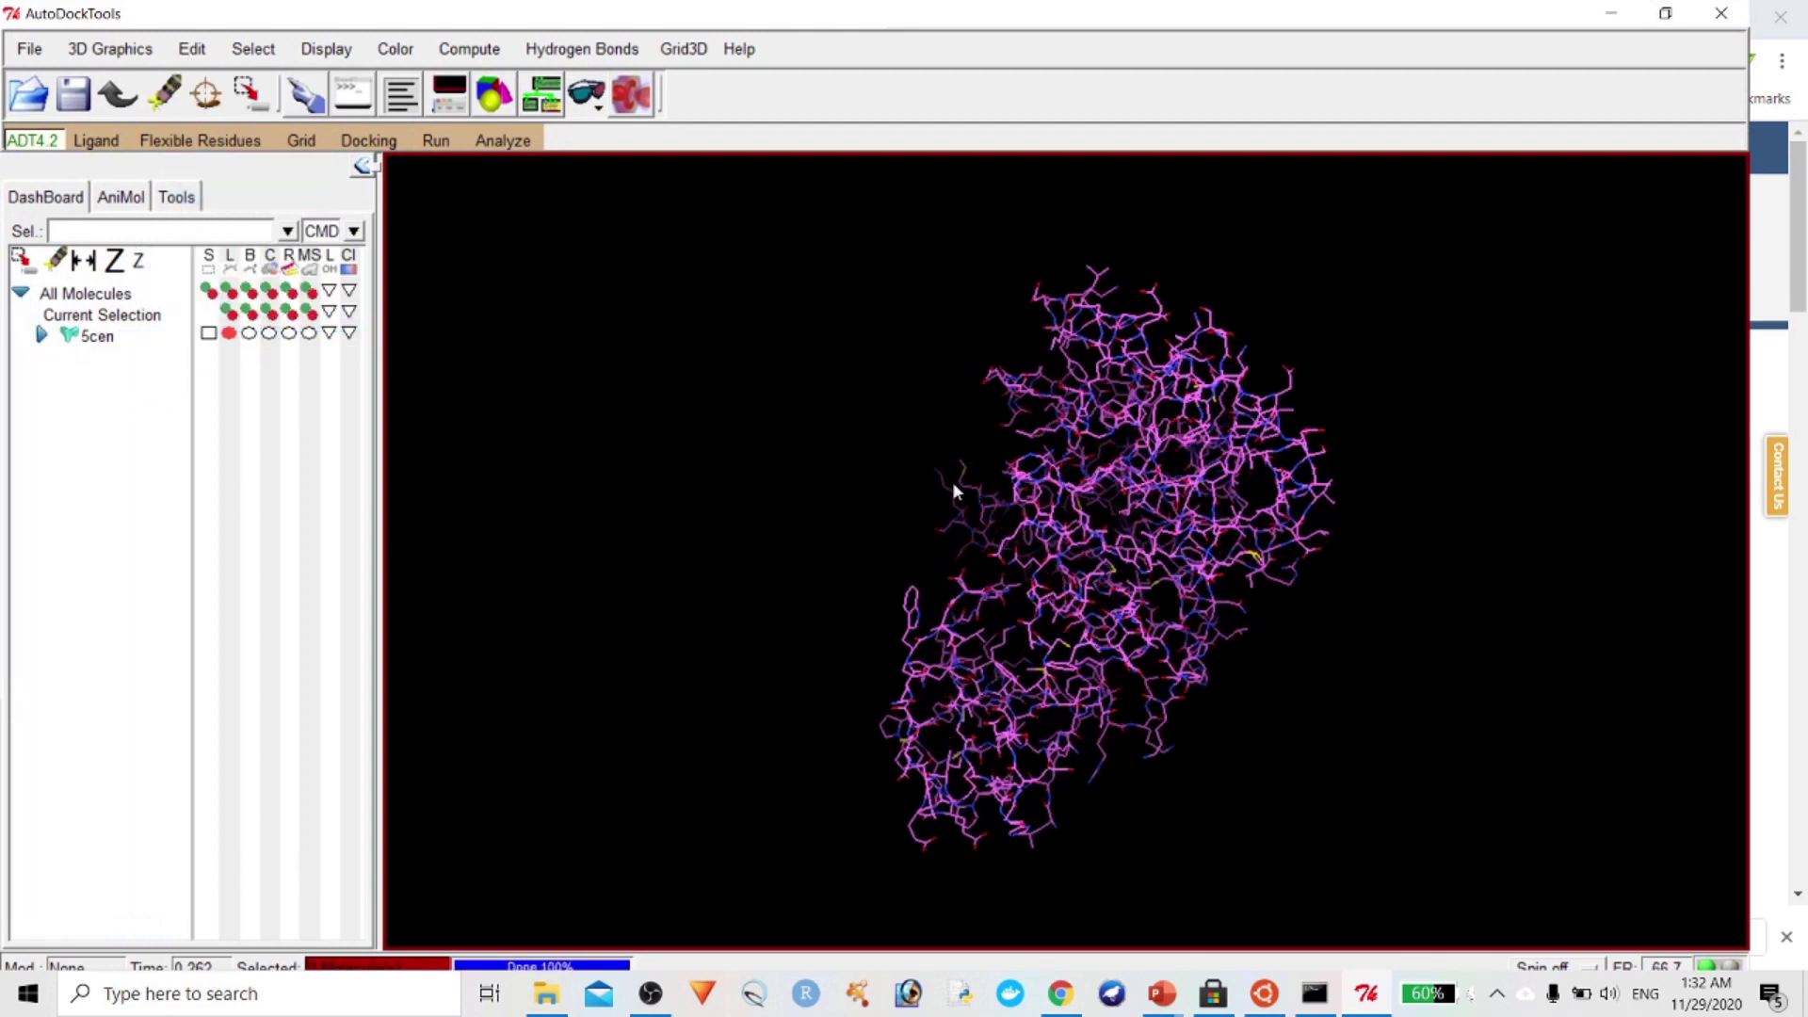
left_click(42, 335)
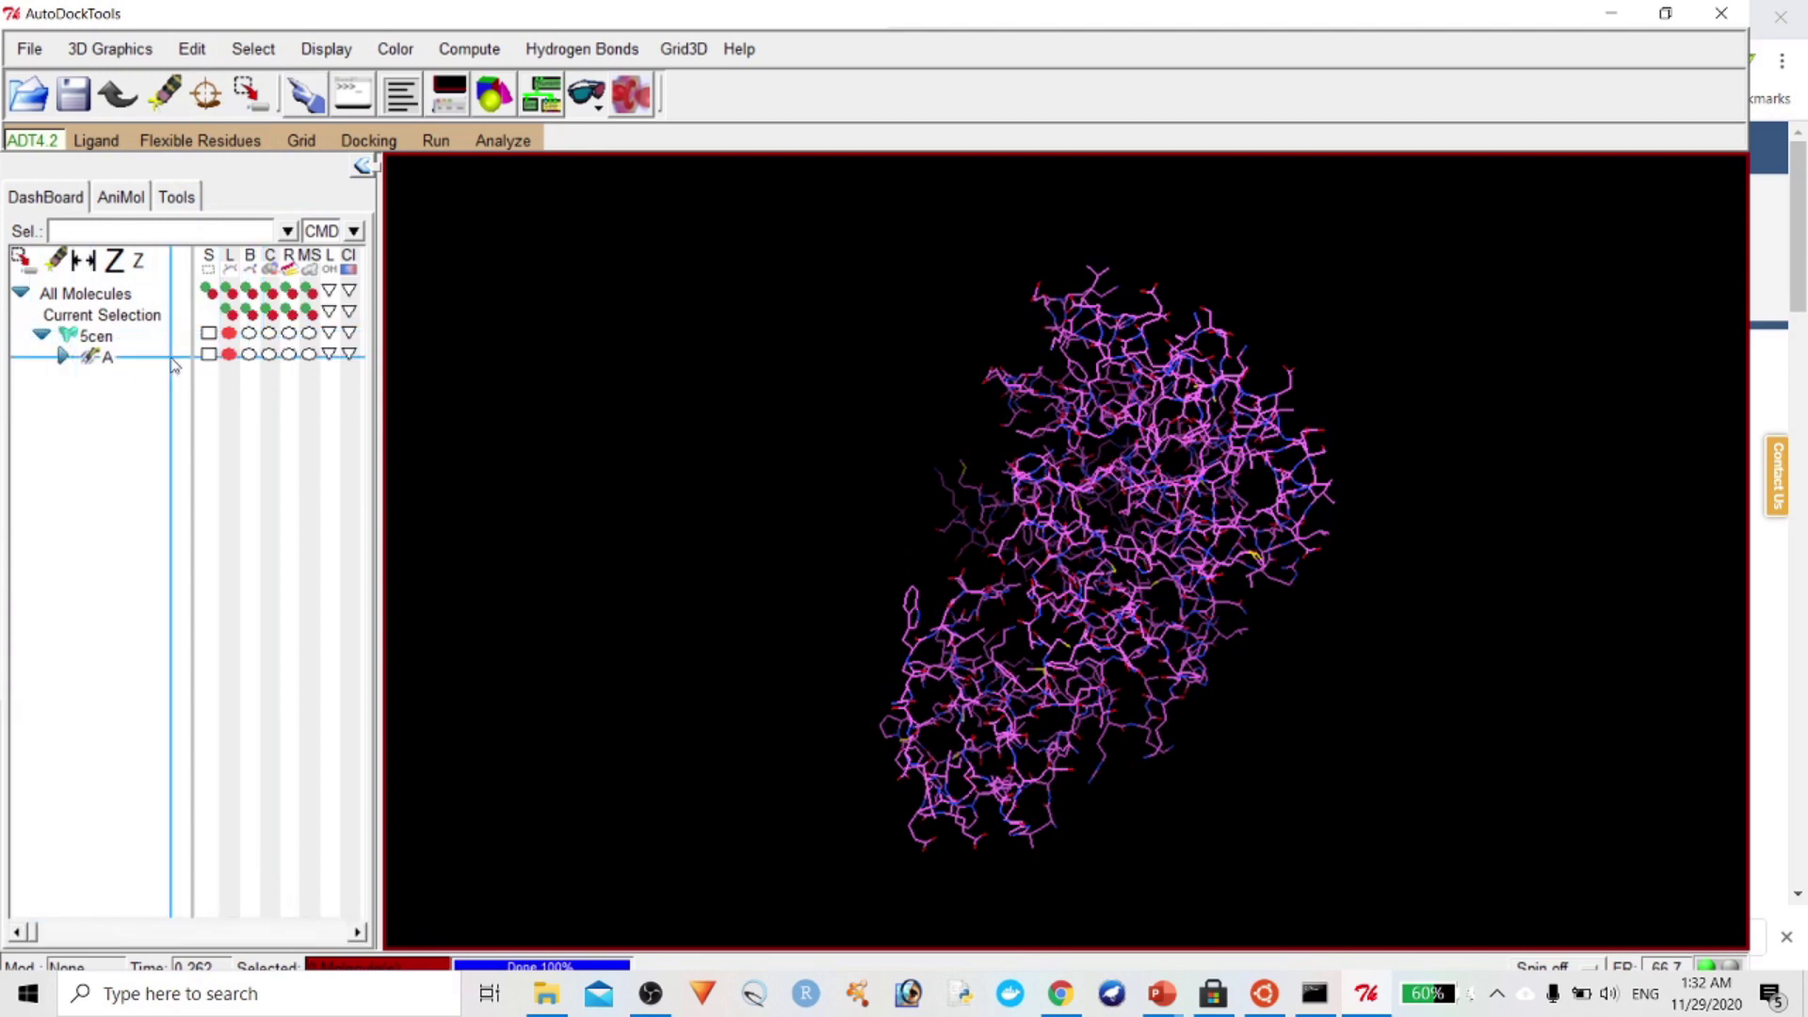
left_click(62, 355)
scroll(358, 380, "down", 1)
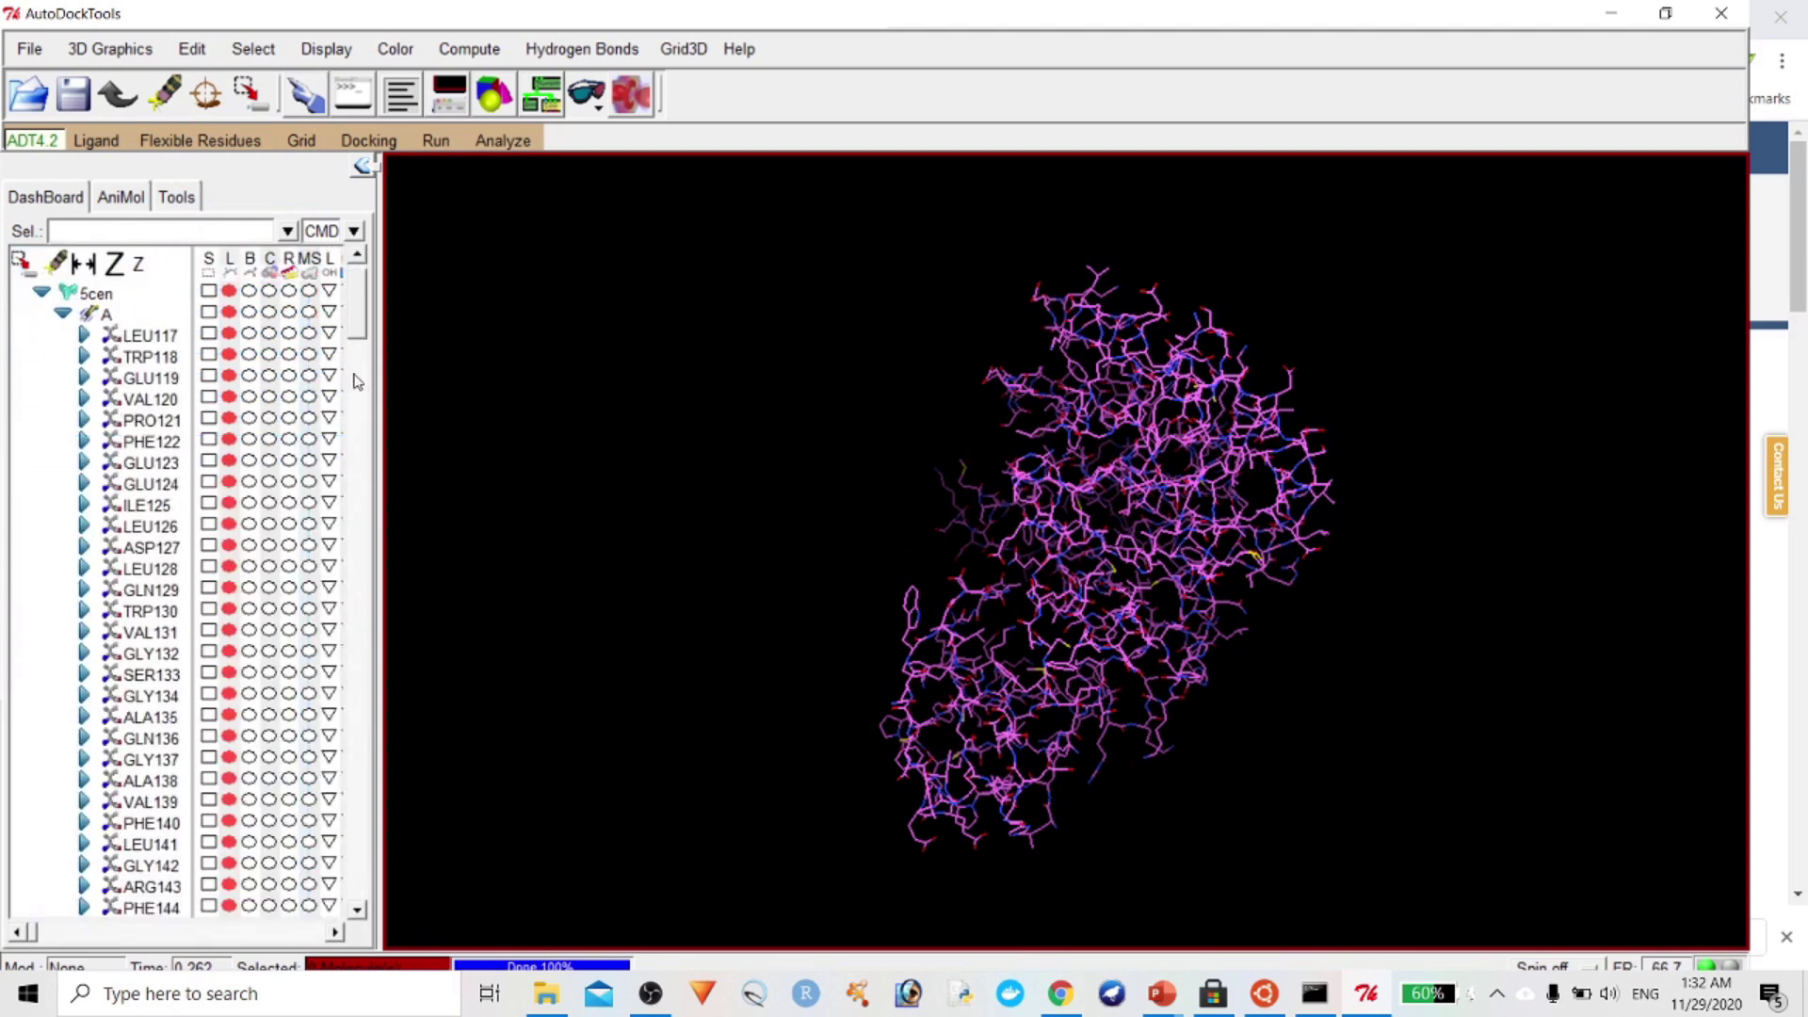
left_click_drag(355, 330, 359, 906)
left_click(358, 908)
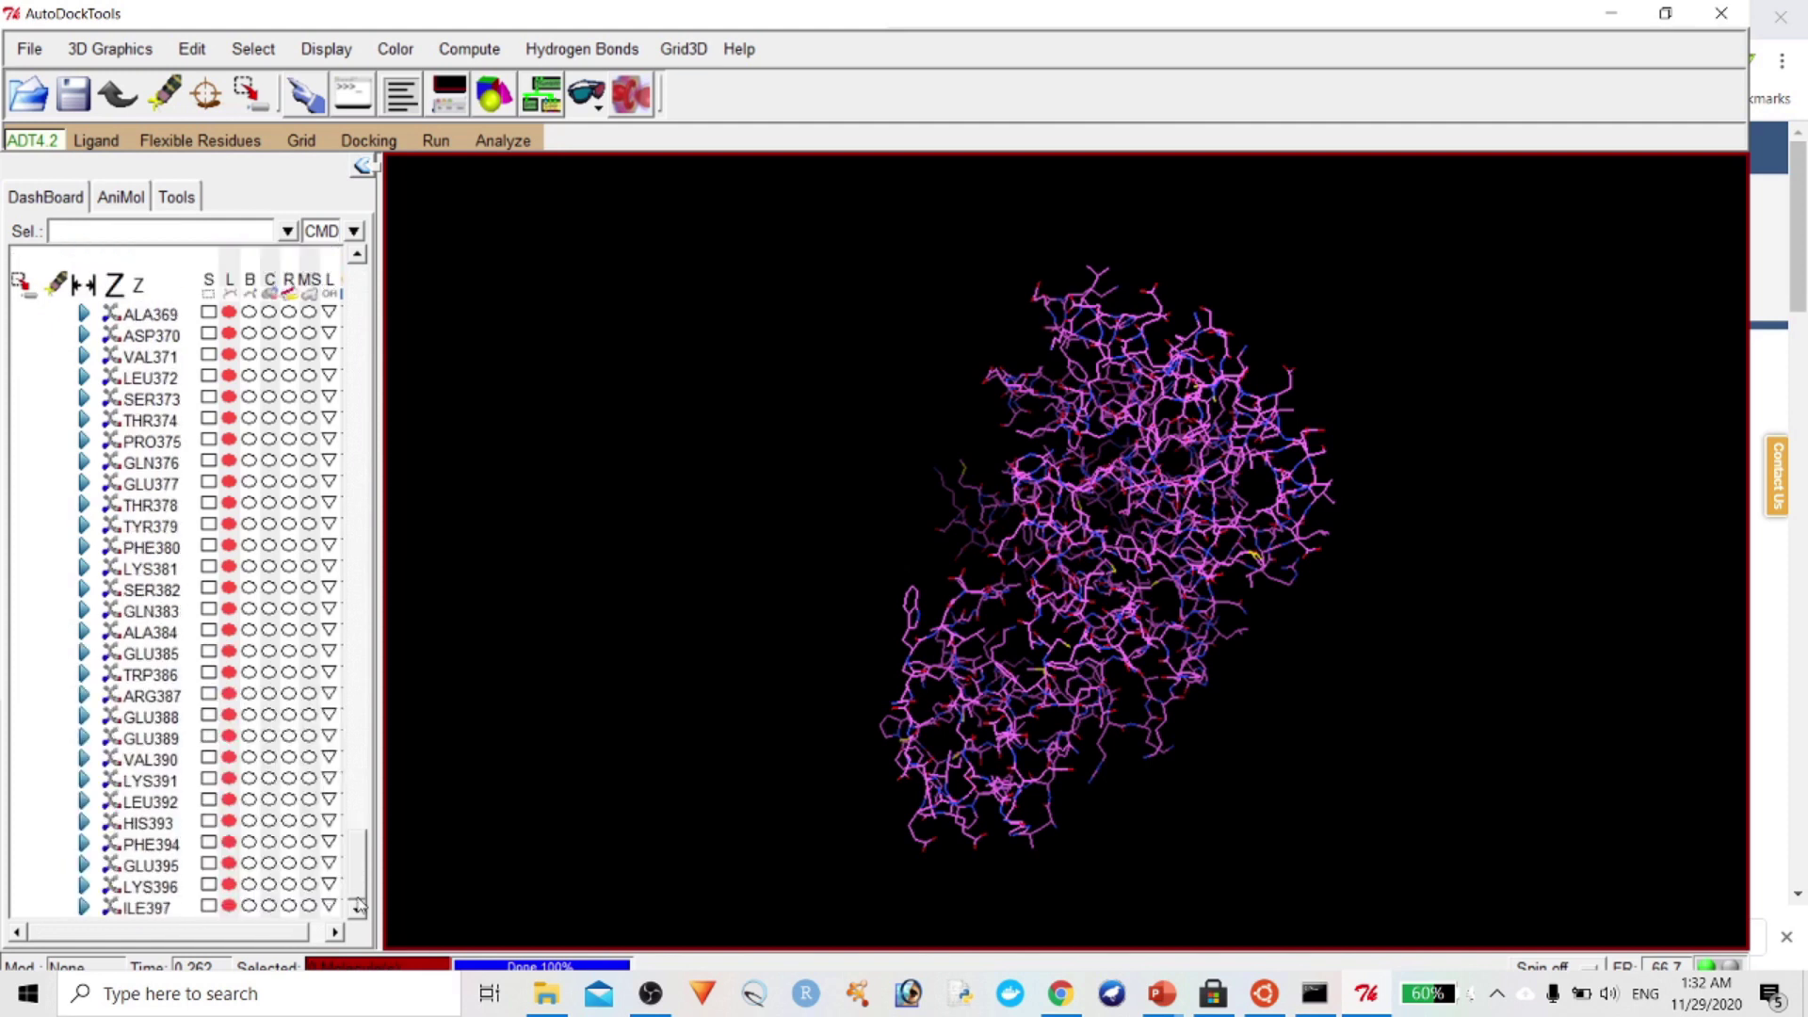
scroll(355, 867, "up", 1)
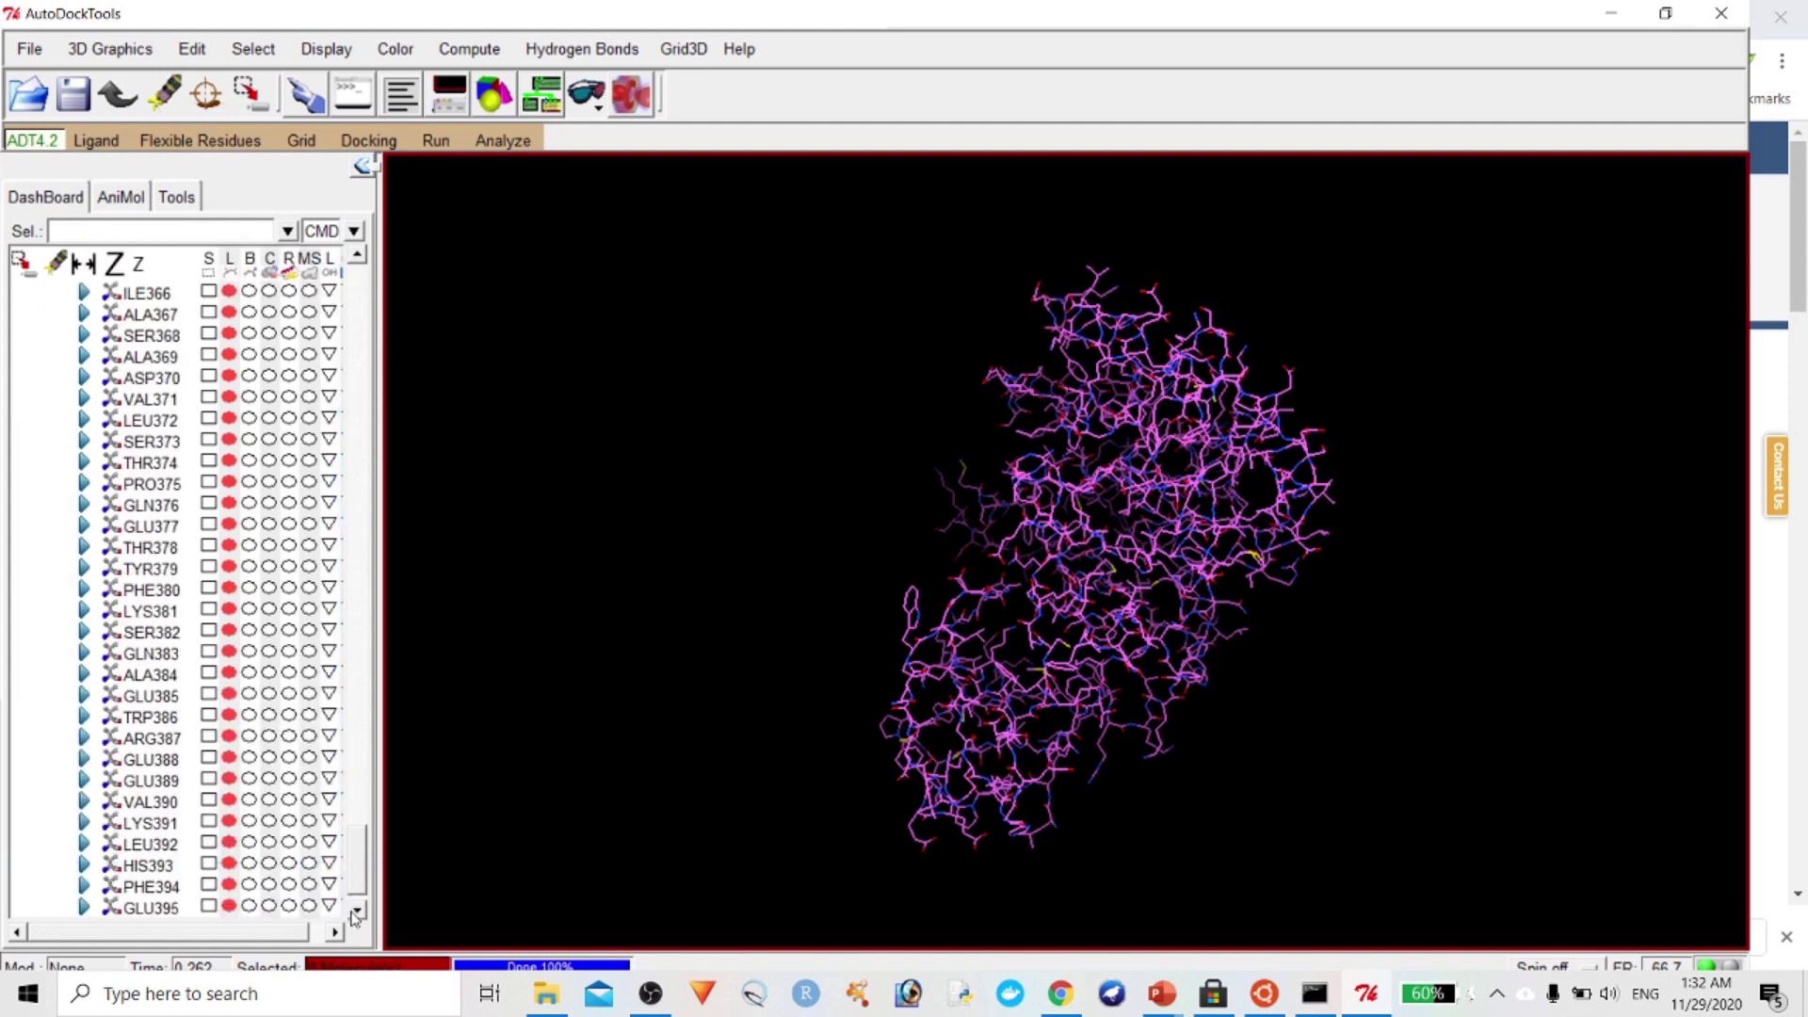
scroll(361, 882, "up", 1)
left_click(358, 908)
left_click(358, 907)
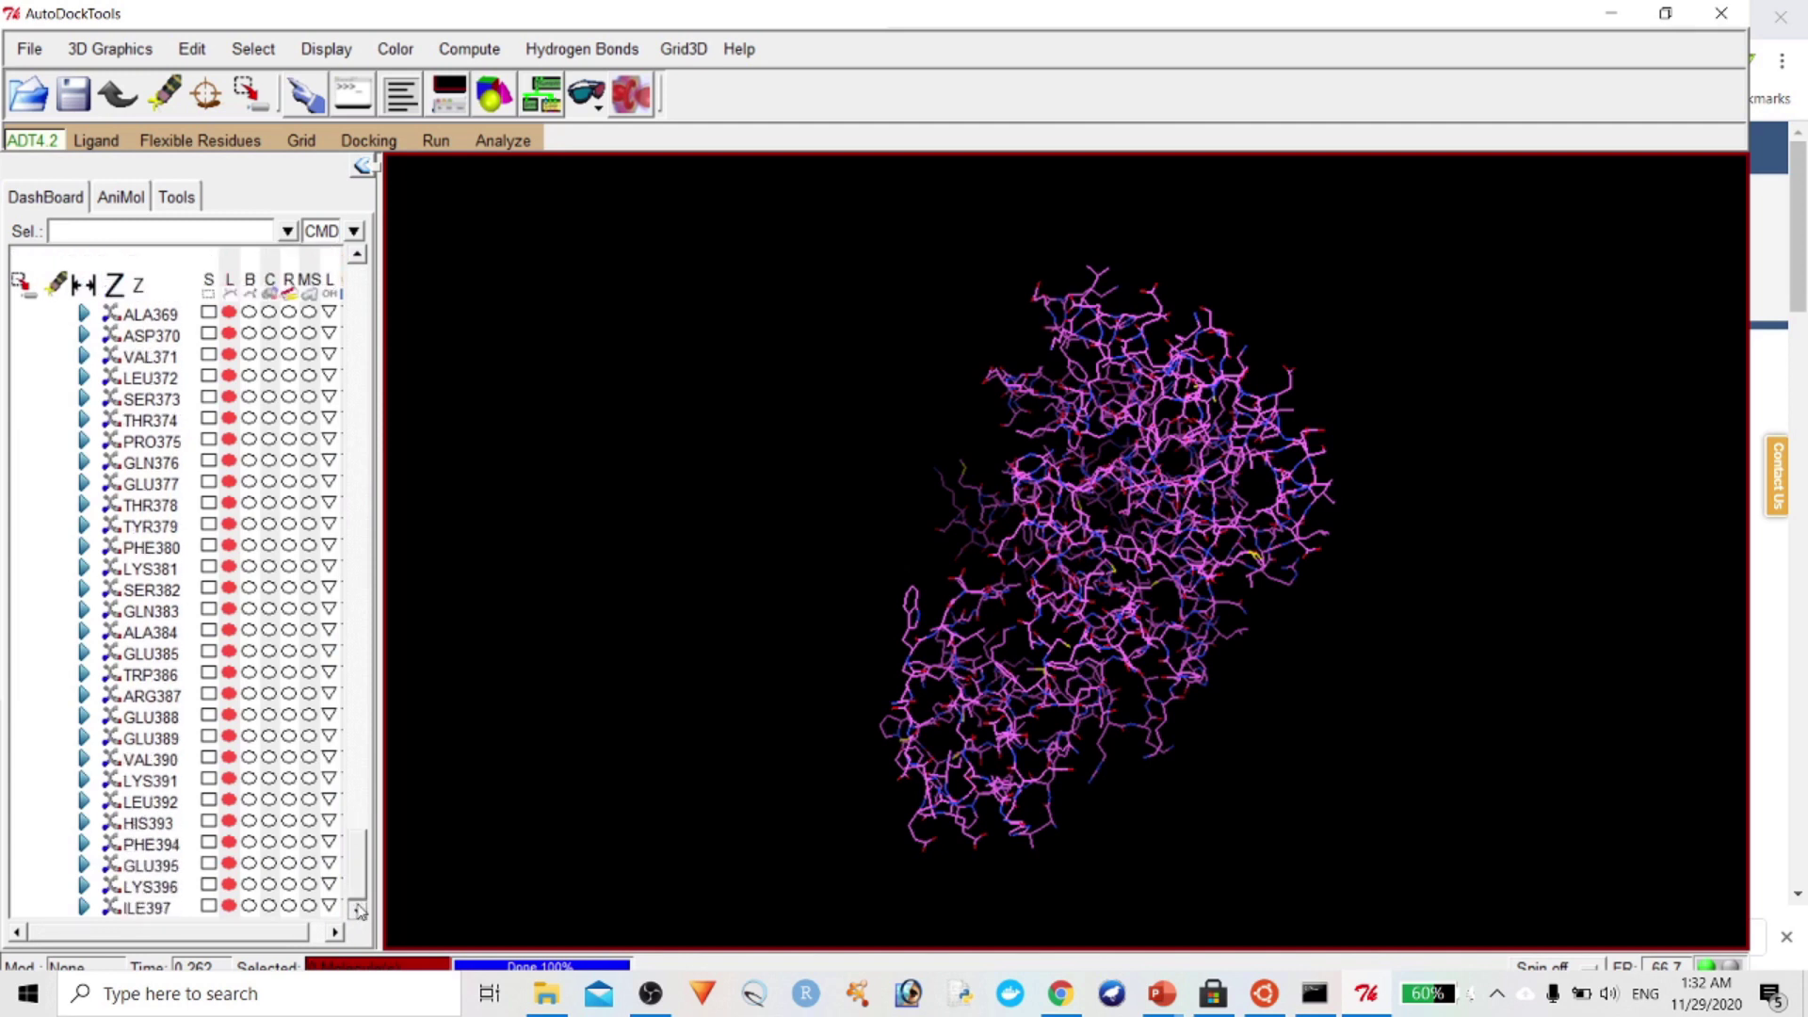
Run Check for Missing Atoms, which reports 258 residues with missing atoms
left_click(191, 49)
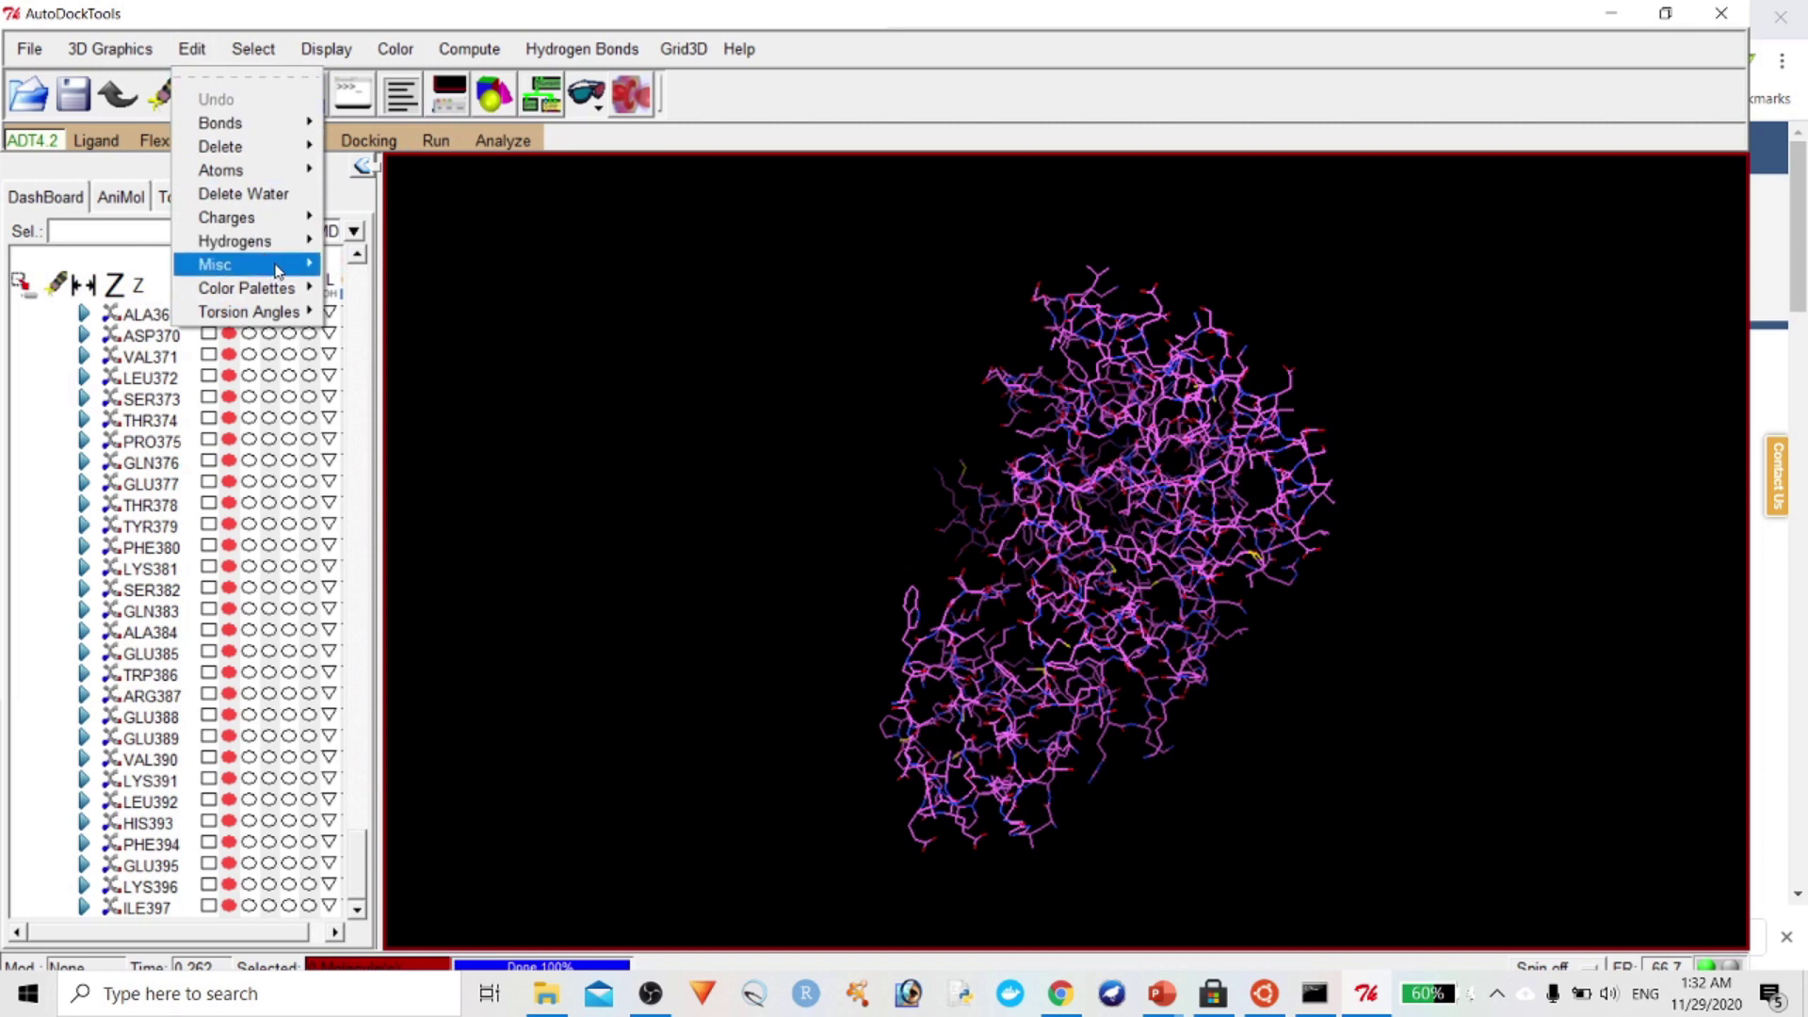
mouse_move(279, 270)
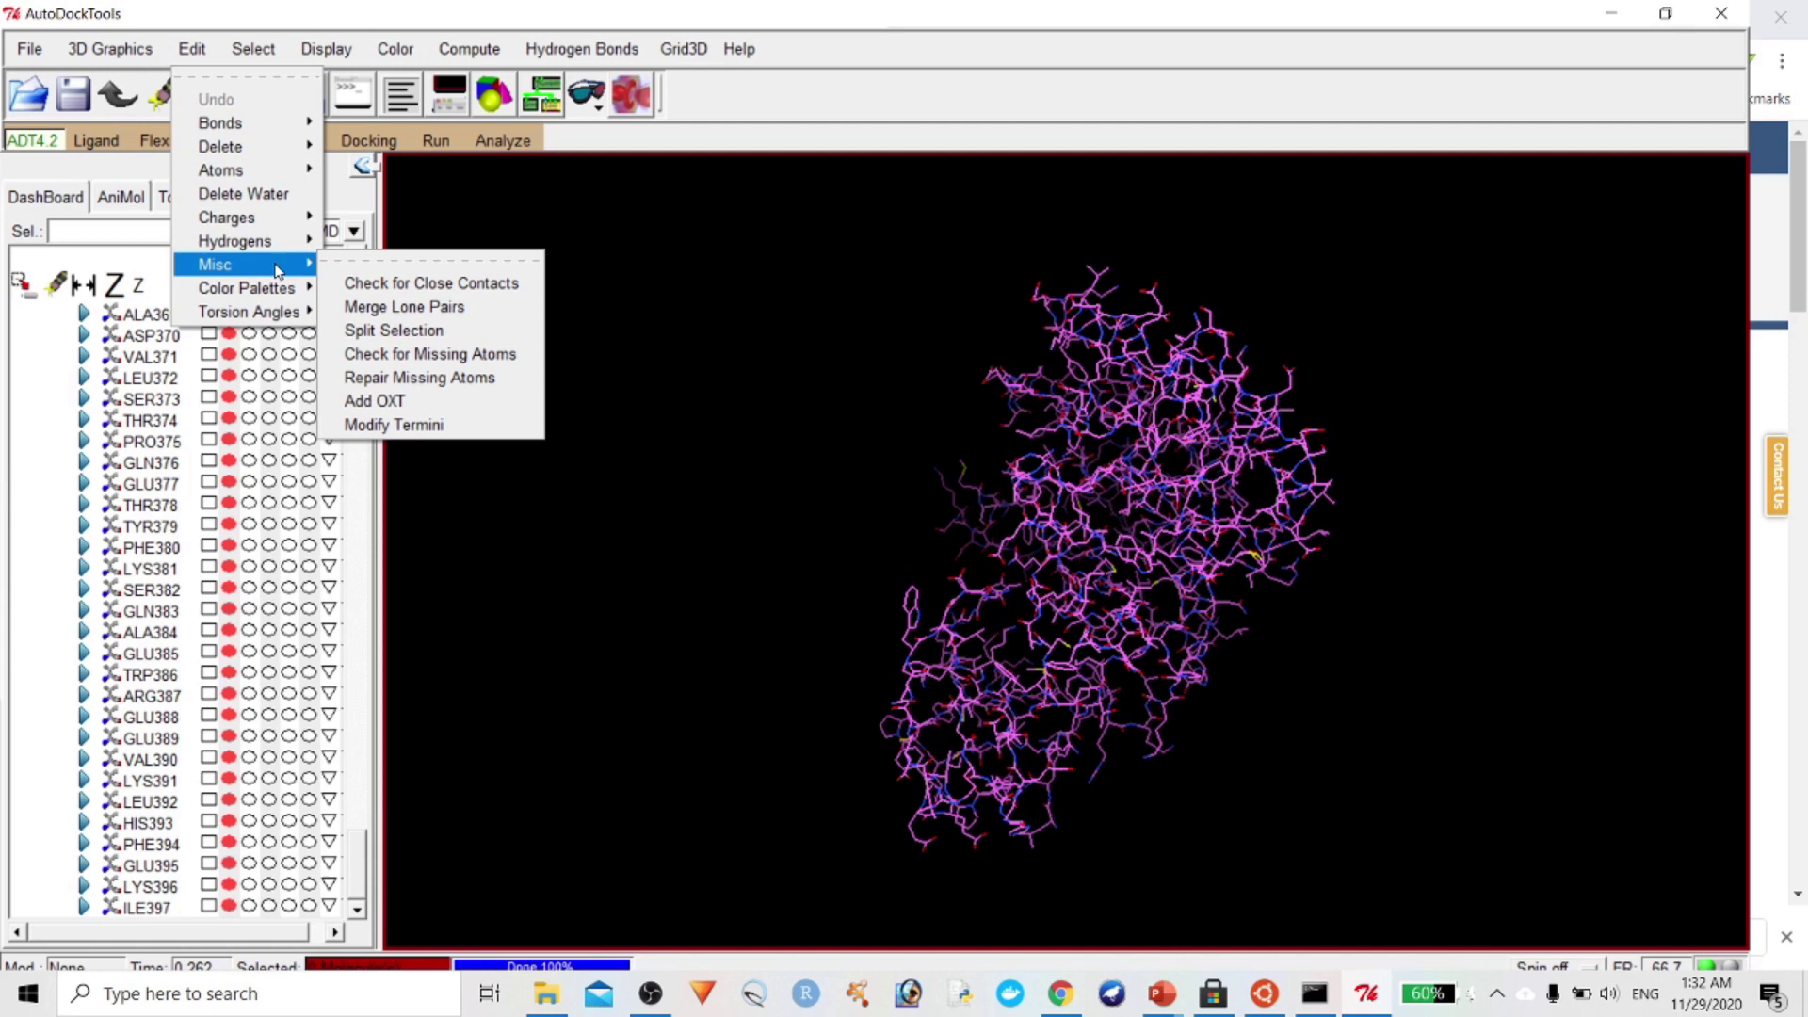
left_click(415, 355)
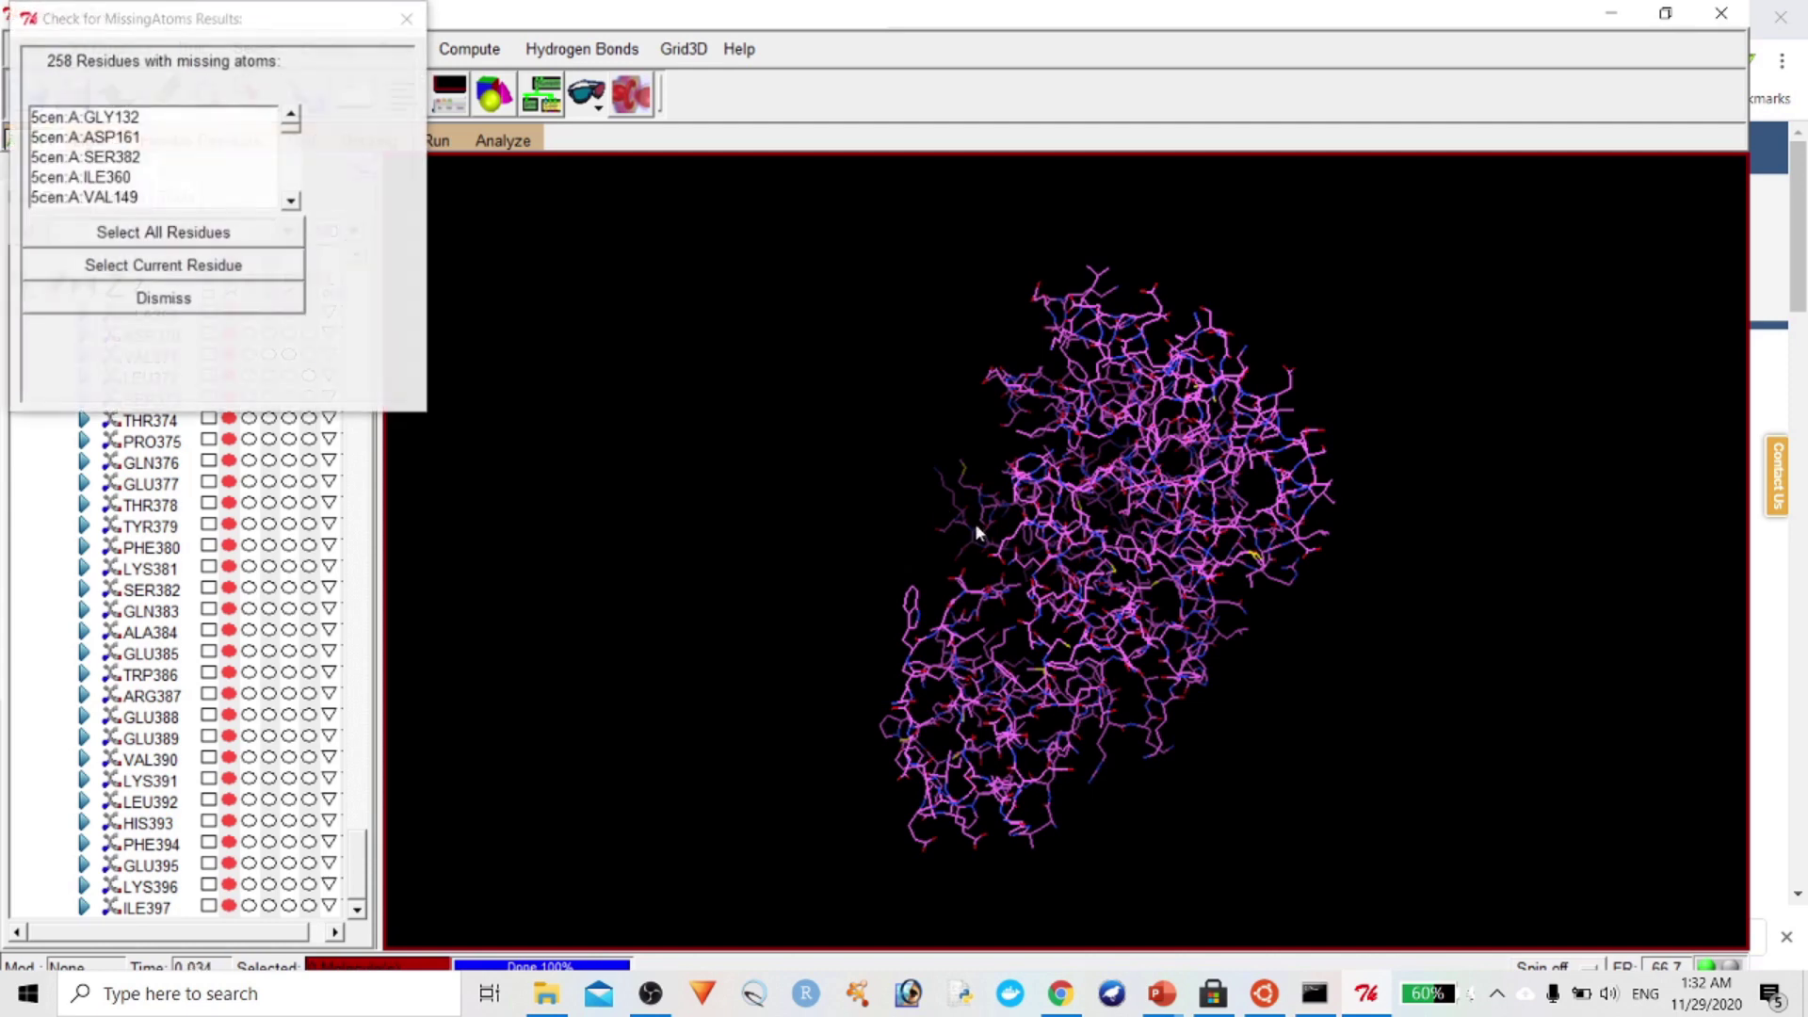
Select all 258 missing-atom residues in the results dialog, then return to SWISS-MODEL
left_click(202, 237)
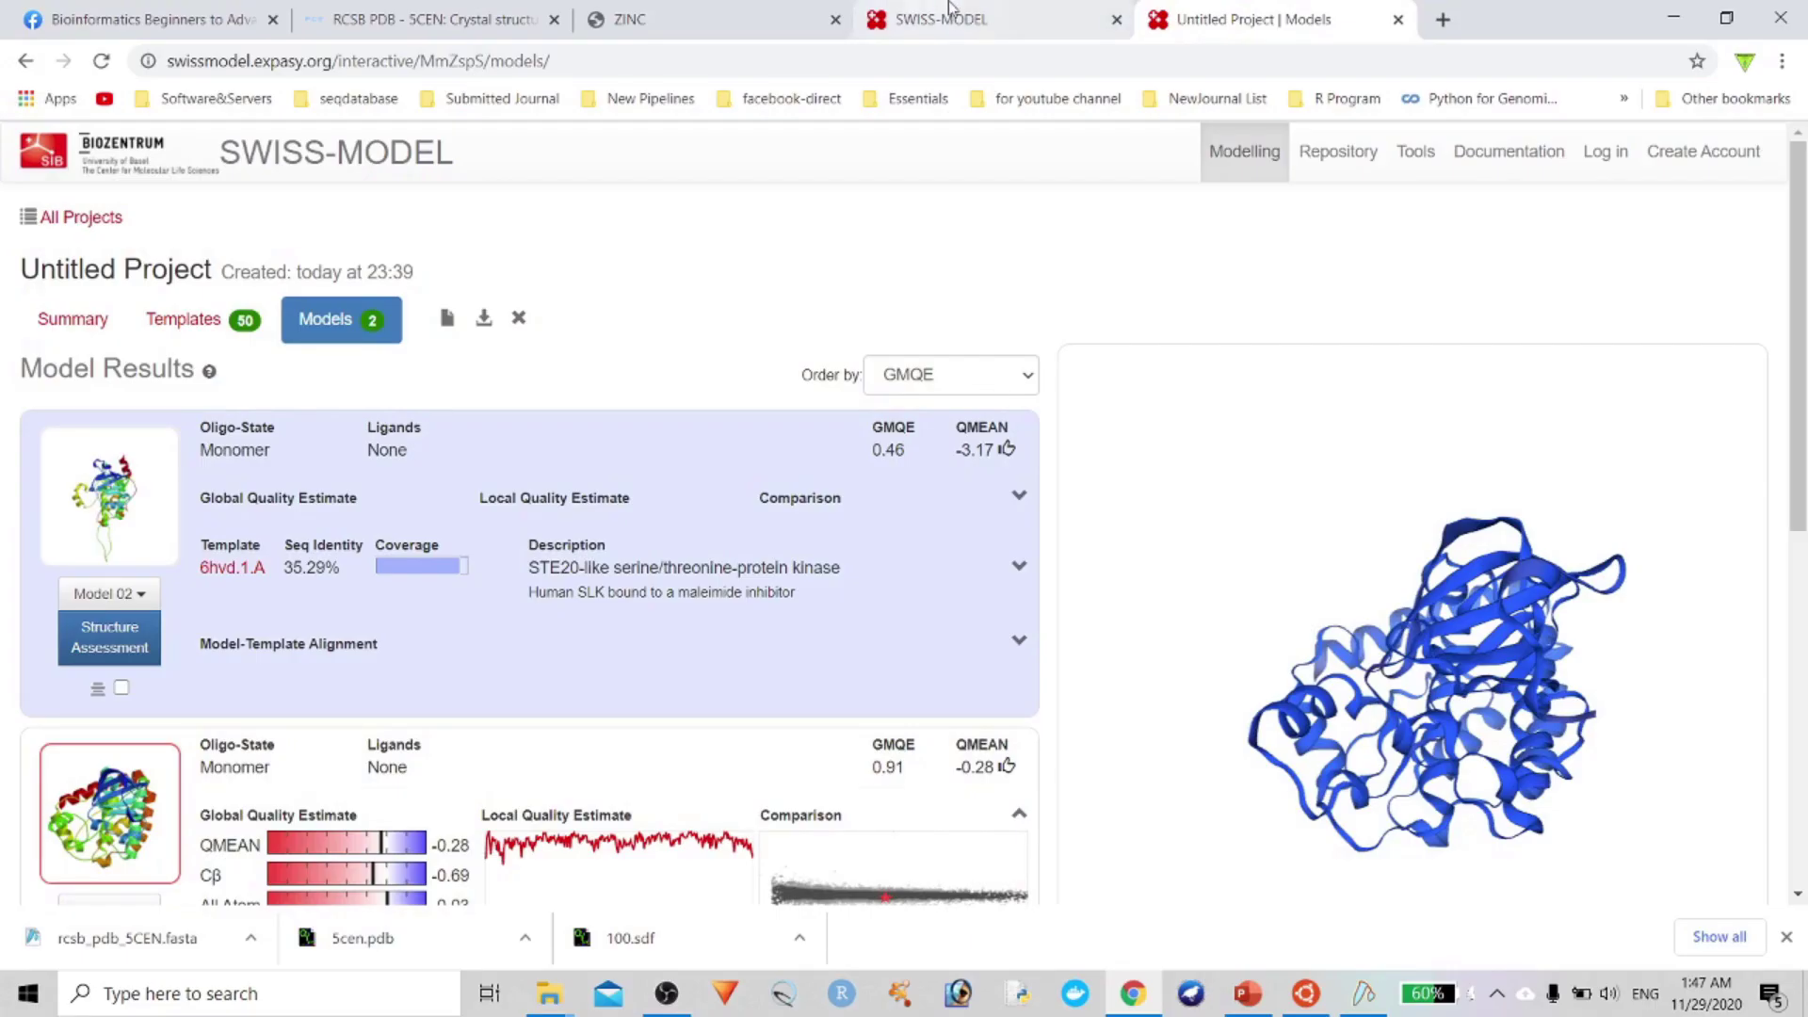
left_click(942, 14)
Start a new SWISS-MODEL modelling project and focus its Target Sequence box
scroll(638, 521, "up", 4)
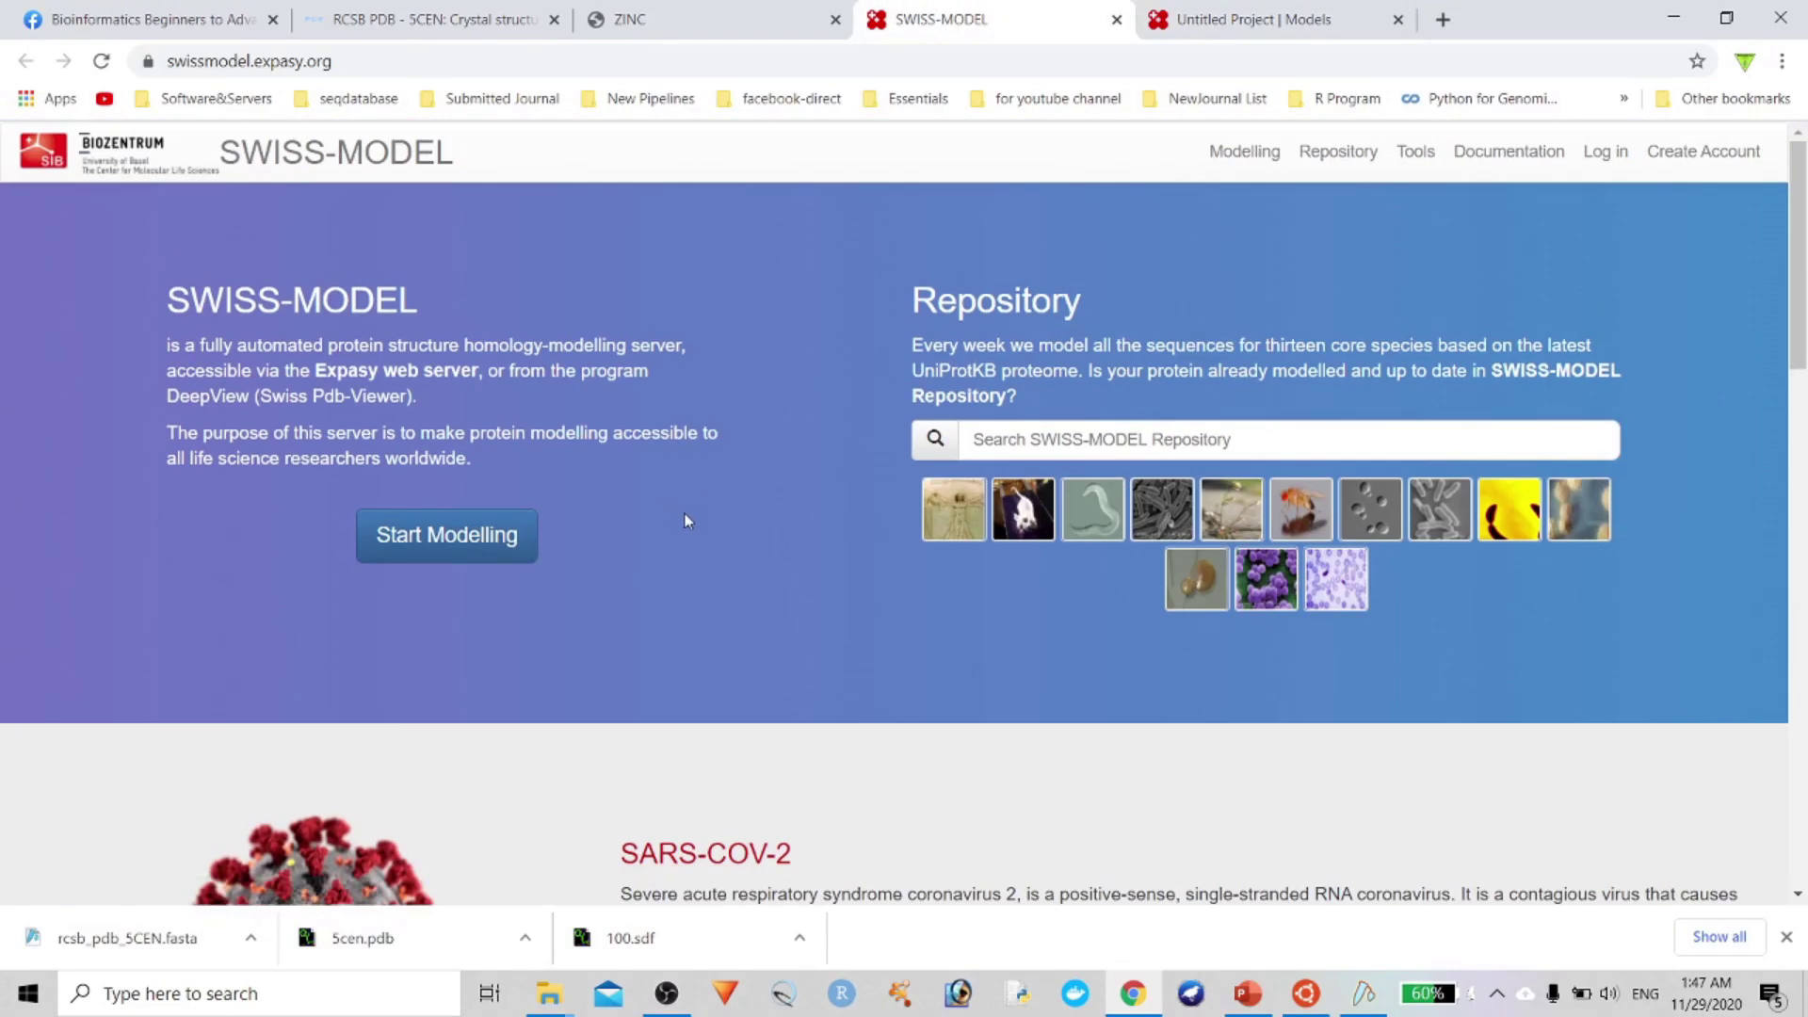
left_click(443, 546)
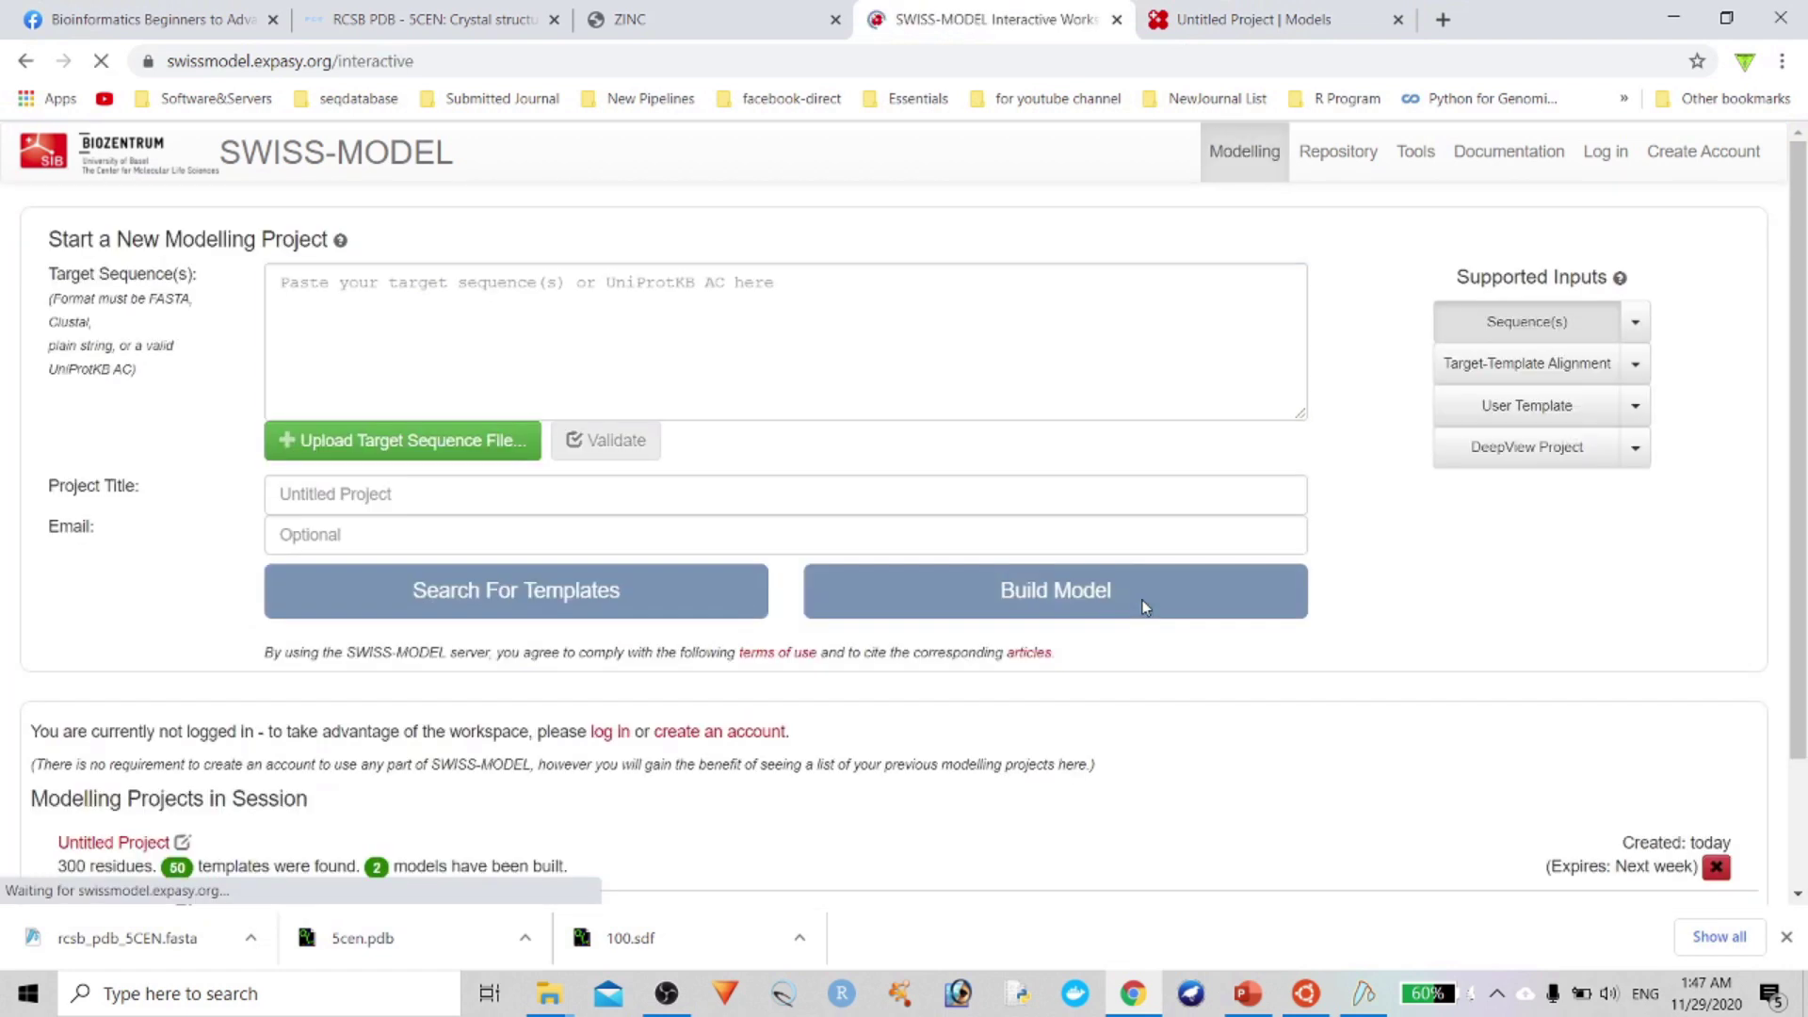
left_click(578, 309)
right_click(531, 284)
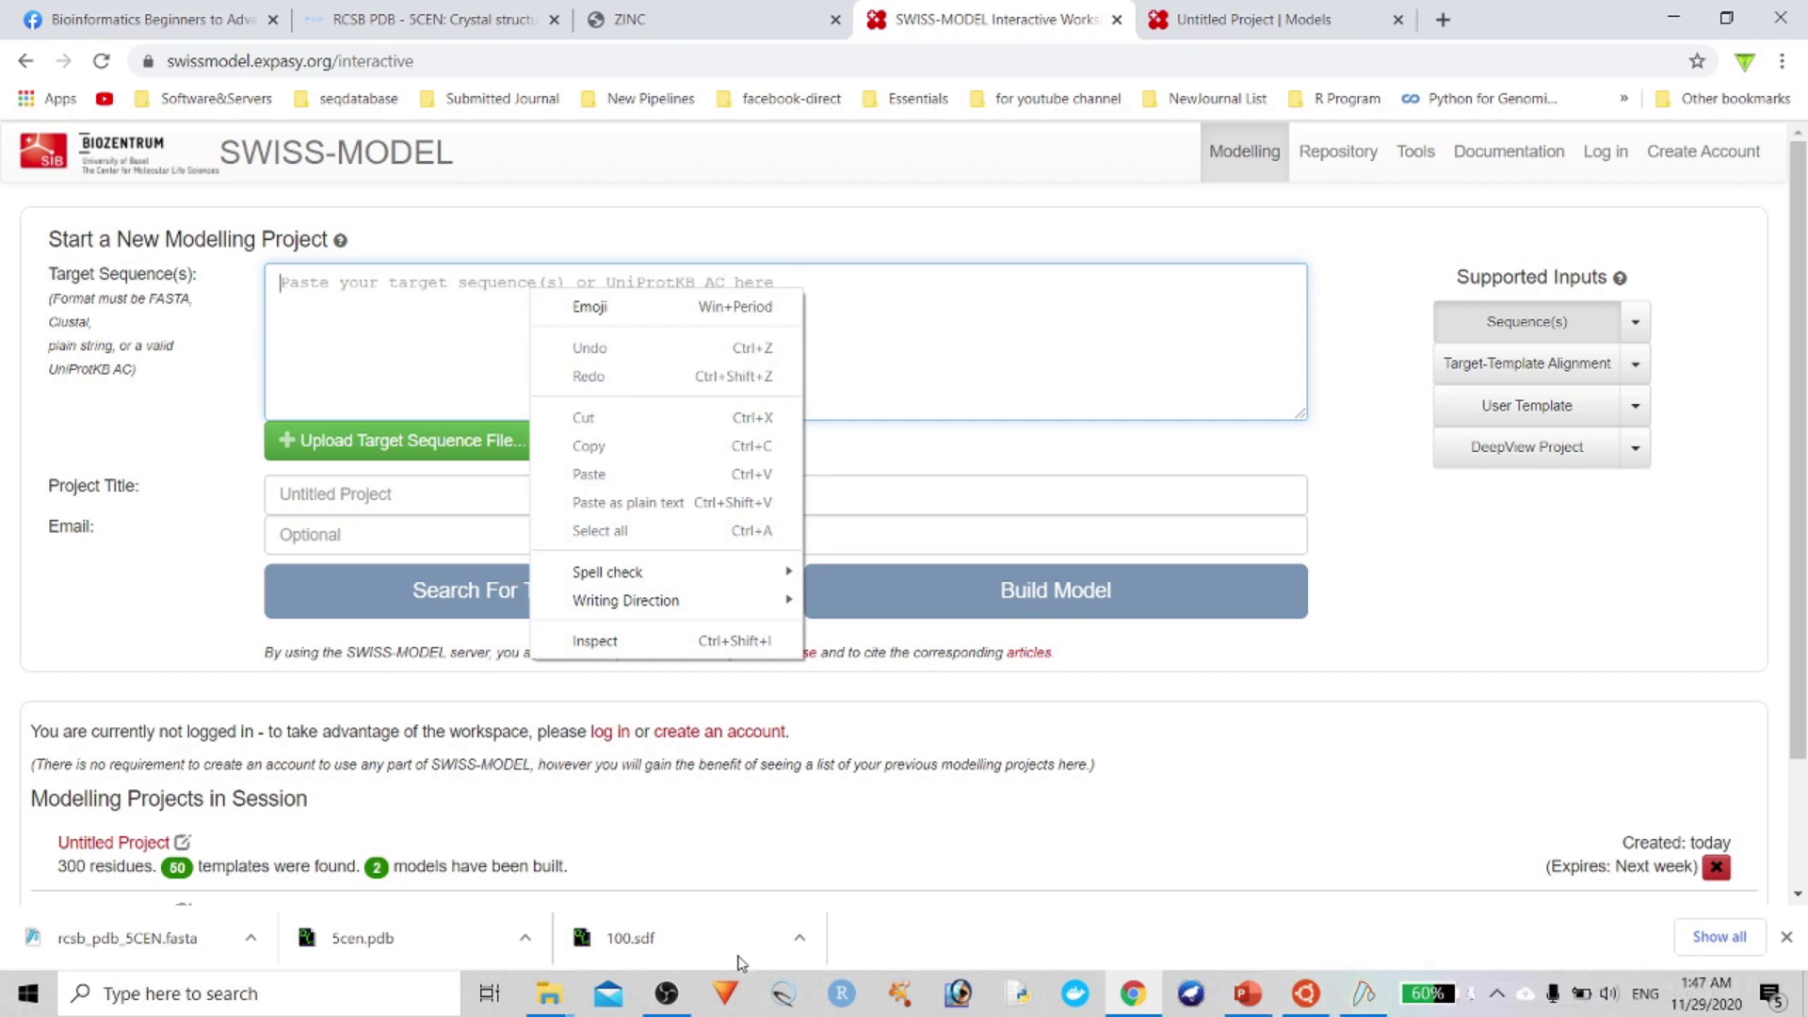
Find the downloaded rcsb_pdb_5CEN FASTA file and open it in Notepad
left_click(250, 937)
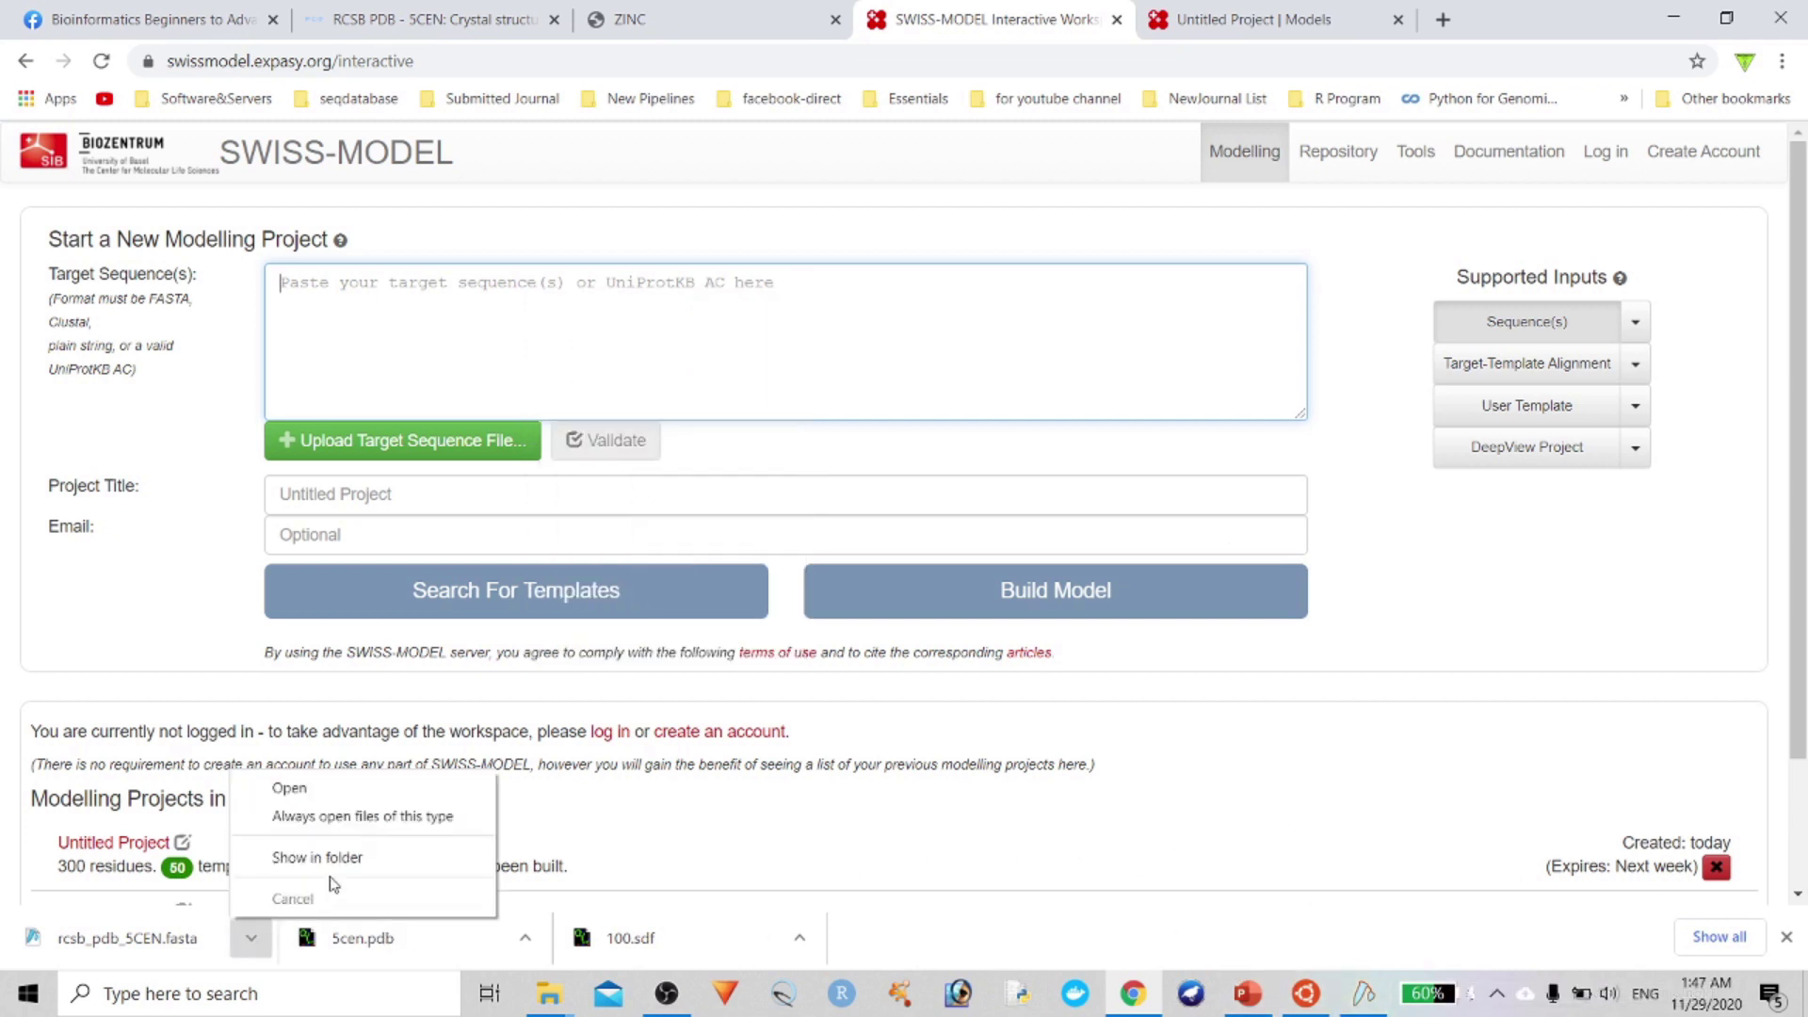
left_click(568, 10)
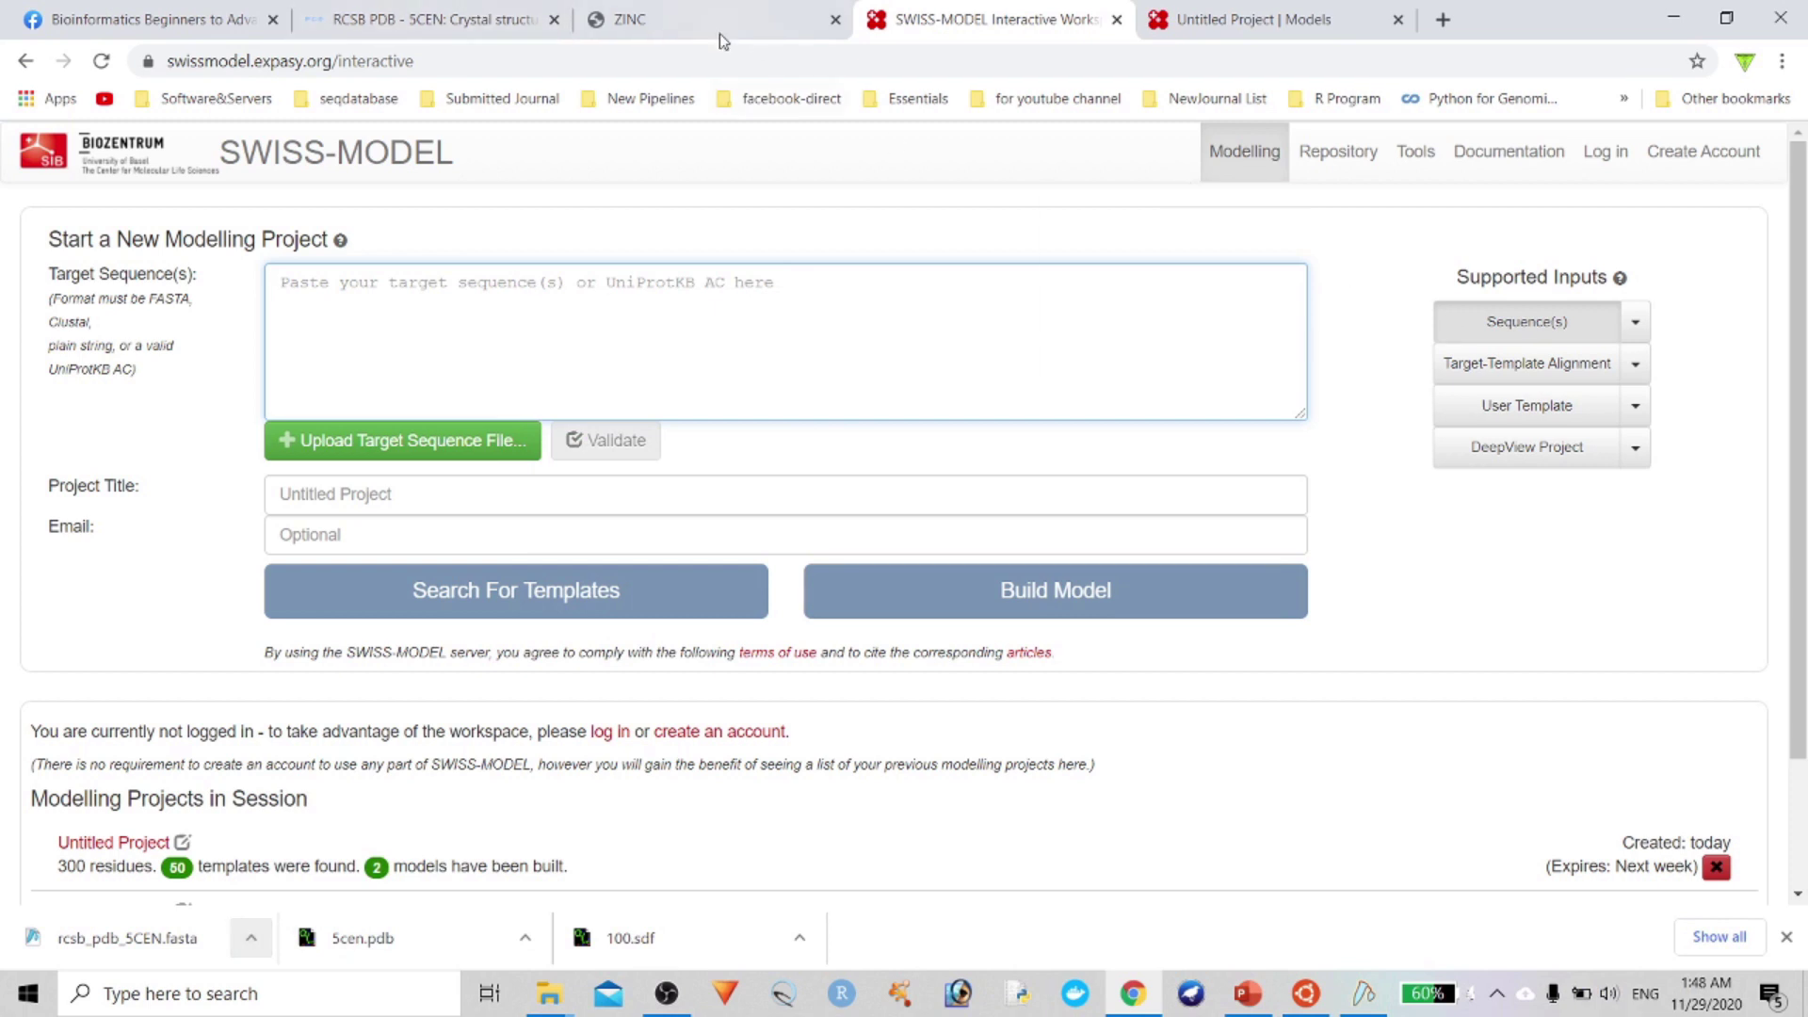
left_click(450, 13)
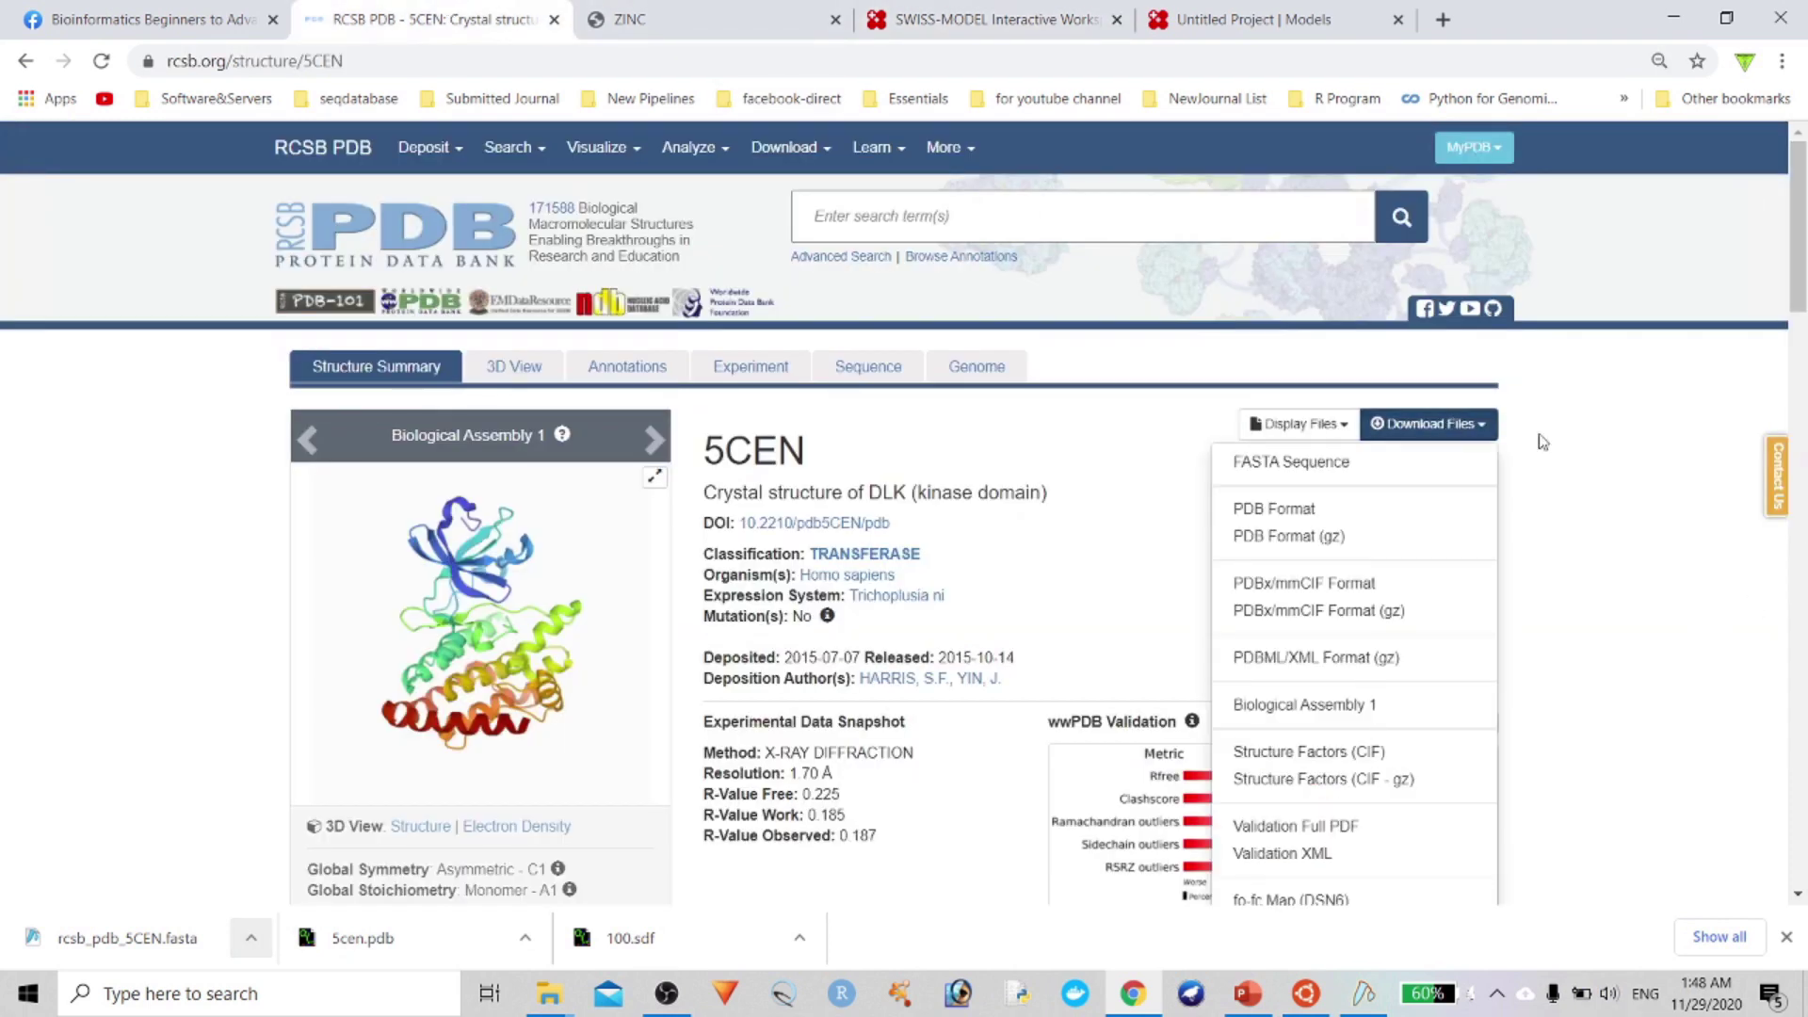
left_click(1469, 424)
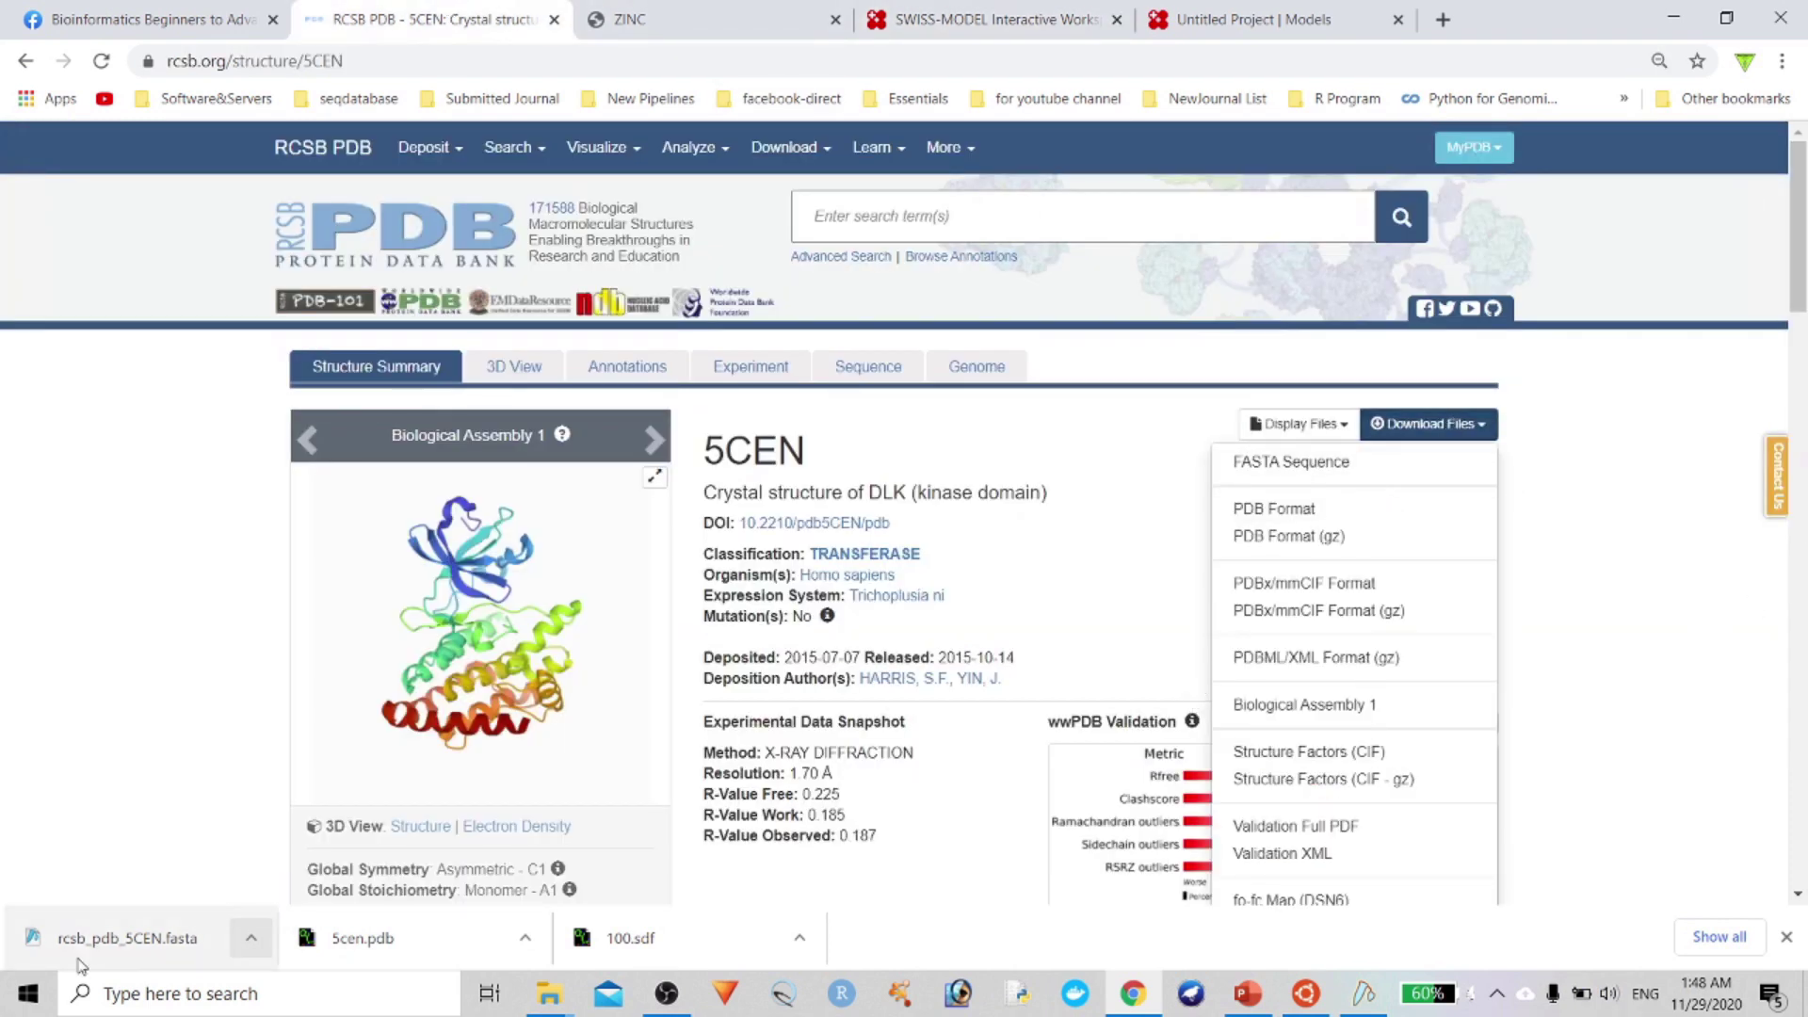
left_click(250, 938)
left_click(338, 871)
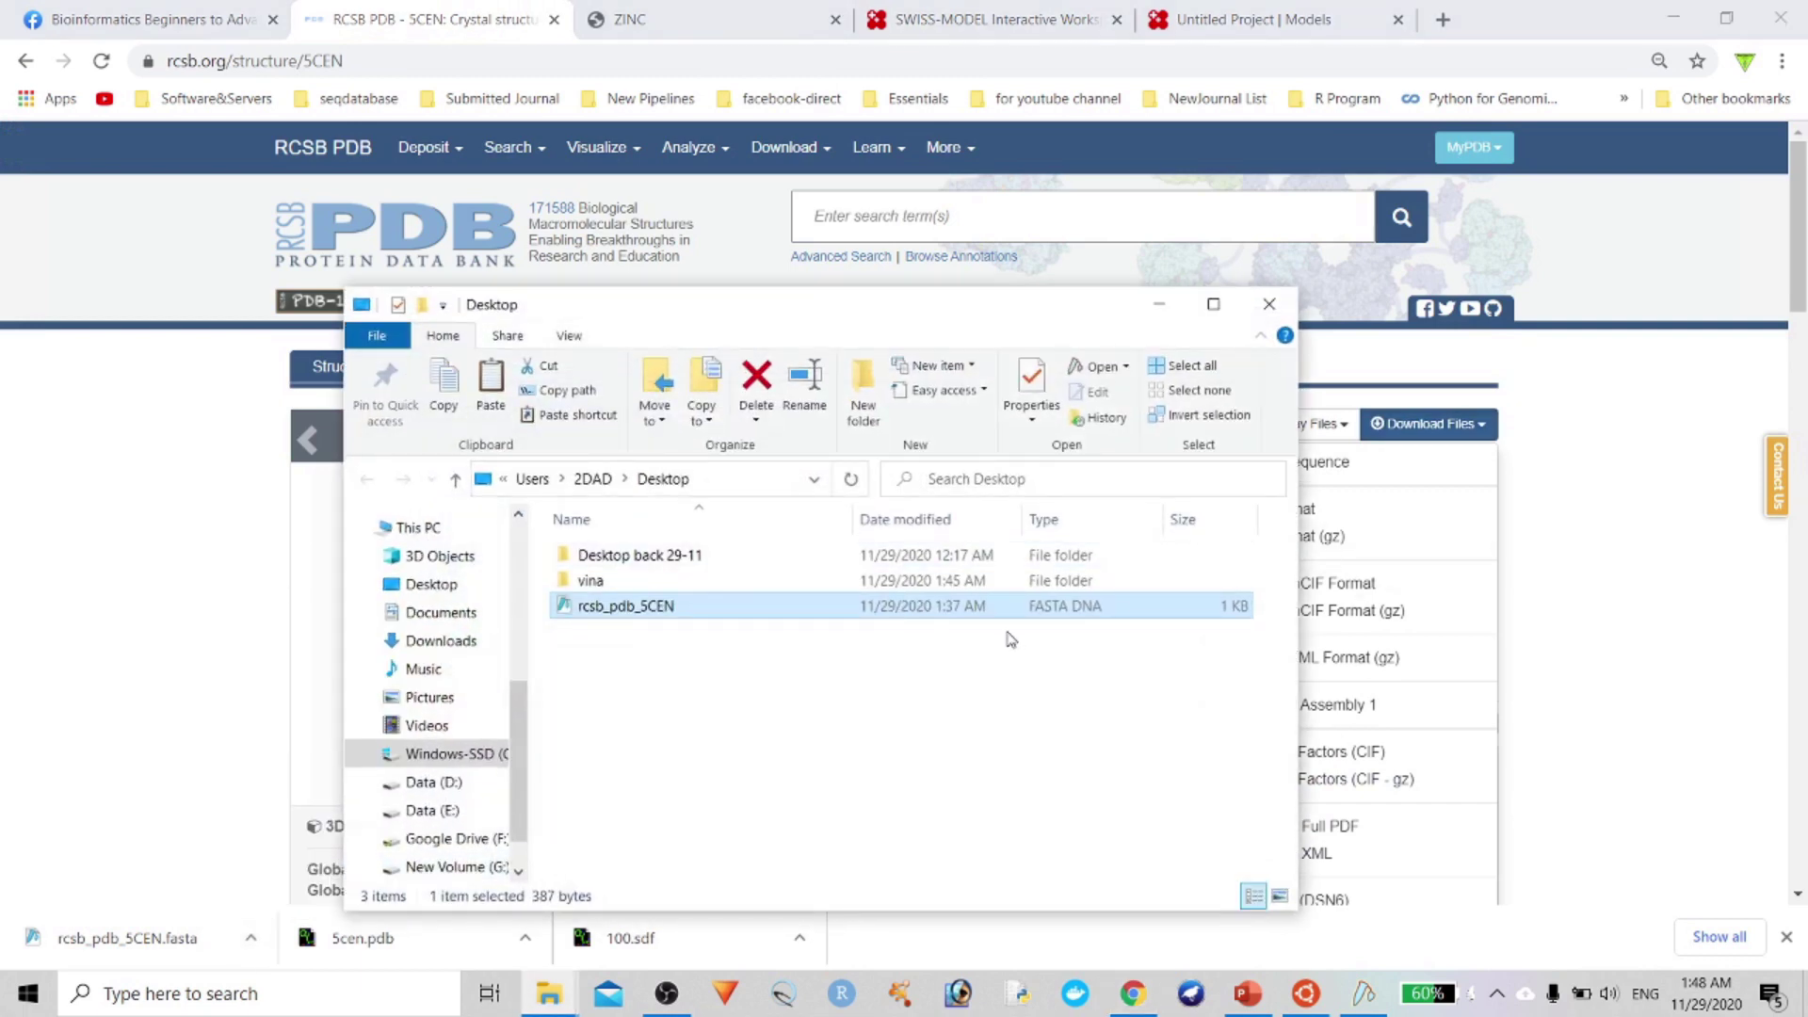
right_click(1017, 613)
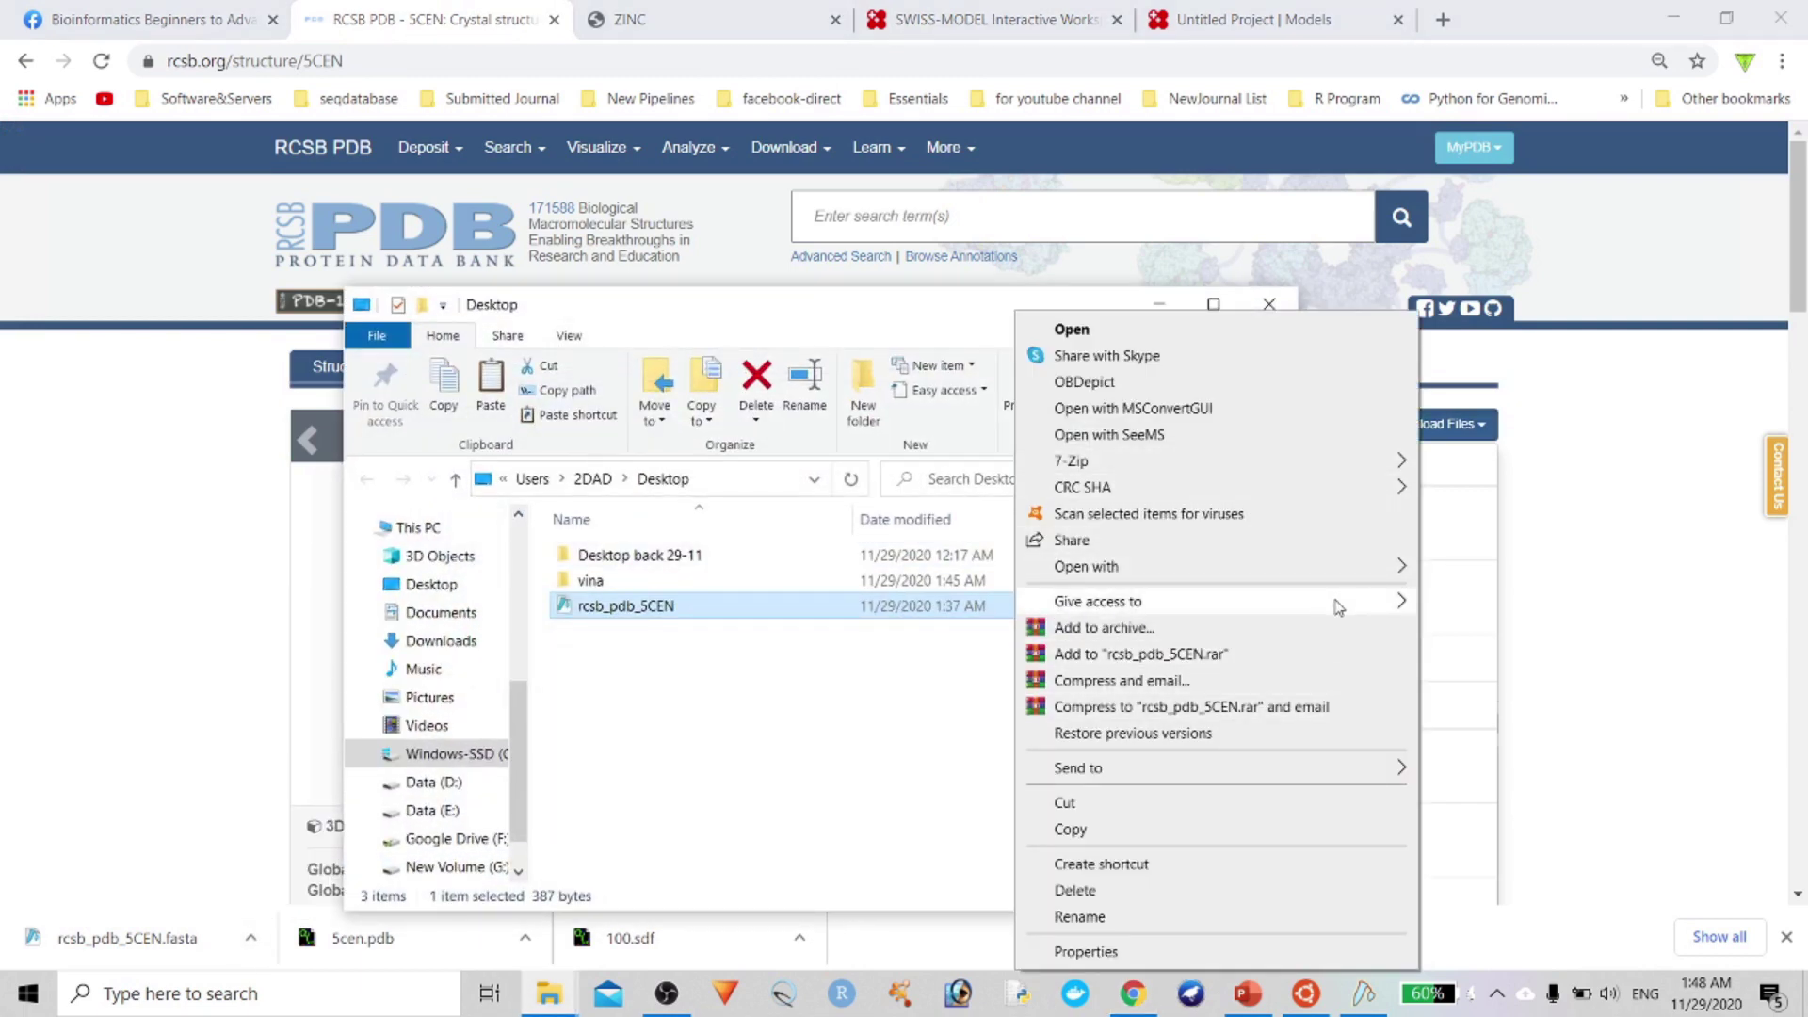
mouse_move(1351, 574)
left_click(1477, 571)
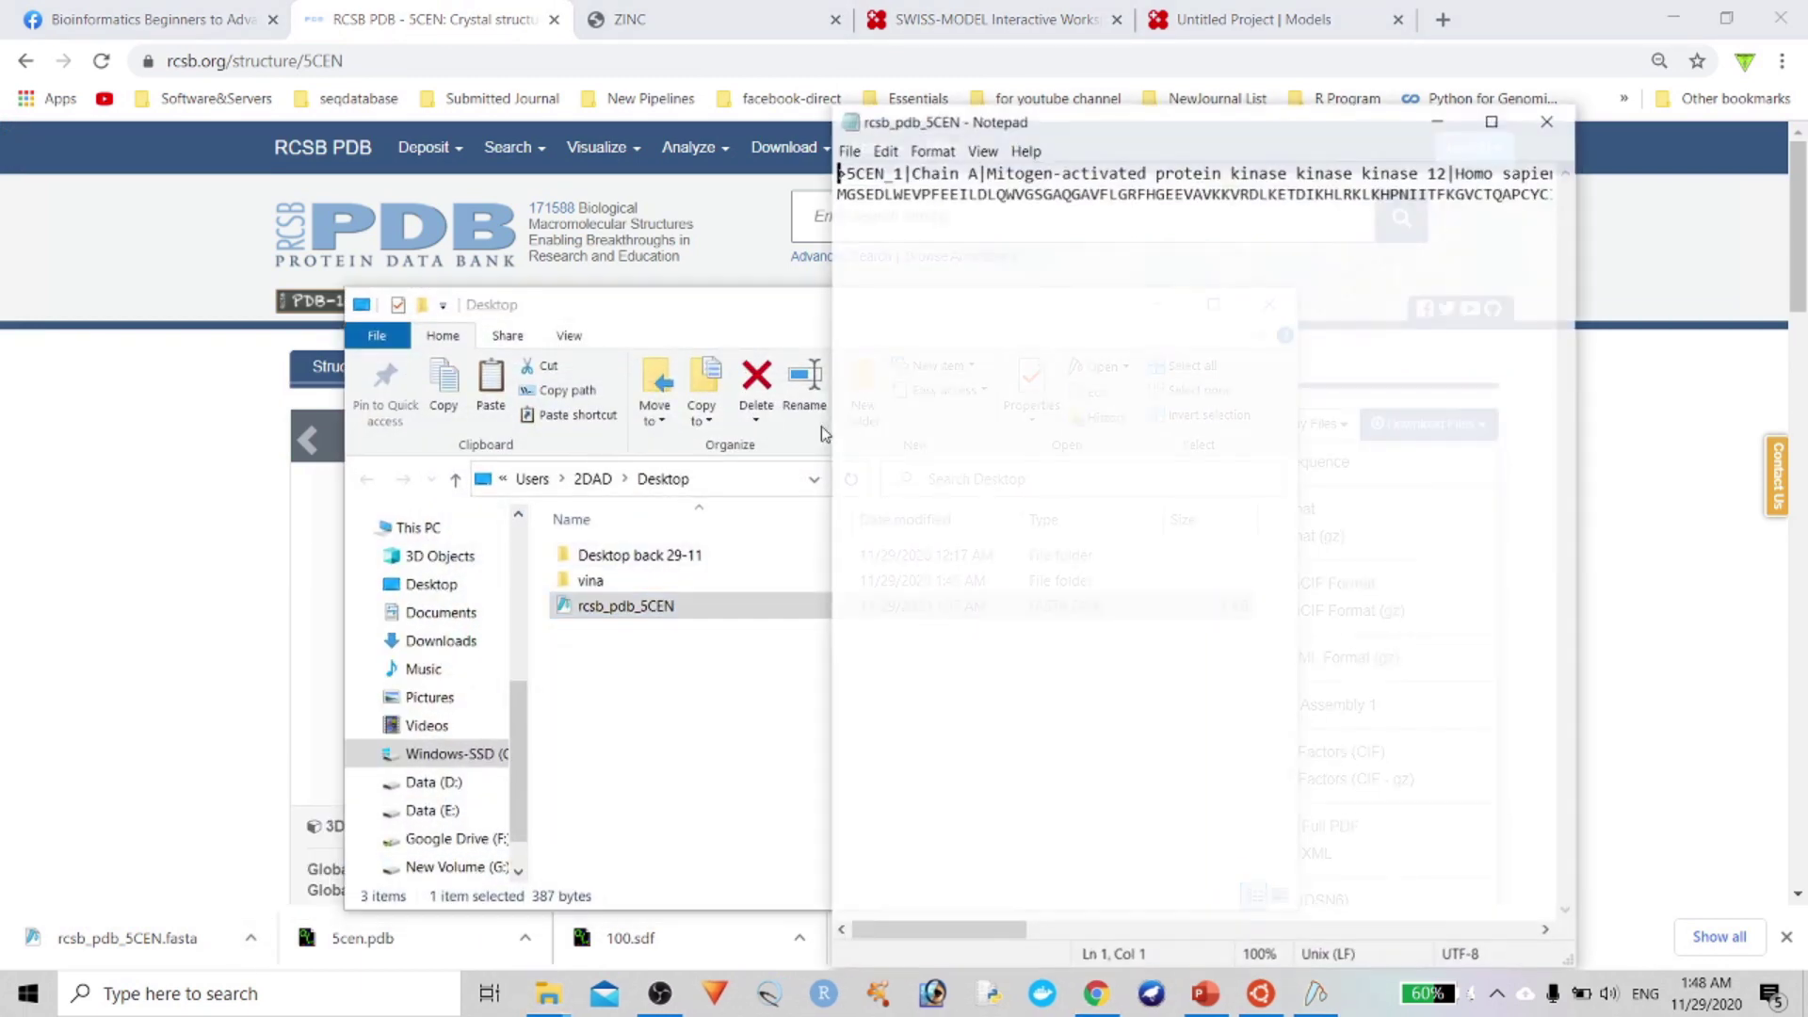
Copy the 5CEN sequence line and paste it as the SWISS-MODEL target sequence
left_click_drag(839, 195, 1656, 209)
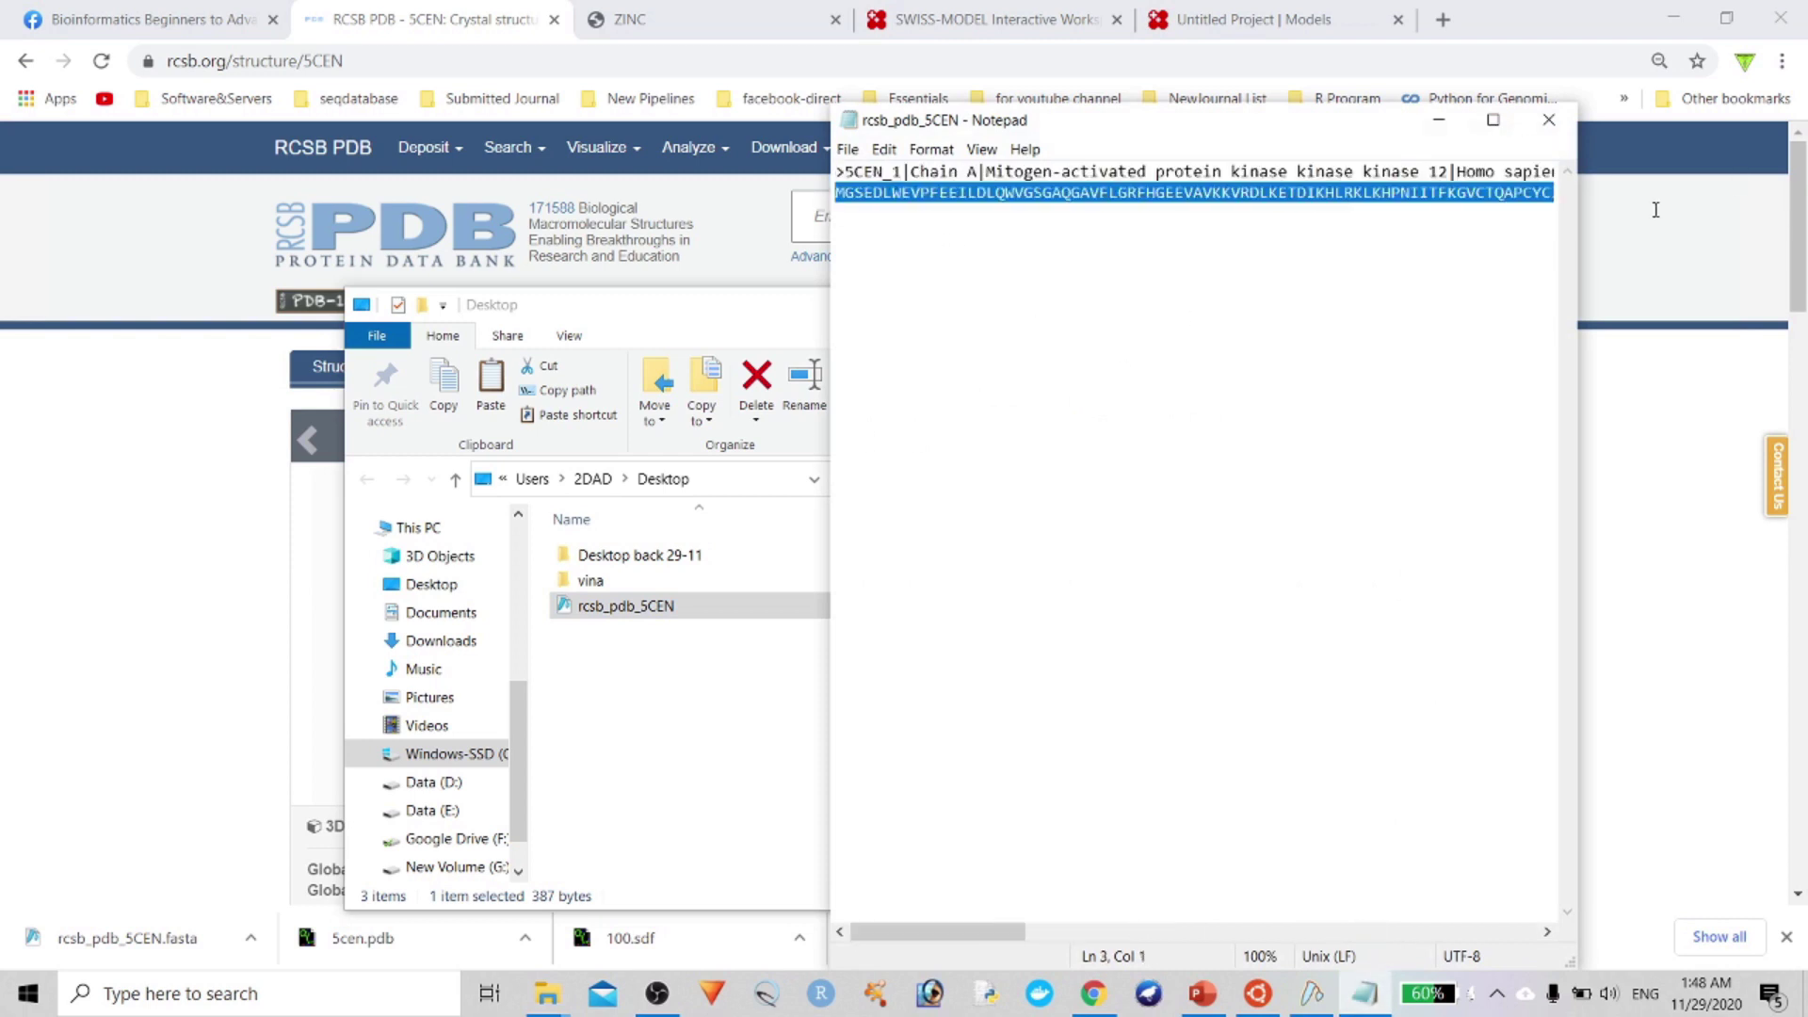
left_click(1258, 15)
left_click(1036, 14)
left_click(660, 358)
key("ctrl+v")
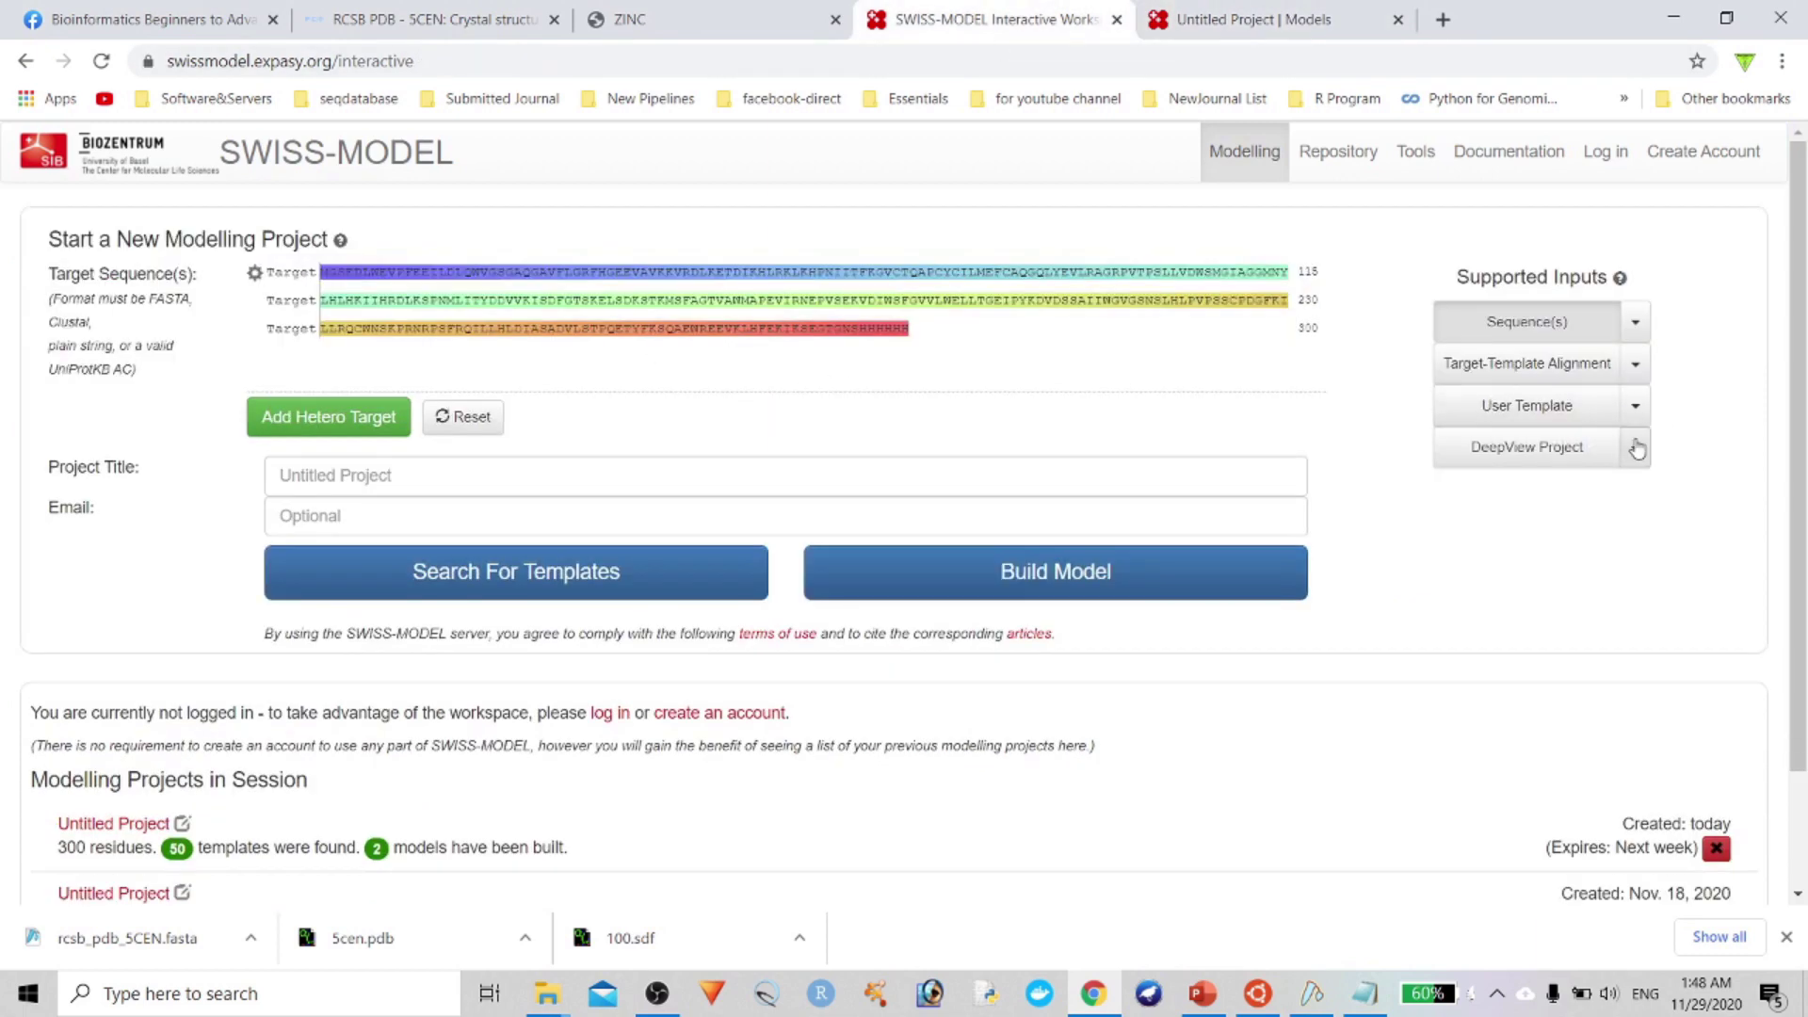
Compare the Model 02 and Model 01 template alignments against the 5CEN entry
left_click(1384, 14)
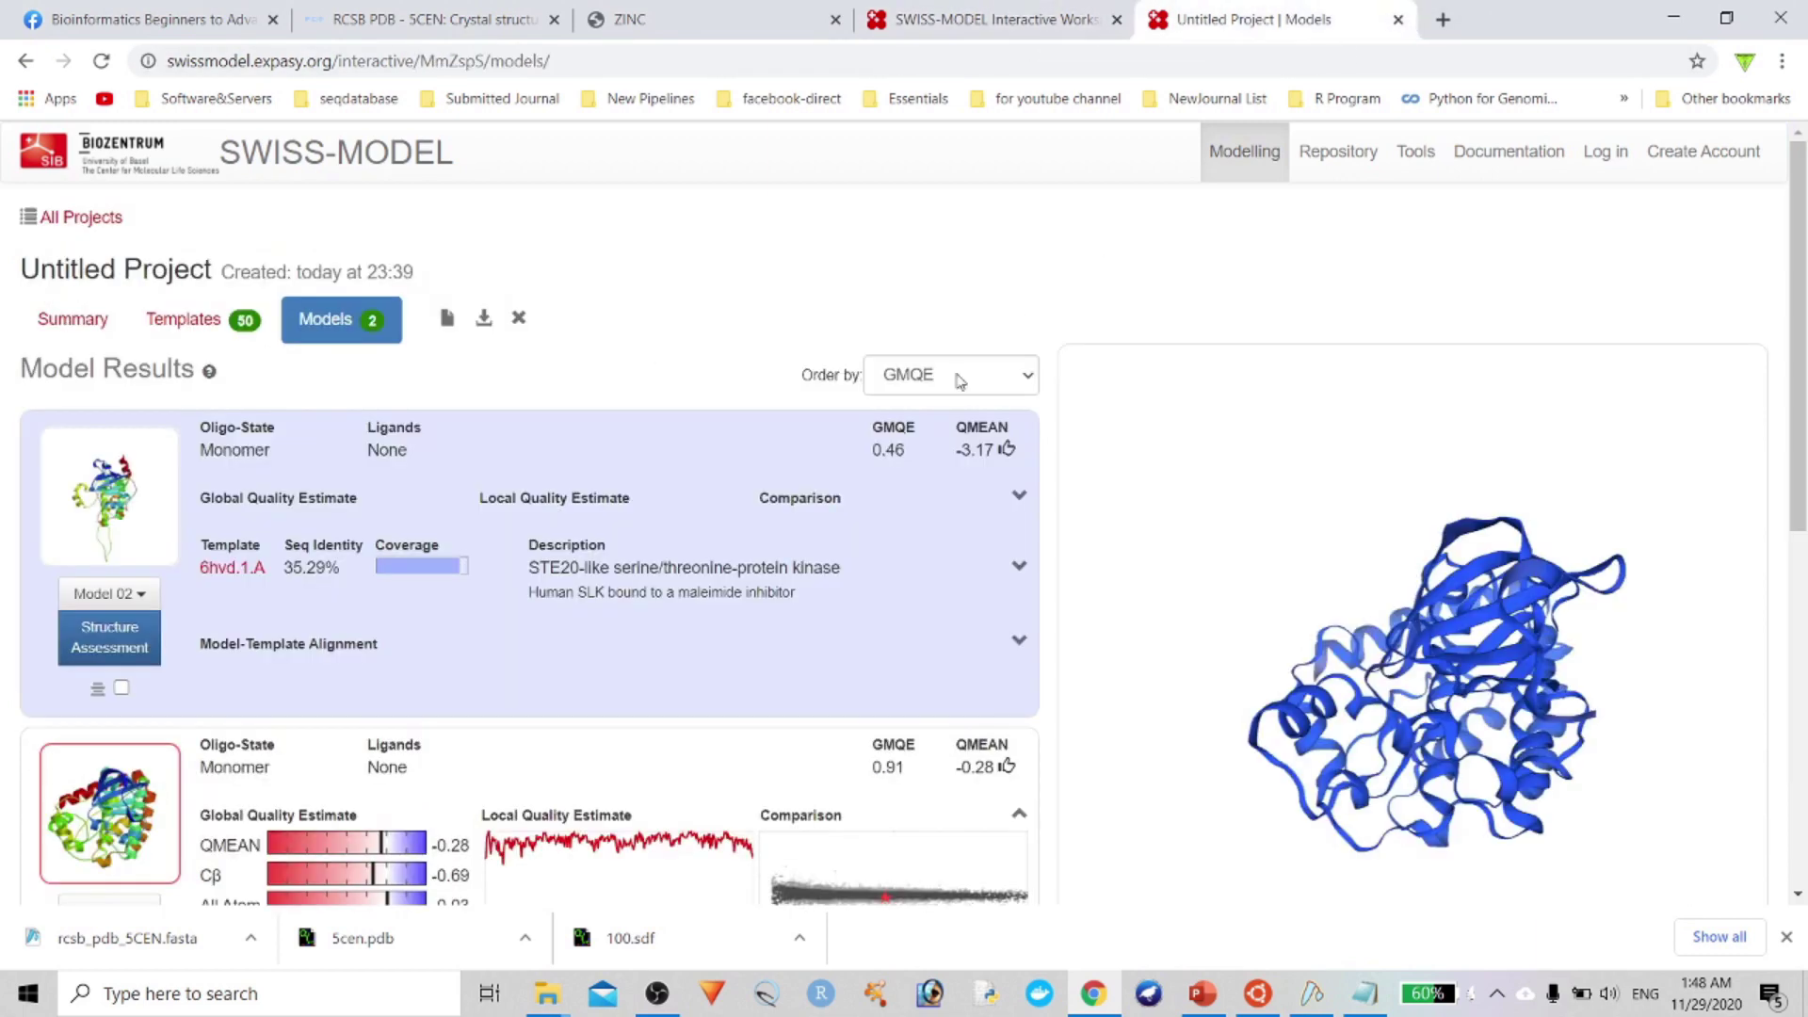
scroll(465, 443, "down", 8)
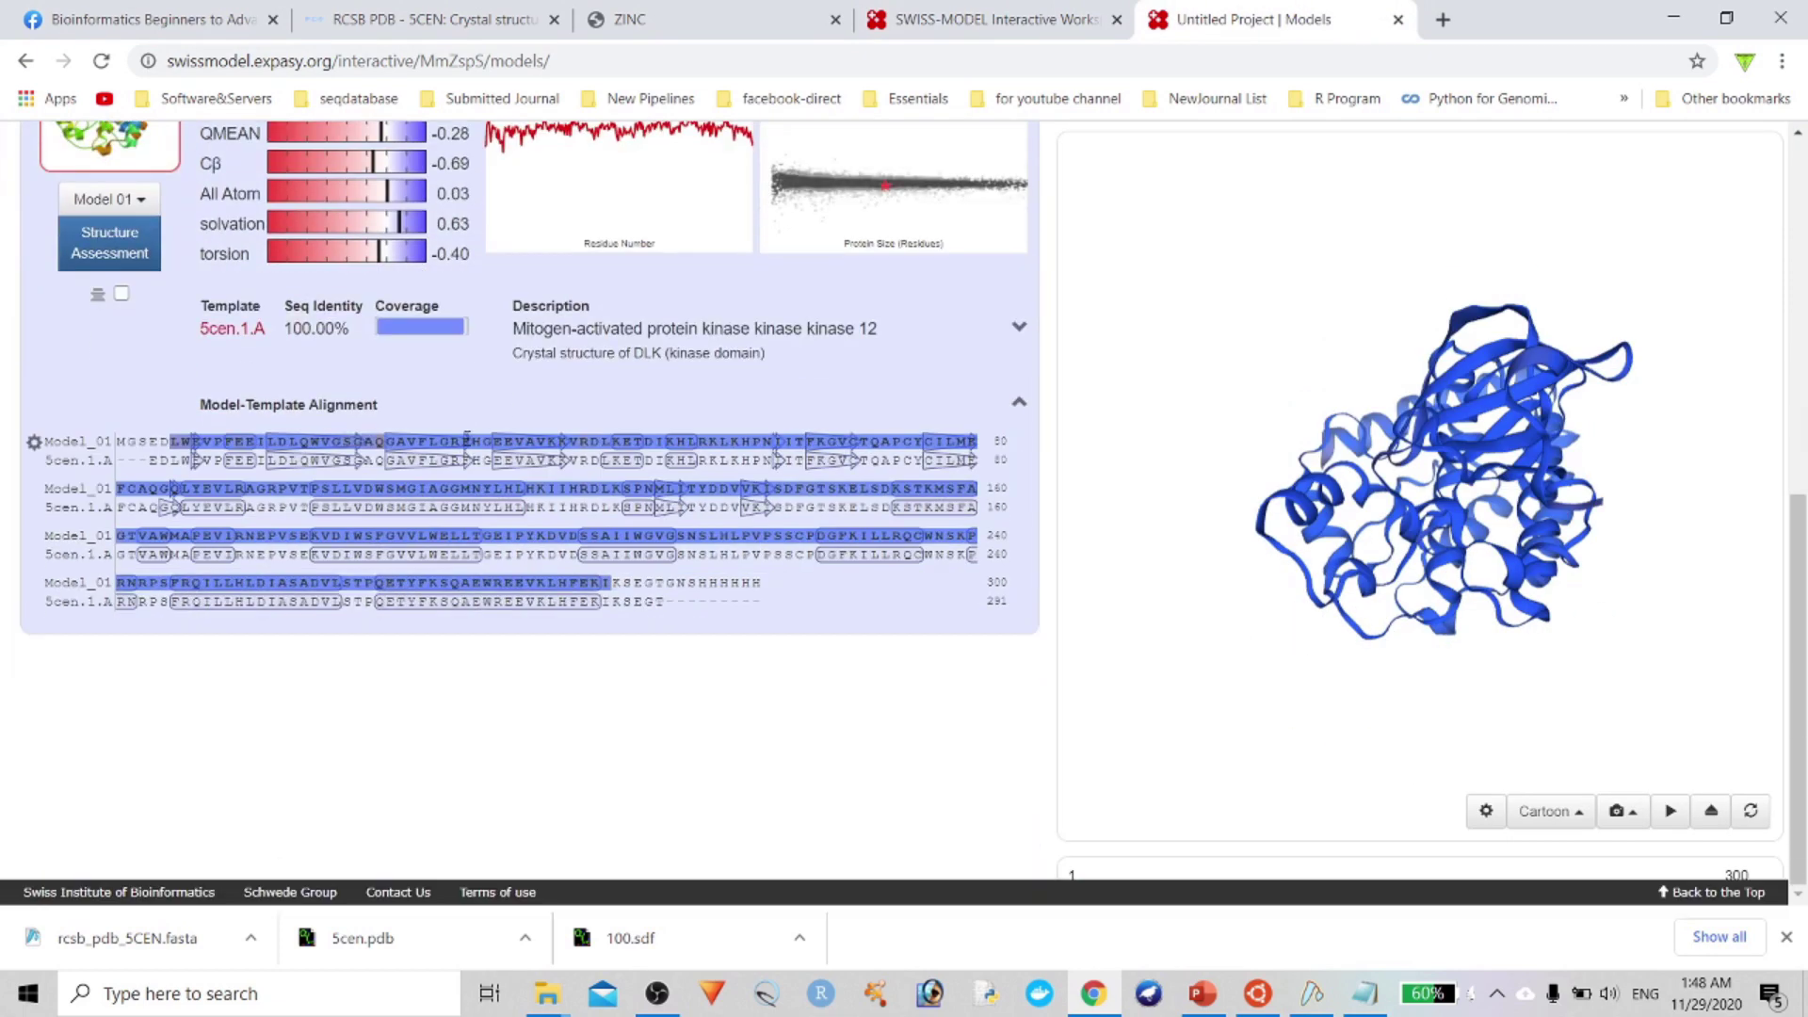
scroll(354, 557, "up", 6)
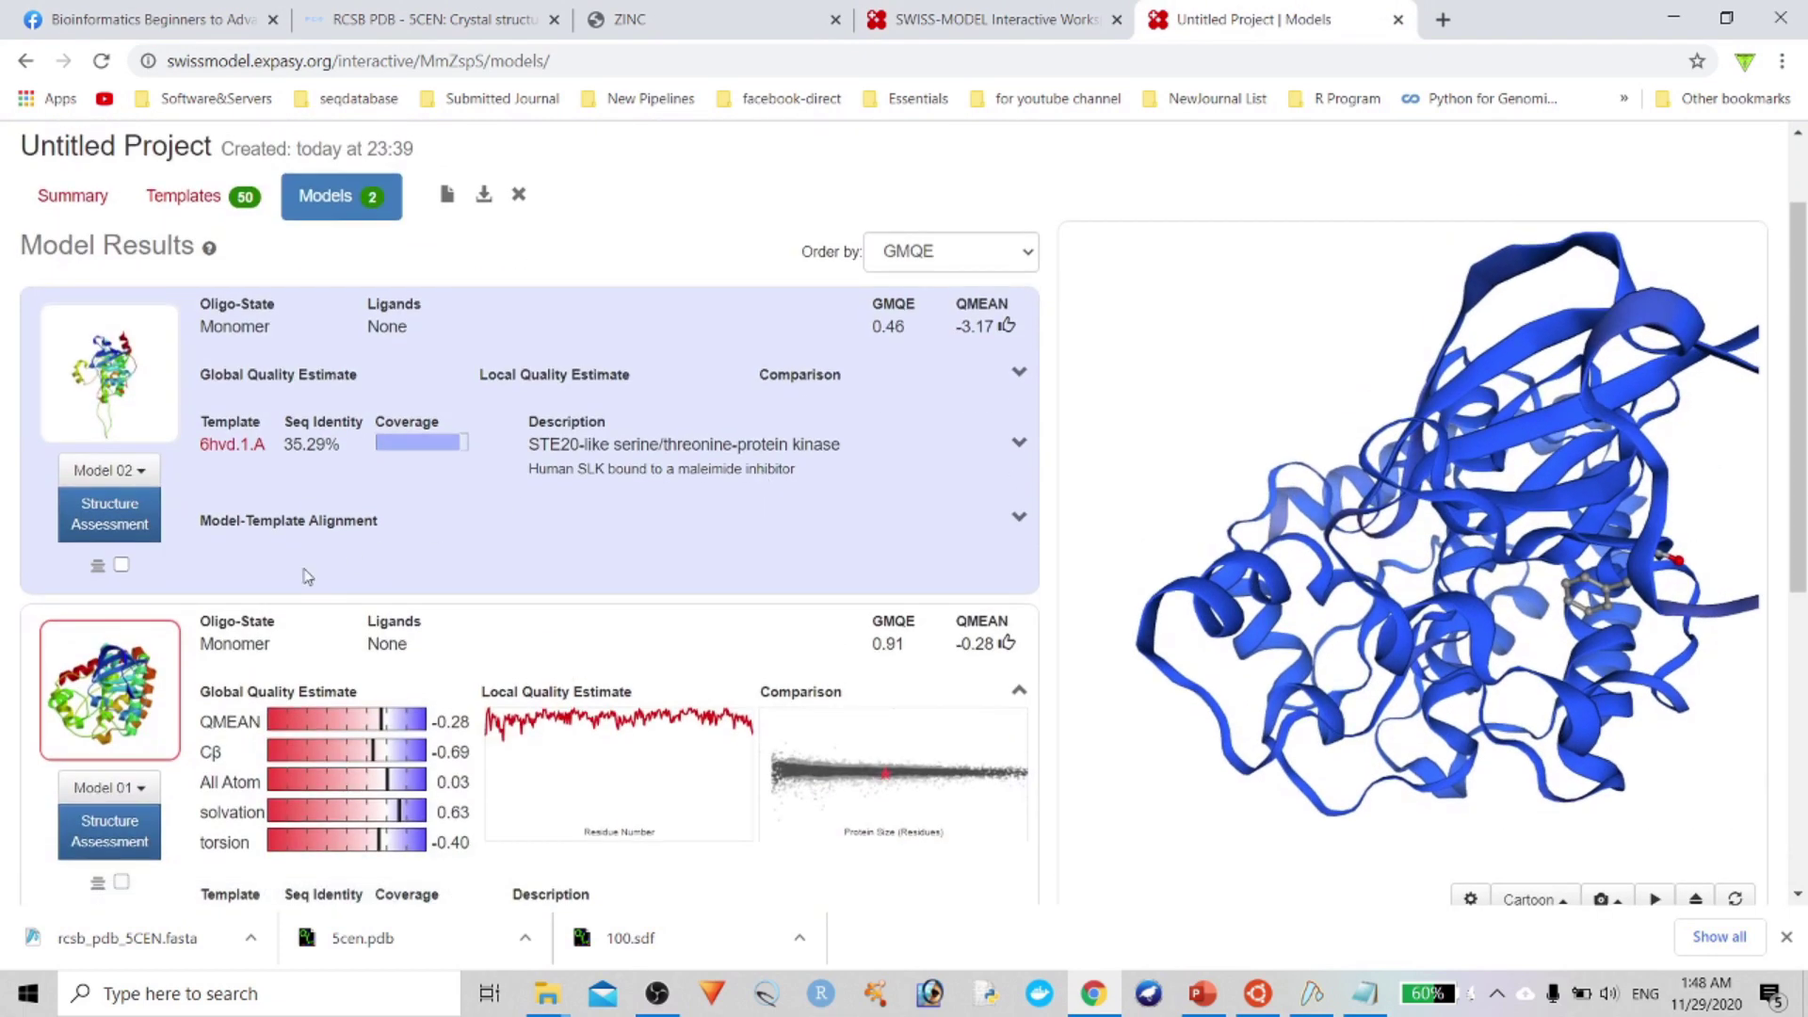
left_click(1019, 517)
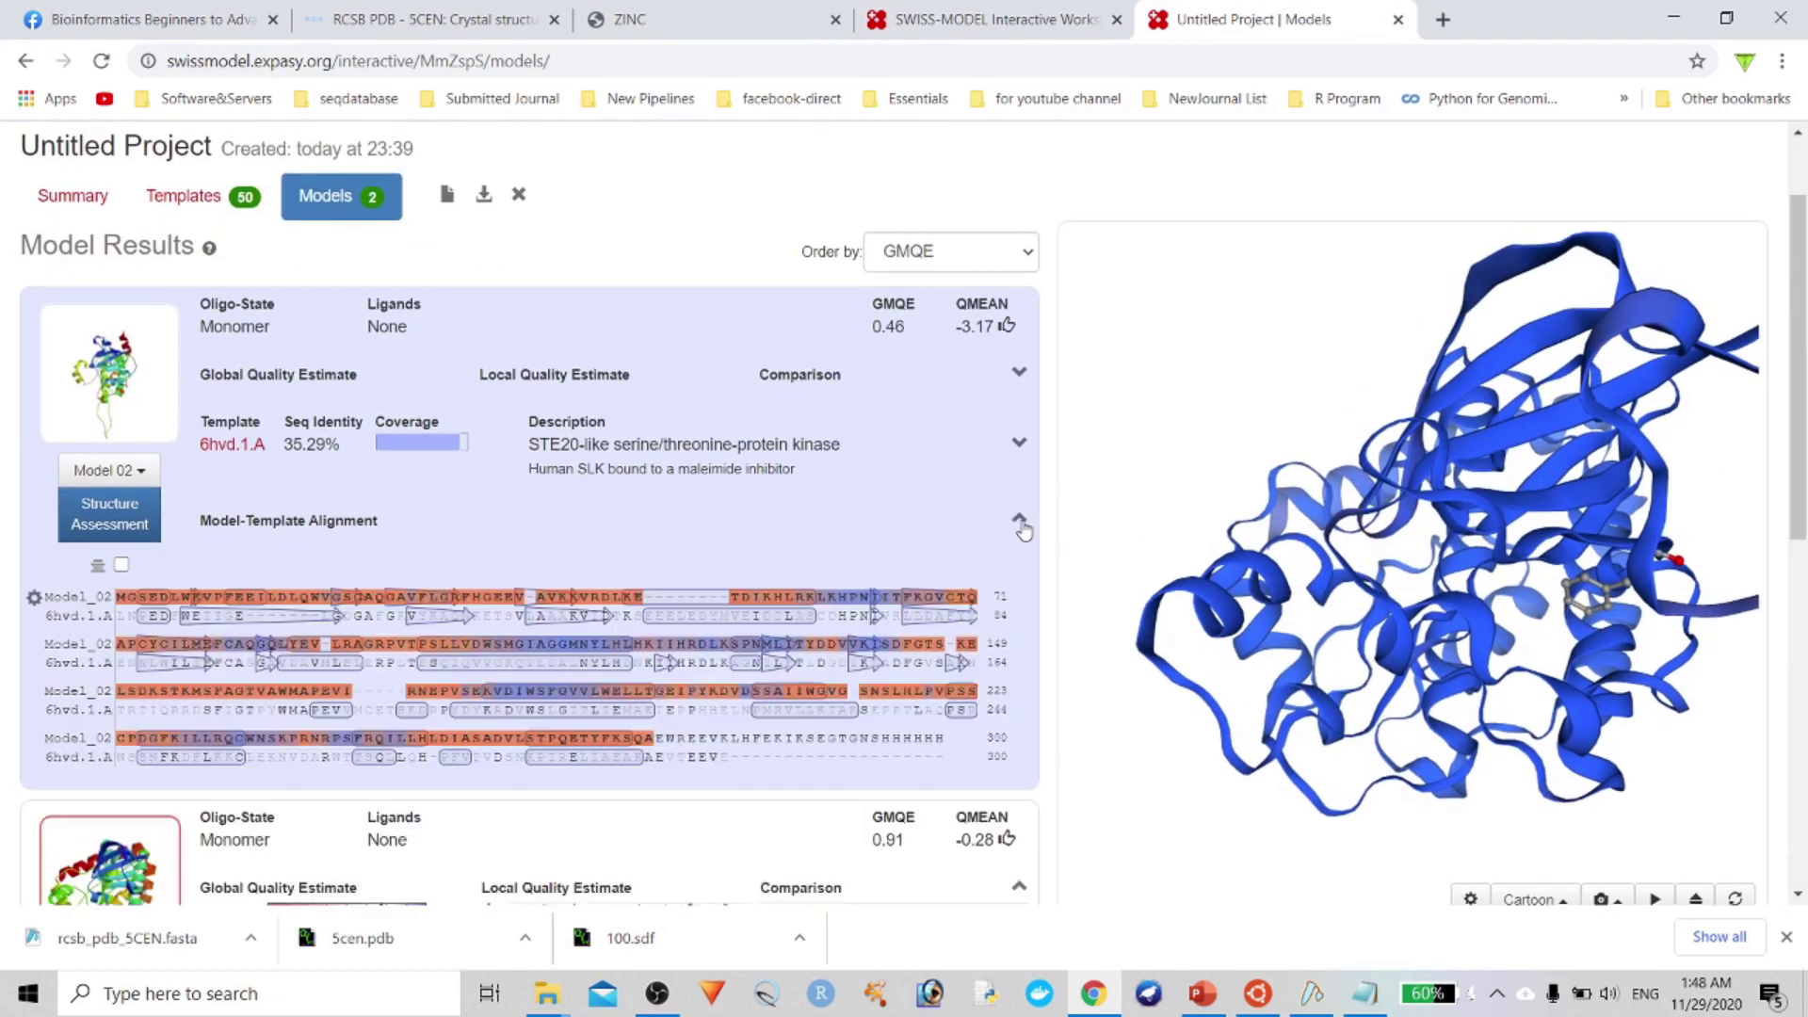
scroll(604, 657, "down", 2)
scroll(605, 657, "down", 1)
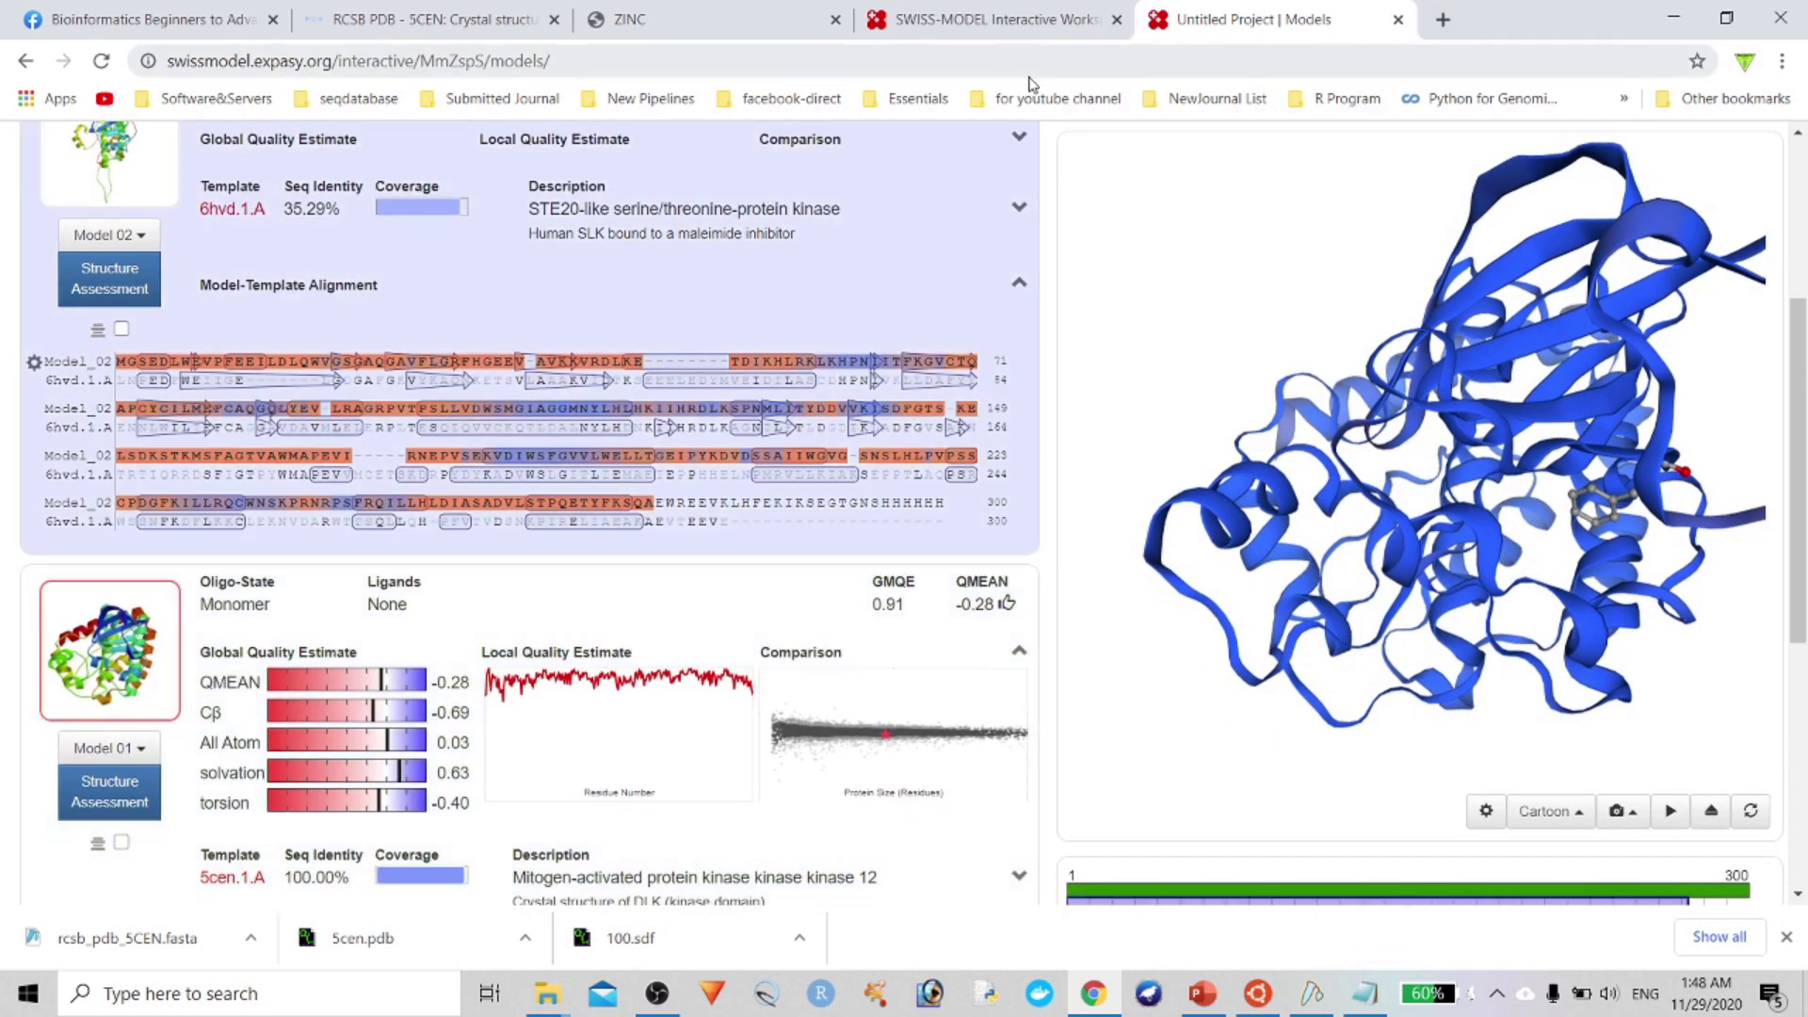
left_click(447, 17)
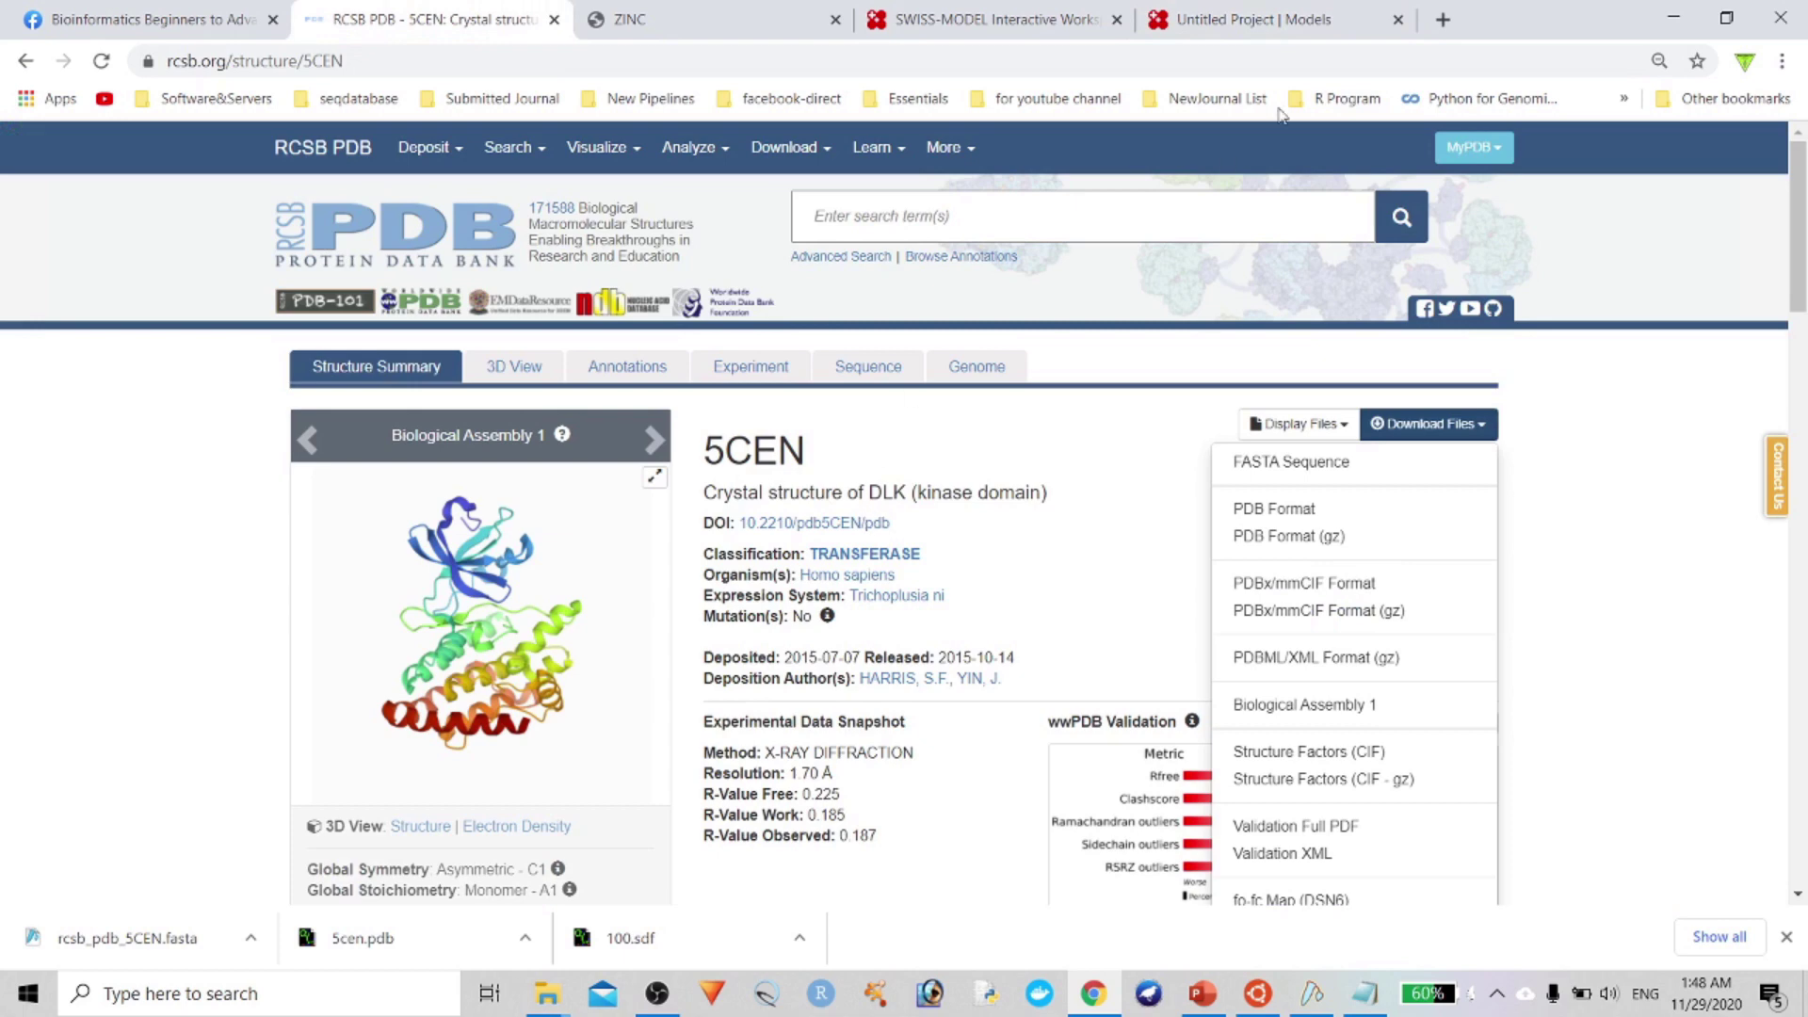
left_click(1277, 13)
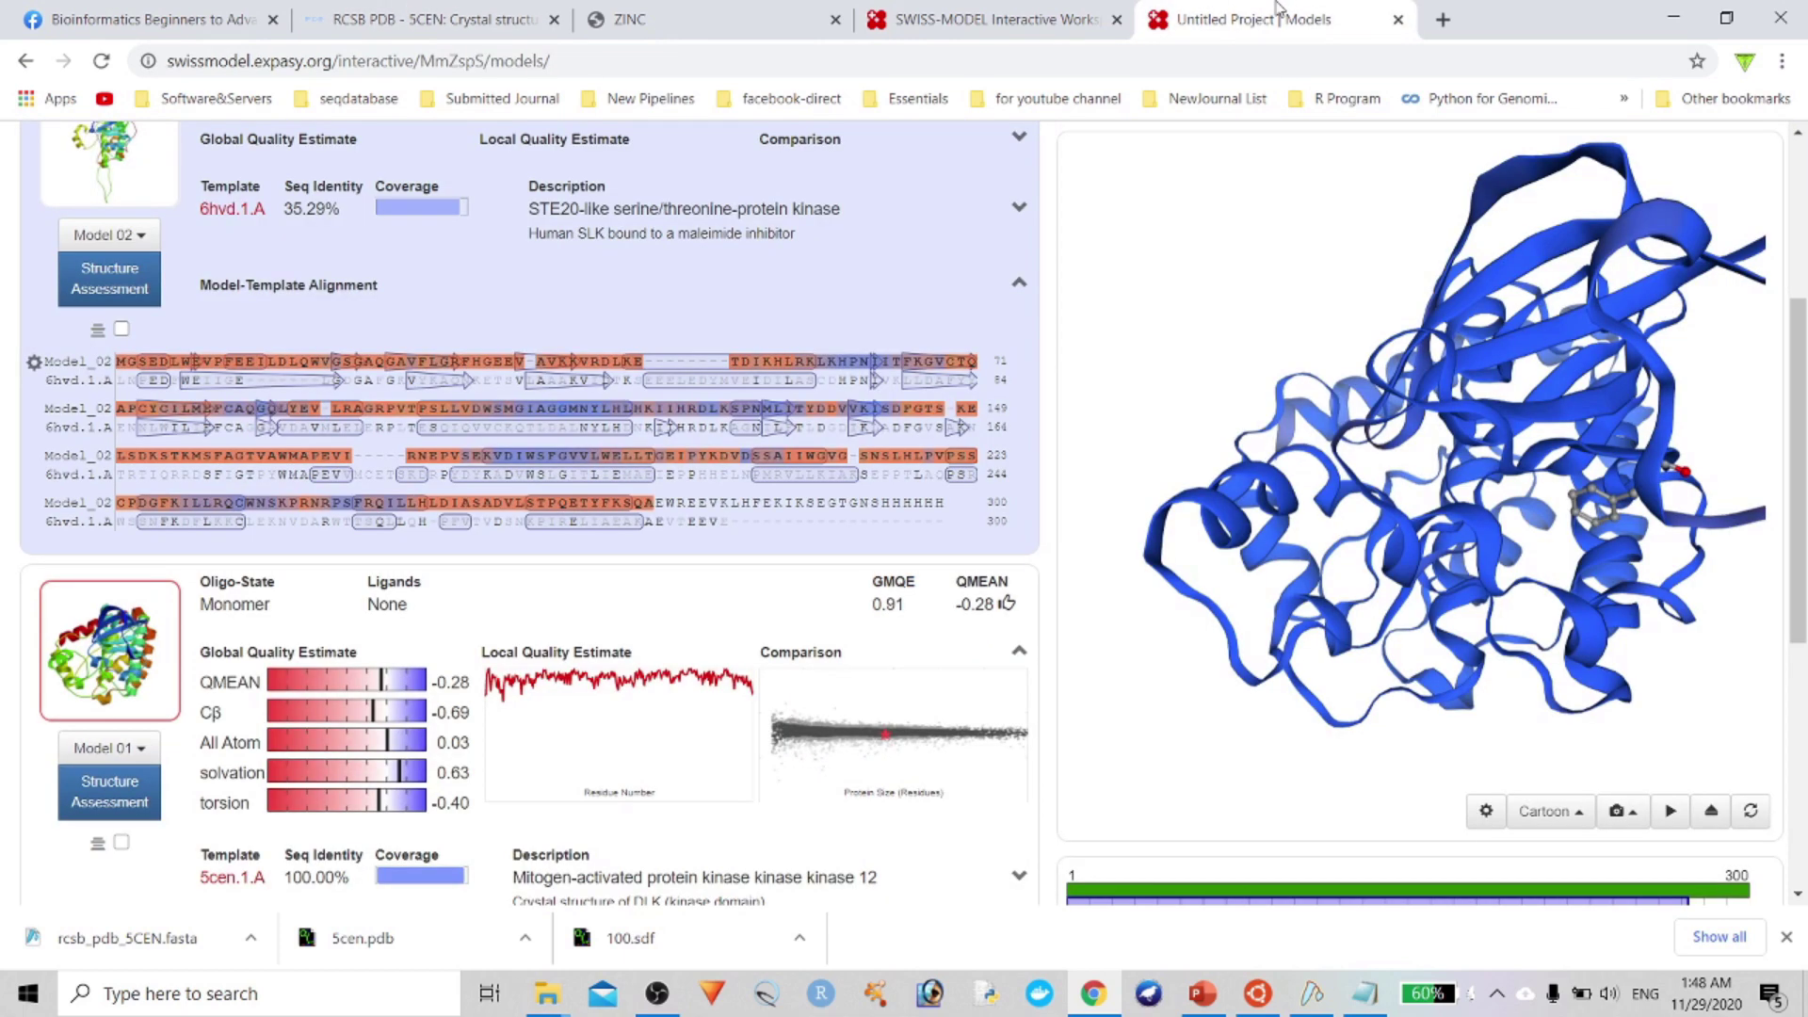
left_click(565, 715)
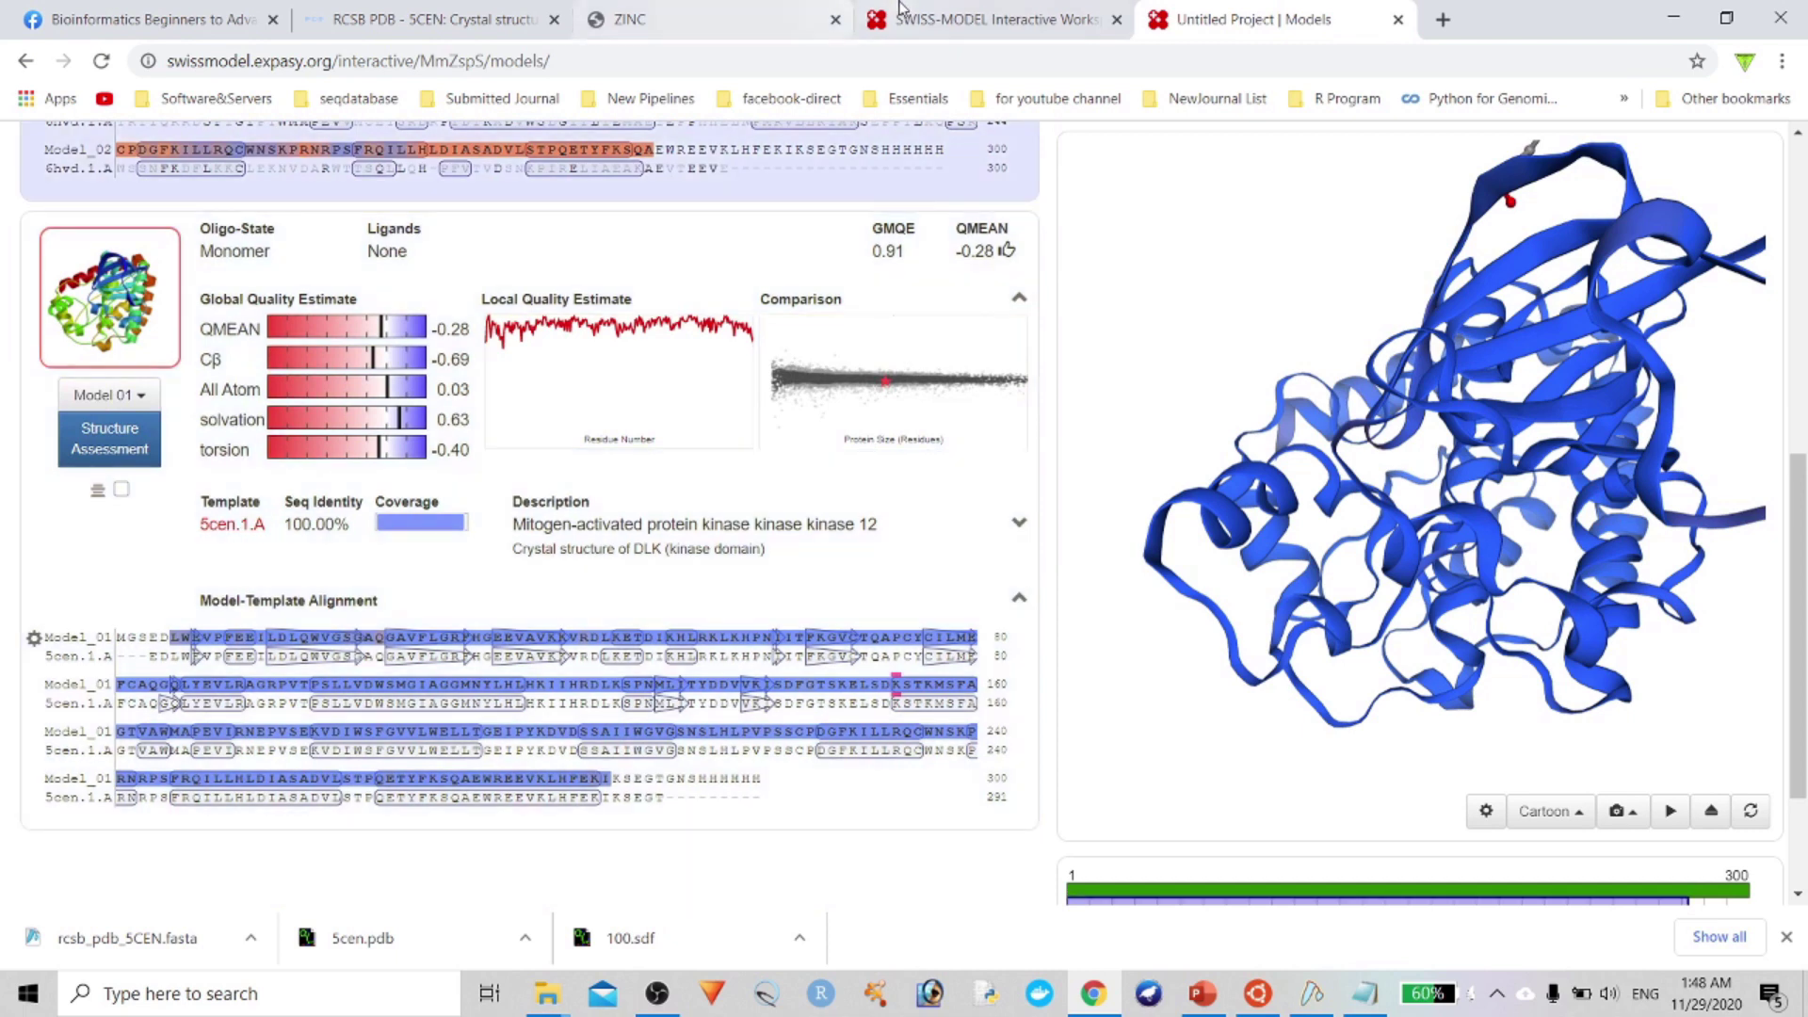
left_click(996, 19)
left_click(657, 8)
left_click(434, 18)
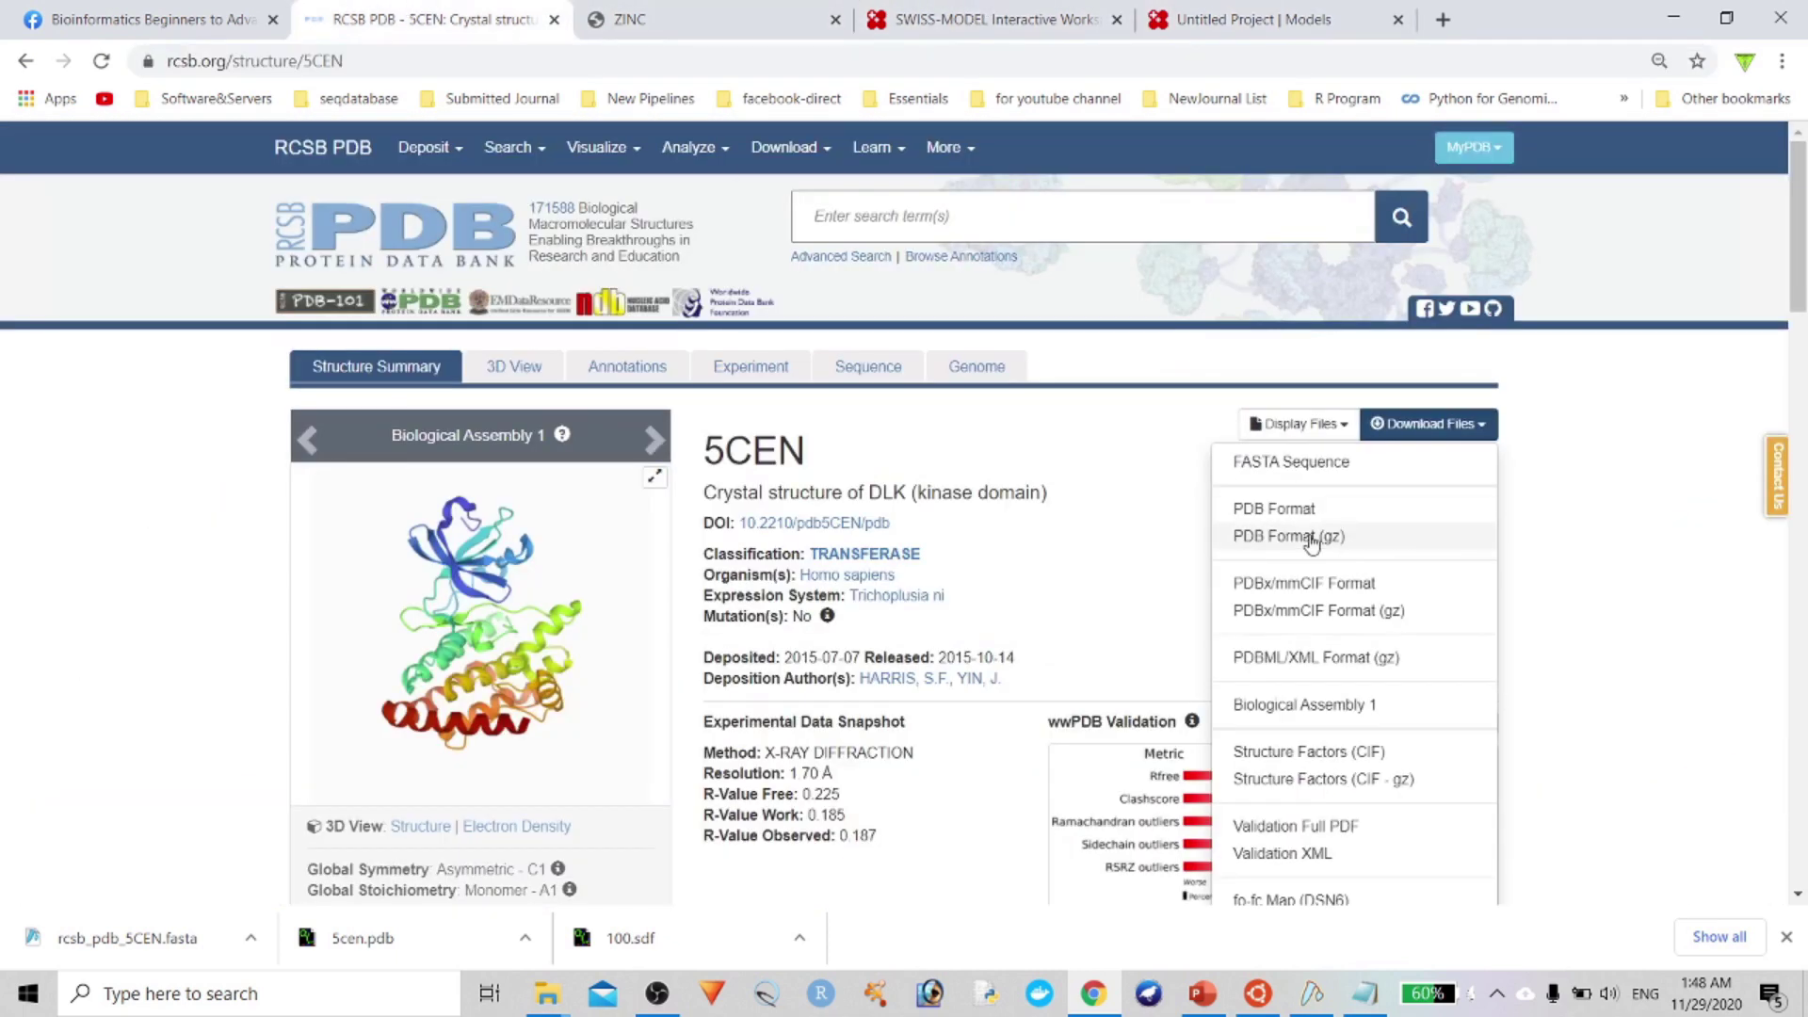
left_click(1276, 17)
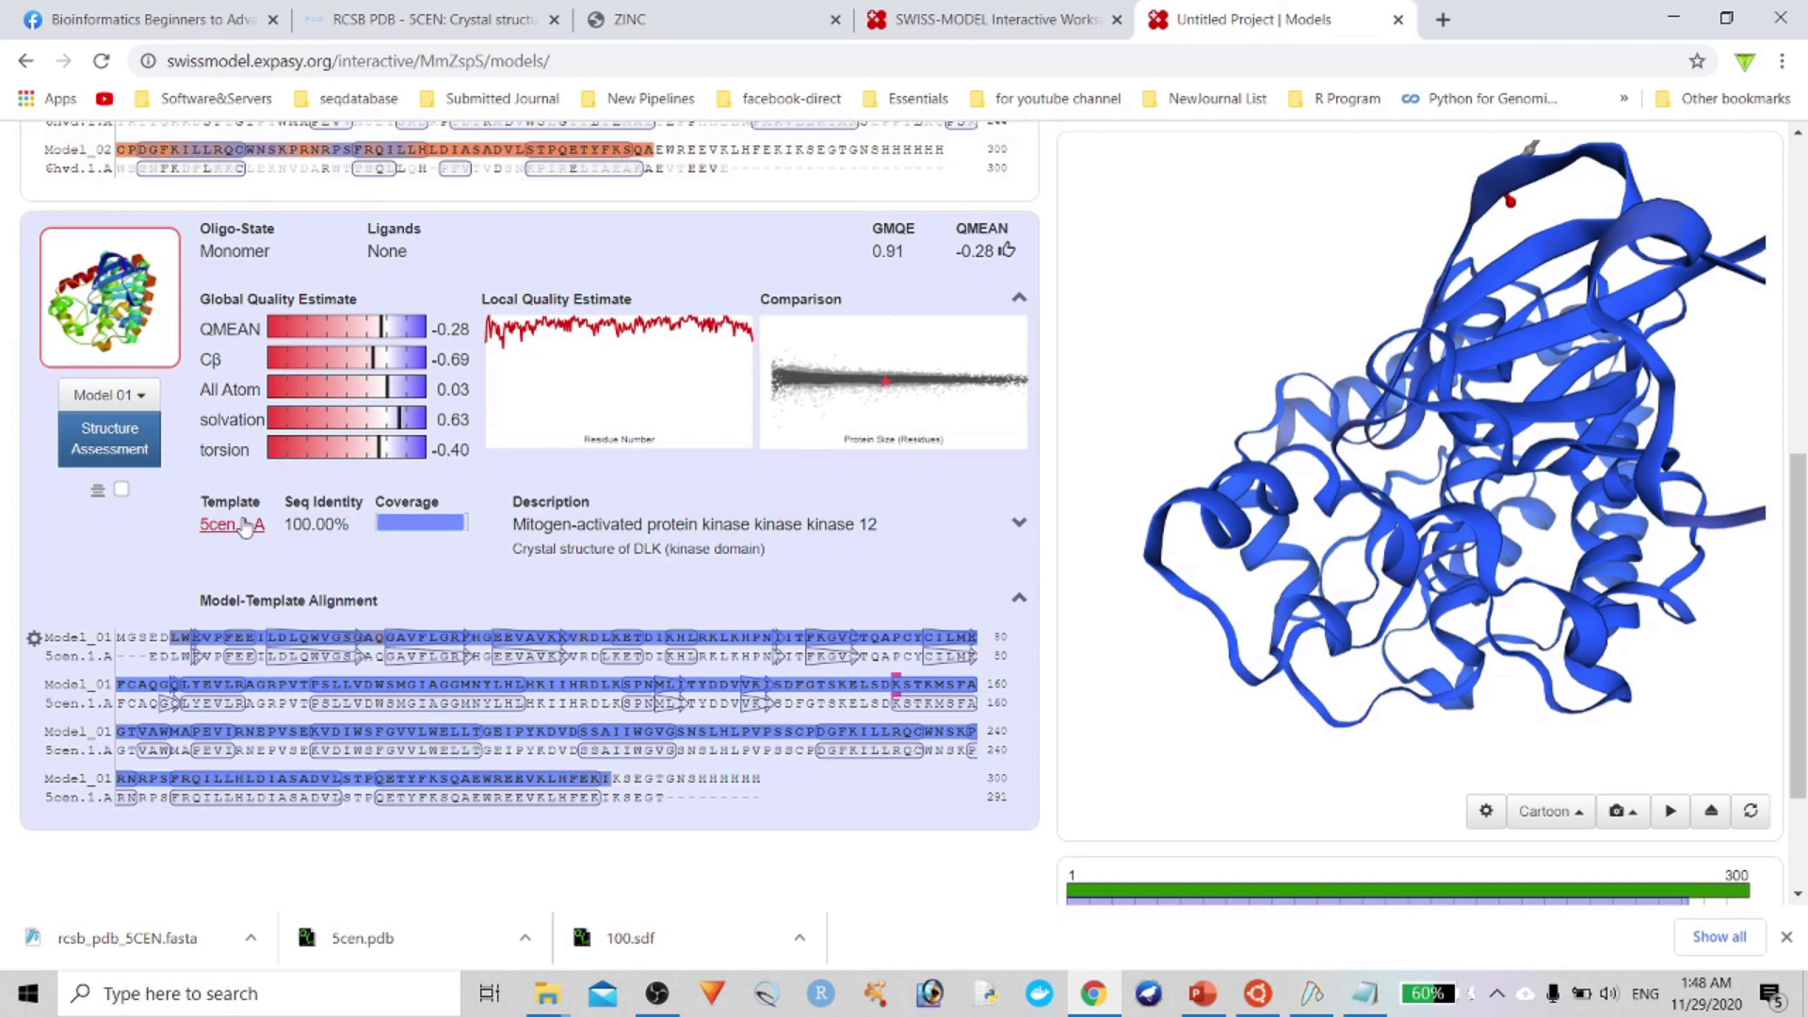
Download Model 01 in PDB format as model_01 into the vina folder
left_click(118, 394)
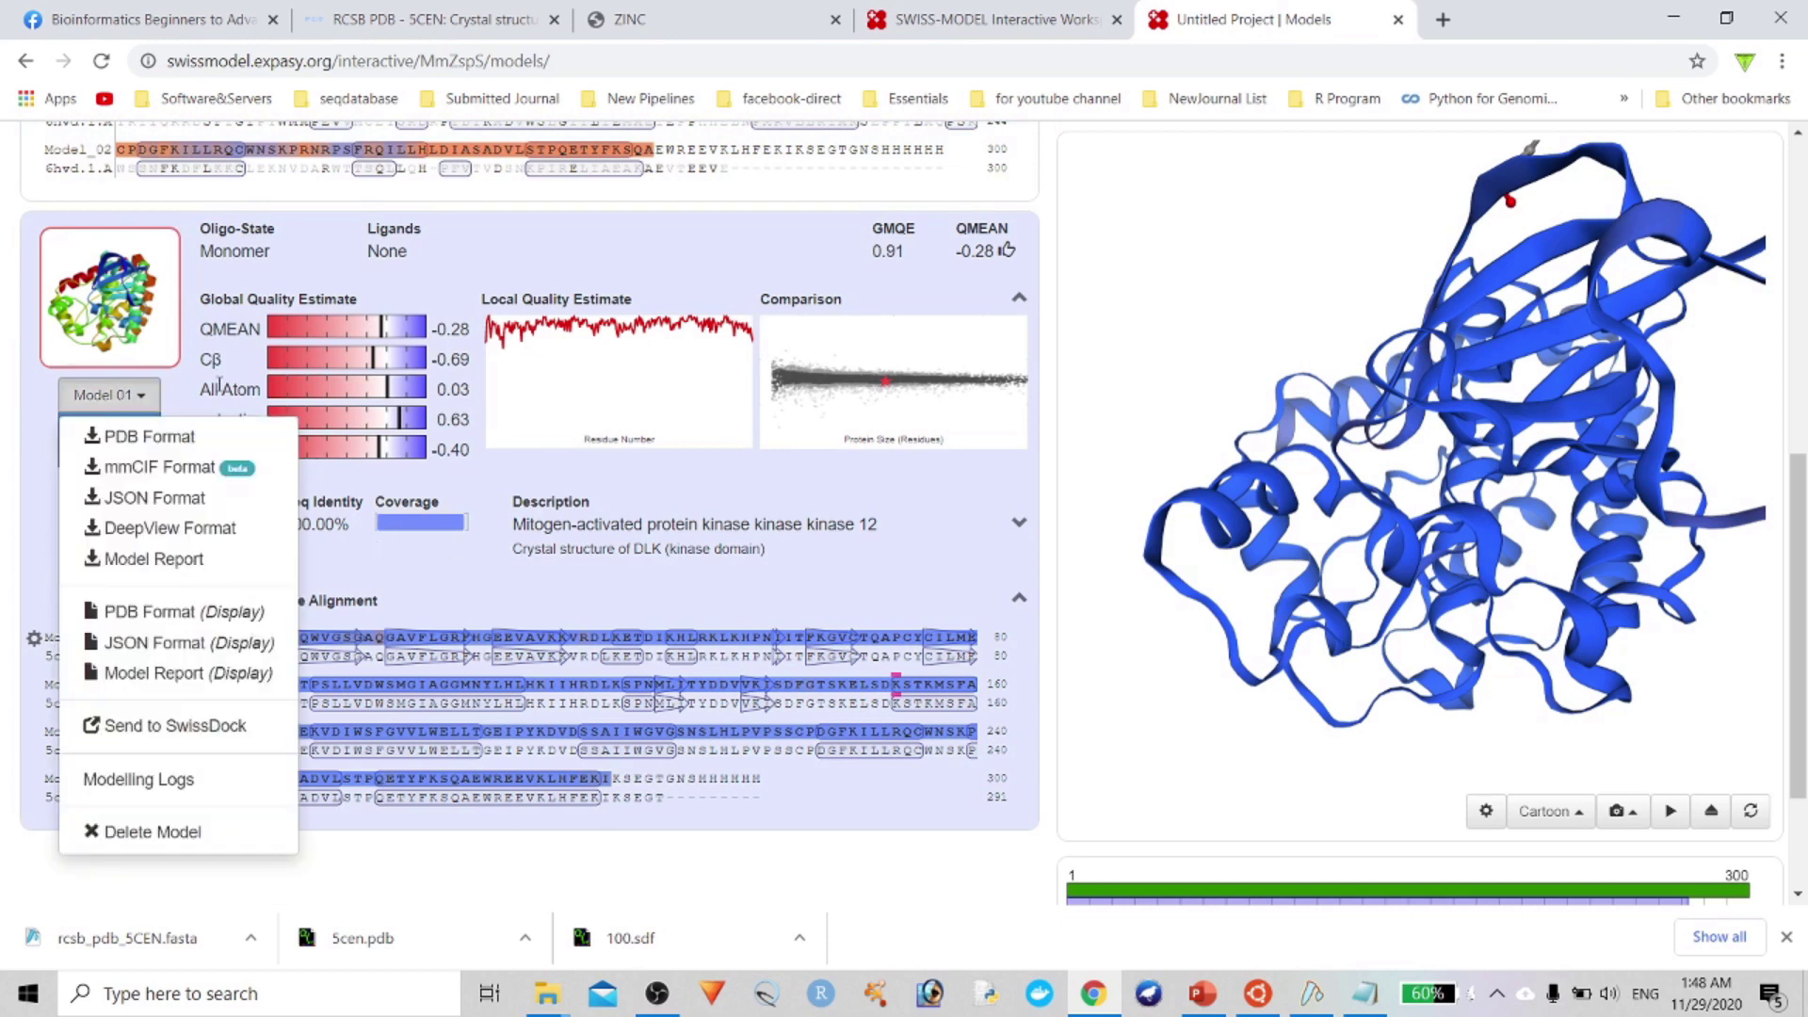
left_click(141, 436)
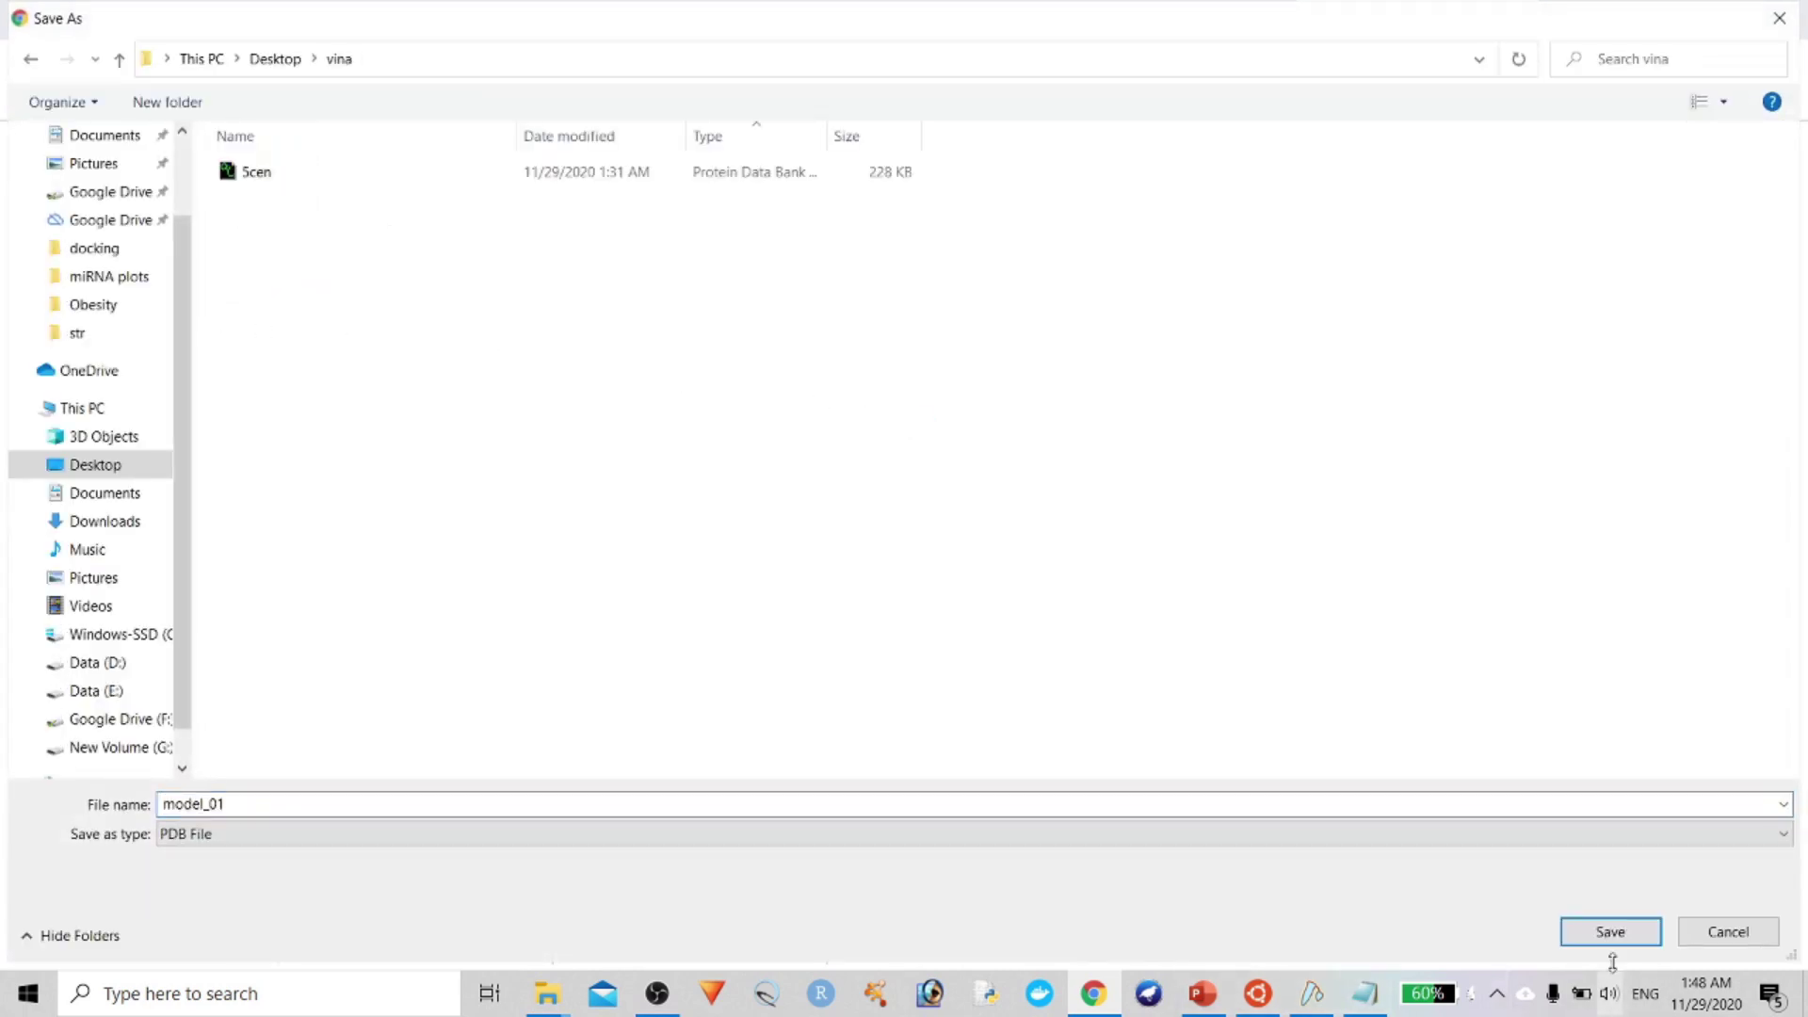
left_click(1609, 932)
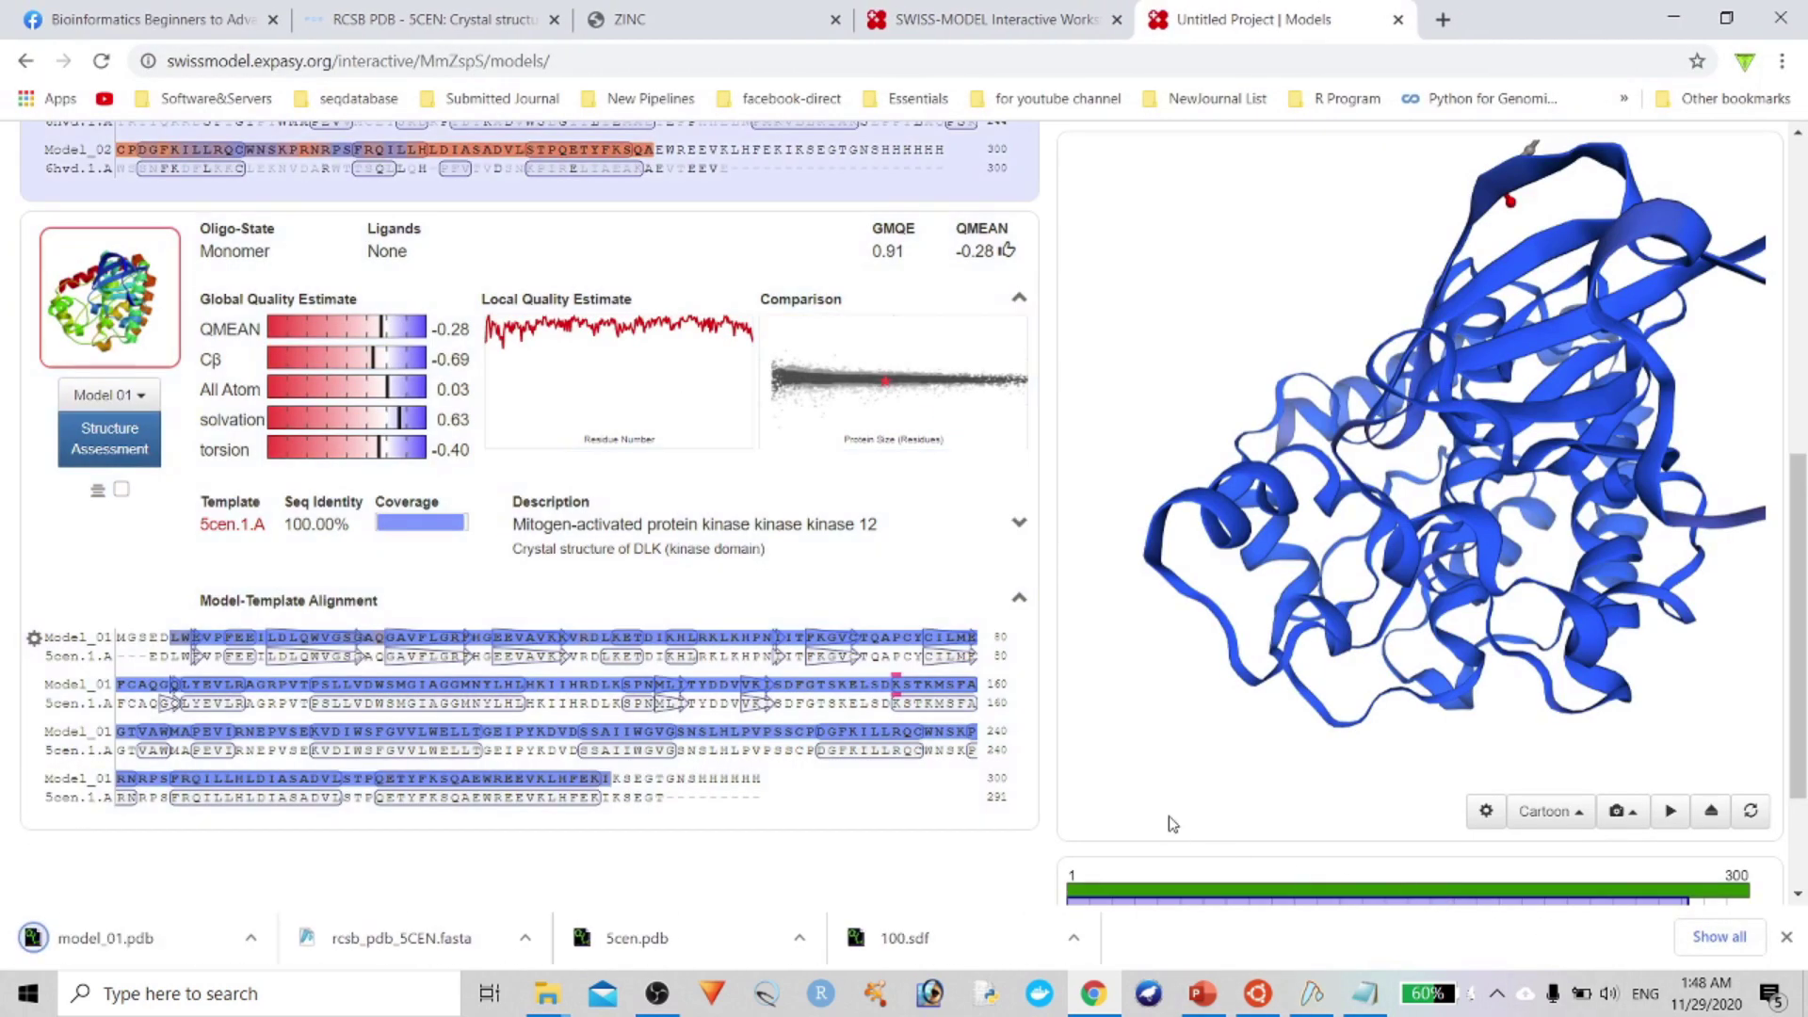
Launch AutoDockTools 1.5.6 via Start search 'au', skip registration, and maximize it
key("super")
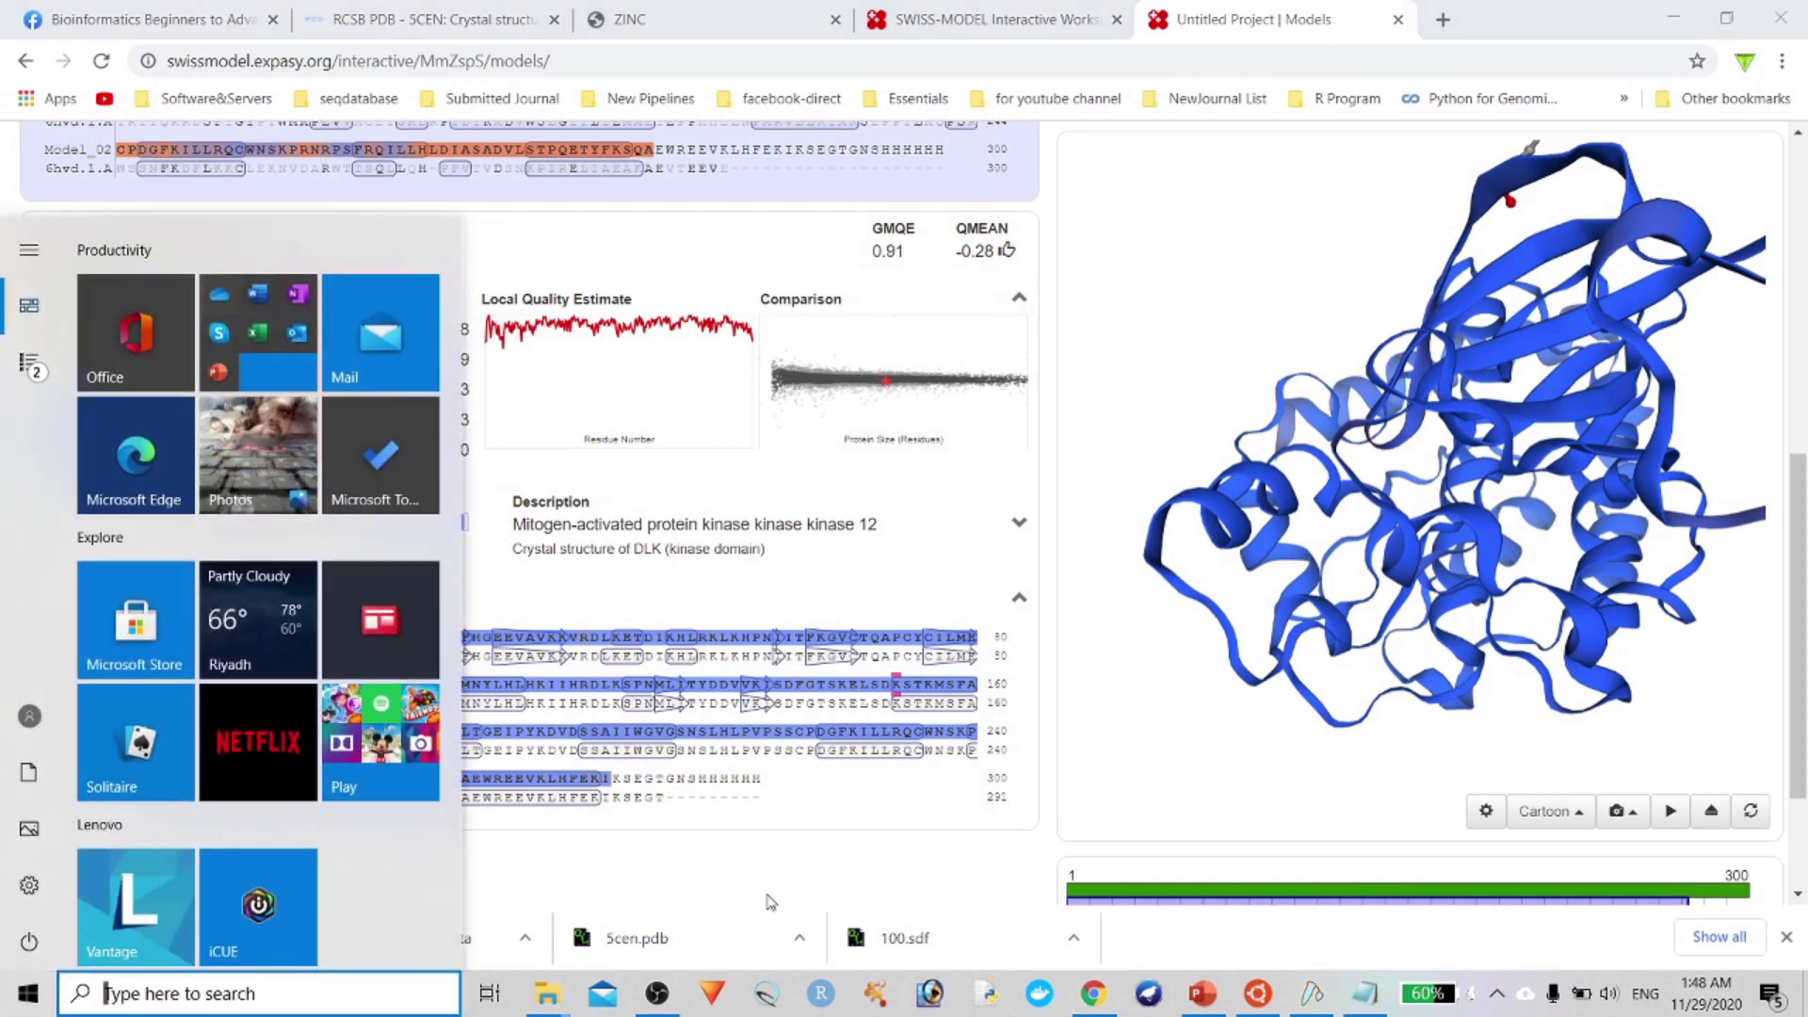
type("audo")
key("BackSpace")
key("BackSpace")
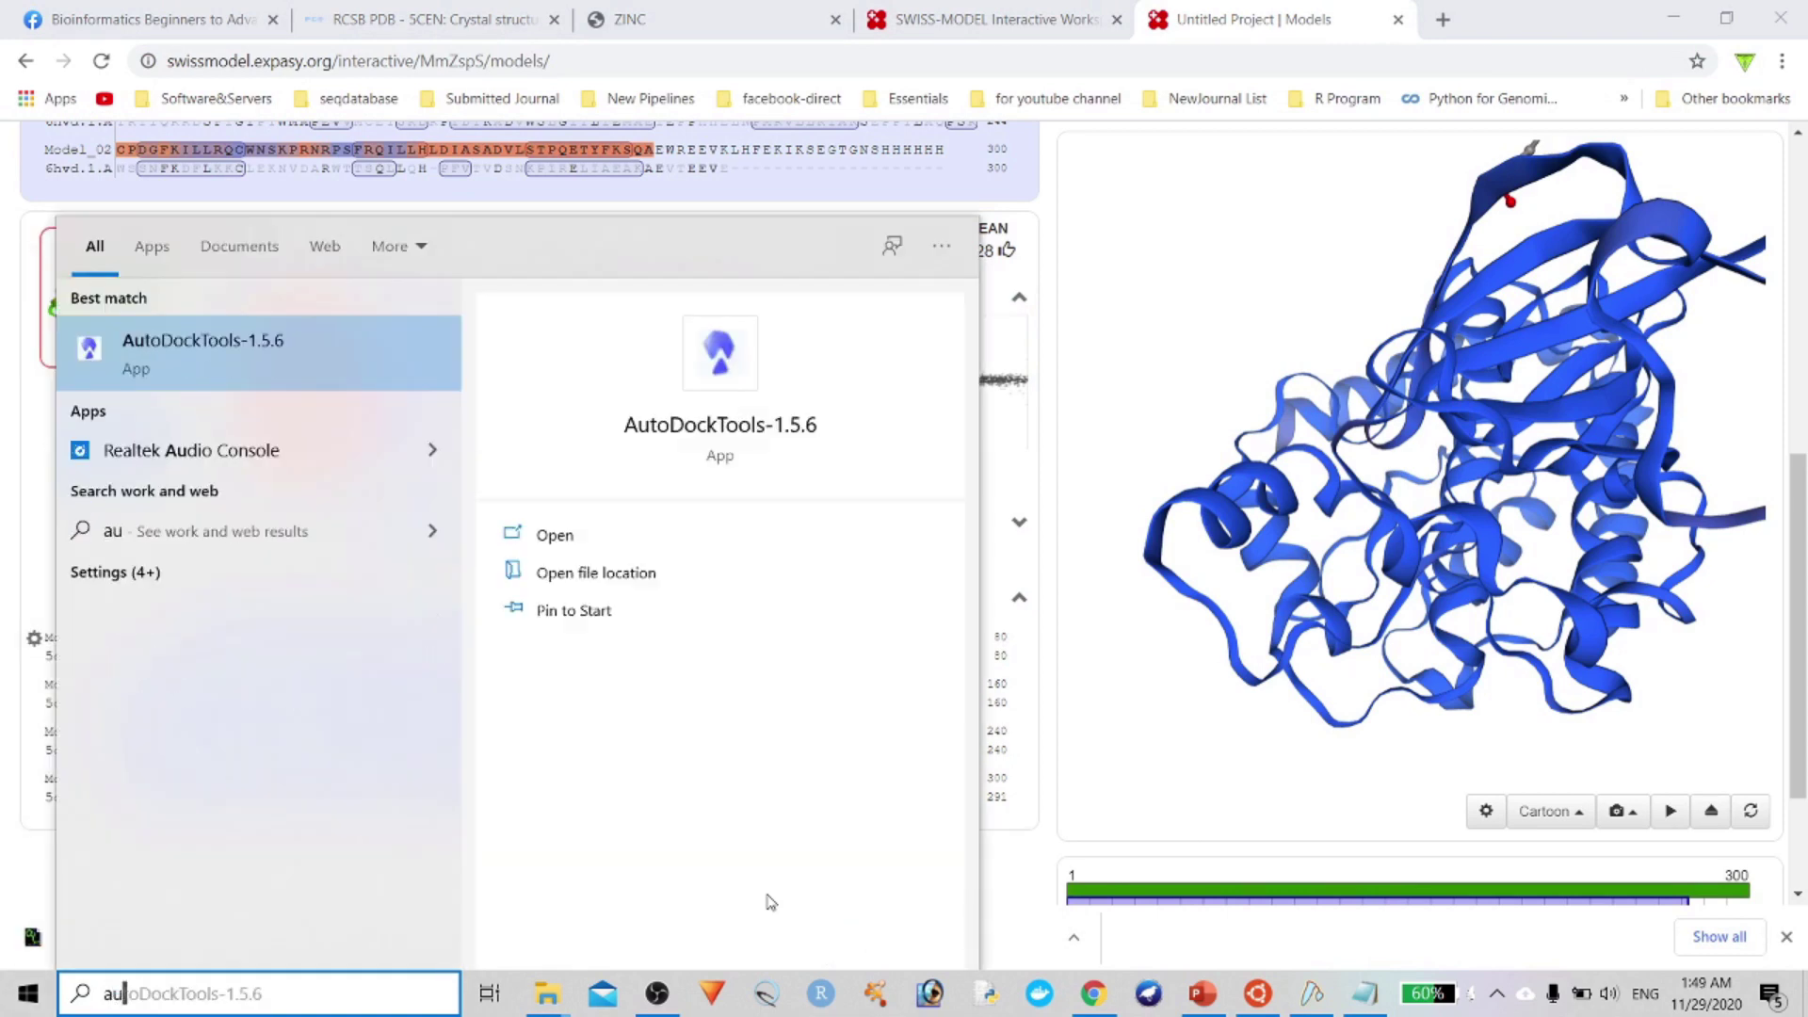
left_click(392, 355)
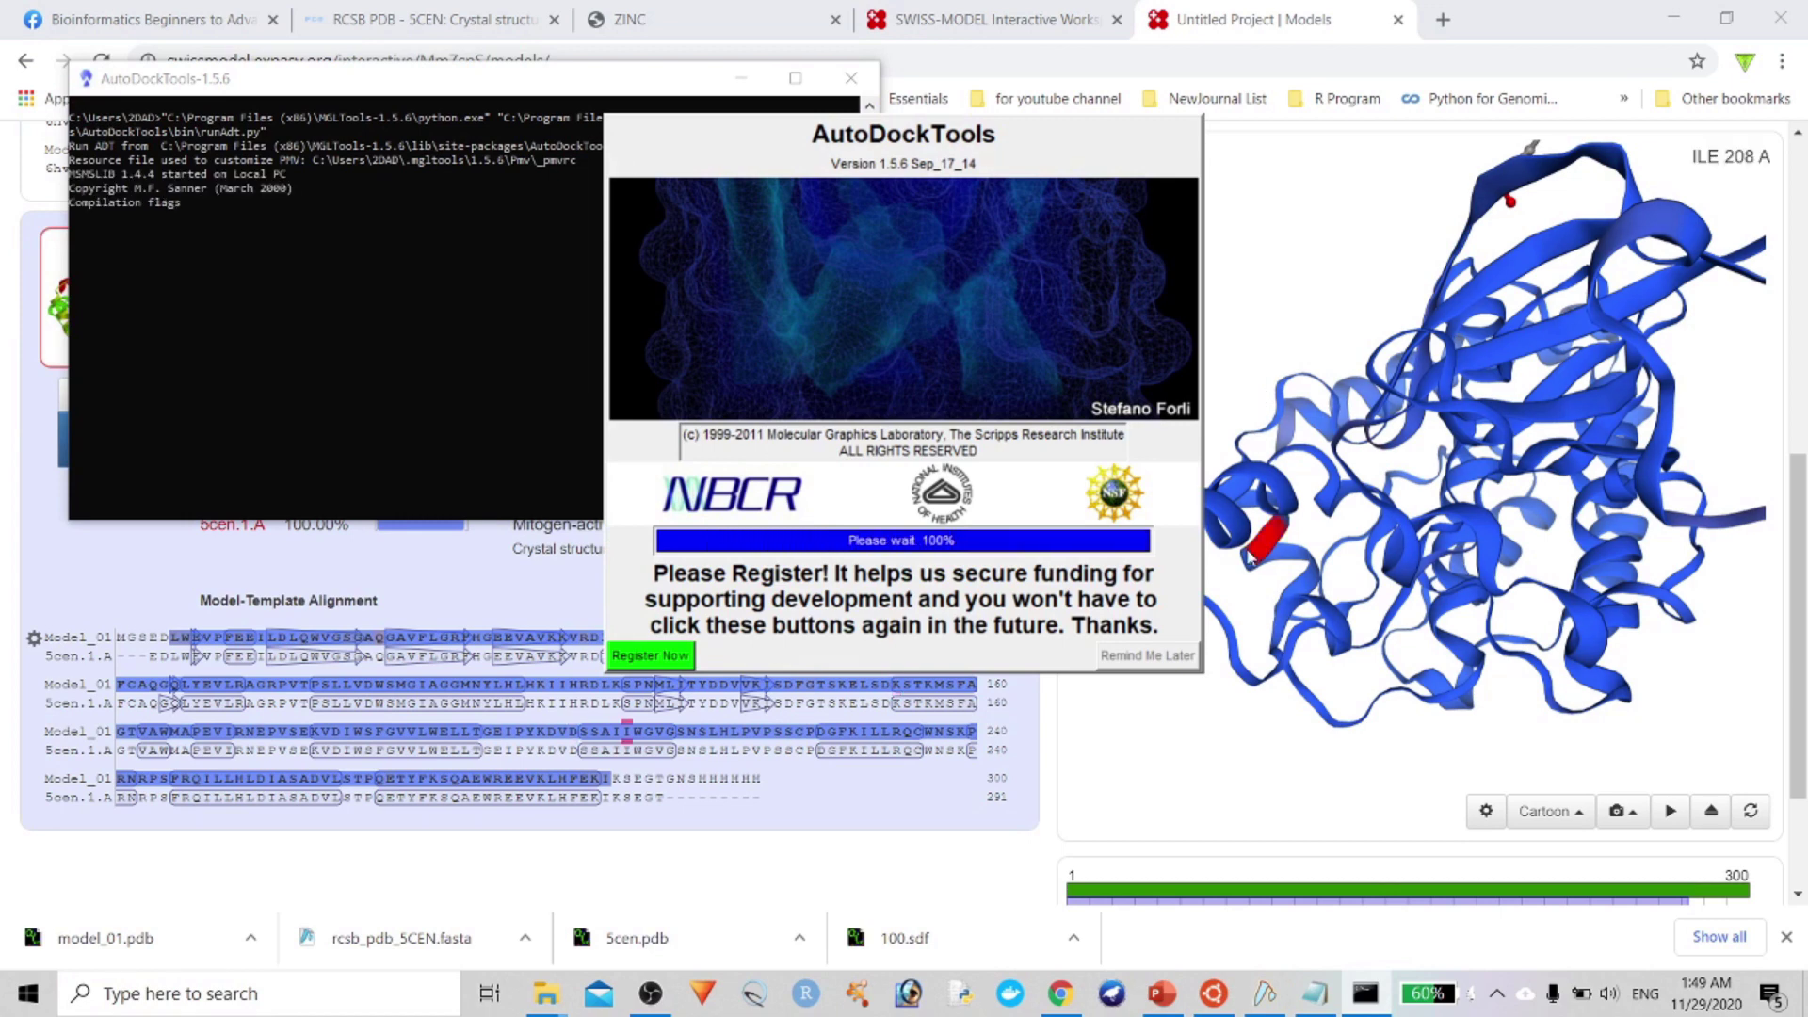
left_click(1137, 647)
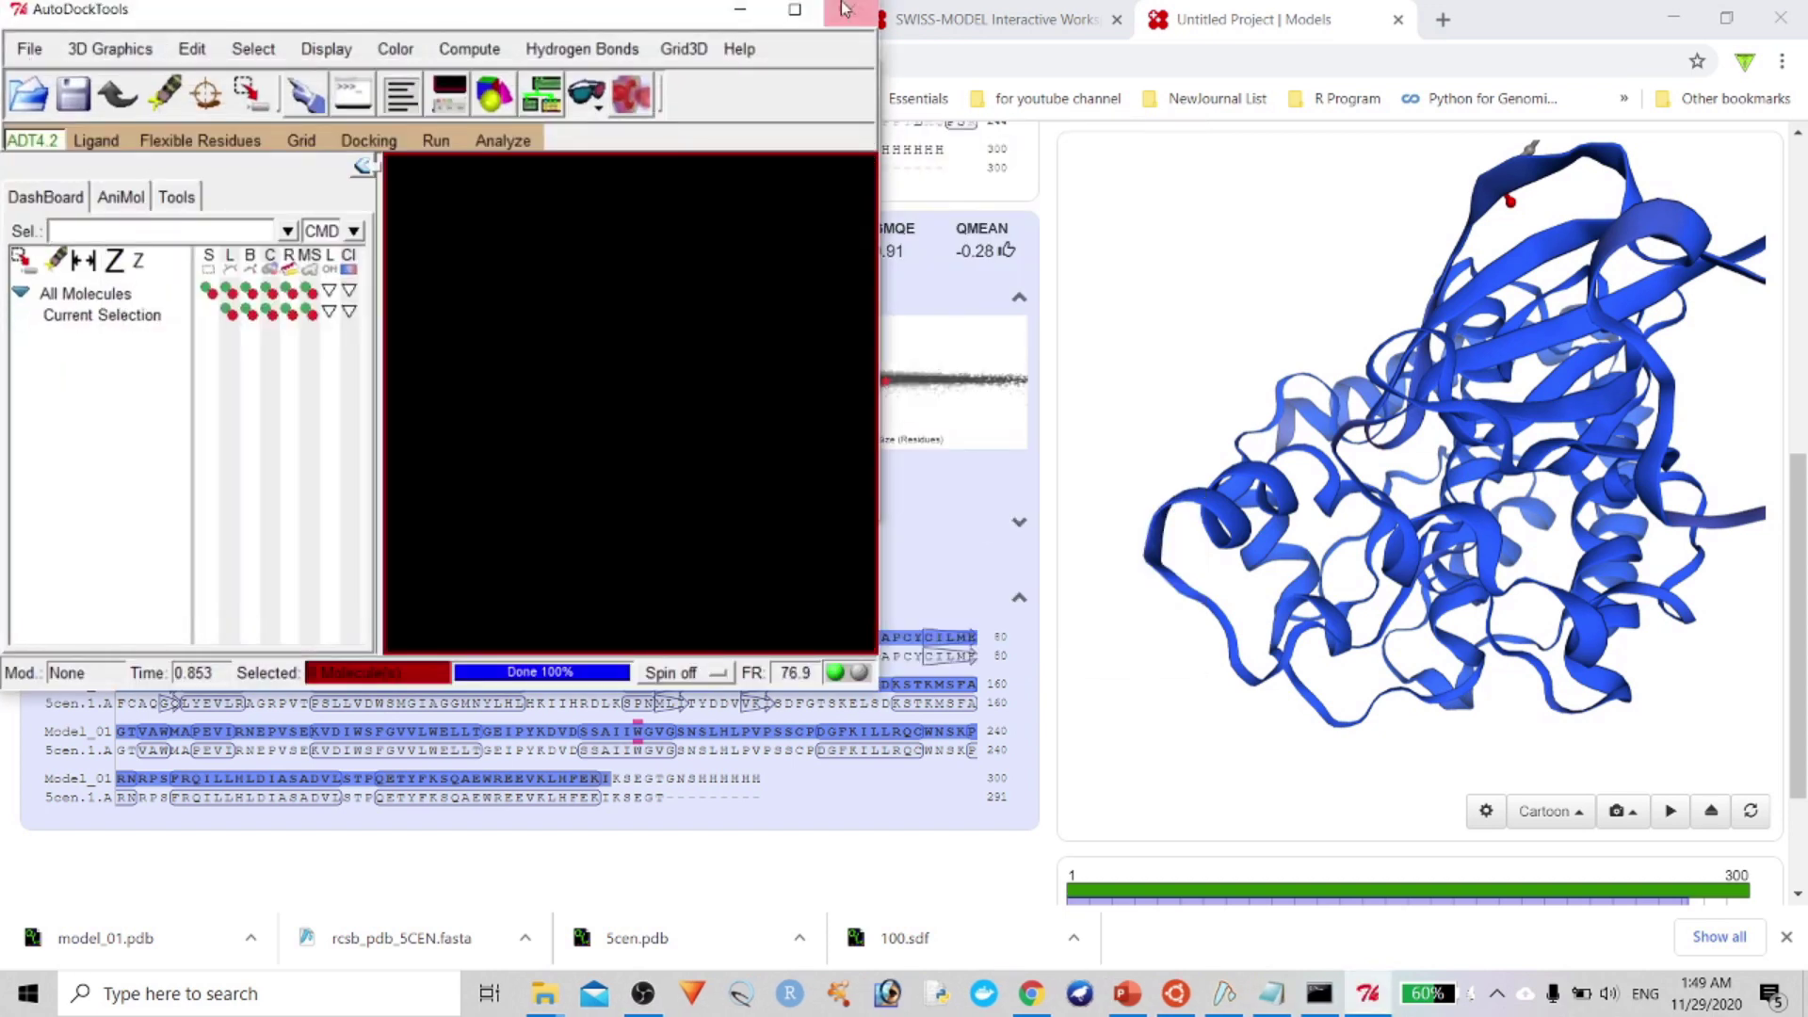
left_click(795, 10)
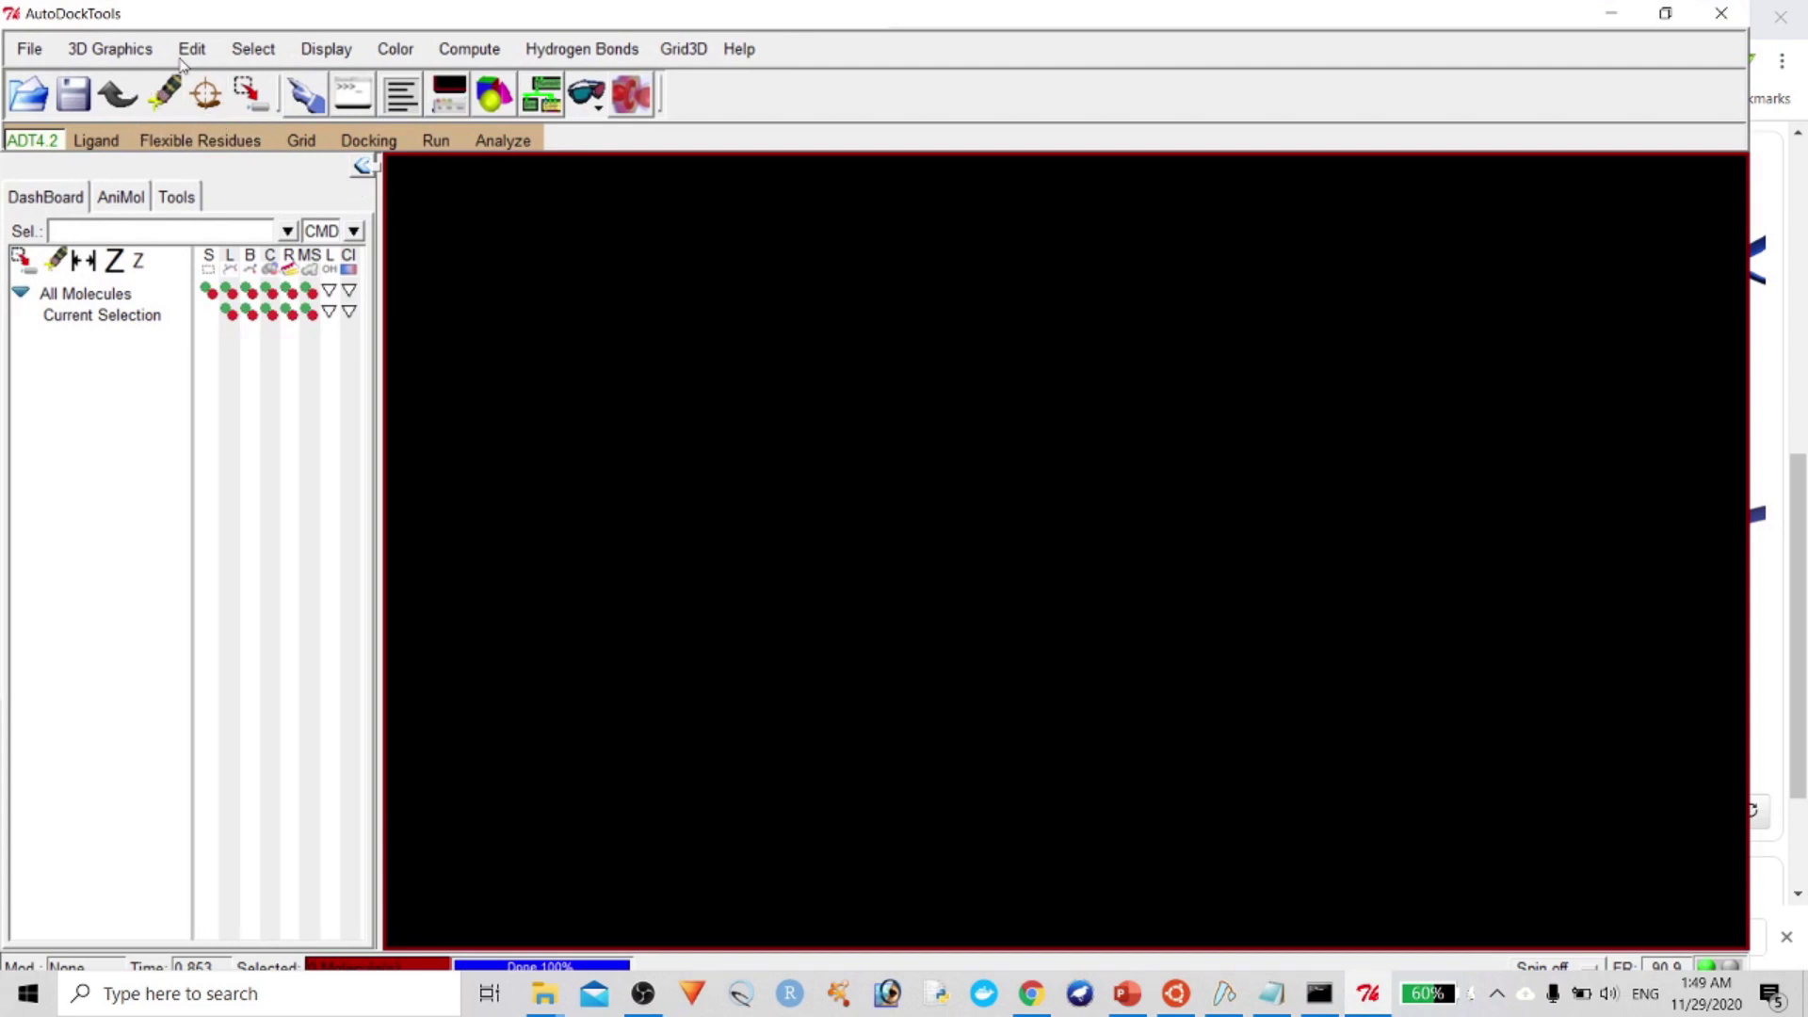
Read model_01 from the Desktop vina folder into AutoDockTools
left_click(29, 50)
left_click(52, 104)
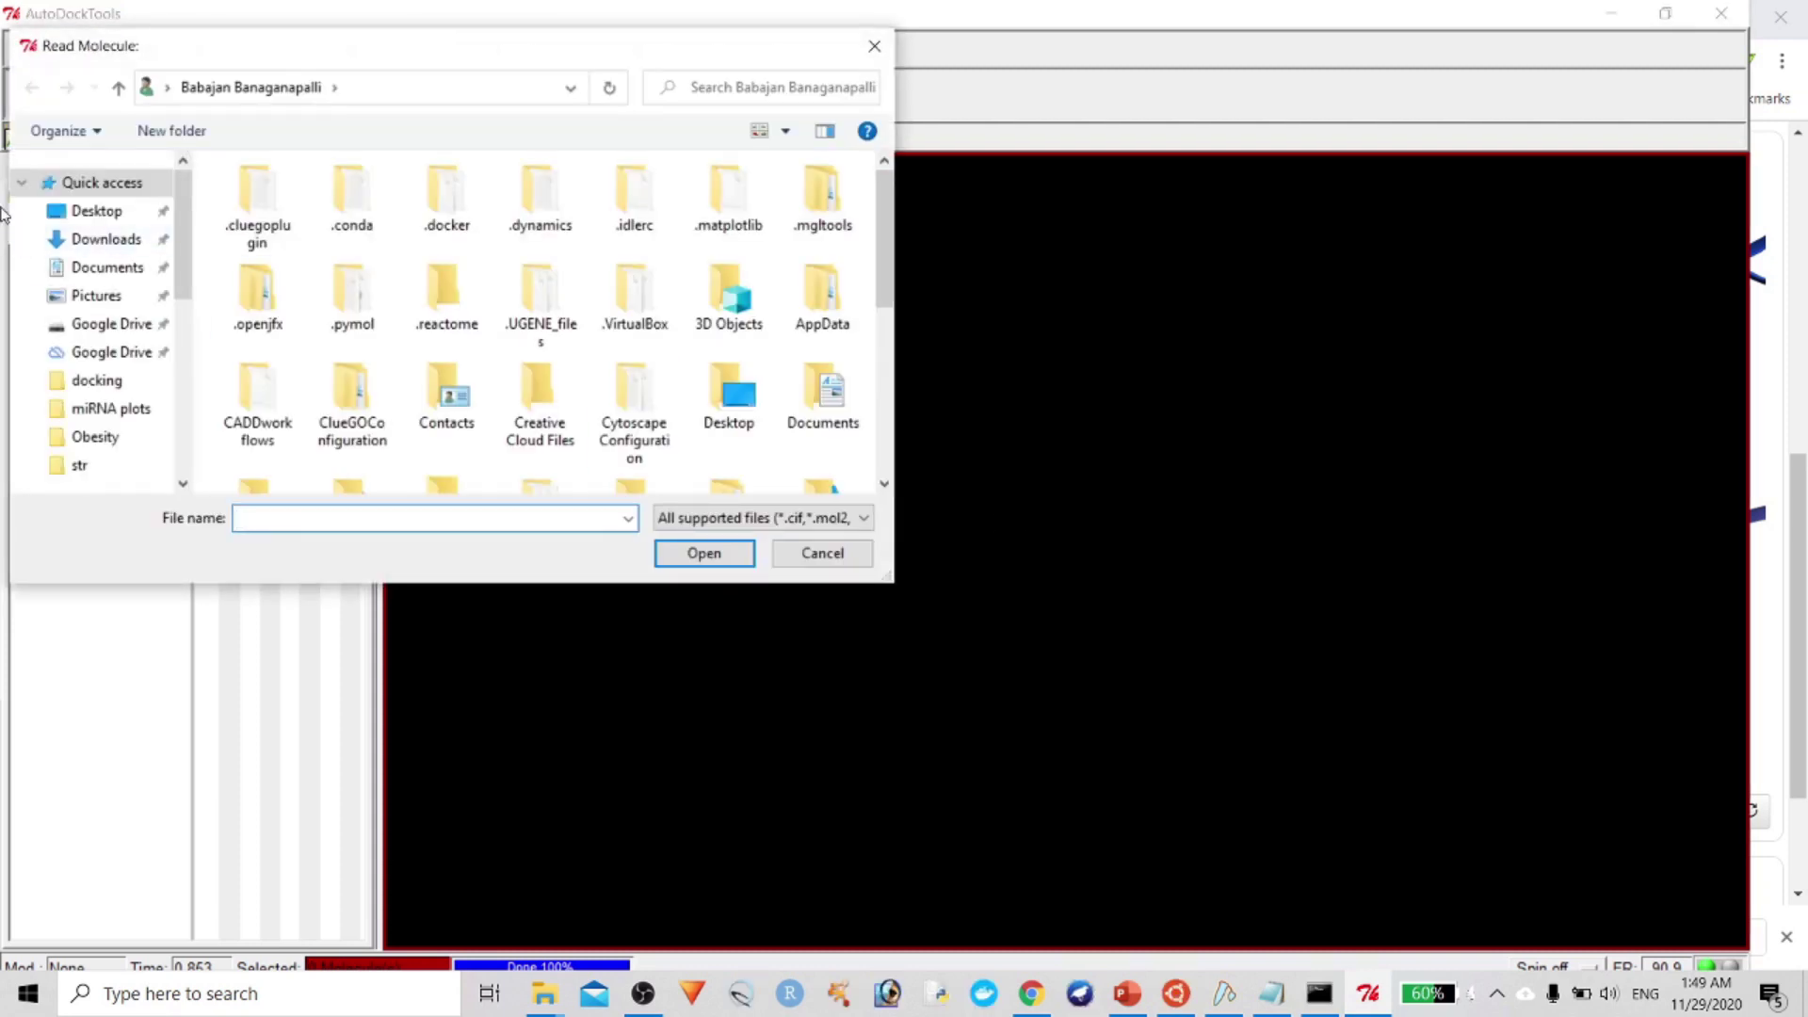
left_click(114, 211)
left_click(398, 256)
double_click(397, 256)
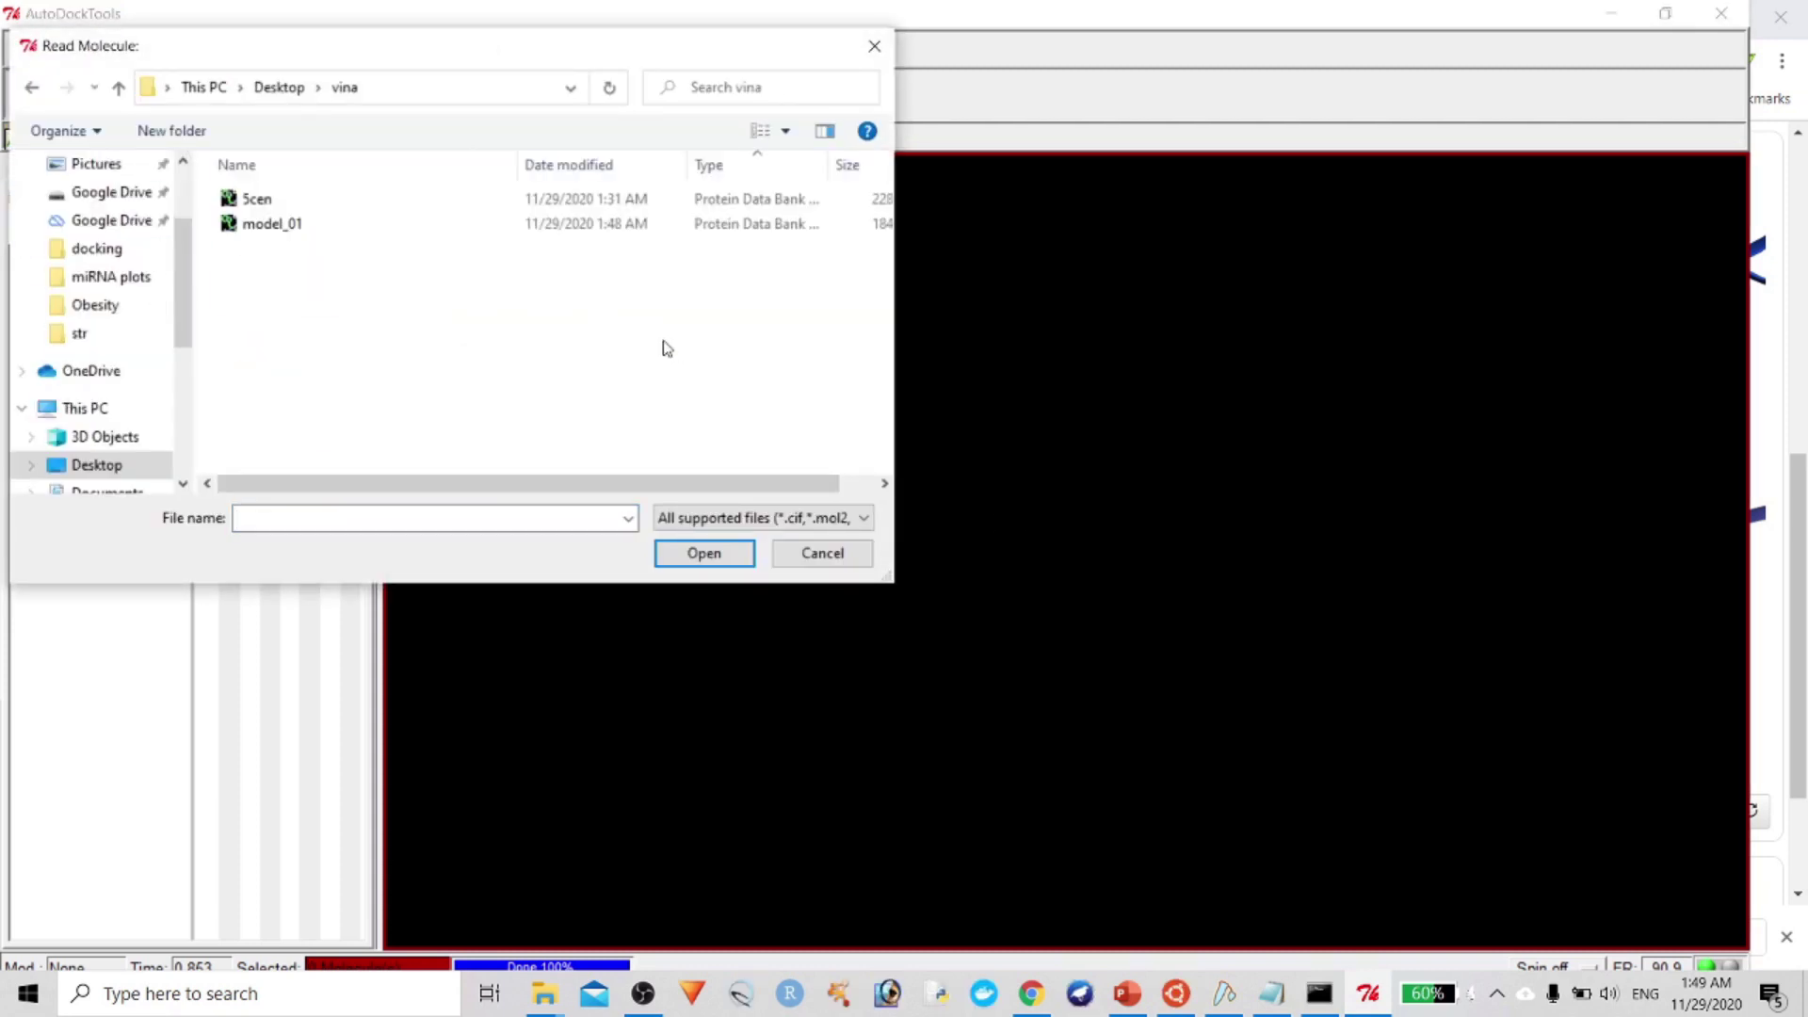
left_click(311, 235)
double_click(311, 239)
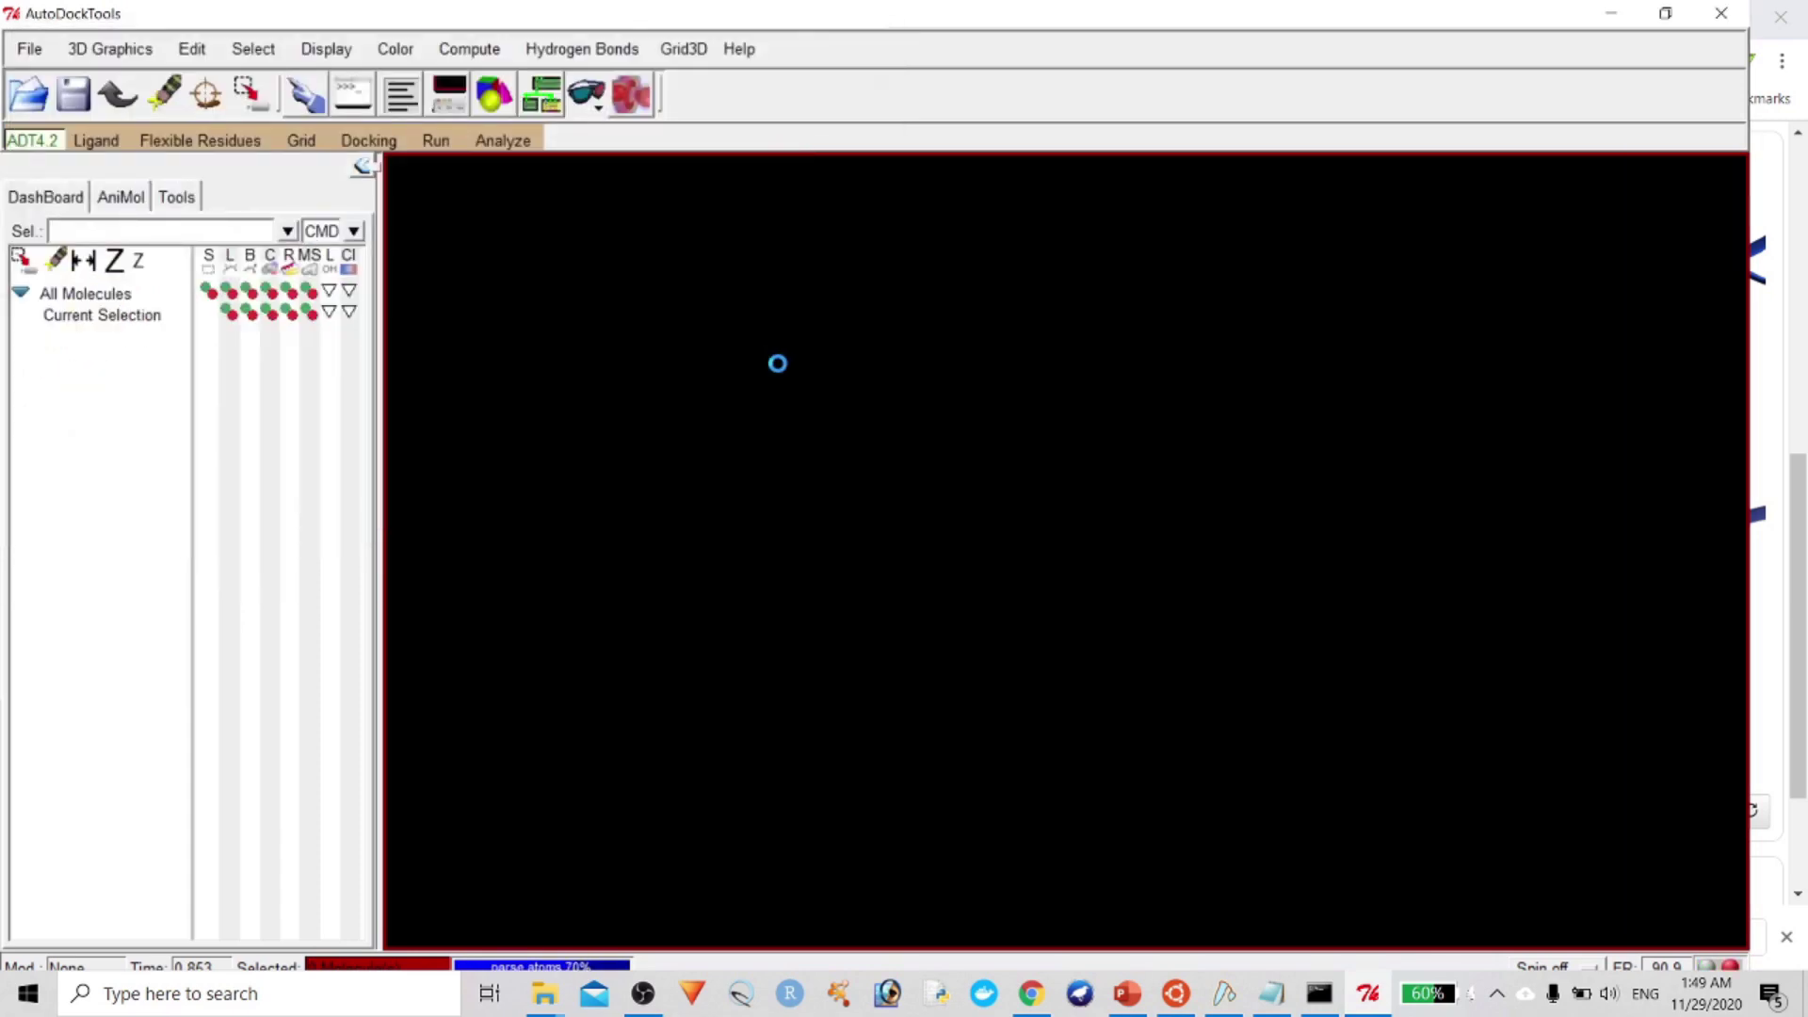
Rotate model_01 to inspect it and open the Edit Histidine Hydrogens editor
left_click_drag(684, 317, 490, 721)
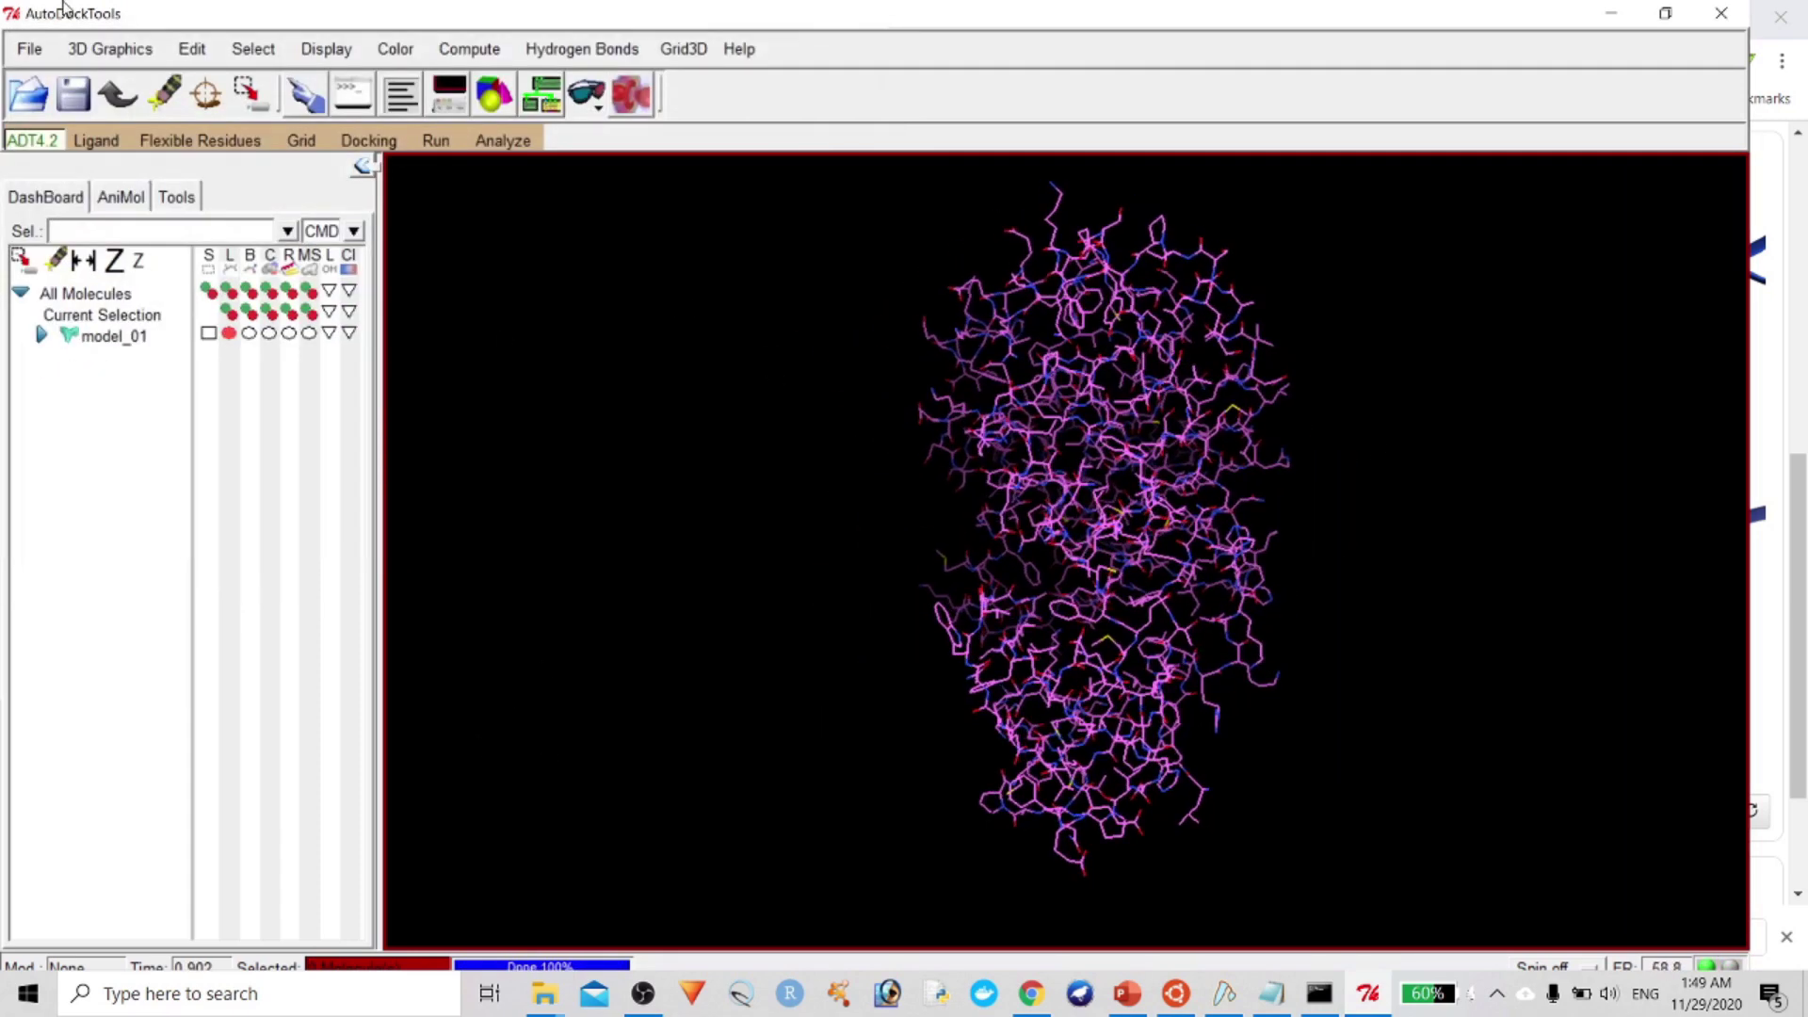
left_click(193, 49)
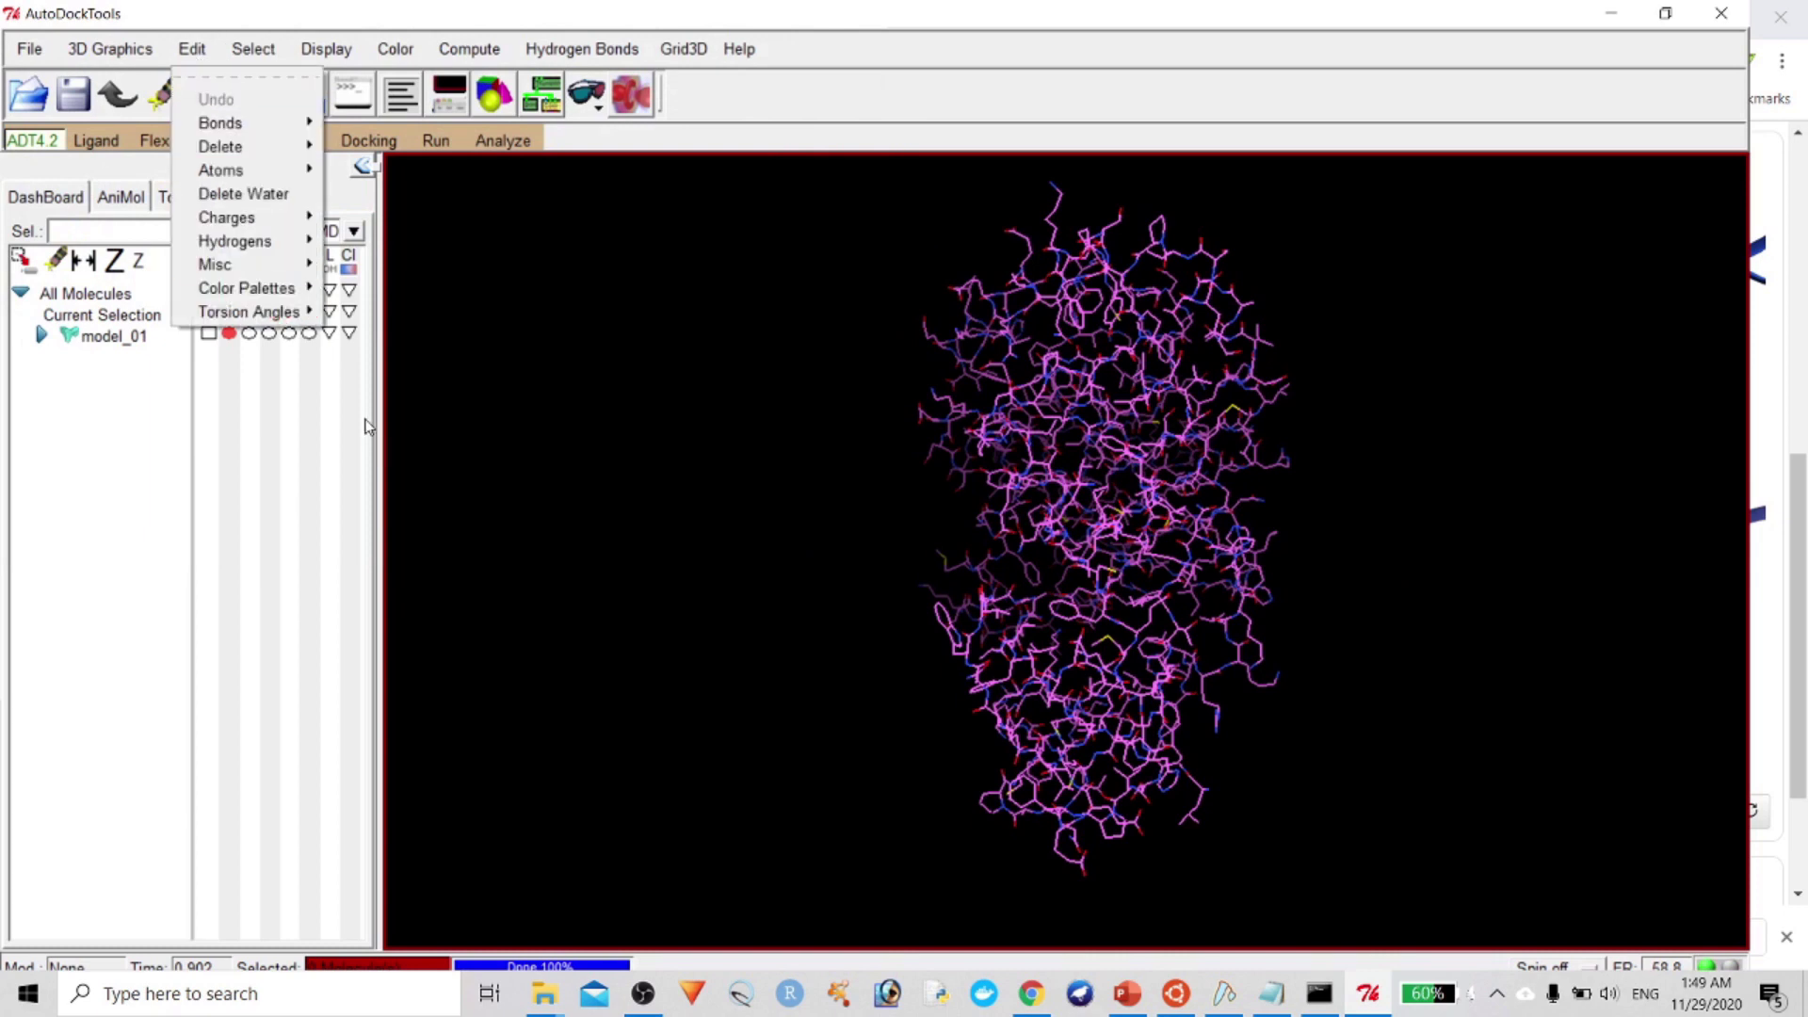
left_click(354, 281)
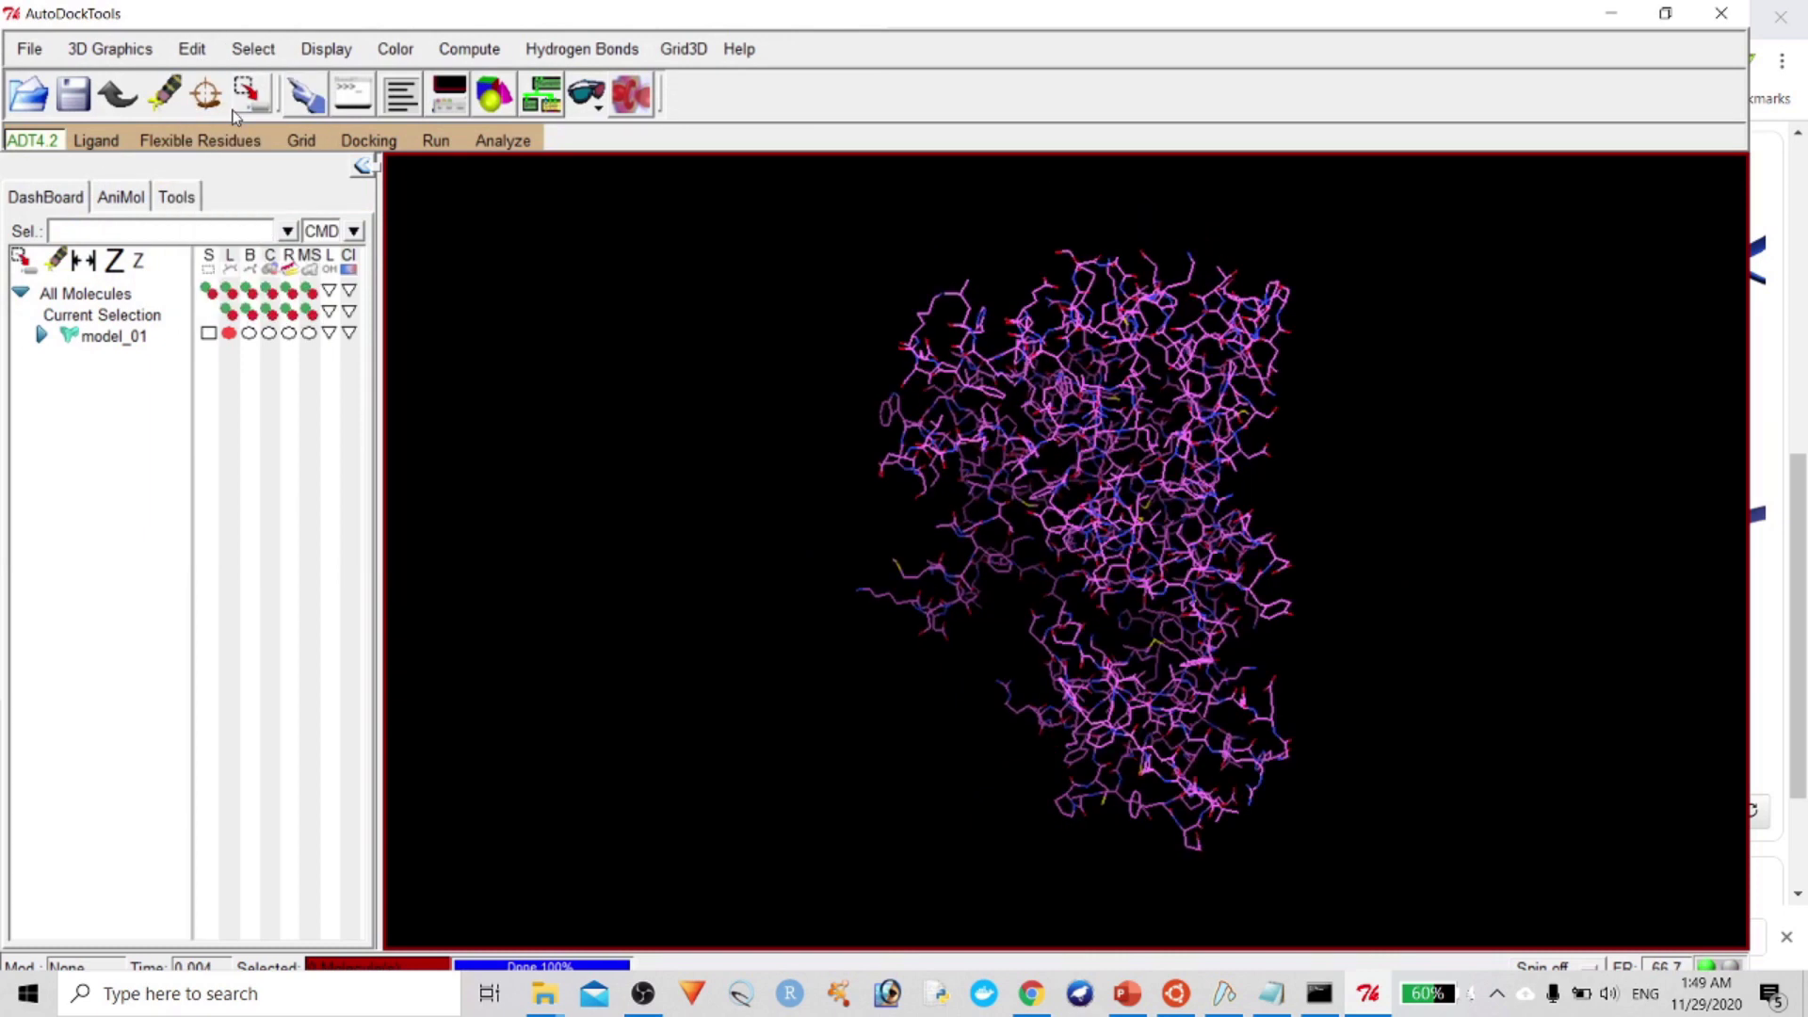
scroll(1095, 514, "up", 5)
scroll(1189, 574, "down", 5)
left_click_drag(946, 617, 1299, 436)
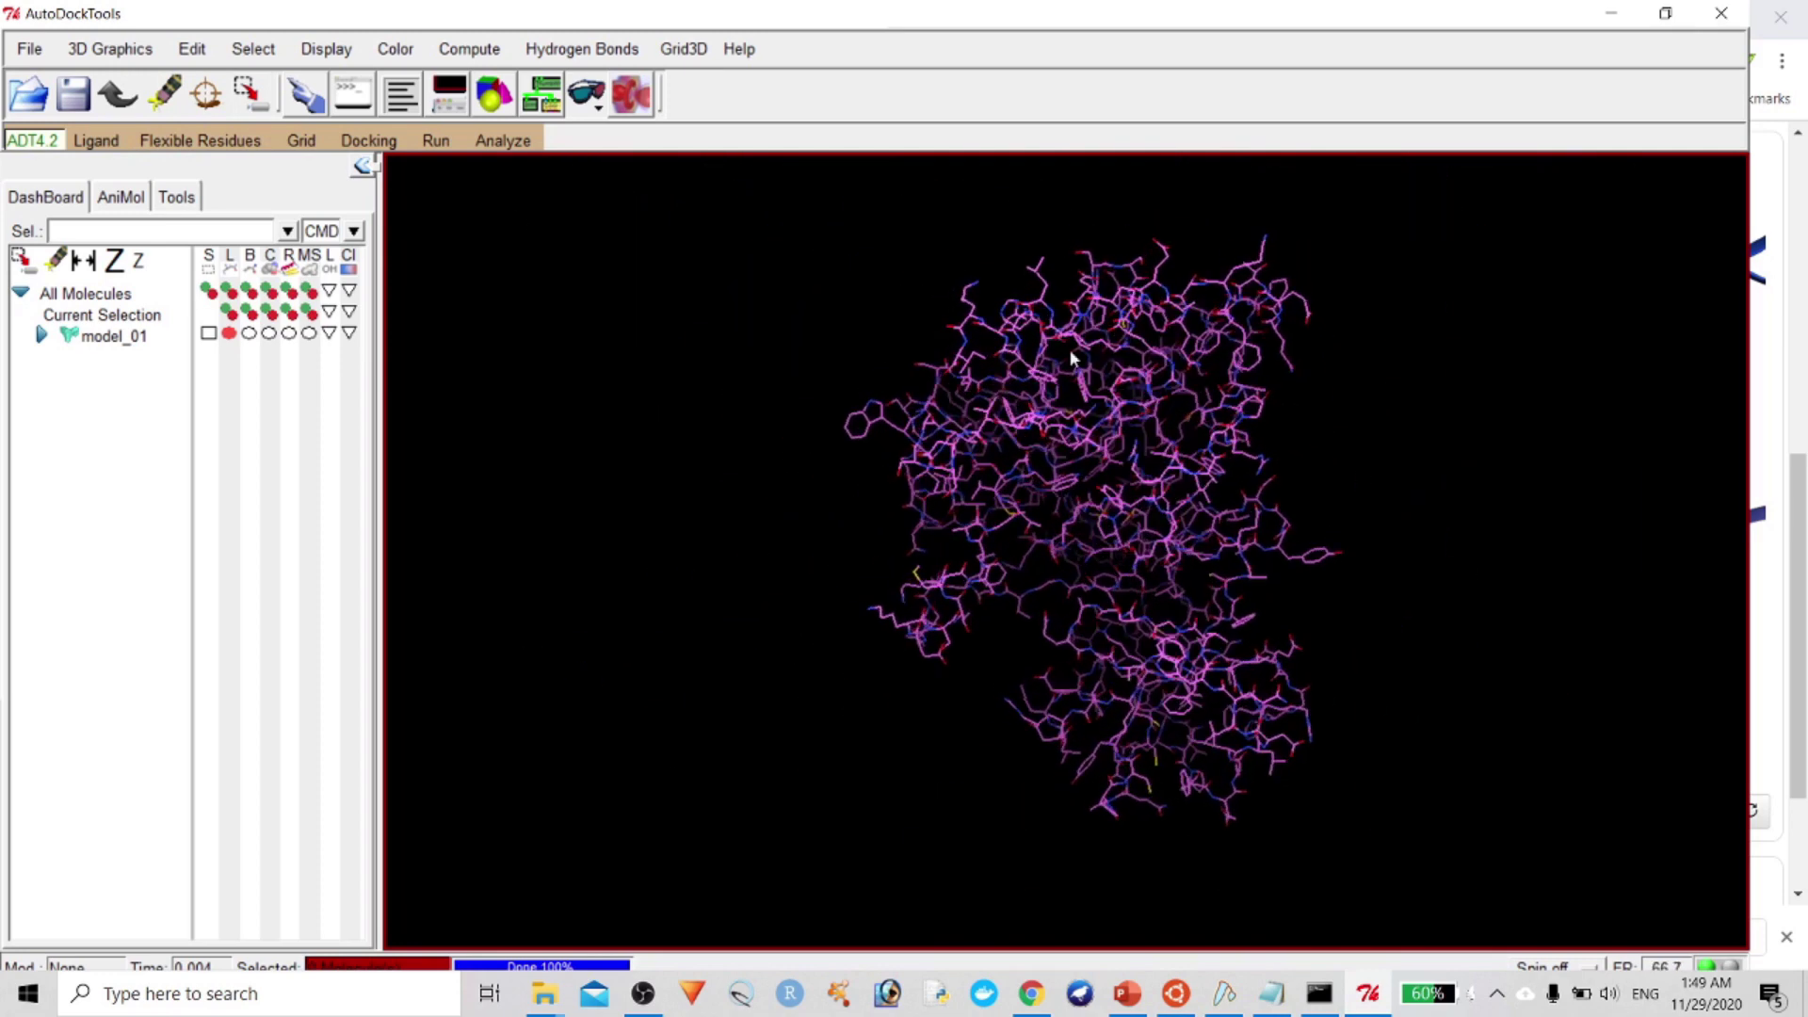
left_click(188, 49)
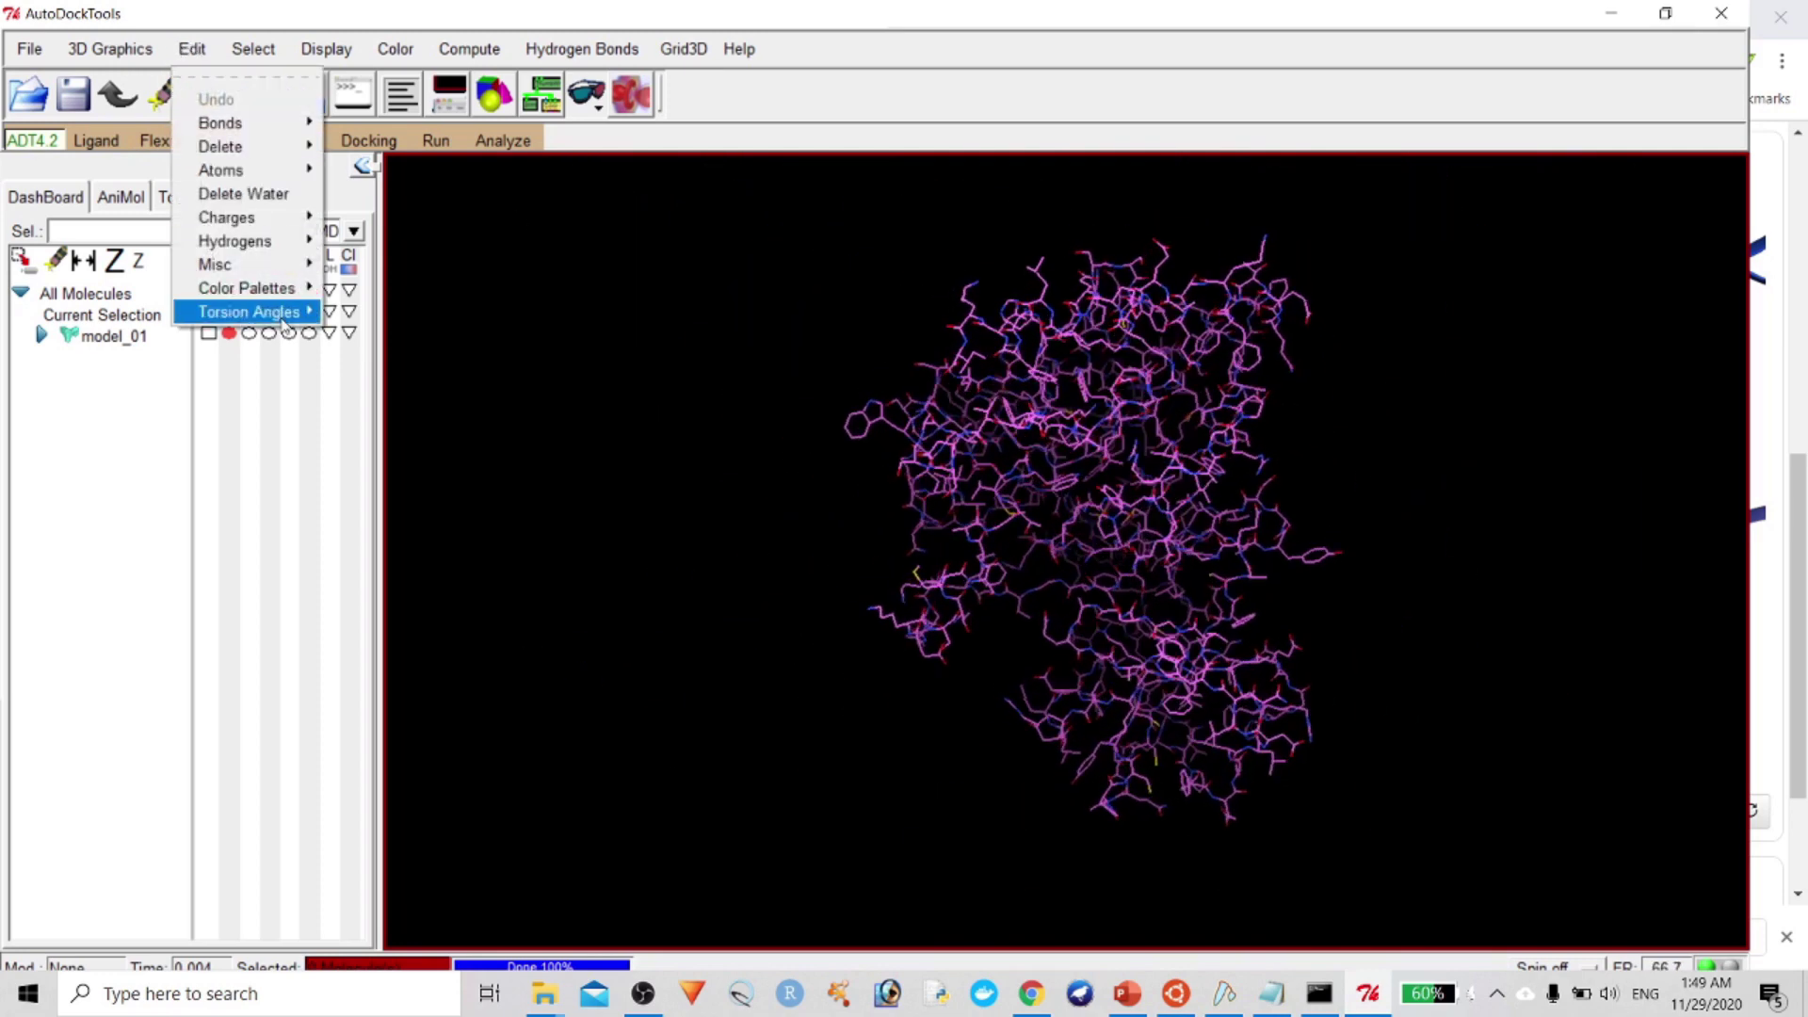
mouse_move(306, 243)
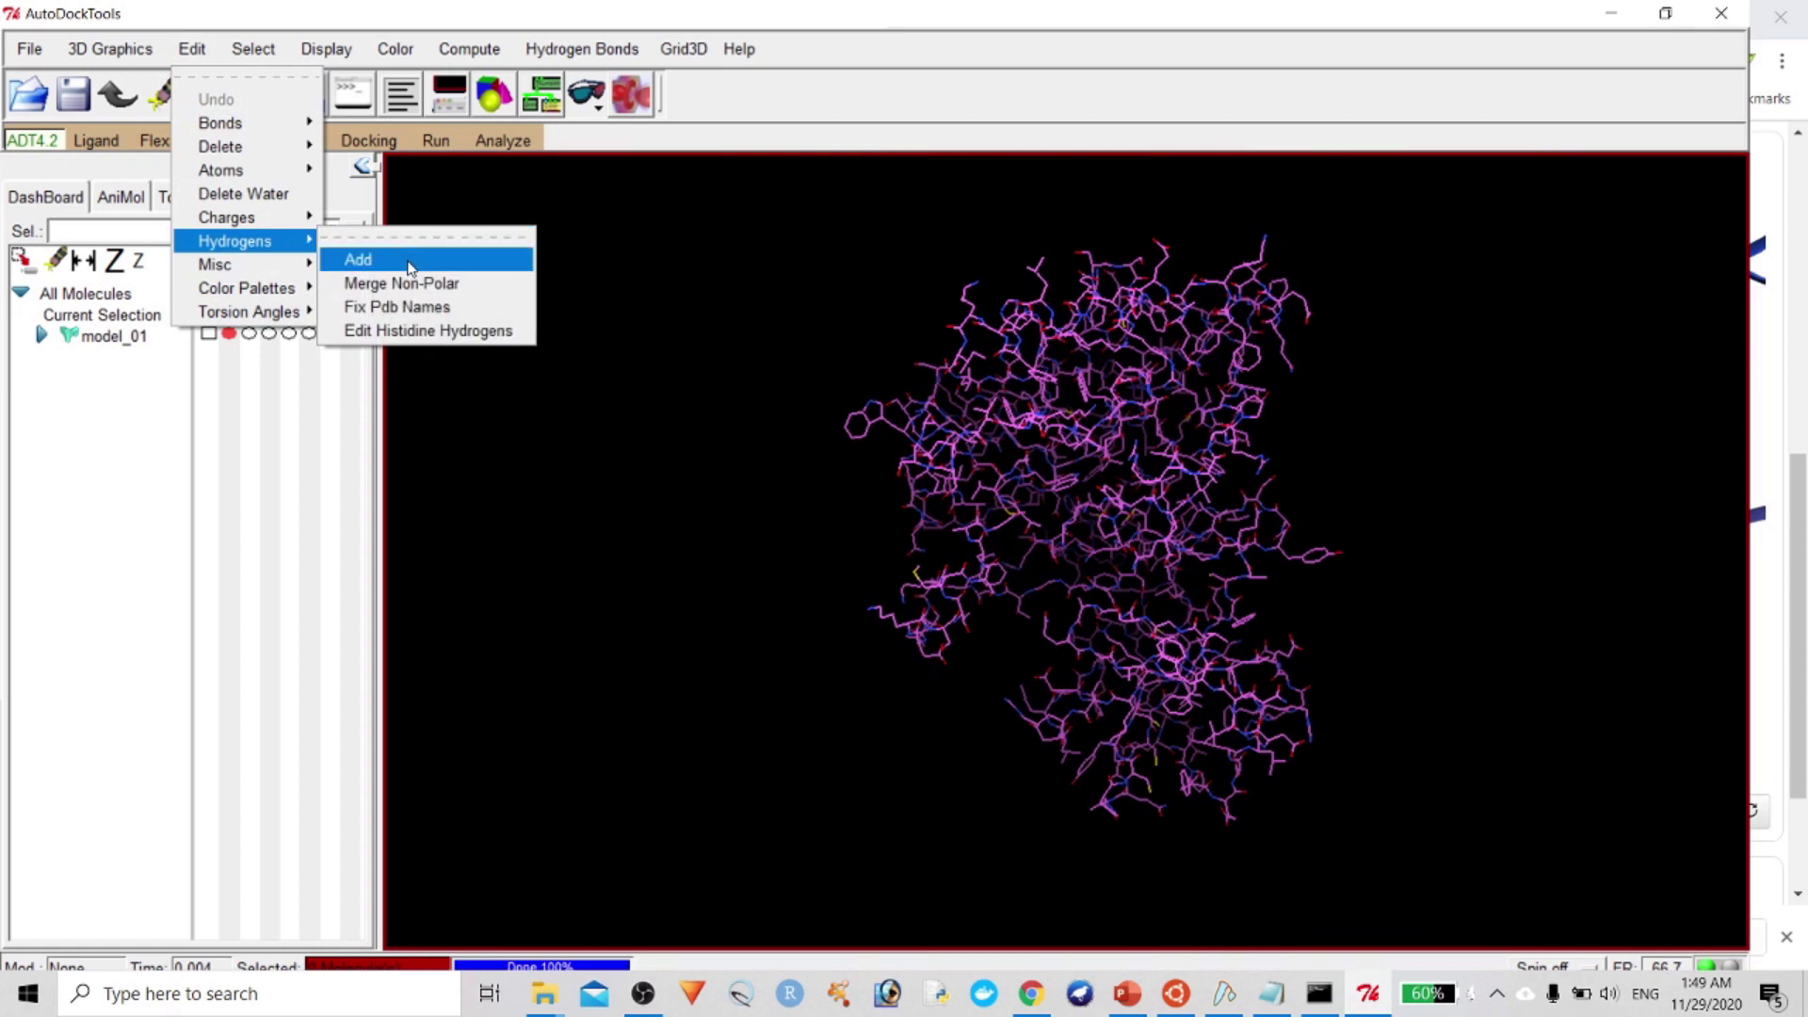
left_click(441, 331)
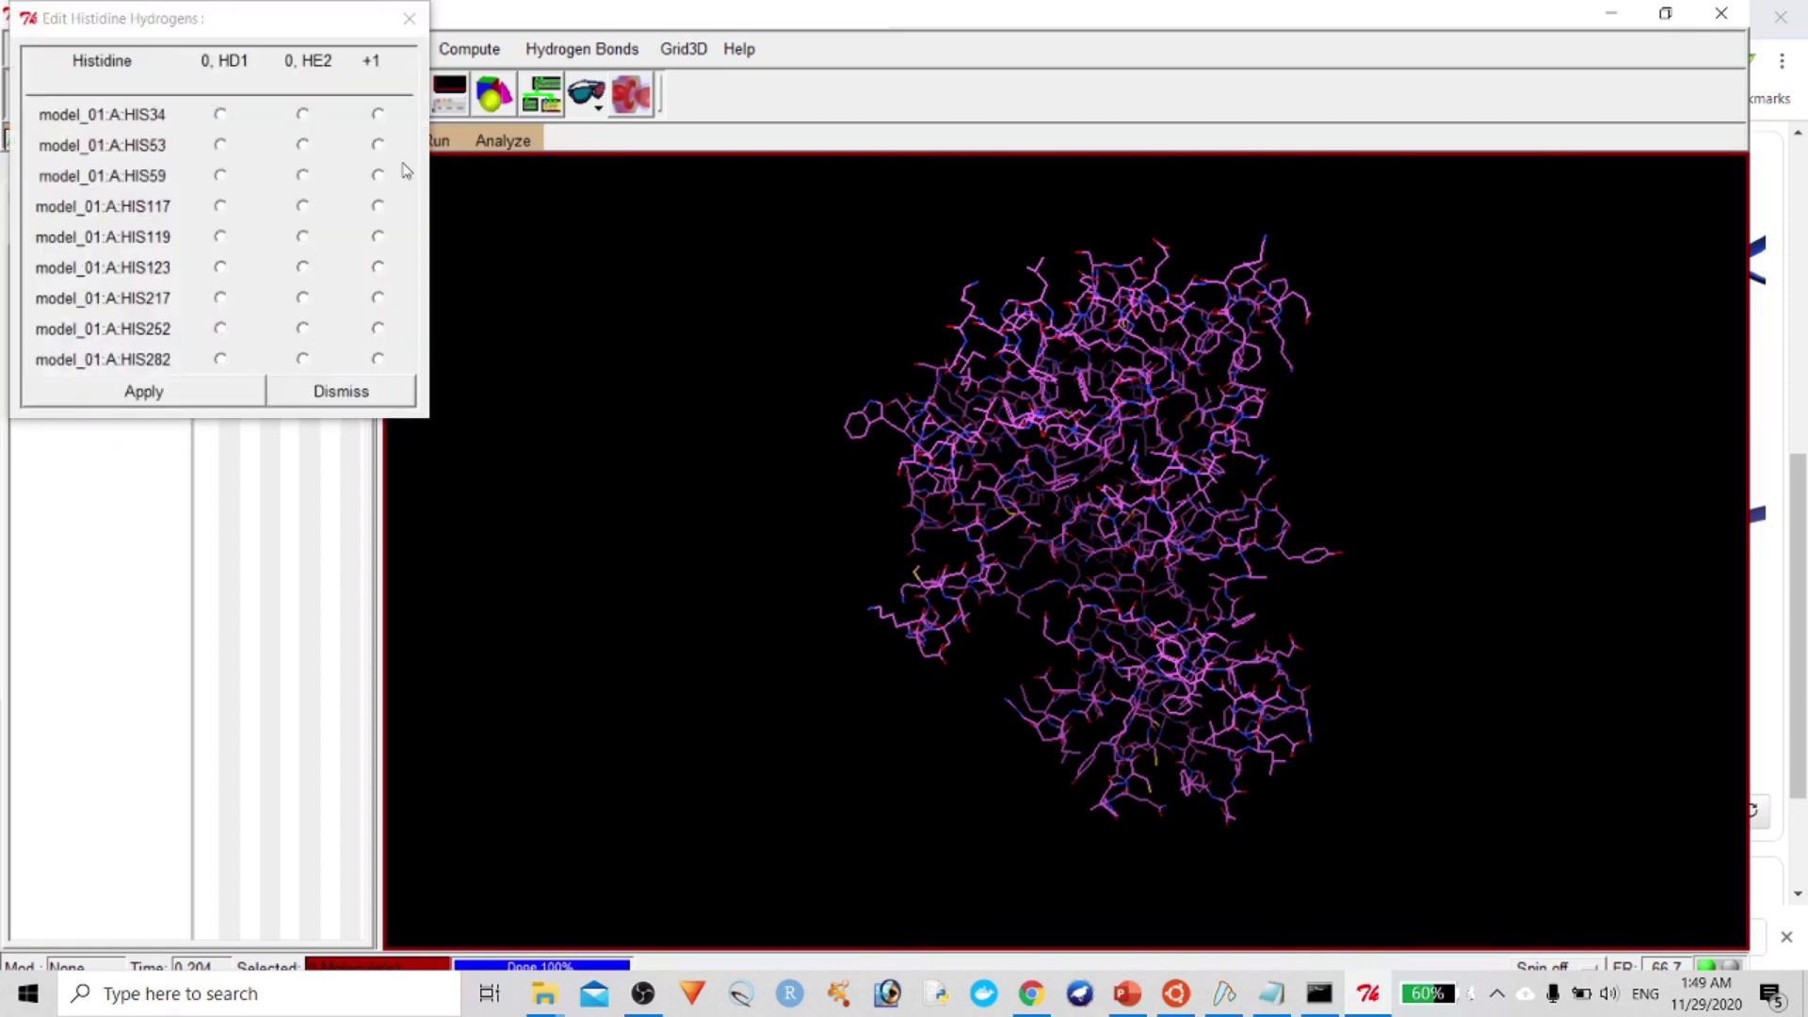
Set HE2 protonation on the histidines, including HIS34 and HIS53, apply, and dismiss
left_click(303, 114)
left_click(302, 144)
left_click(302, 205)
left_click(303, 236)
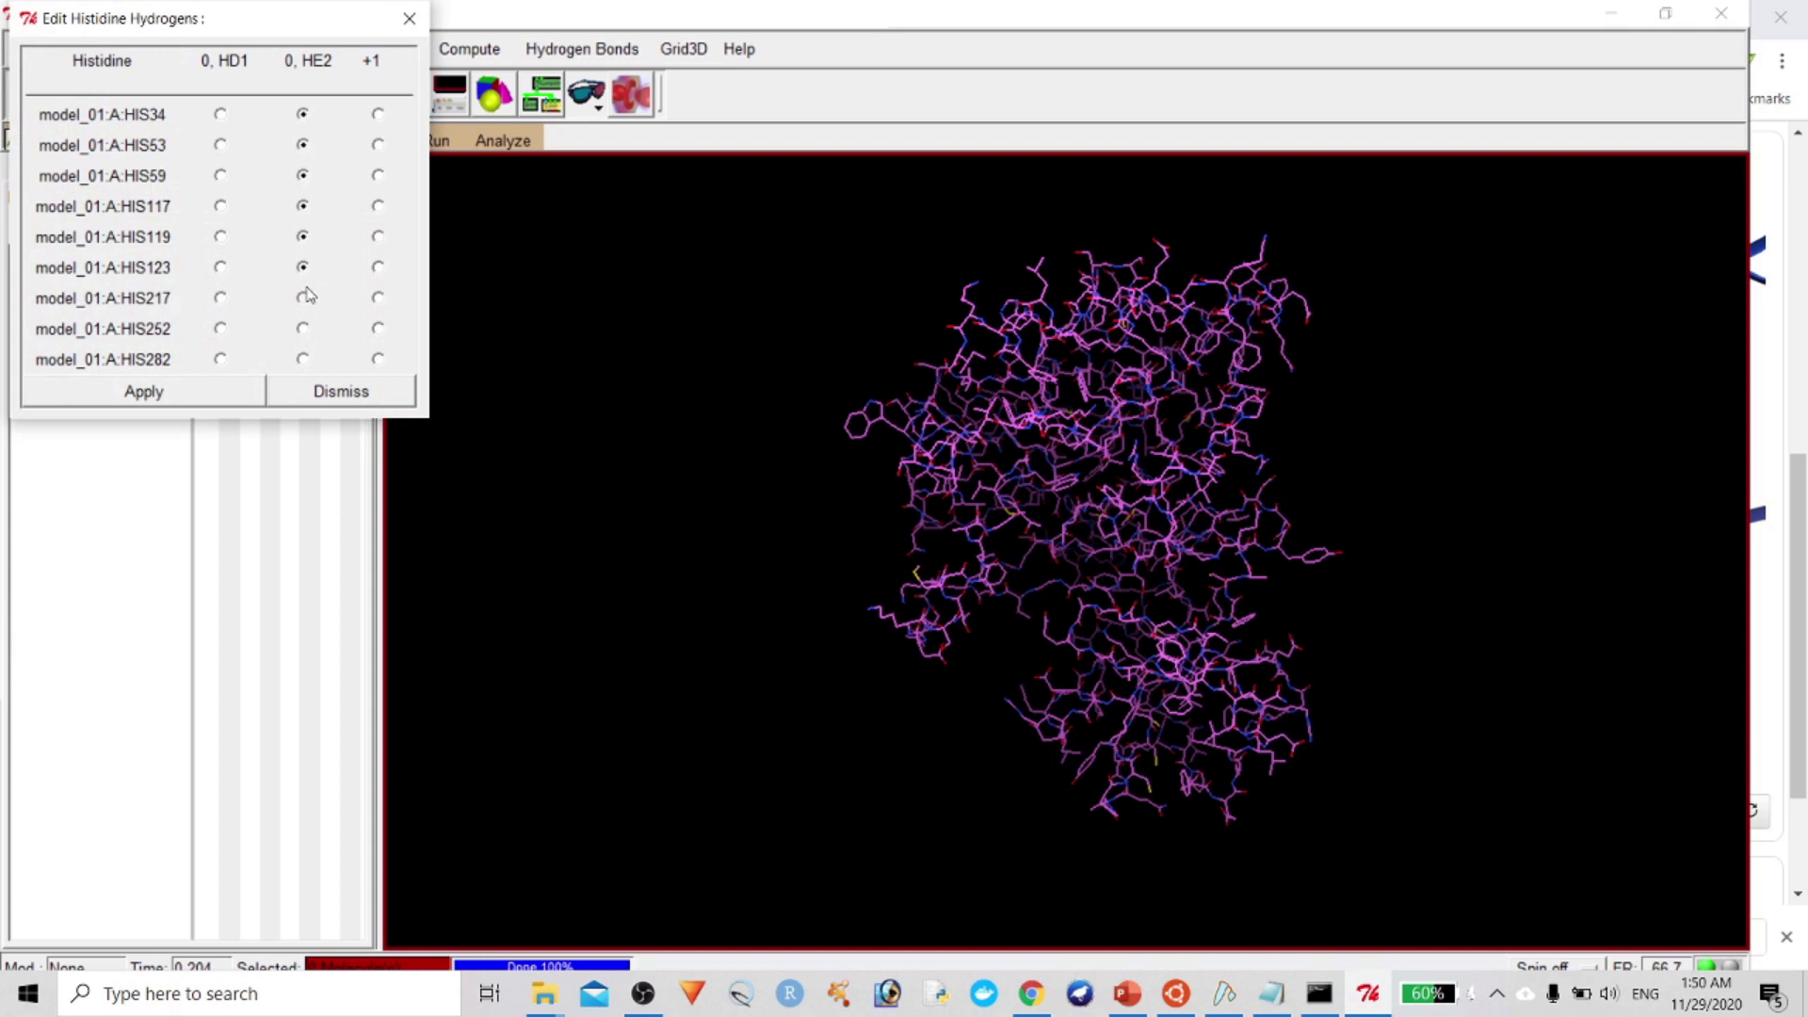
left_click(155, 403)
left_click(359, 395)
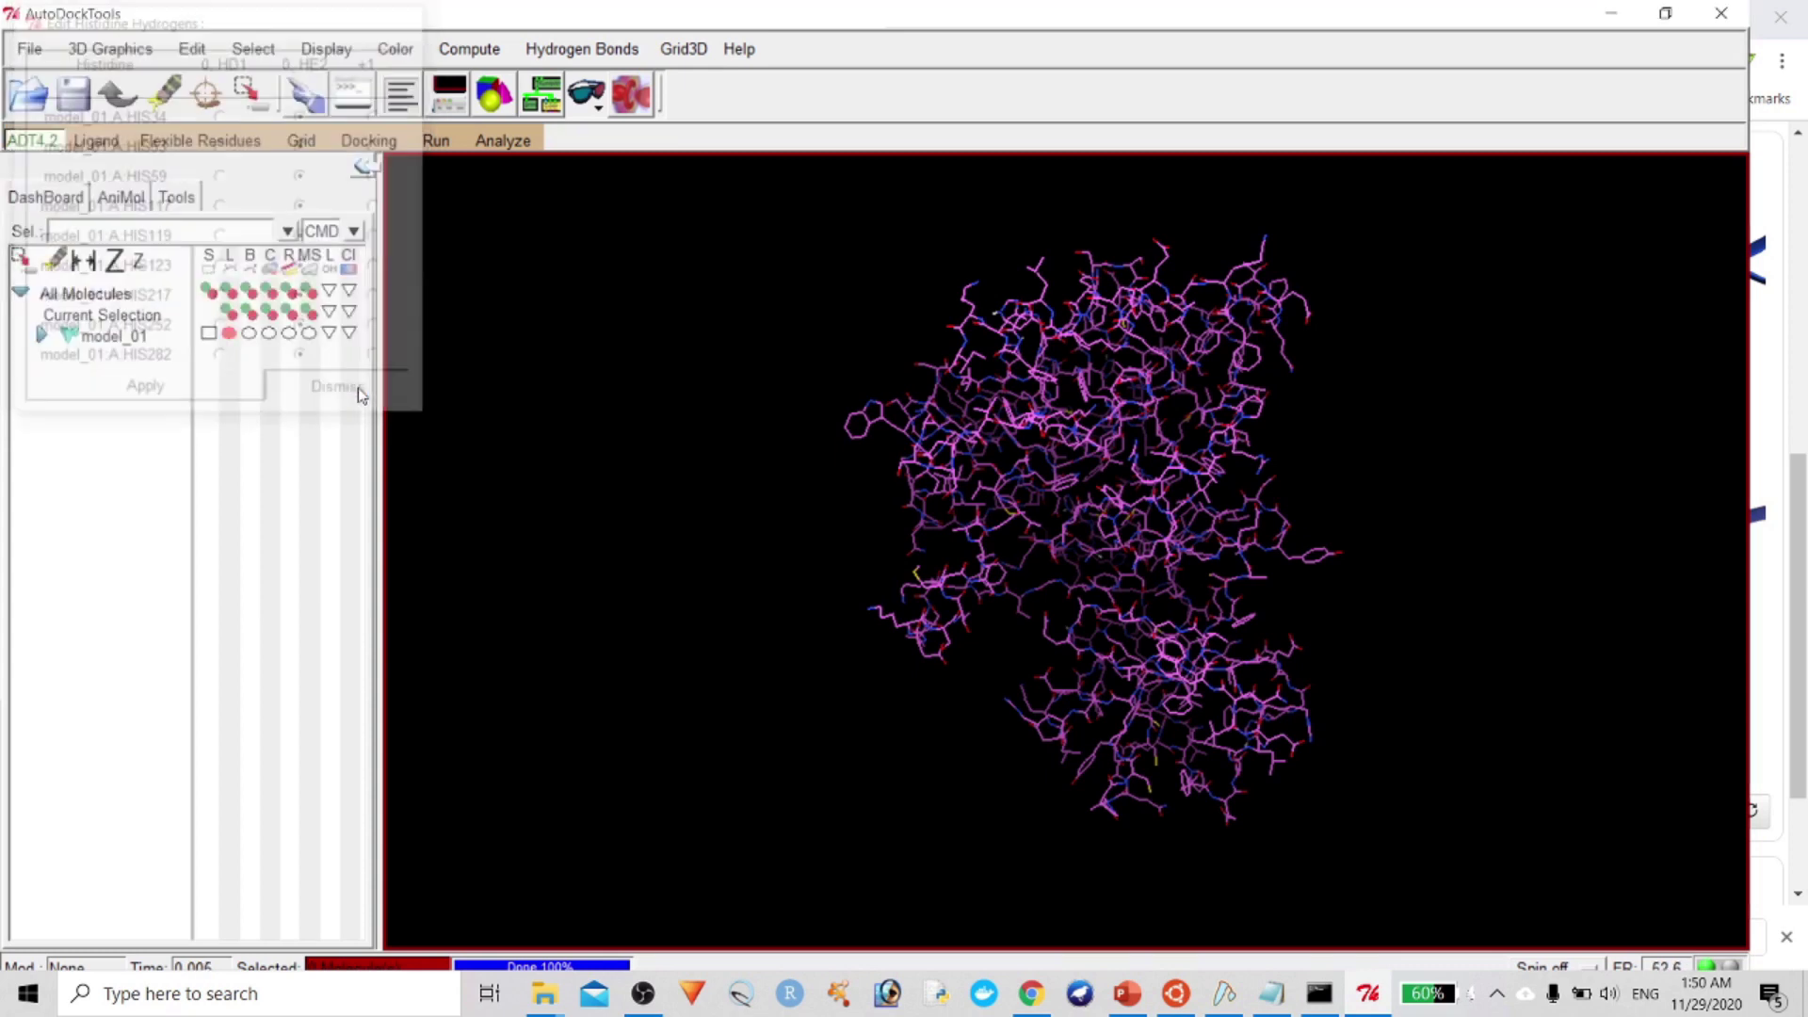
left_click(192, 49)
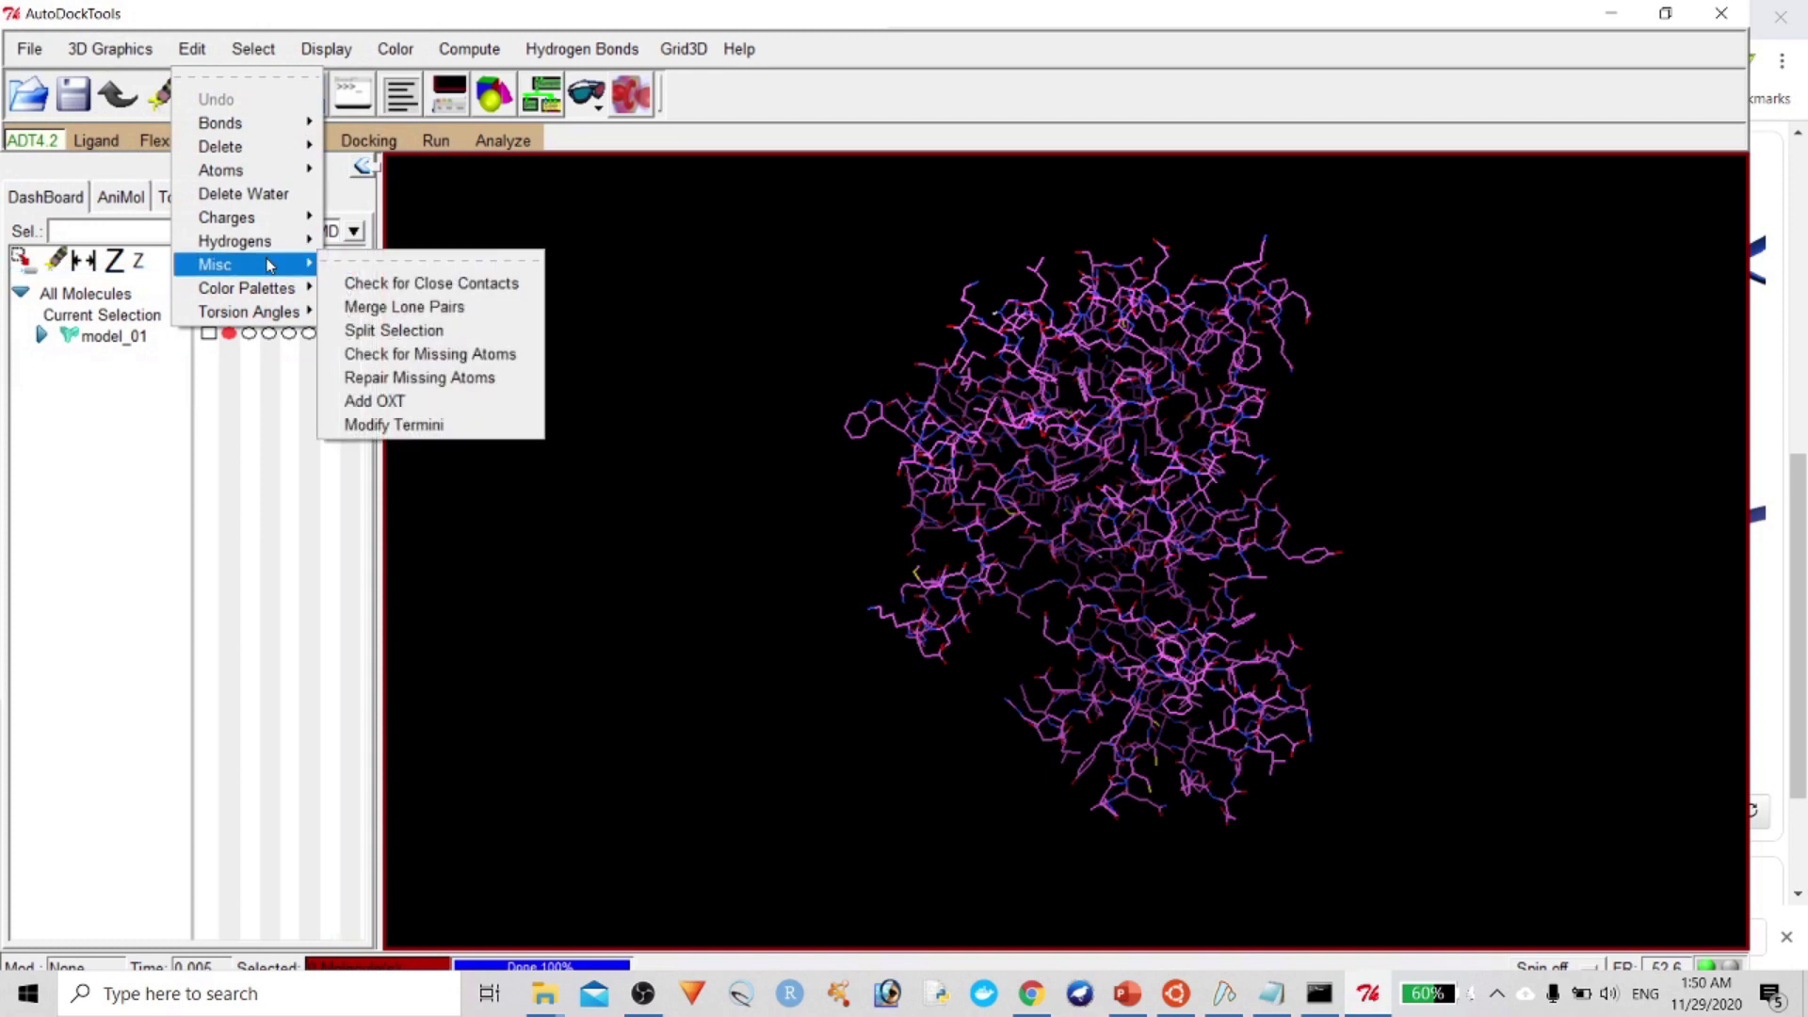
Add polar-only hydrogens to model_01
mouse_move(234, 242)
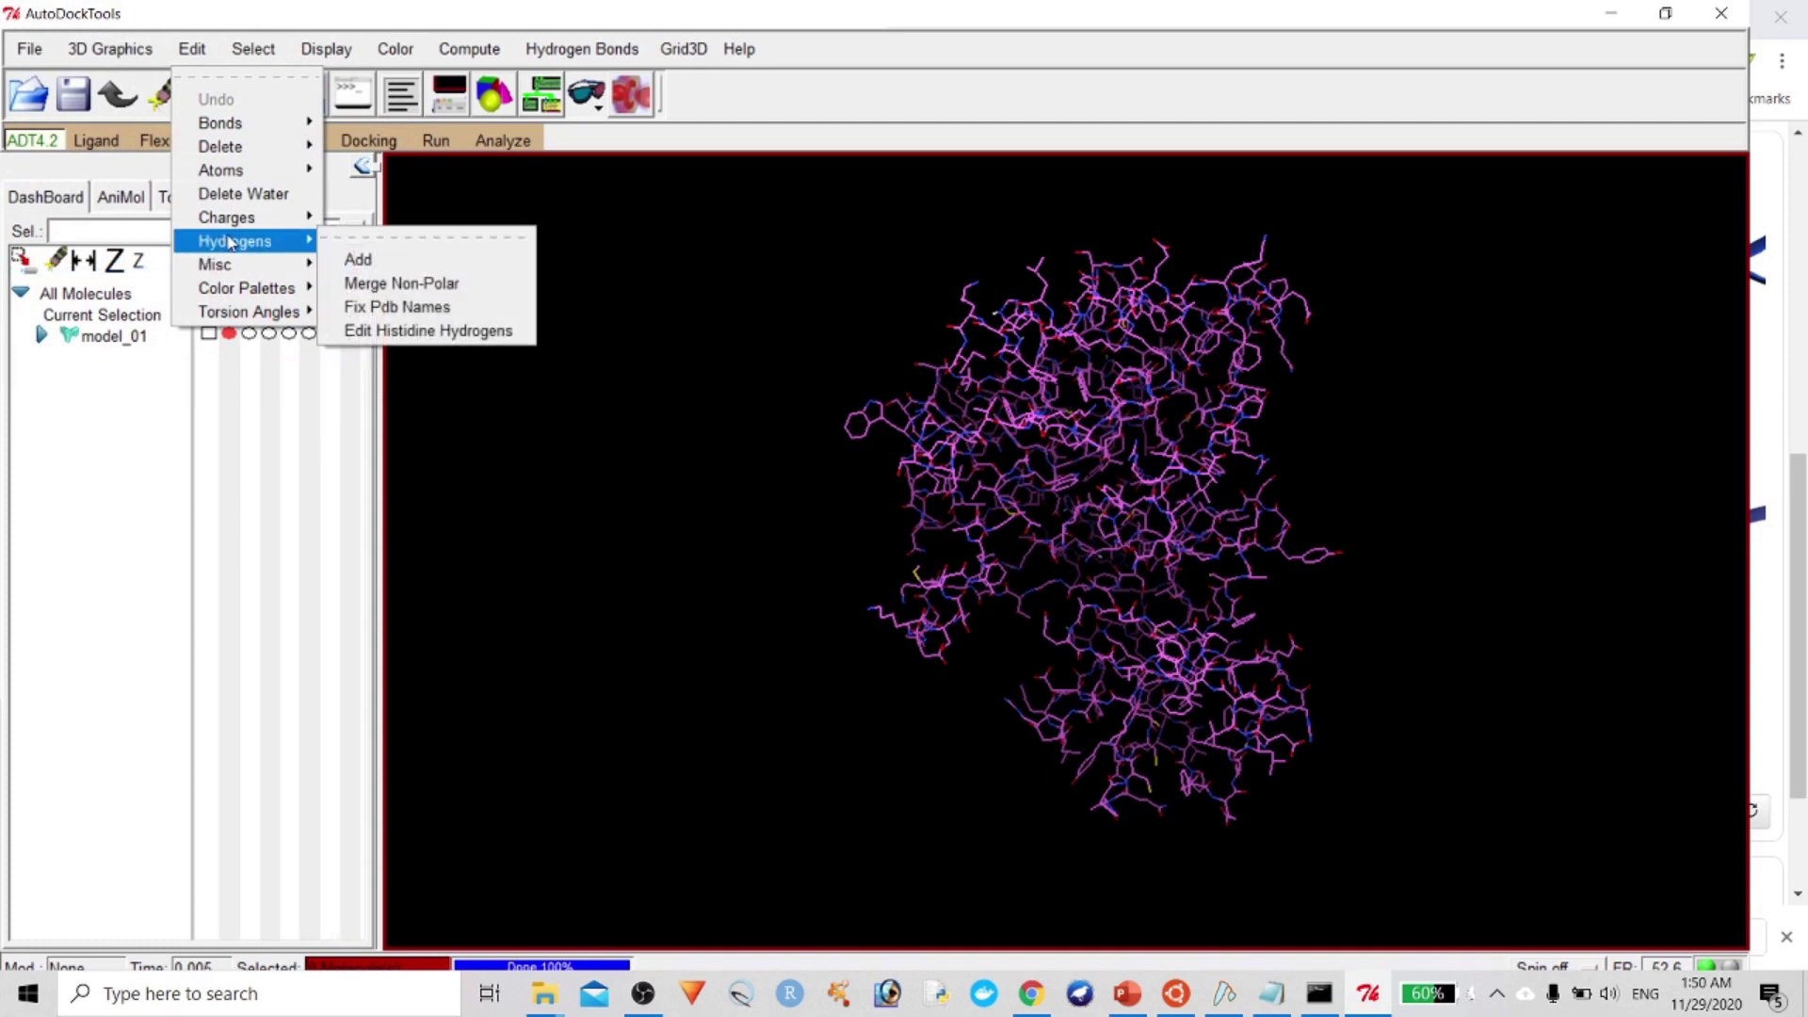
left_click(386, 259)
left_click(721, 317)
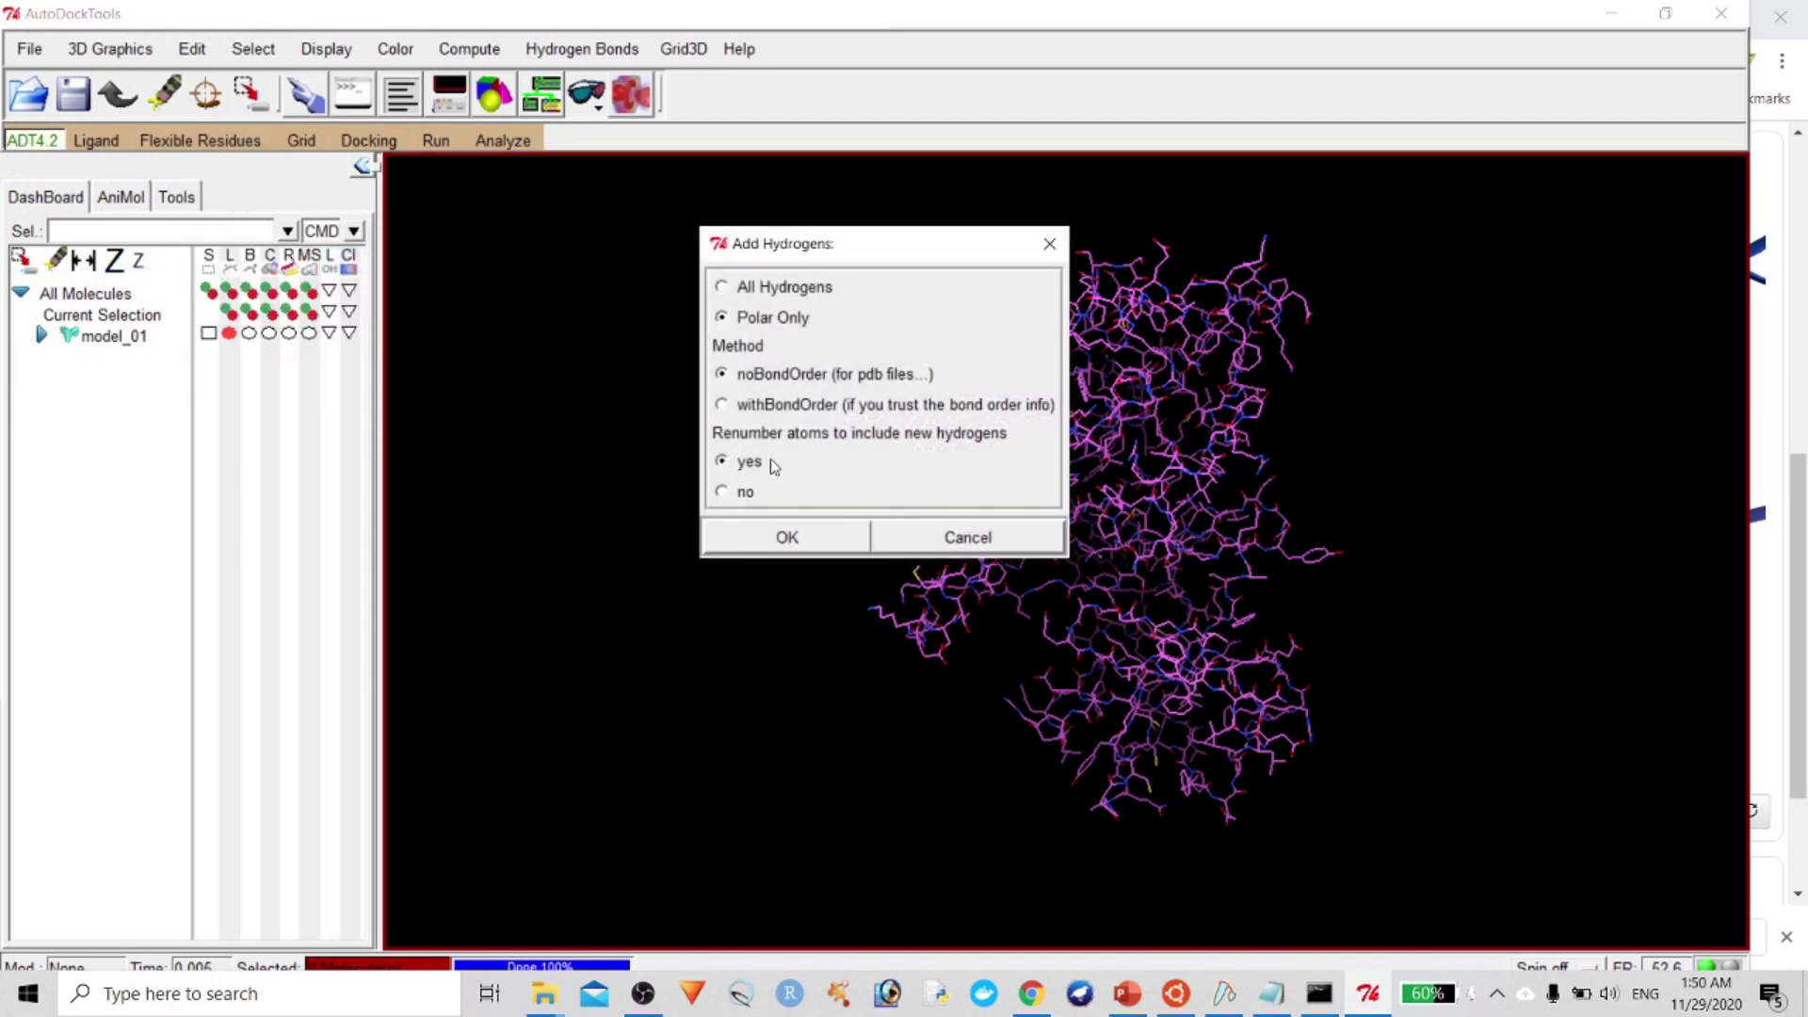
left_click(789, 537)
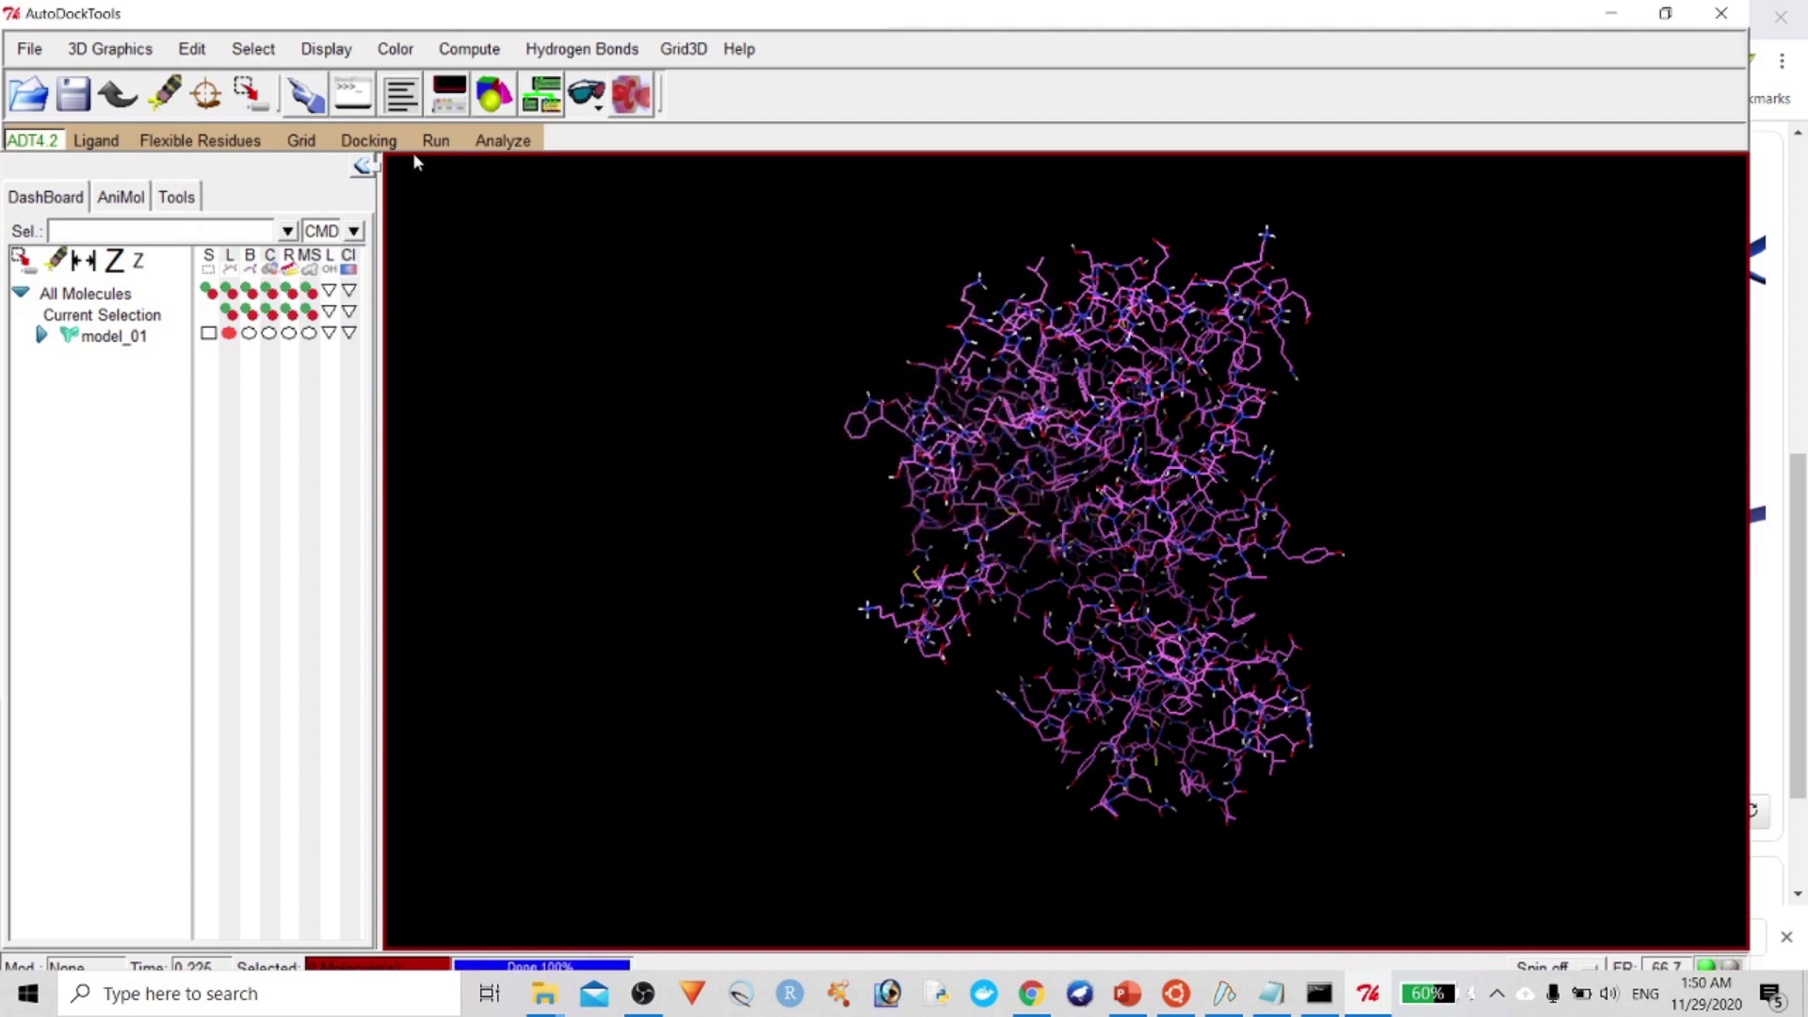
Add Kollman charges to model_01, totalling 7.0
left_click(191, 48)
mouse_move(270, 215)
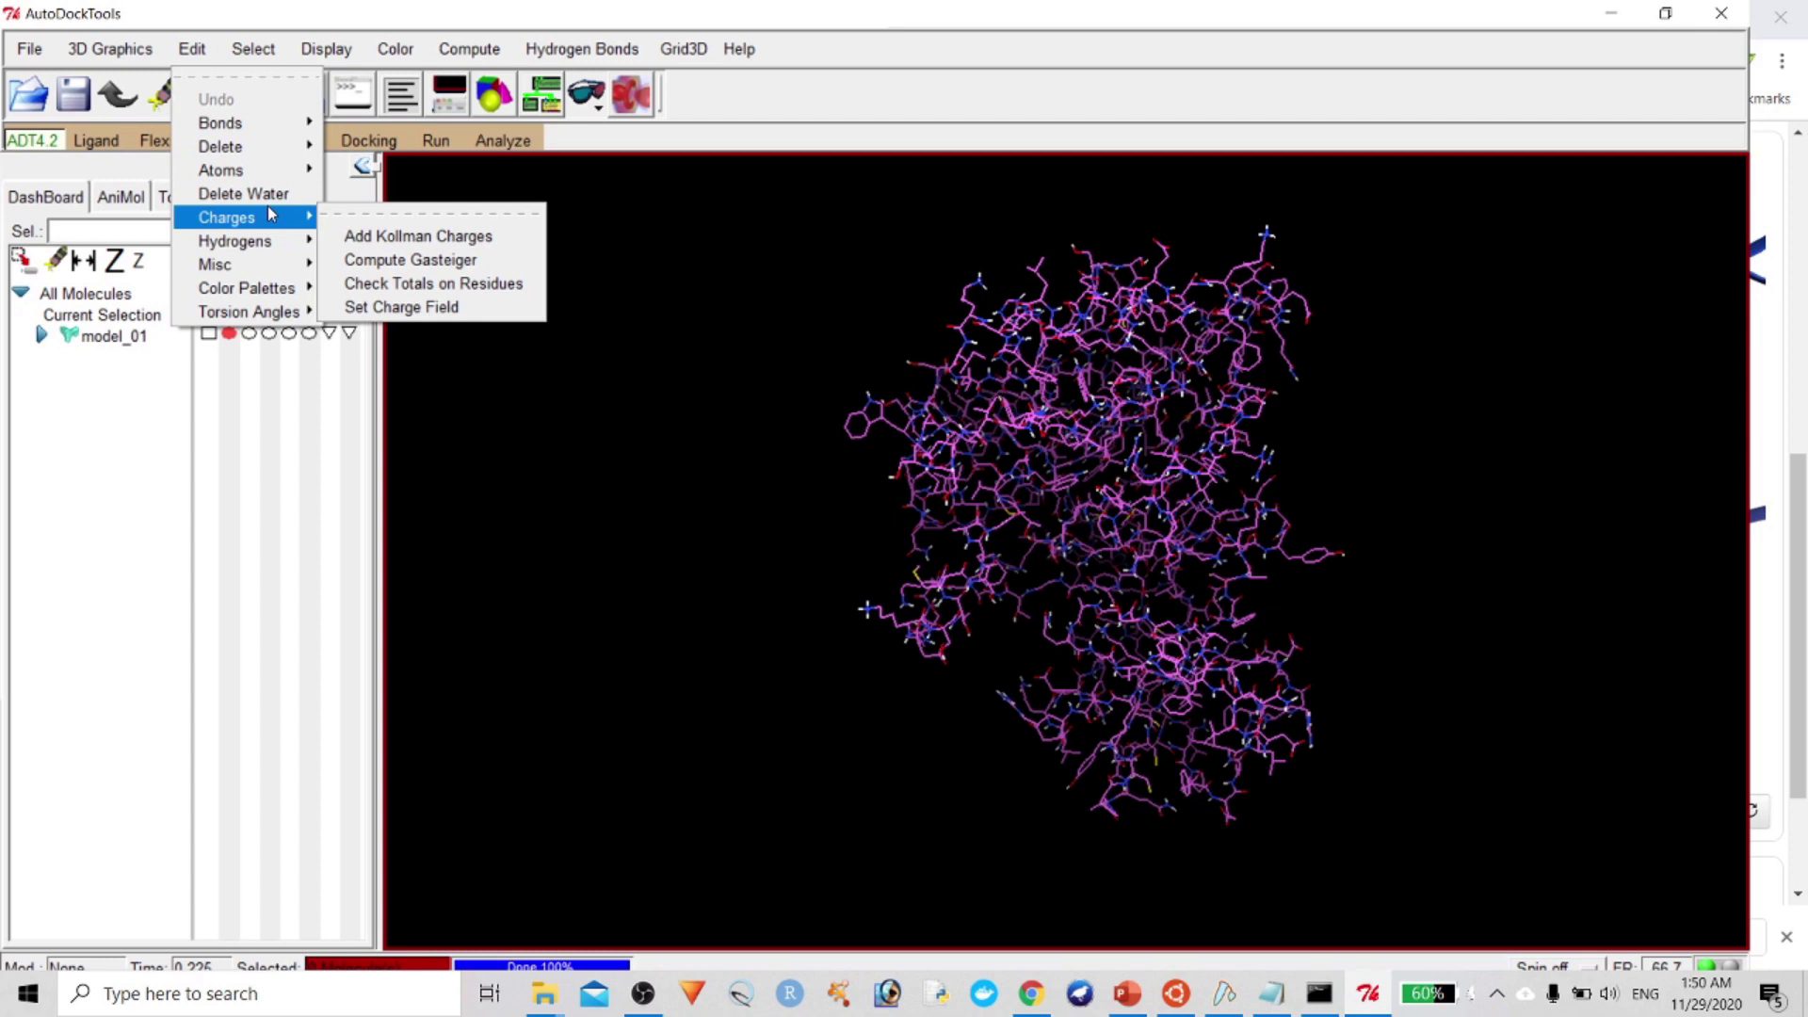
left_click(369, 235)
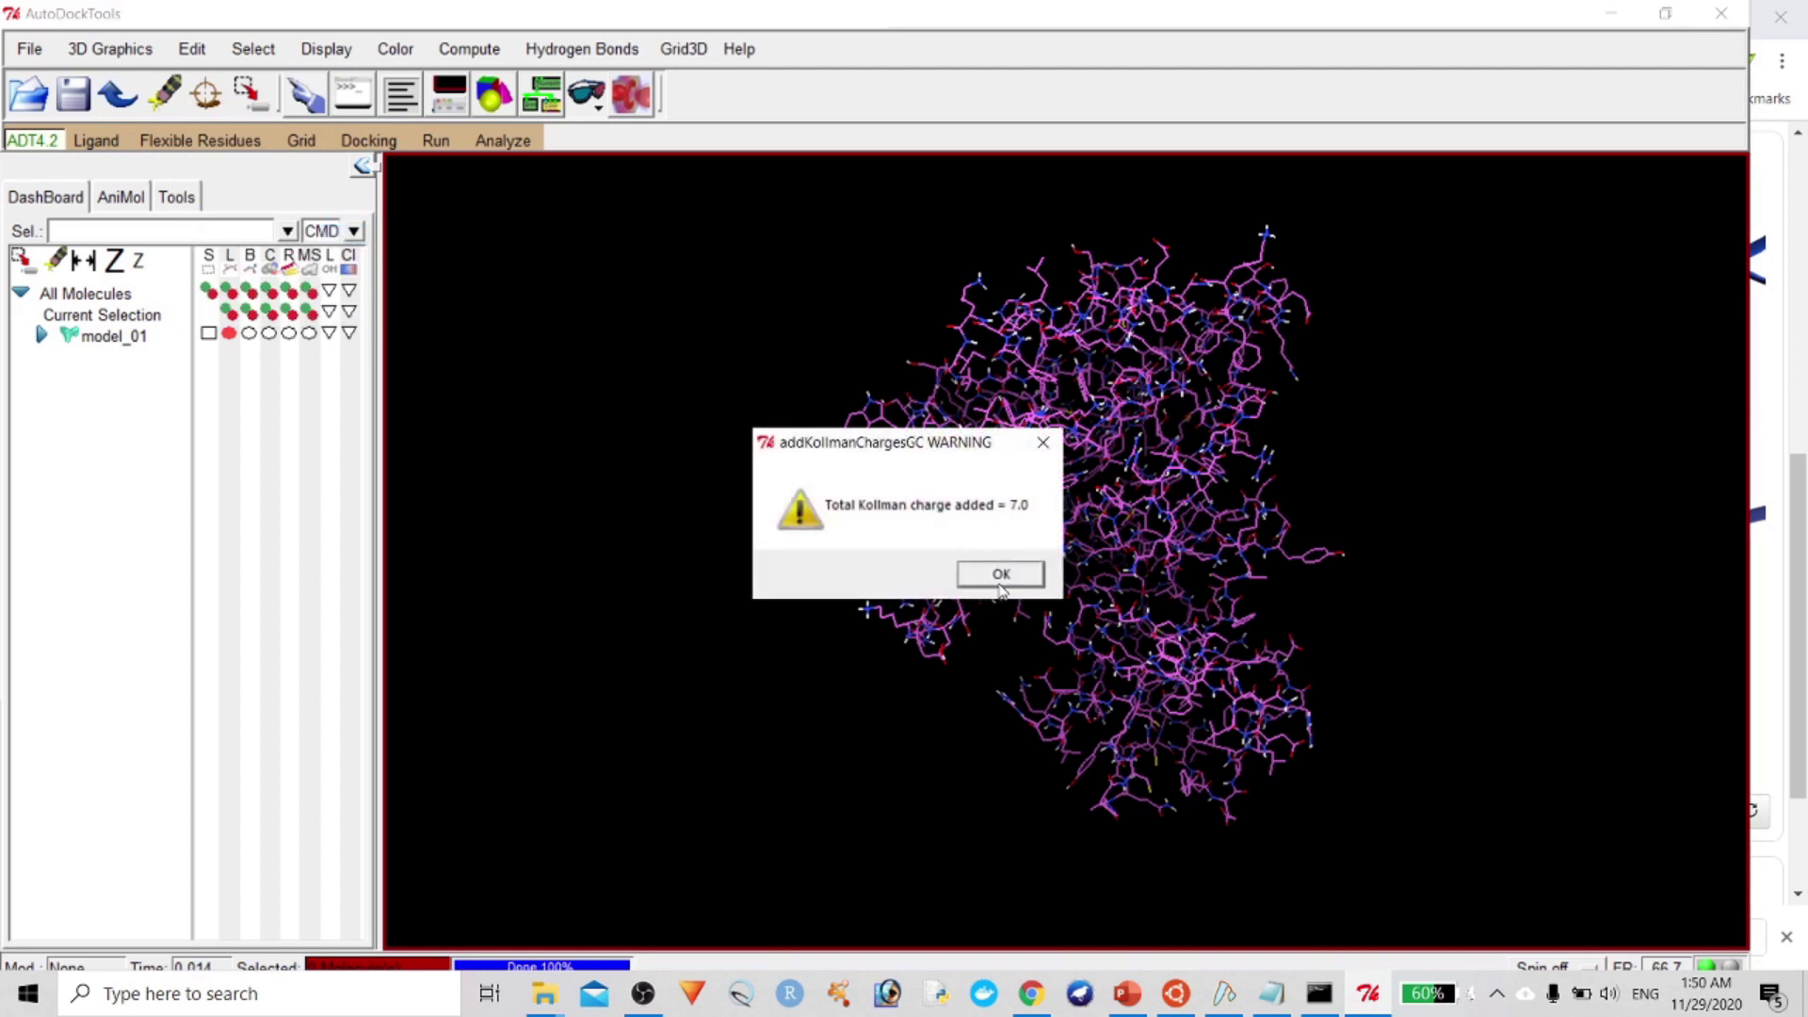
left_click(997, 576)
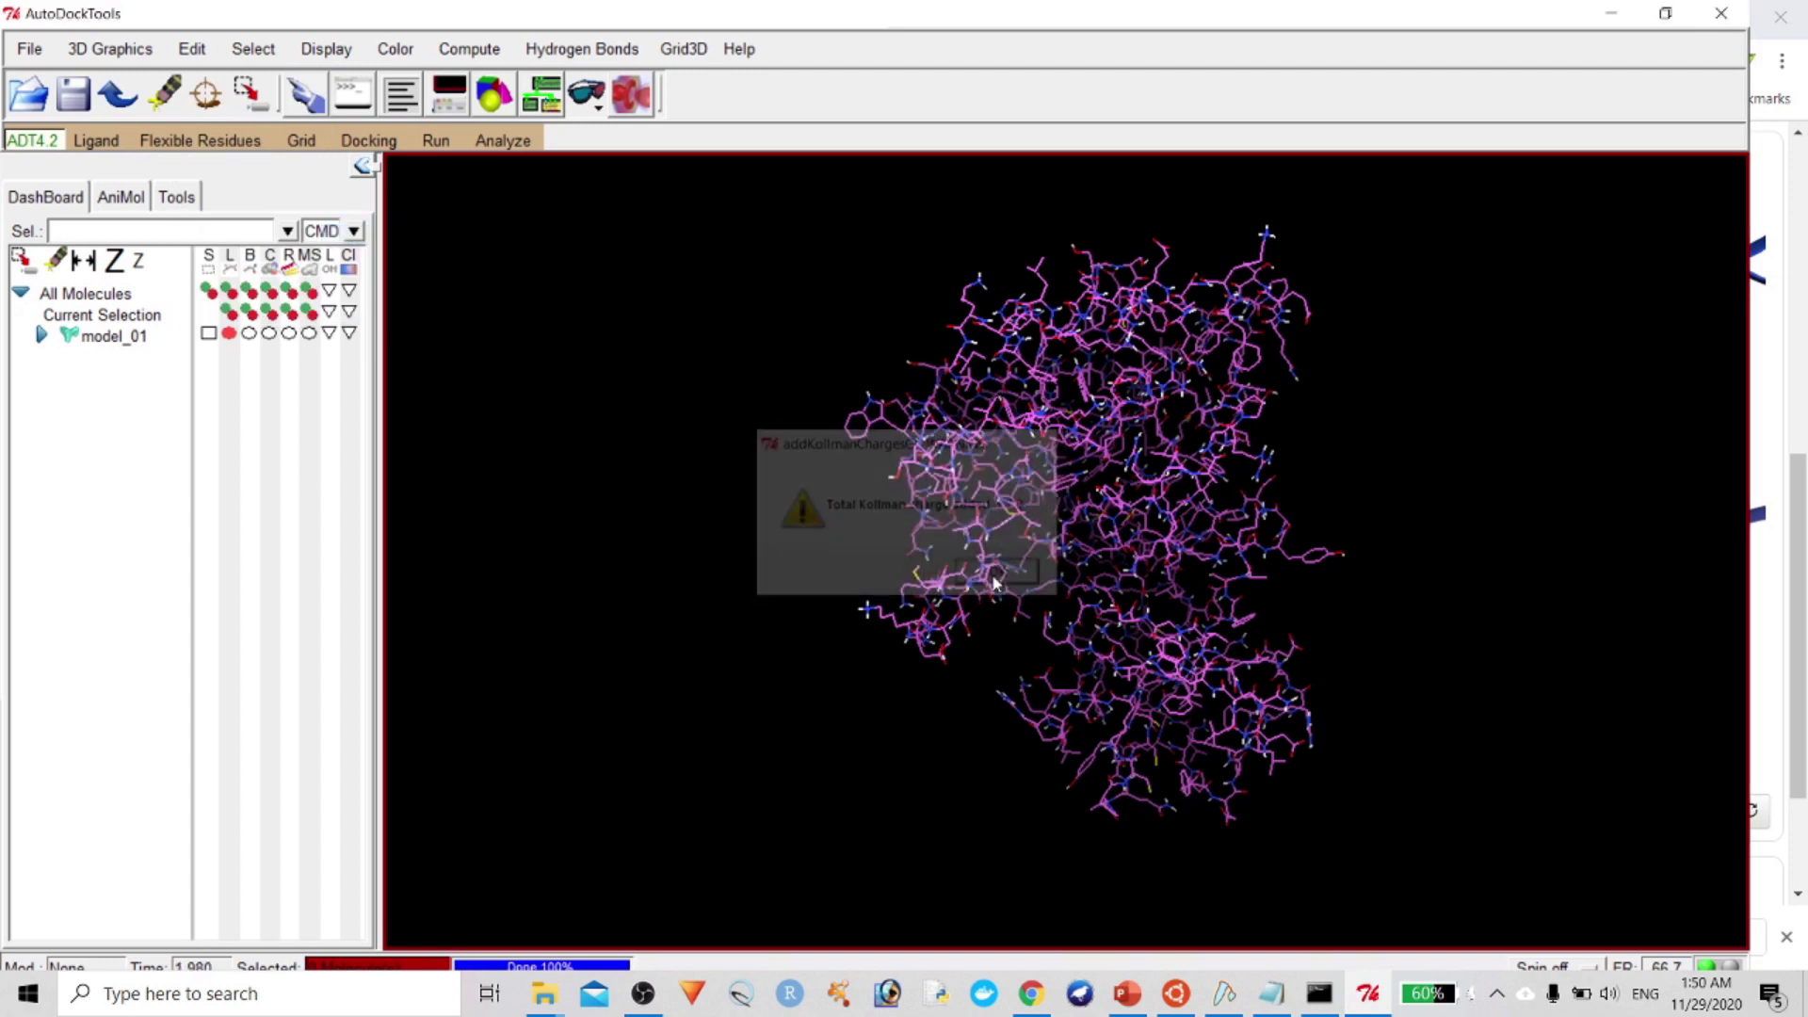
Check charge totals on residues, confirming no non-integral charges
left_click(193, 49)
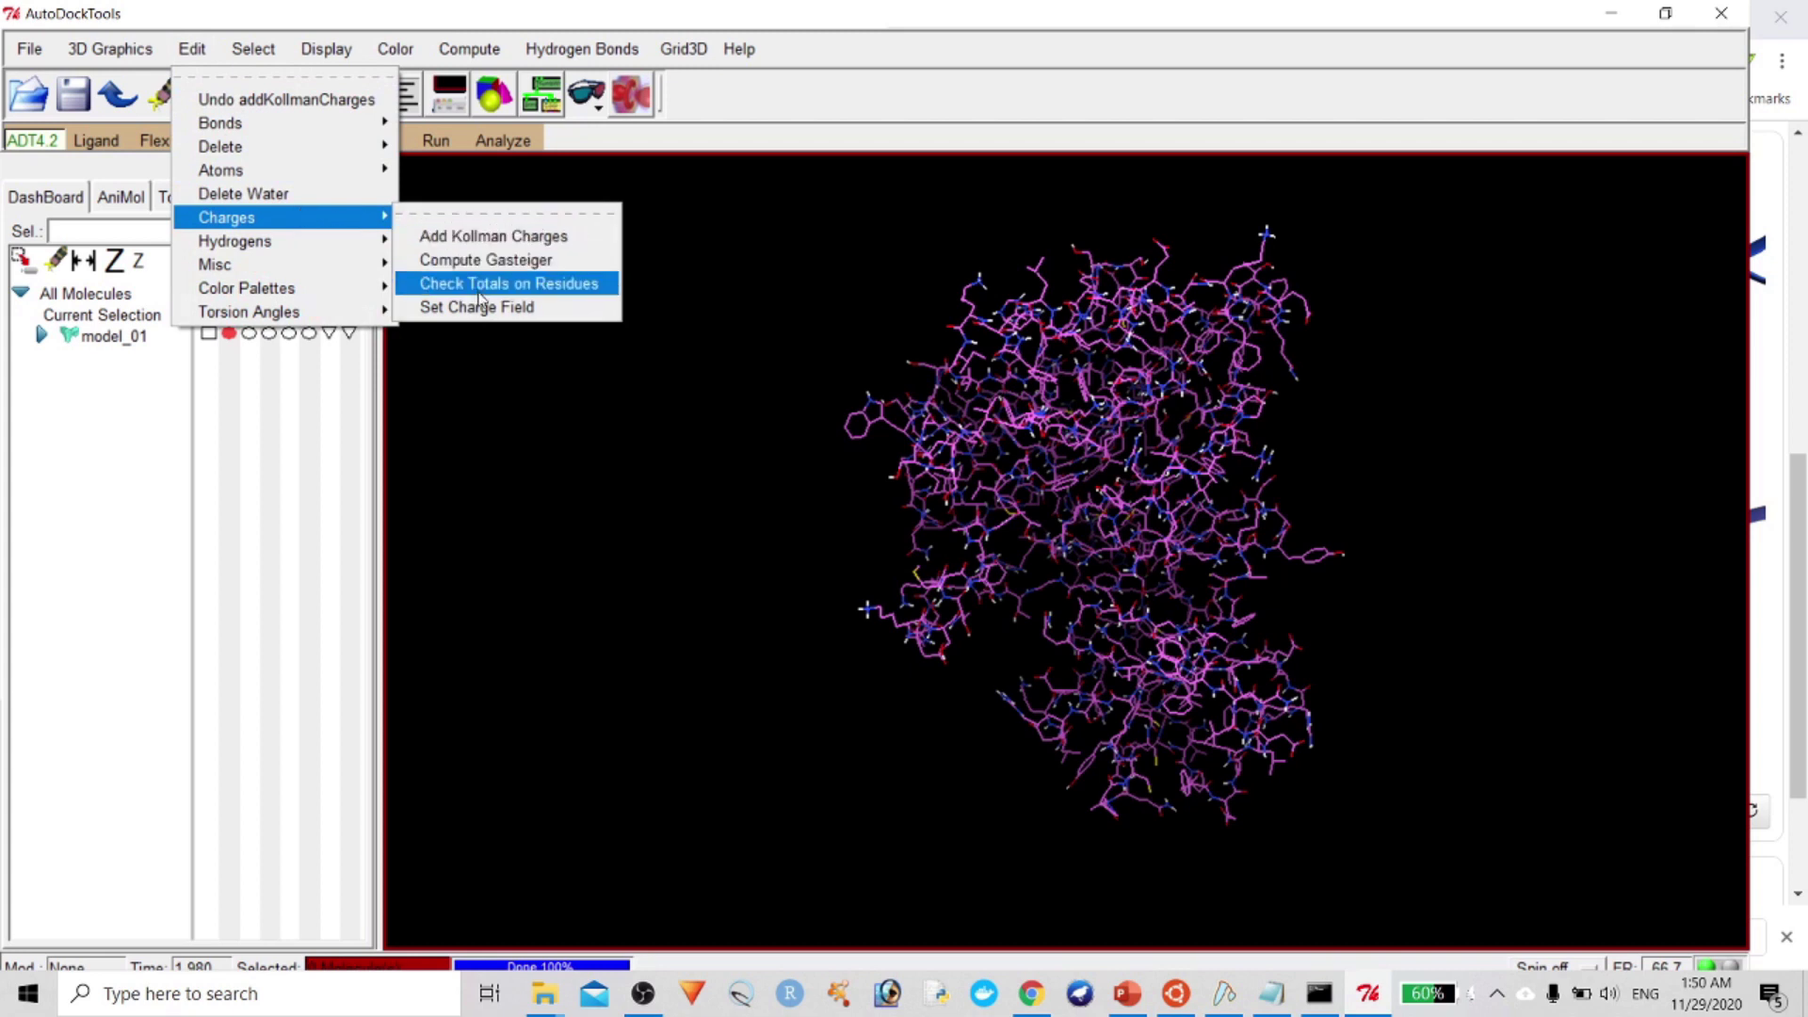
left_click(478, 291)
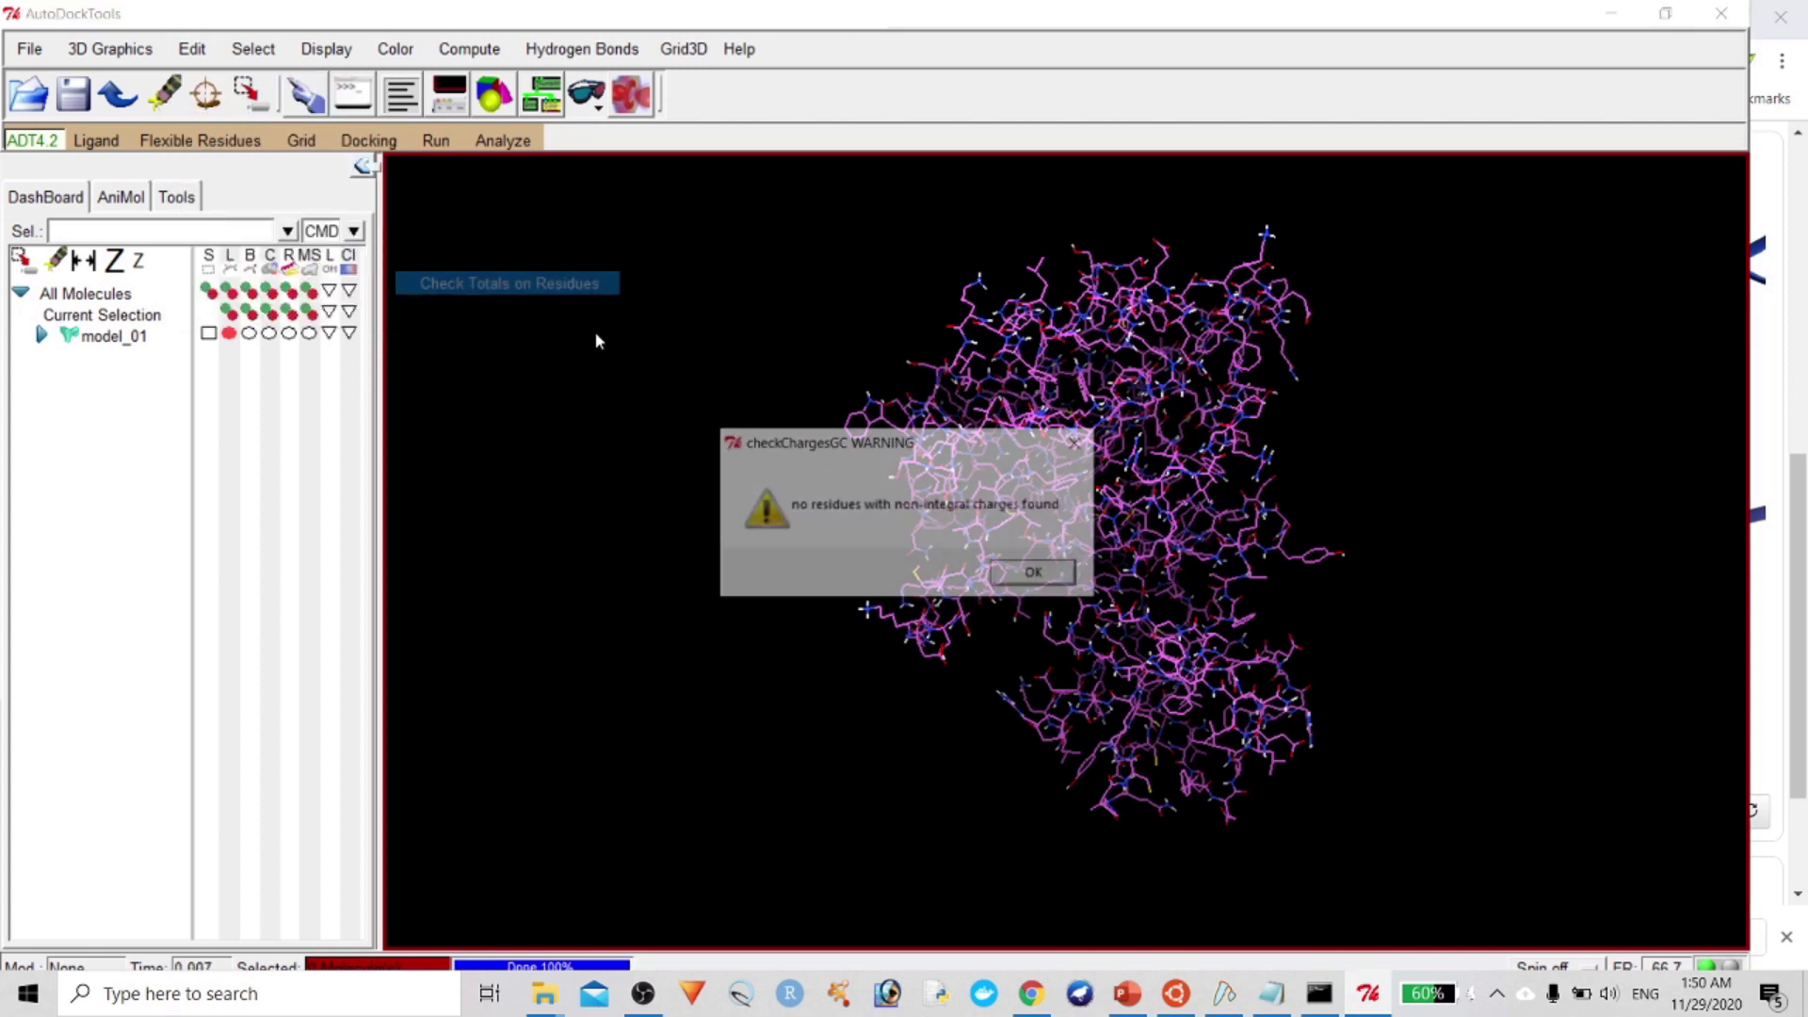
left_click(1067, 578)
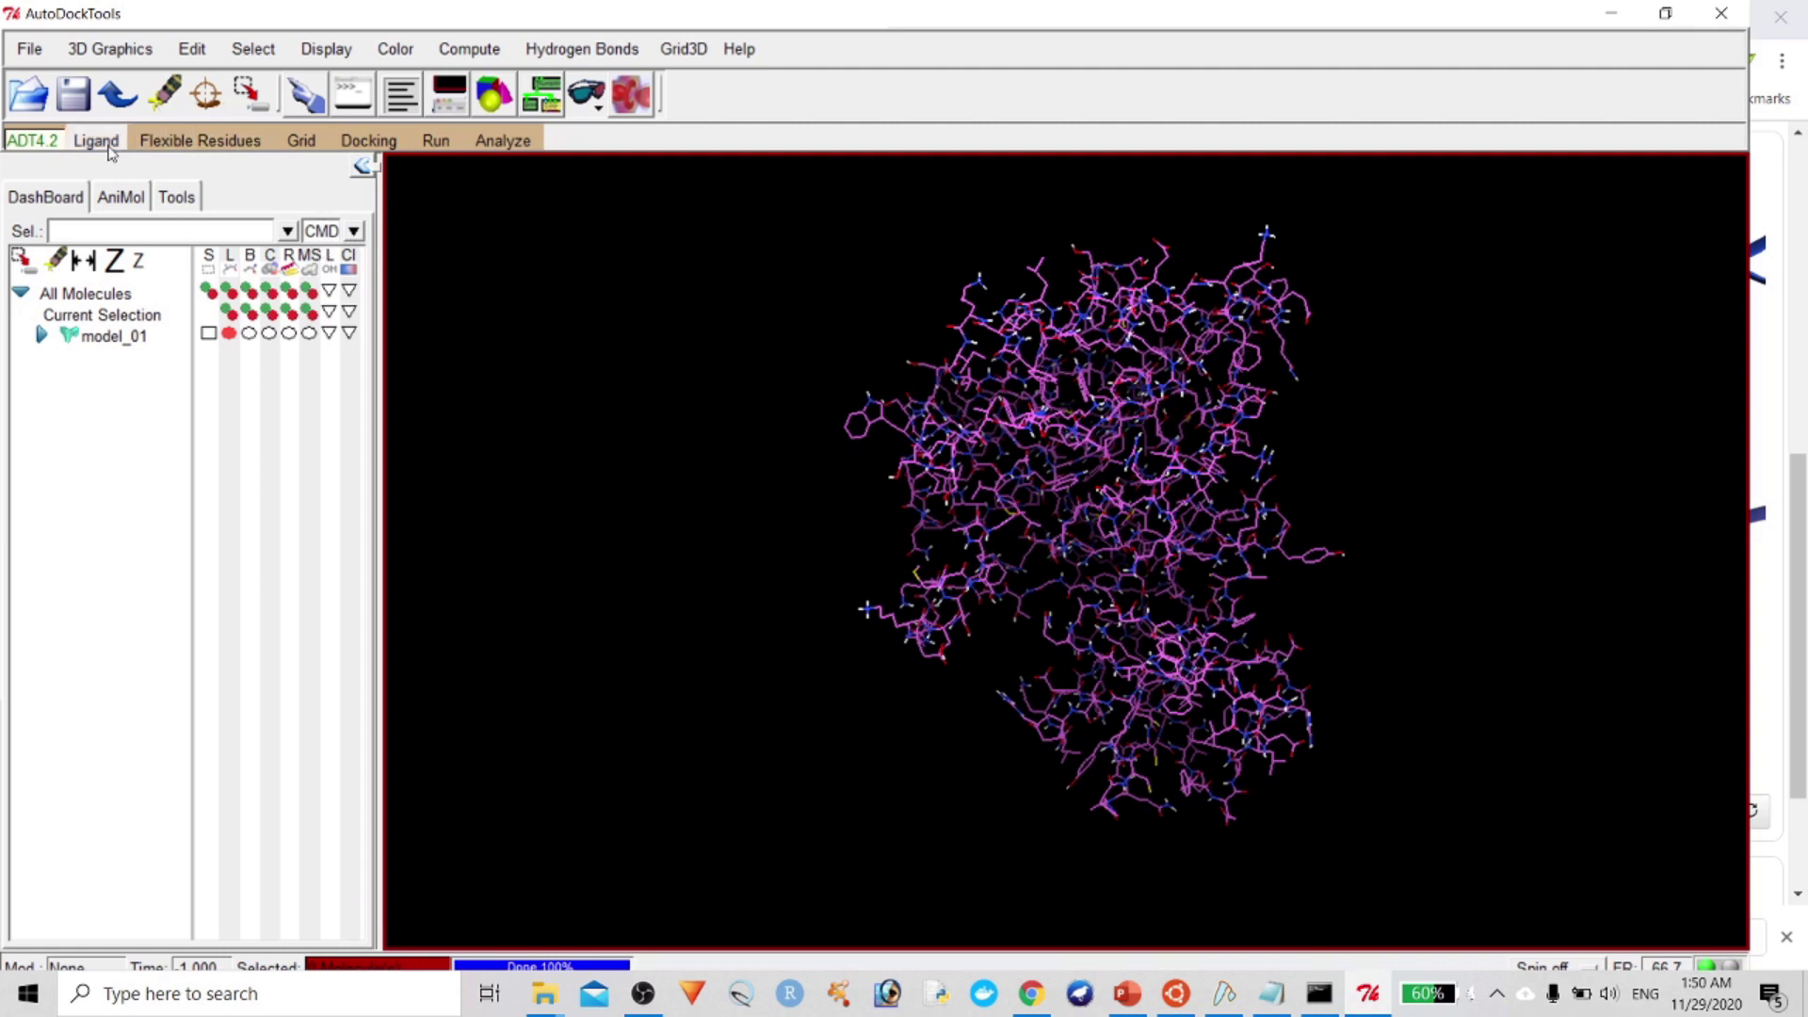
Choose model_01 as the grid macromolecule and accept the initialization warning
left_click(245, 143)
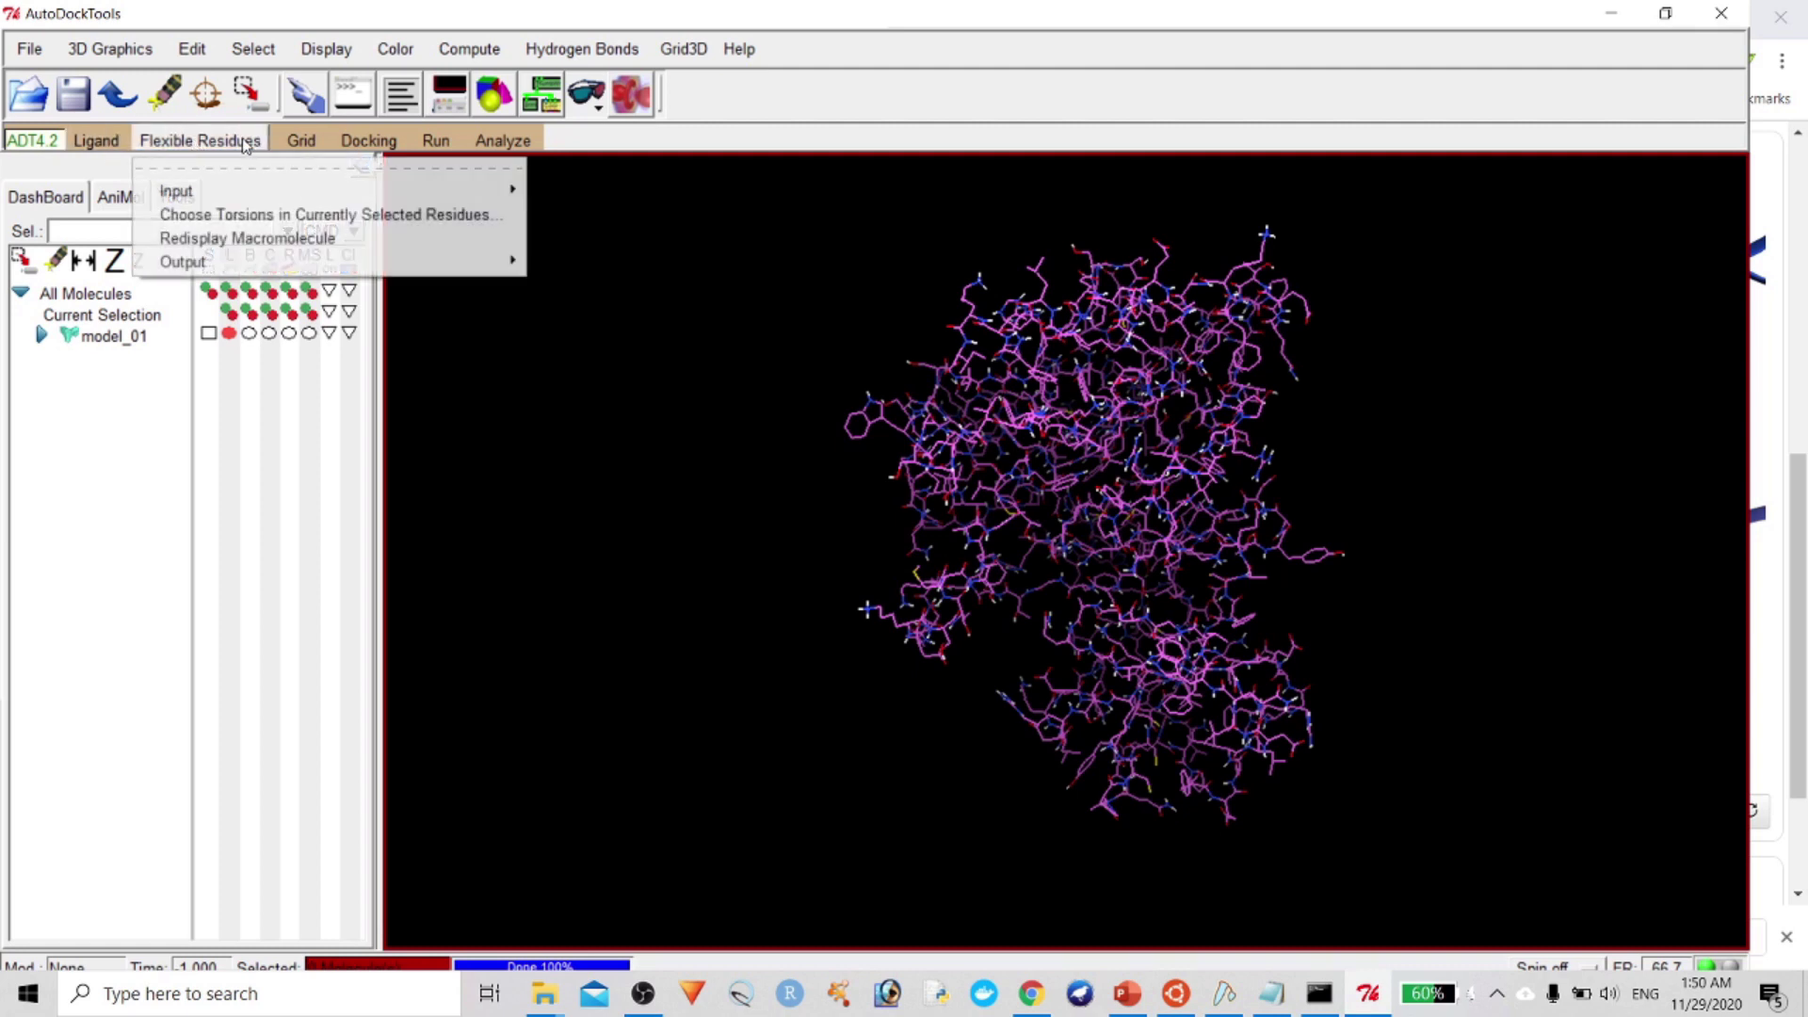
left_click(301, 141)
mouse_move(341, 215)
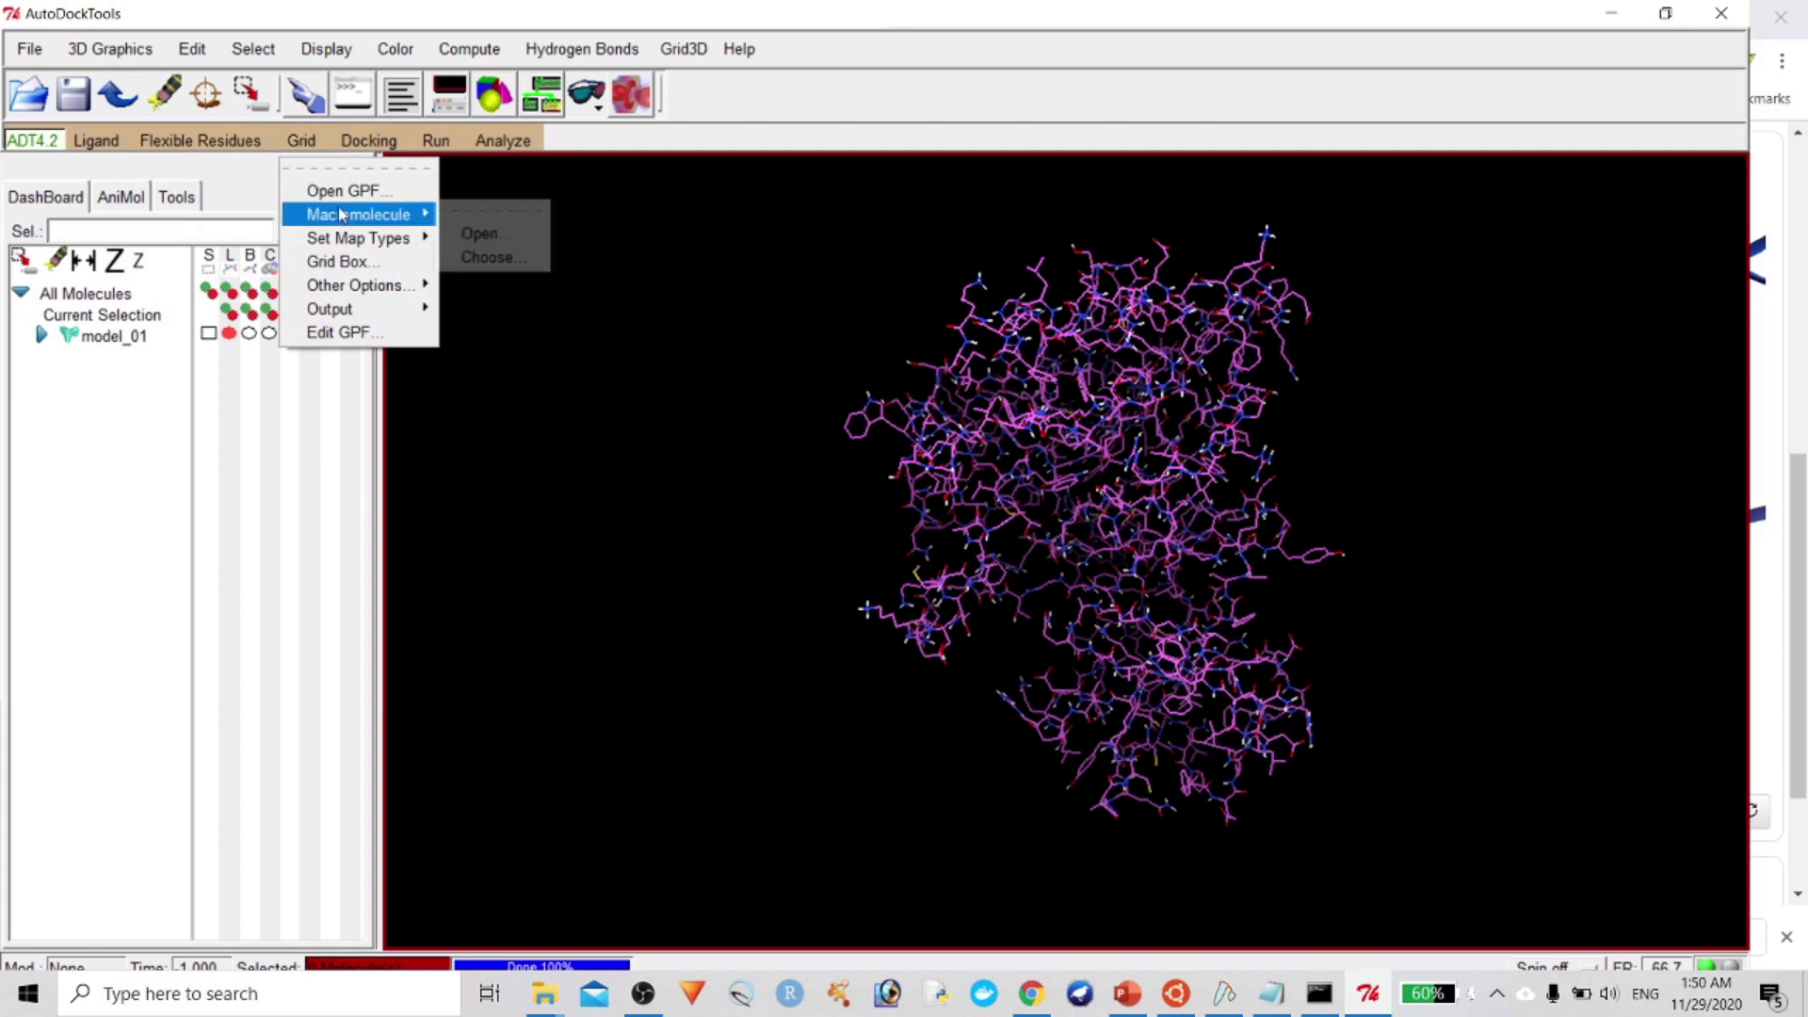
left_click(504, 257)
left_click(90, 103)
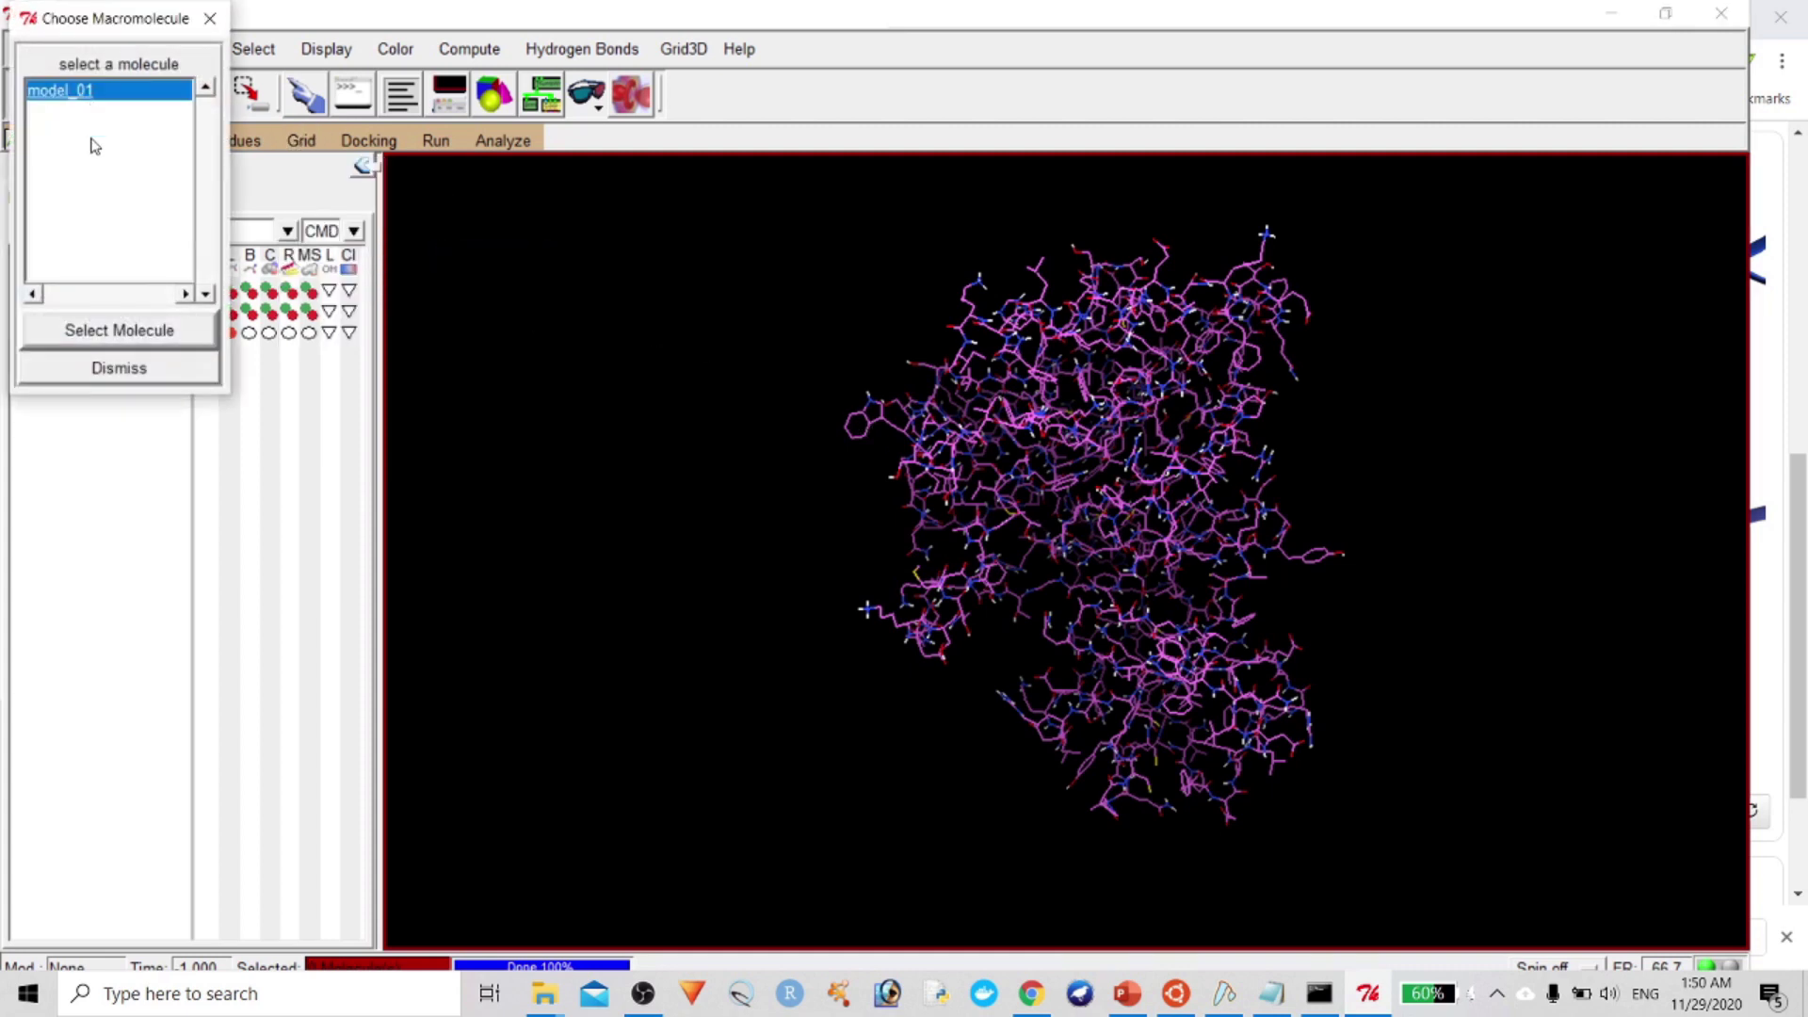
left_click(146, 329)
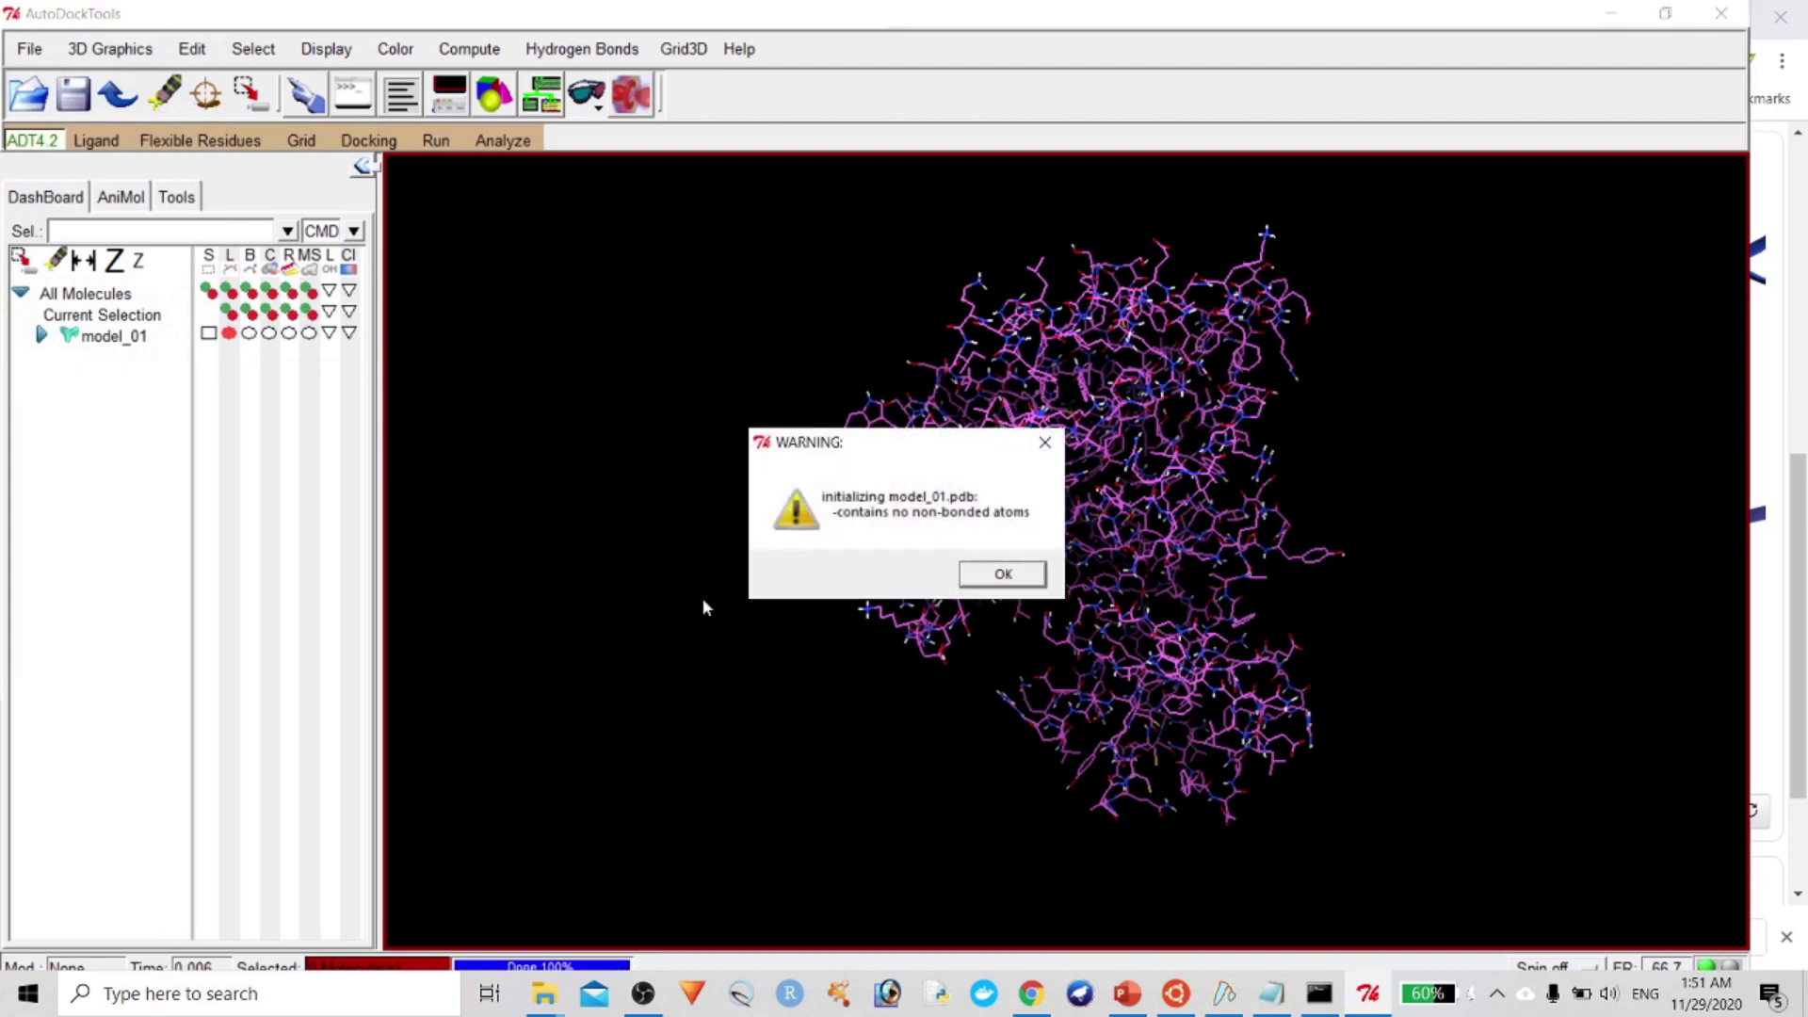
left_click(974, 586)
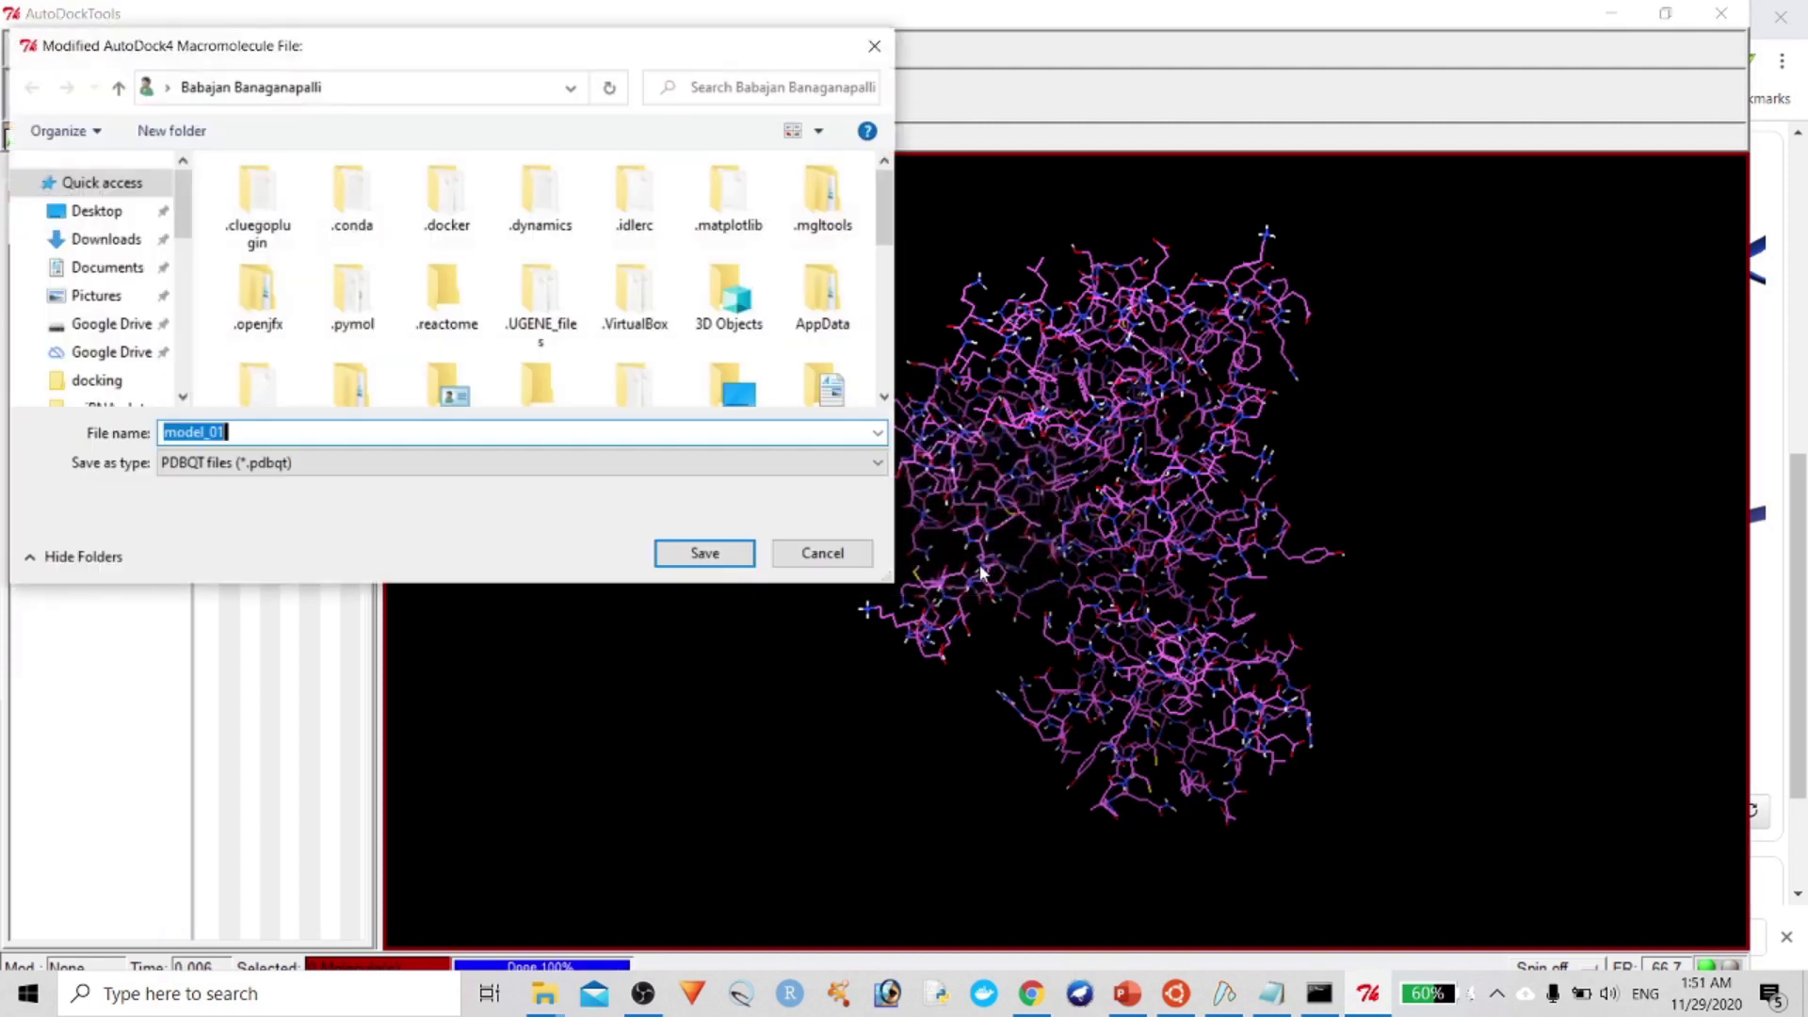
Save the macromolecule as model_01.pdbqt in the Desktop vina folder
left_click(132, 213)
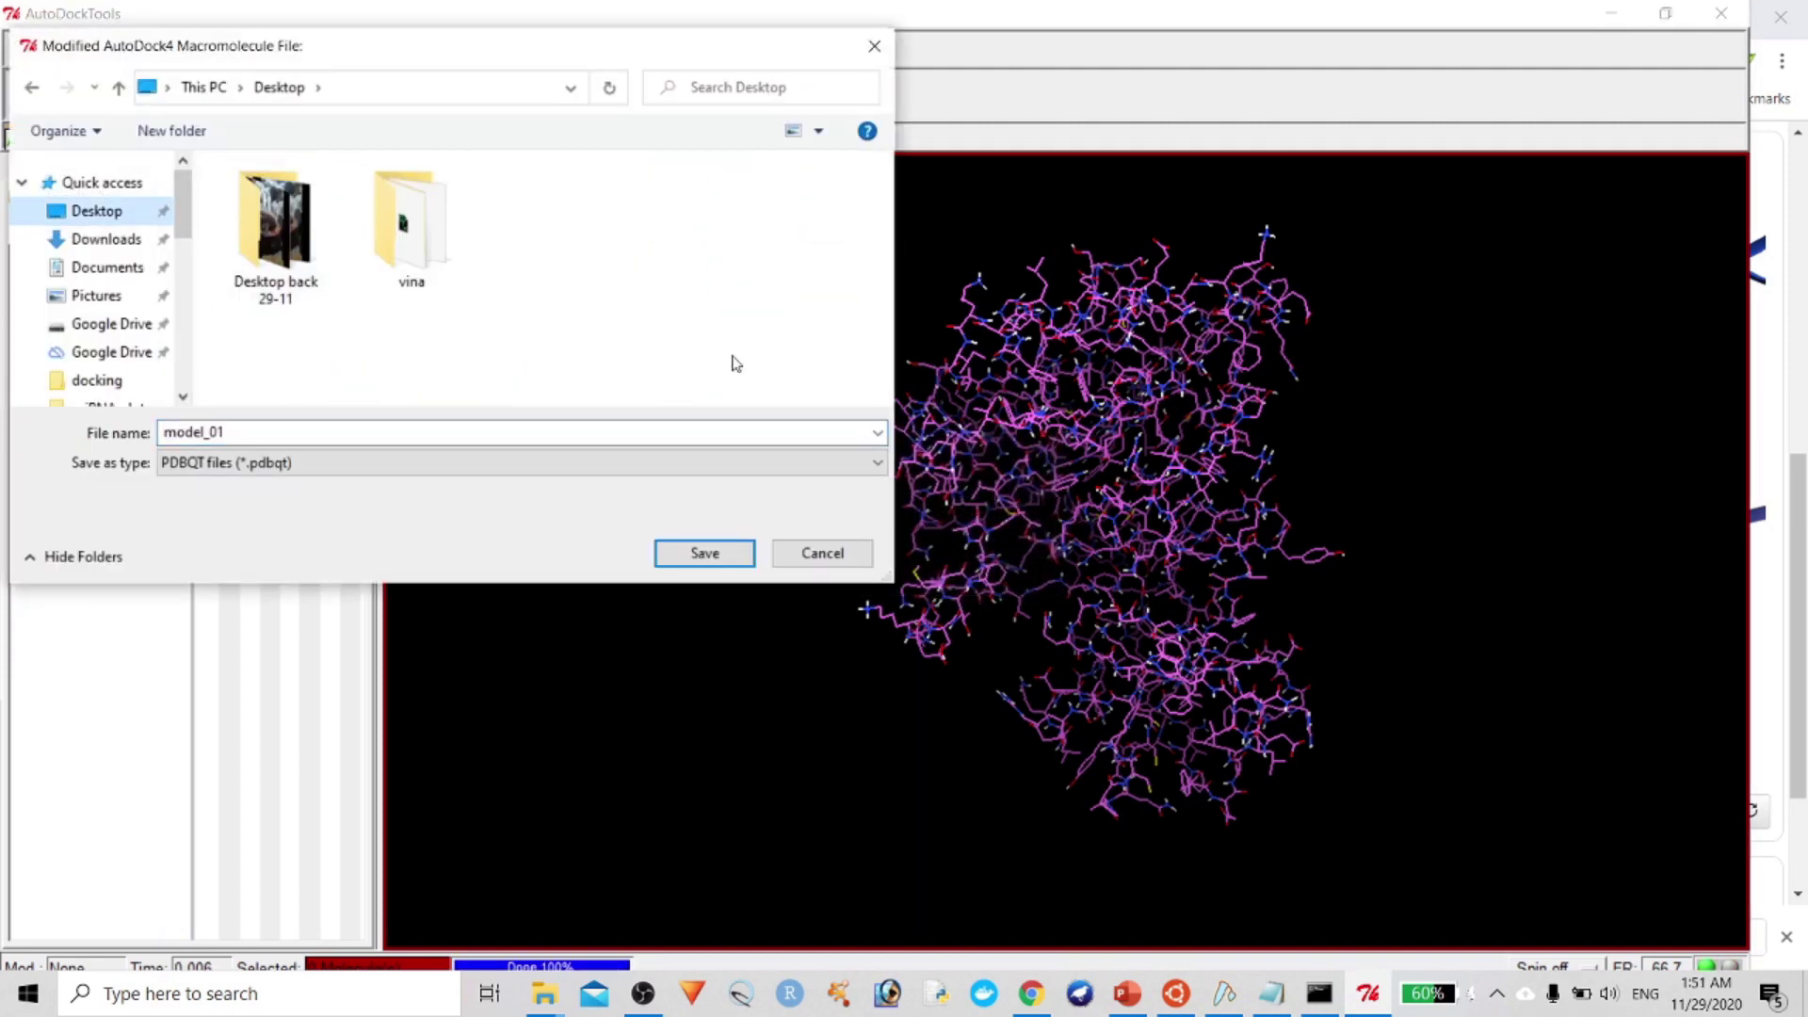
double_click(403, 225)
left_click(344, 431)
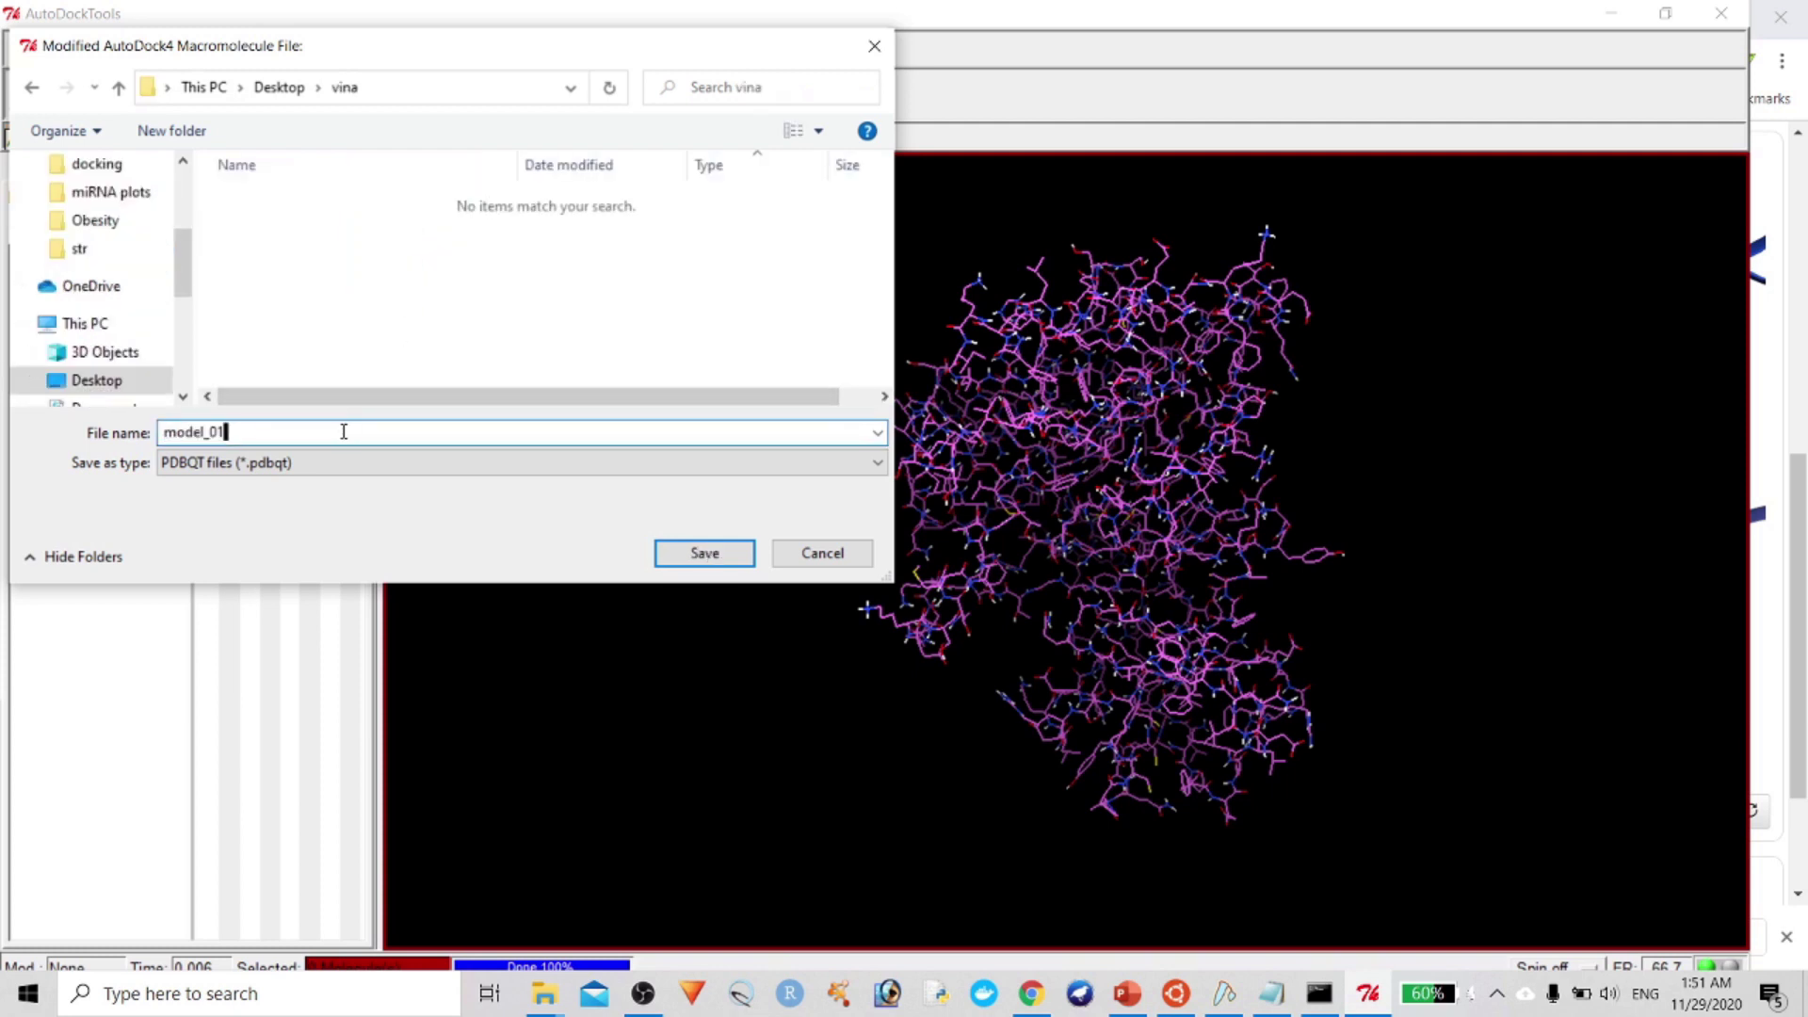
type(".pdbqt\"")
left_click(164, 431)
type("\"")
key("Return")
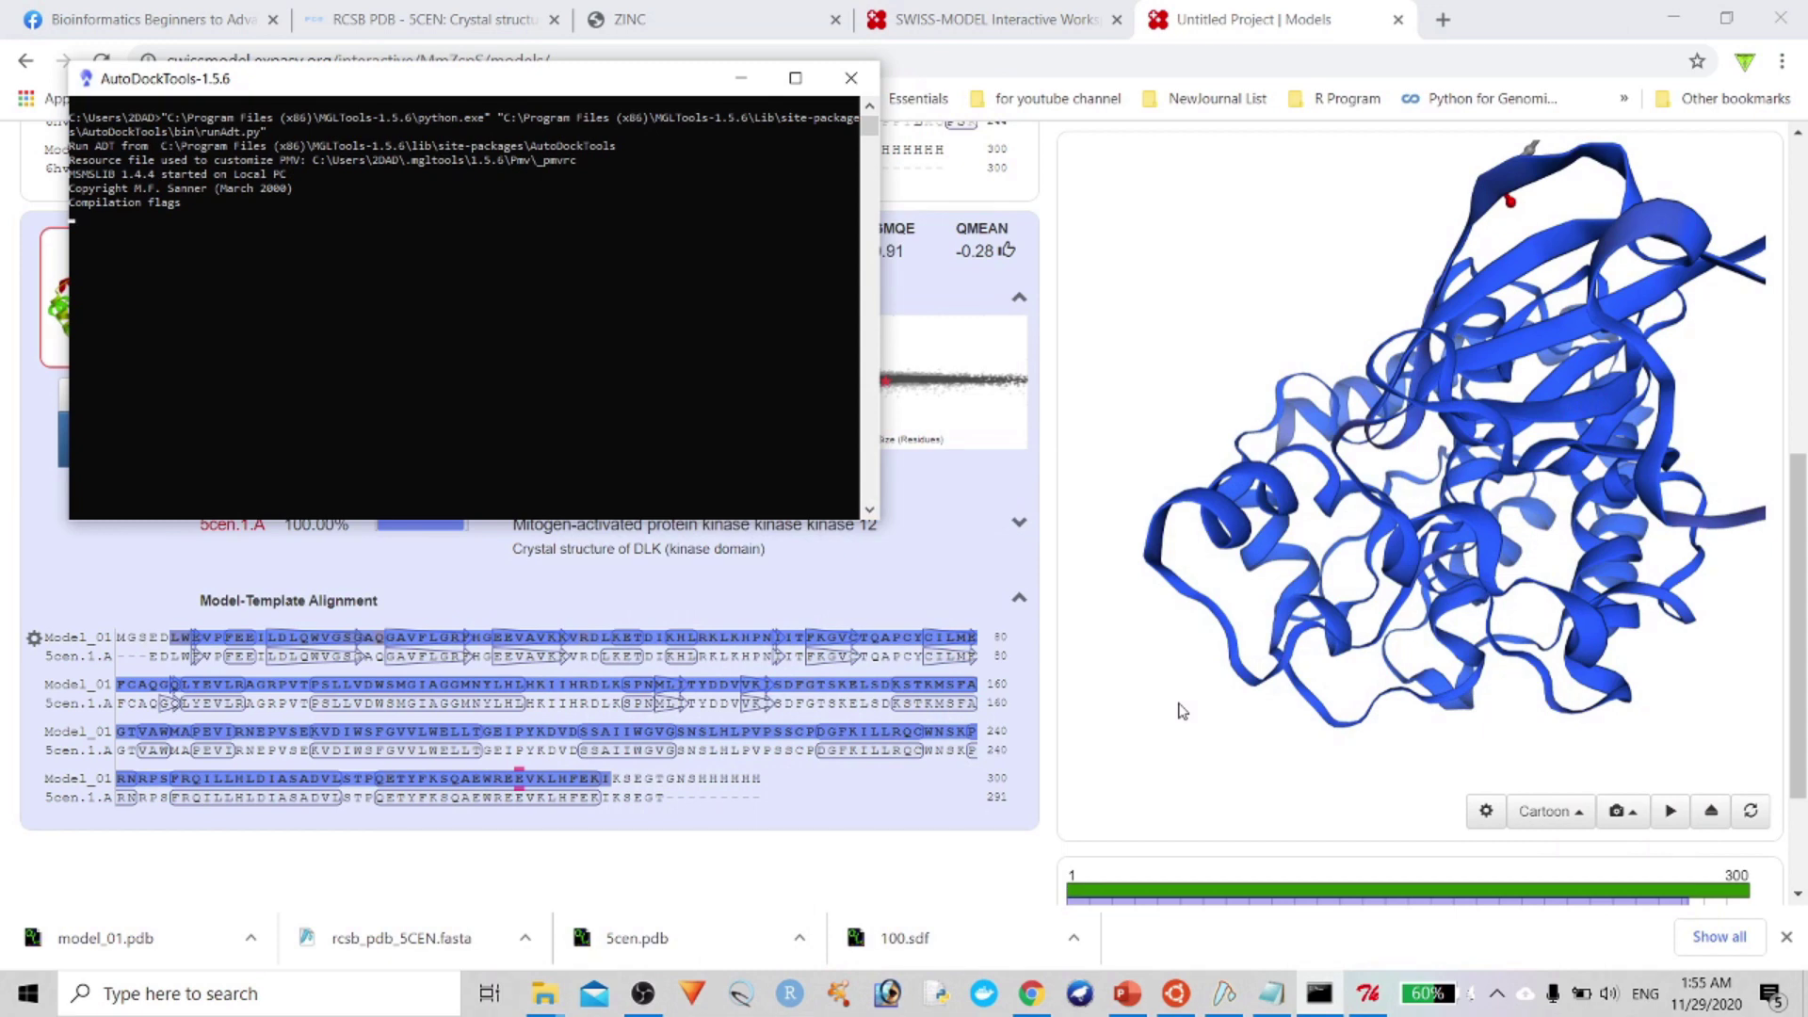
Minimize Chrome and Notepad, open the vina folder, then return to the Ubuntu terminal
left_click(1672, 6)
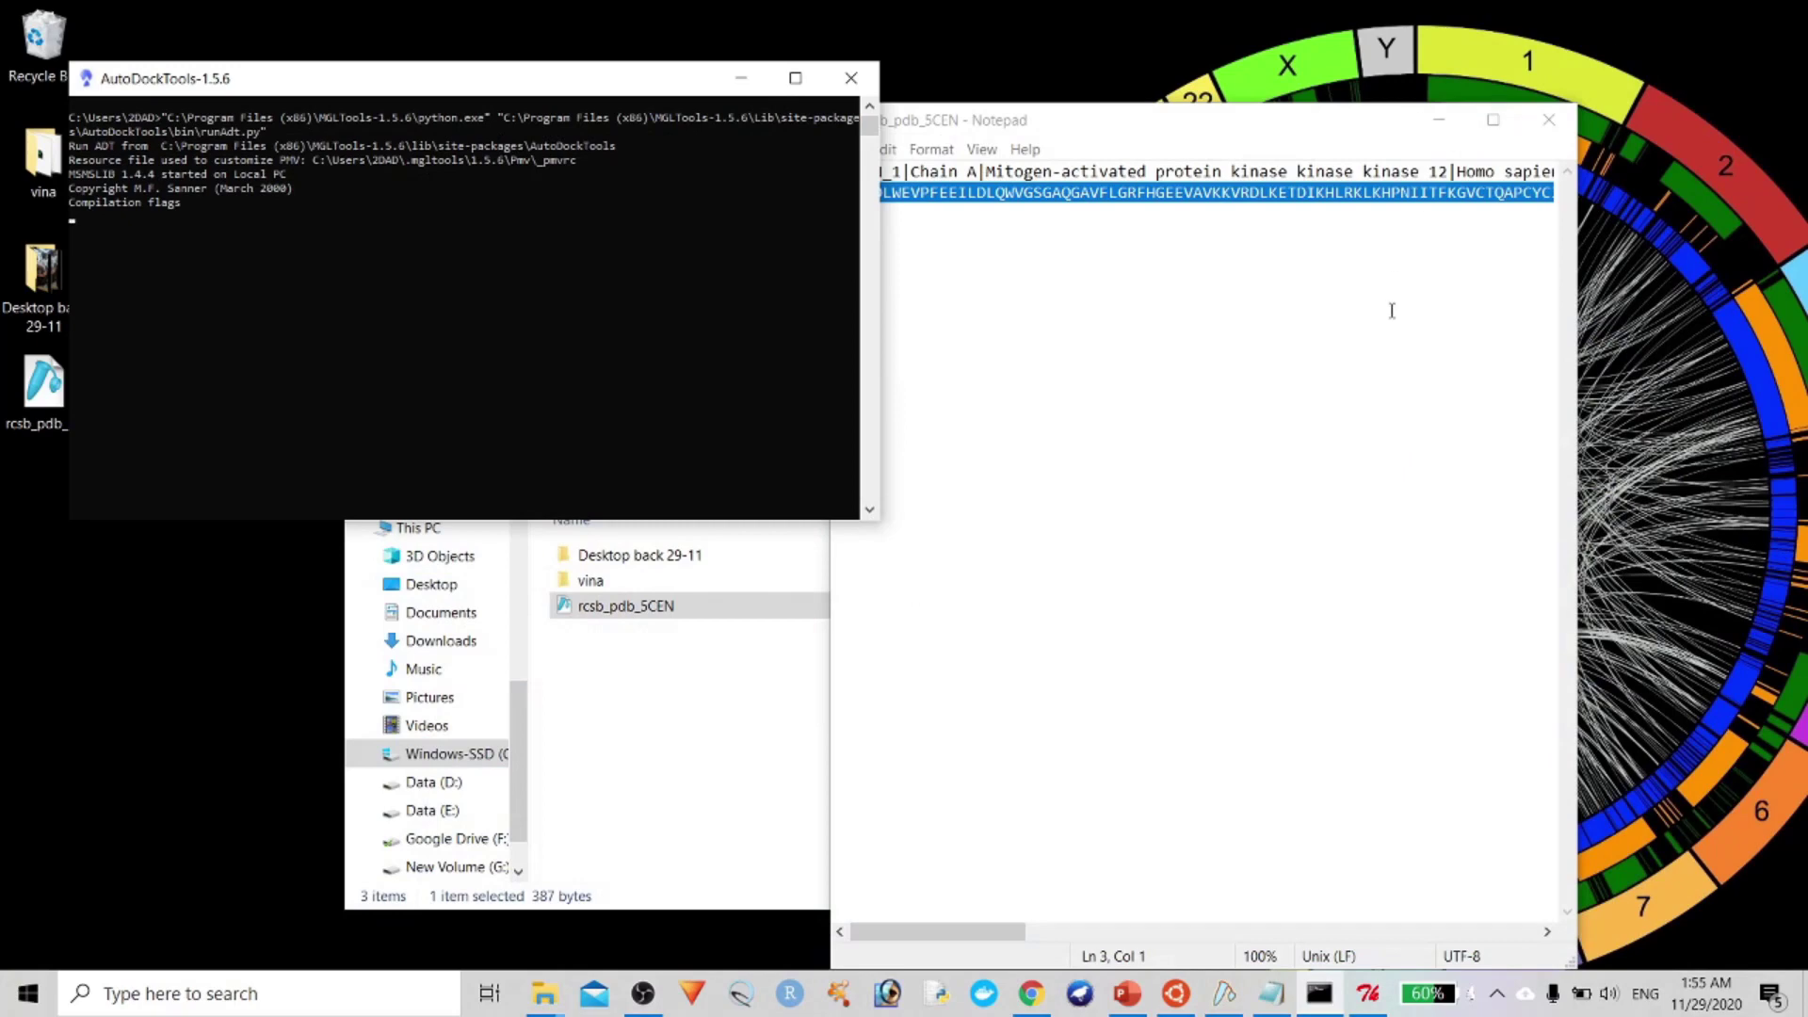
left_click(1439, 119)
left_click(739, 826)
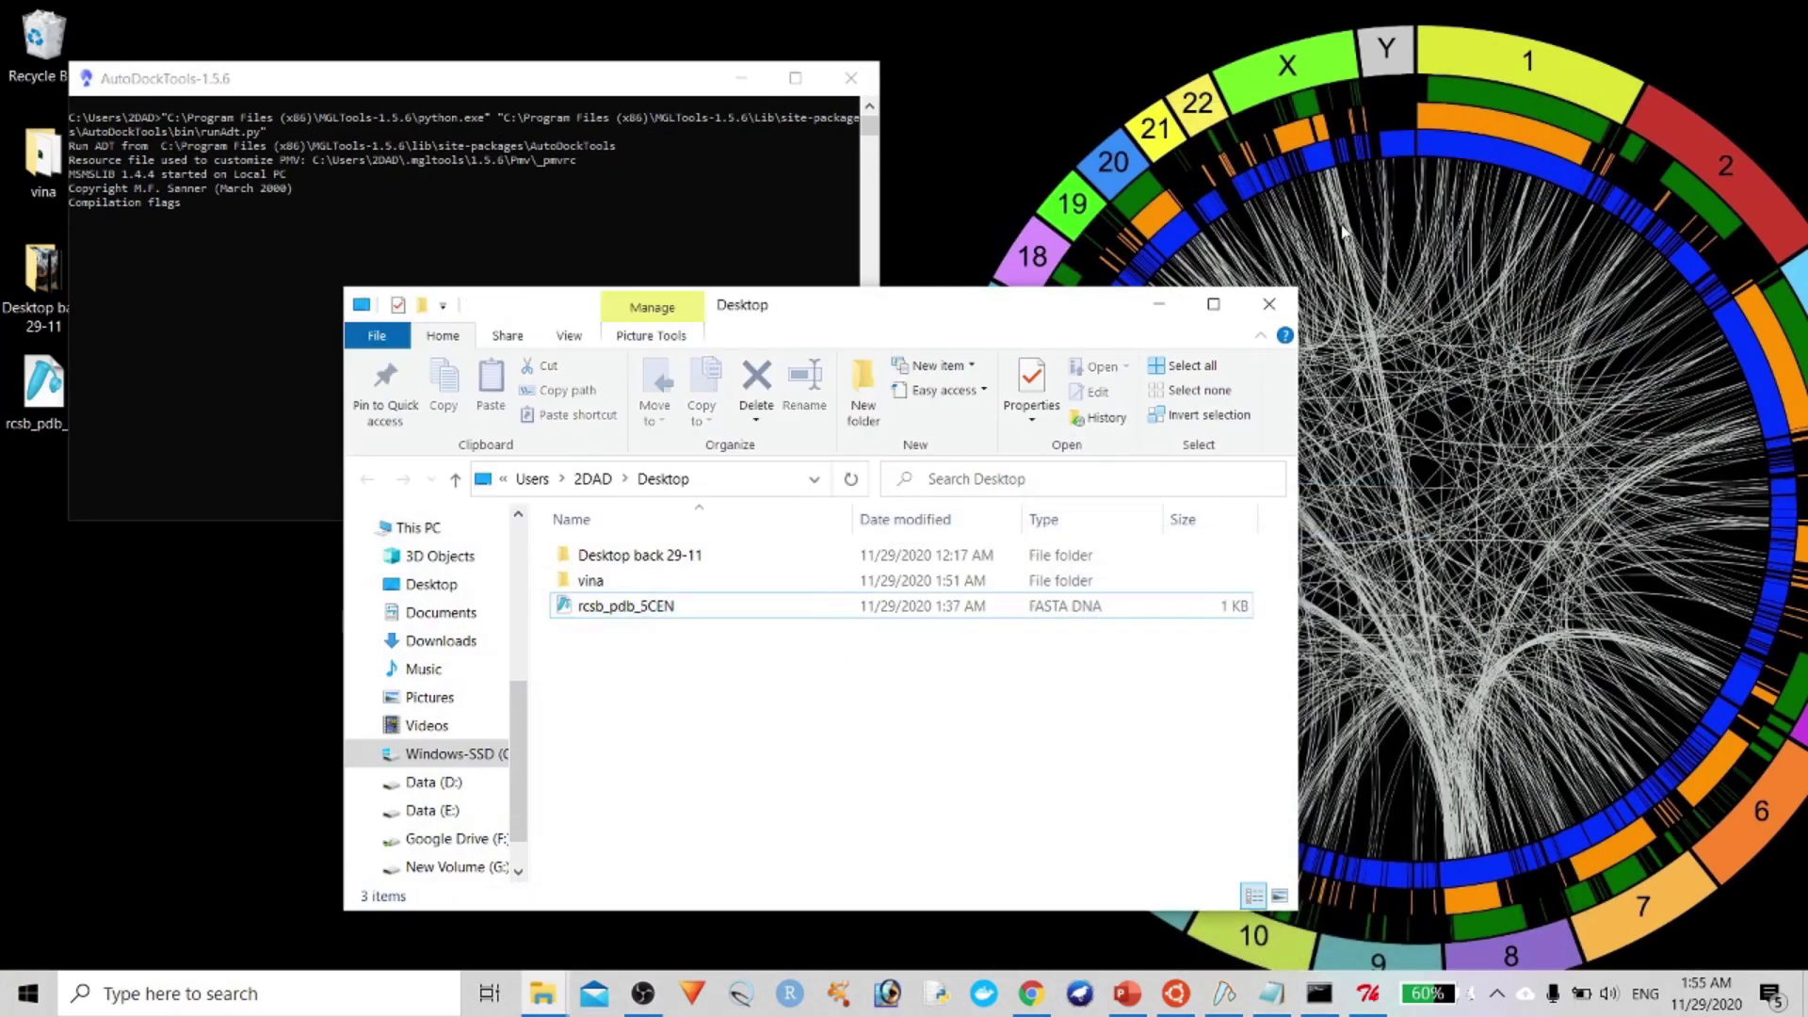
double_click(758, 580)
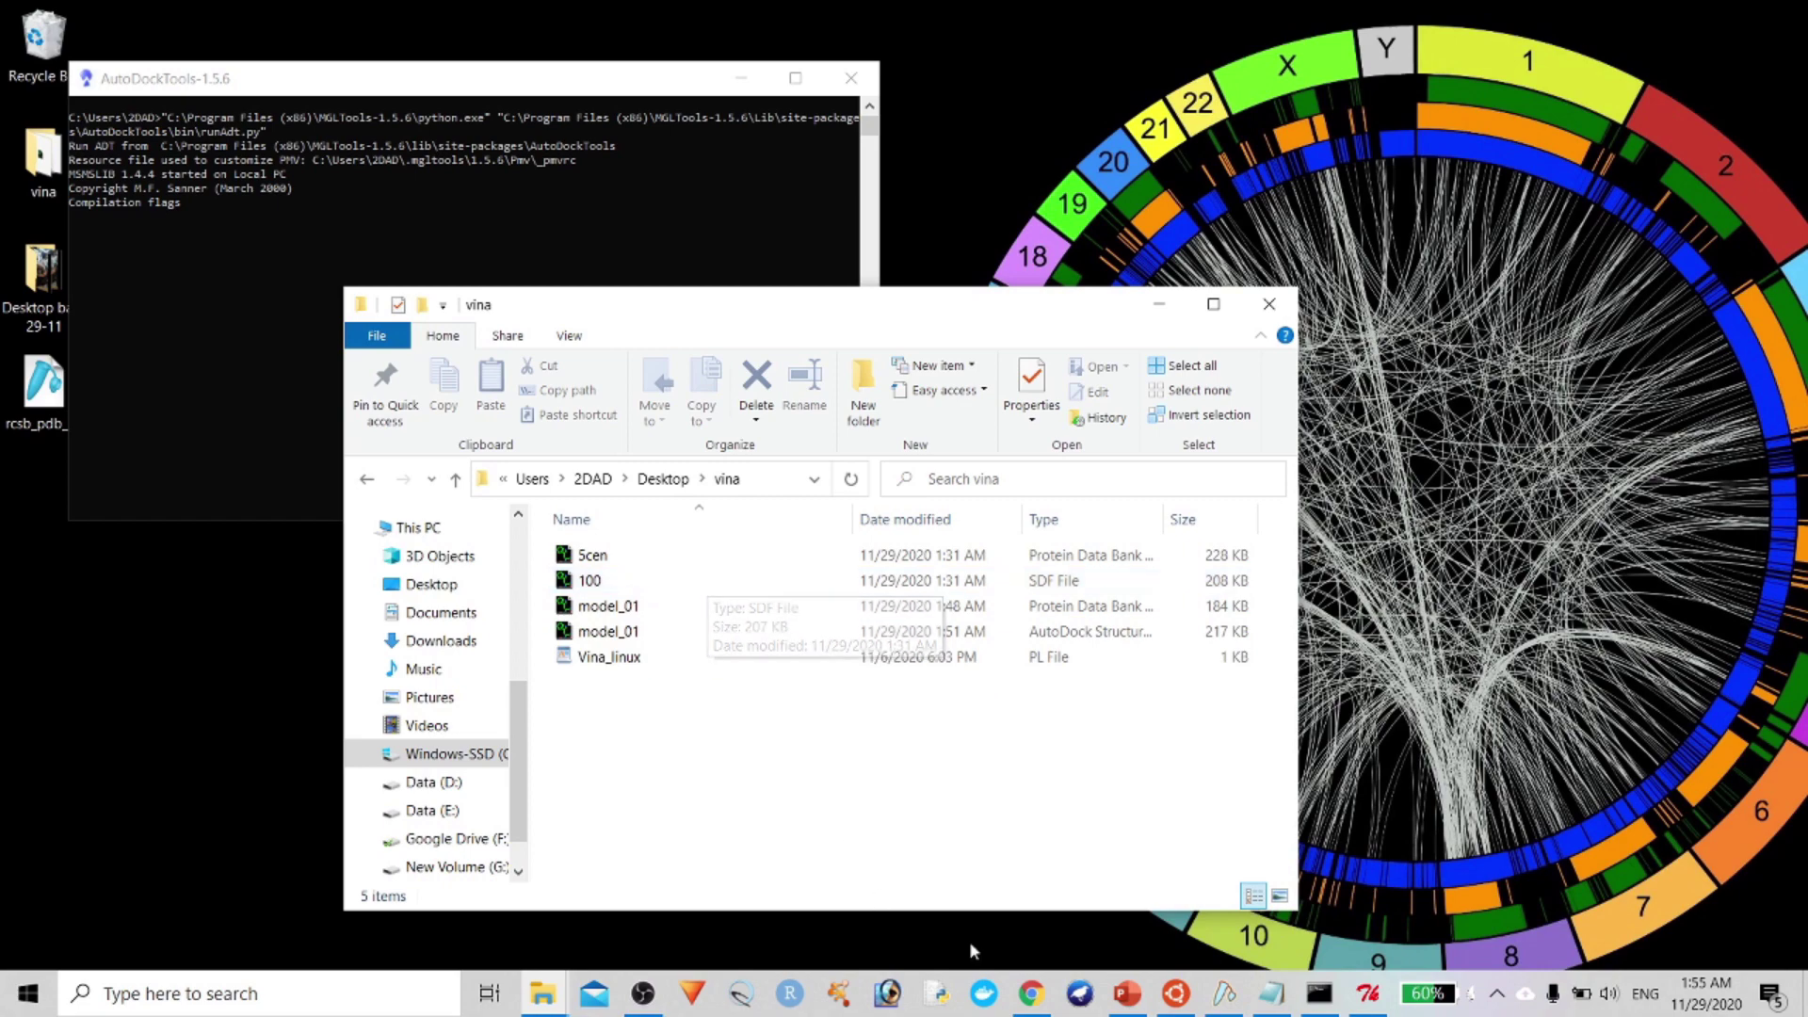
left_click(1186, 1002)
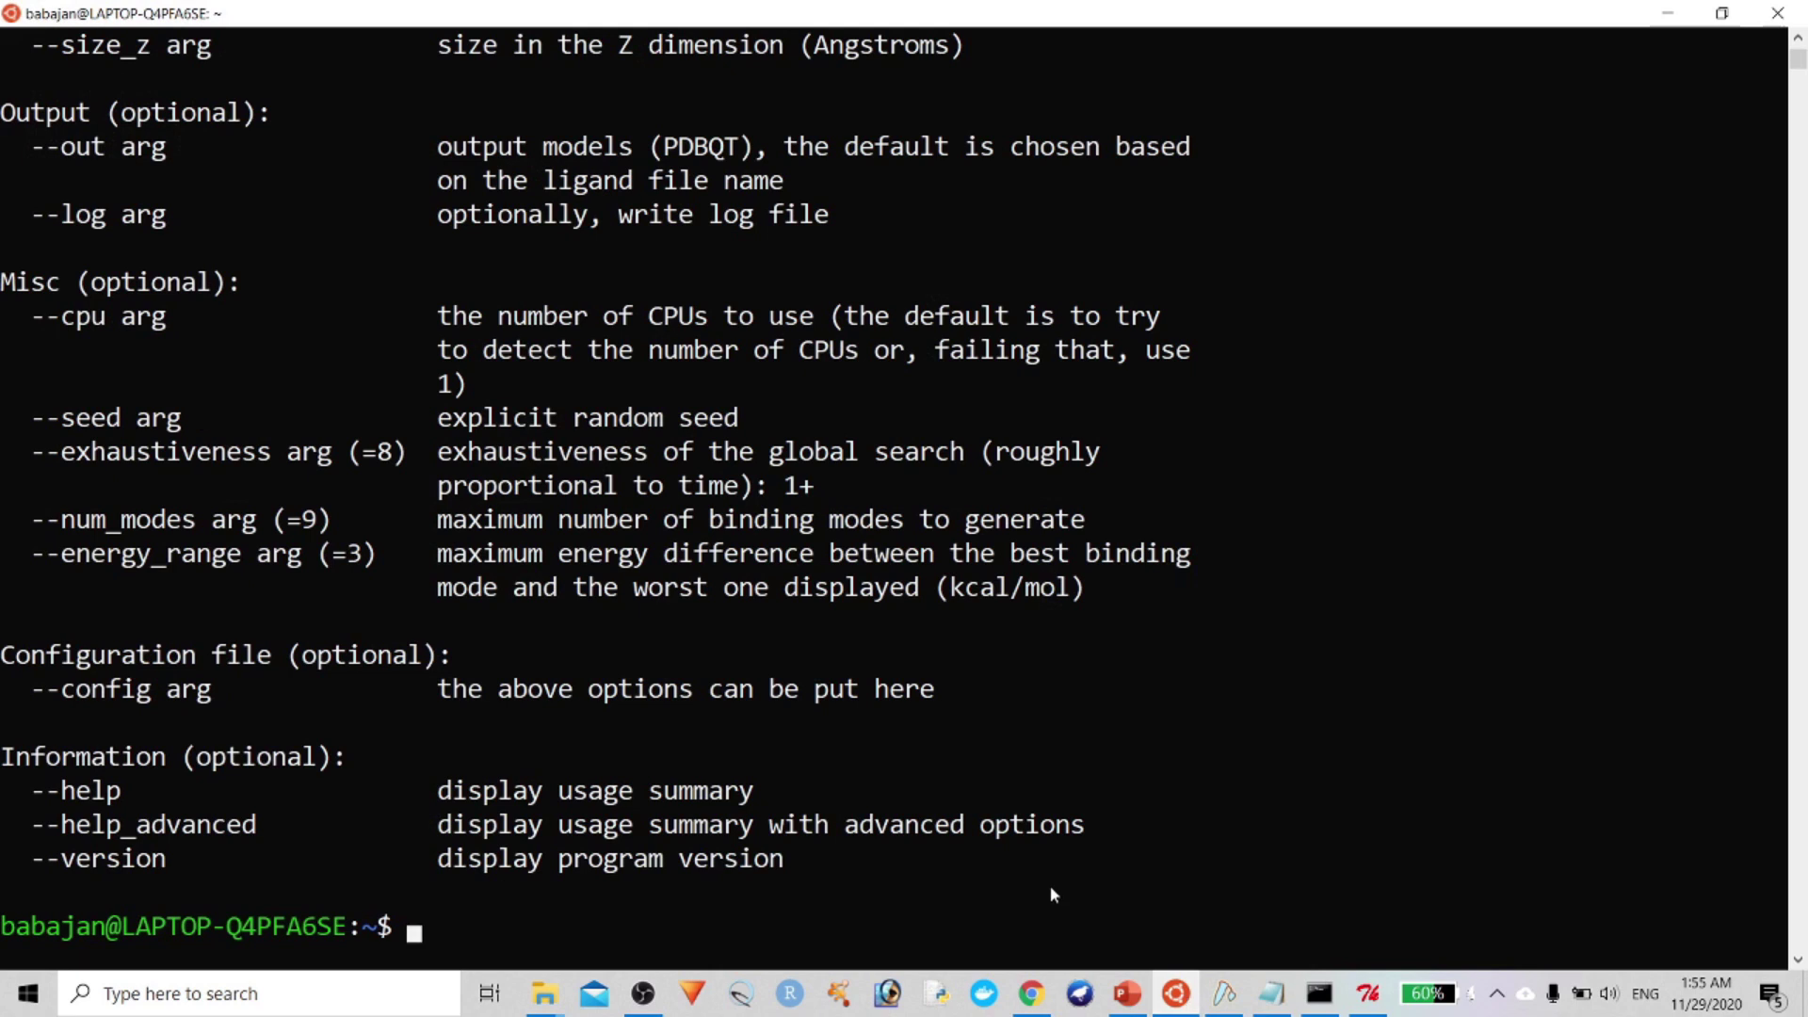
Clear the terminal, go from the root into /mnt and list the mounted drives
type("vl")
key("BackSpace")
key("BackSpace")
type("clear")
key("Return")
type("cd /")
key("Return")
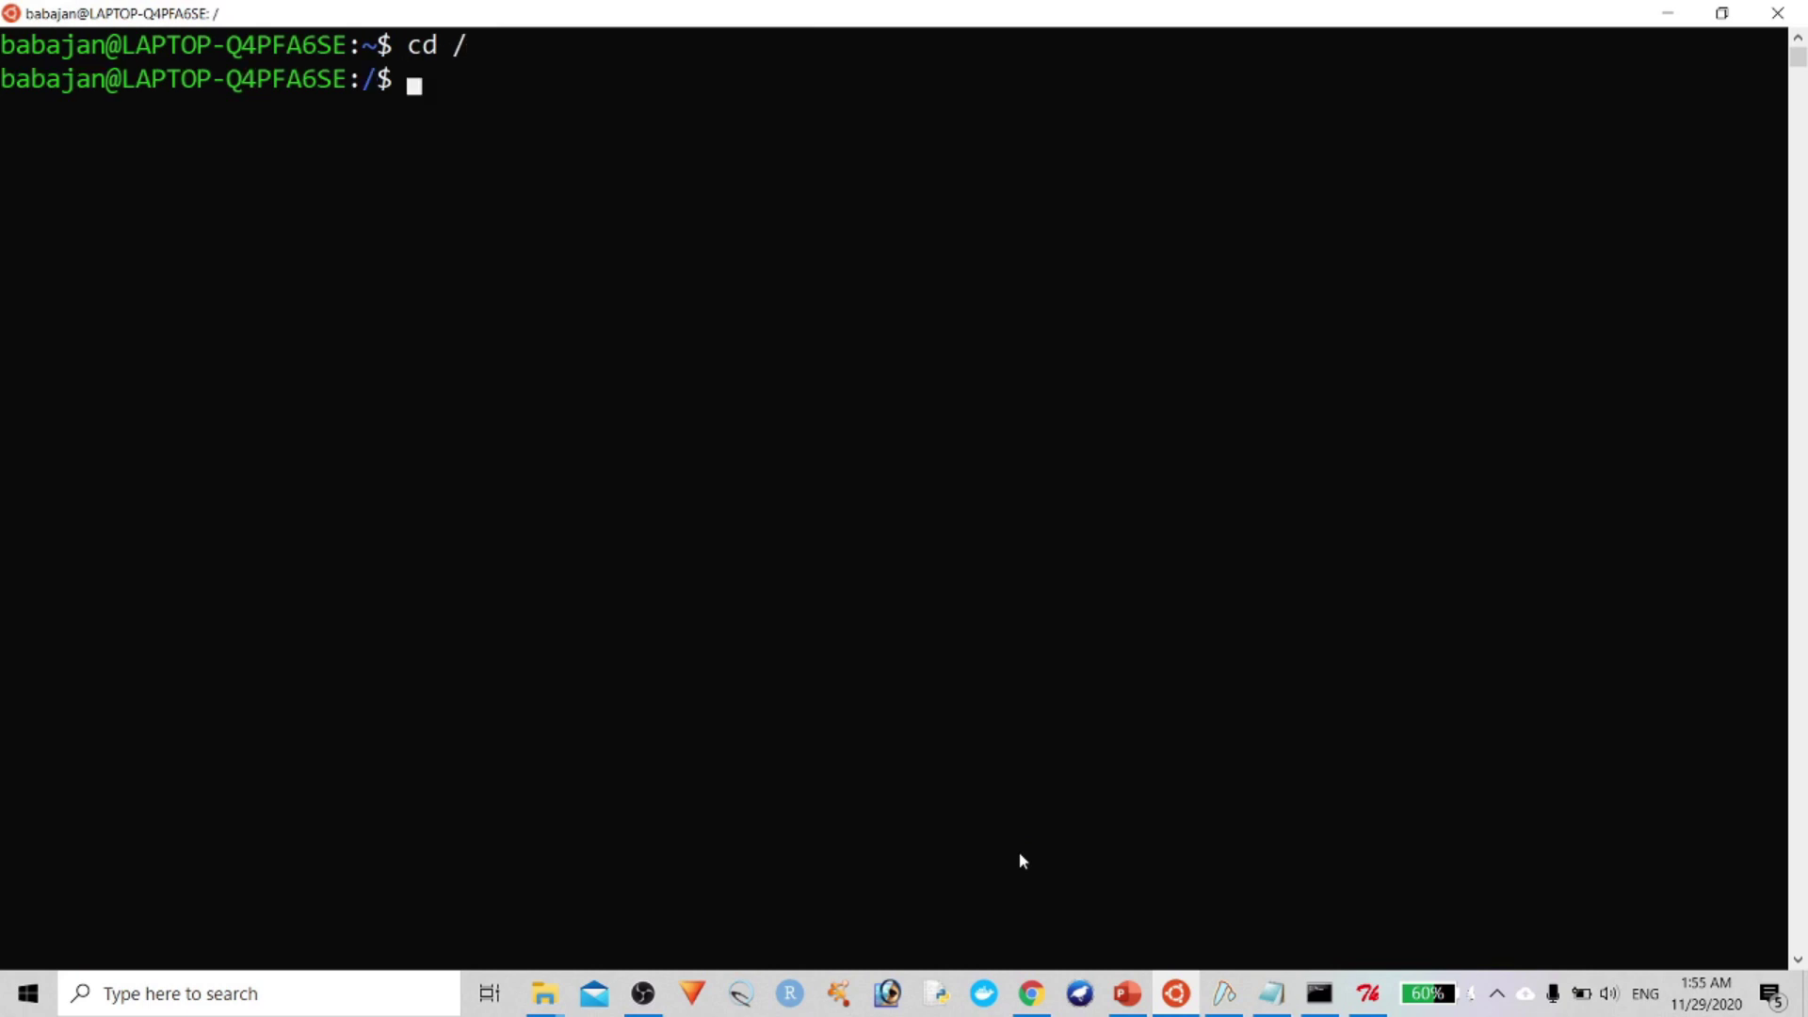
type("cd mn")
key("Tab")
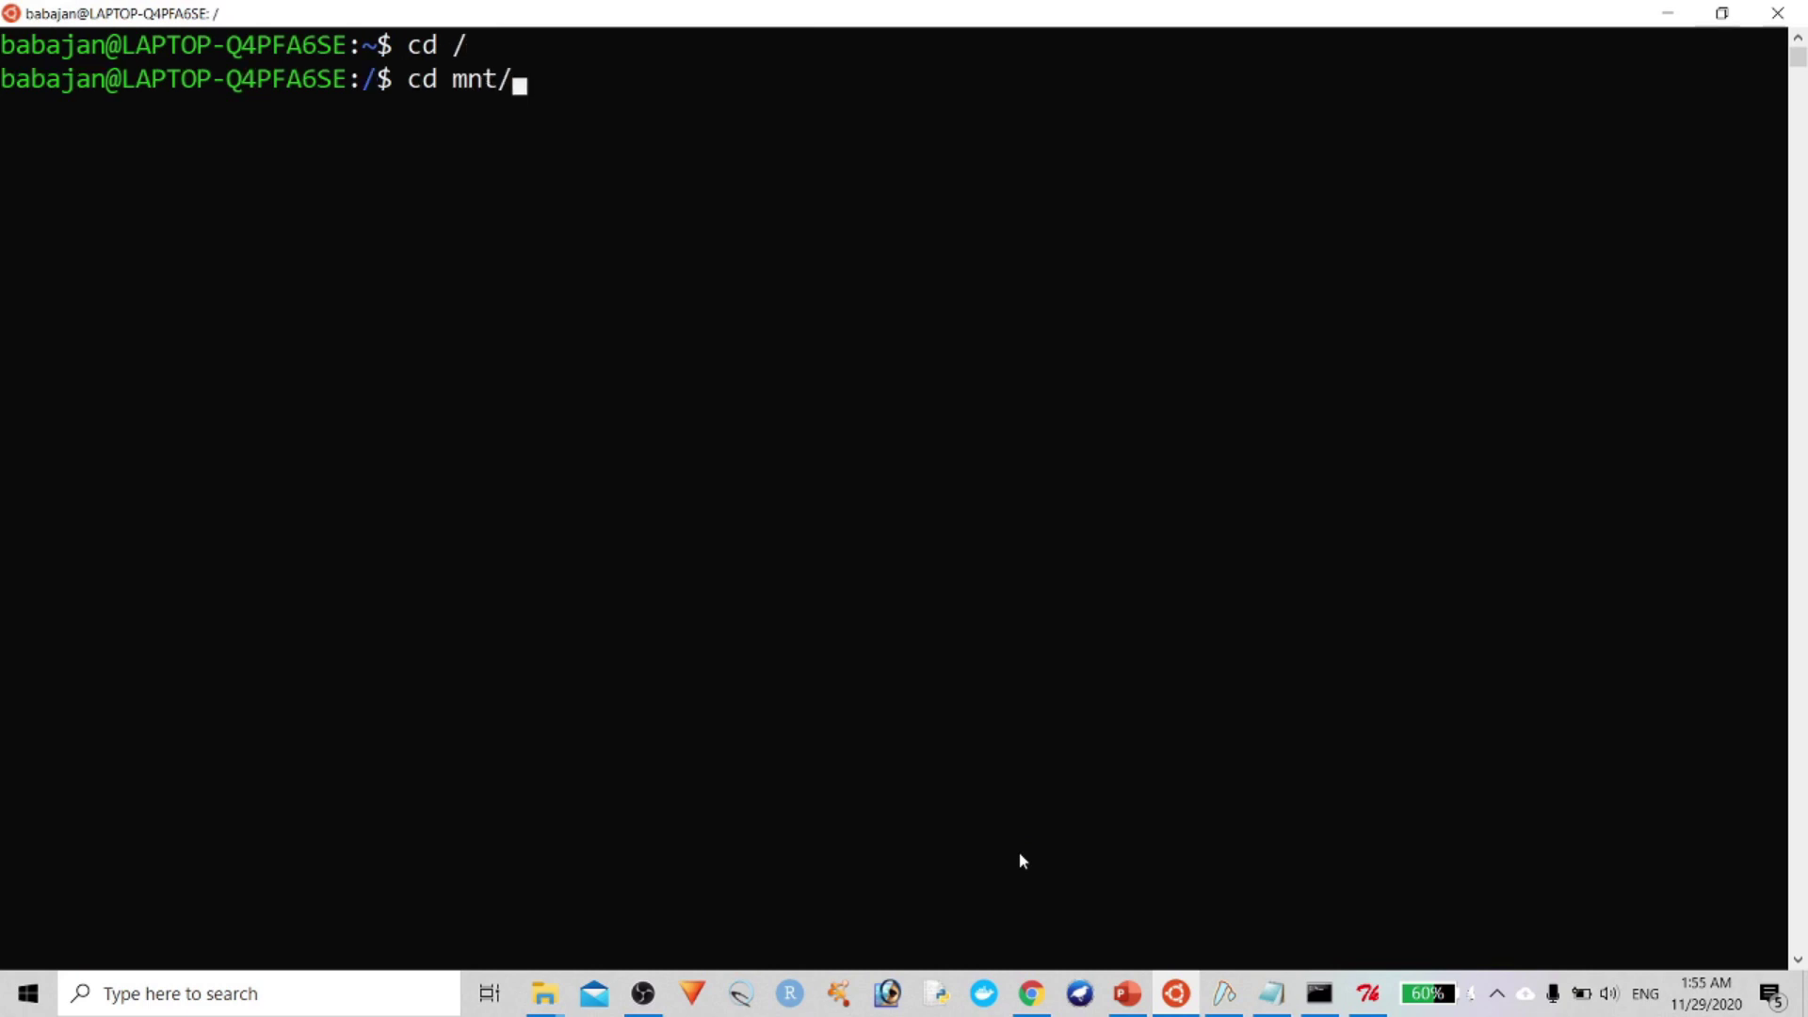
type("us")
key("BackSpace")
key("BackSpace")
type("2")
key("BackSpace")
key("Return")
type("dir")
key("Return")
Navigate into c/Users, the user's home folder and Desktop, and list its contents
type("cd ")
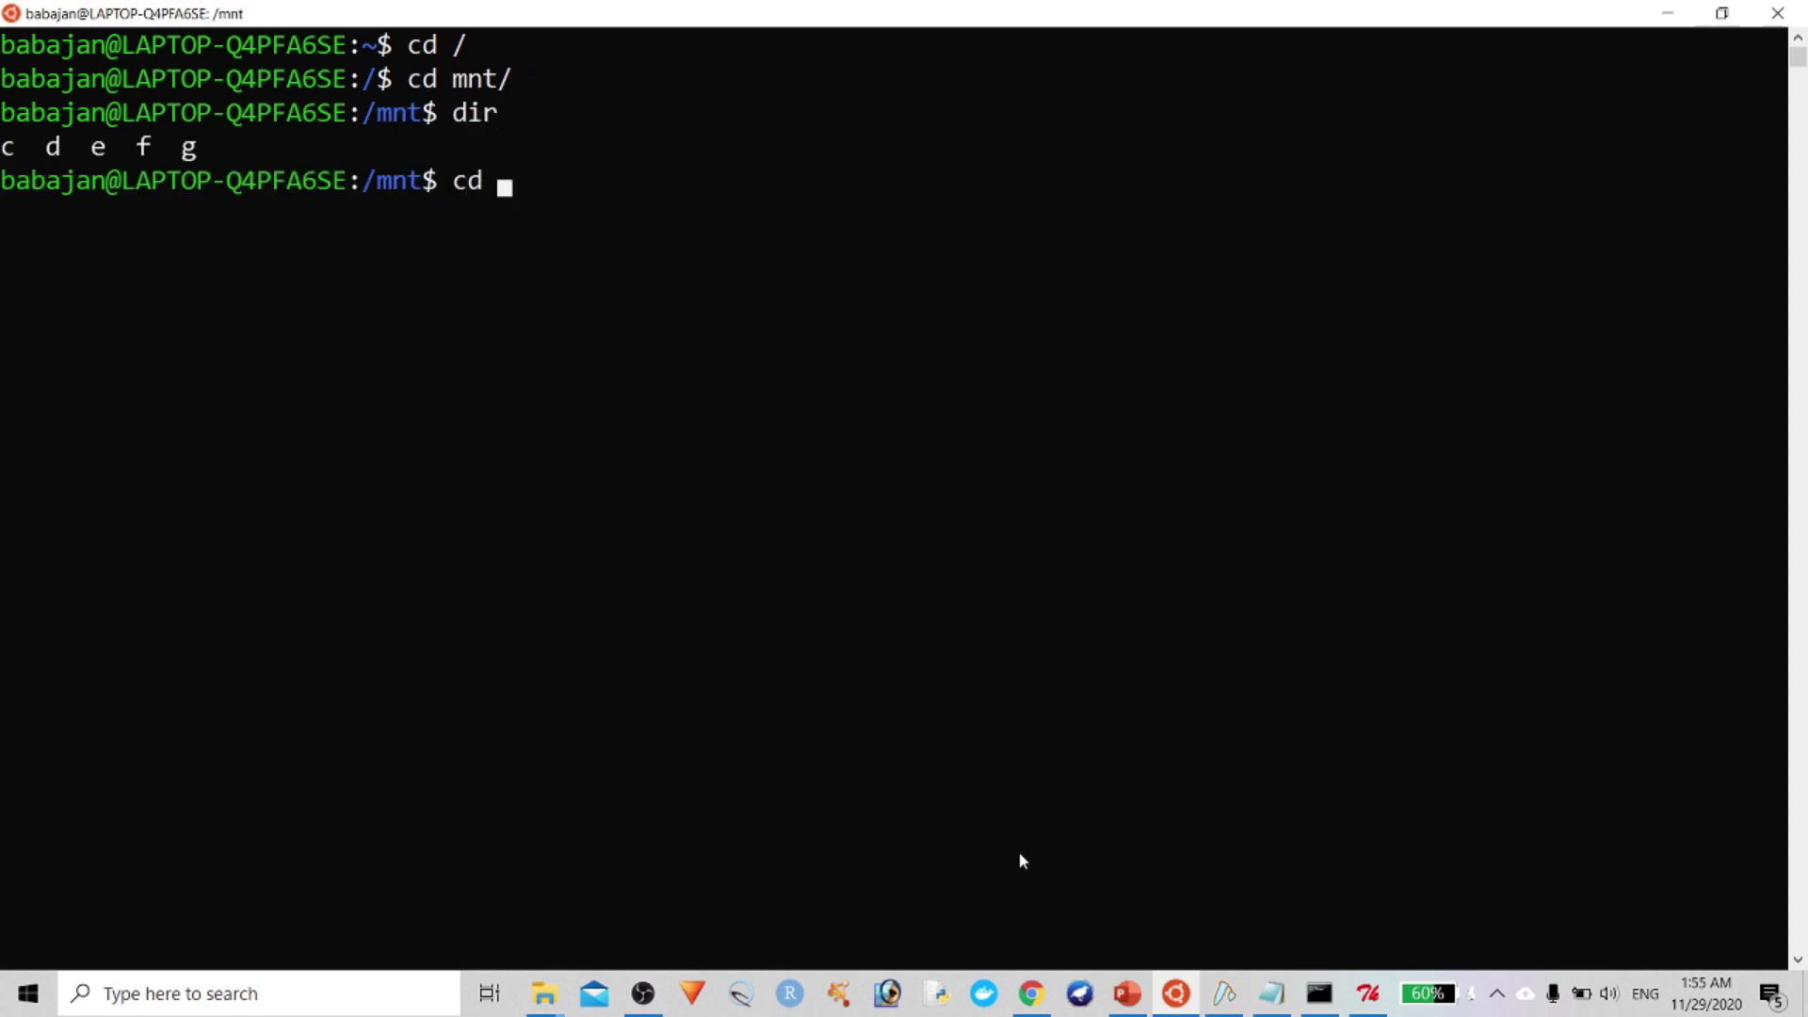
type("c/us")
key("BackSpace")
key("BackSpace")
key("Tab")
key("Tab")
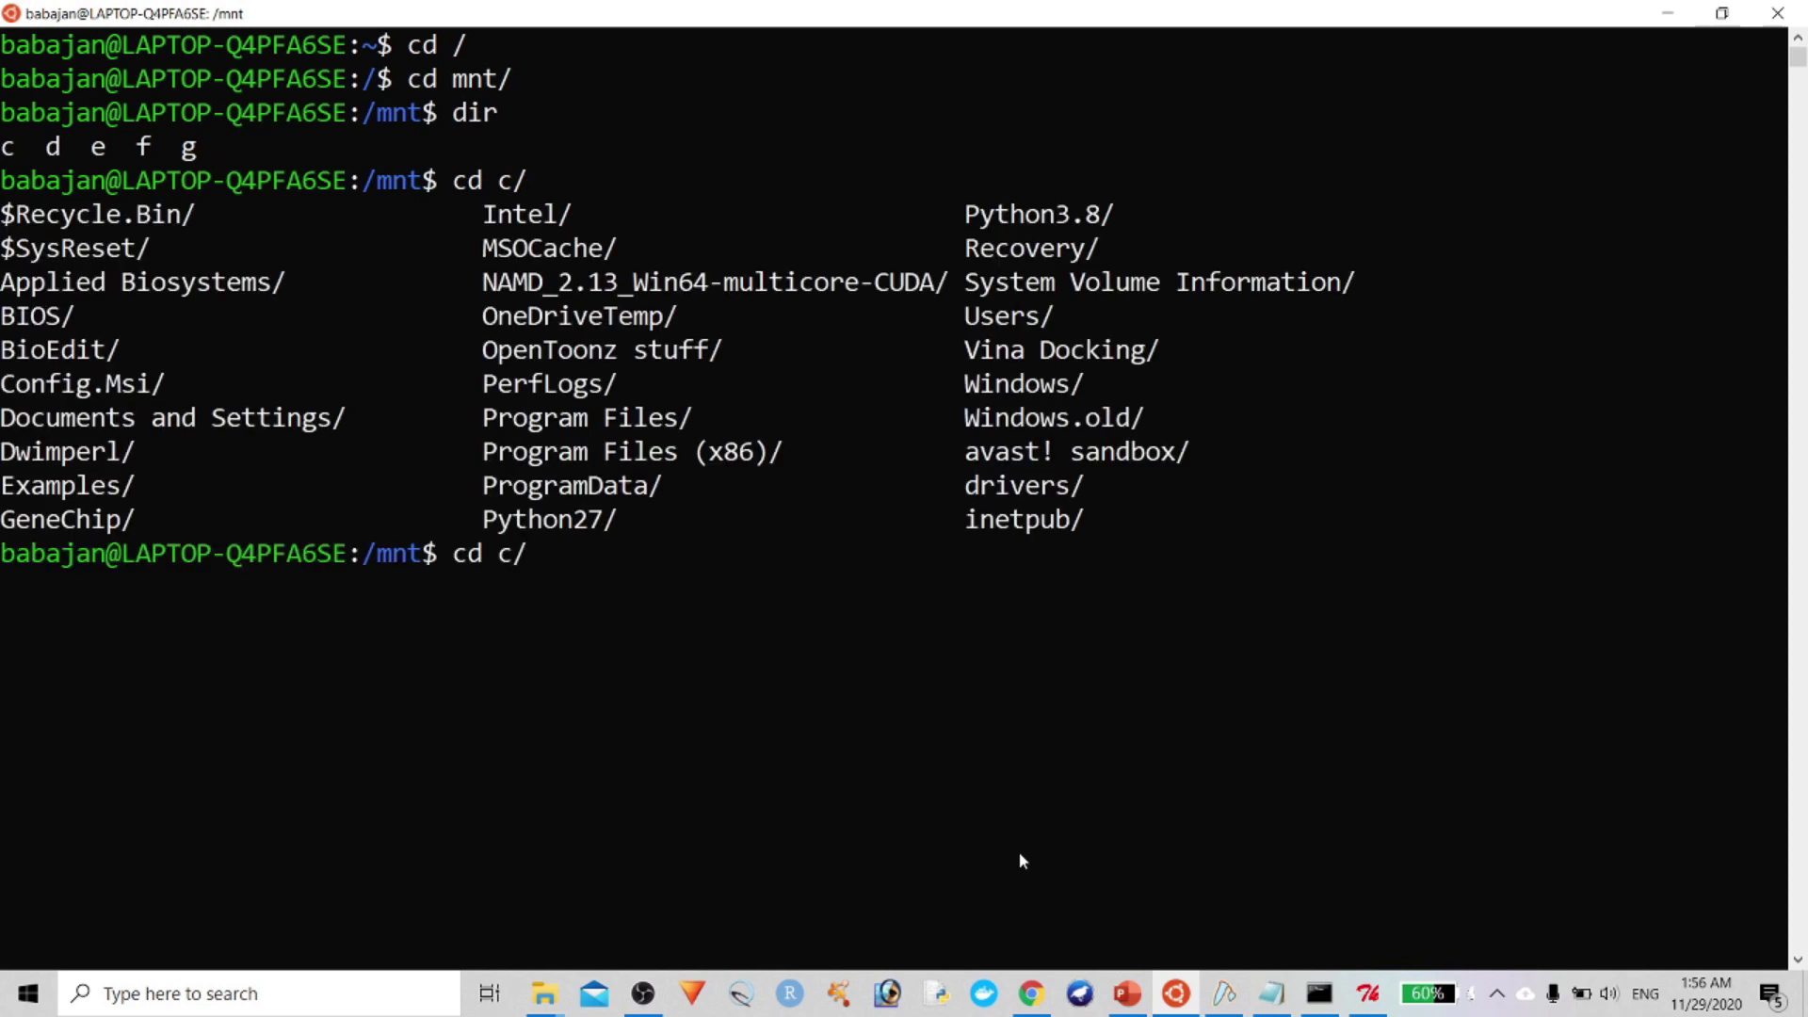
type("U")
key("Tab")
type("2")
key("Tab")
type("Ded")
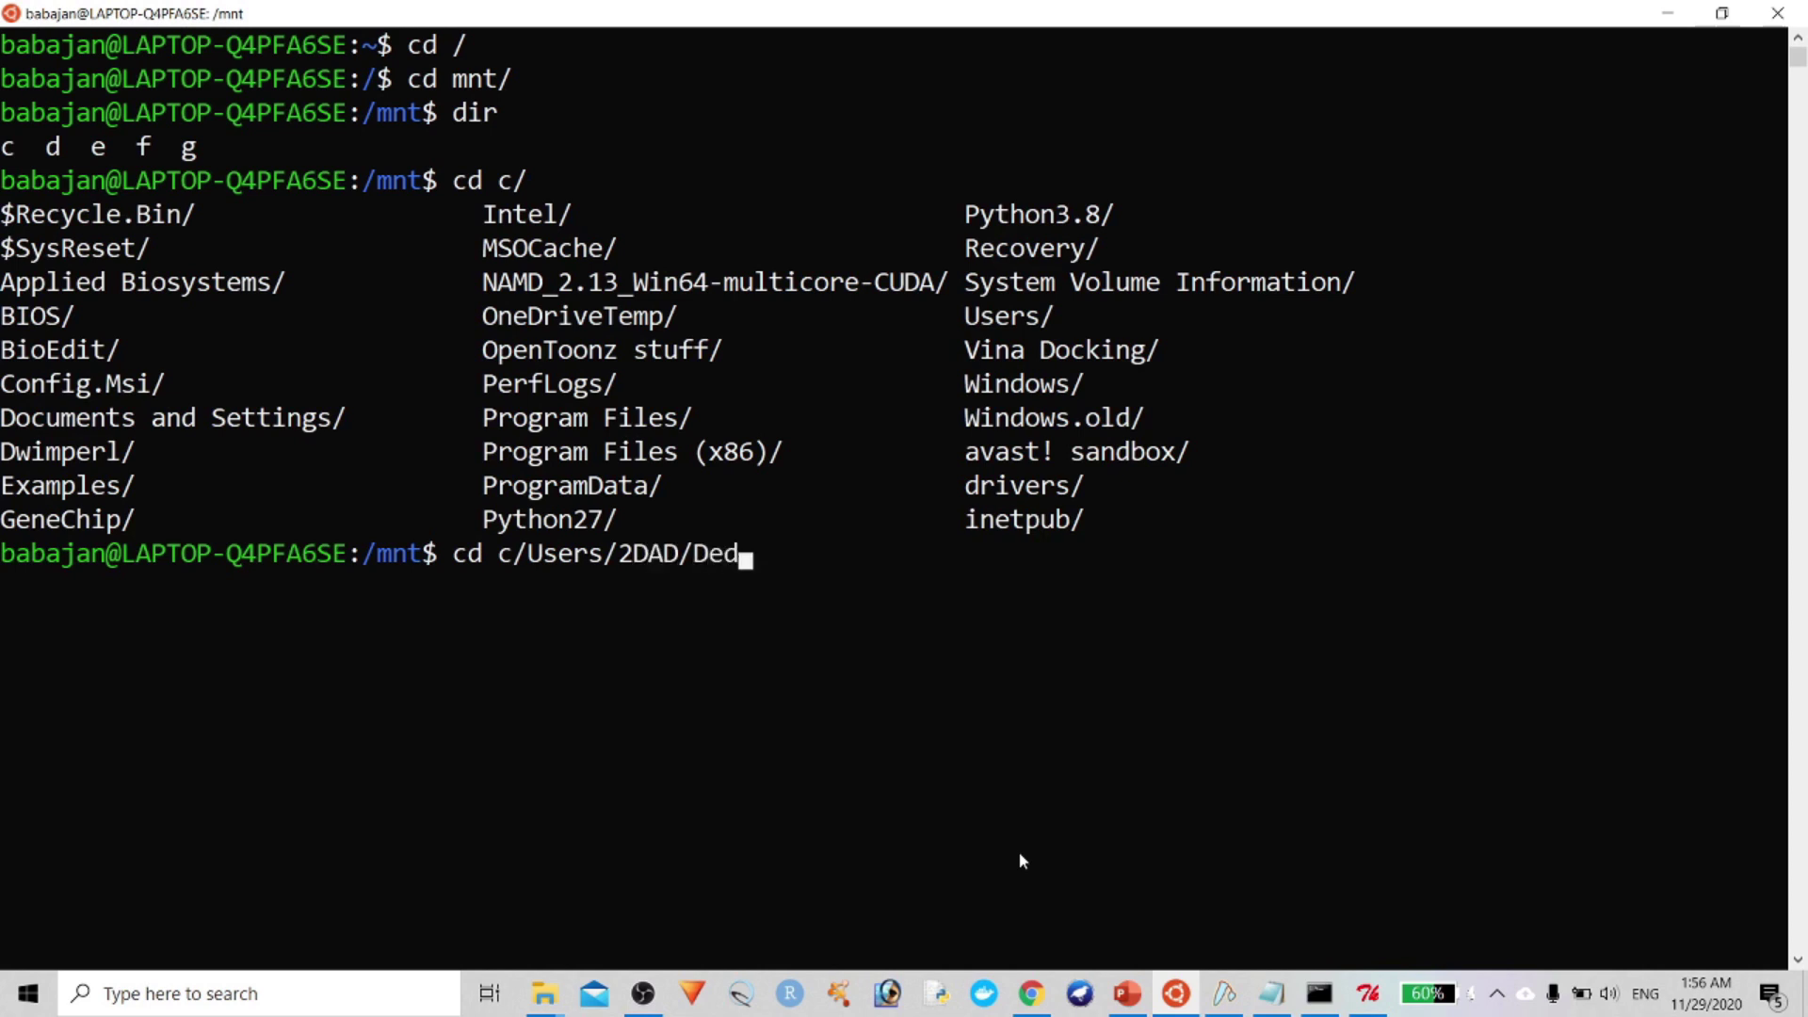
key("Tab")
key("Return")
type("dir")
key("Return")
Clear the screen, list the Desktop, then enter the vina folder and list its files
type("cl")
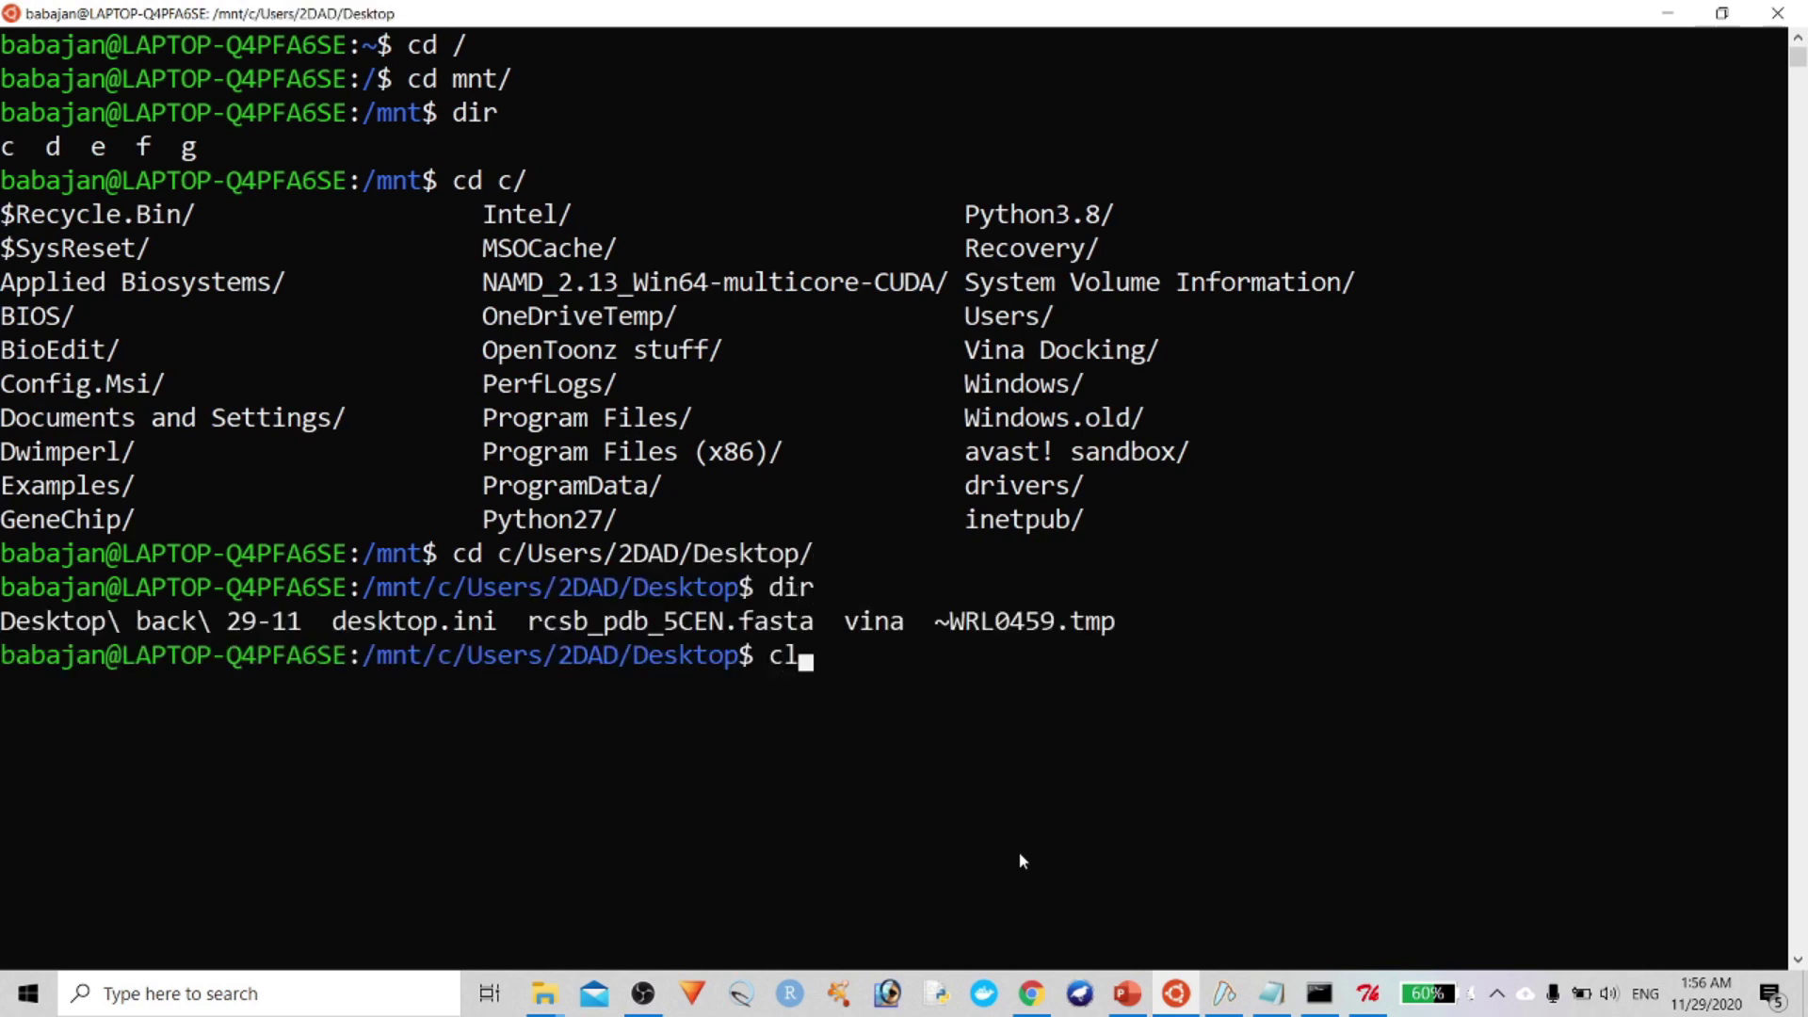
type("ear")
key("Return")
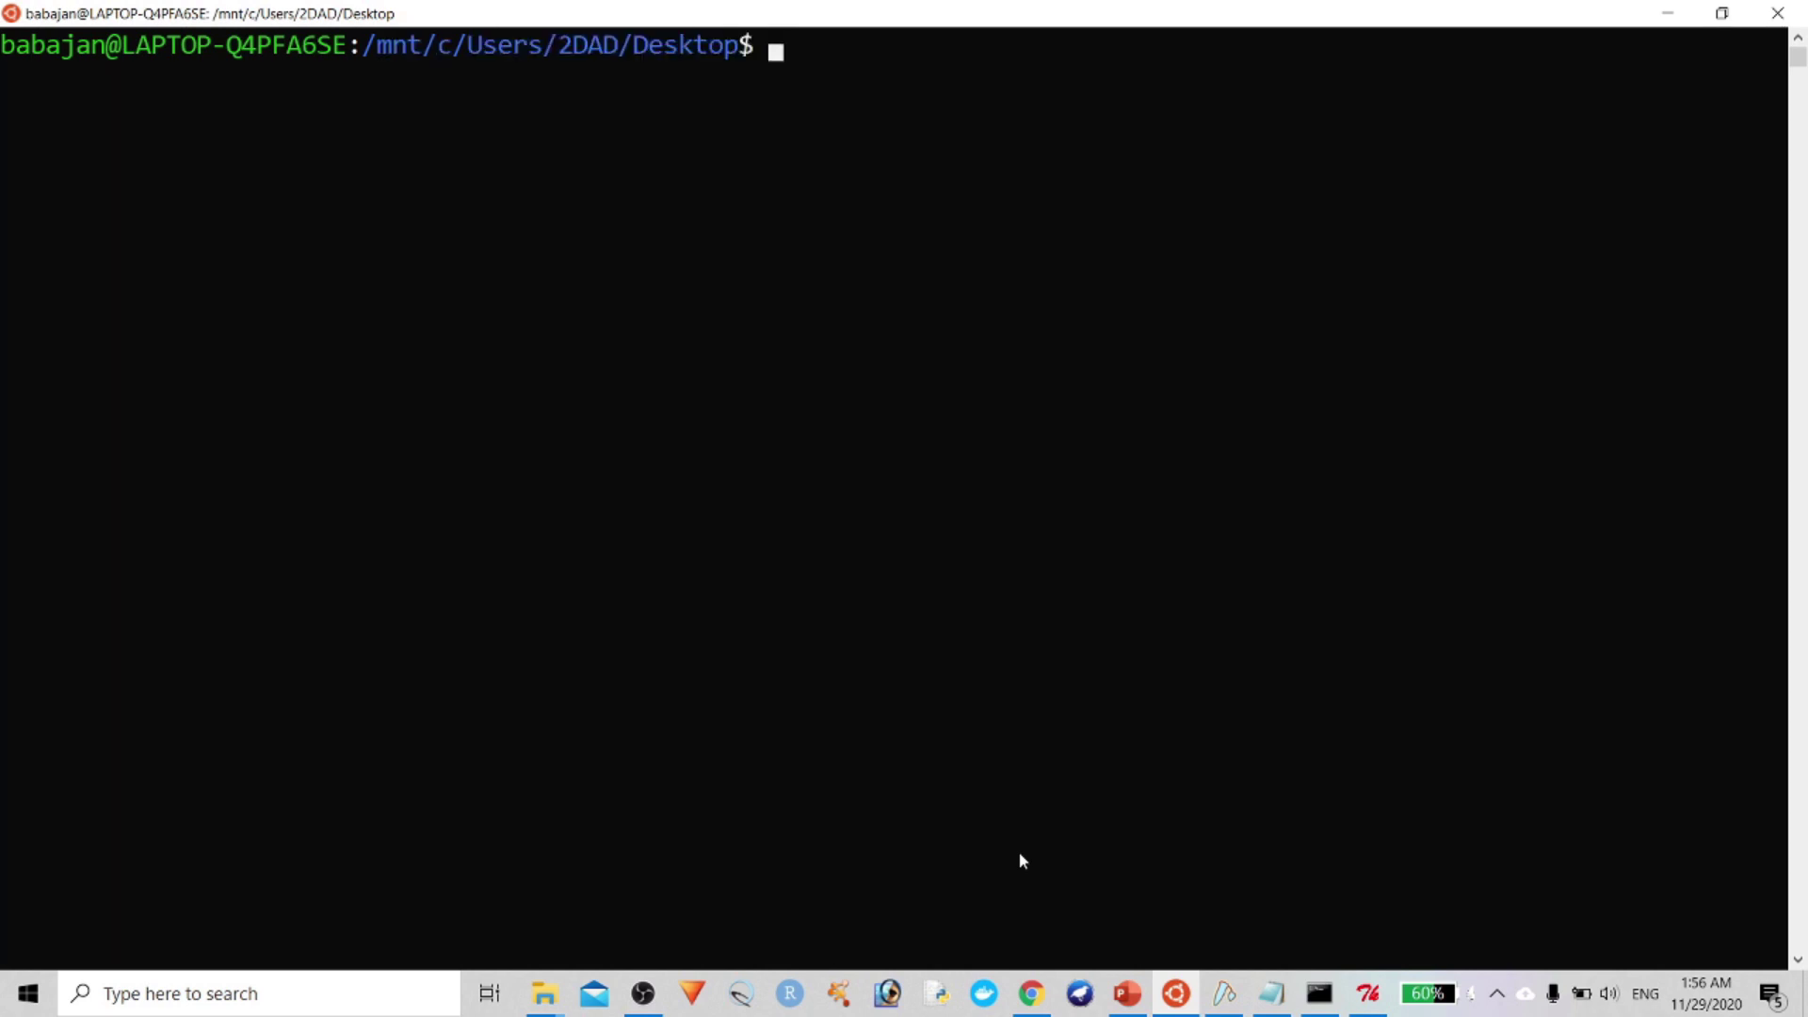
type("ls")
key("Return")
type("cd vin")
key("Tab")
key("Return")
type("dir")
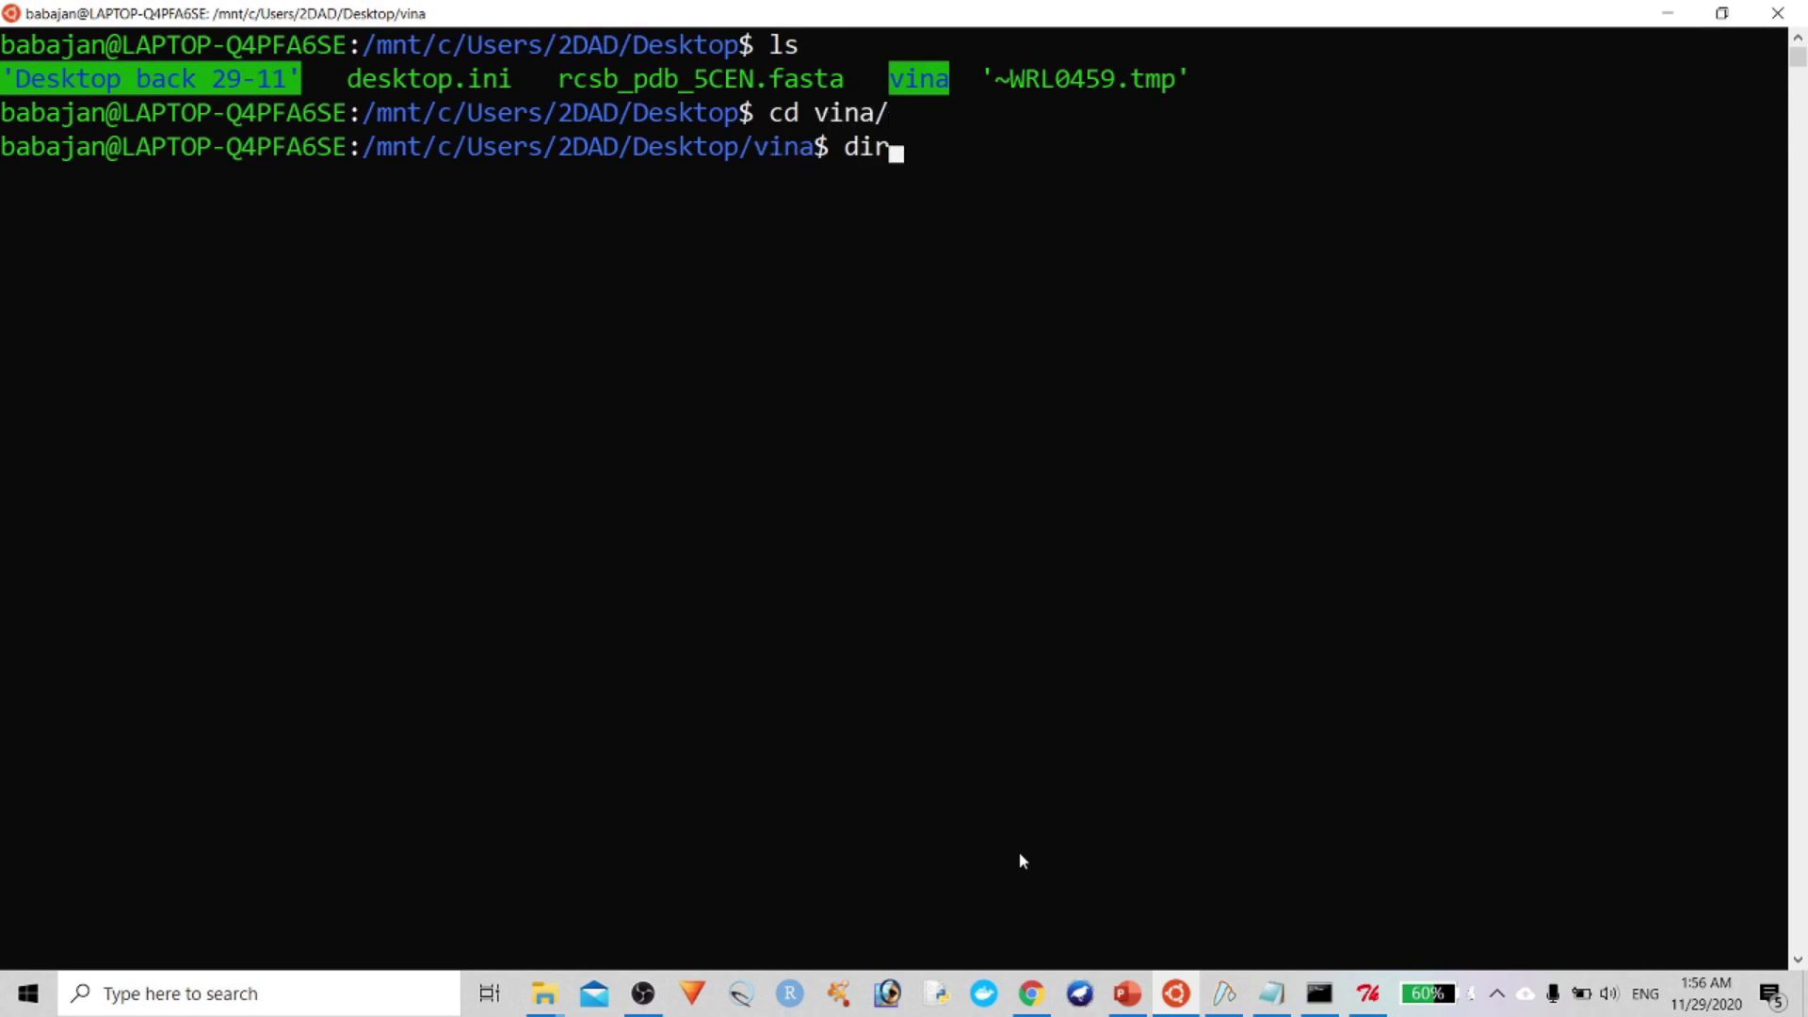
key("Return")
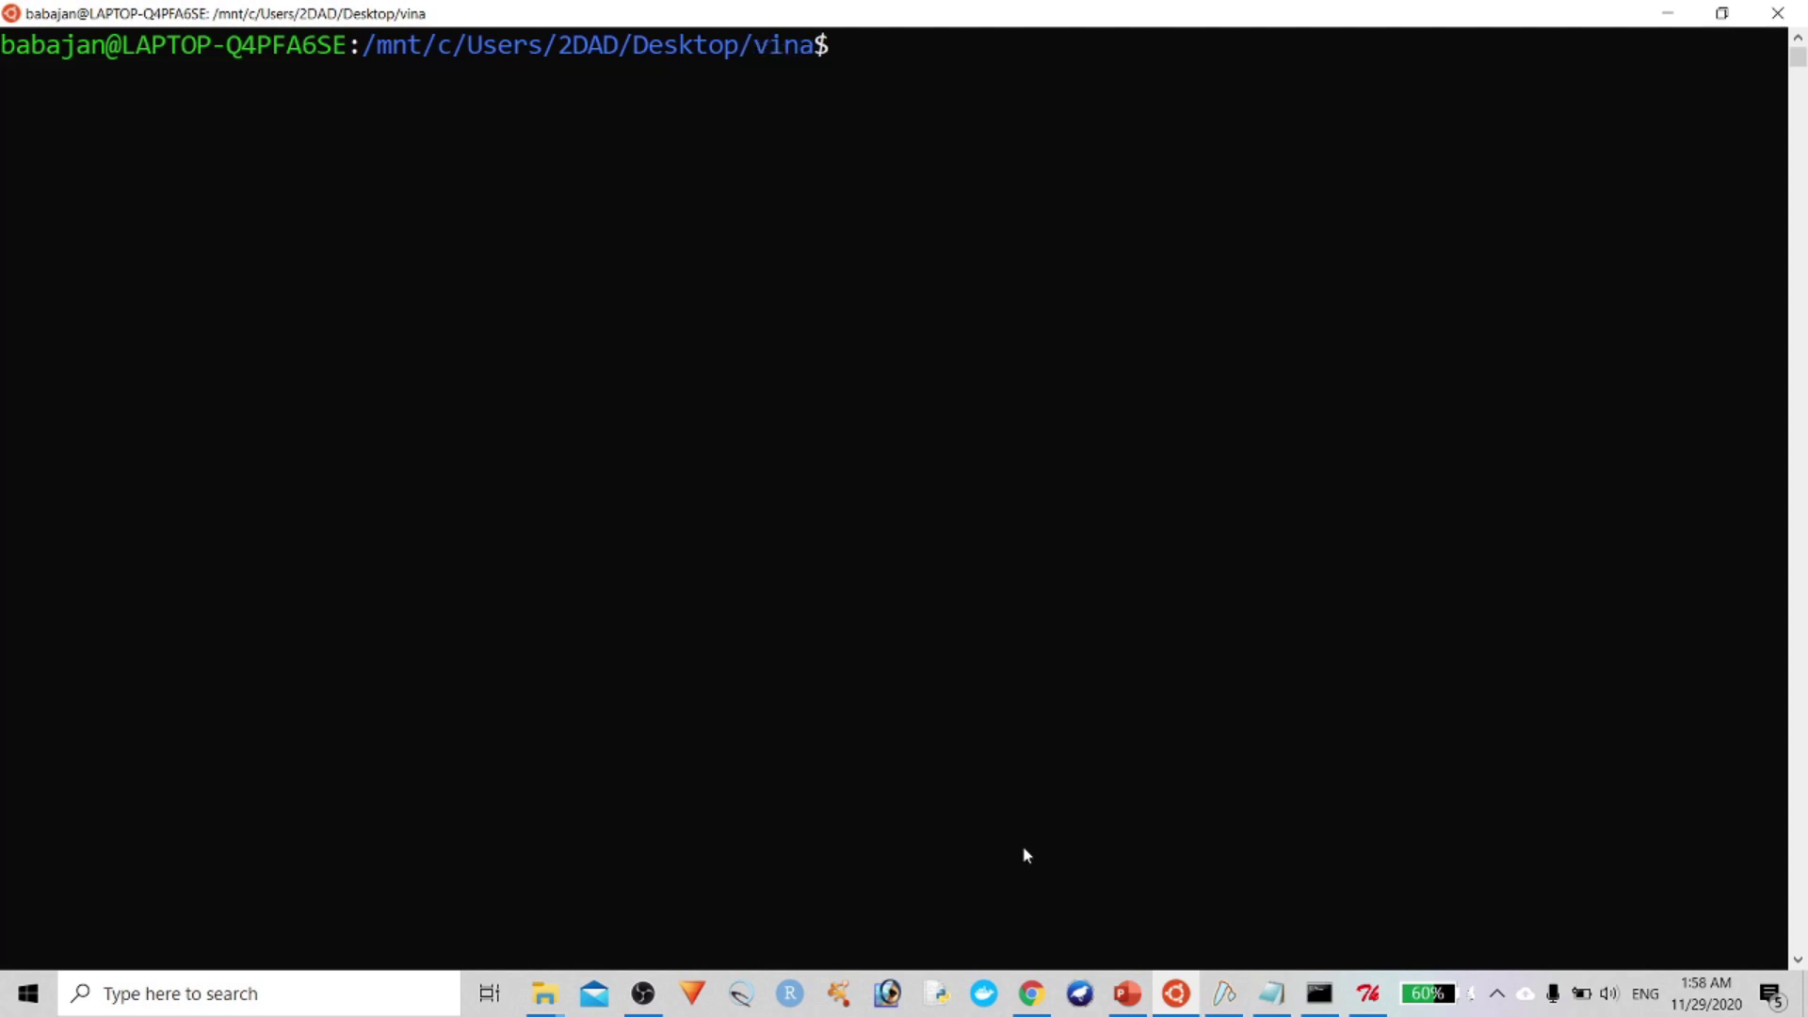
Split 100.sdf into separate SDF files with obabel -isdf 100.sdf -osdf -O *.sdf --split
type("obabel -isdf ")
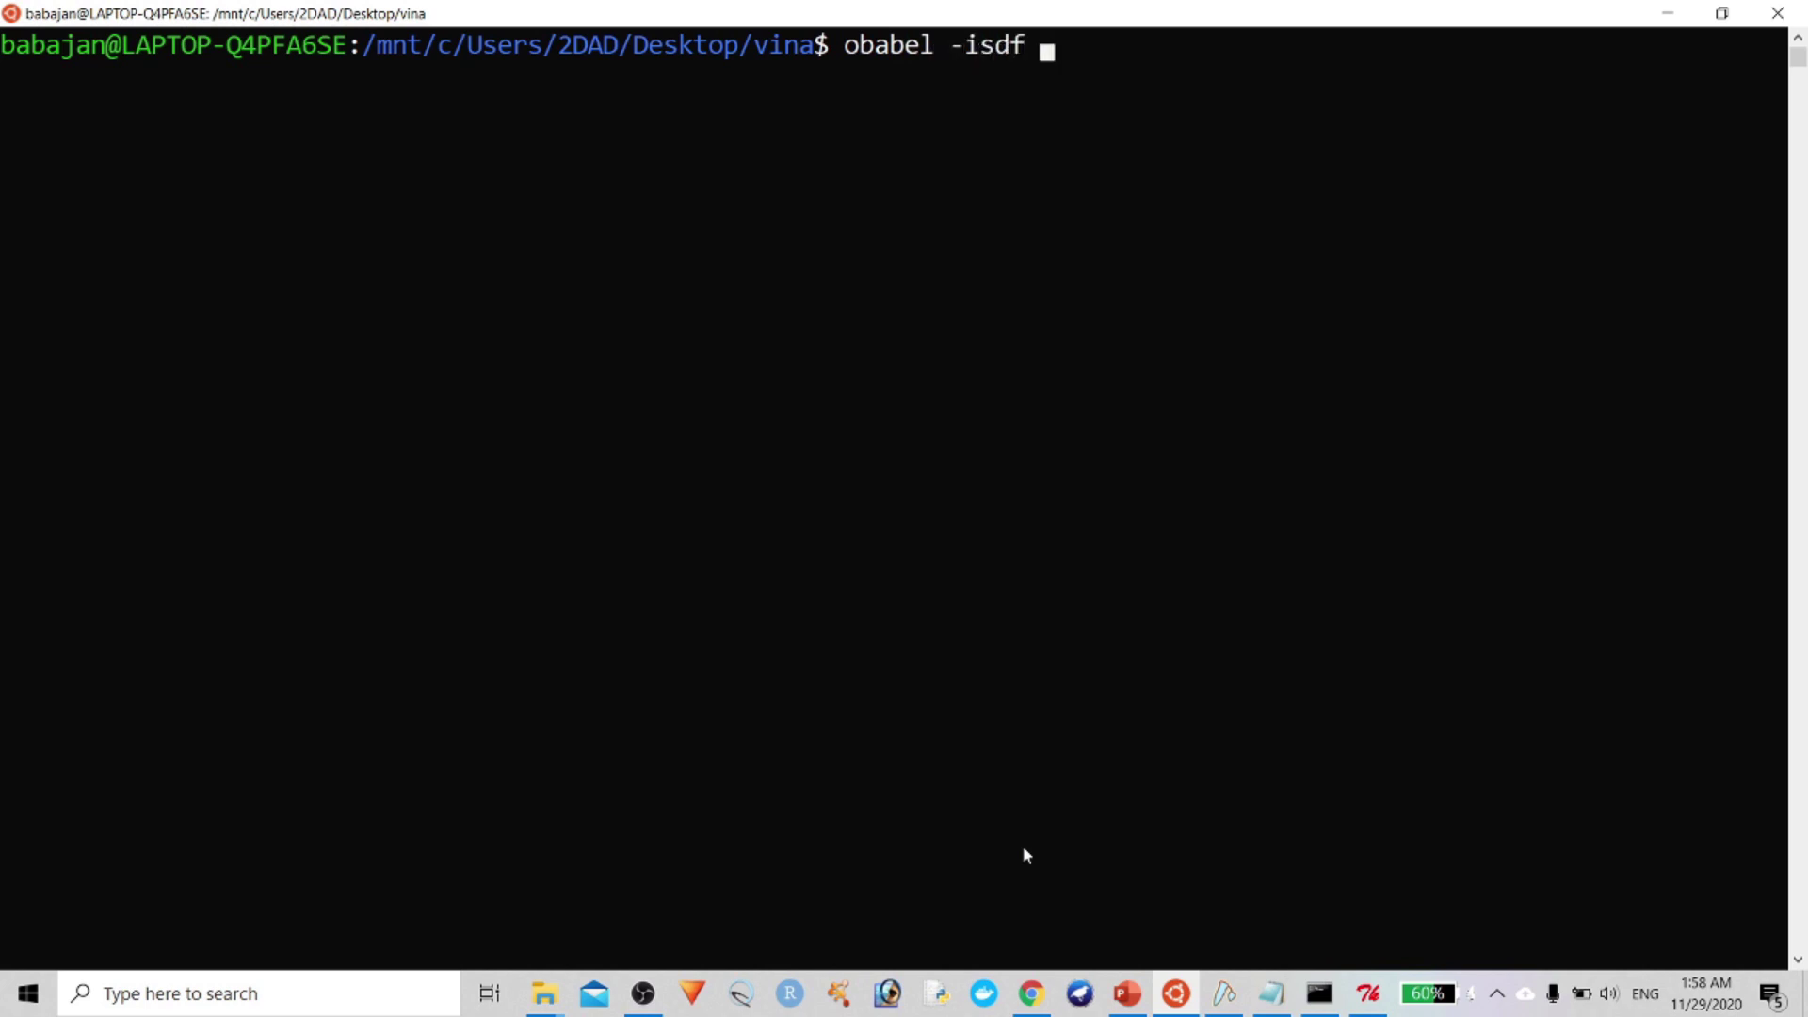
type("s")
key("BackSpace")
type("100.sdf ")
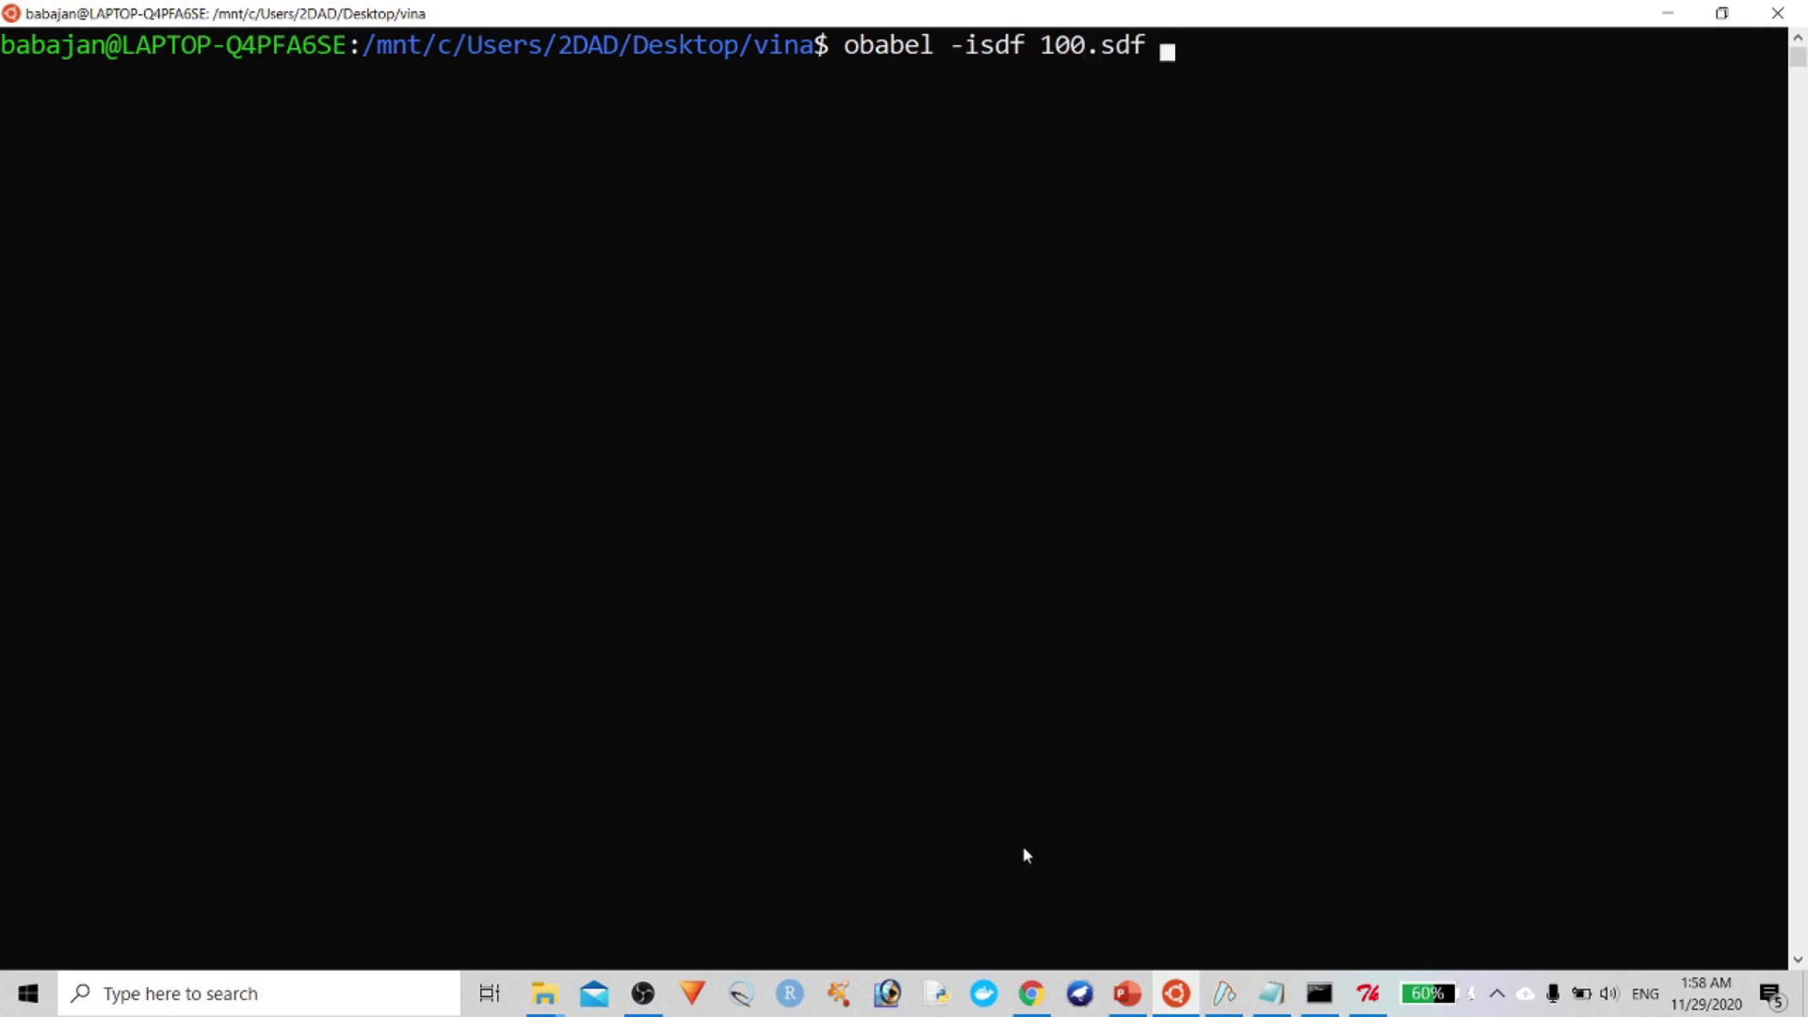
type("-osdf -O *.sdf ")
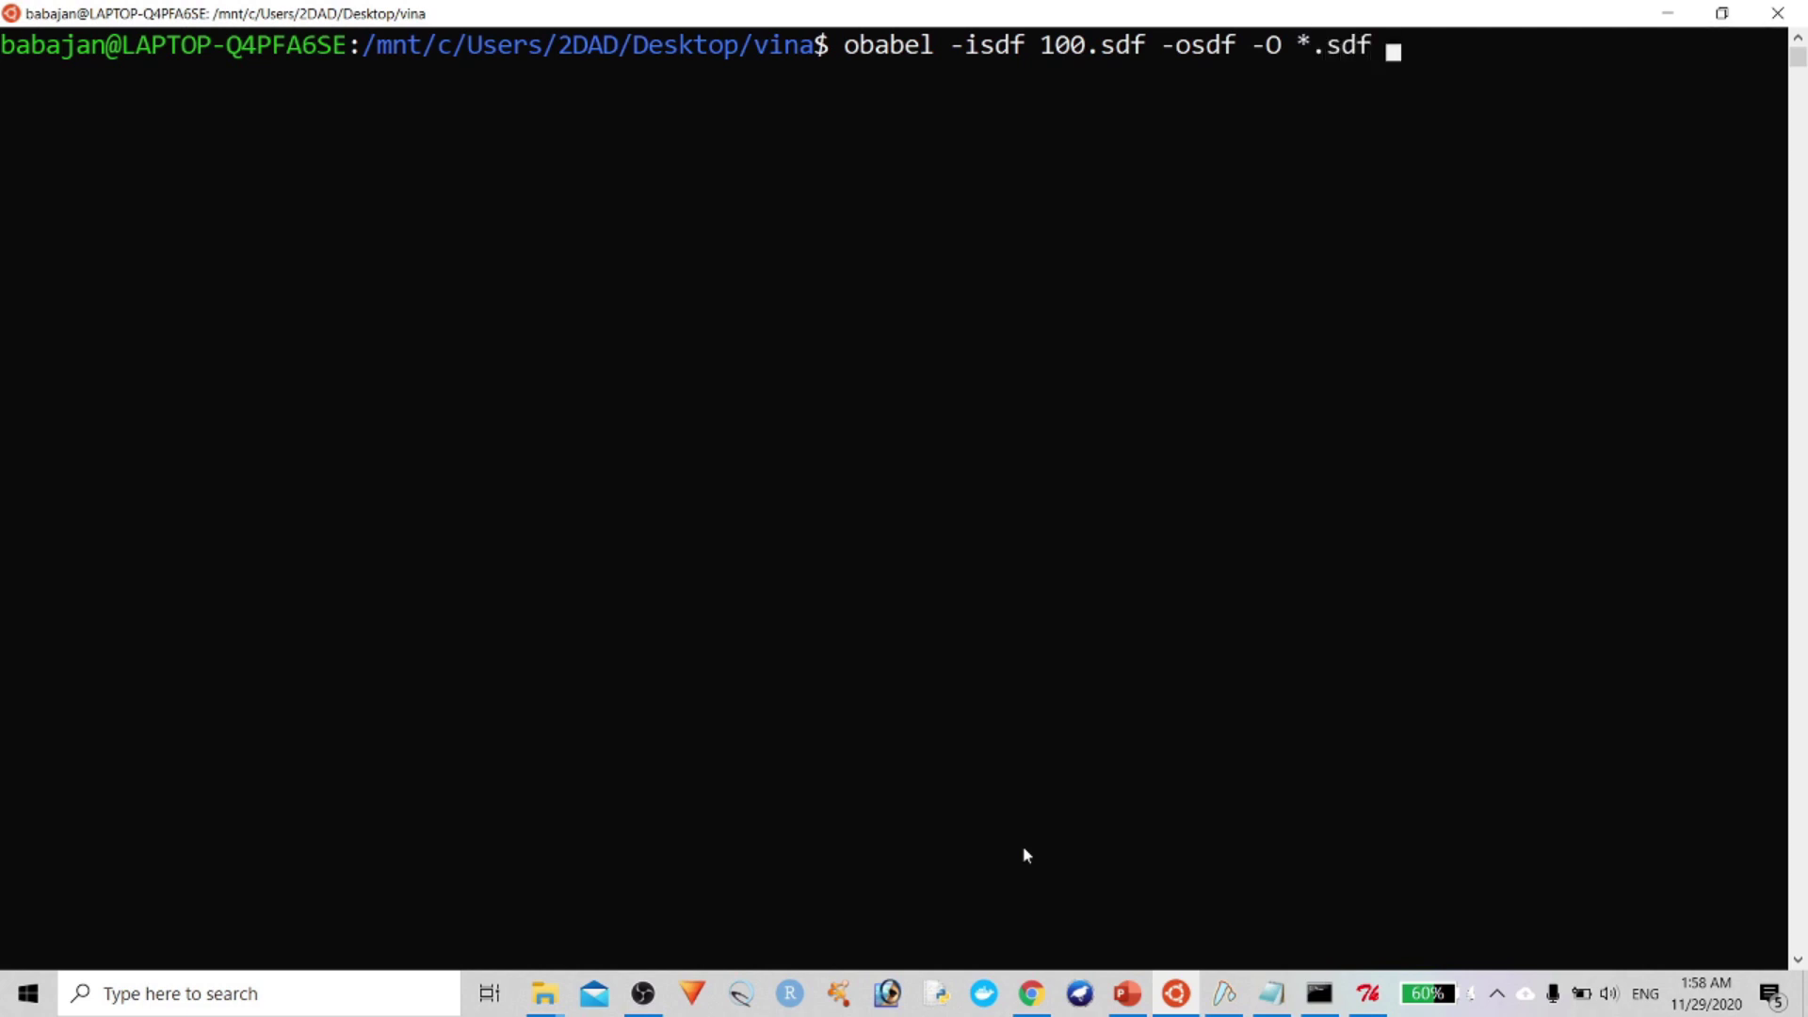
type("--split")
key("Return")
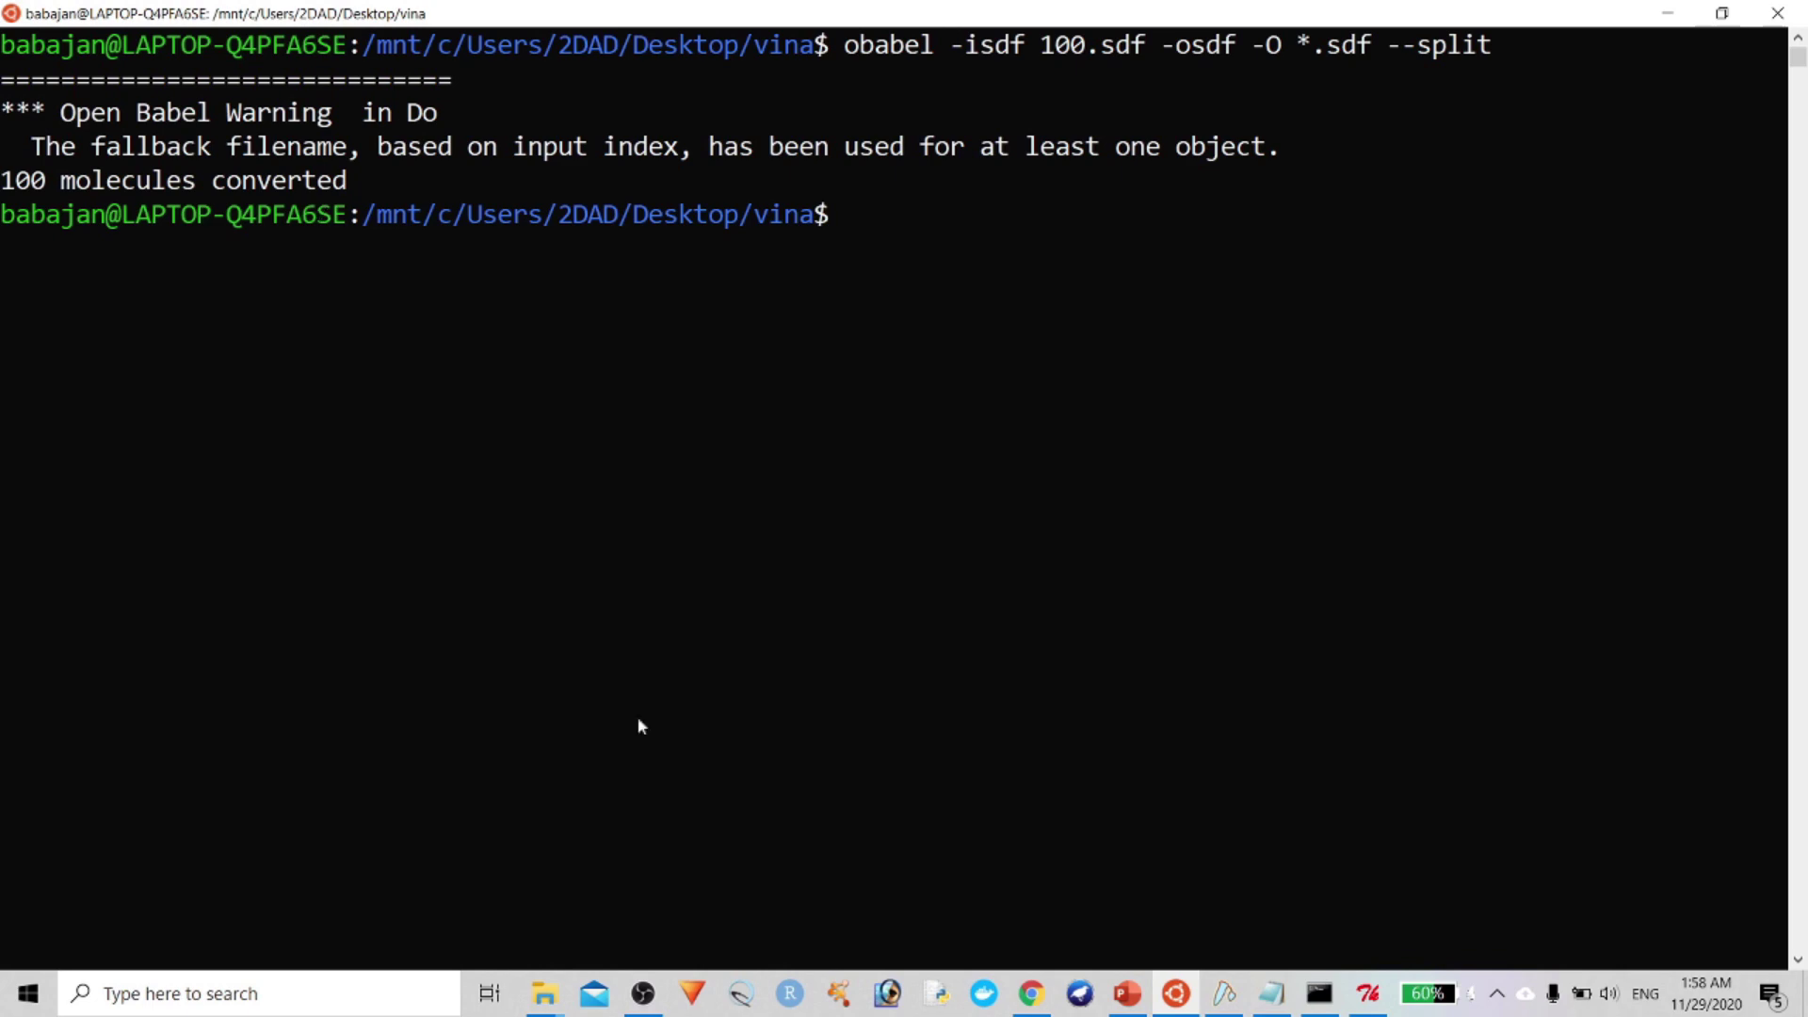
left_click(548, 994)
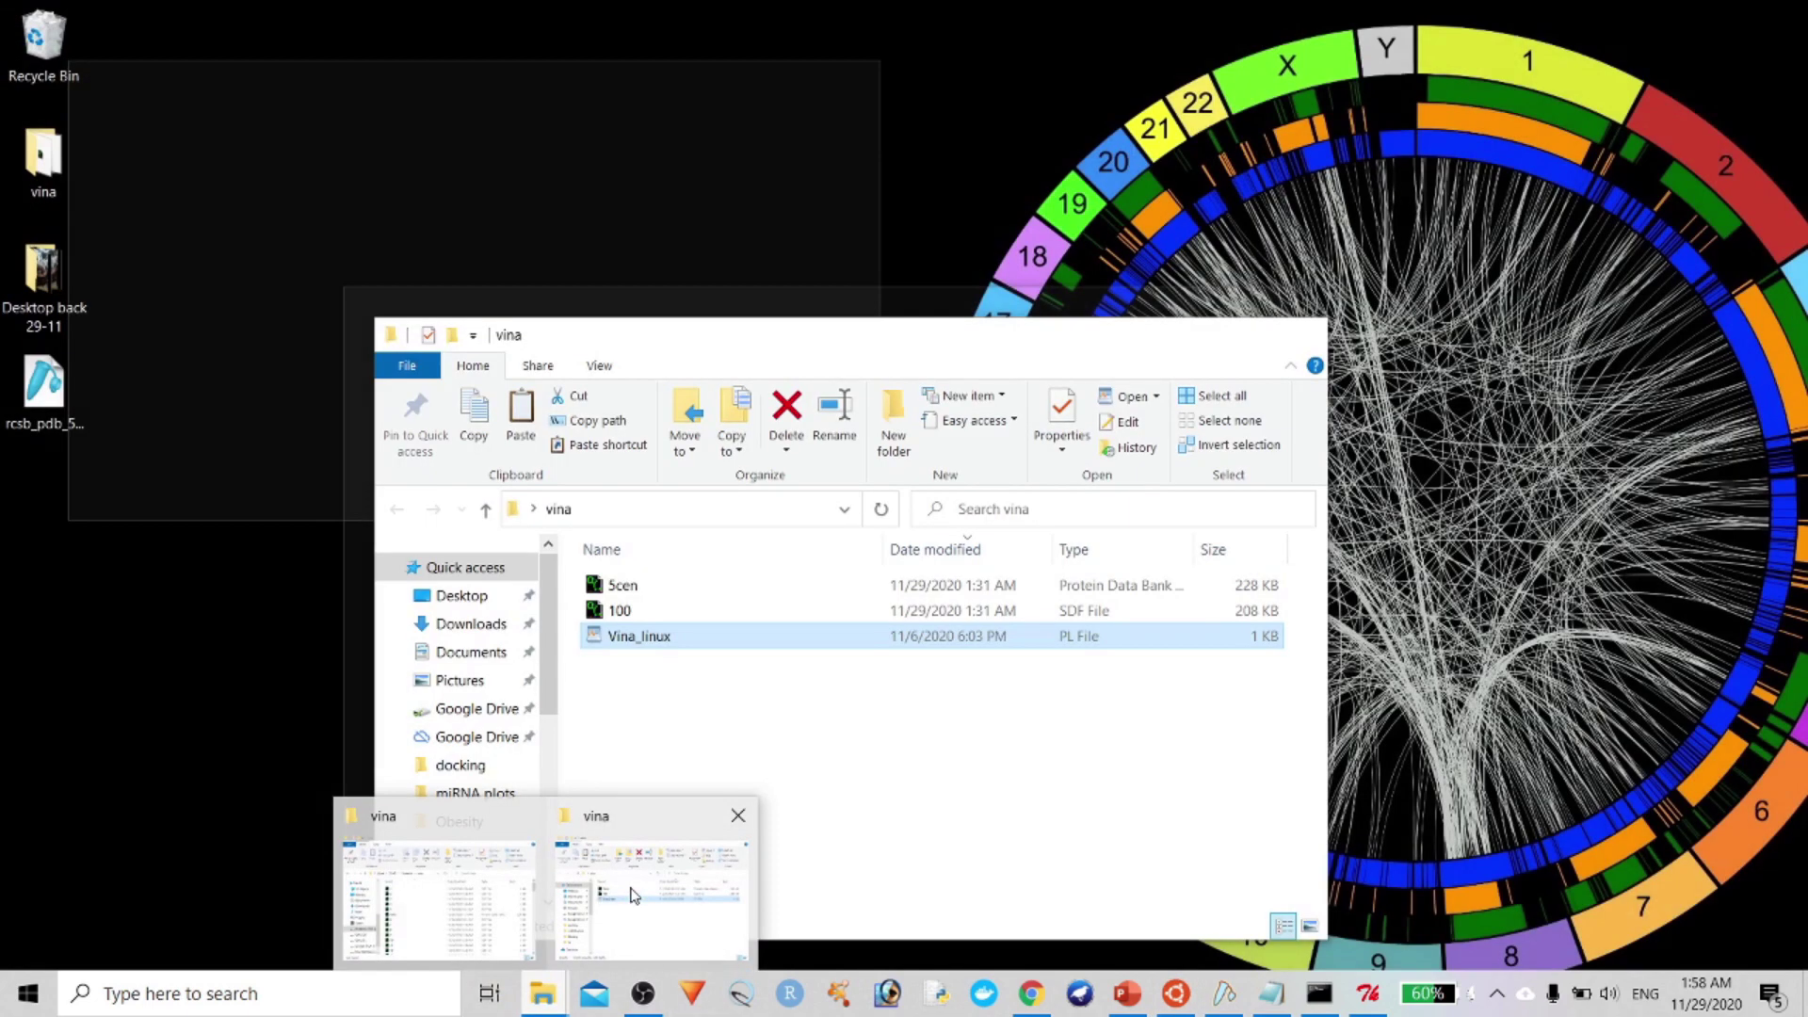
Maximize the vina folder window and scroll through the new numbered SDF files
left_click(632, 895)
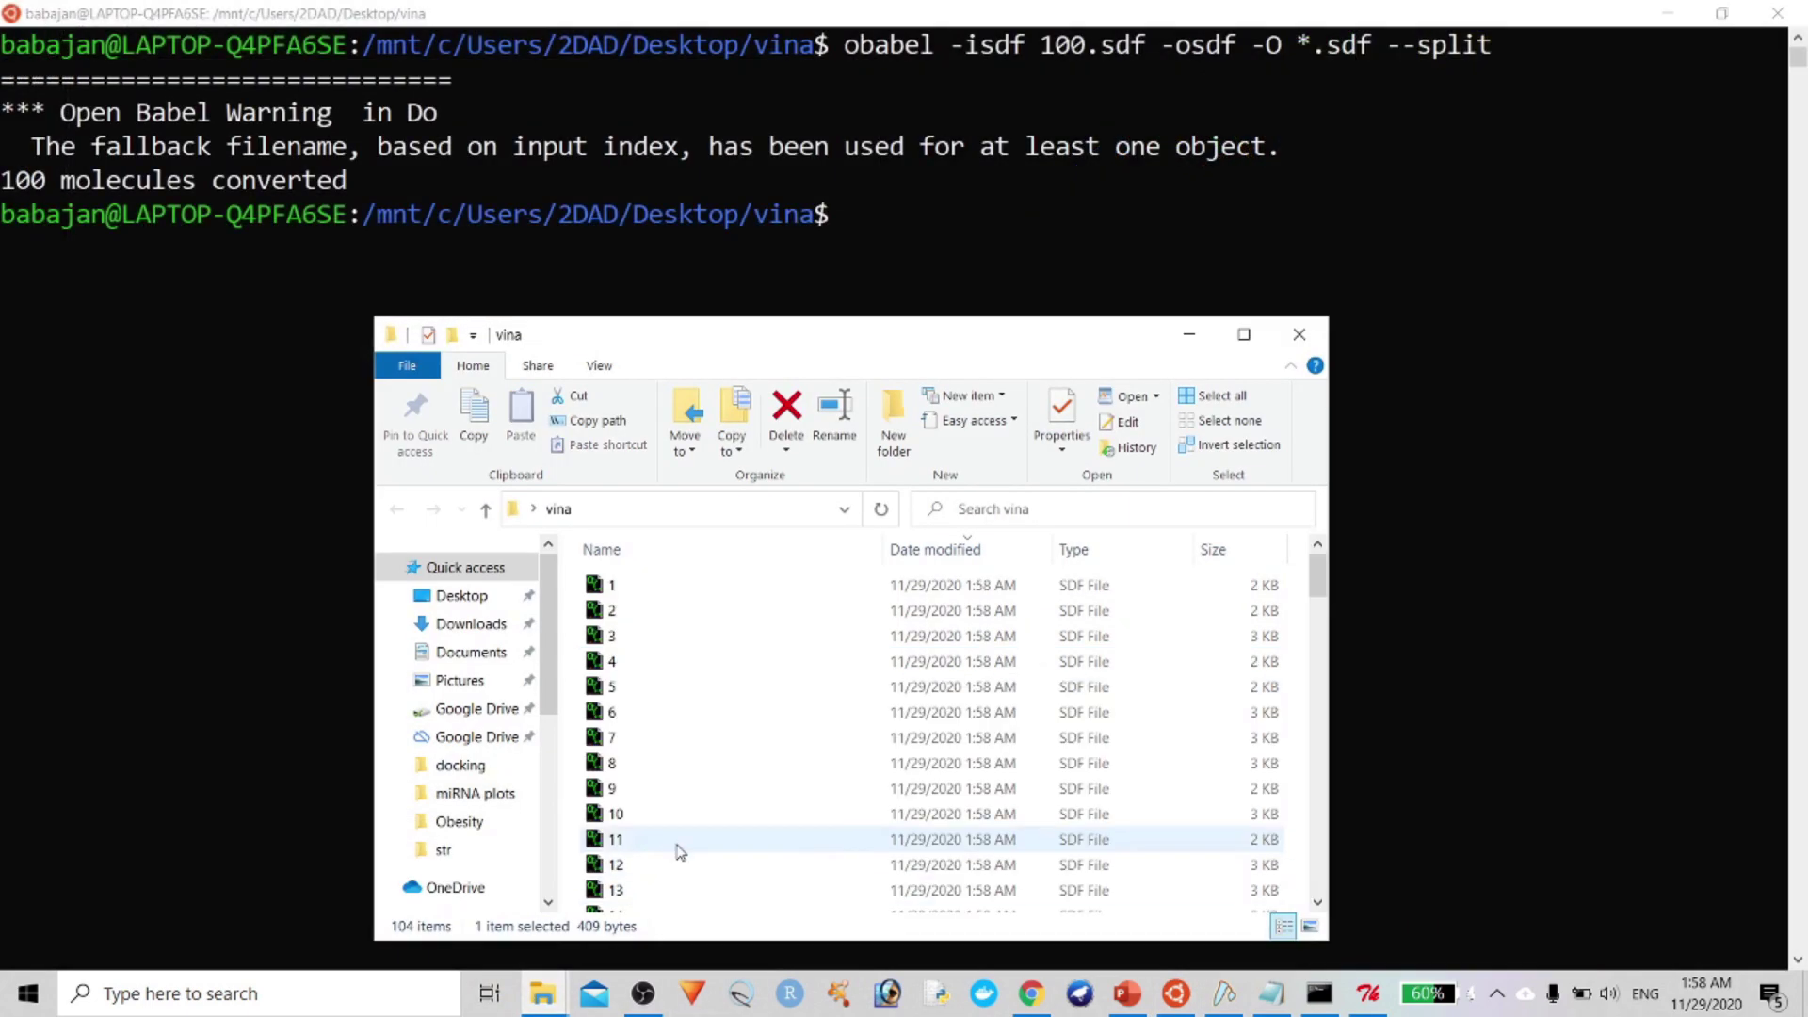
left_click(1245, 335)
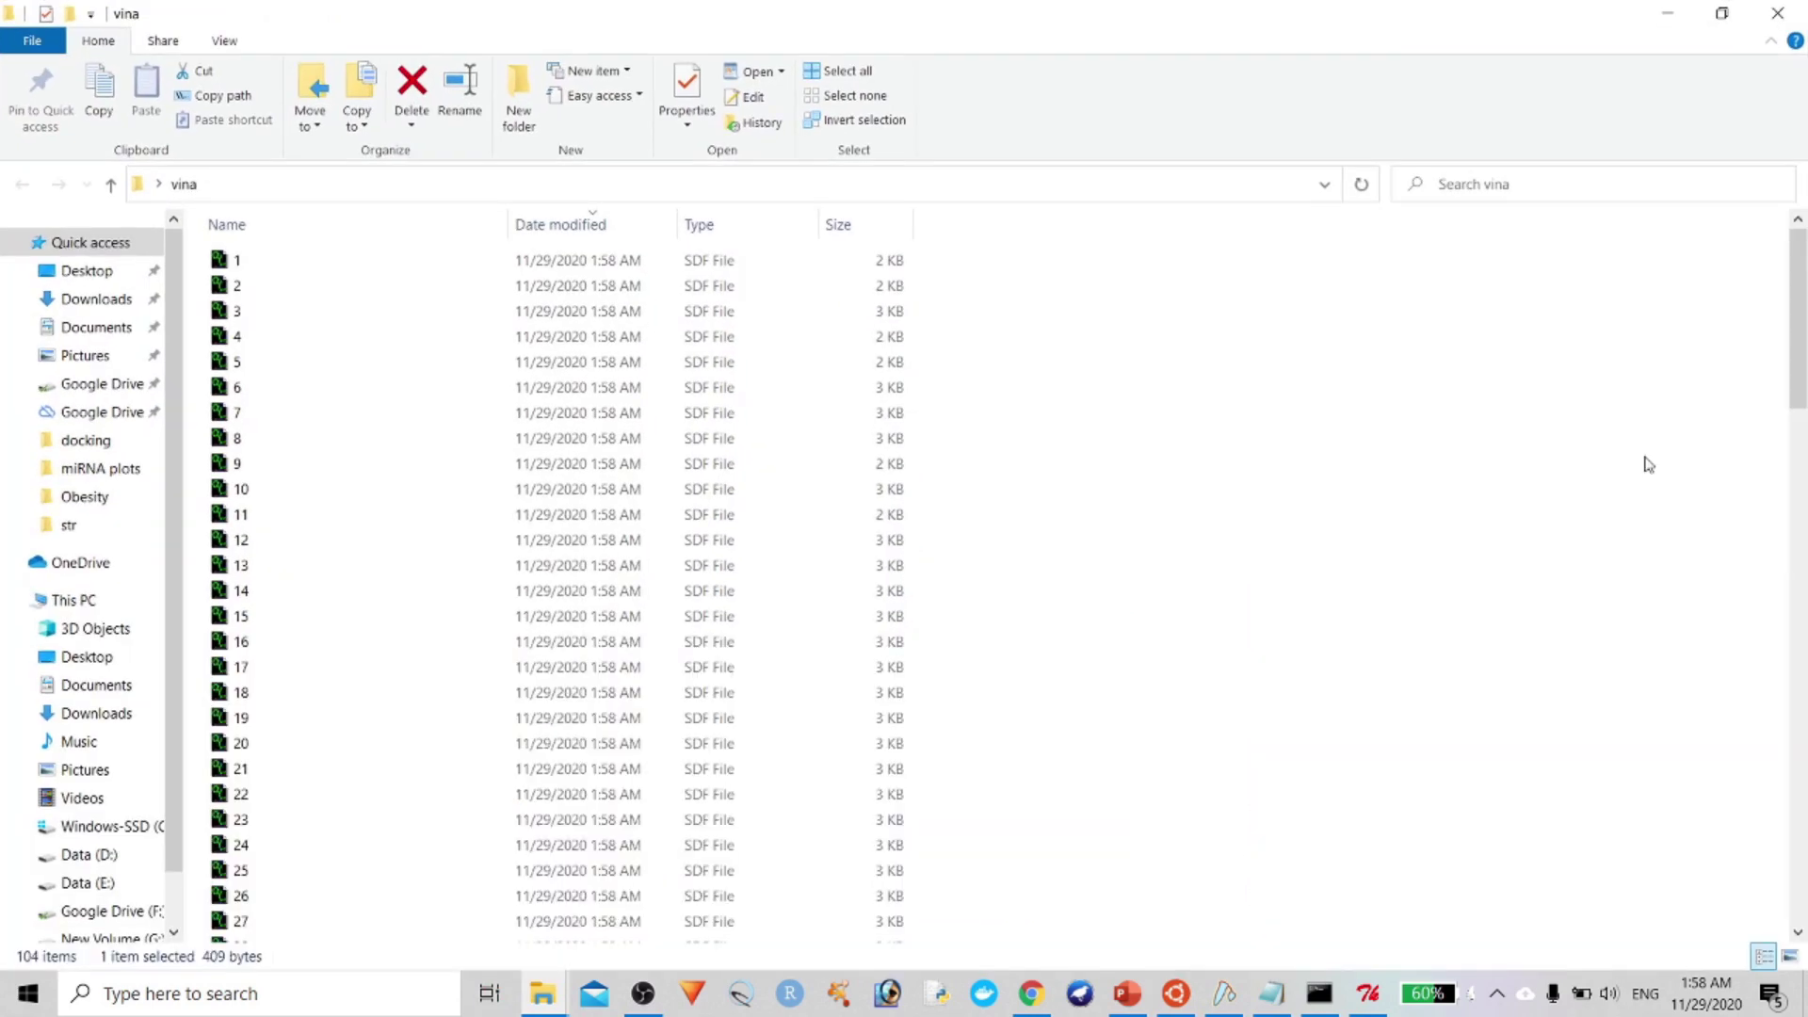
scroll(1804, 471, "down", 7)
left_click_drag(1804, 471, 1770, 899)
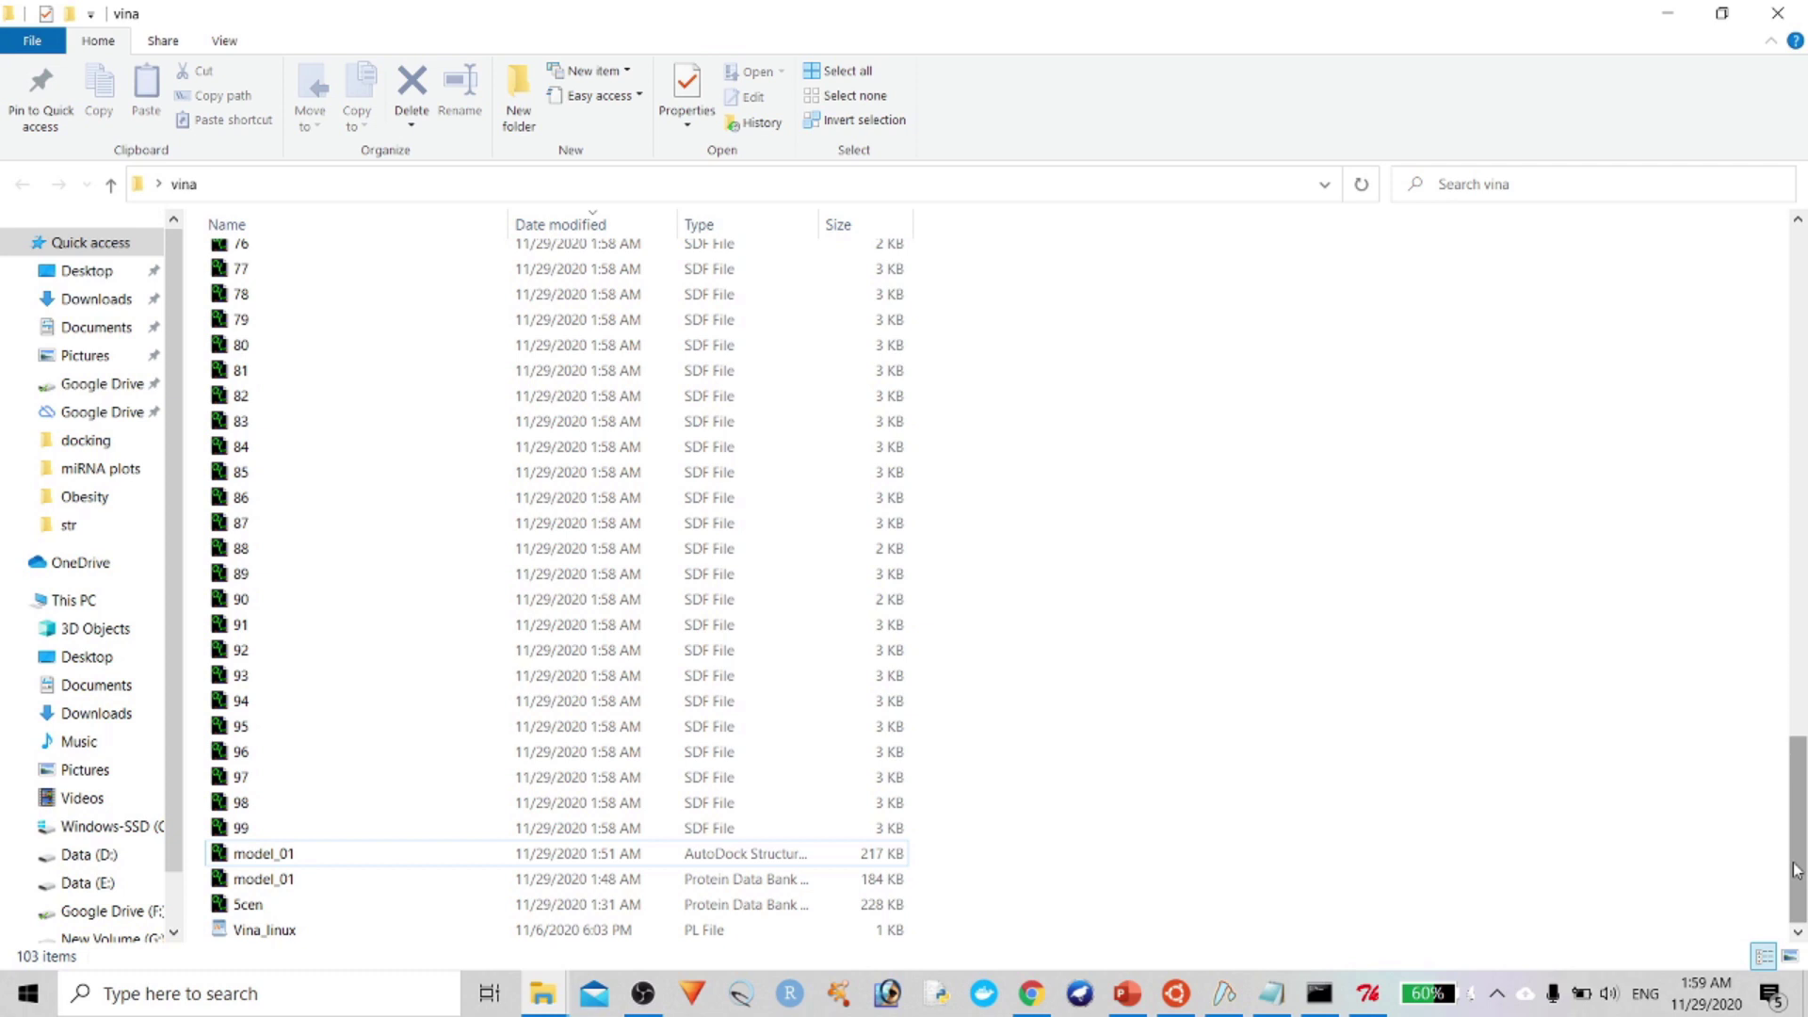
left_click(1175, 994)
type("obminimize")
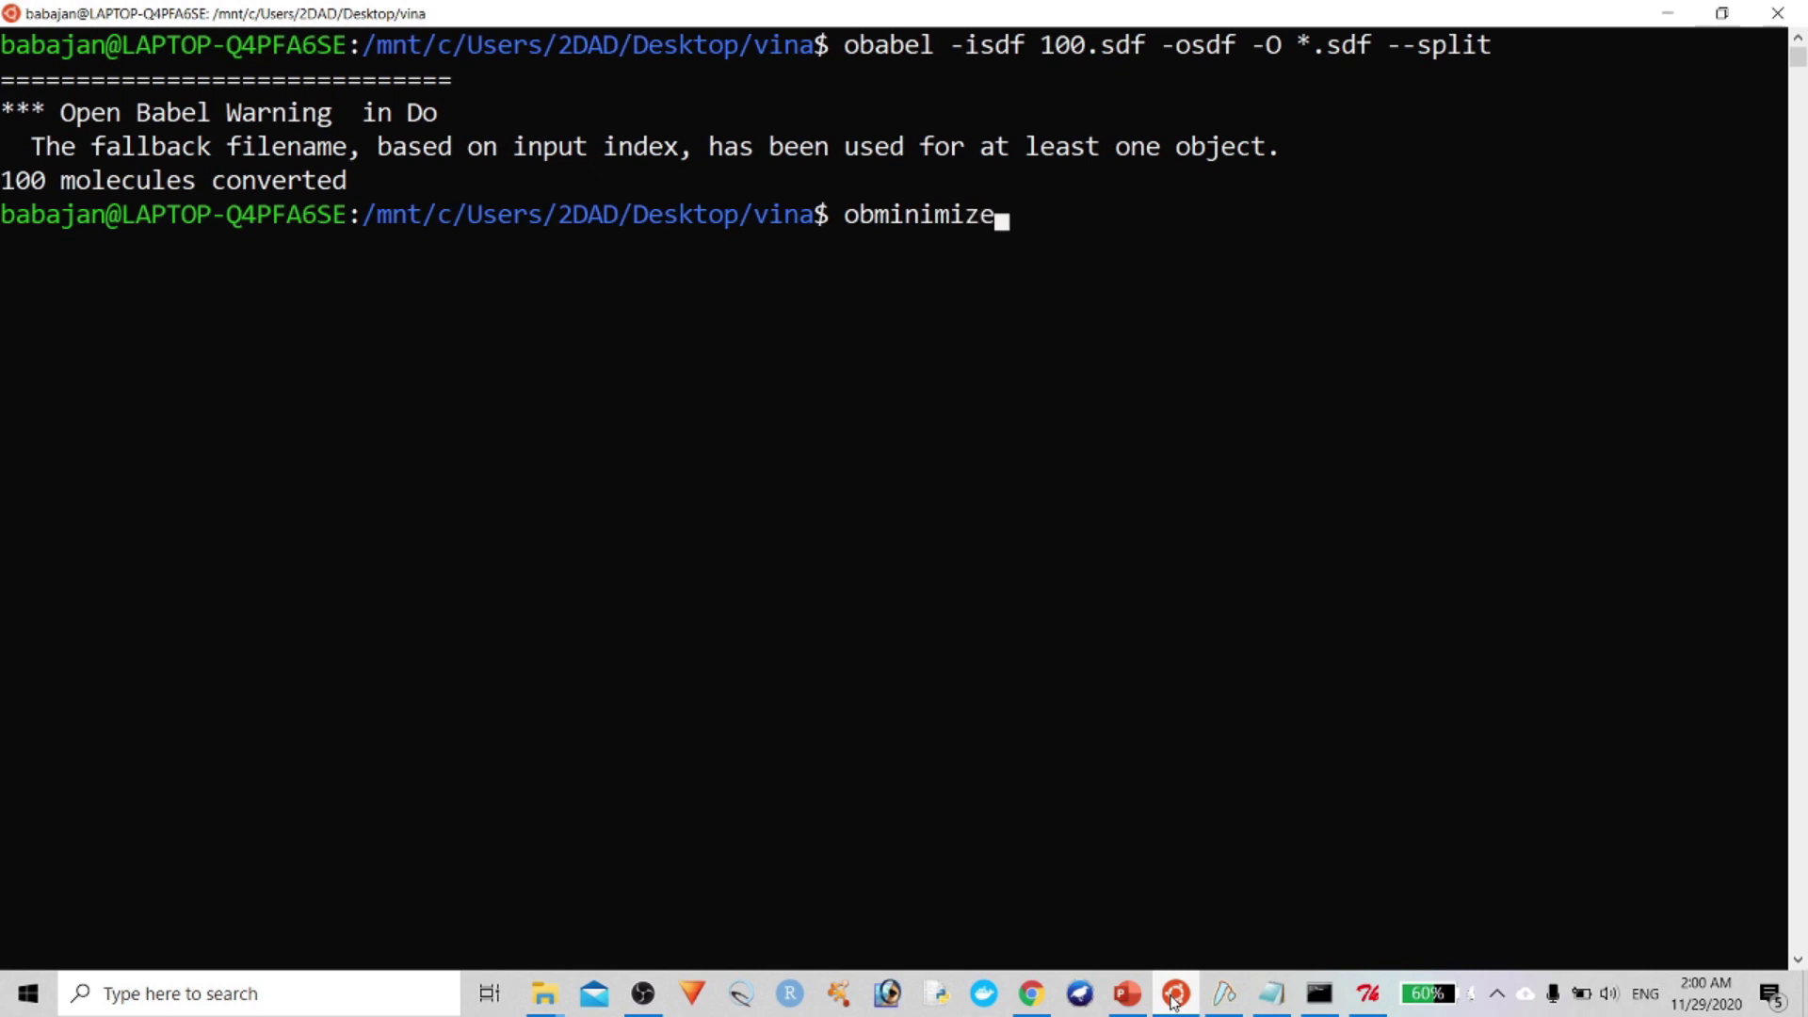
Show obminimize's options, then minimize all SDF ligands with MMFF94 for 1000 steps
key("Return")
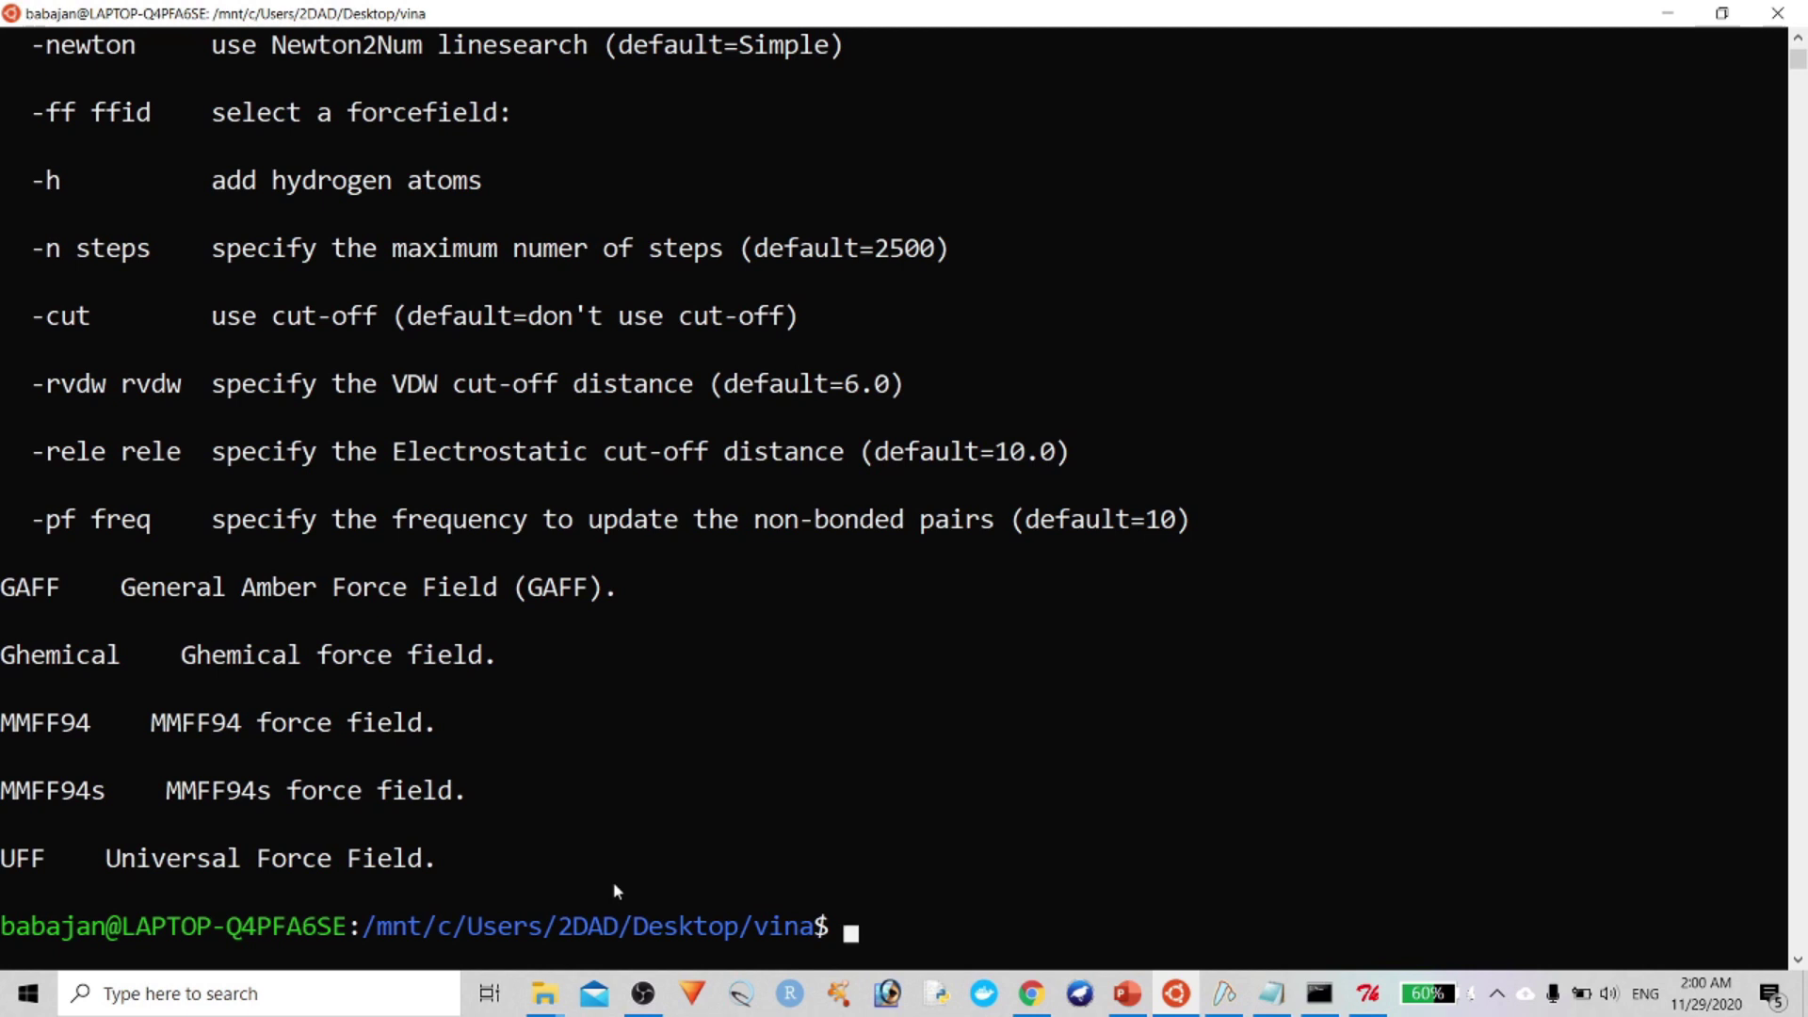
type("obminim")
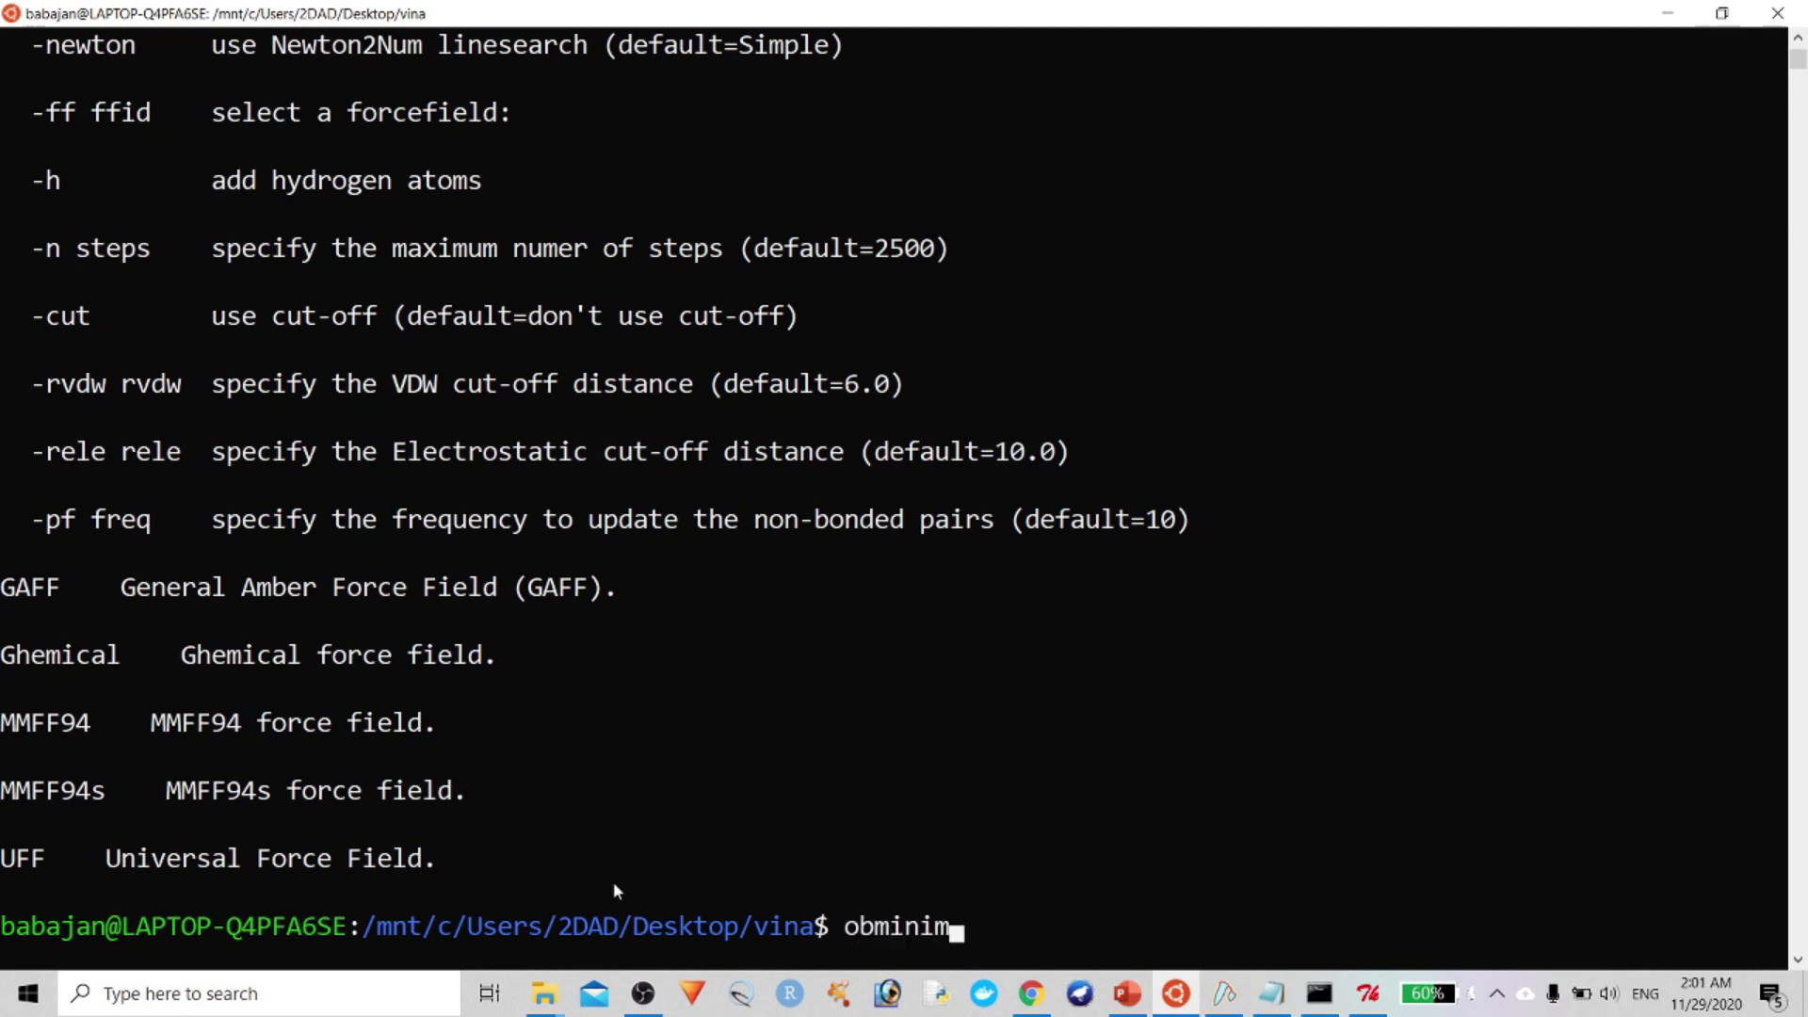
type("ize -ff MMFF")
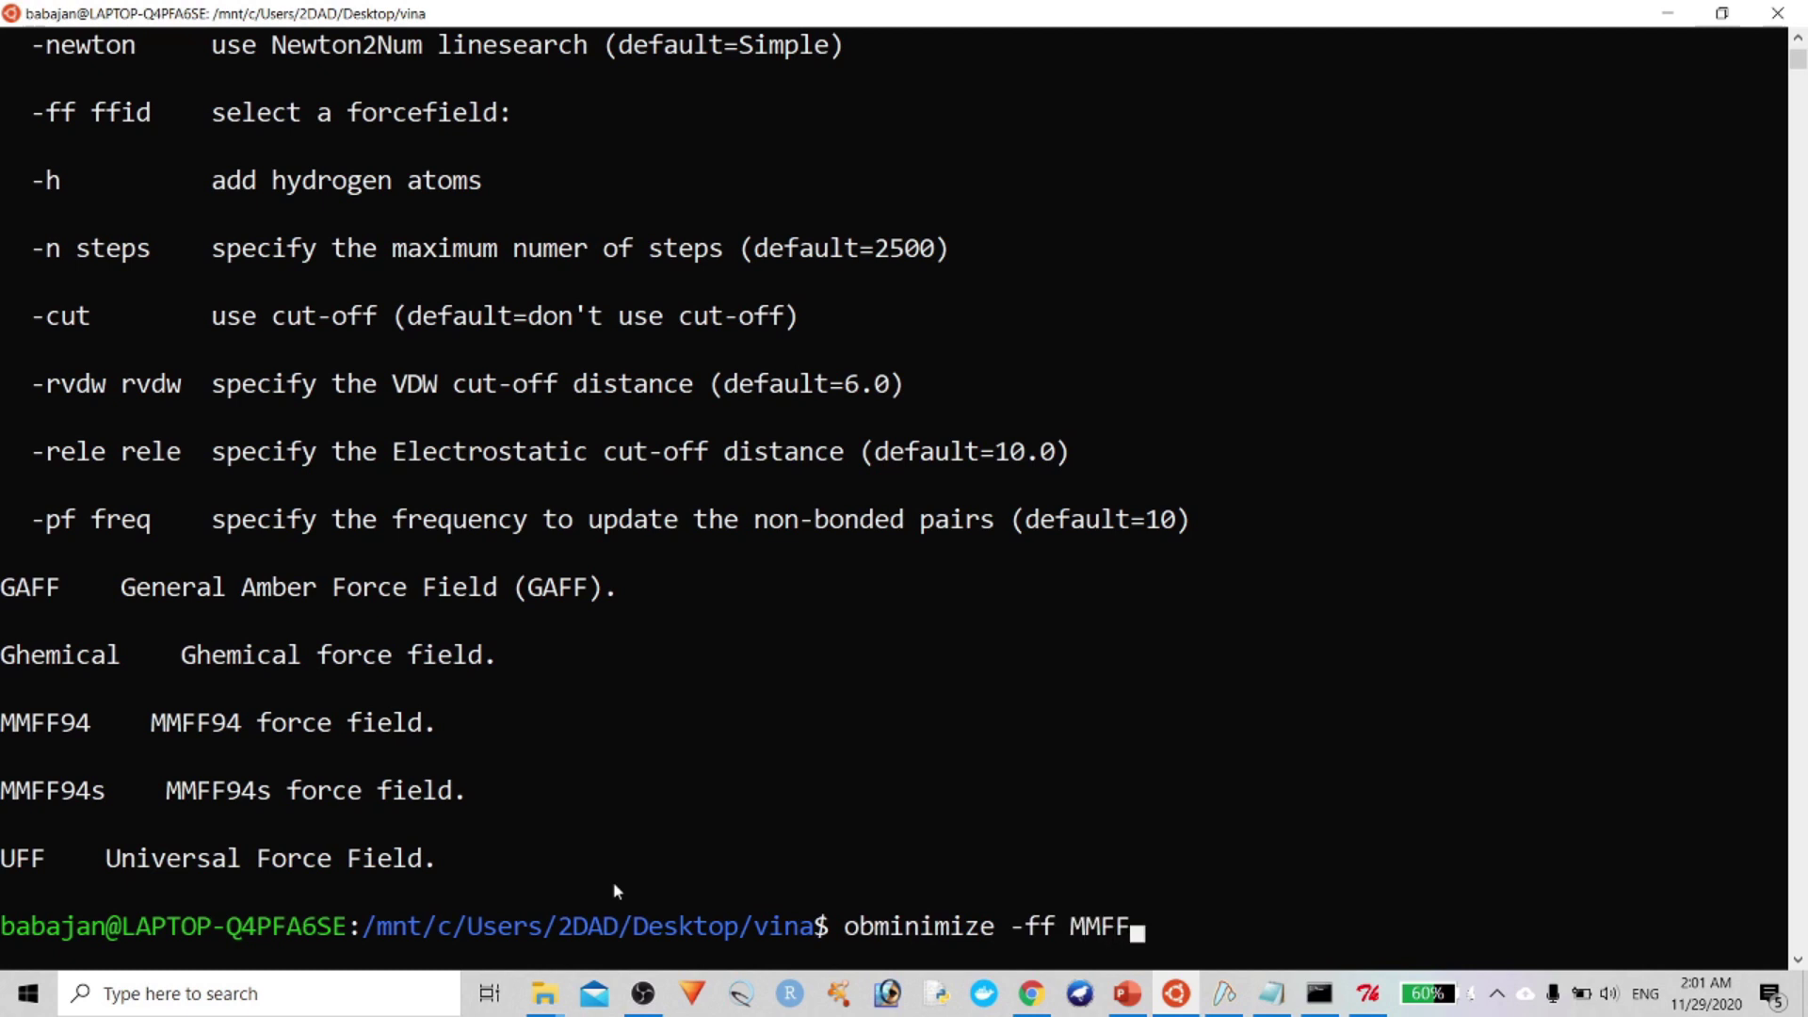
type("94 -n 1000 *.sdf")
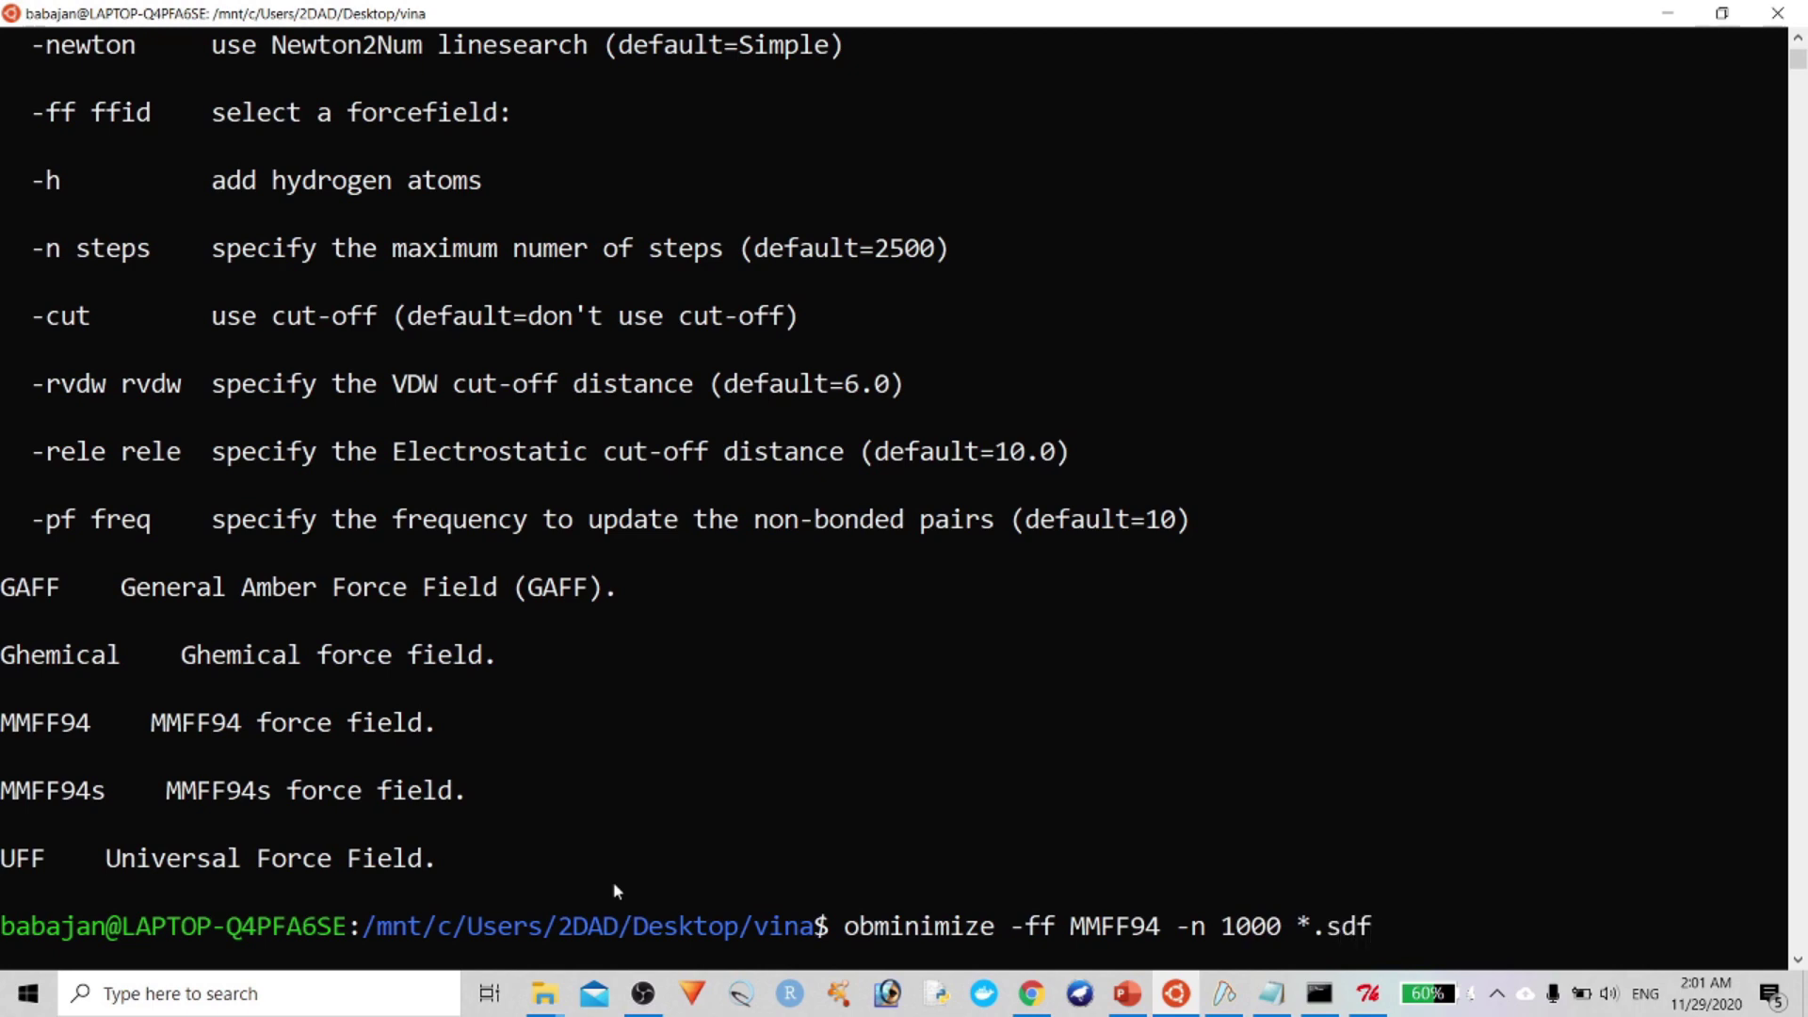
key("Return")
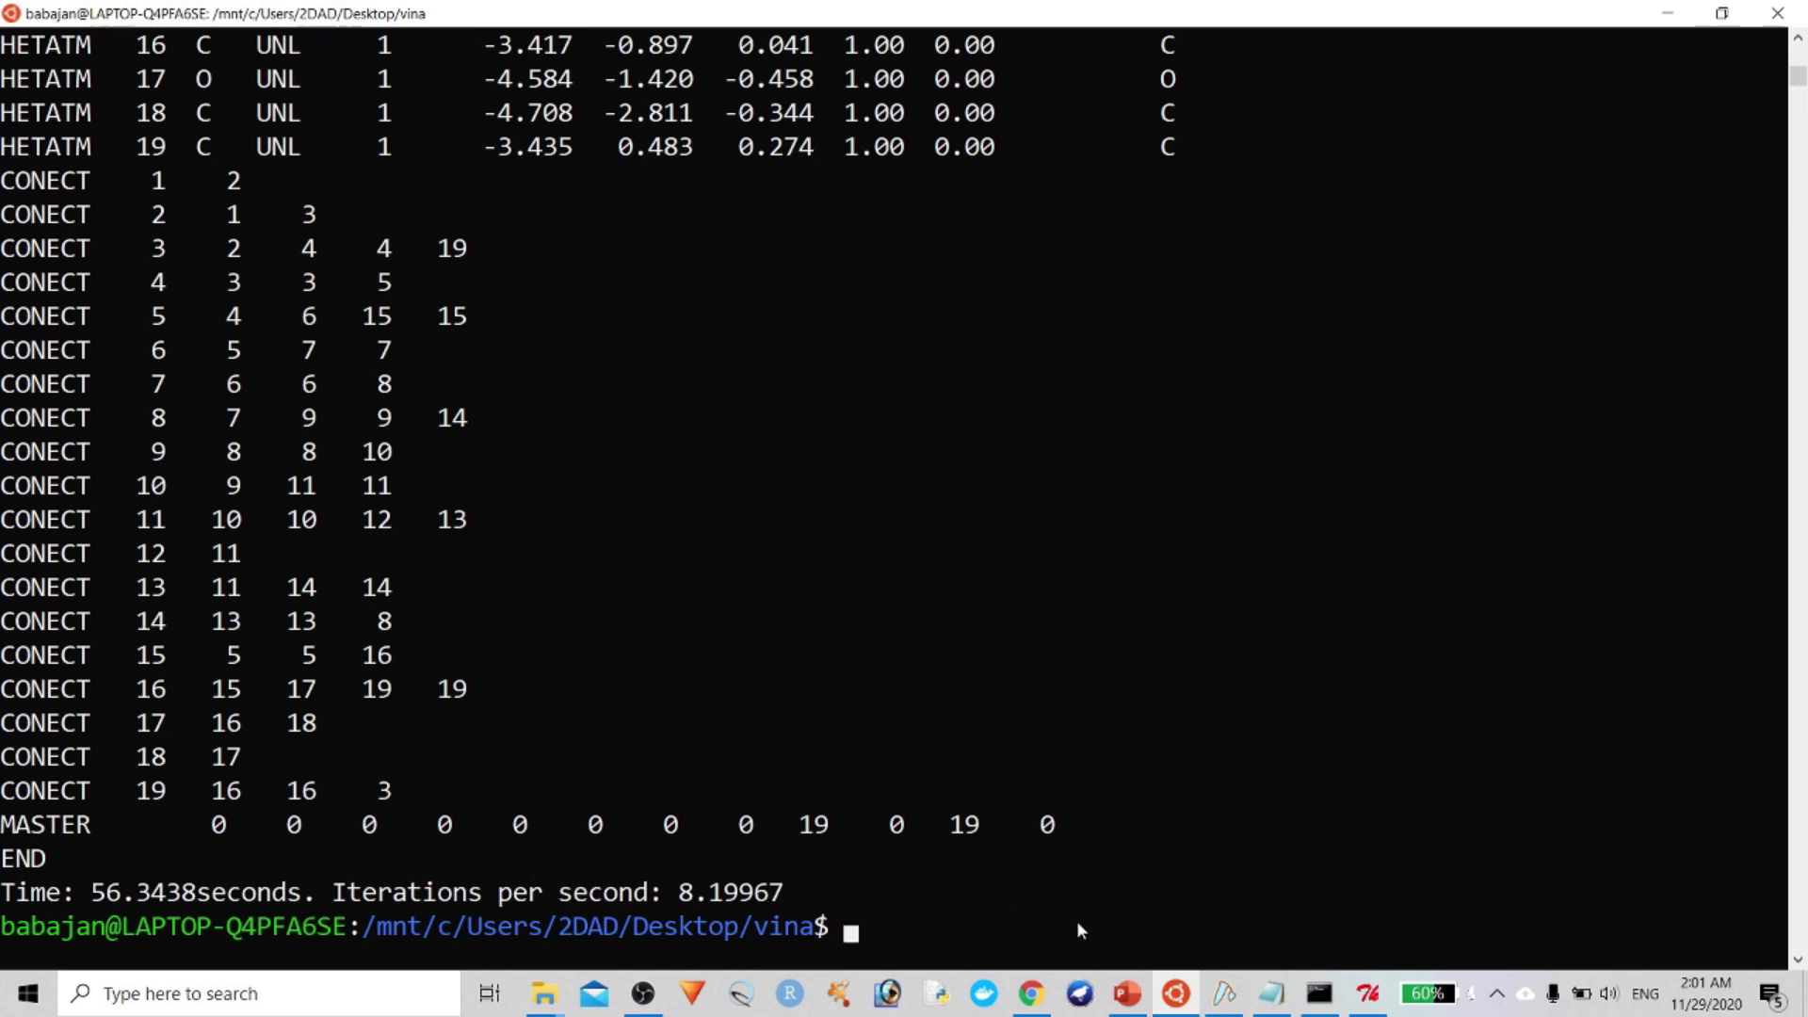
Run obabel -isdf *.sdf -opdbqt -o*.pdbqt to convert the ligands to PDBQT
type("obabel -isdf")
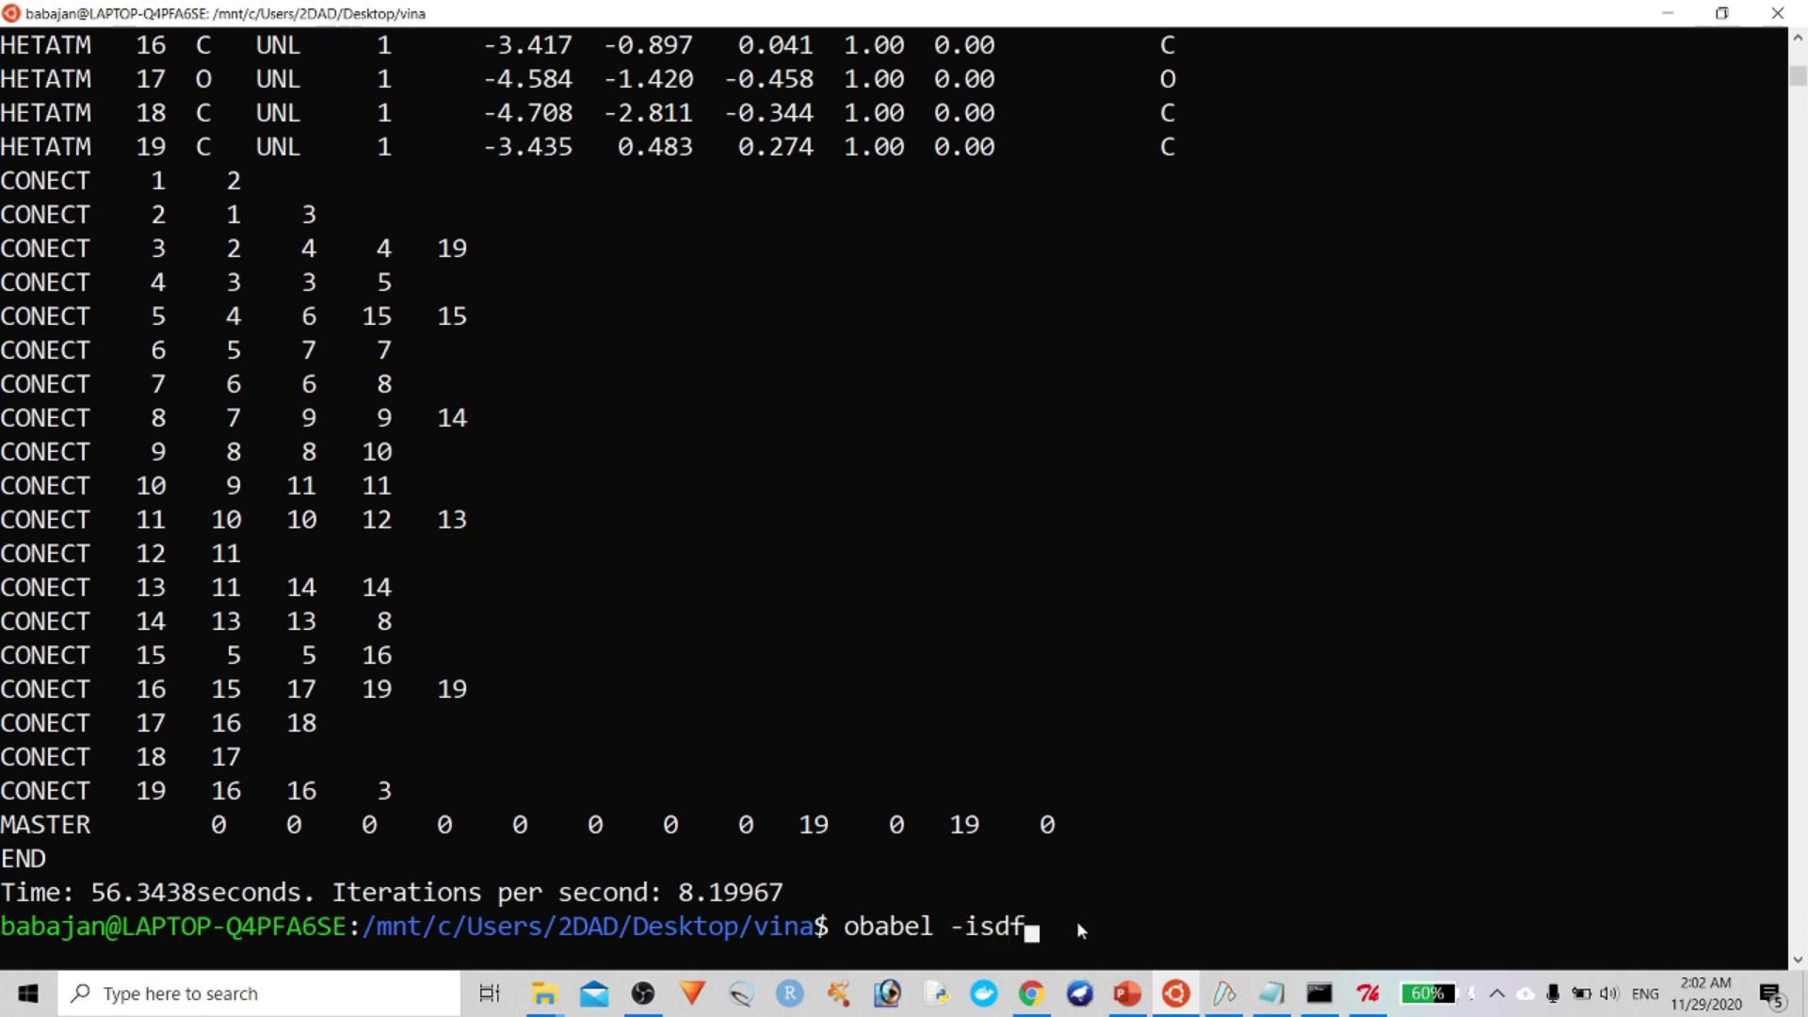
type(" *.sdf -p")
key("BackSpace")
type("opdbqt")
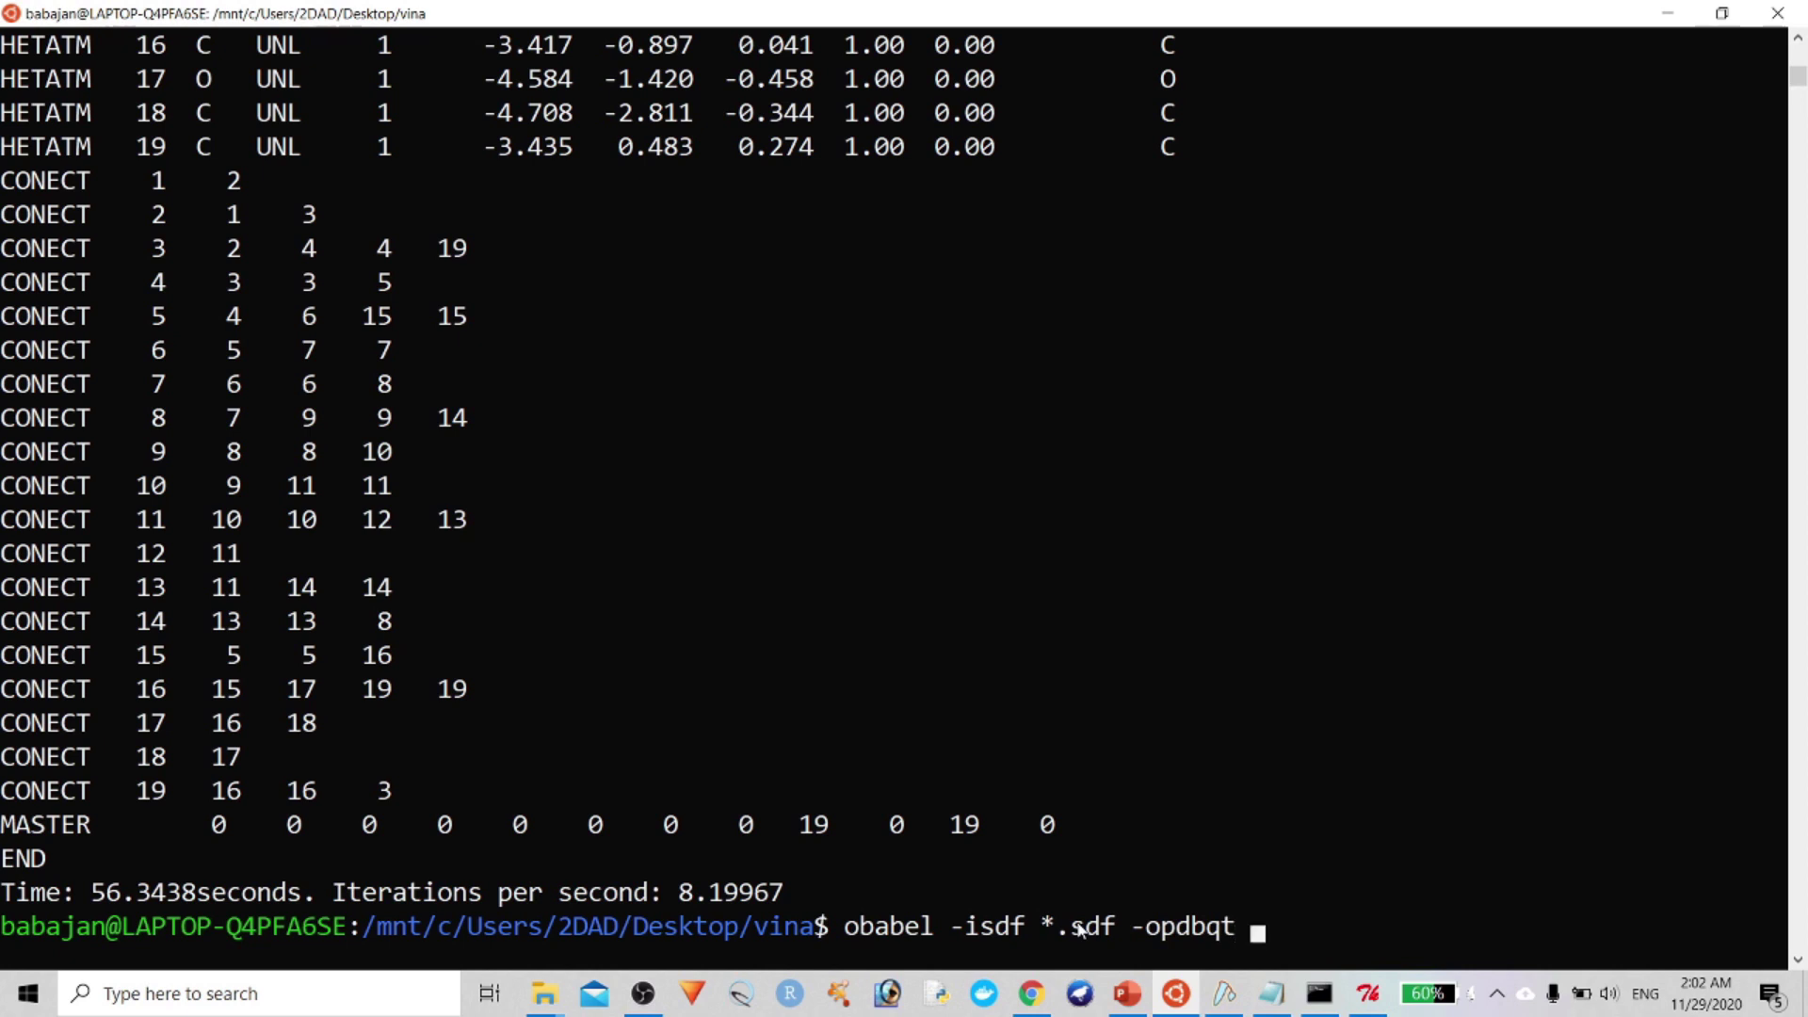
type("-")
type("*.")
type("pdbqt")
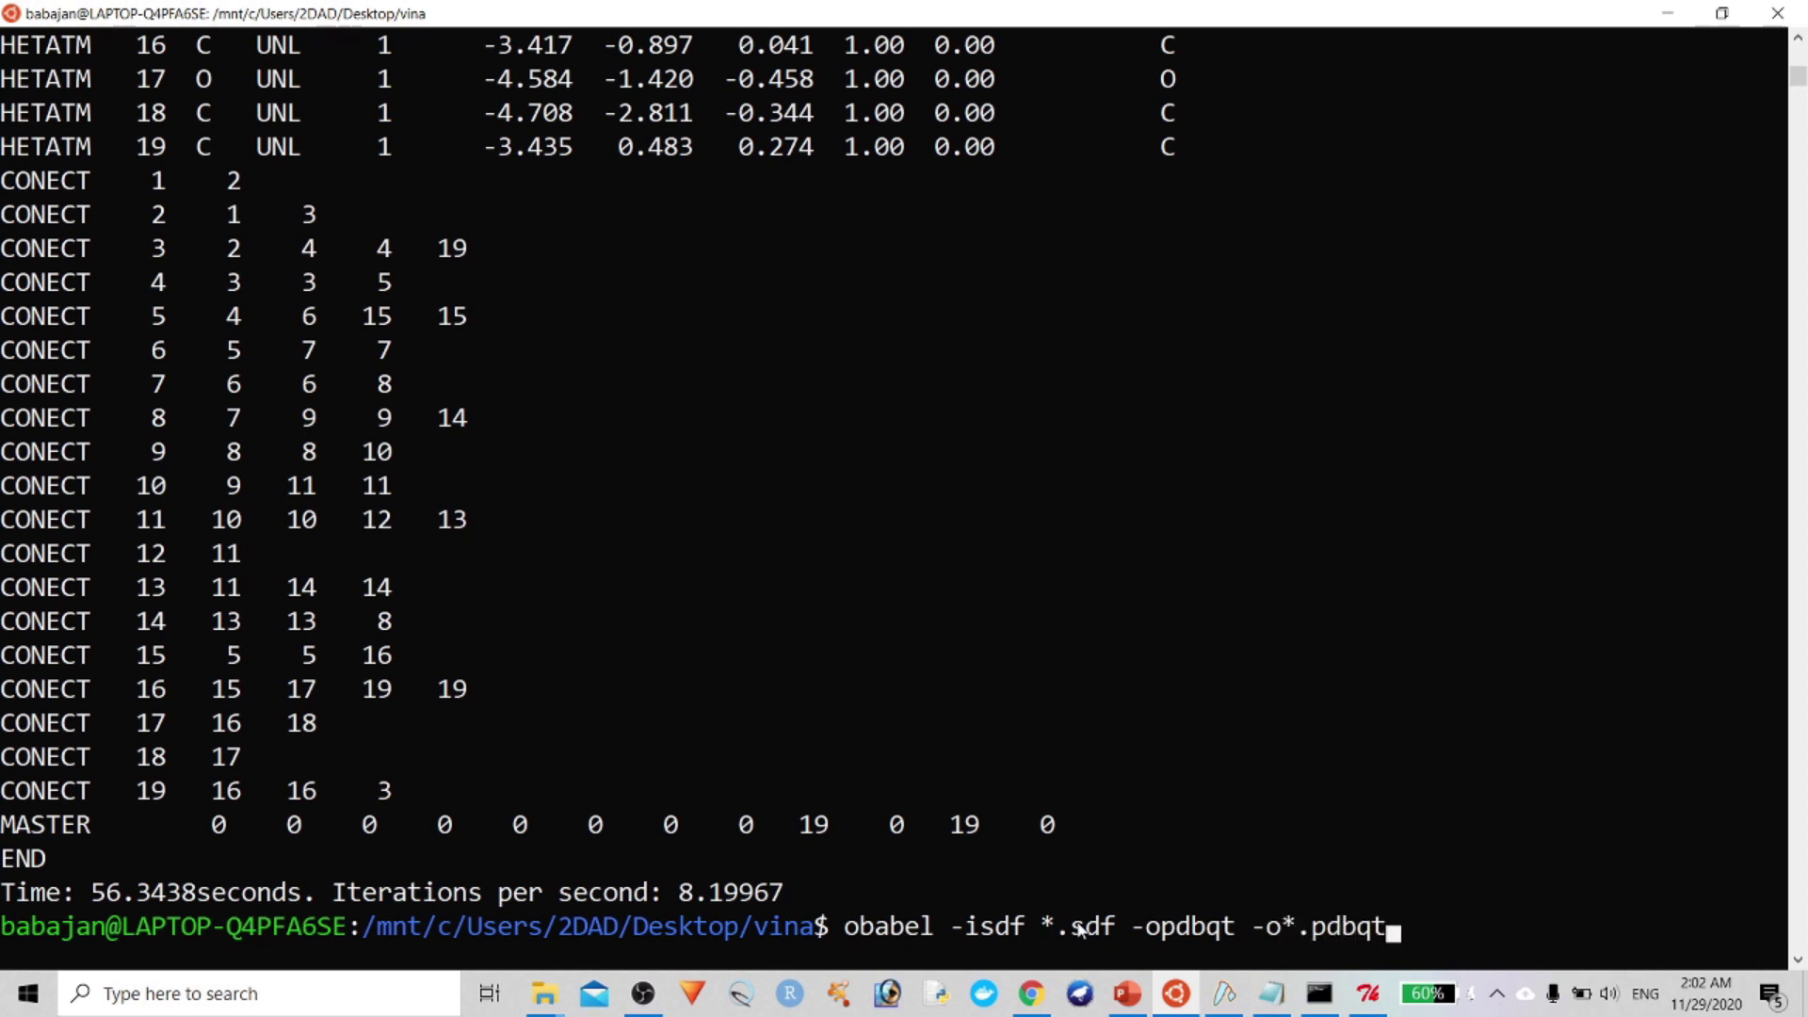
key("Return")
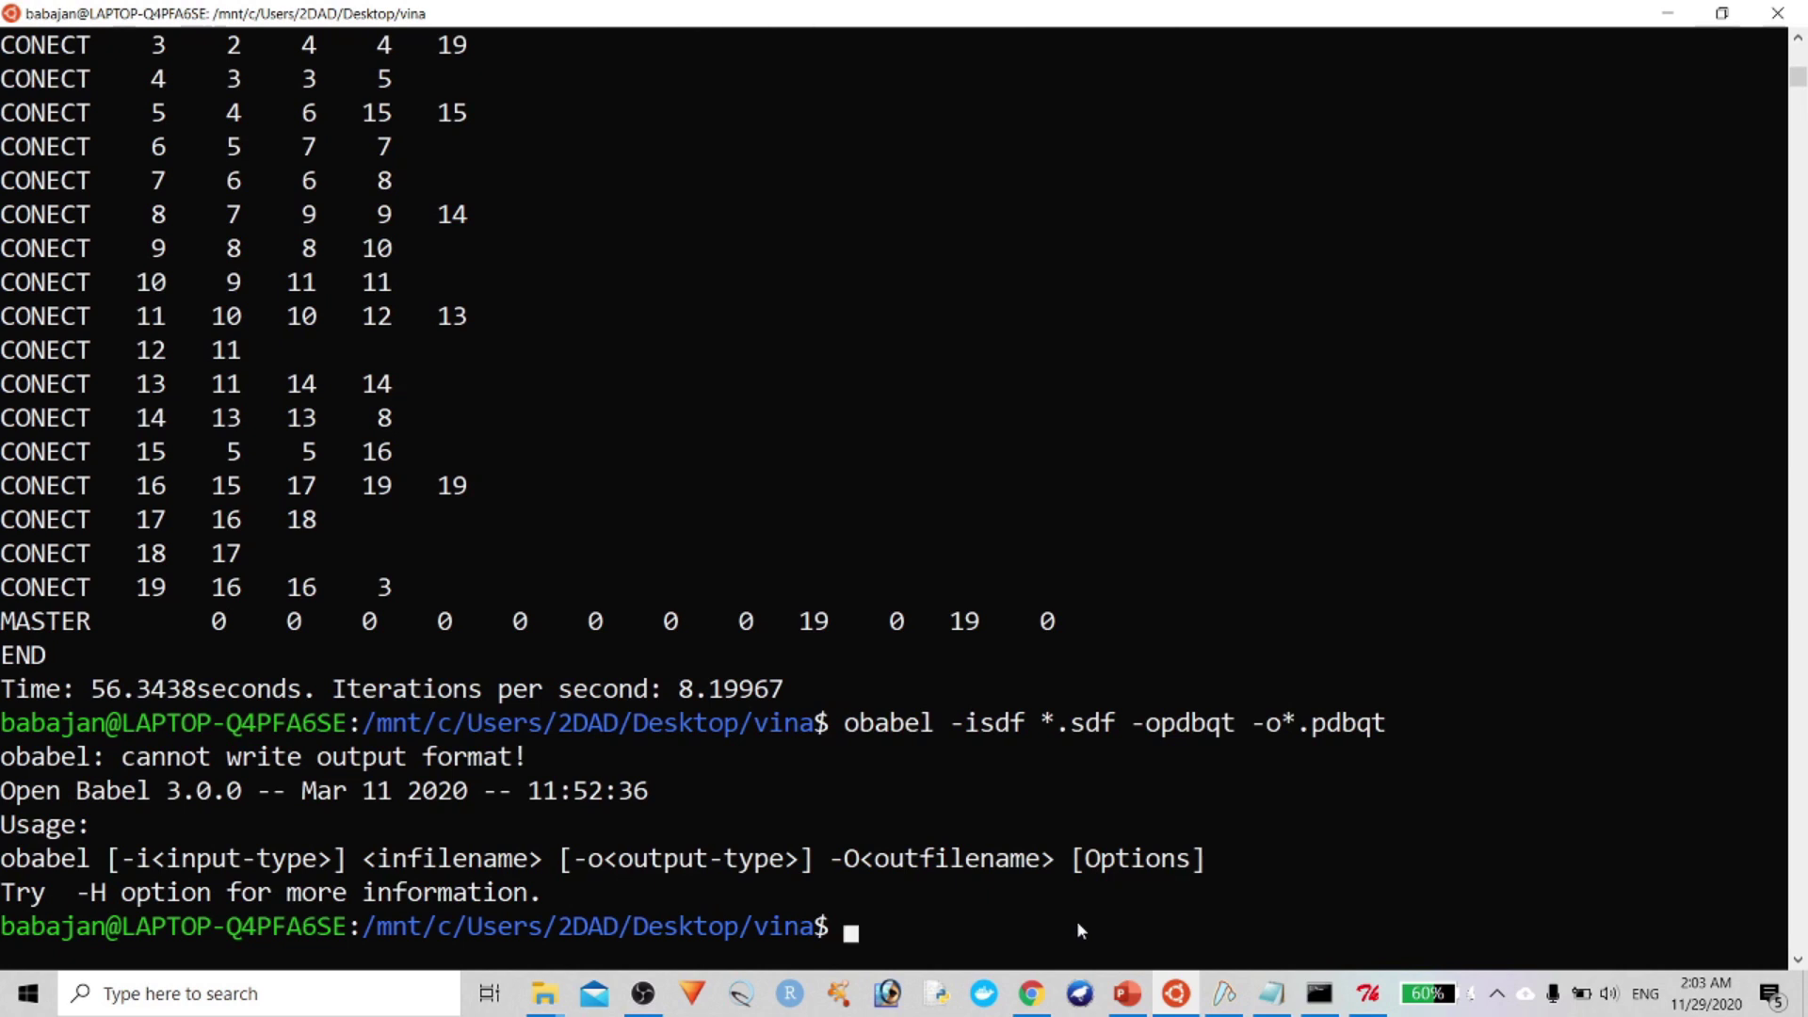
Rerun the conversion with the output flag corrected to -O, producing 99 PDBQT files
key("Up")
key("Left")
key("Left")
key("Left")
key("Left")
key("Left")
key("Left")
key("Left")
key("Left")
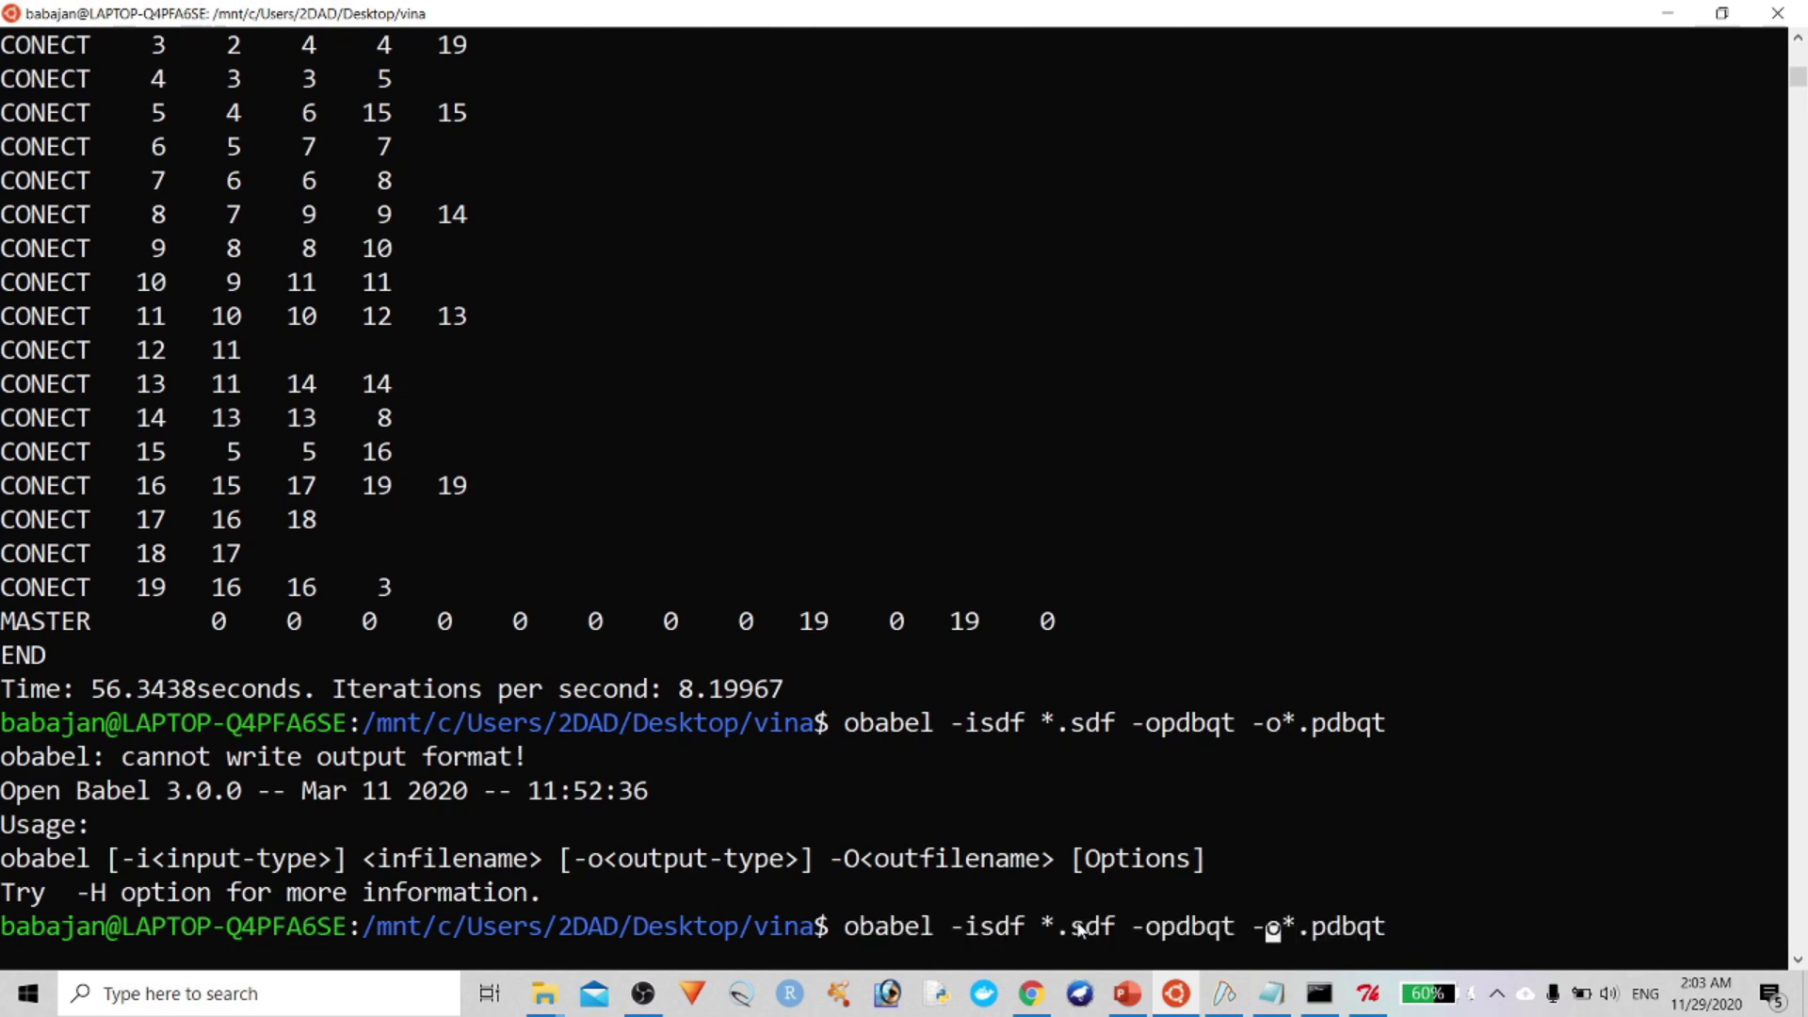
key("Delete")
type("O")
key("Return")
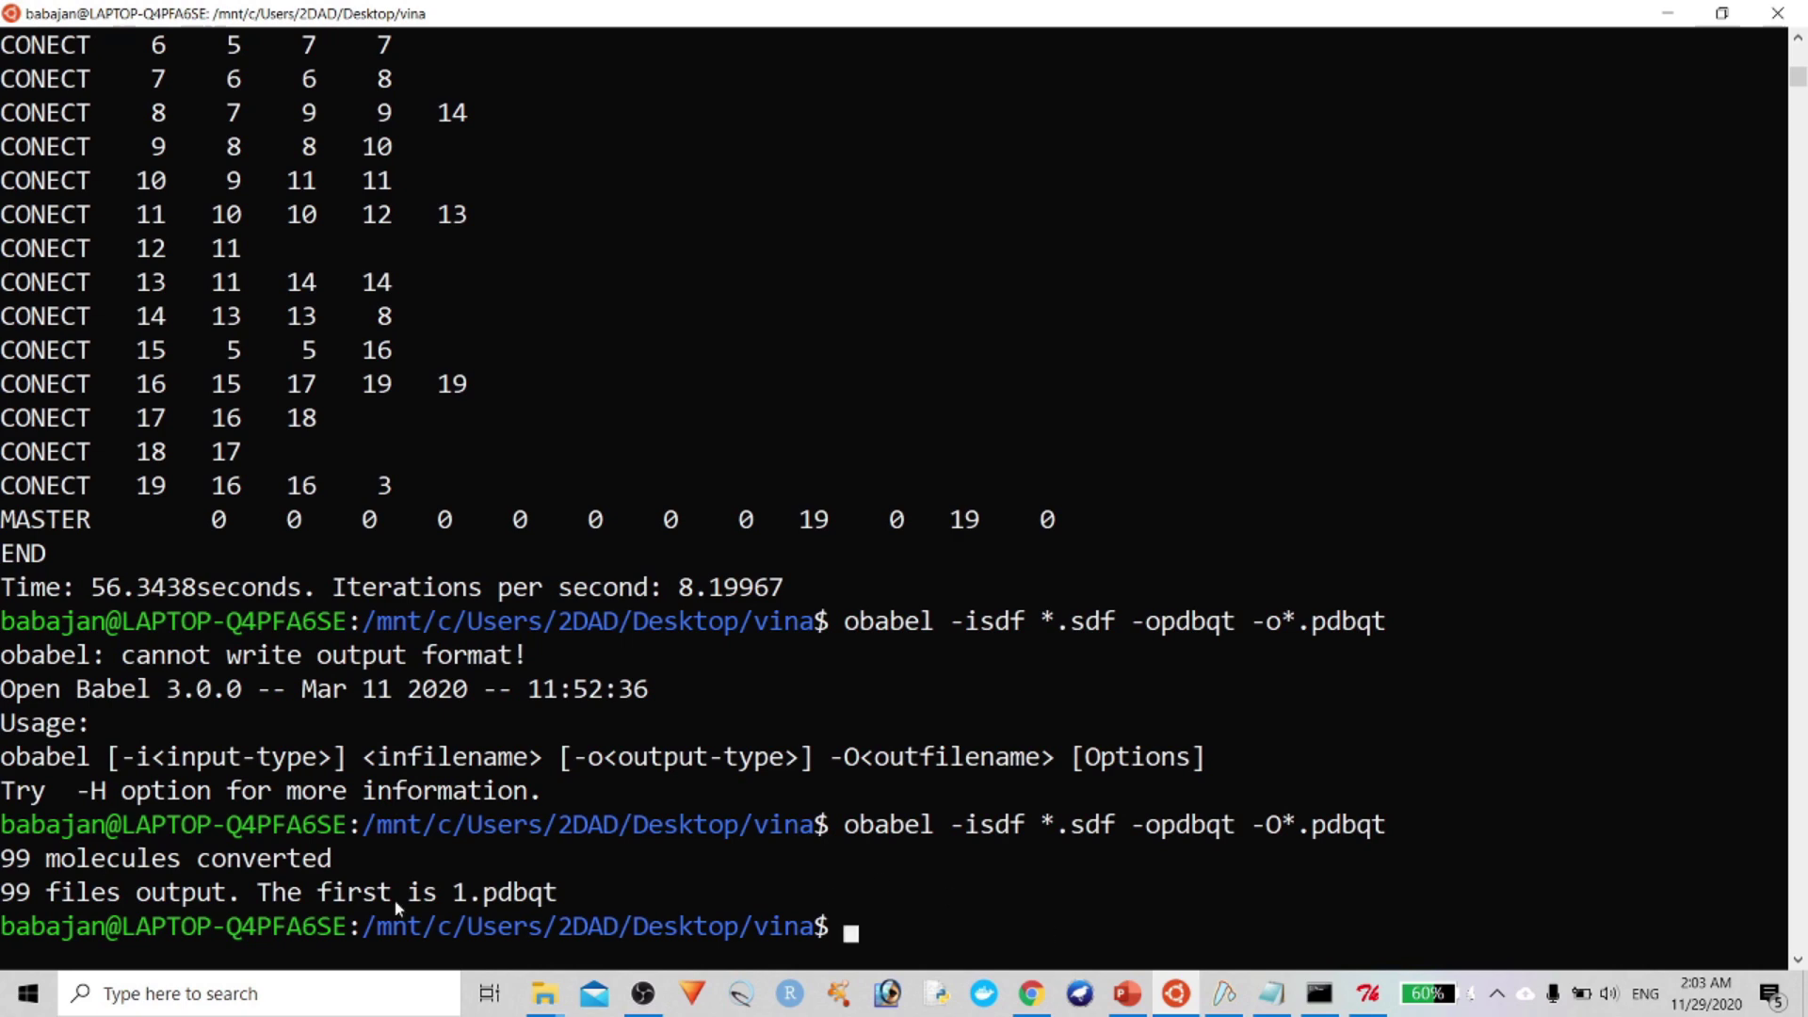
Bring the vina folder forward and sort its files by date modified
left_click(543, 994)
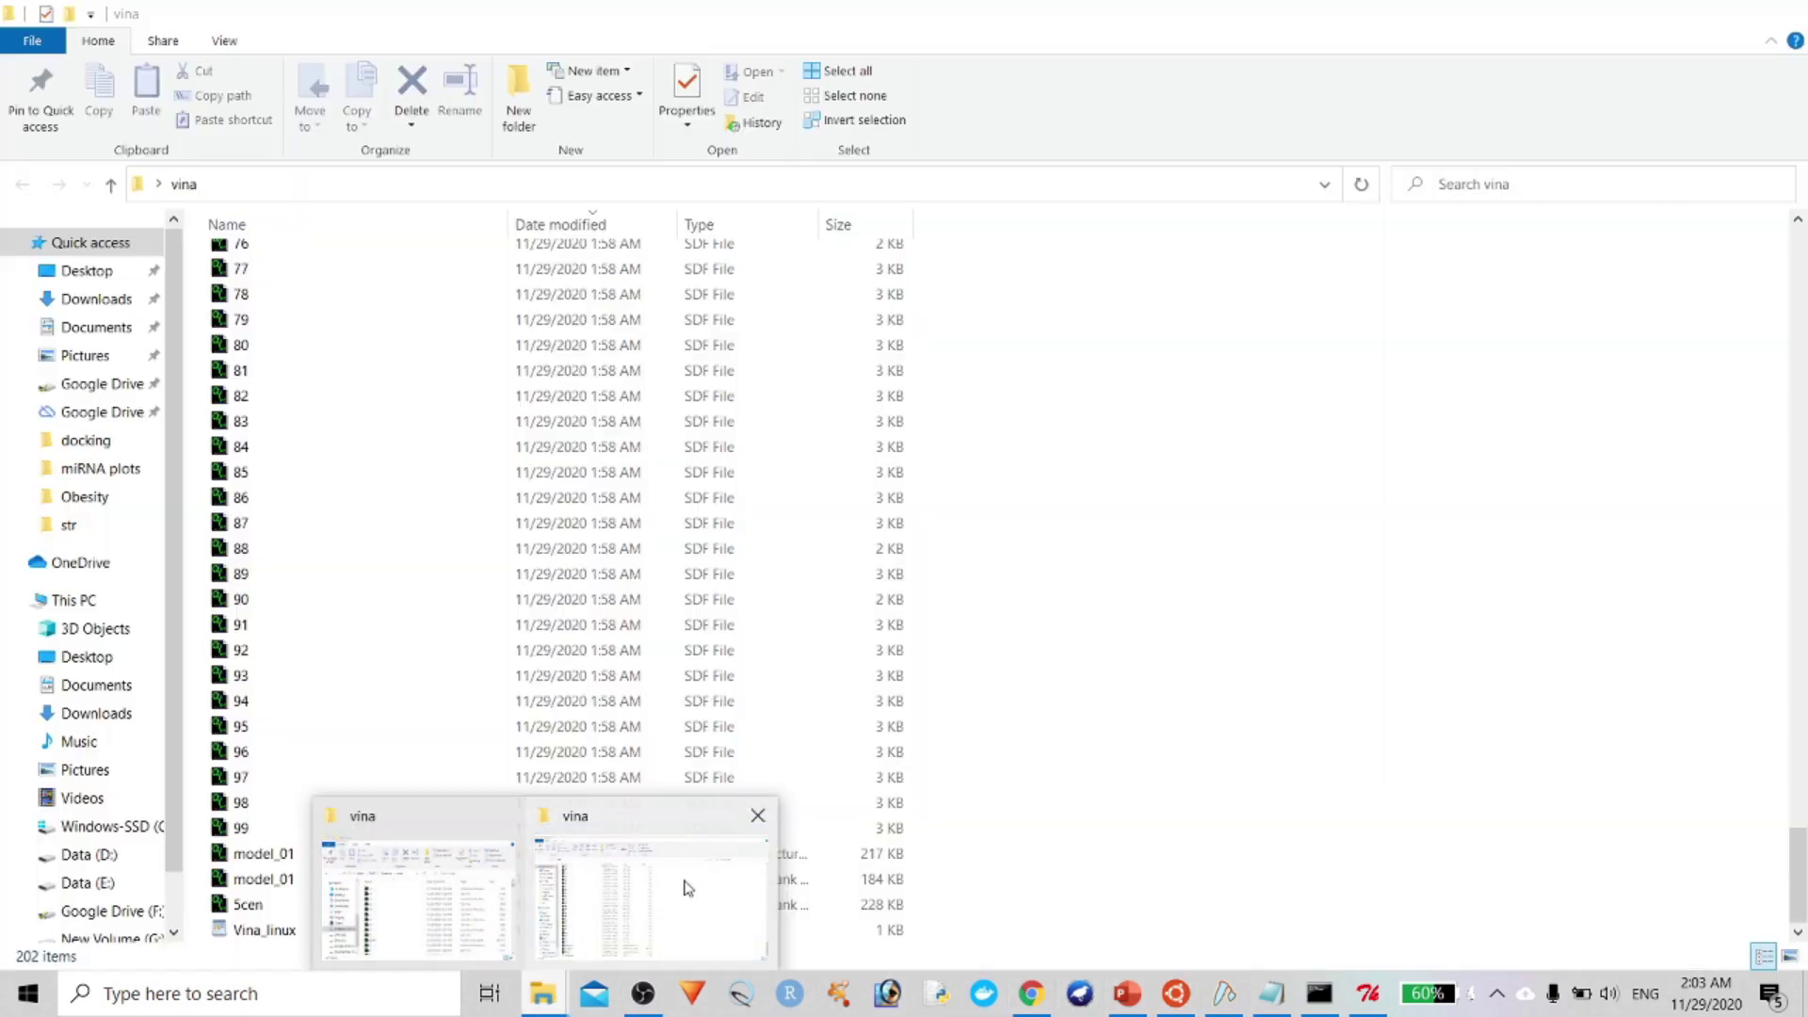
left_click(688, 887)
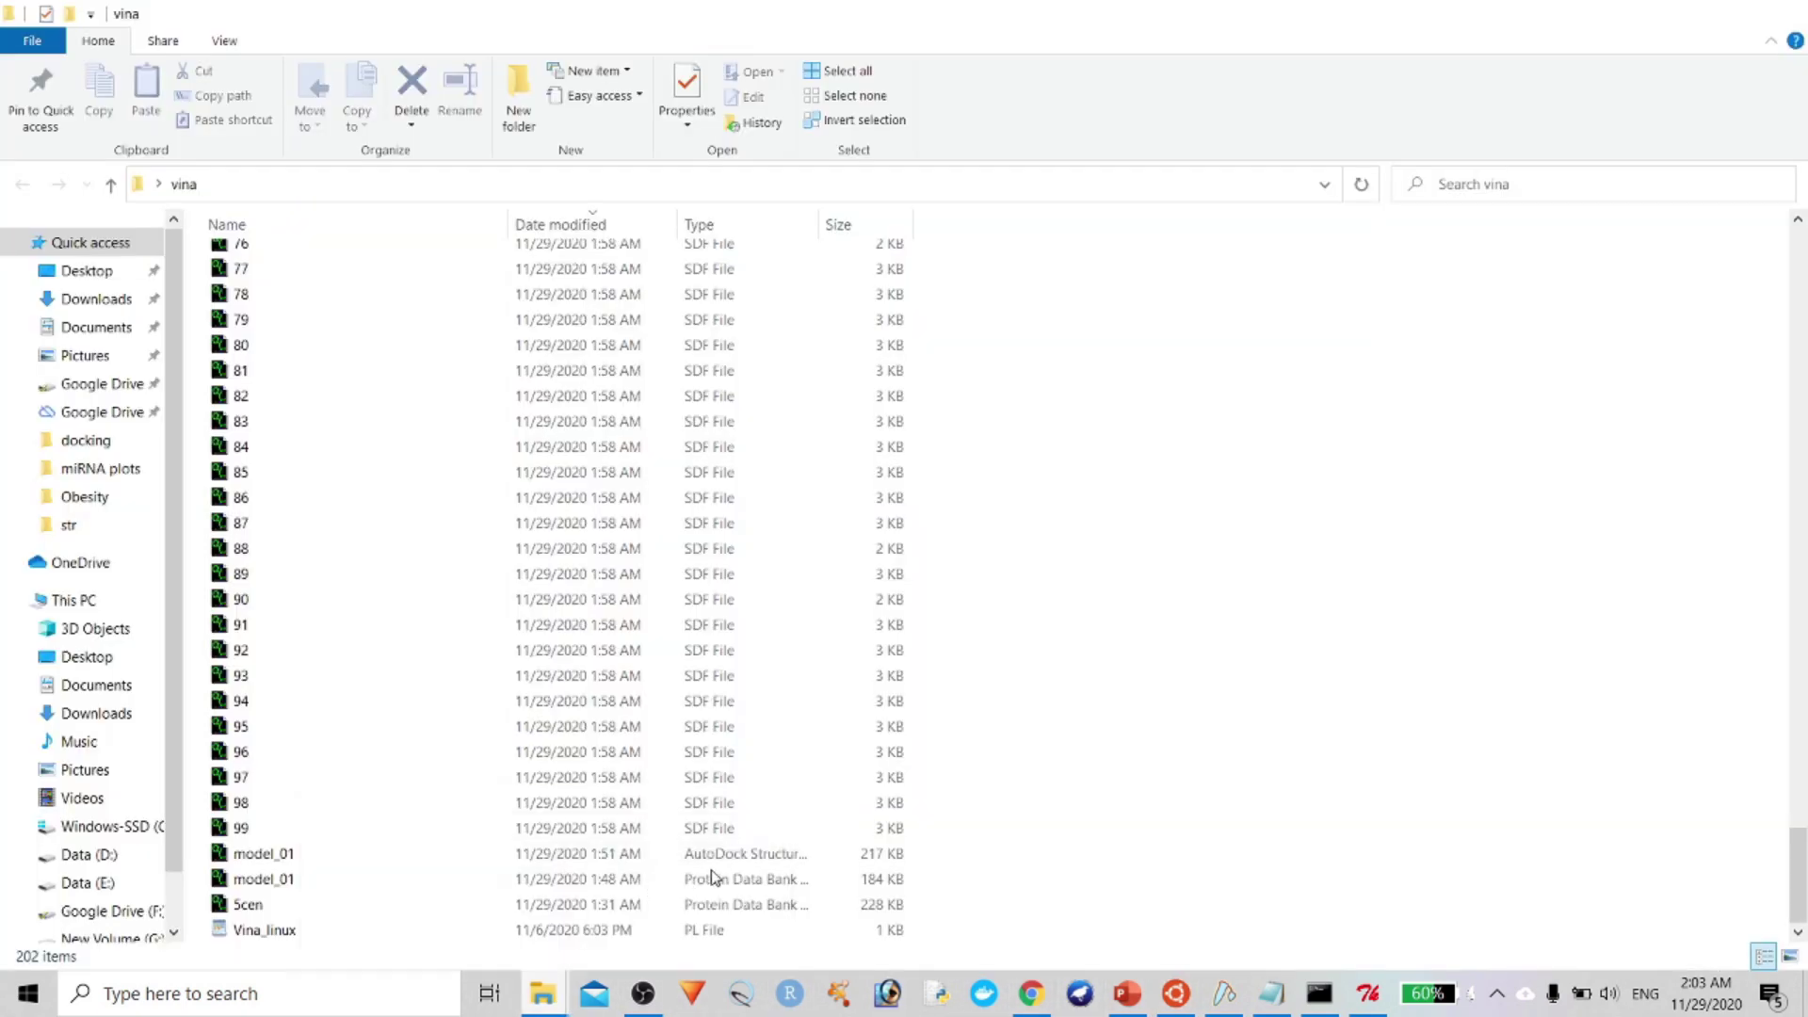
right_click(1316, 409)
mouse_move(1378, 456)
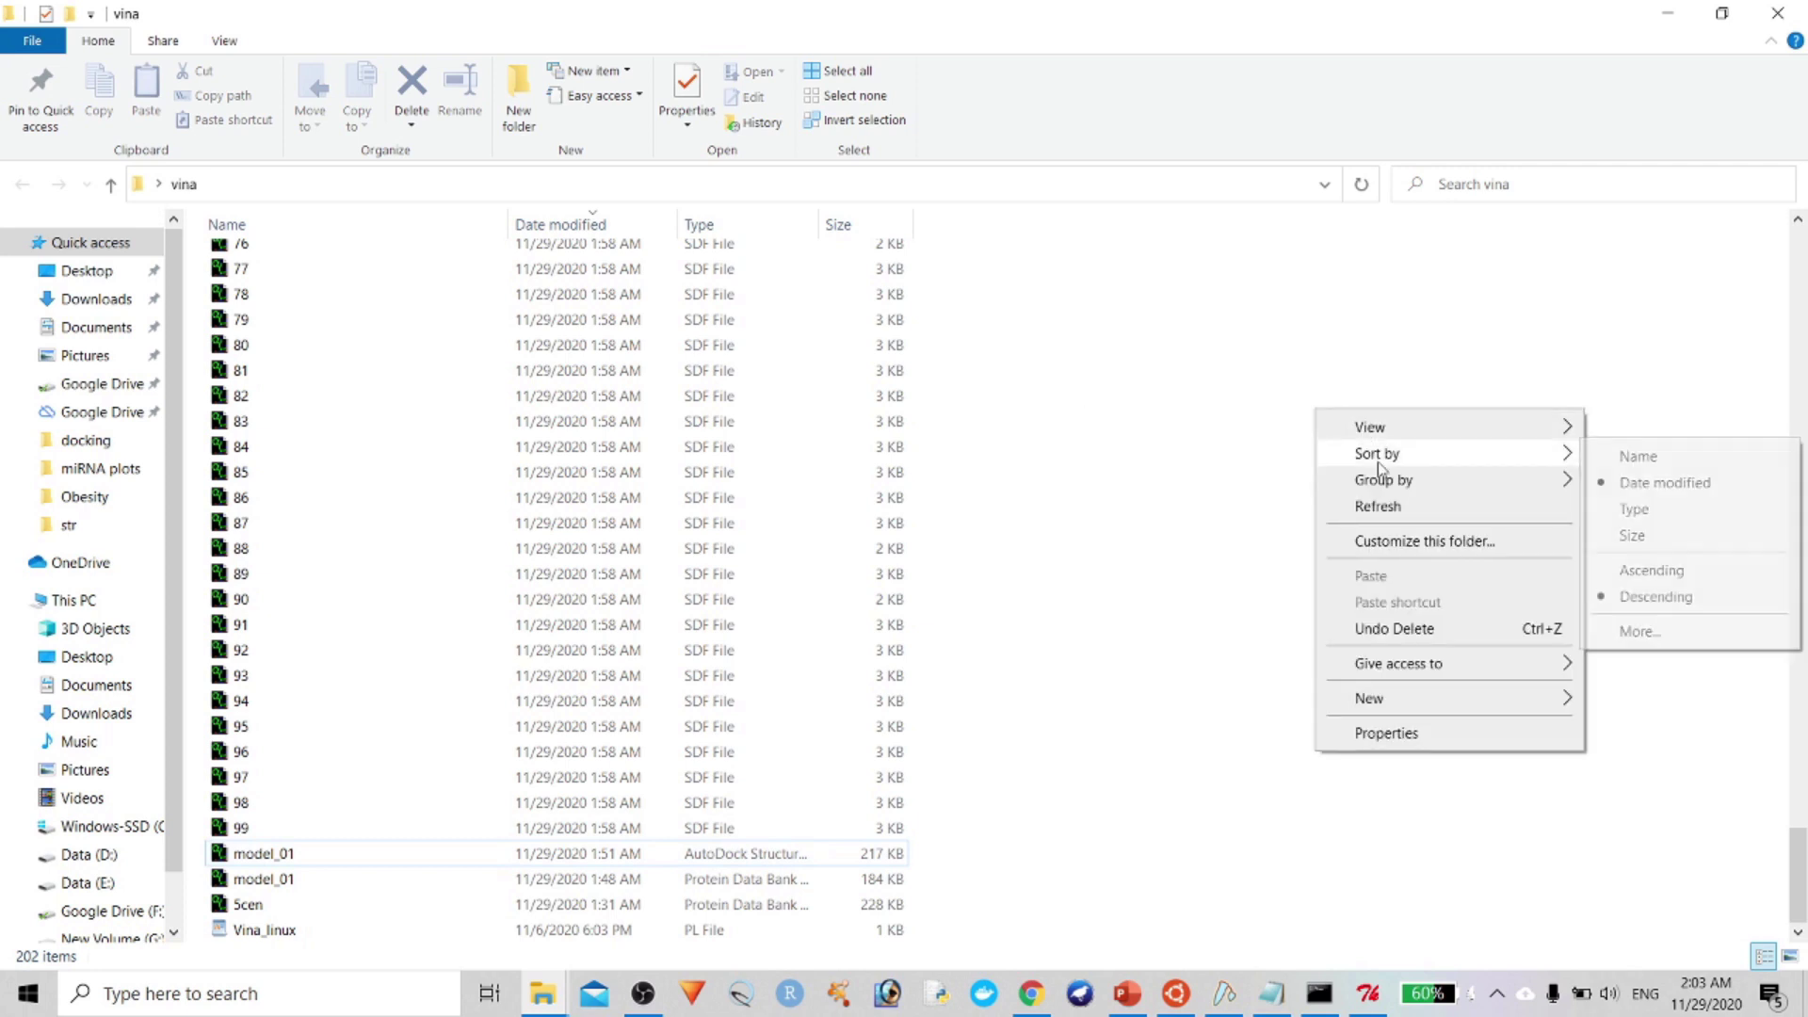
left_click(1653, 482)
scroll(1163, 501, "down", 4)
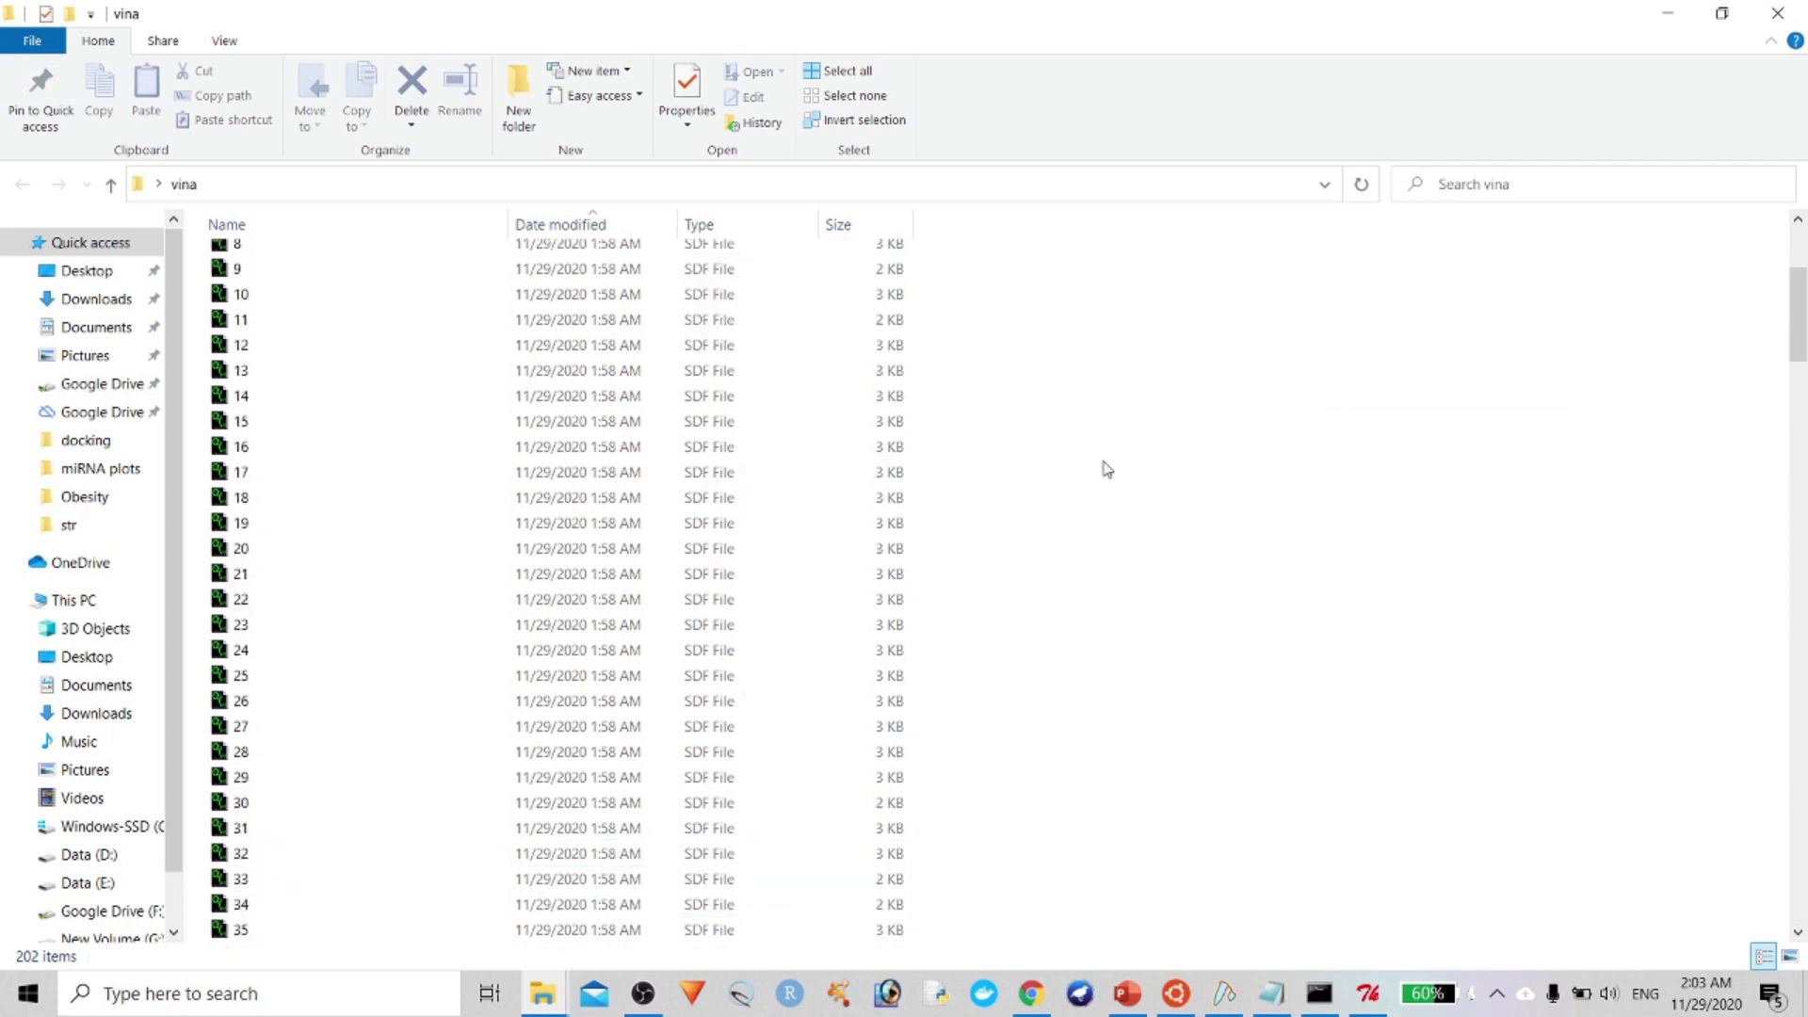
scroll(1106, 469, "up", 4)
scroll(1299, 544, "down", 8)
scroll(1296, 549, "down", 20)
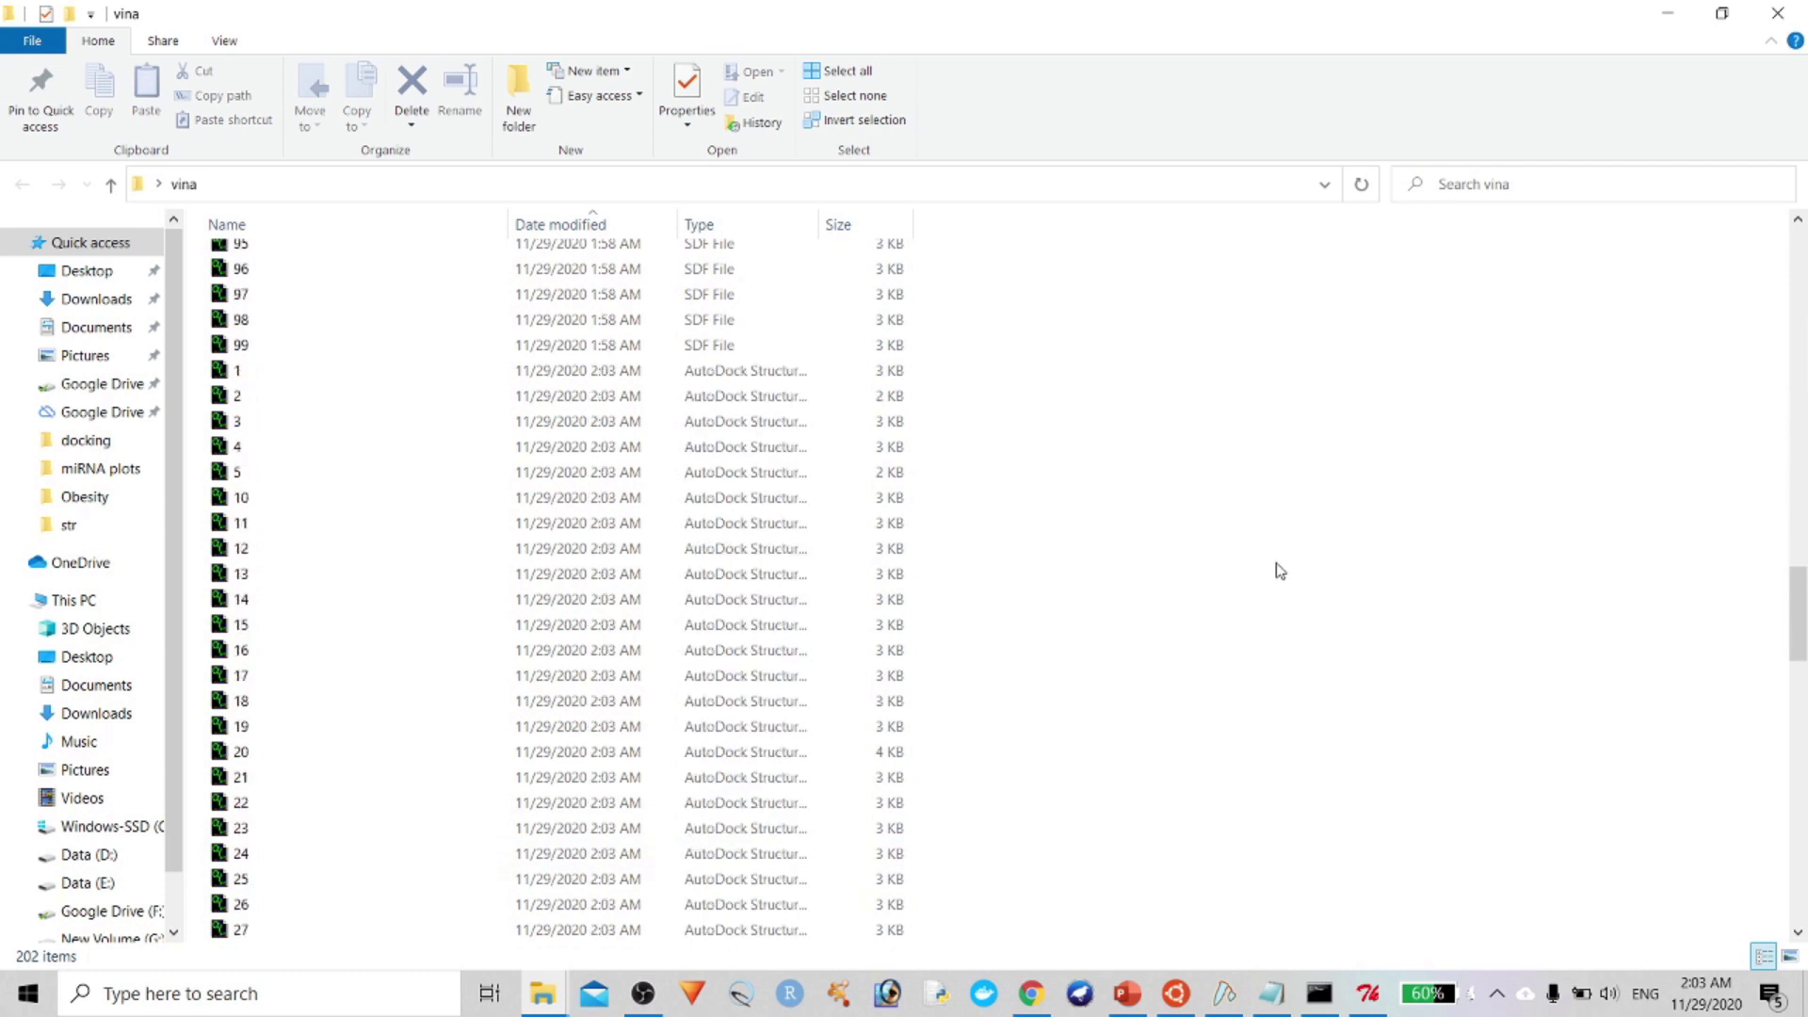
scroll(1177, 569, "up", 5)
Check file 1's properties and select the old SDF files up to 99
right_click(561, 584)
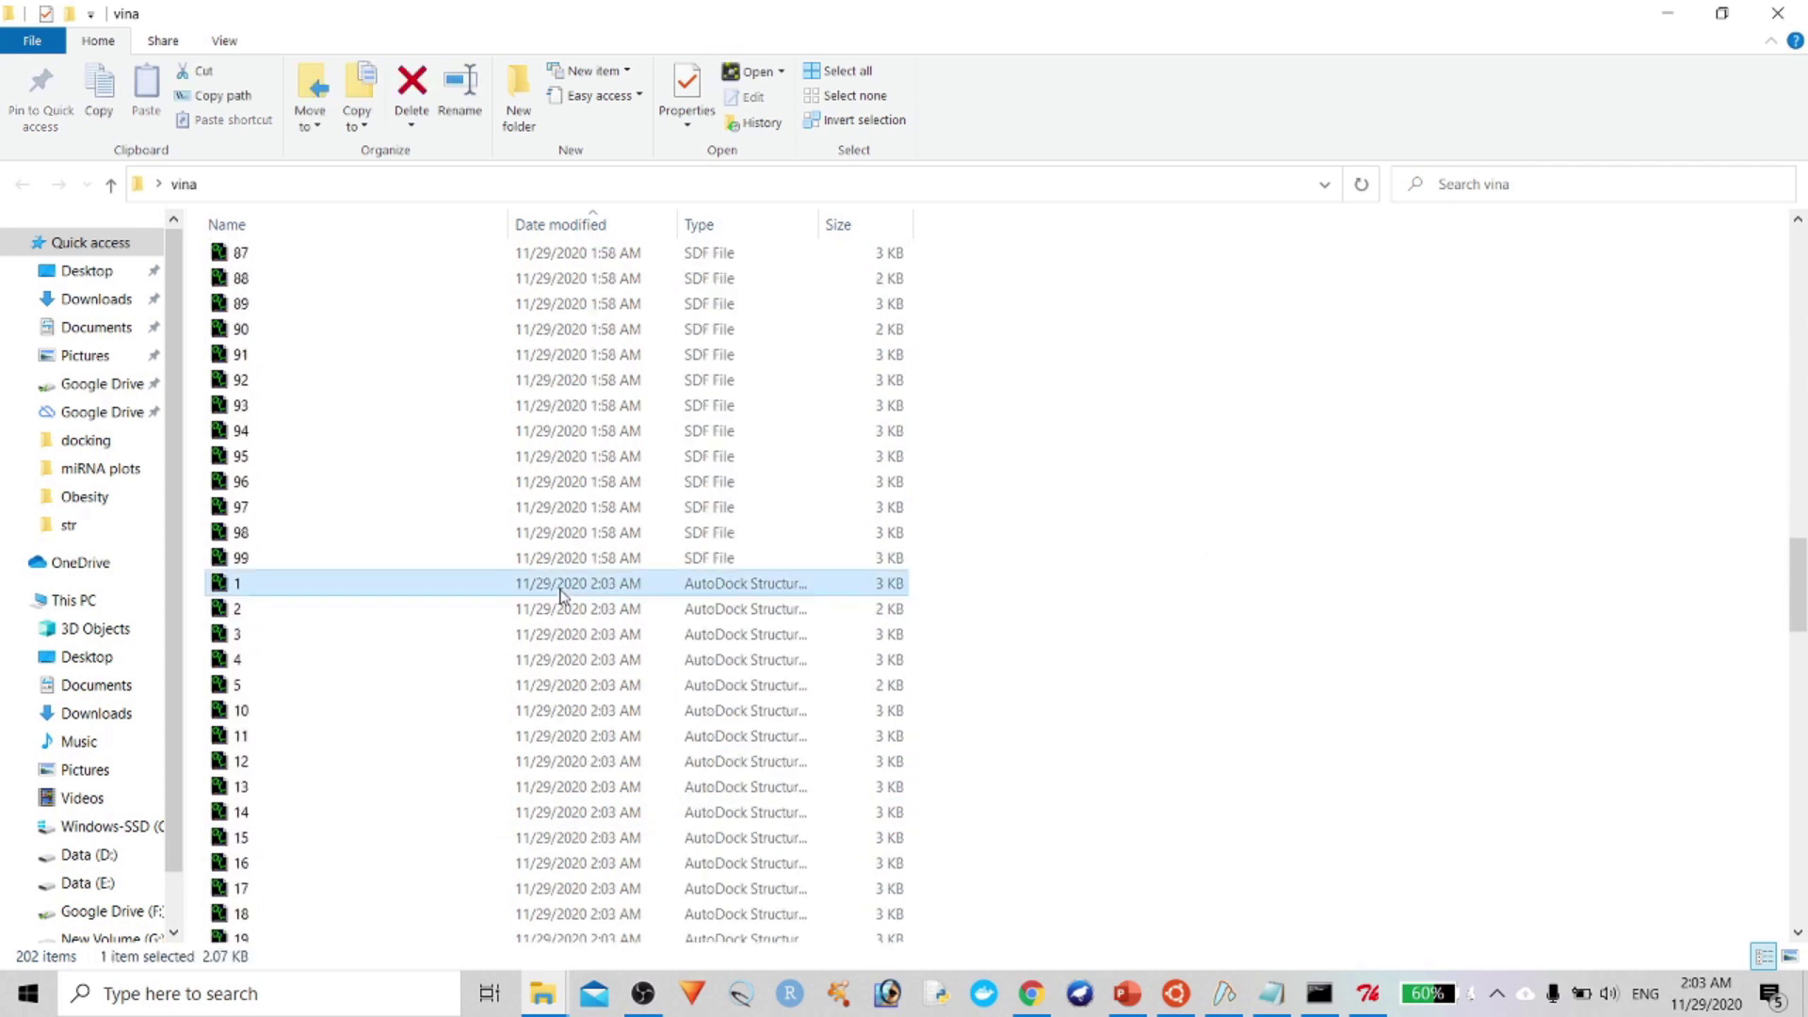
left_click(650, 952)
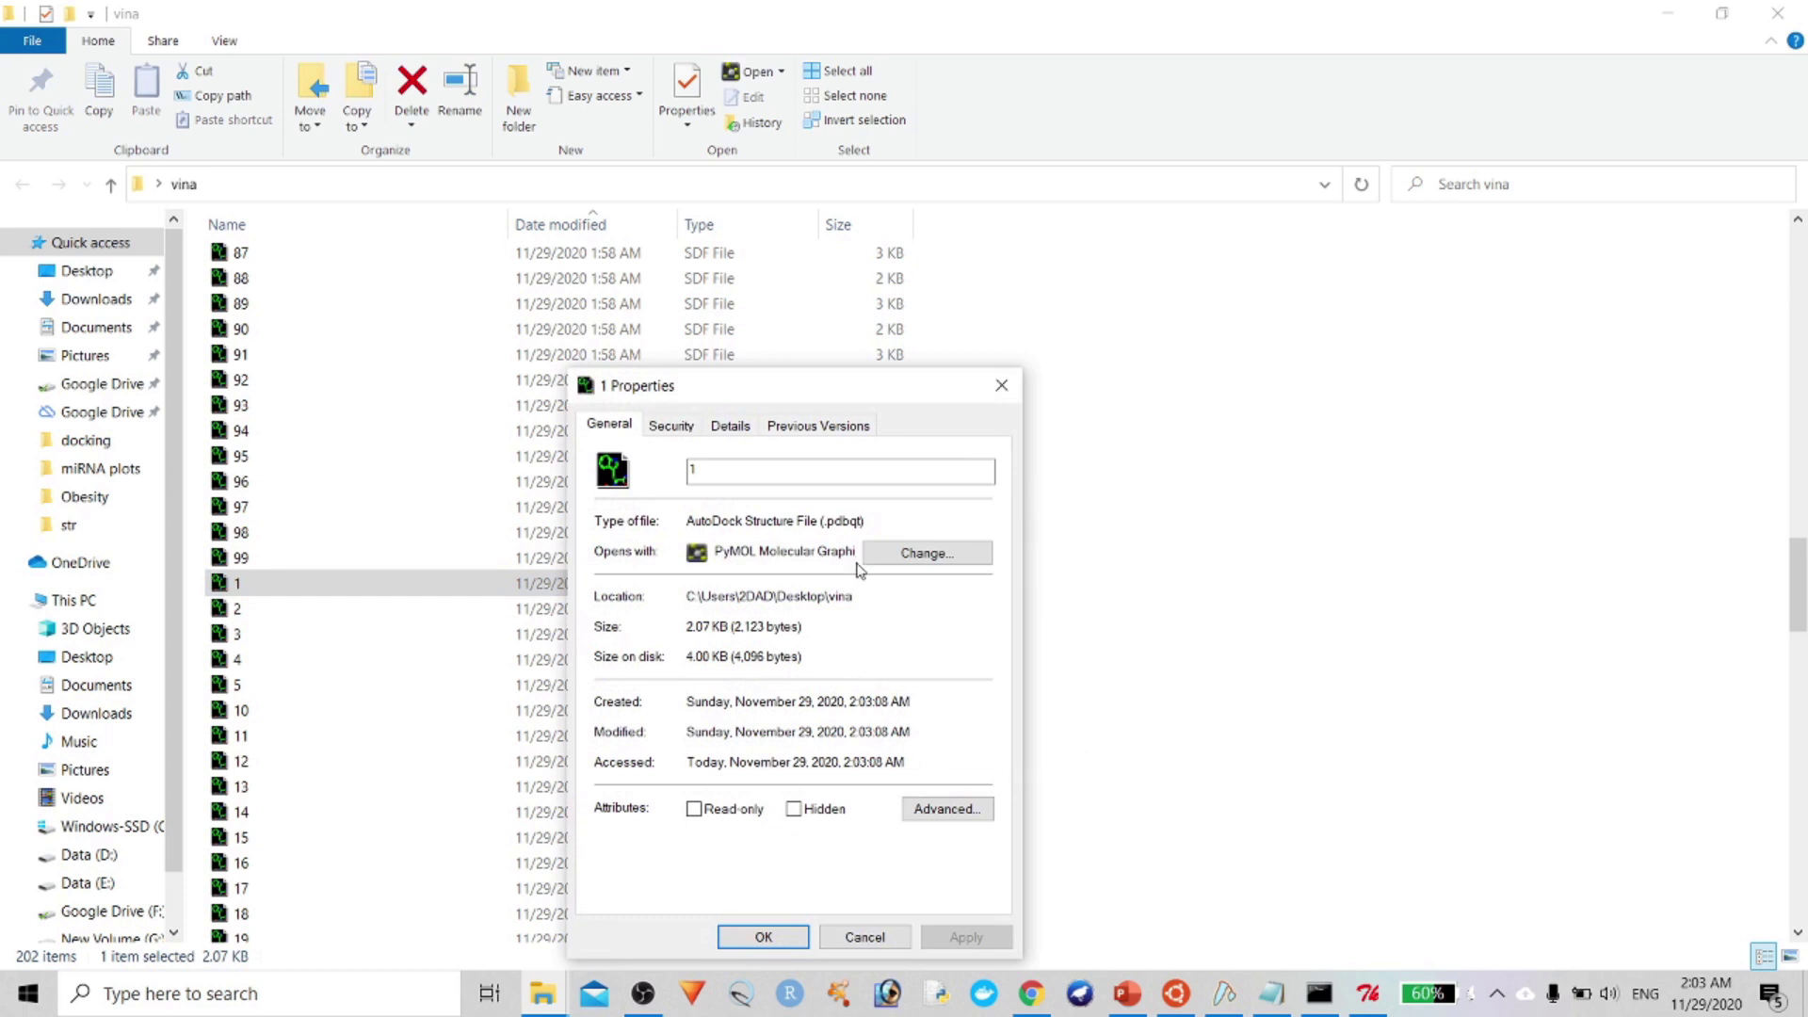
left_click(1002, 385)
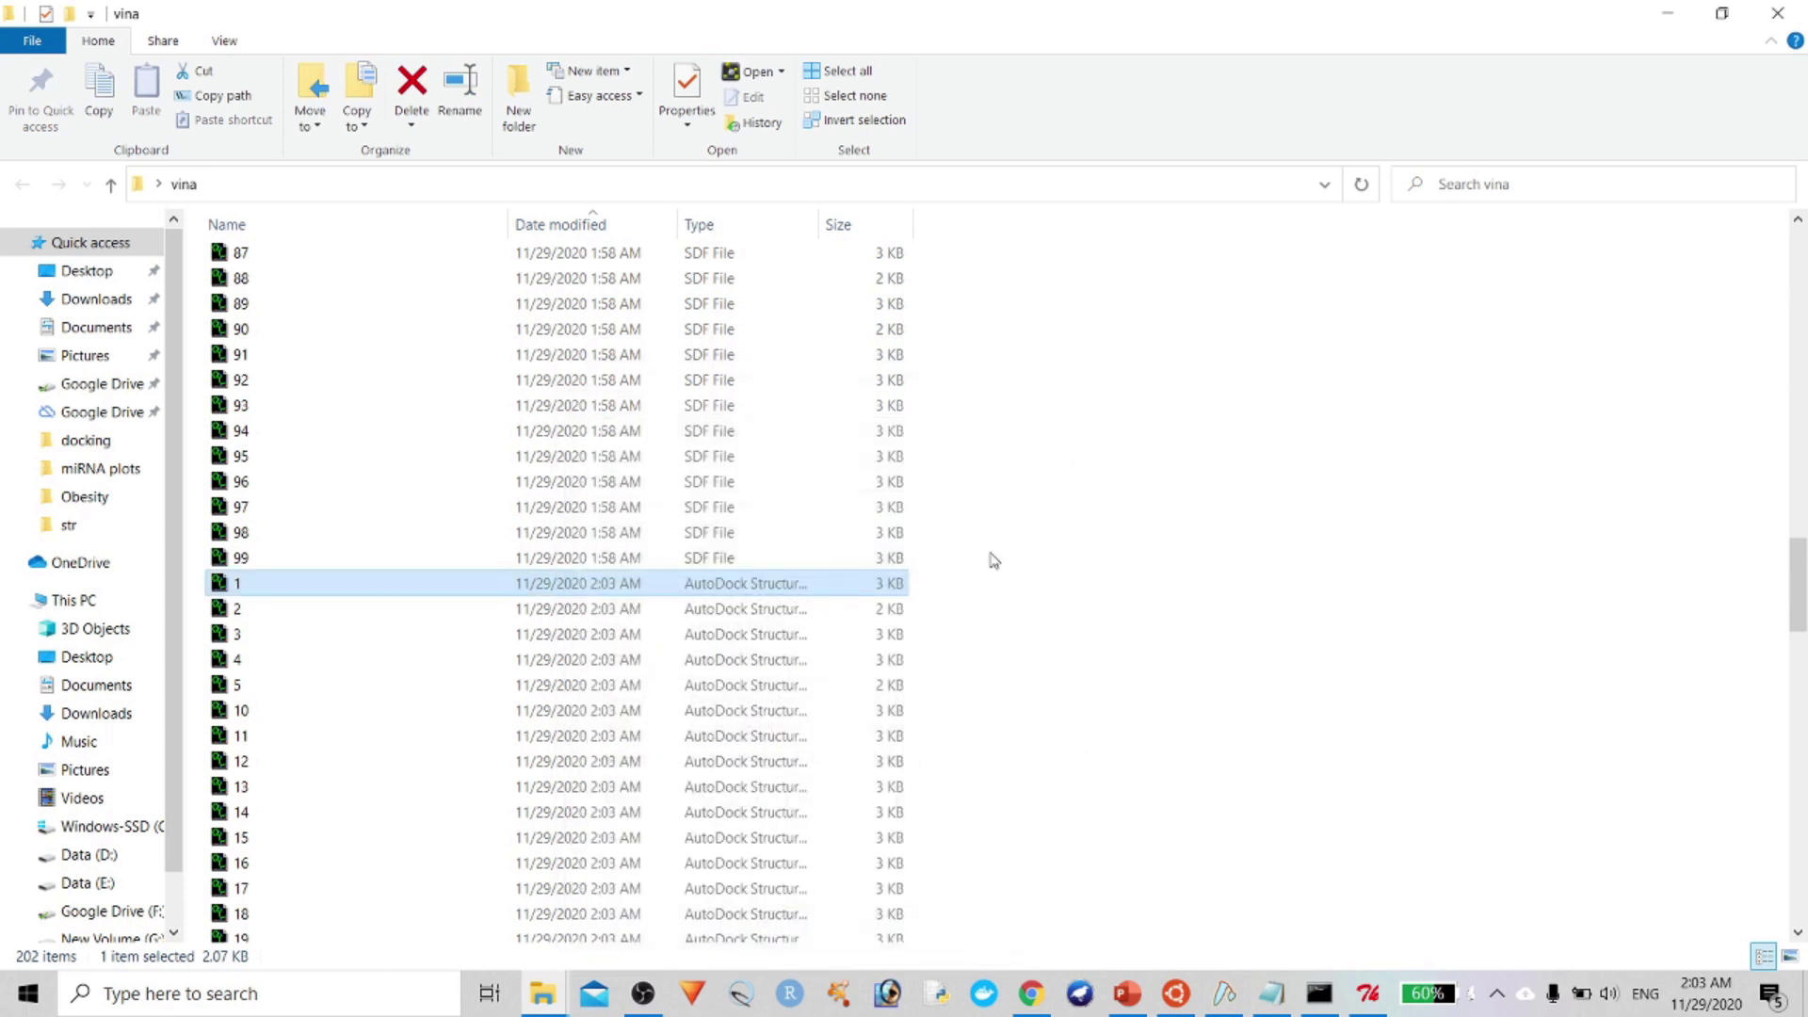
scroll(989, 389, "up", 20)
left_click_drag(943, 361, 559, 563)
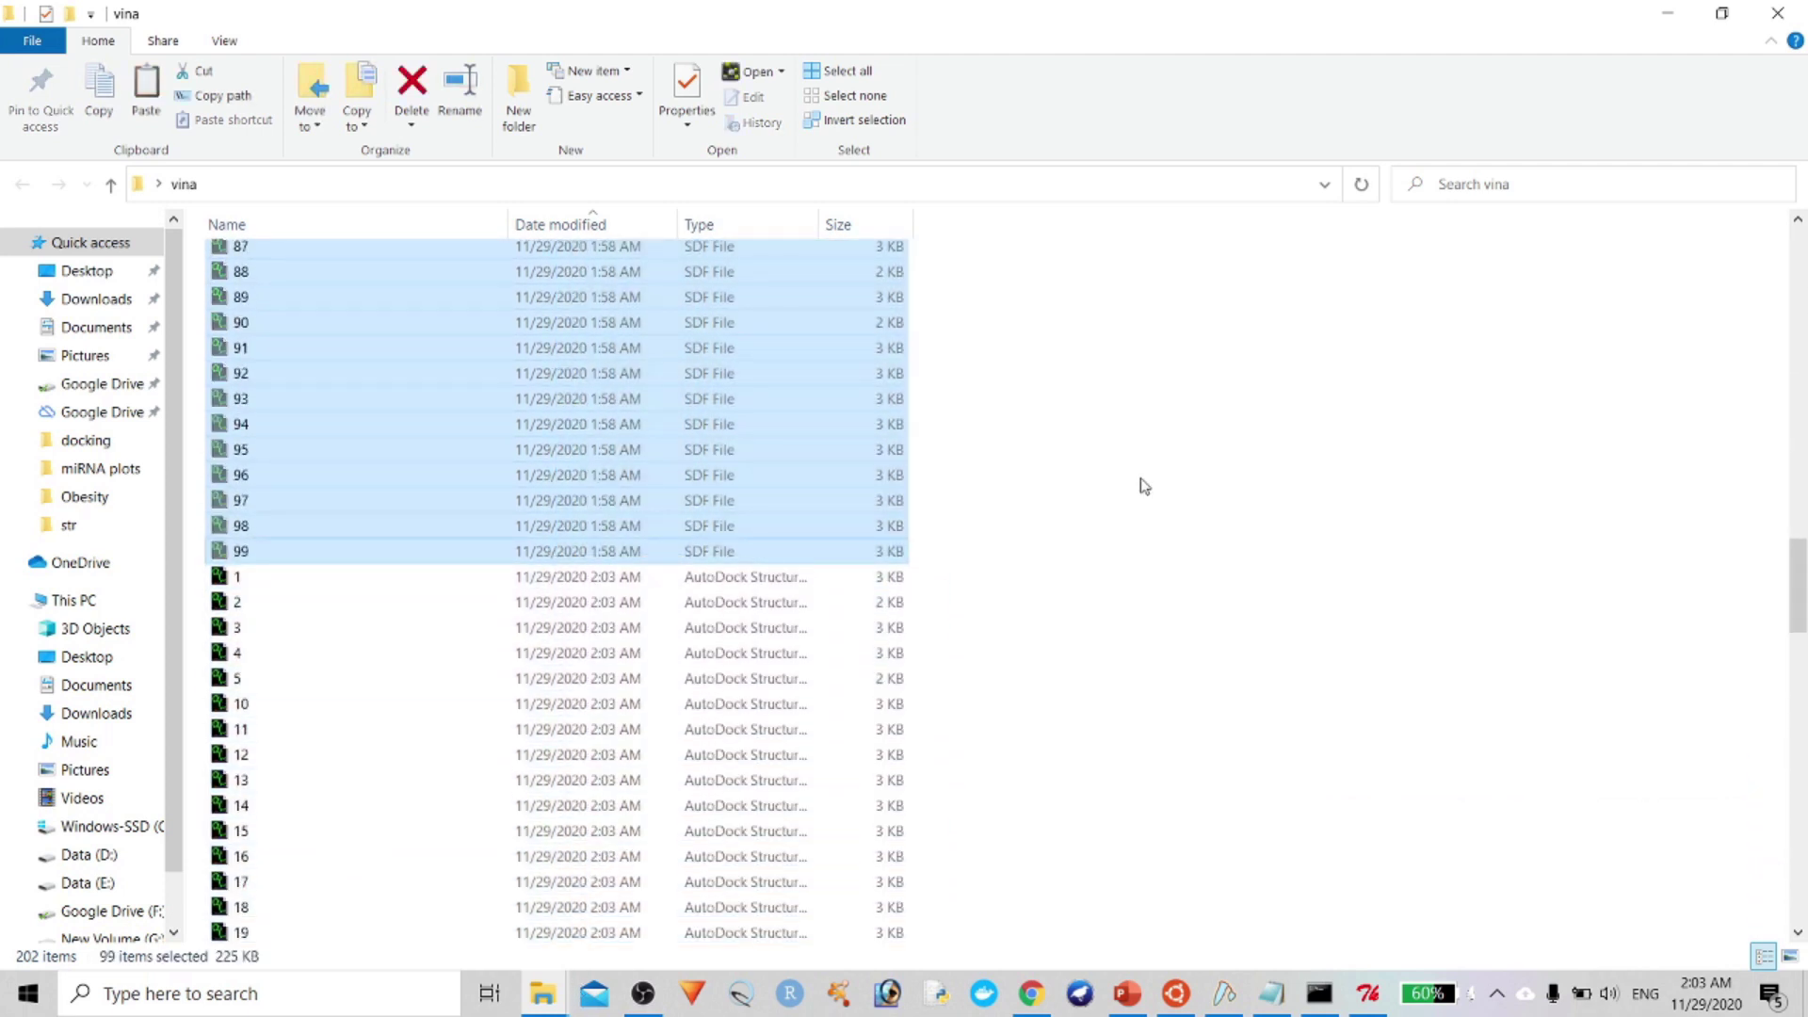
left_click(1145, 484)
Create a folder named back, paste the 99 SDF files into it, and return to vina
right_click(1145, 484)
mouse_move(1253, 767)
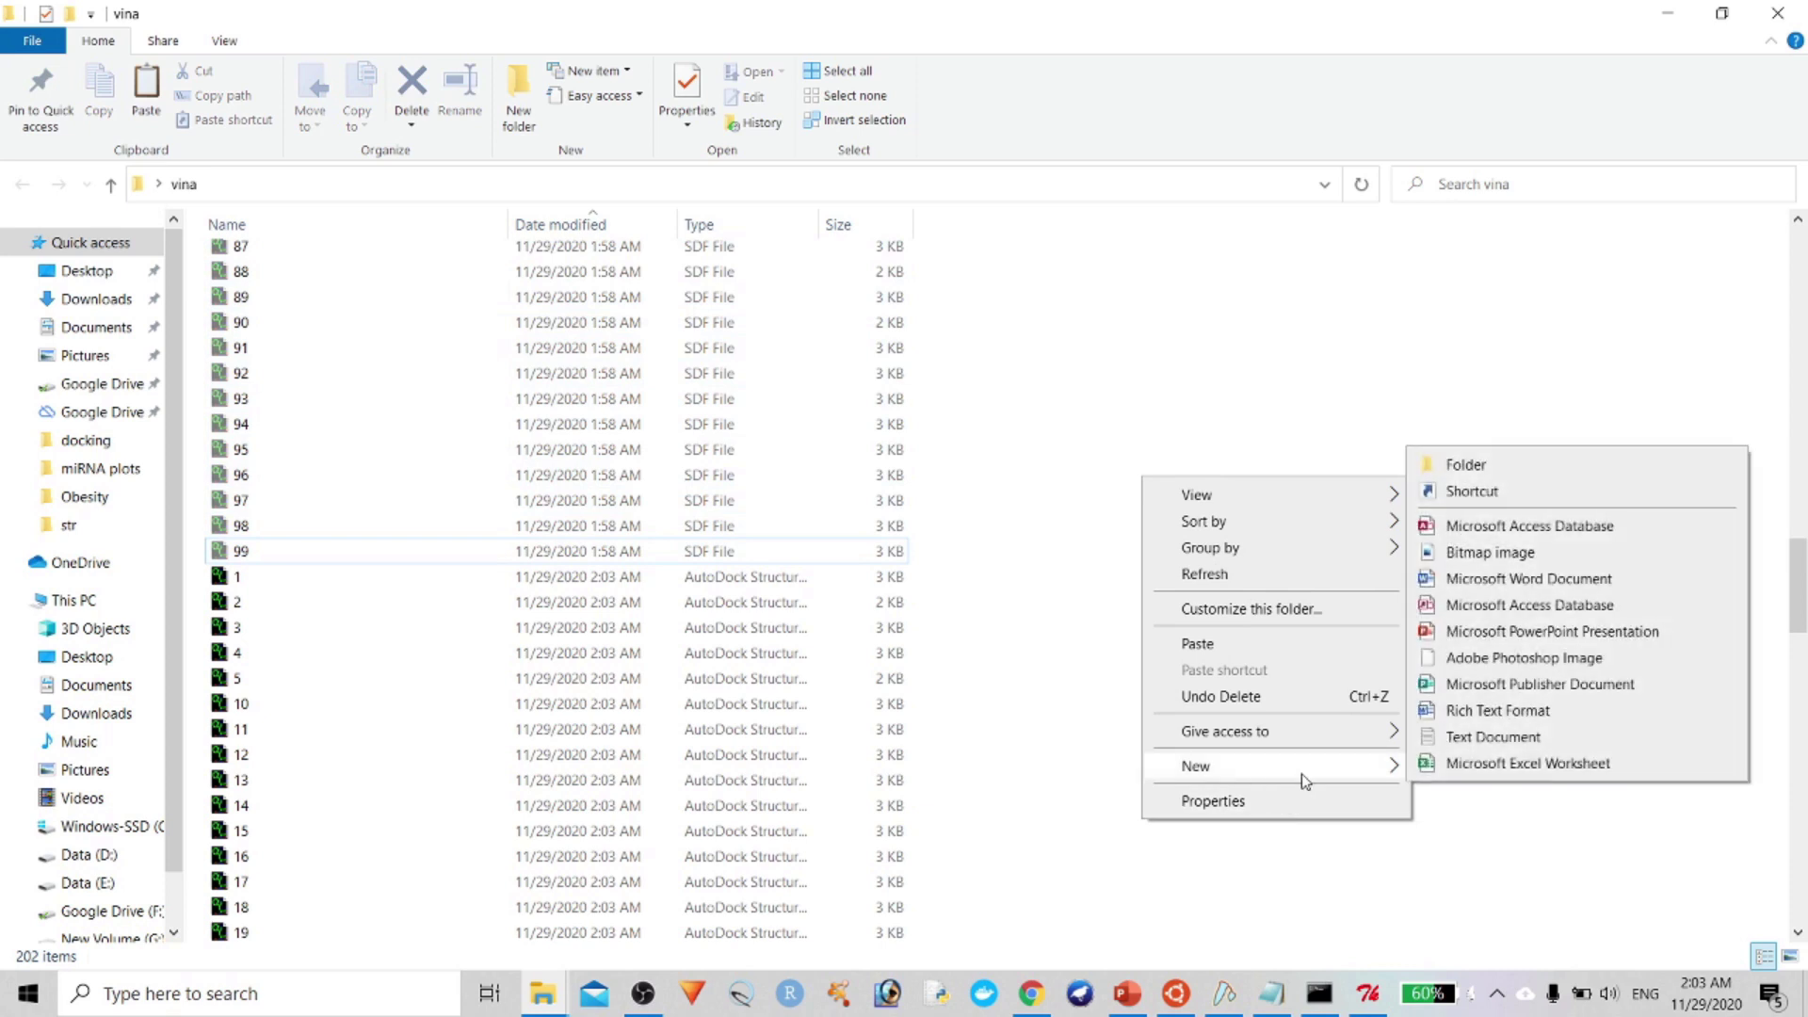
left_click(1600, 466)
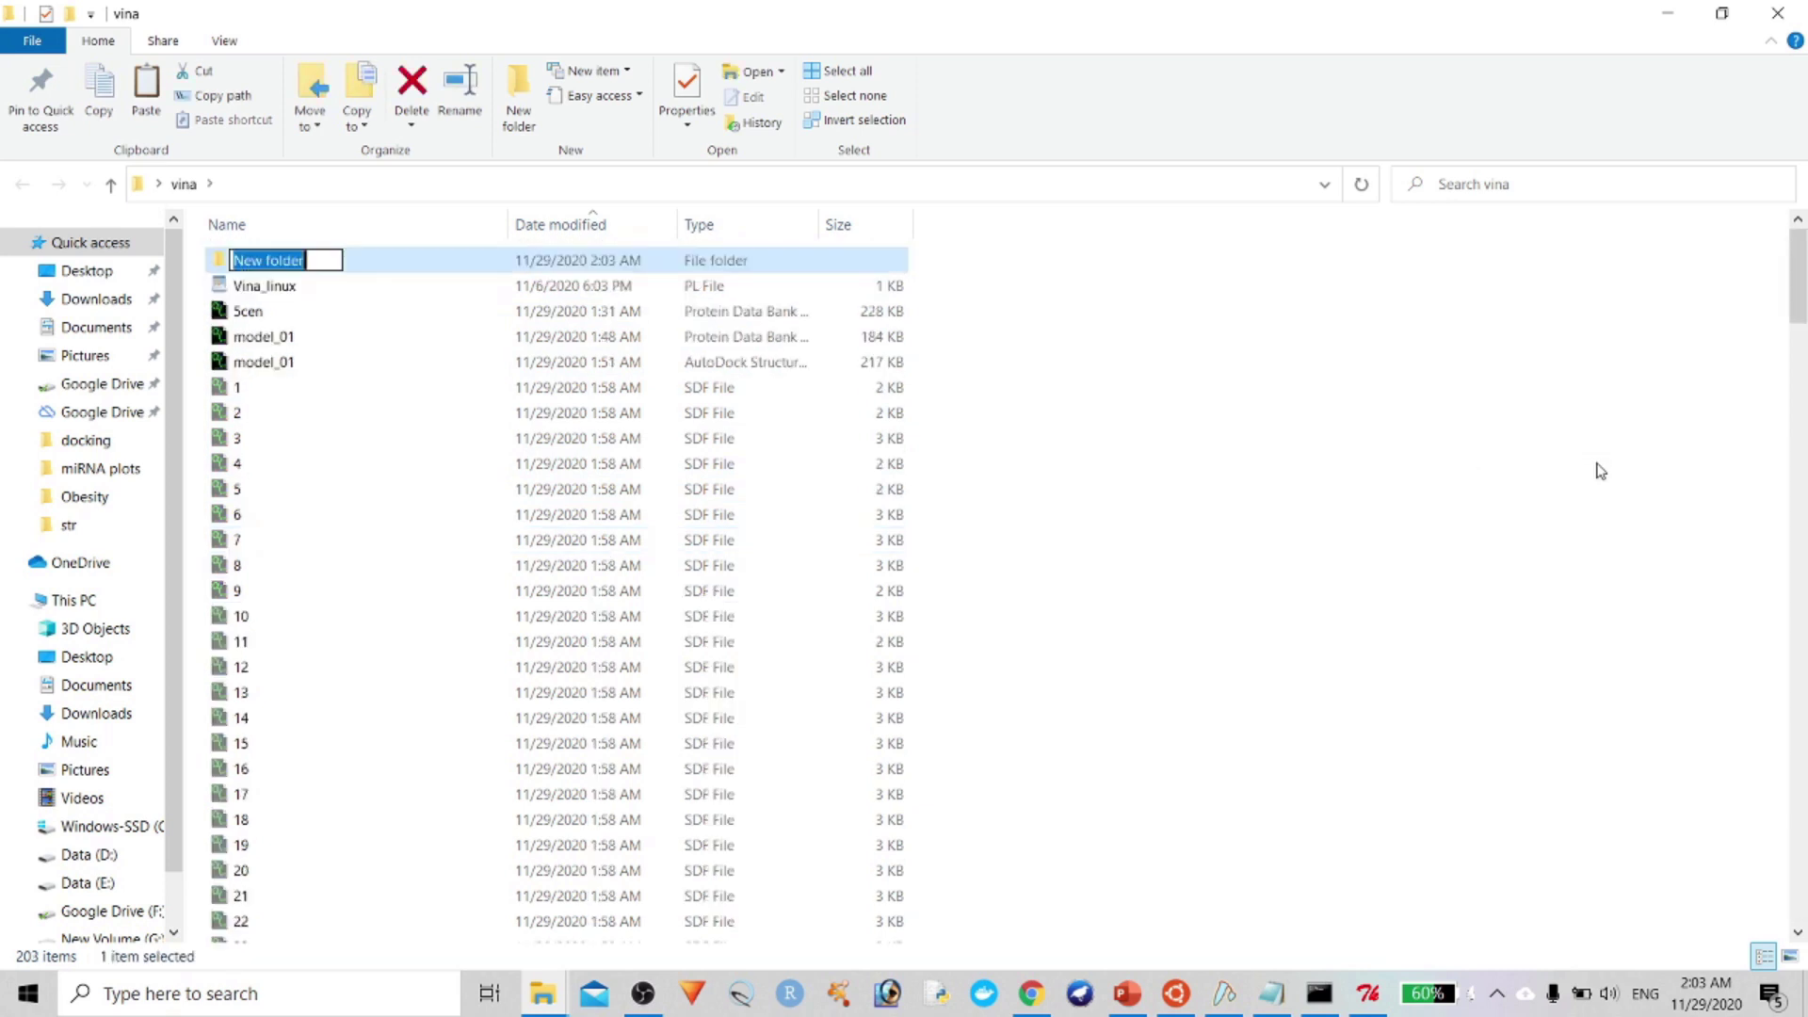
type("back")
key("Return")
key("Return")
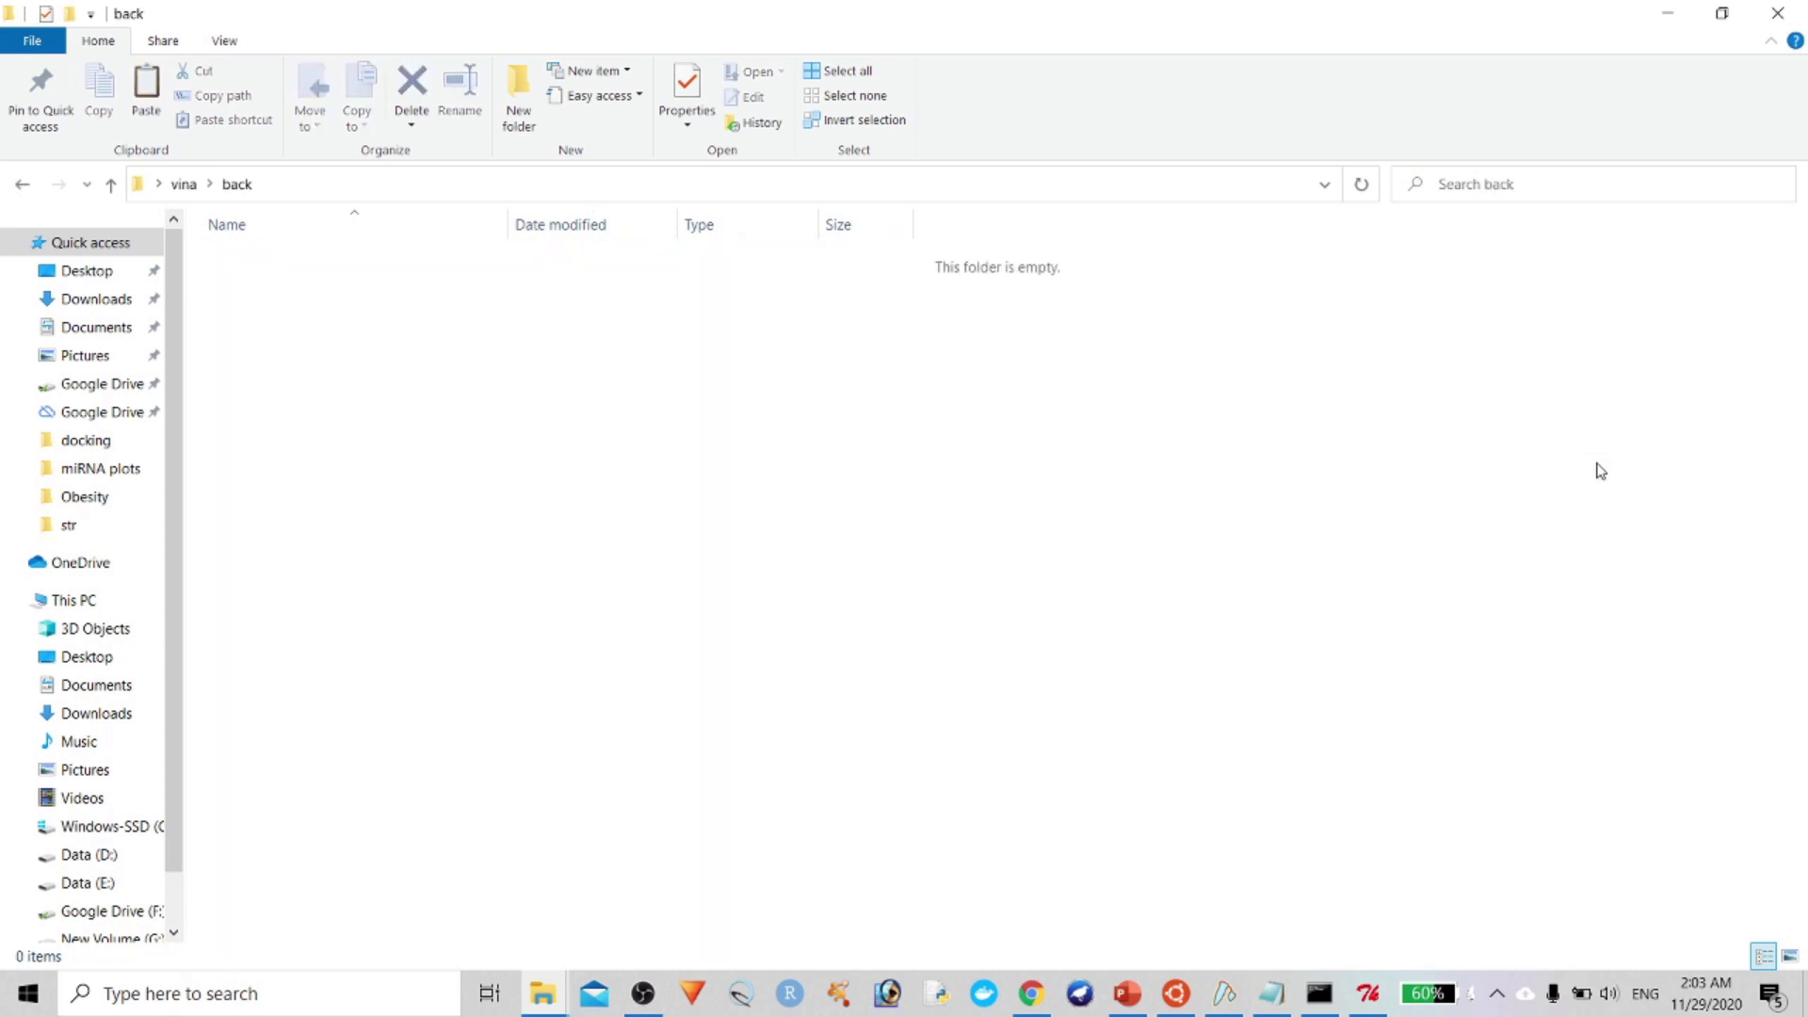
key("ctrl+v")
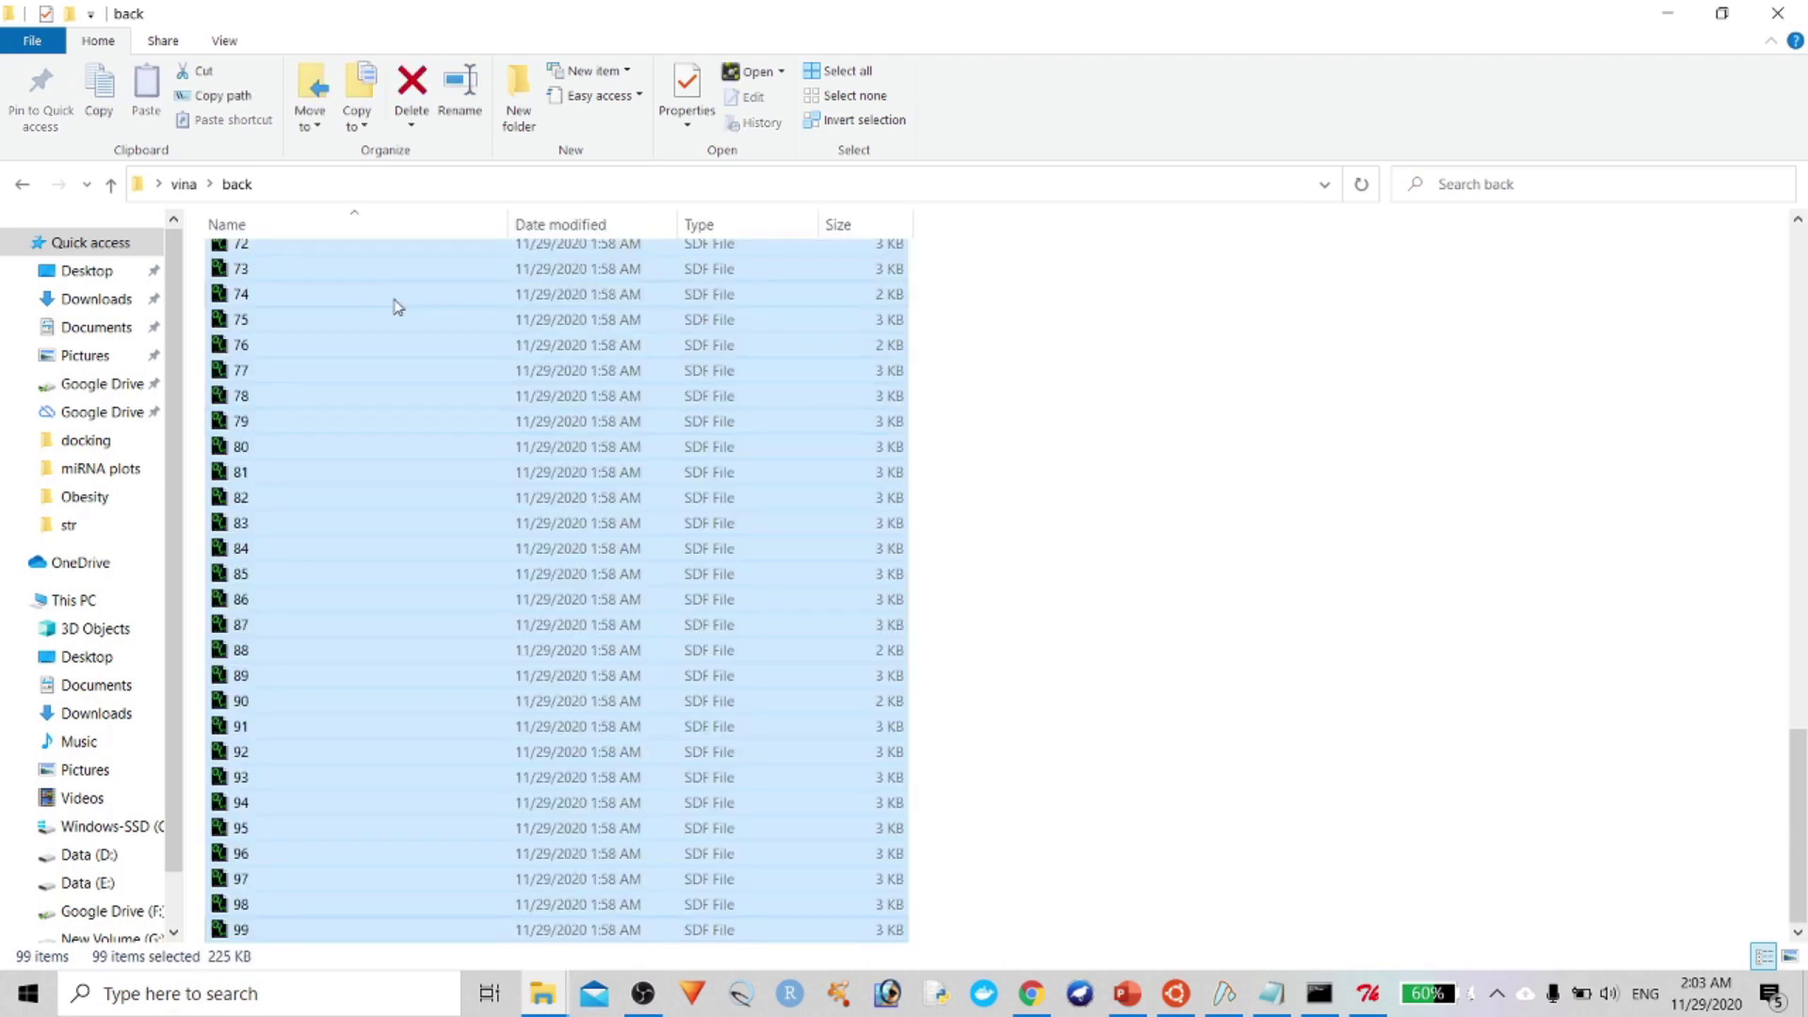
left_click(183, 184)
scroll(1073, 514, "down", 5)
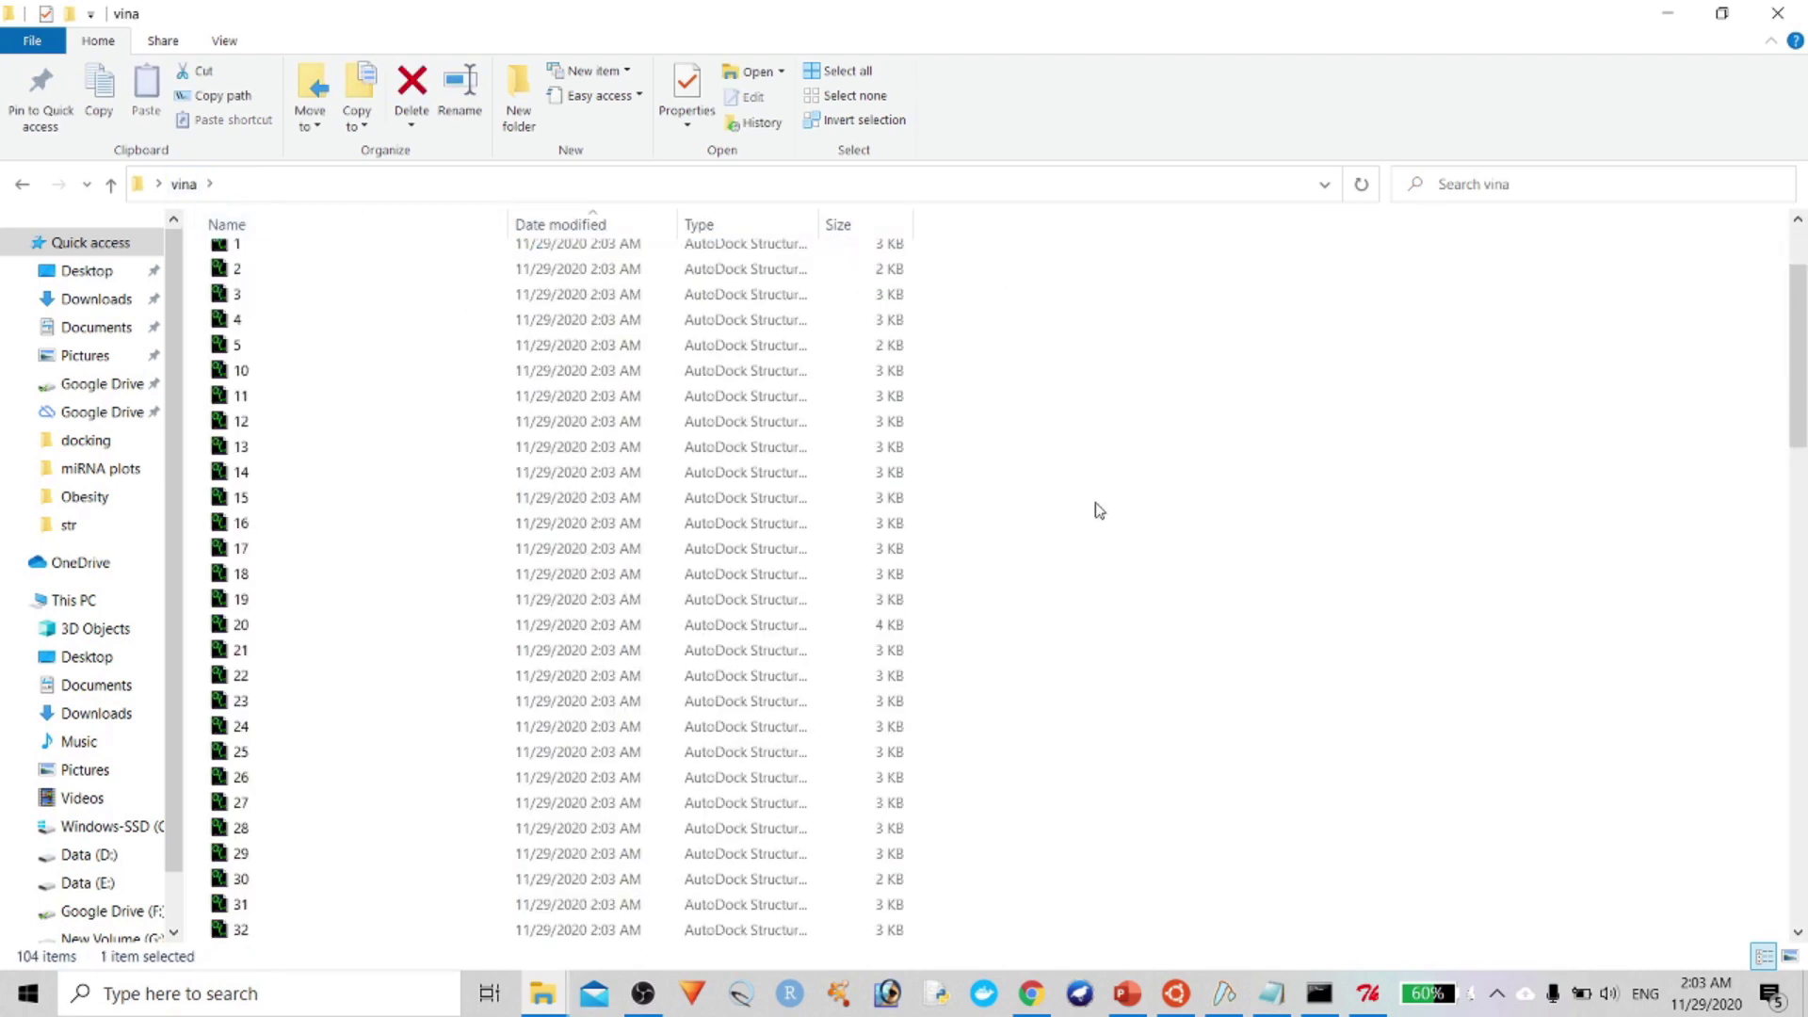
scroll(1022, 488, "down", 5)
scroll(976, 468, "up", 11)
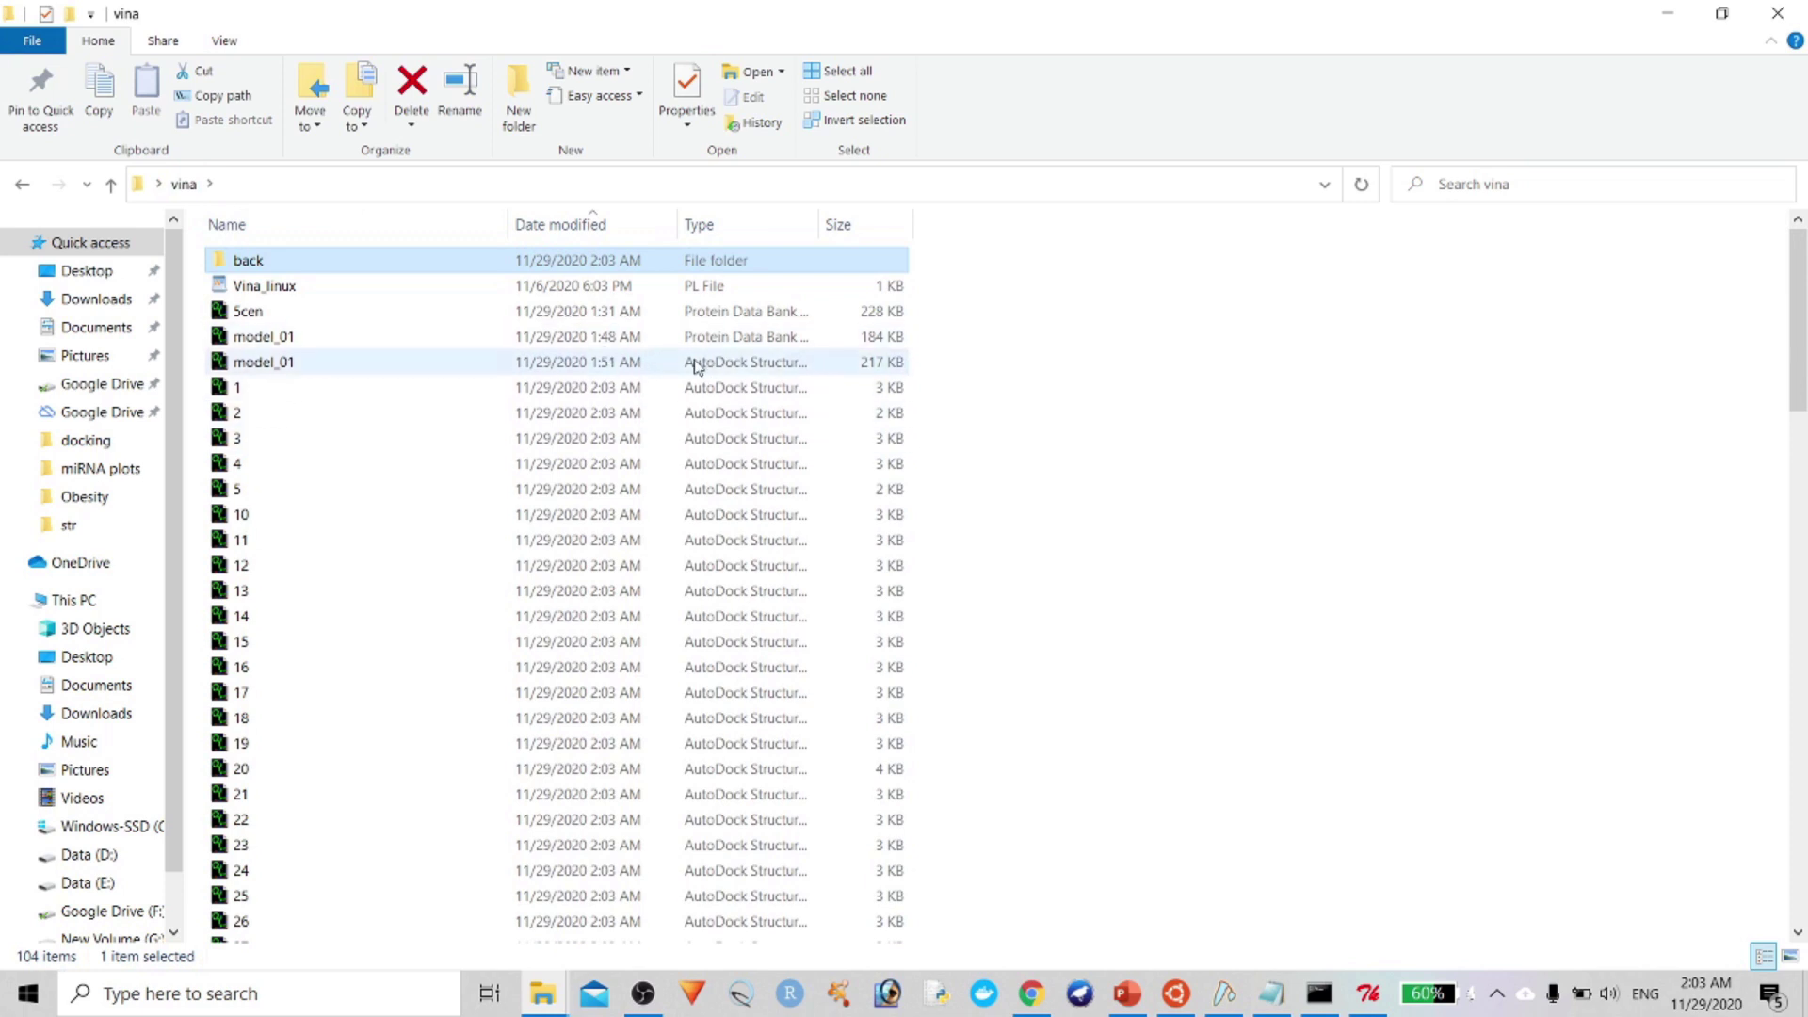
left_click(617, 339)
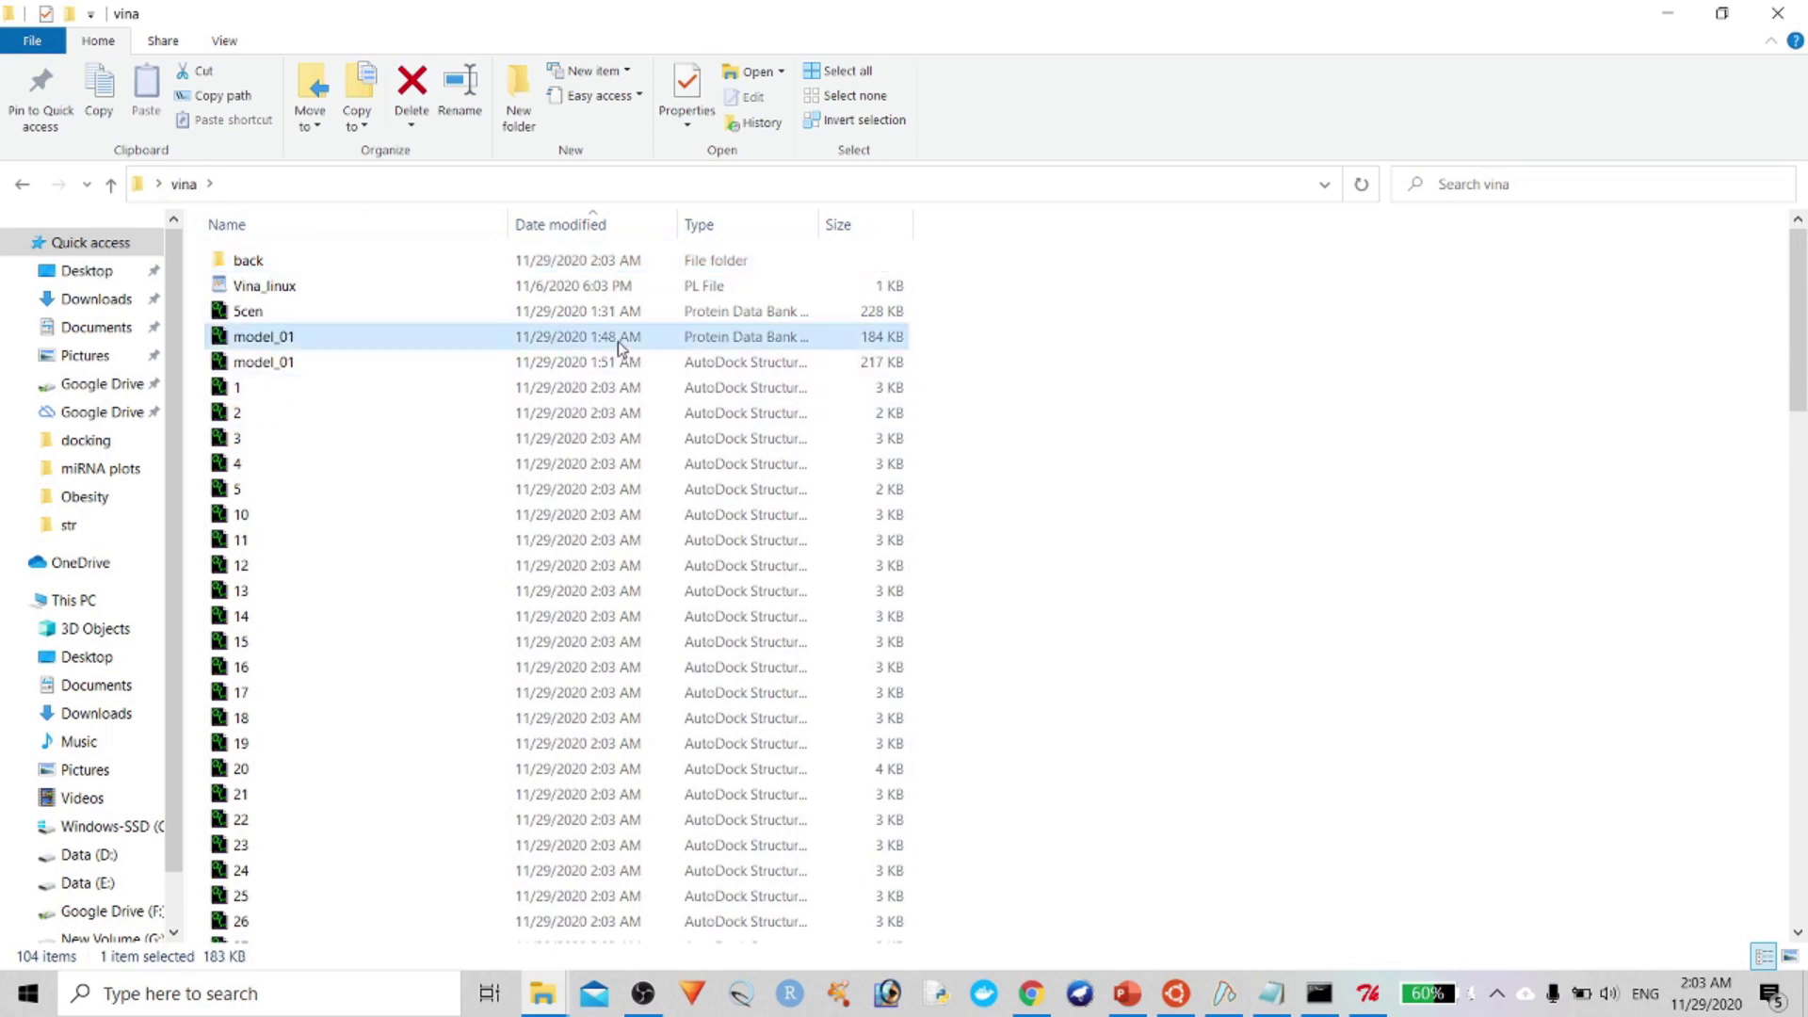
left_click(749, 309, "ctrl")
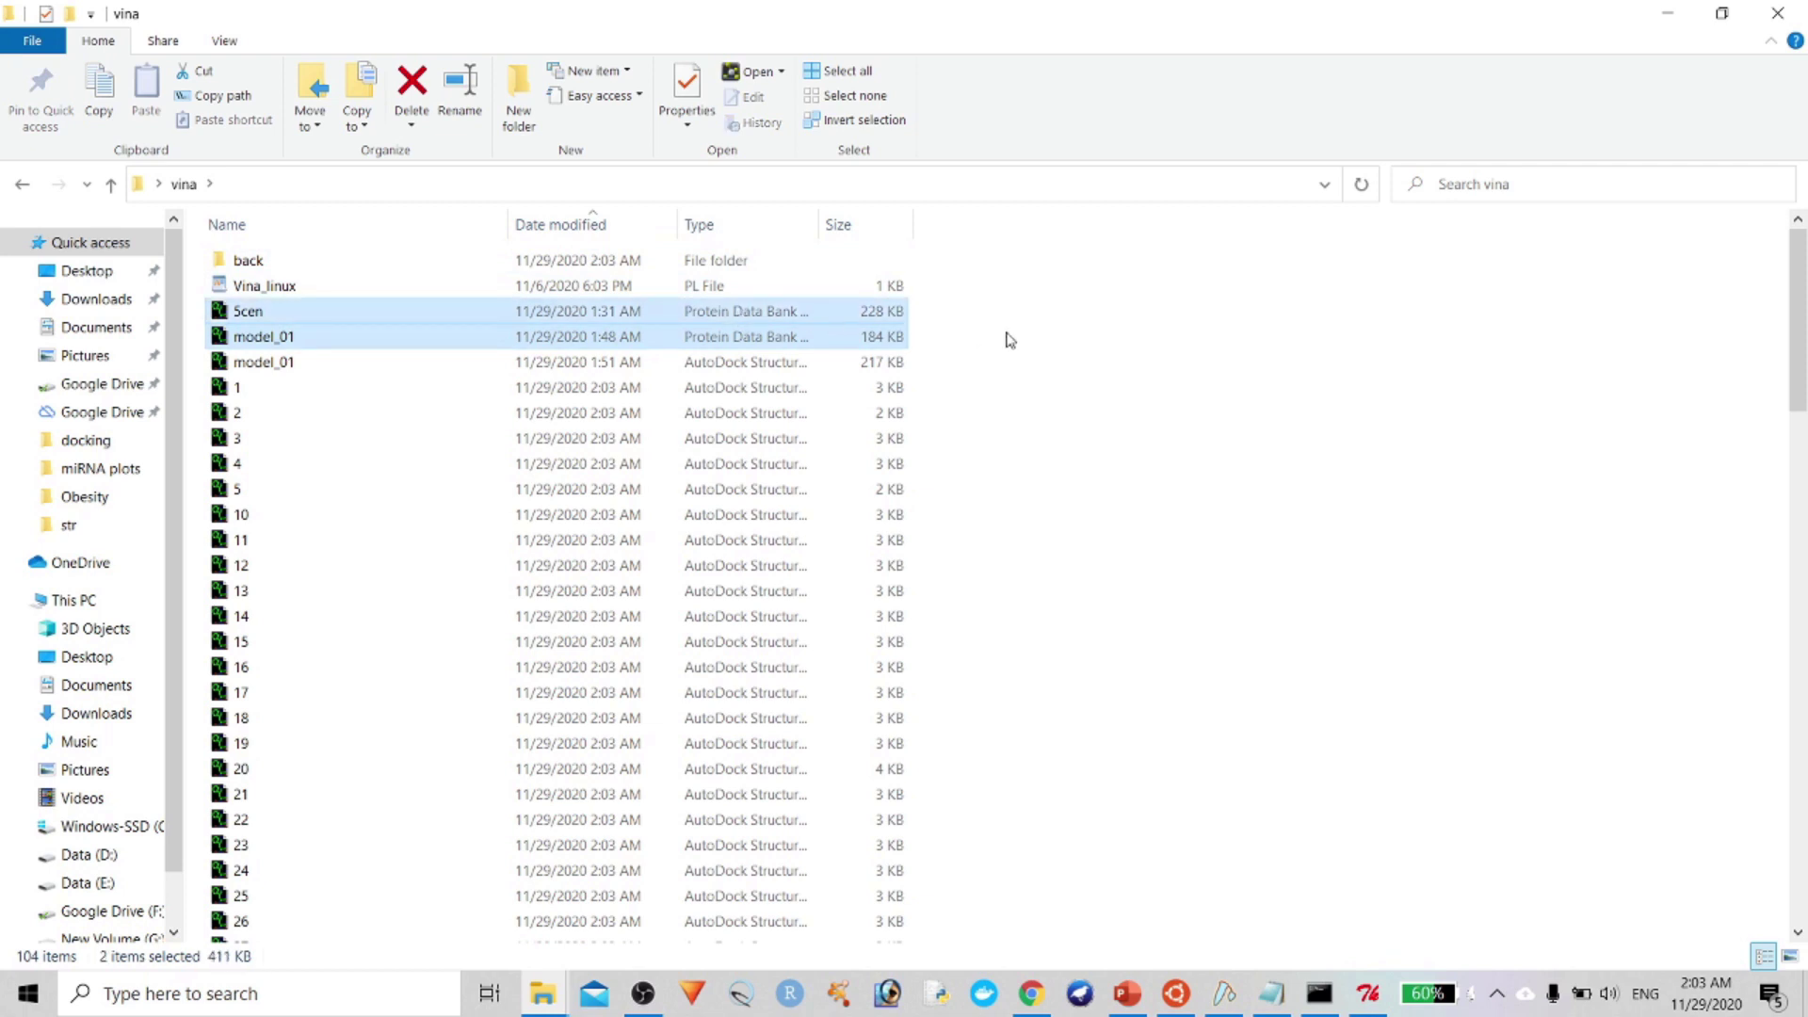
key("Delete")
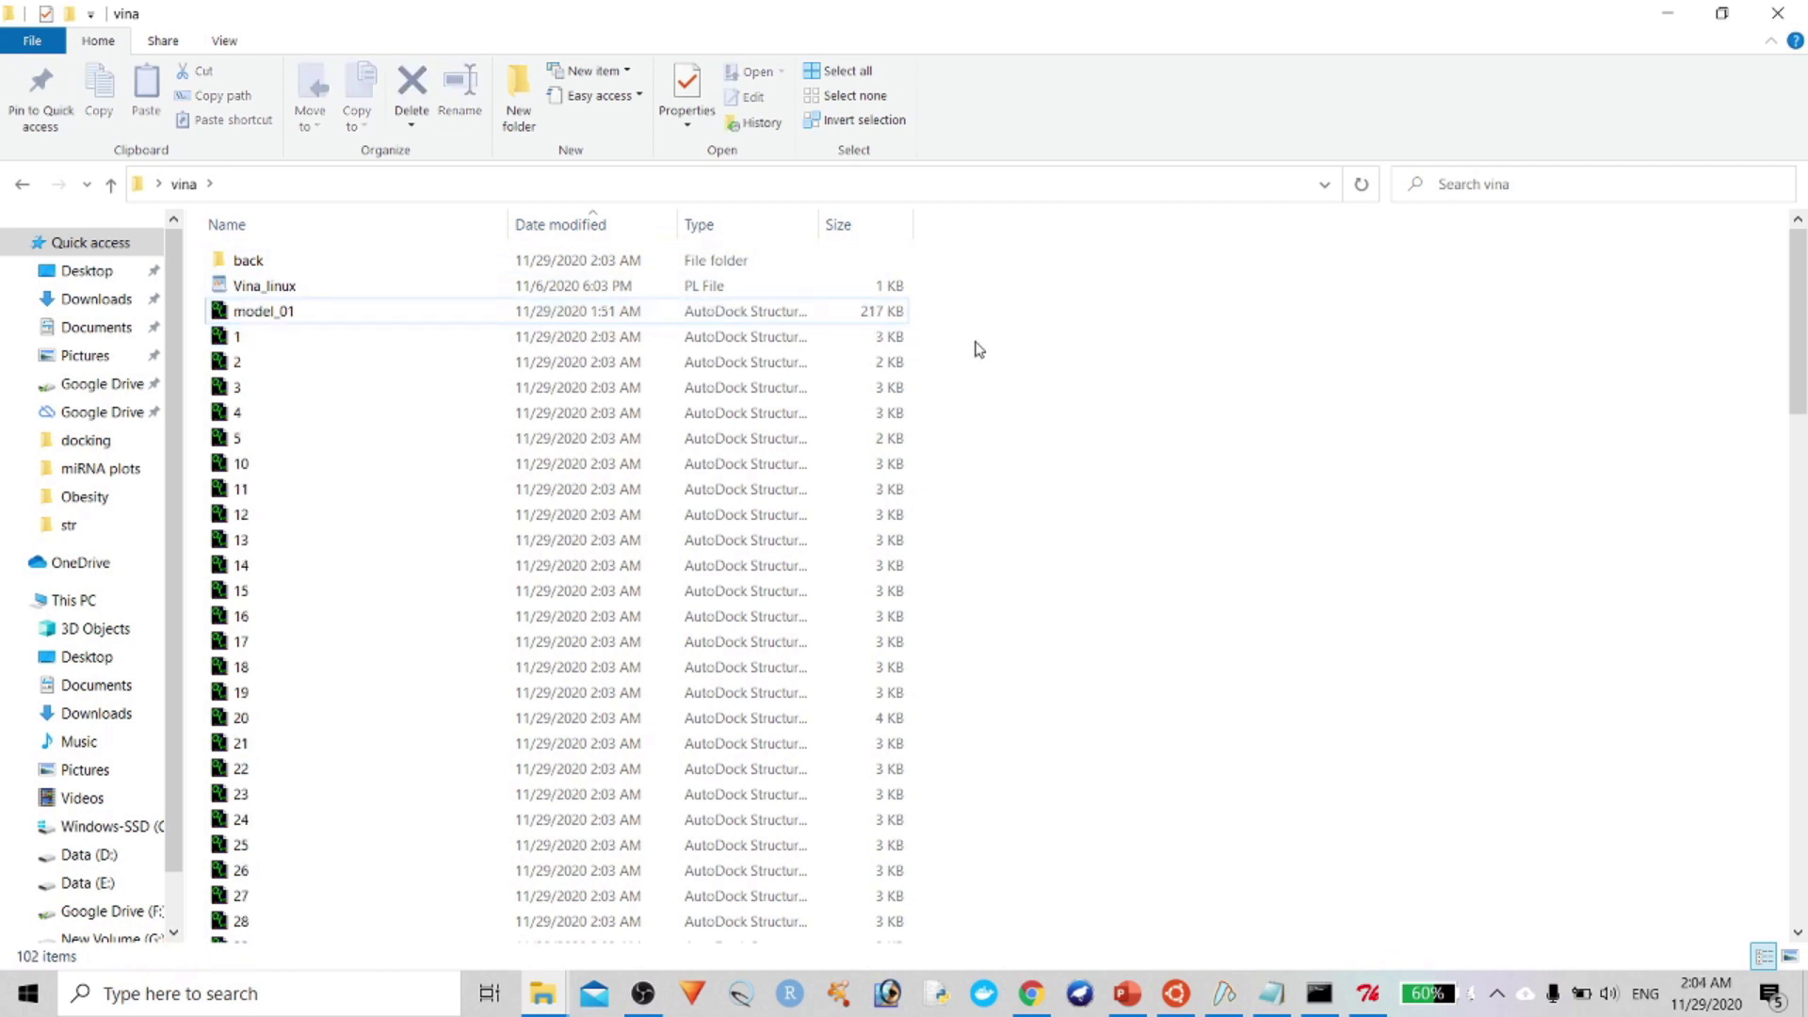
key("ctrl+z")
scroll(1078, 461, "down", 3)
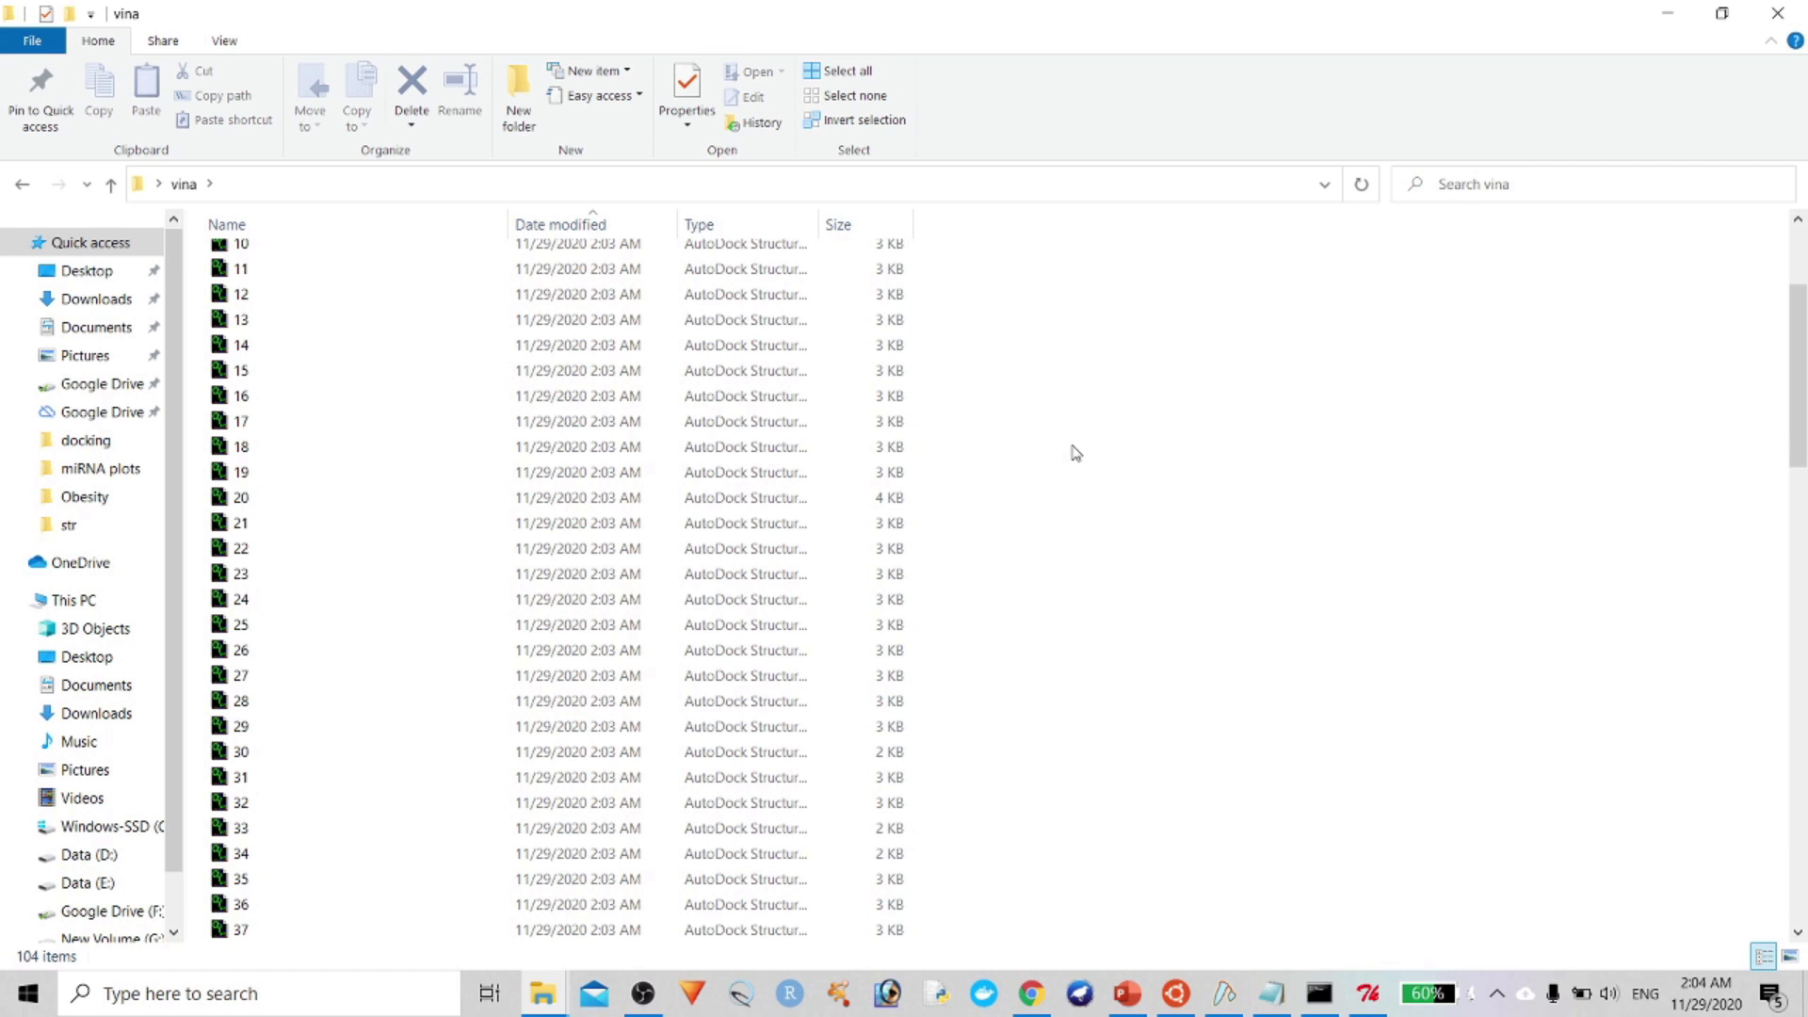
scroll(1232, 559, "up", 3)
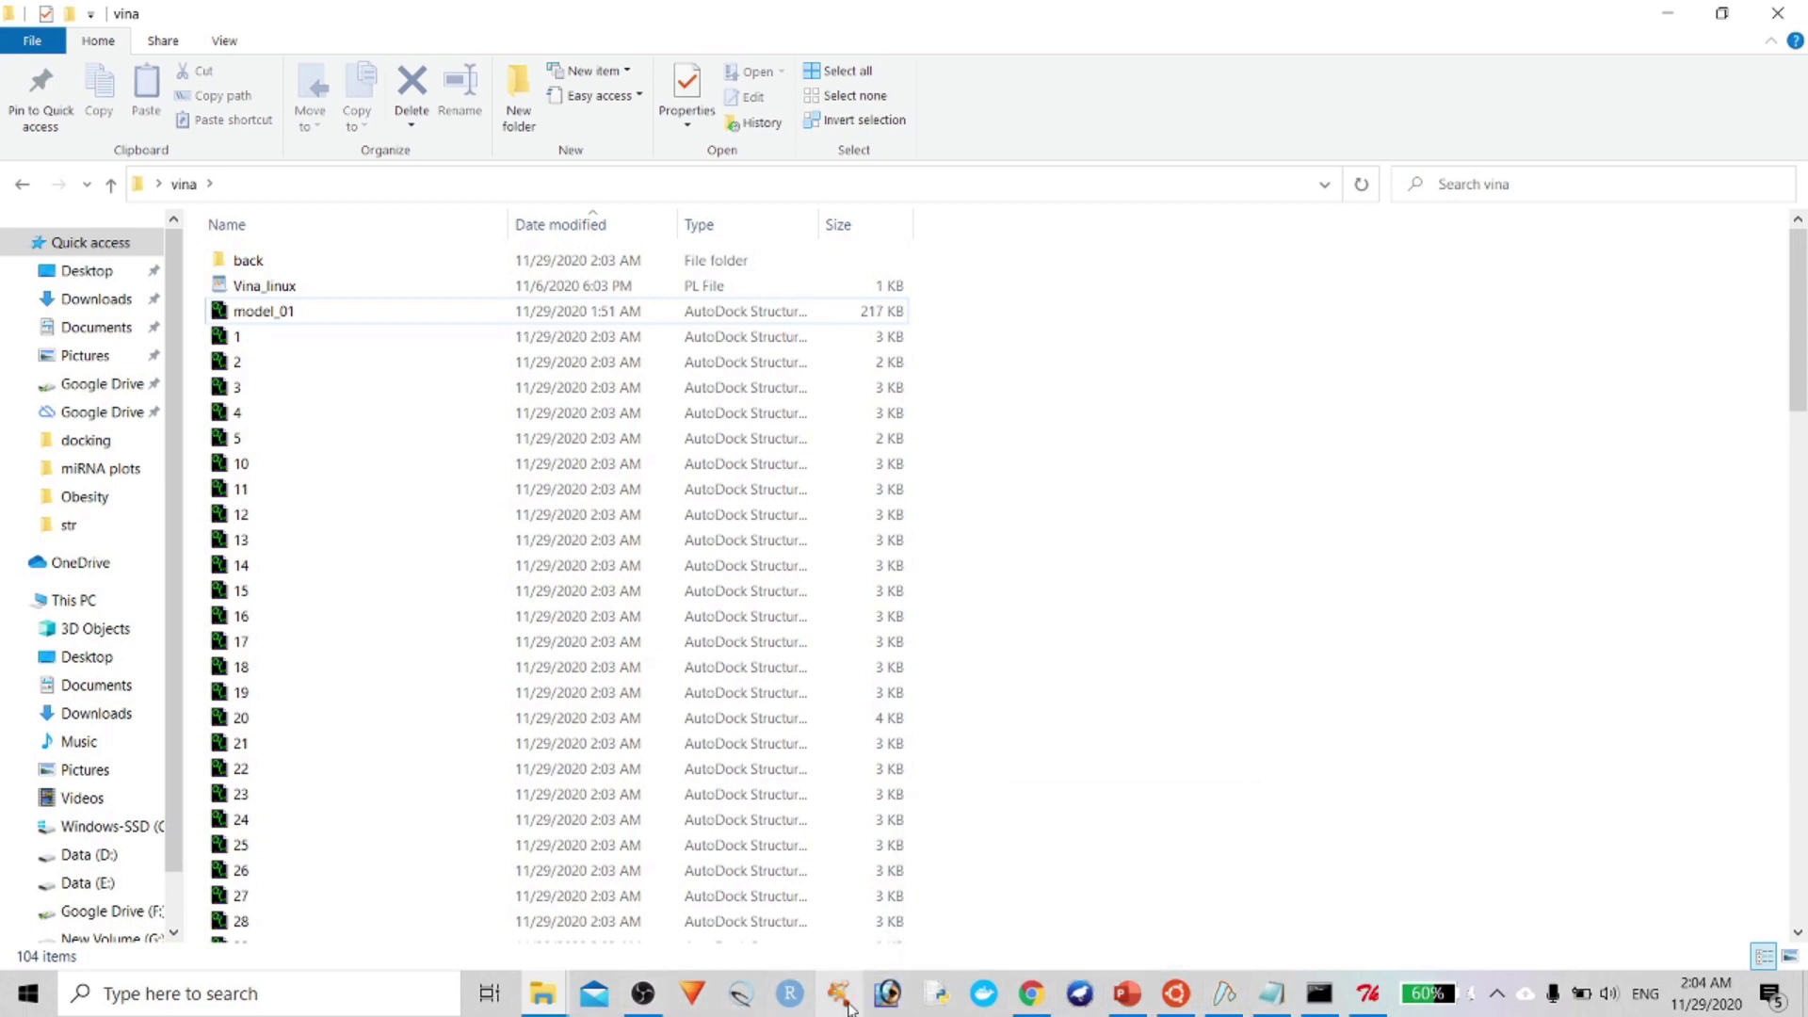
mouse_move(1172, 1011)
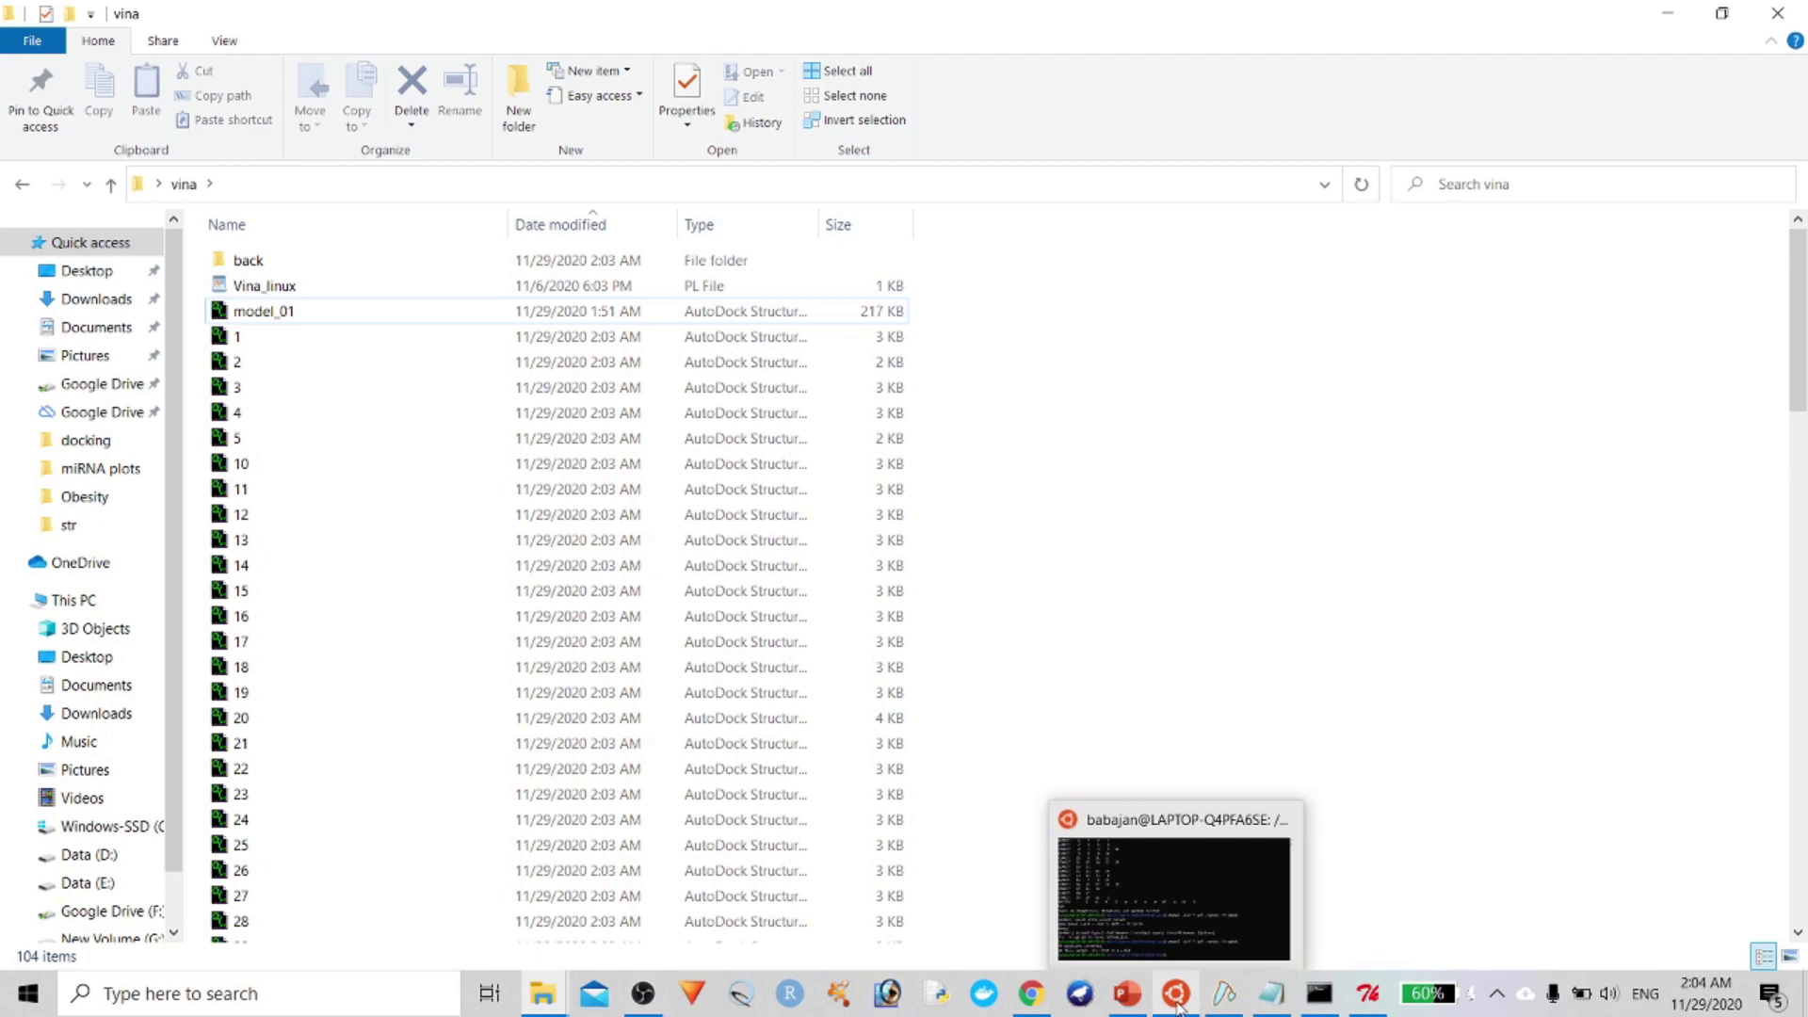
Show model_01 loaded in AutoDockTools, then minimize the terminal and open the conf file
left_click(1372, 999)
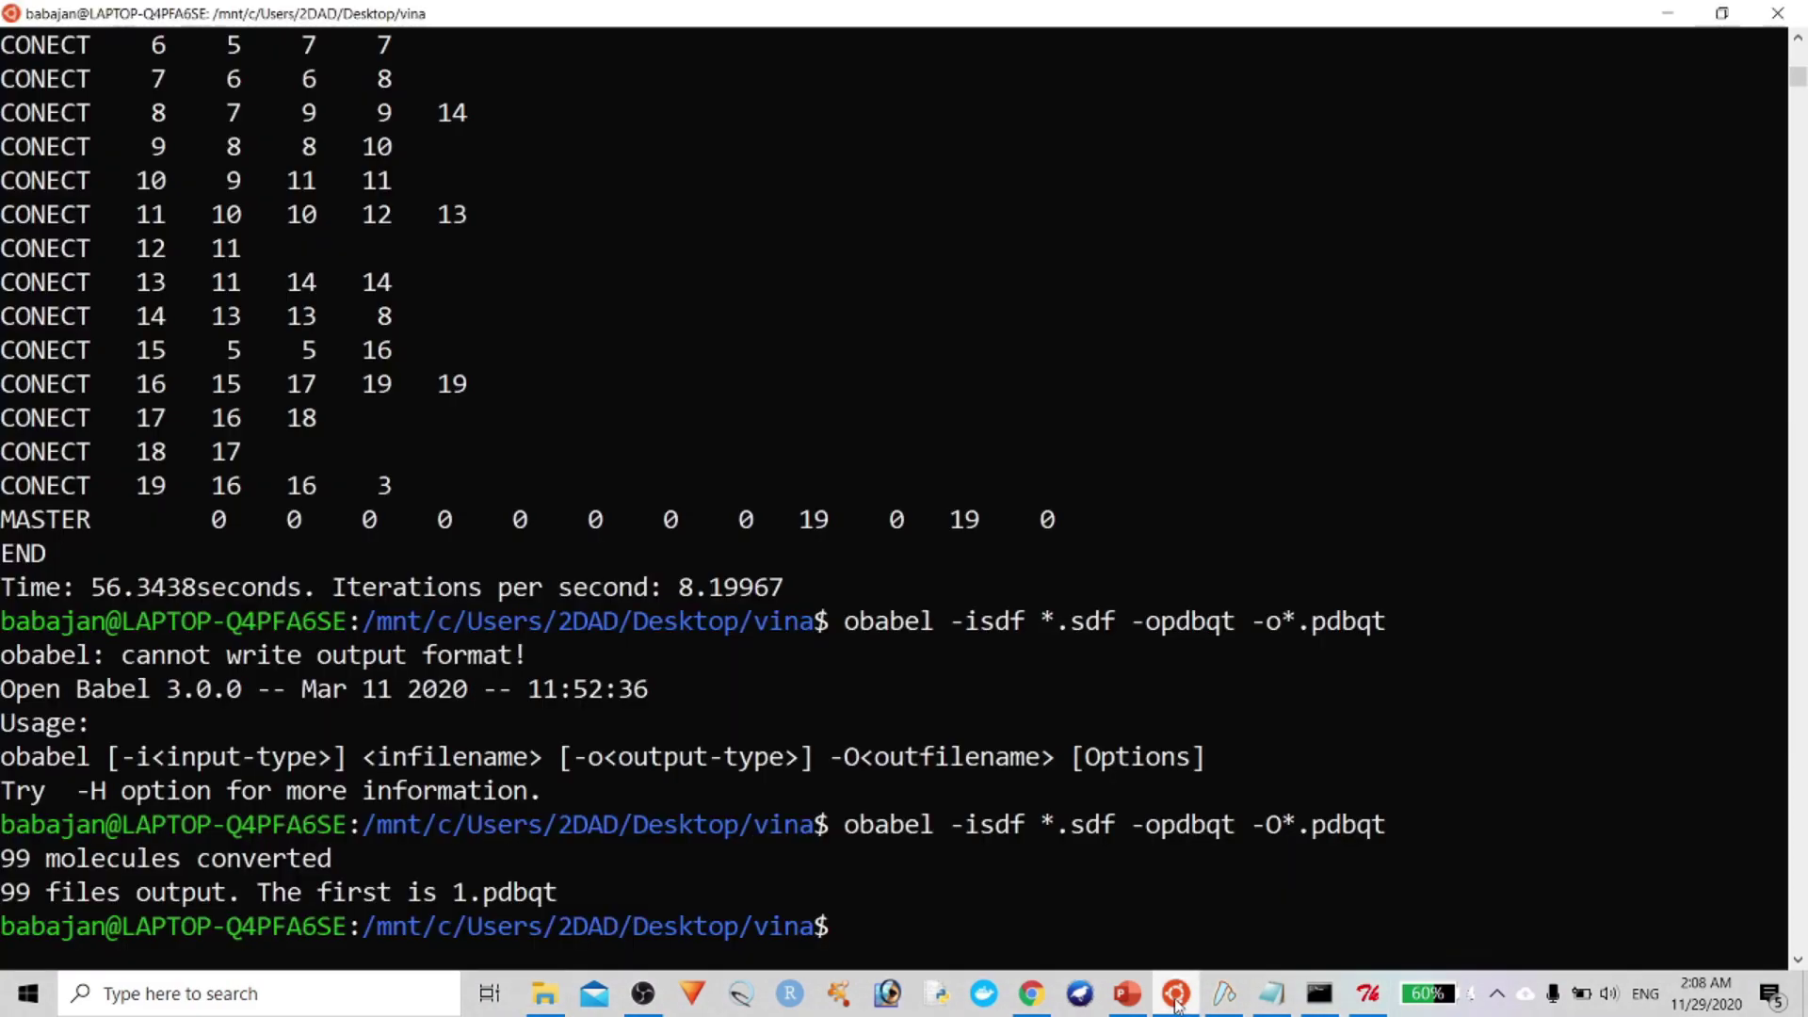
left_click(1176, 996)
left_click(1176, 996)
left_click(1176, 997)
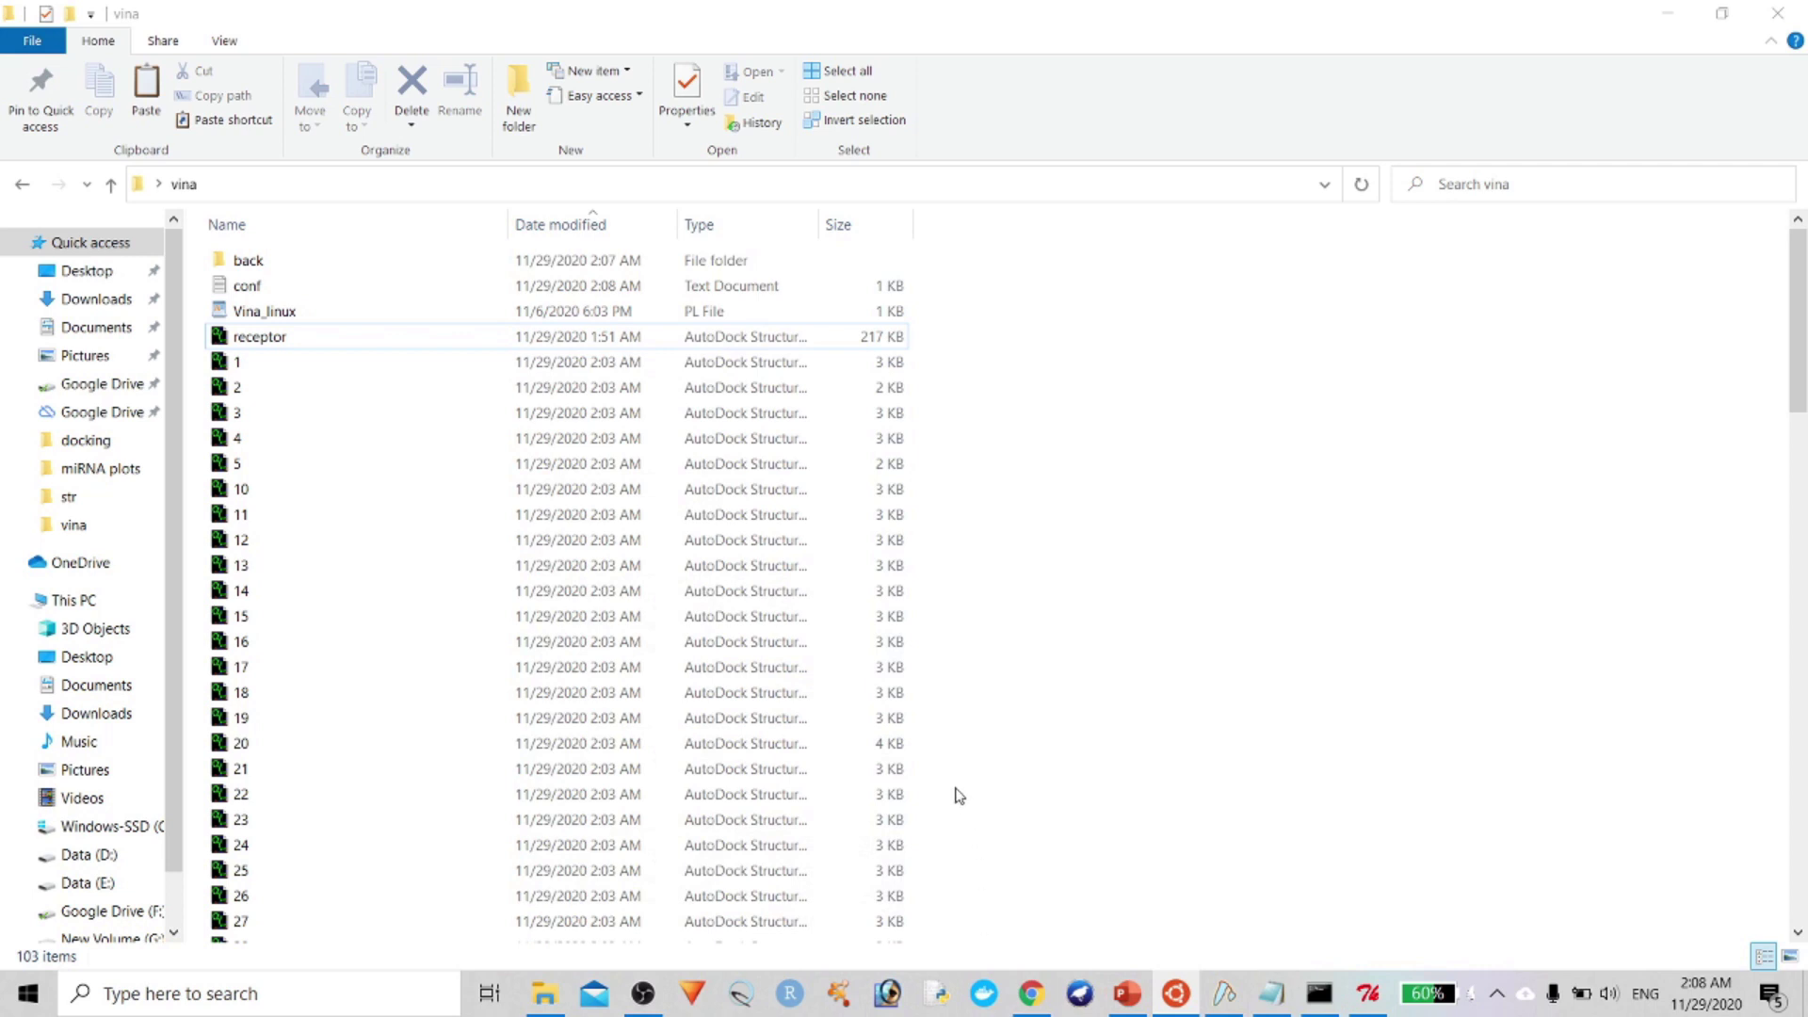
double_click(551, 283)
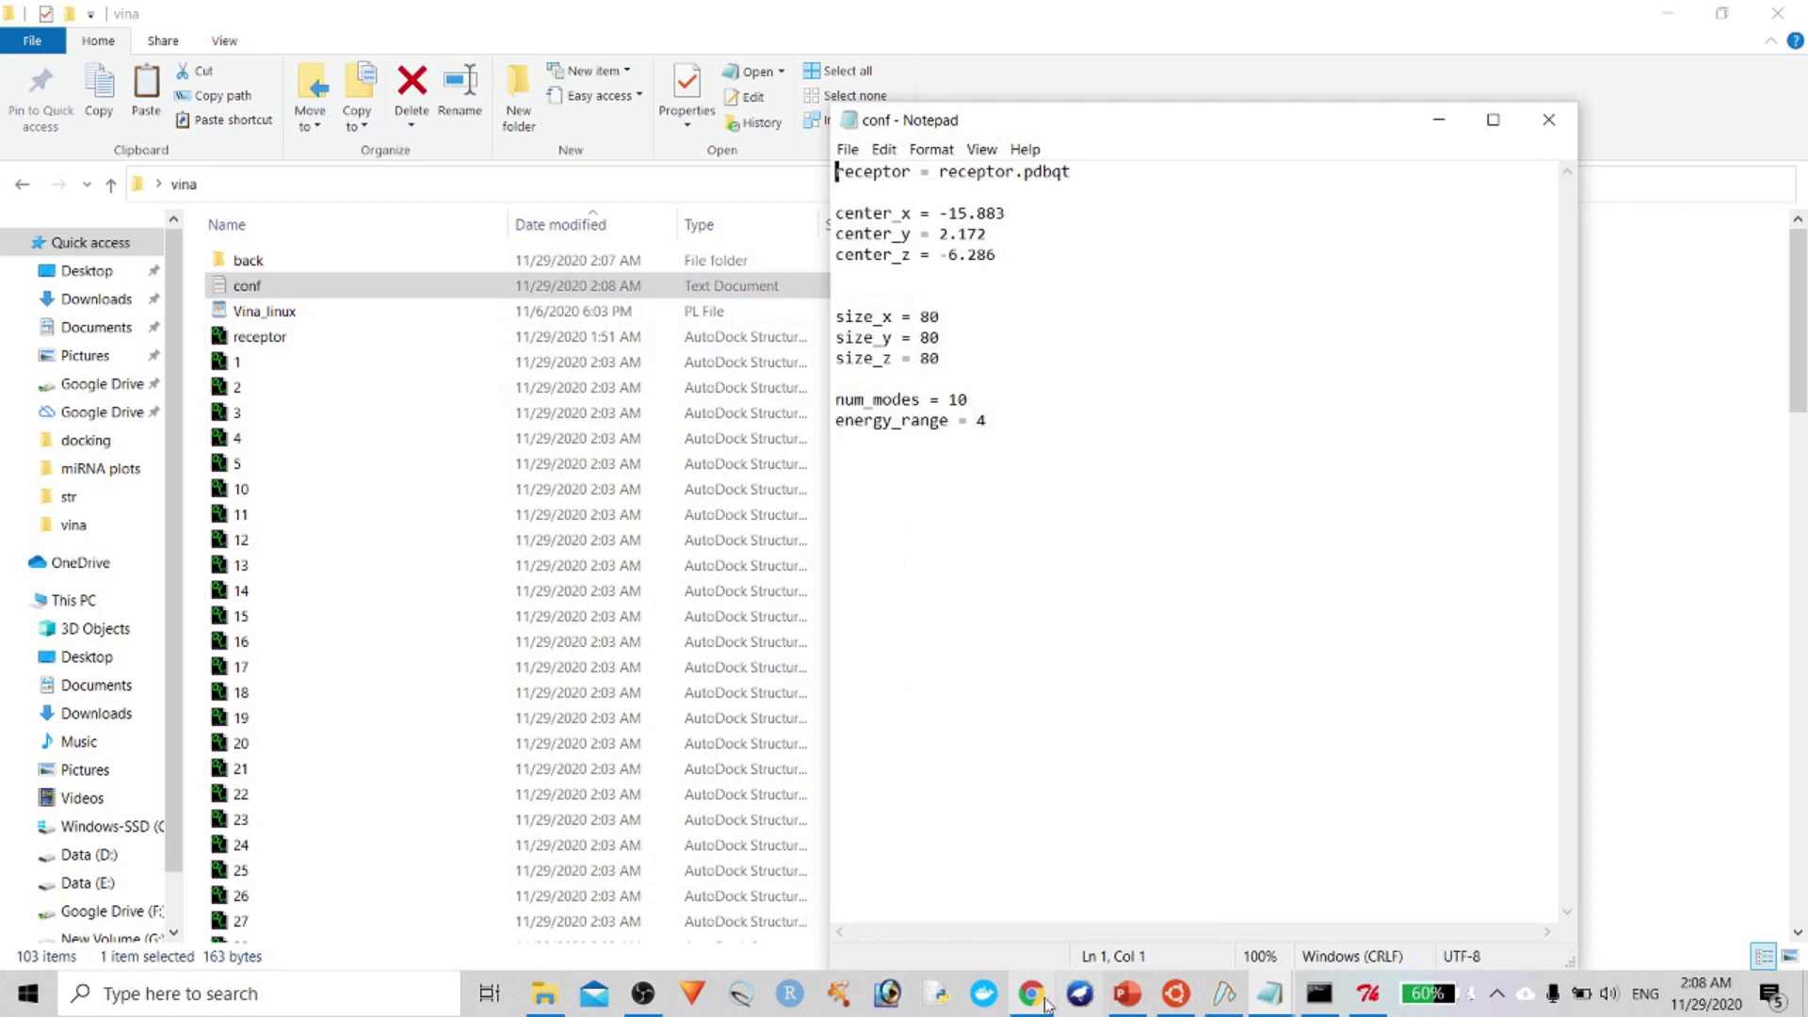
Bring AutoDockTools' Grid Options forward and rotate the molecule and grid box
left_click(1367, 997)
left_click_drag(1114, 341, 612, 310)
Close and reopen the Grid Box settings, then rotate the molecule and box
left_click(399, 18)
left_click(302, 141)
left_click(380, 260)
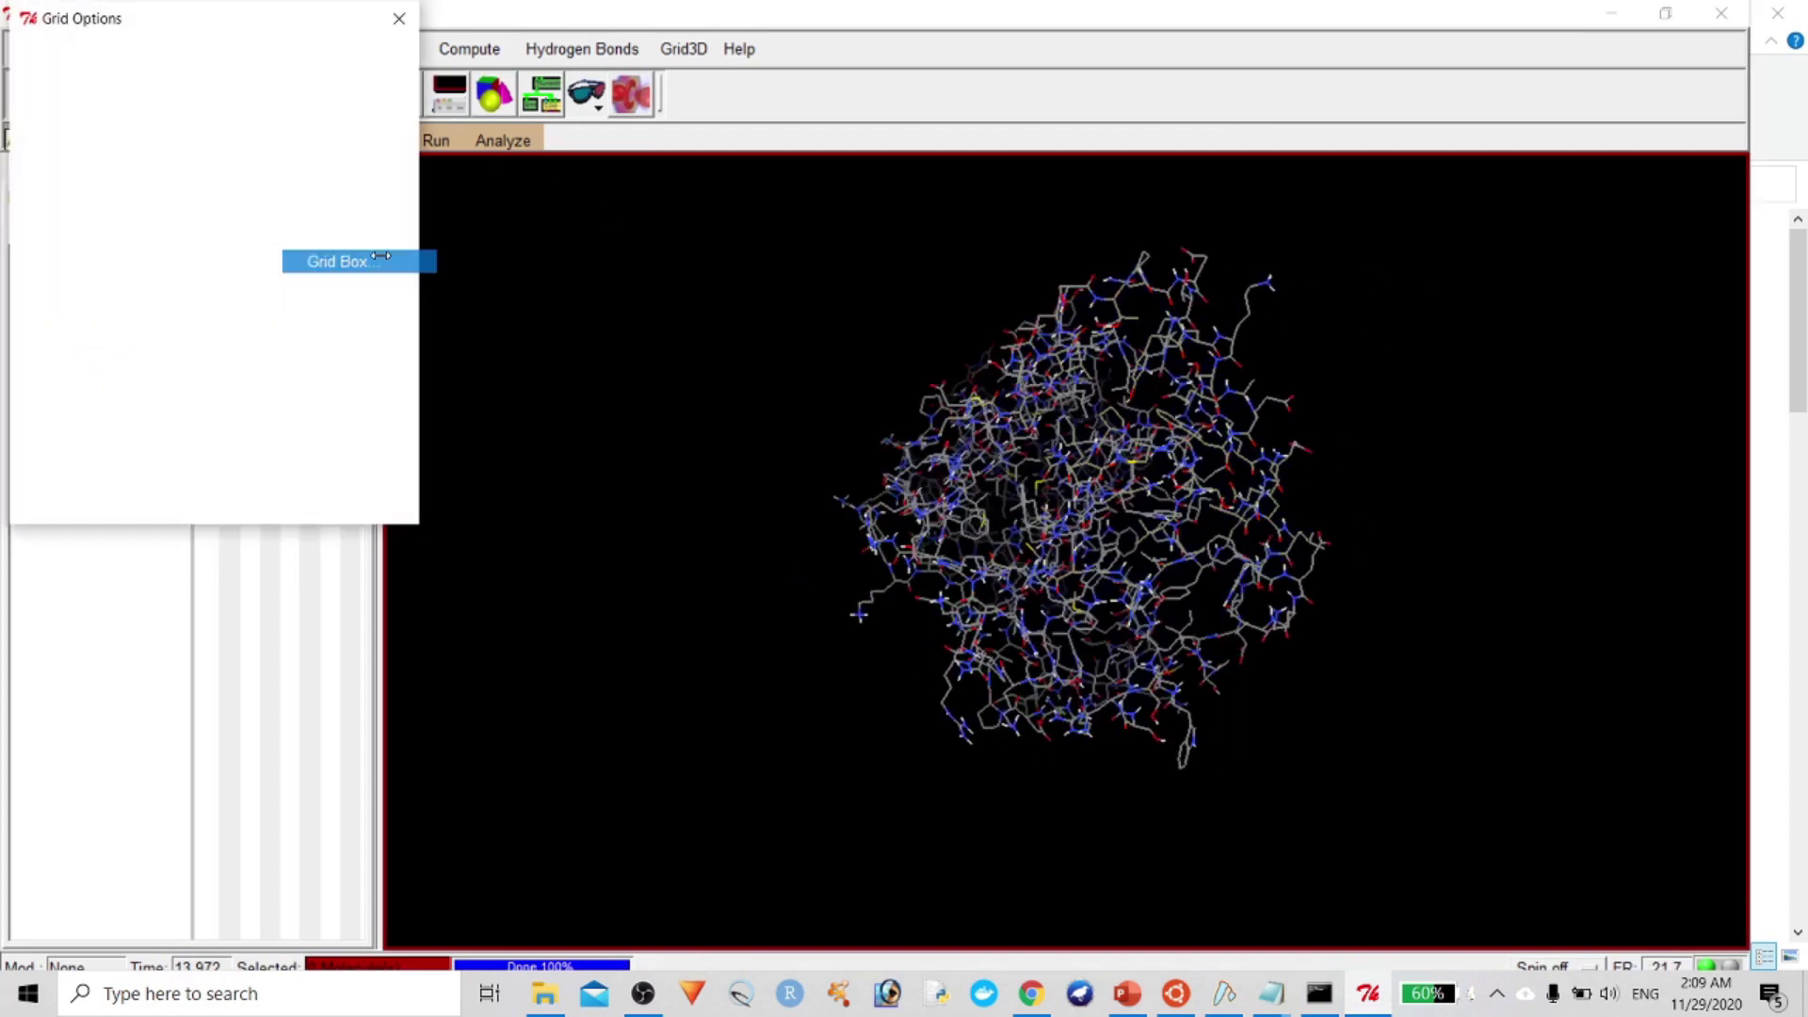
left_click_drag(973, 434, 323, 346)
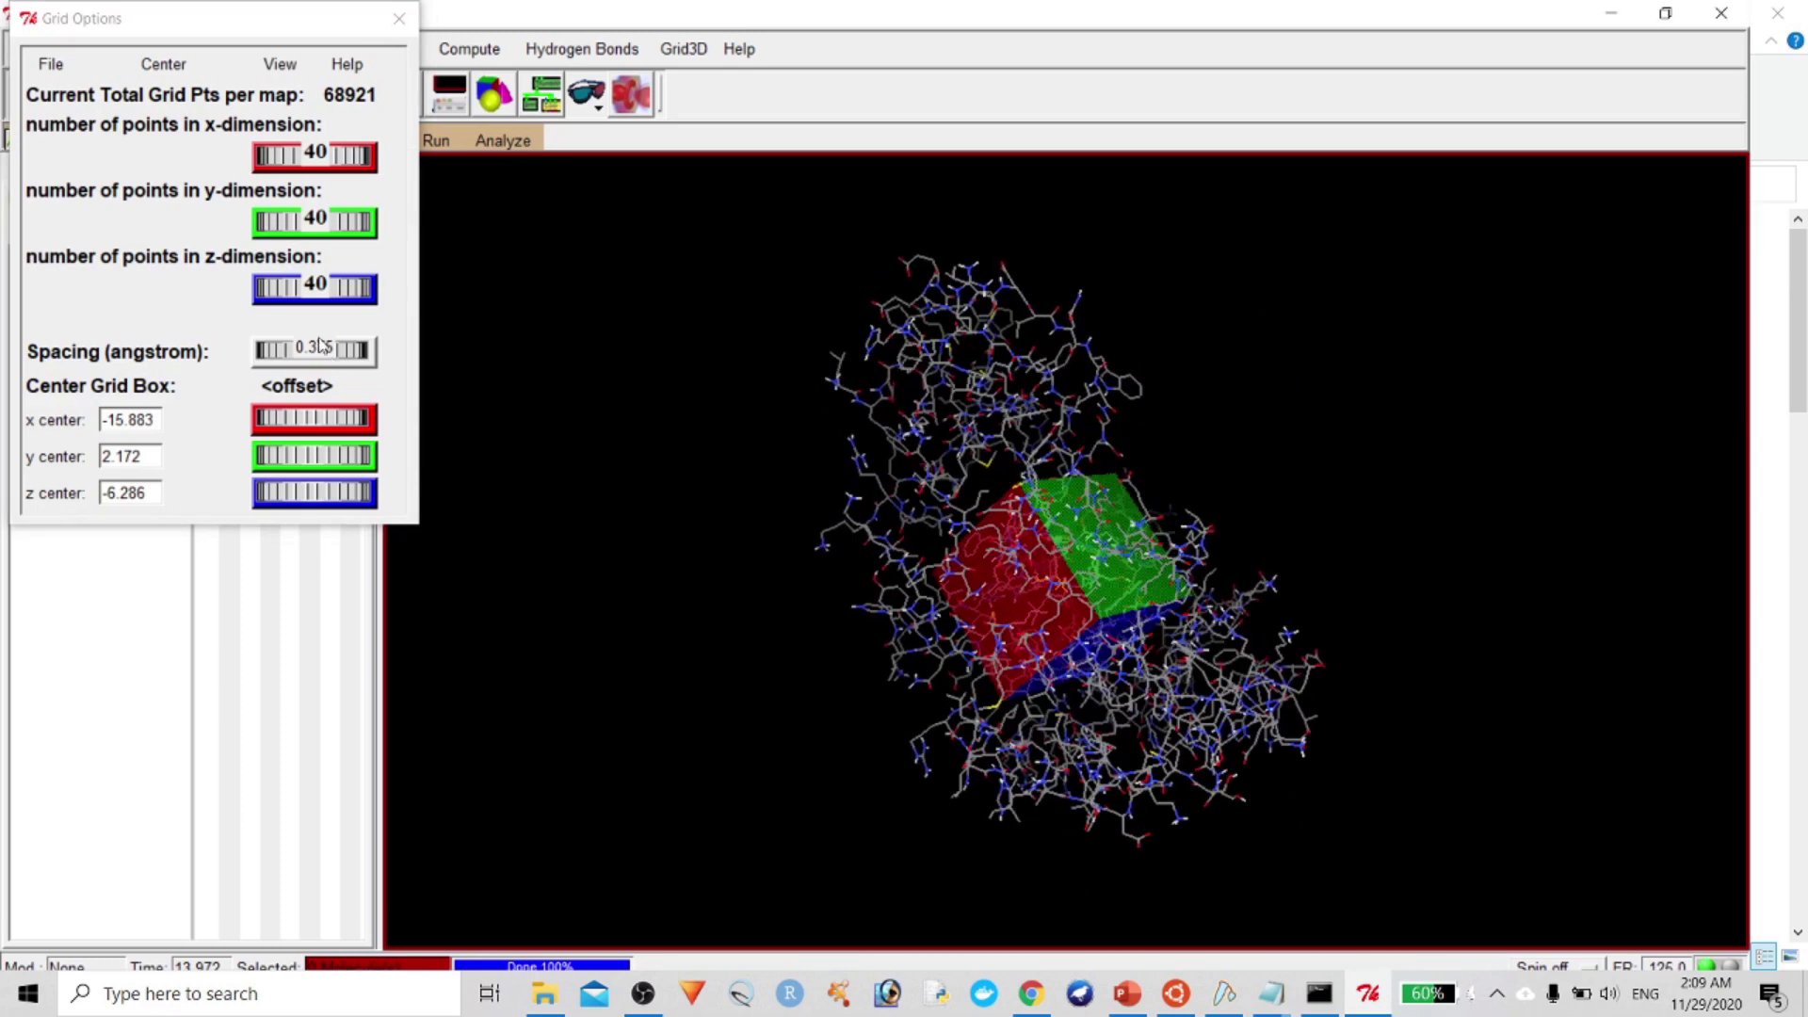
Set the grid box x, y and z point counts to 80 each
right_click(323, 160)
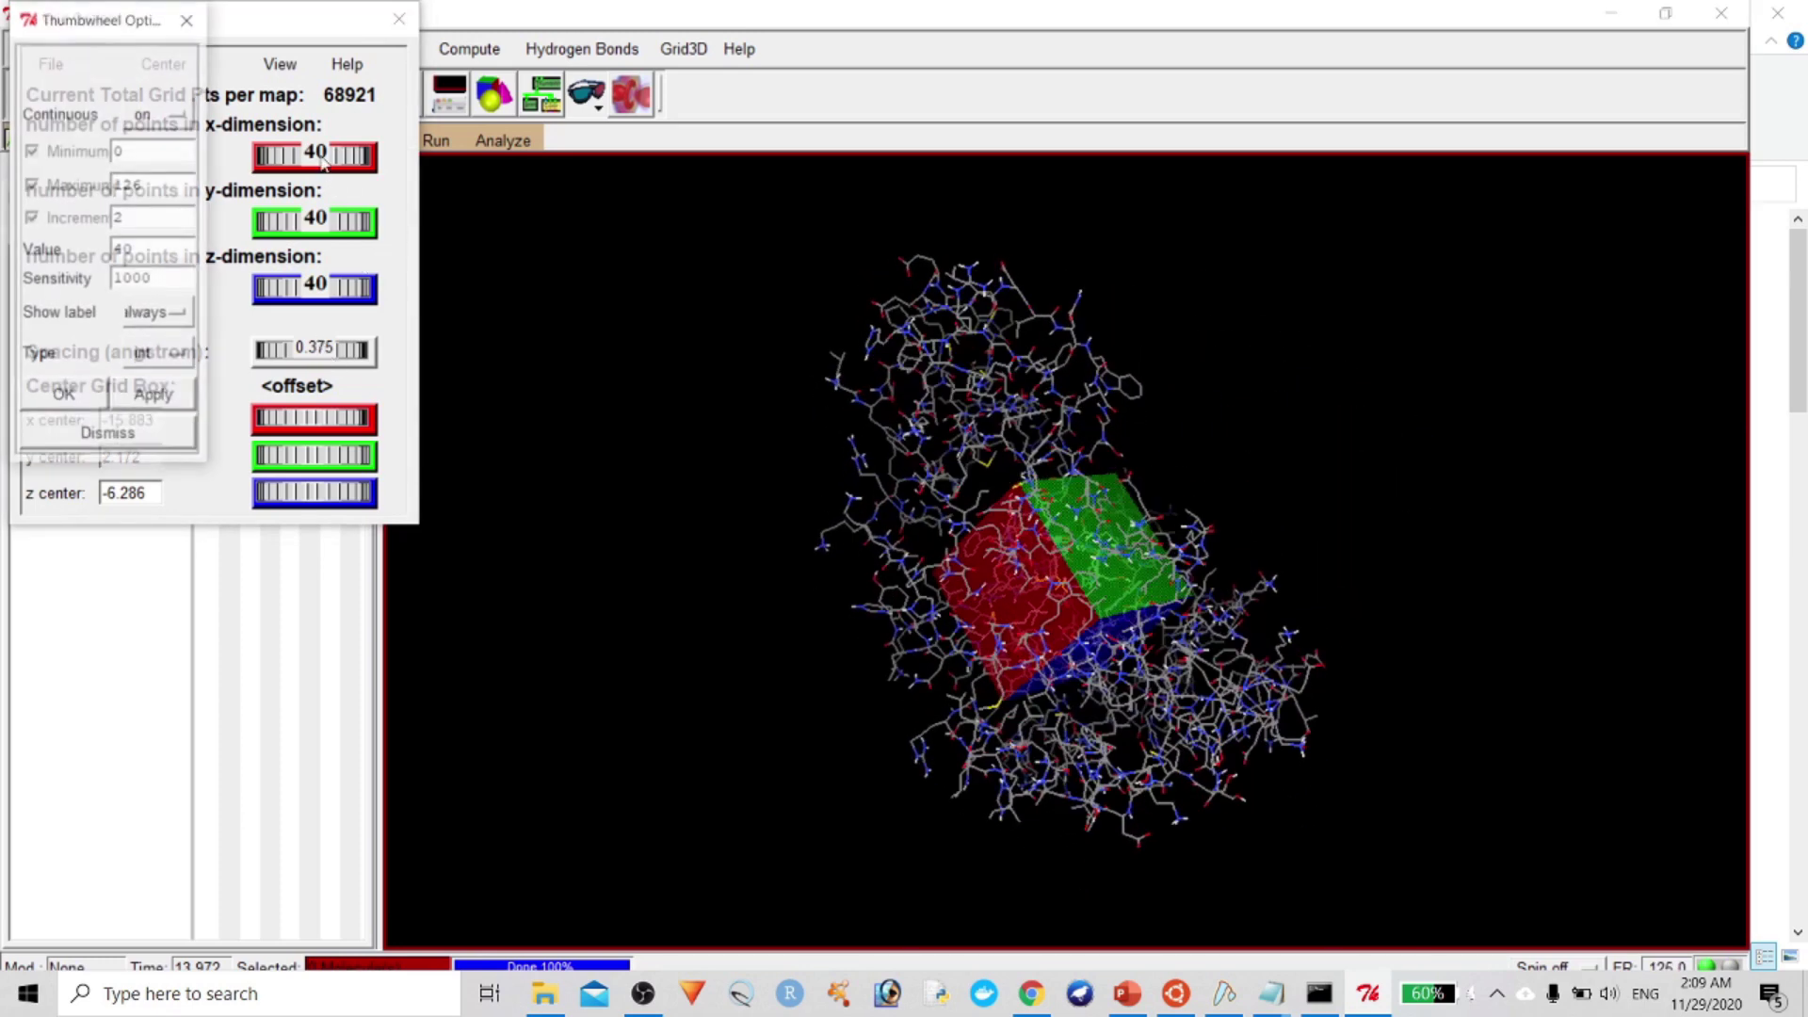
double_click(142, 249)
type("8")
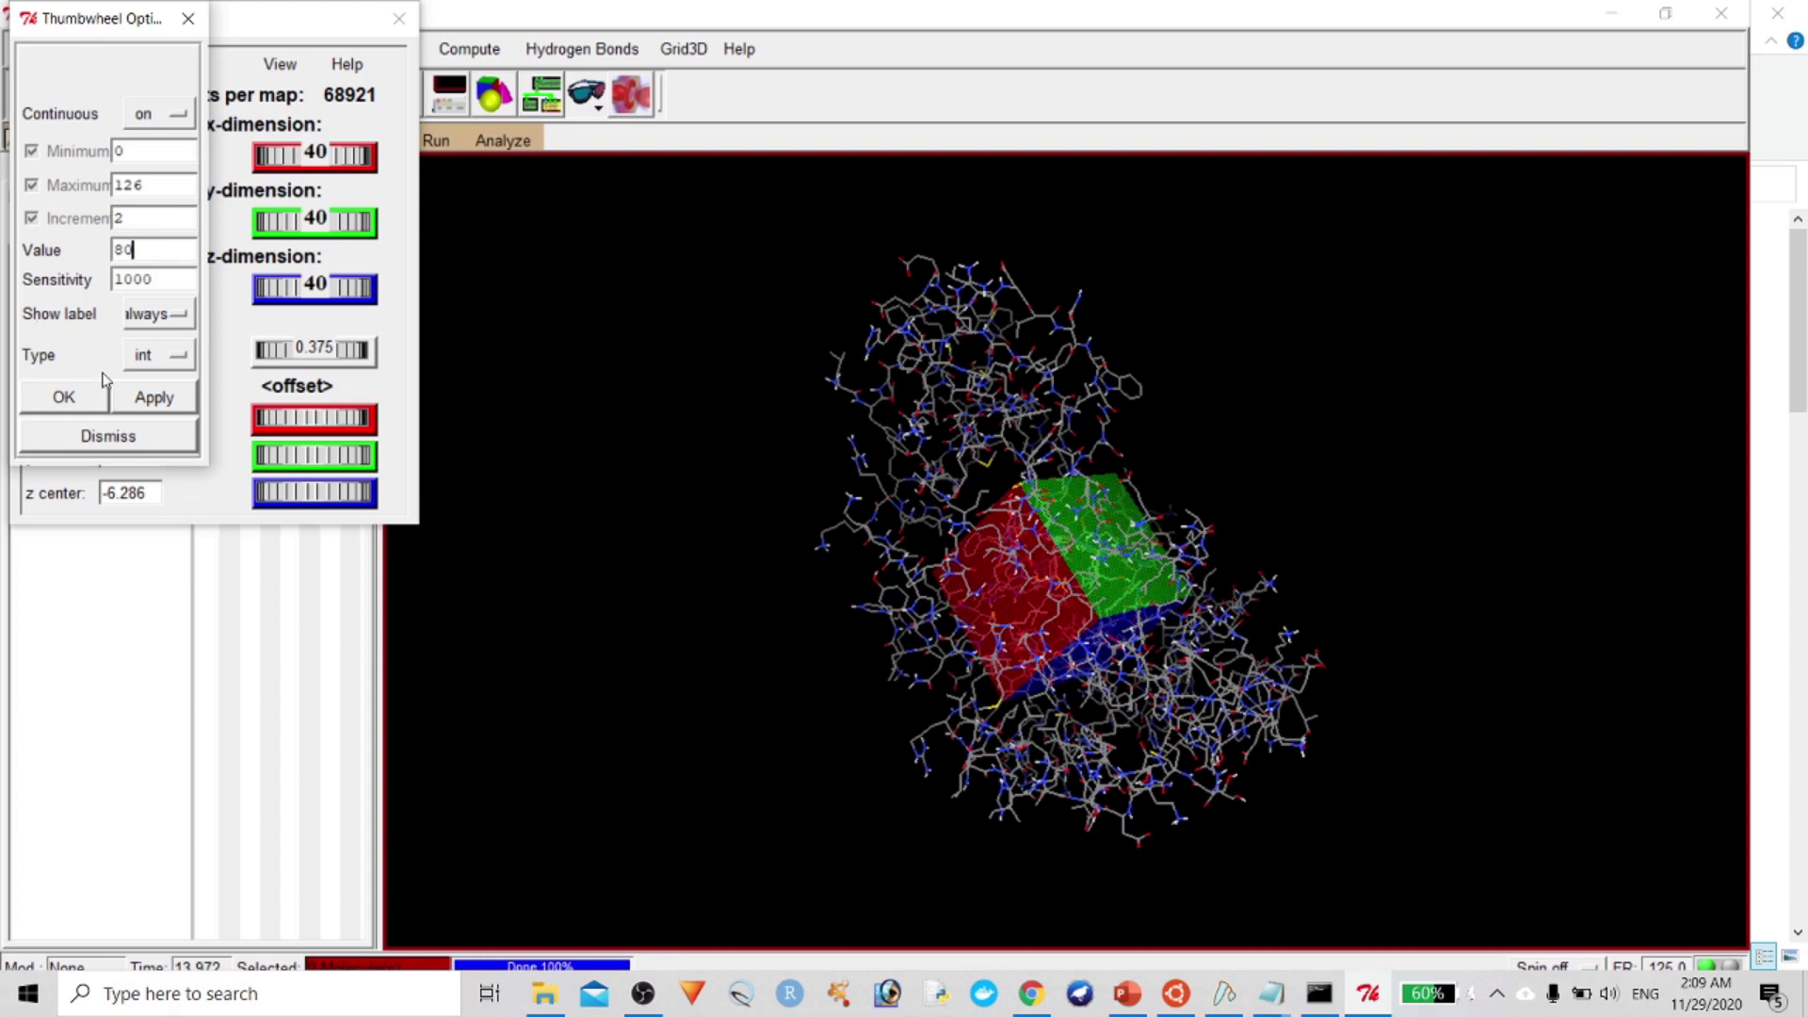
left_click(132, 400)
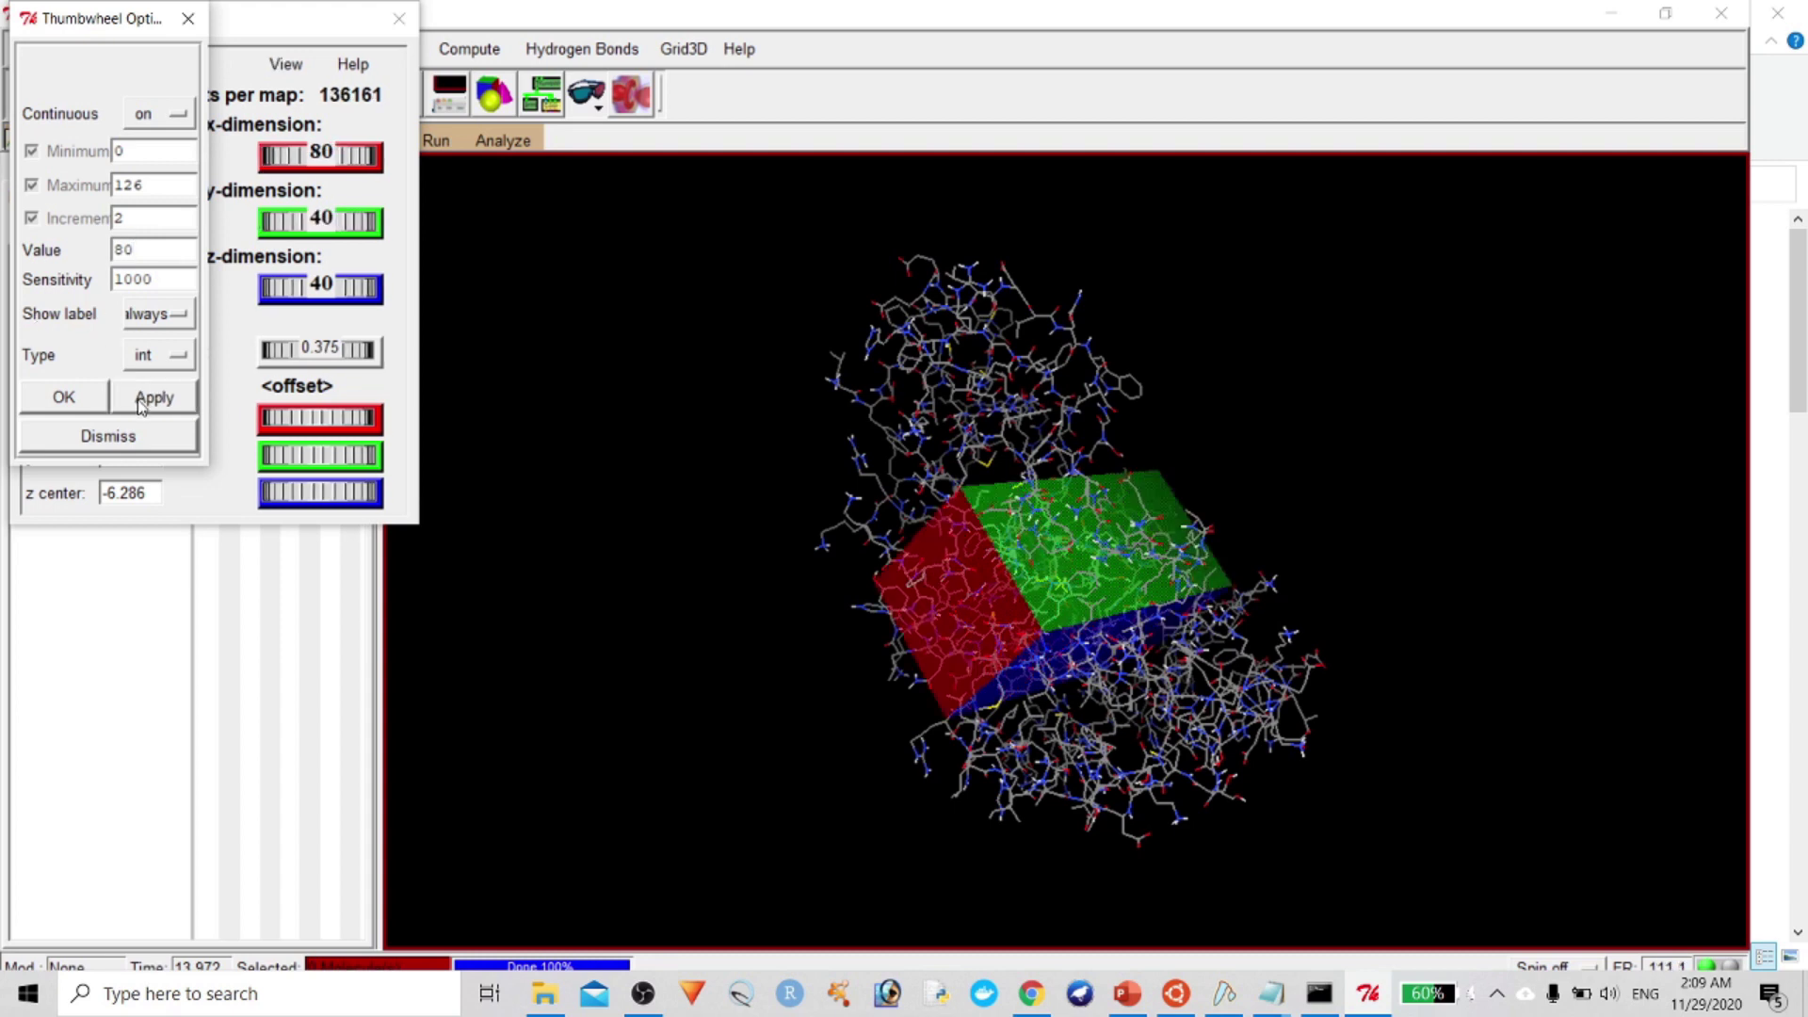
left_click(64, 396)
right_click(320, 222)
left_click_drag(139, 250, 104, 250)
type("80")
left_click(158, 400)
left_click(75, 403)
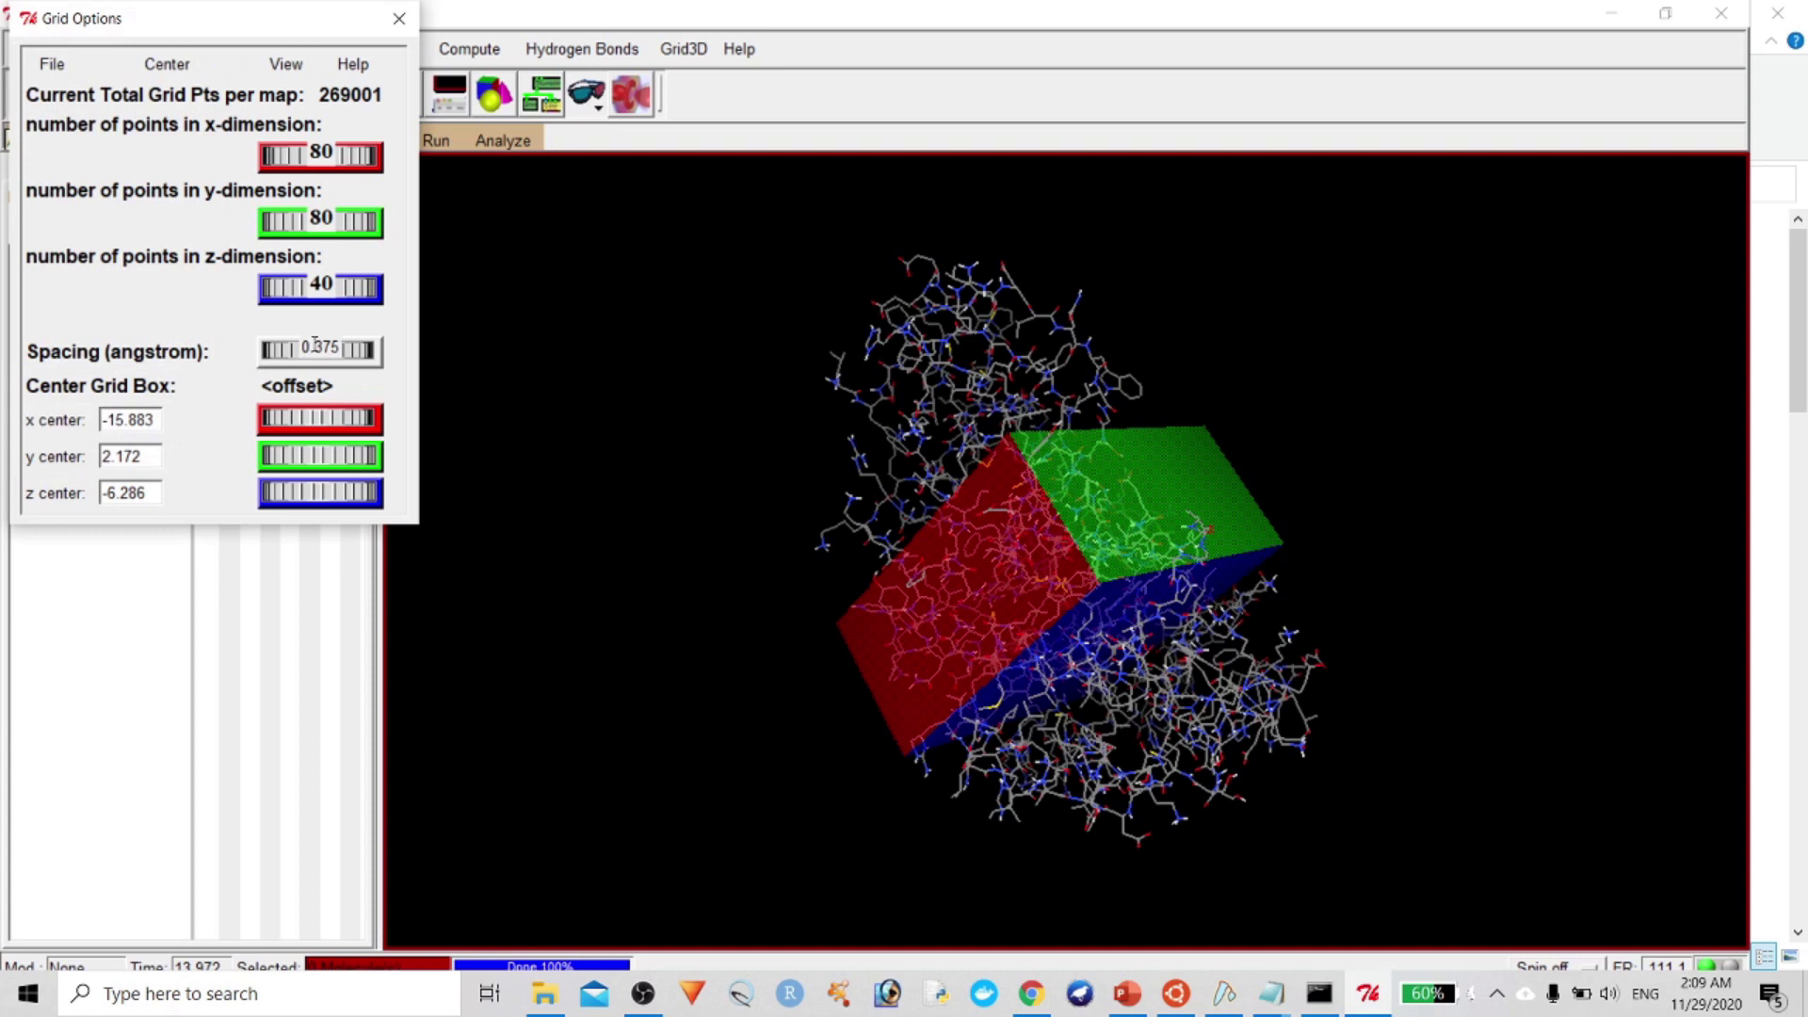
right_click(316, 308)
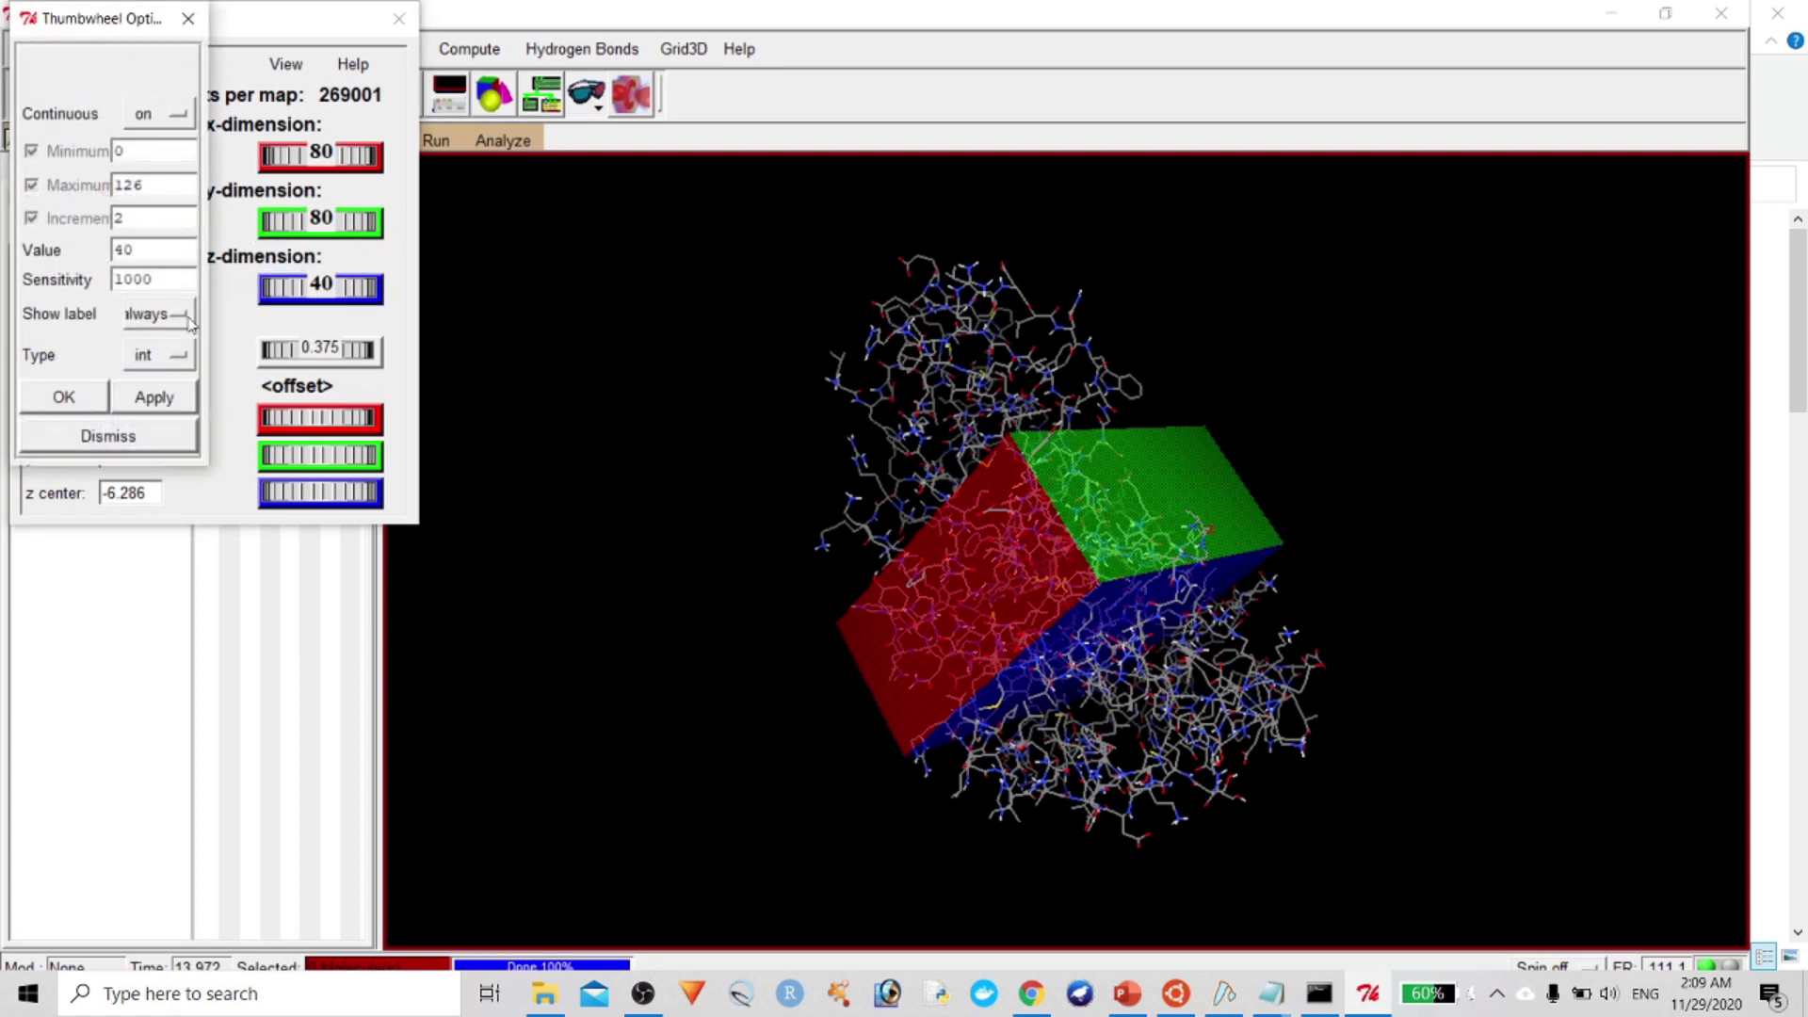
left_click_drag(158, 259, 114, 251)
type("80")
left_click(154, 397)
left_click(127, 435)
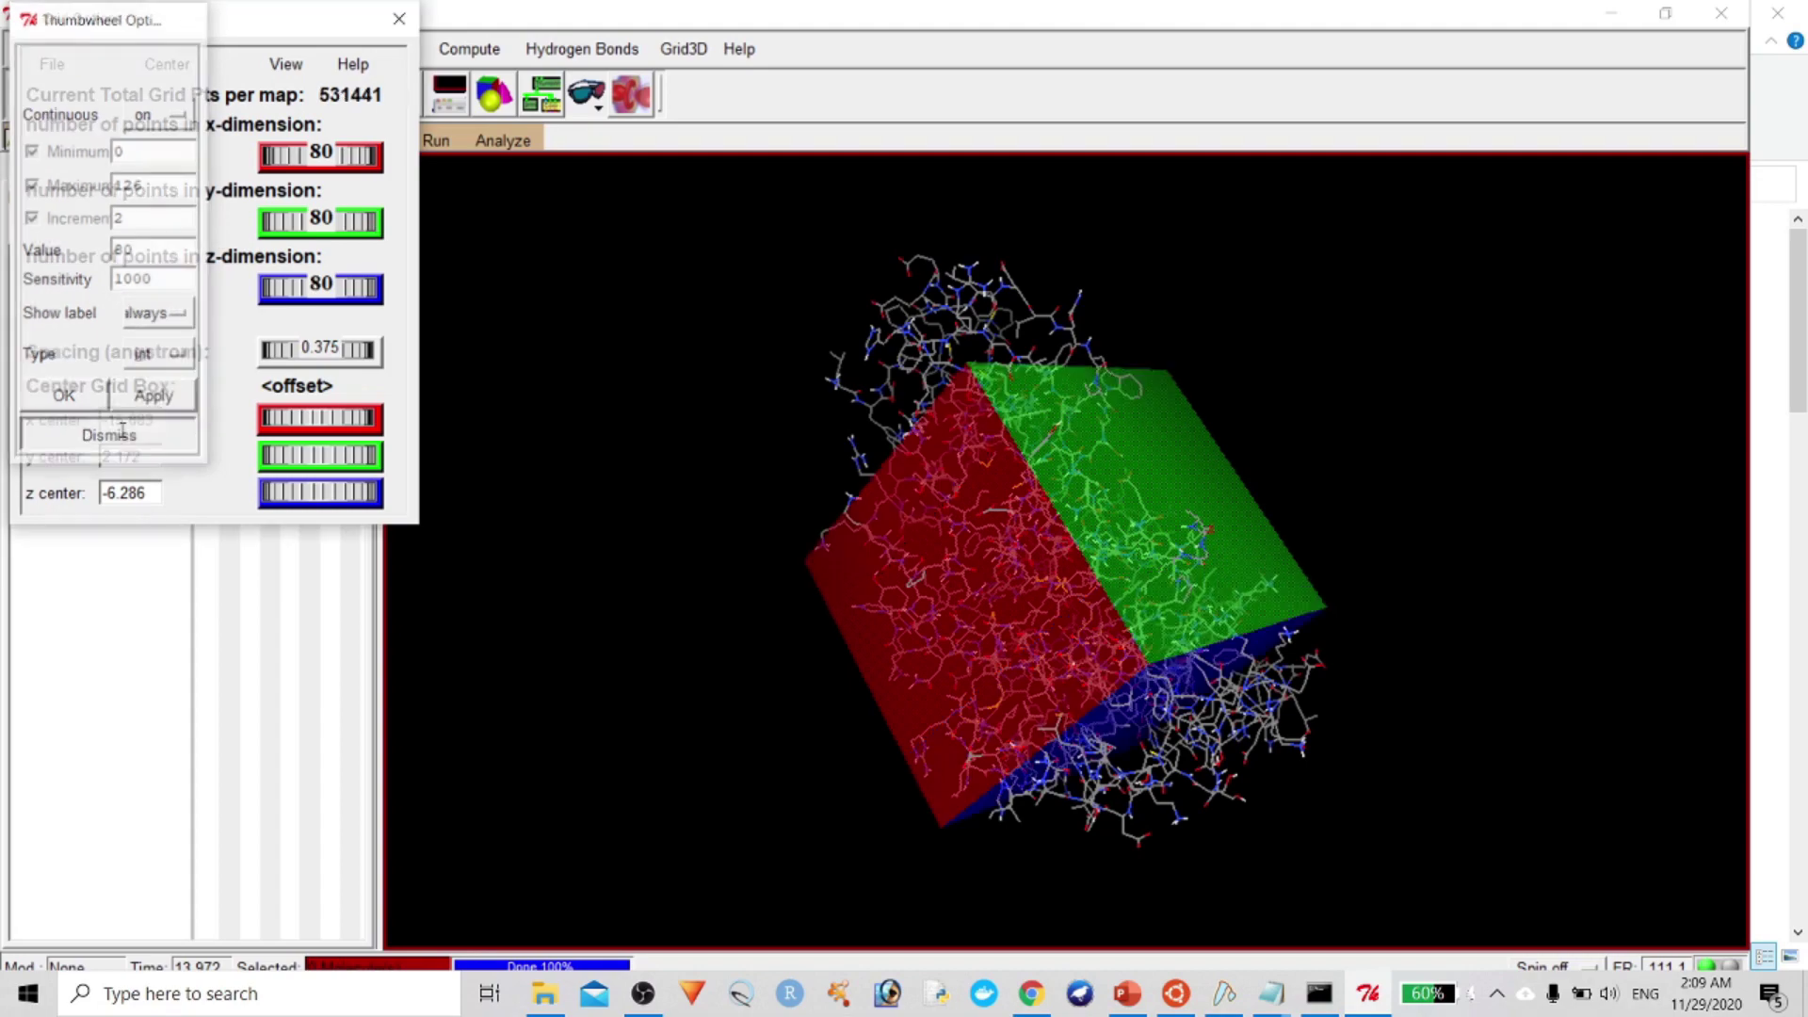
Rotate the view to inspect the enlarged 80×80×80 box, then bring conf in Notepad forward
left_click_drag(717, 432, 1353, 405)
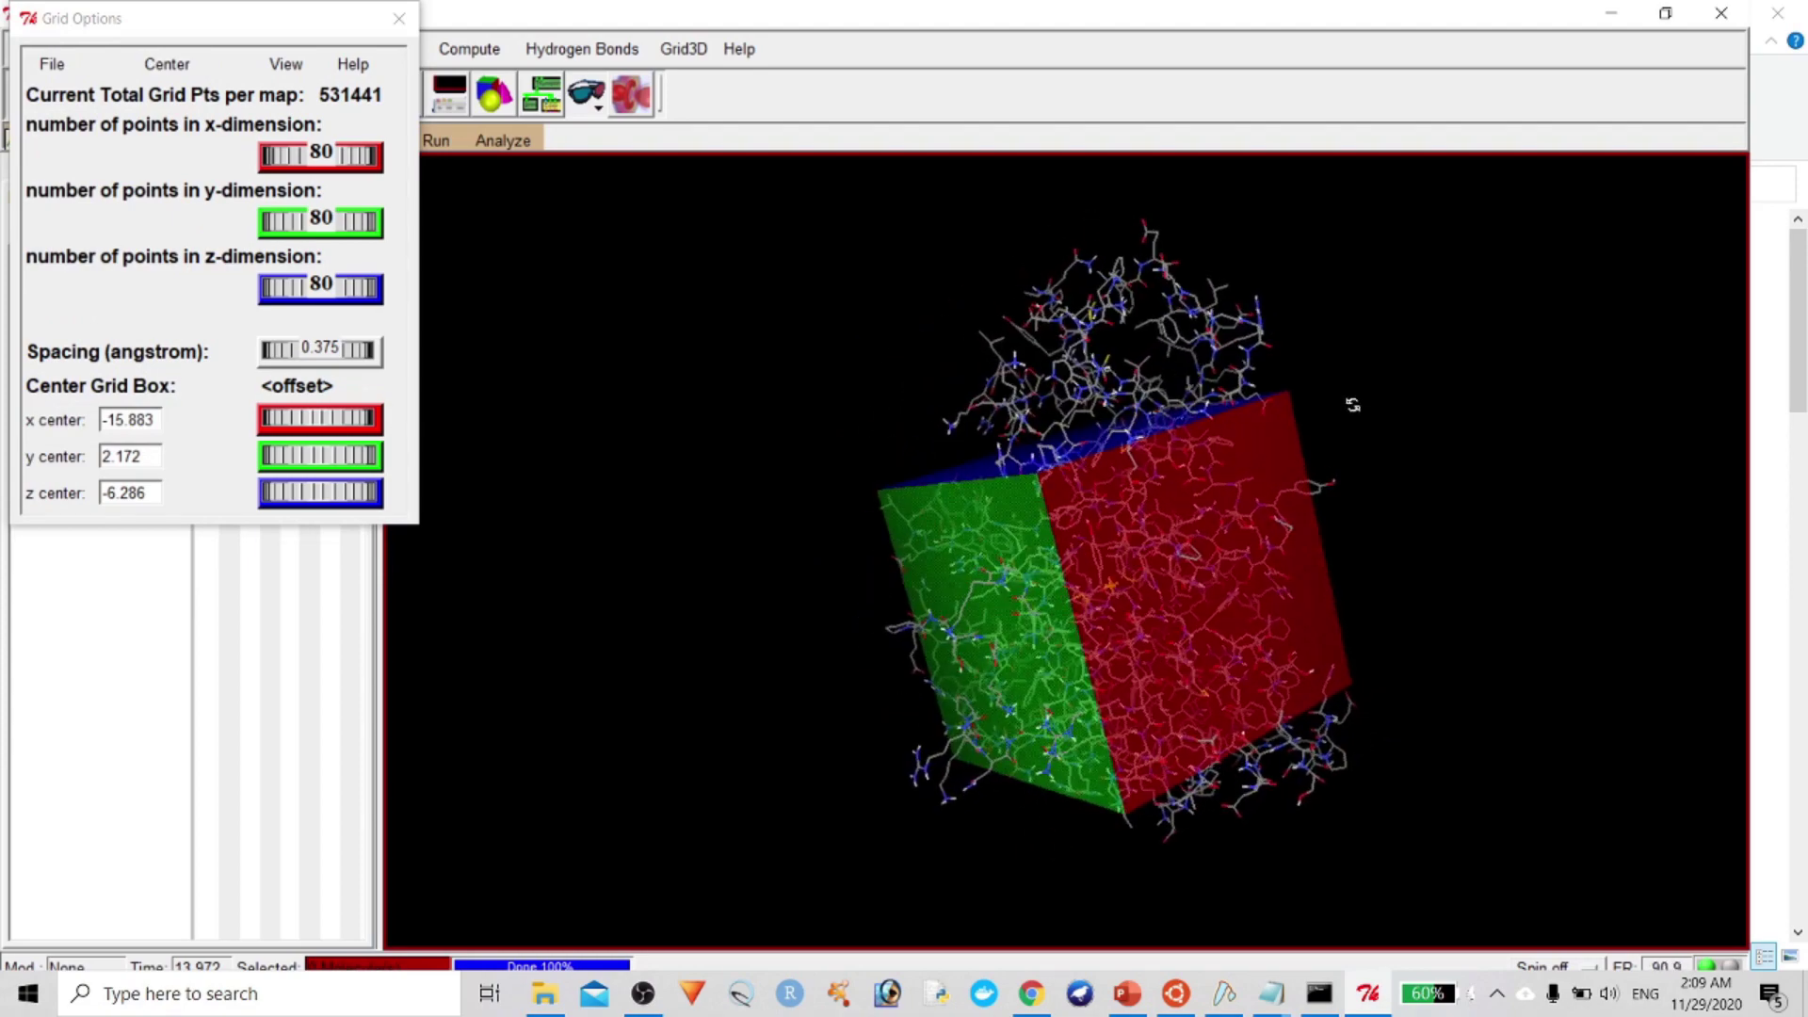
left_click_drag(1353, 405, 1257, 475)
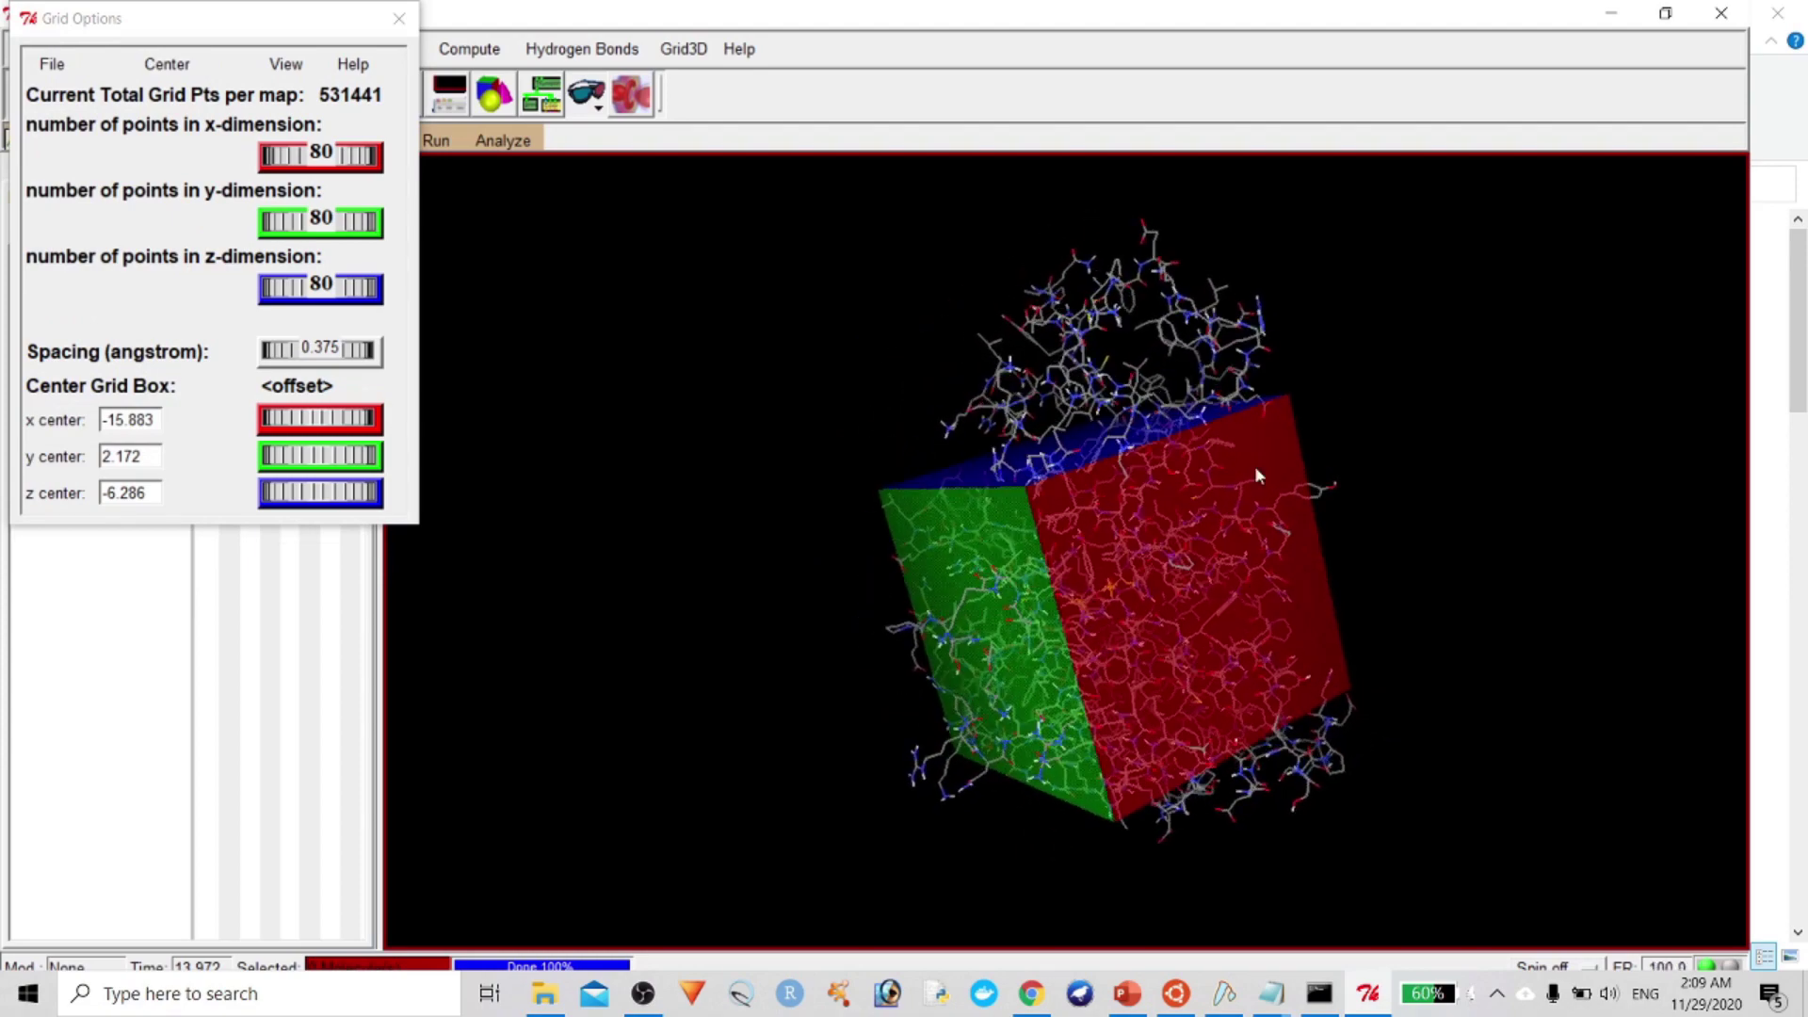
left_click_drag(986, 643, 1220, 576)
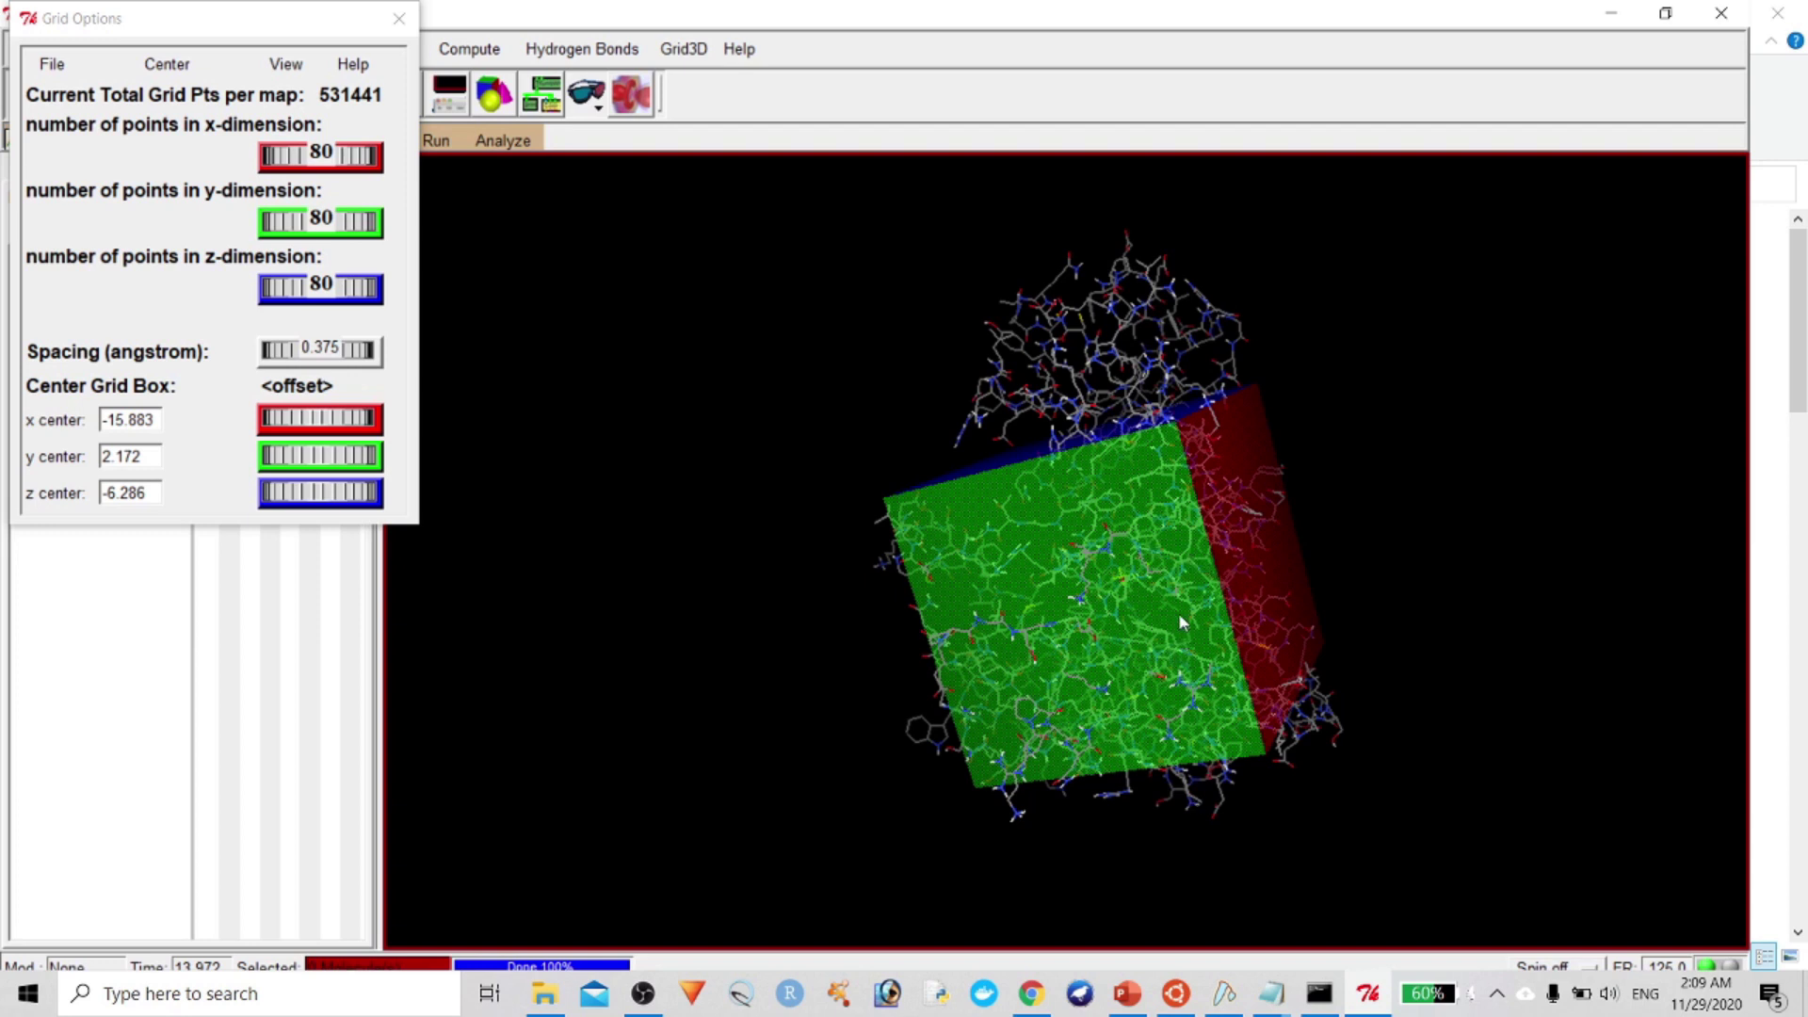
left_click(1270, 993)
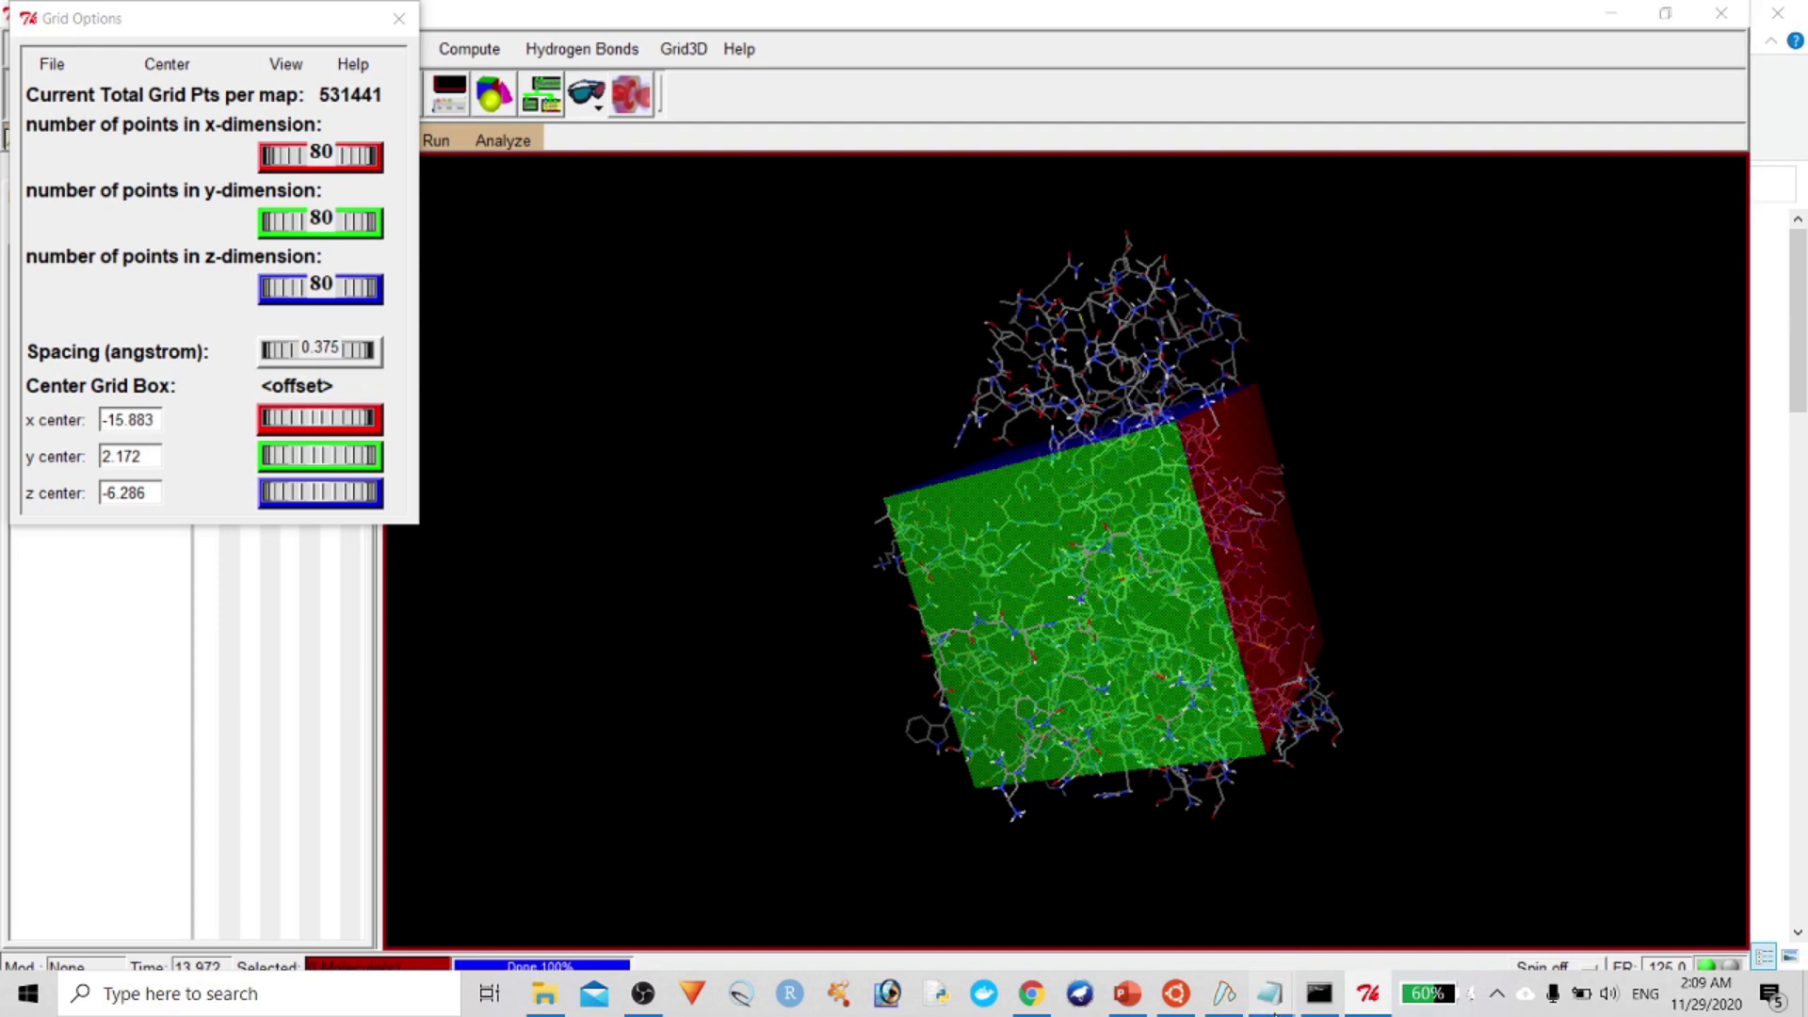
left_click(1368, 899)
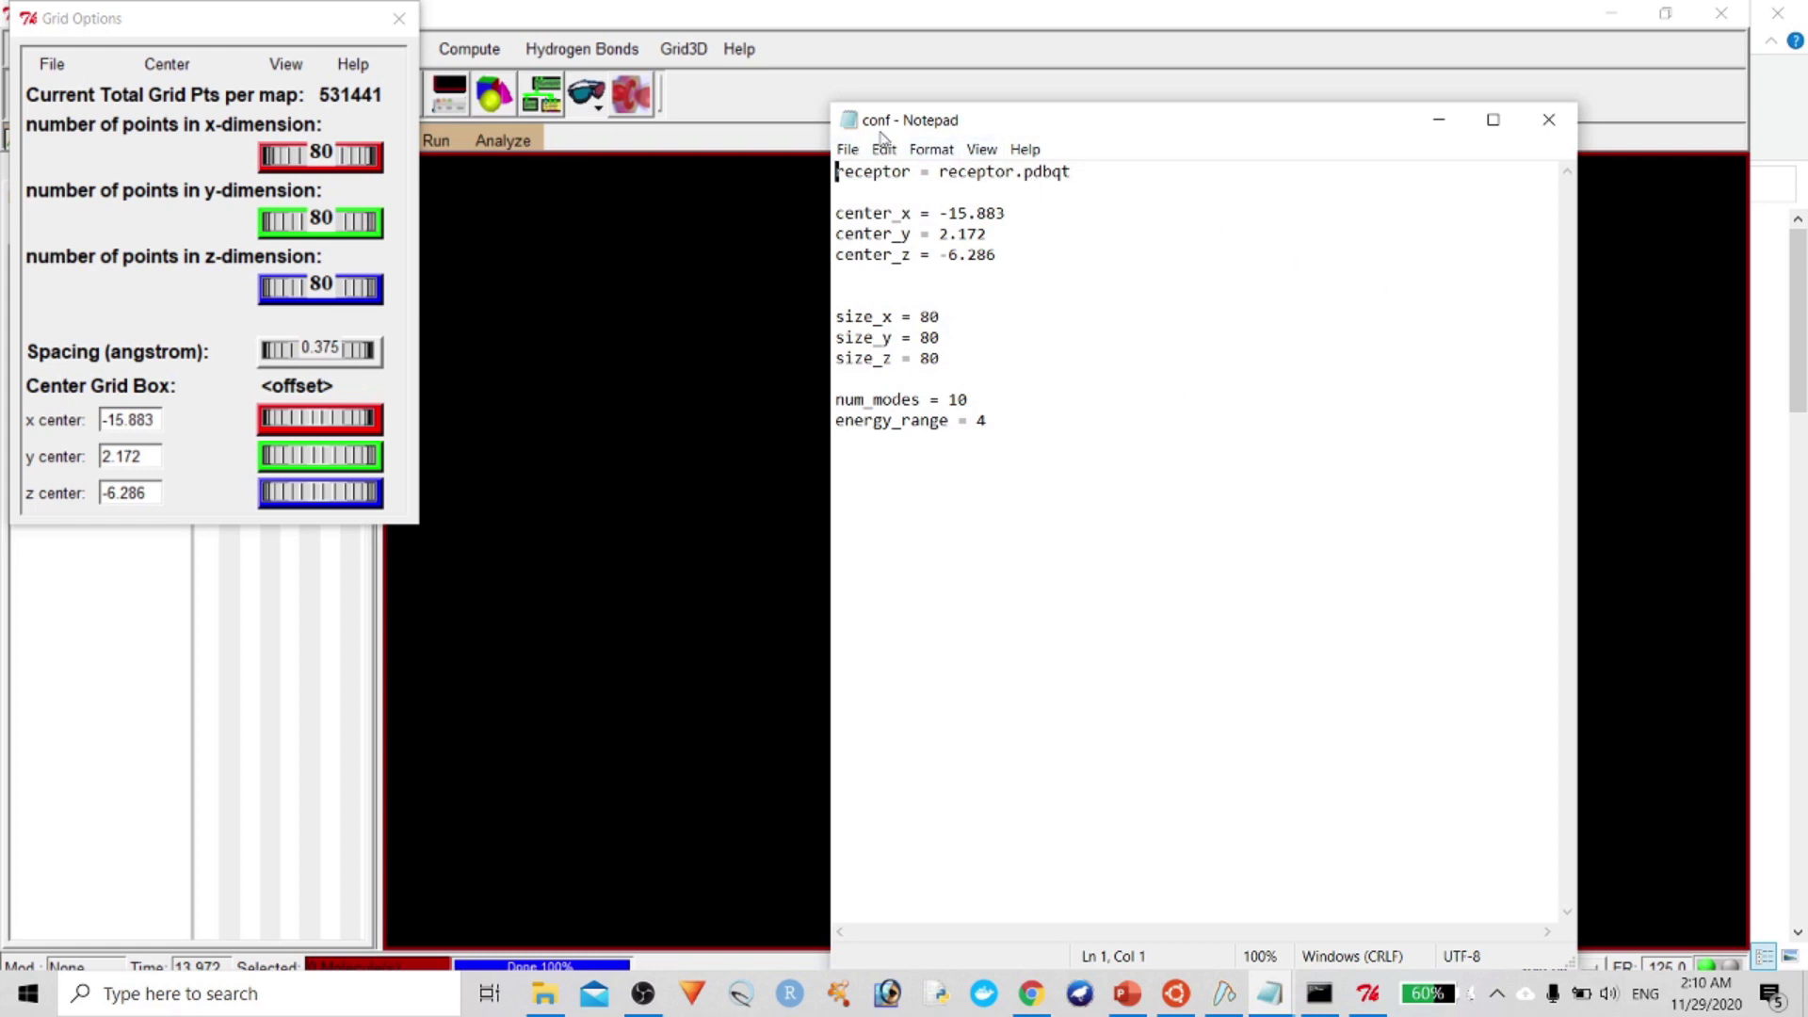
Close the conf settings file after checking the grid box, and bring the vina folder forward
left_click(1548, 120)
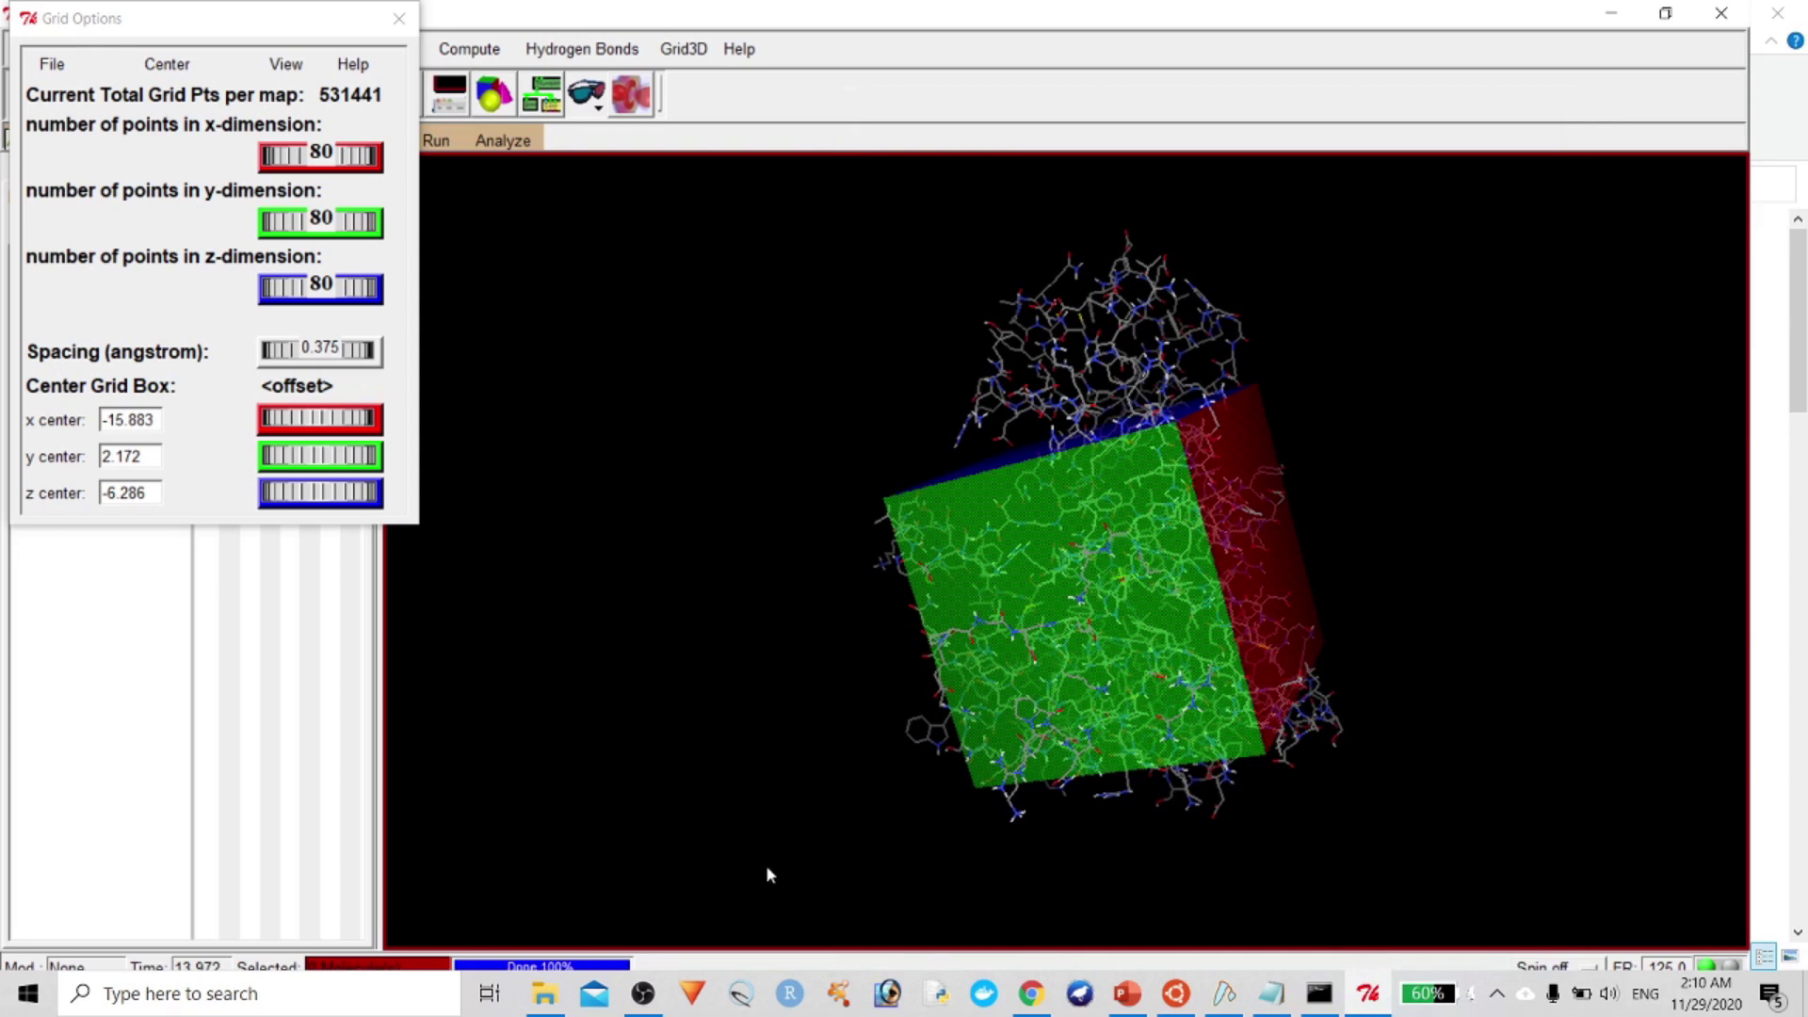
left_click(549, 989)
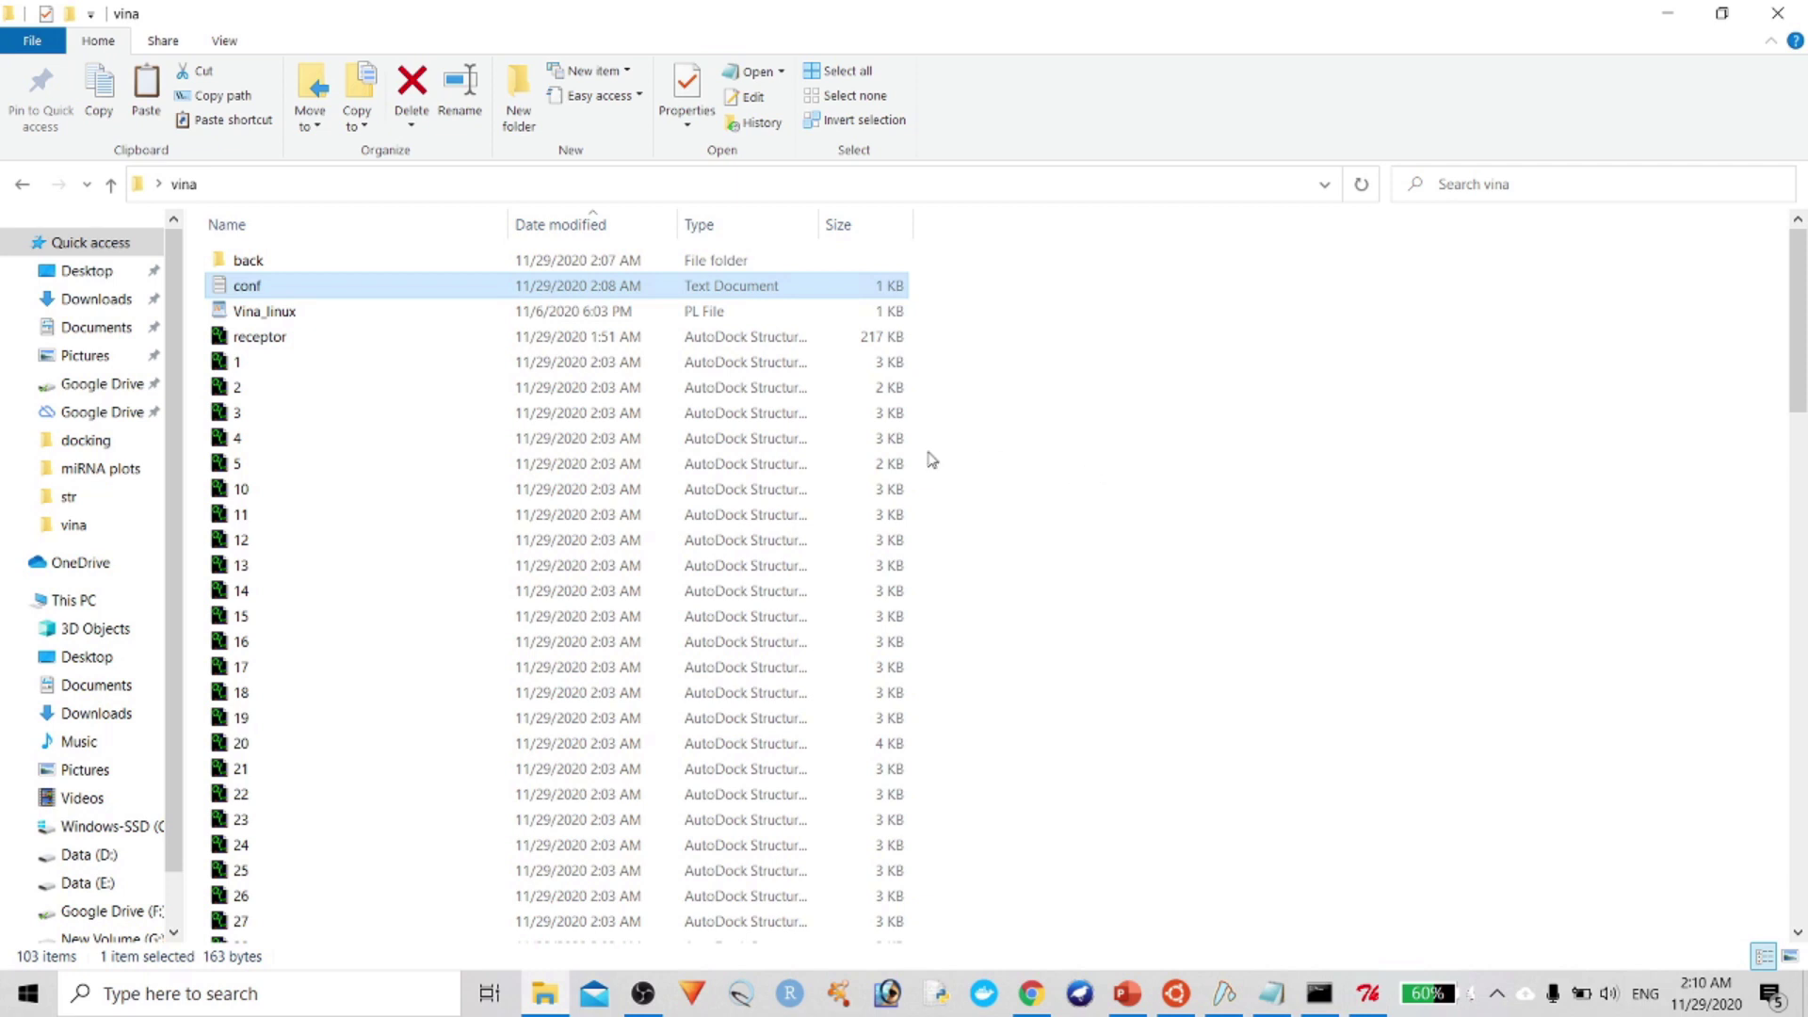
left_click(338, 345)
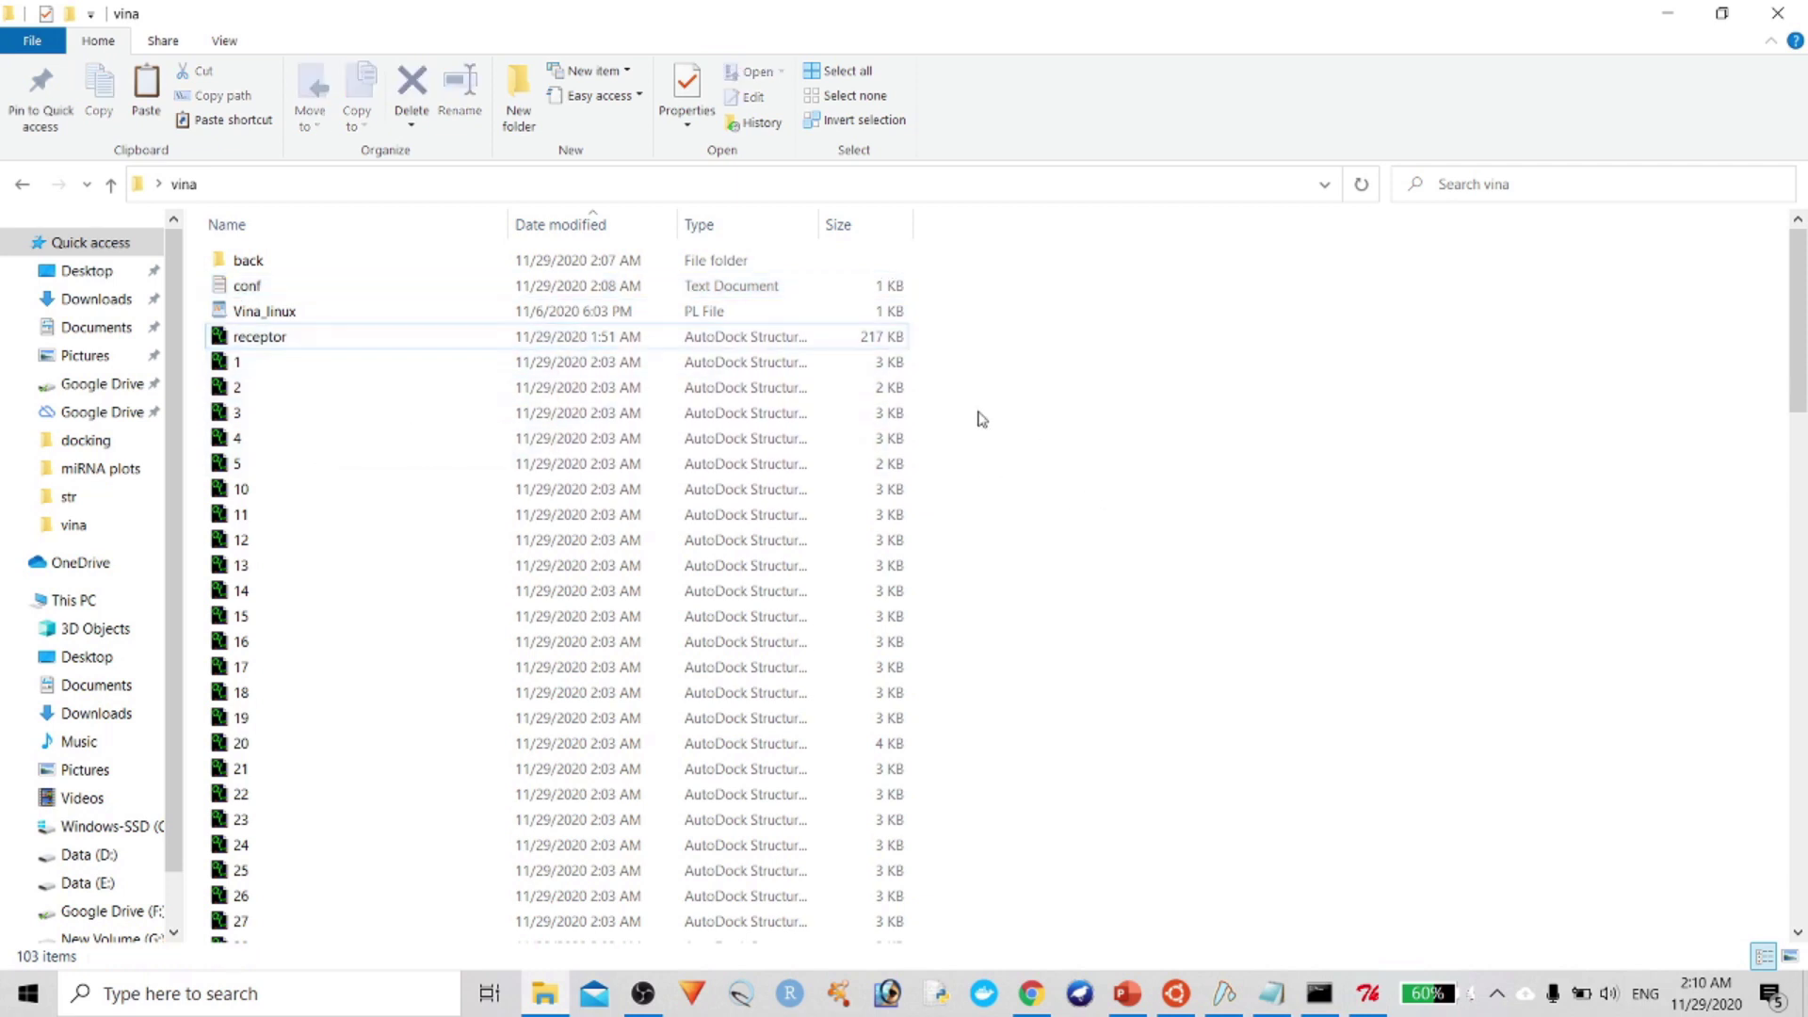
double_click(516, 320)
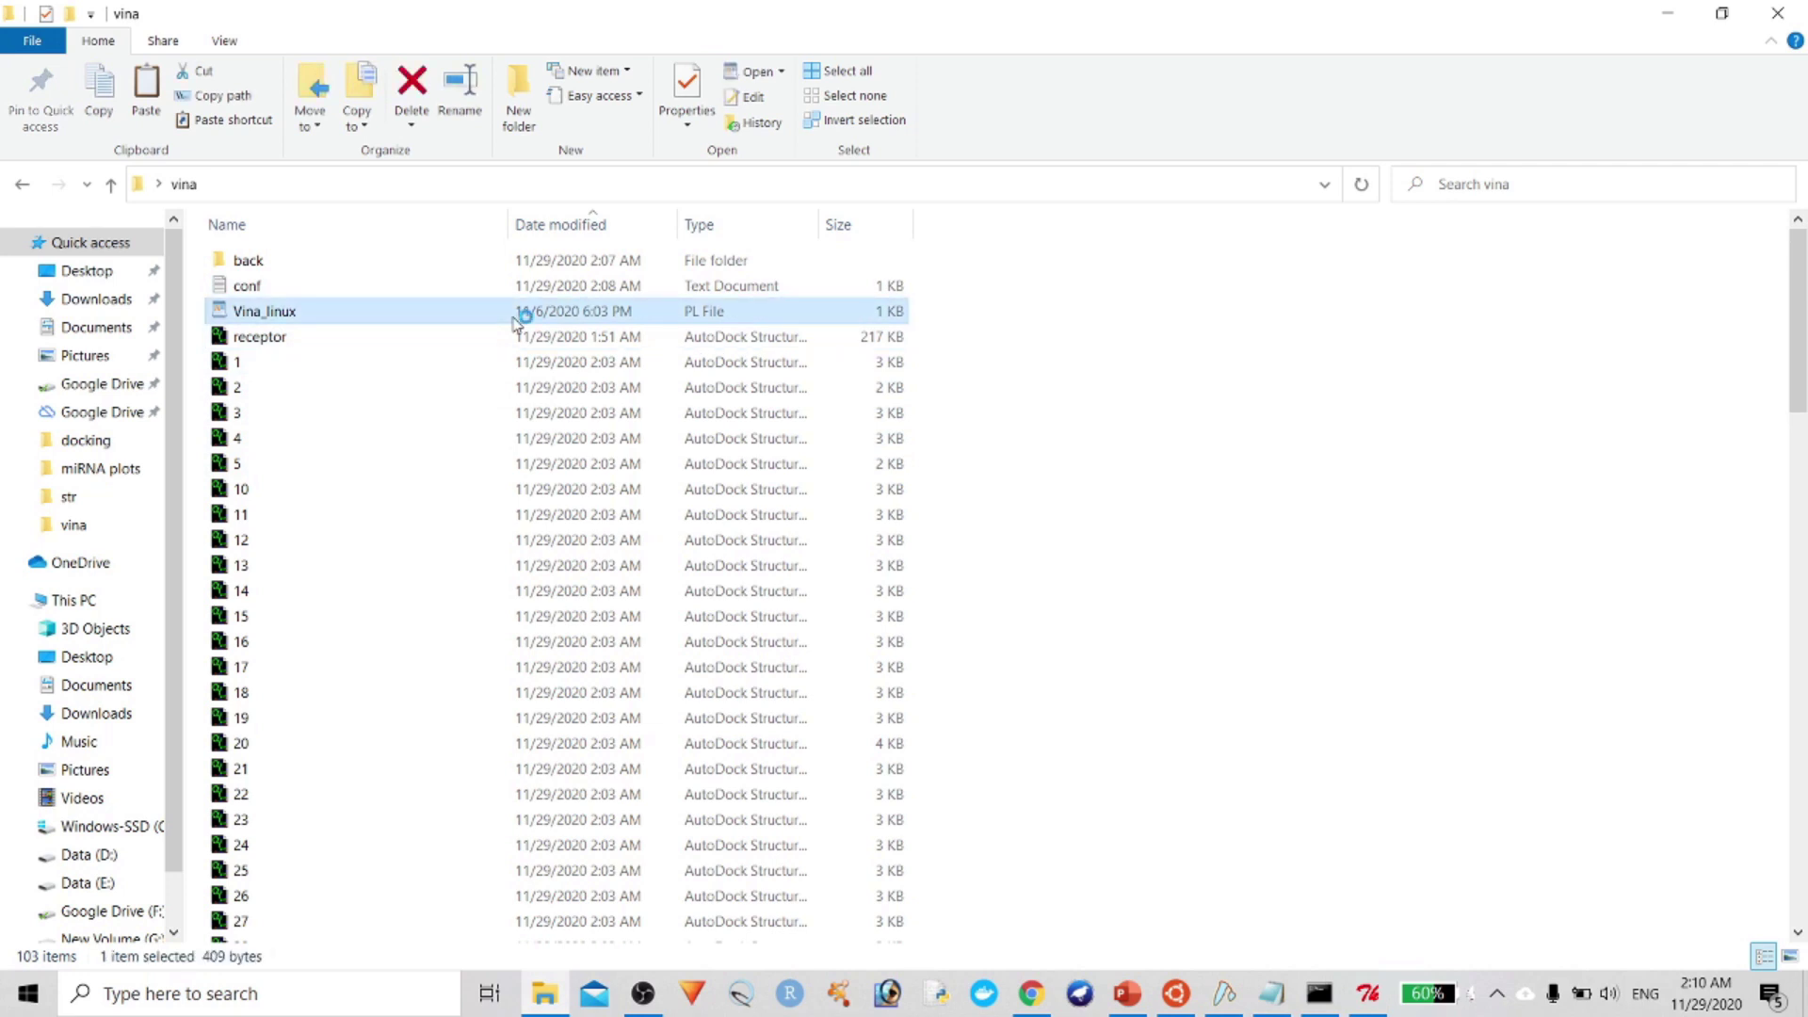
left_click(1778, 13)
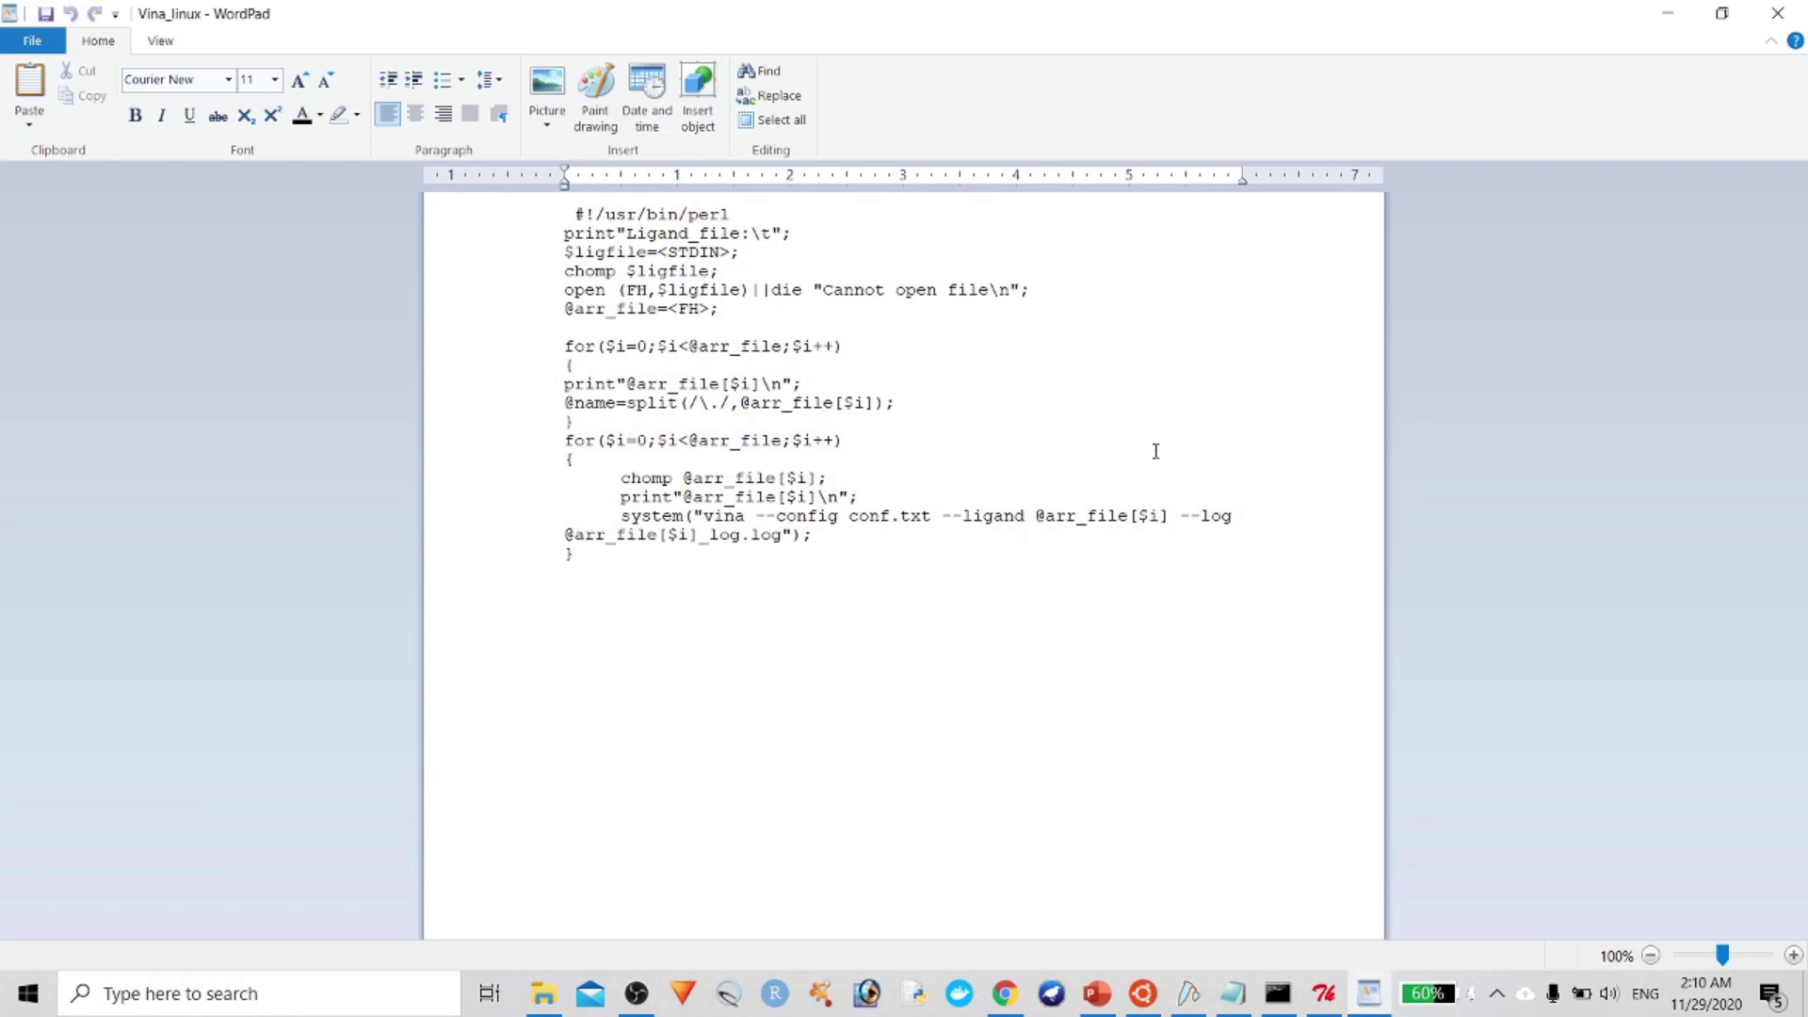
left_click(1780, 12)
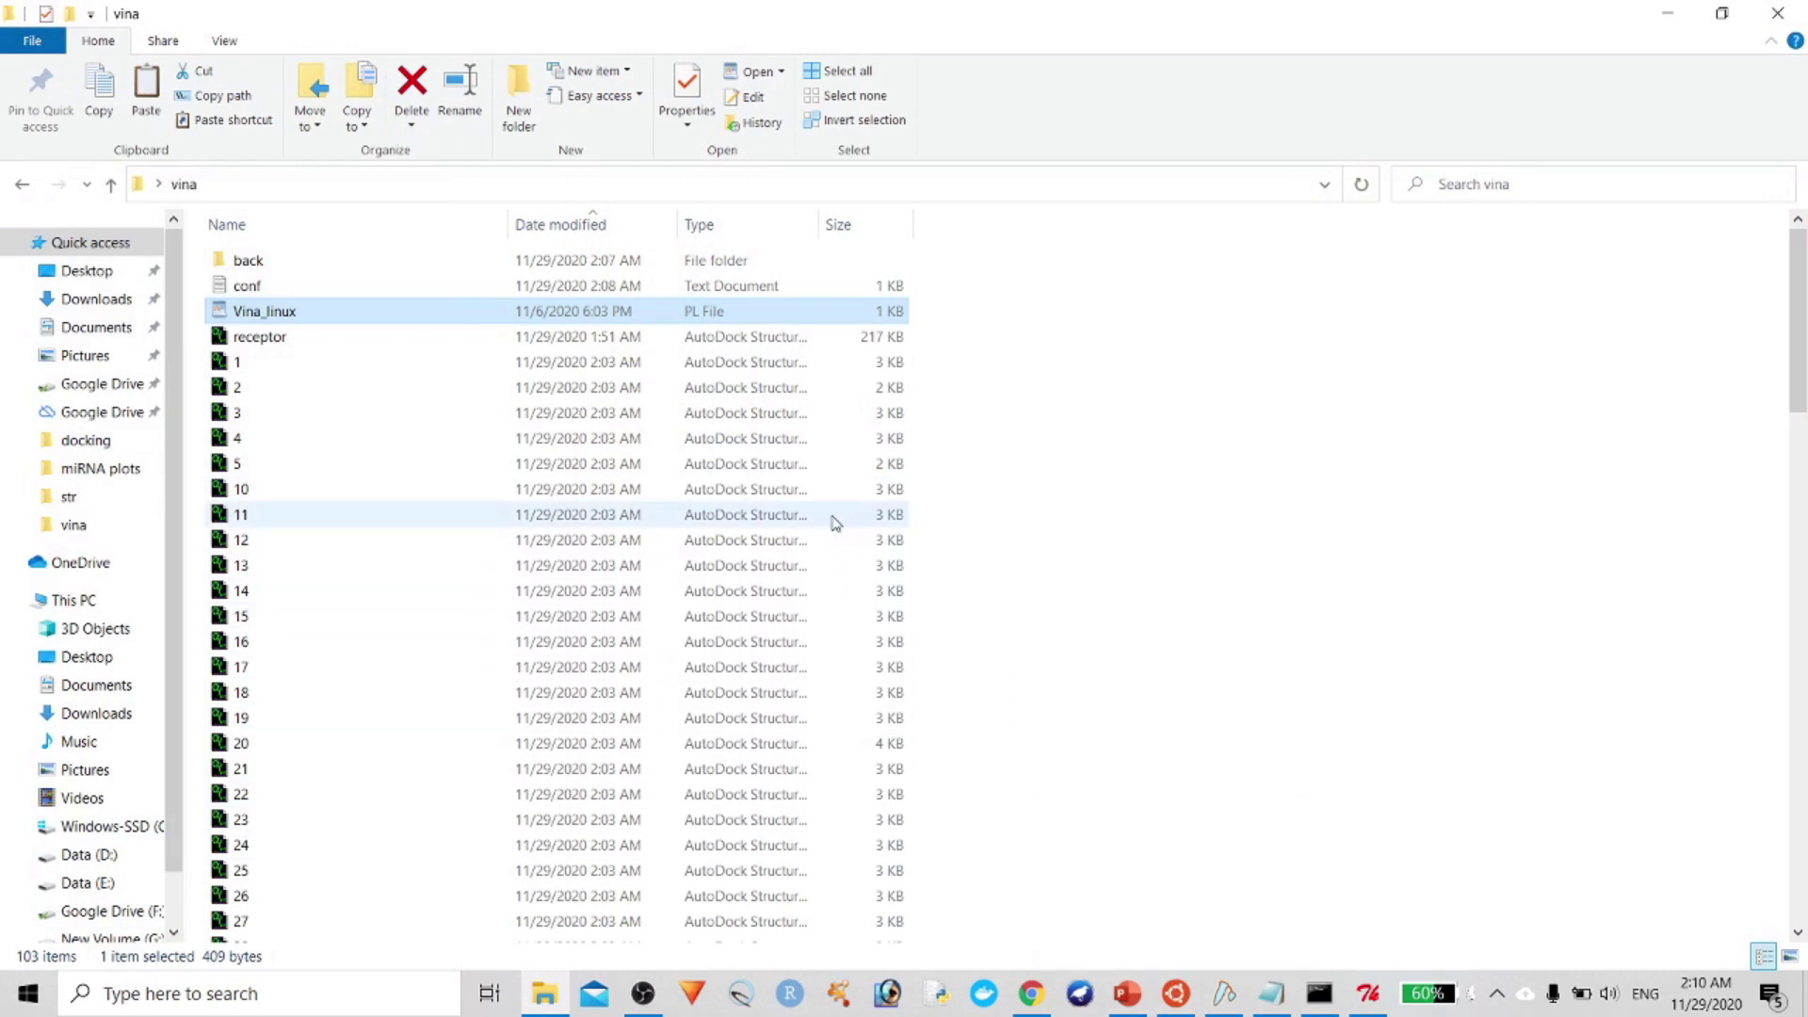
left_click(433, 288)
double_click(433, 287)
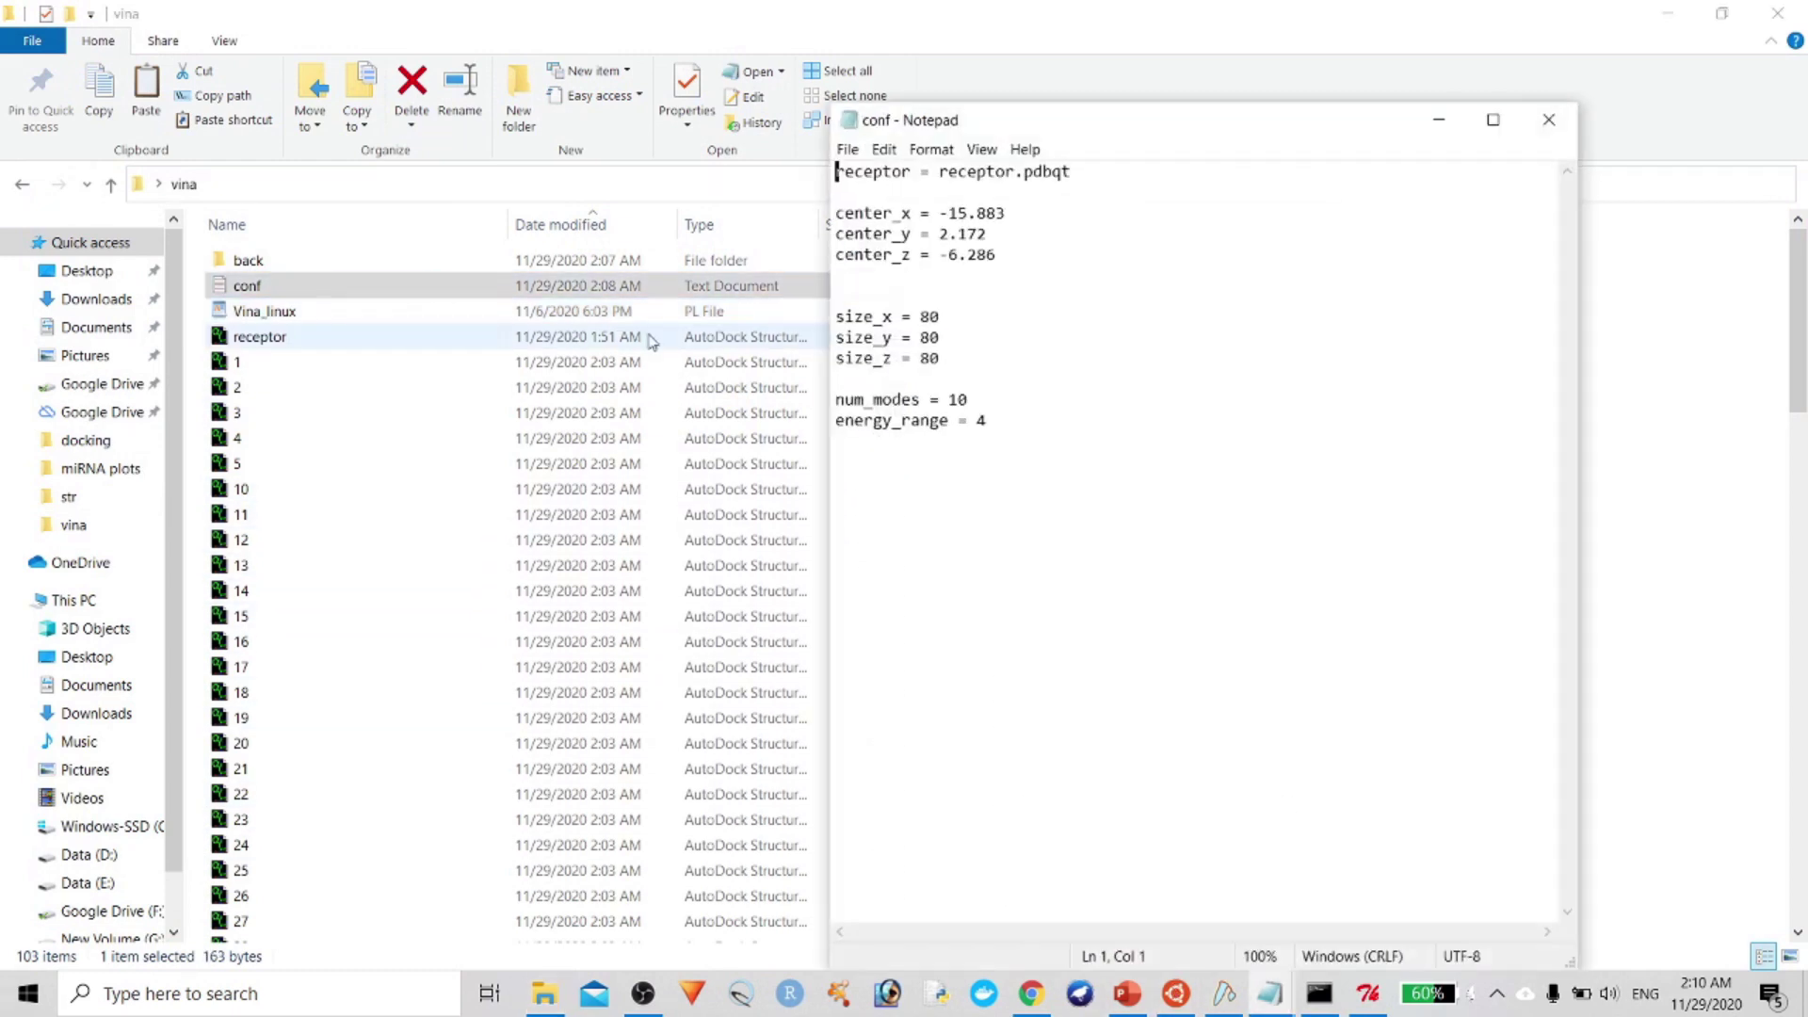
left_click(1550, 120)
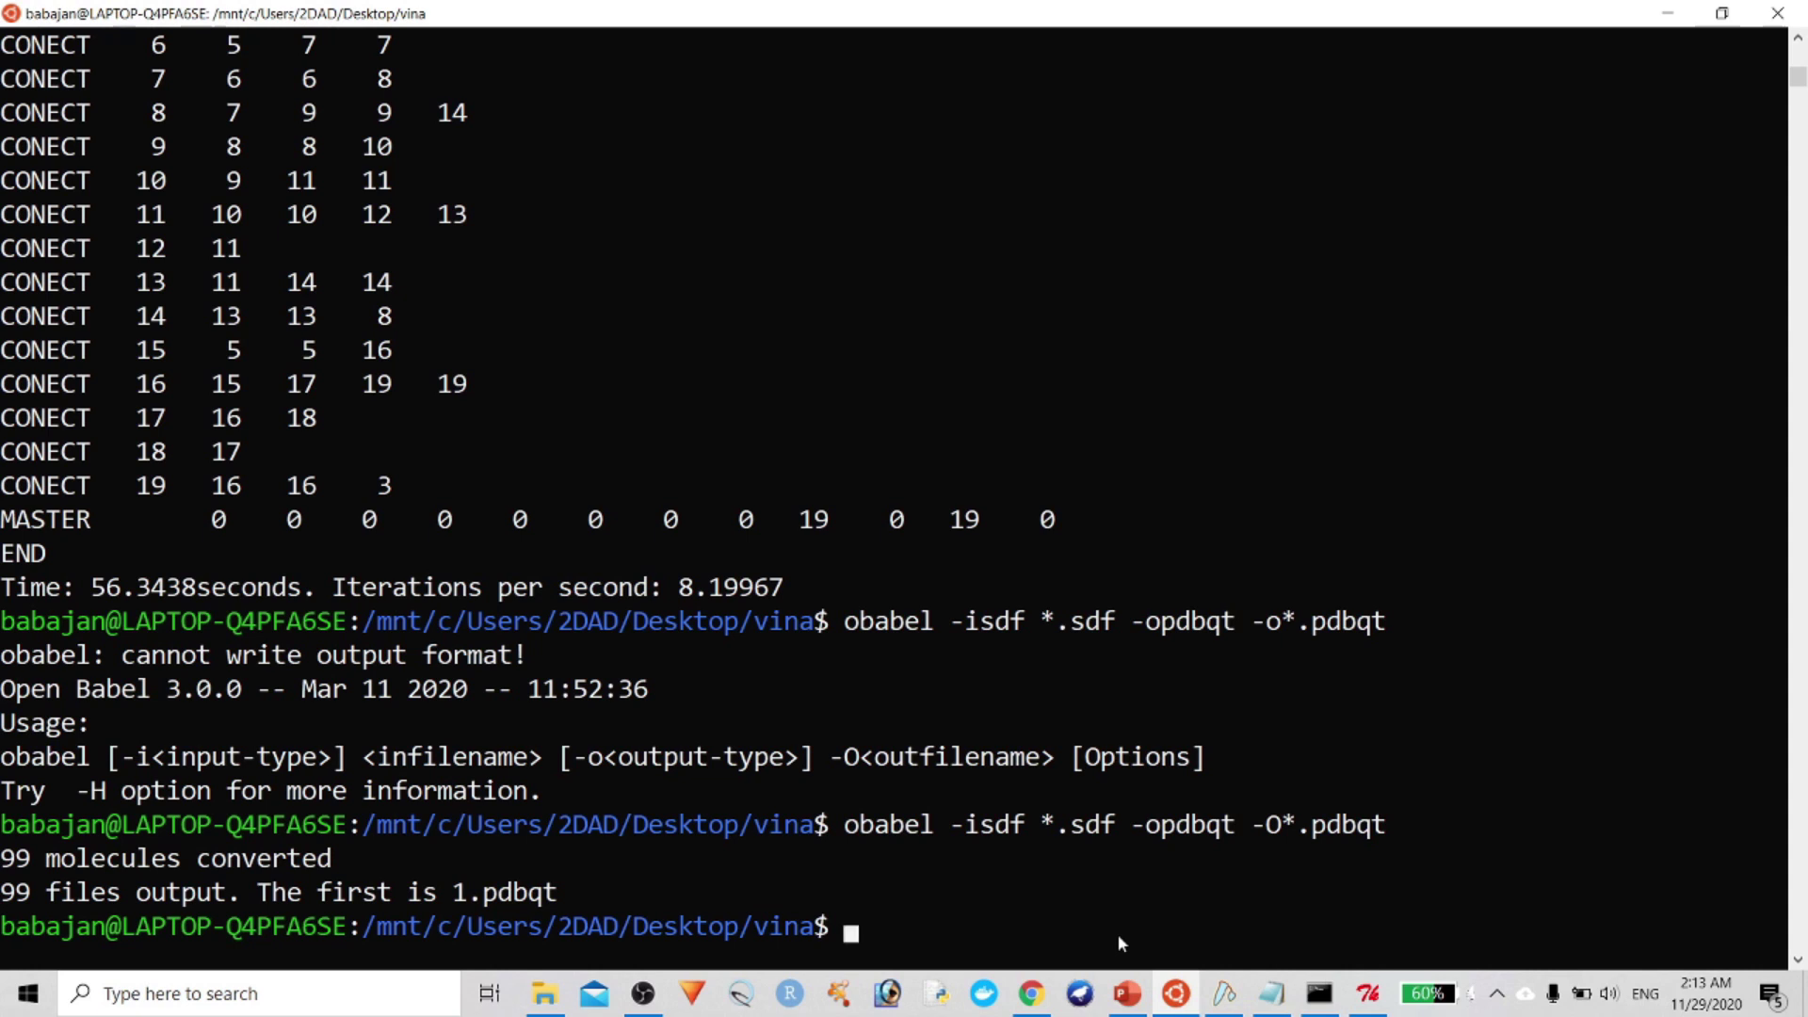
Write the vina folder's file listing into ligand.txt with ls >ligand.txt
type("ls >ligand.txt")
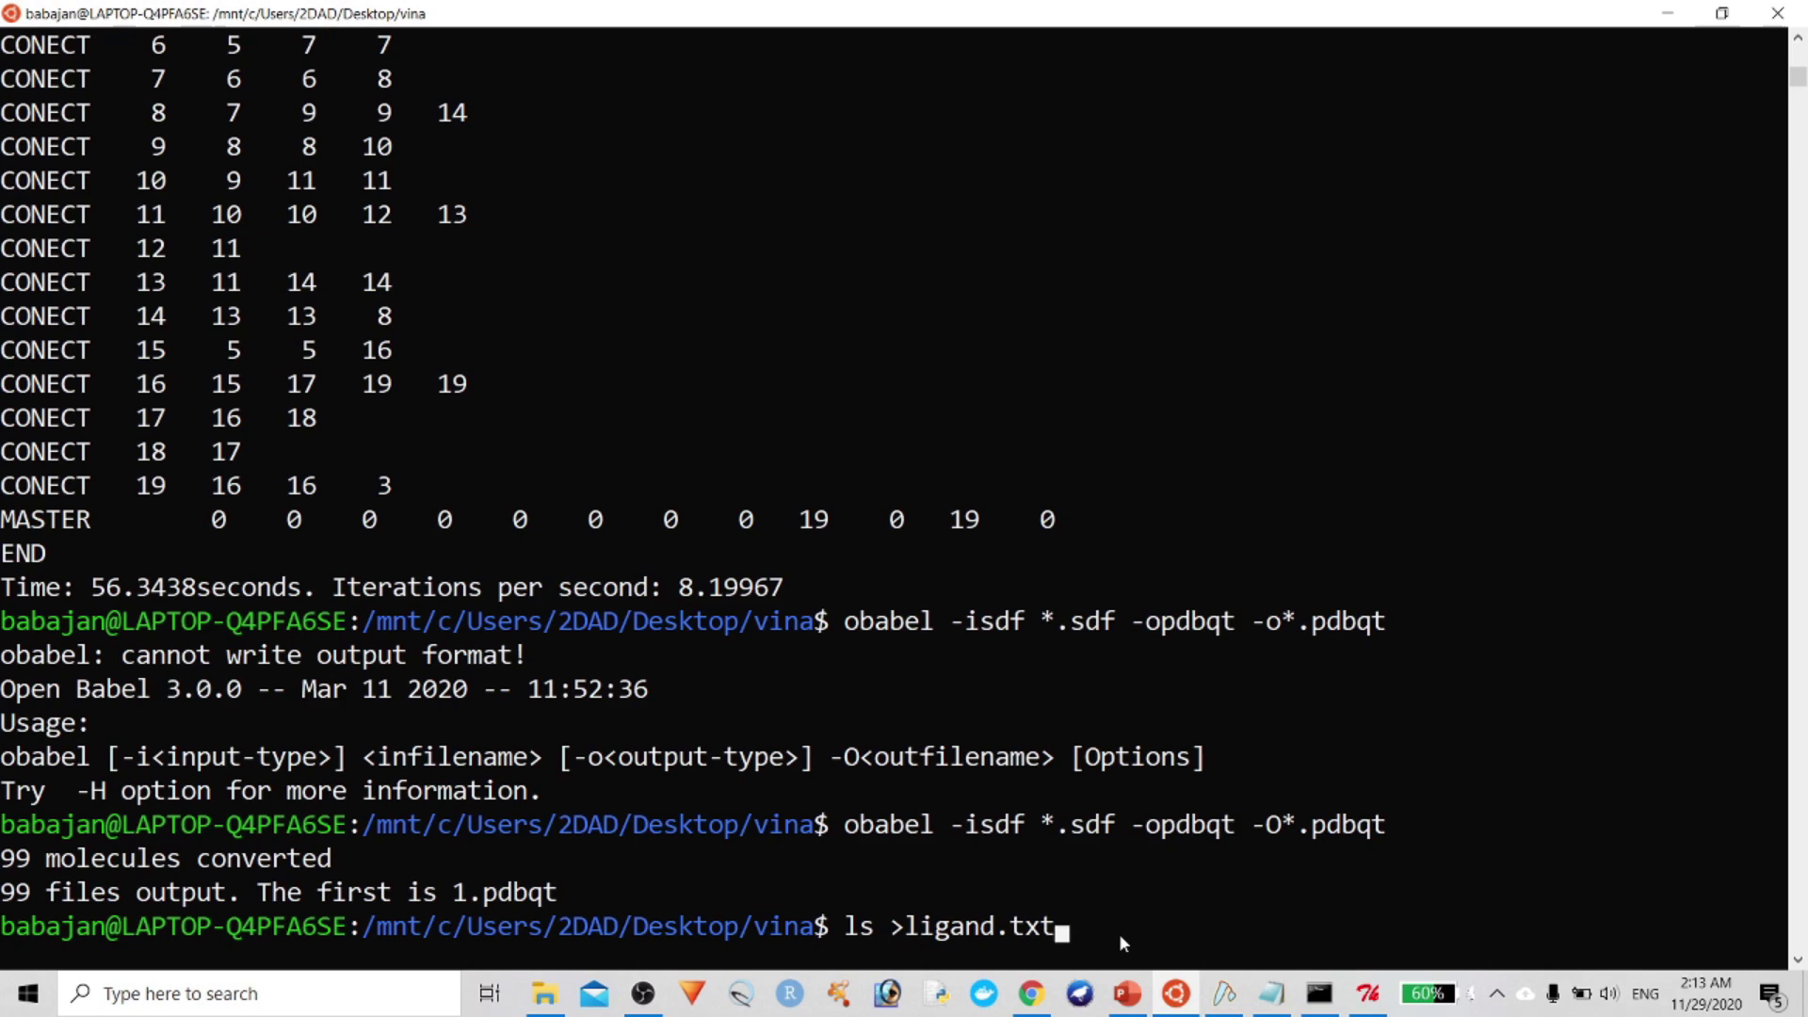
key("Return")
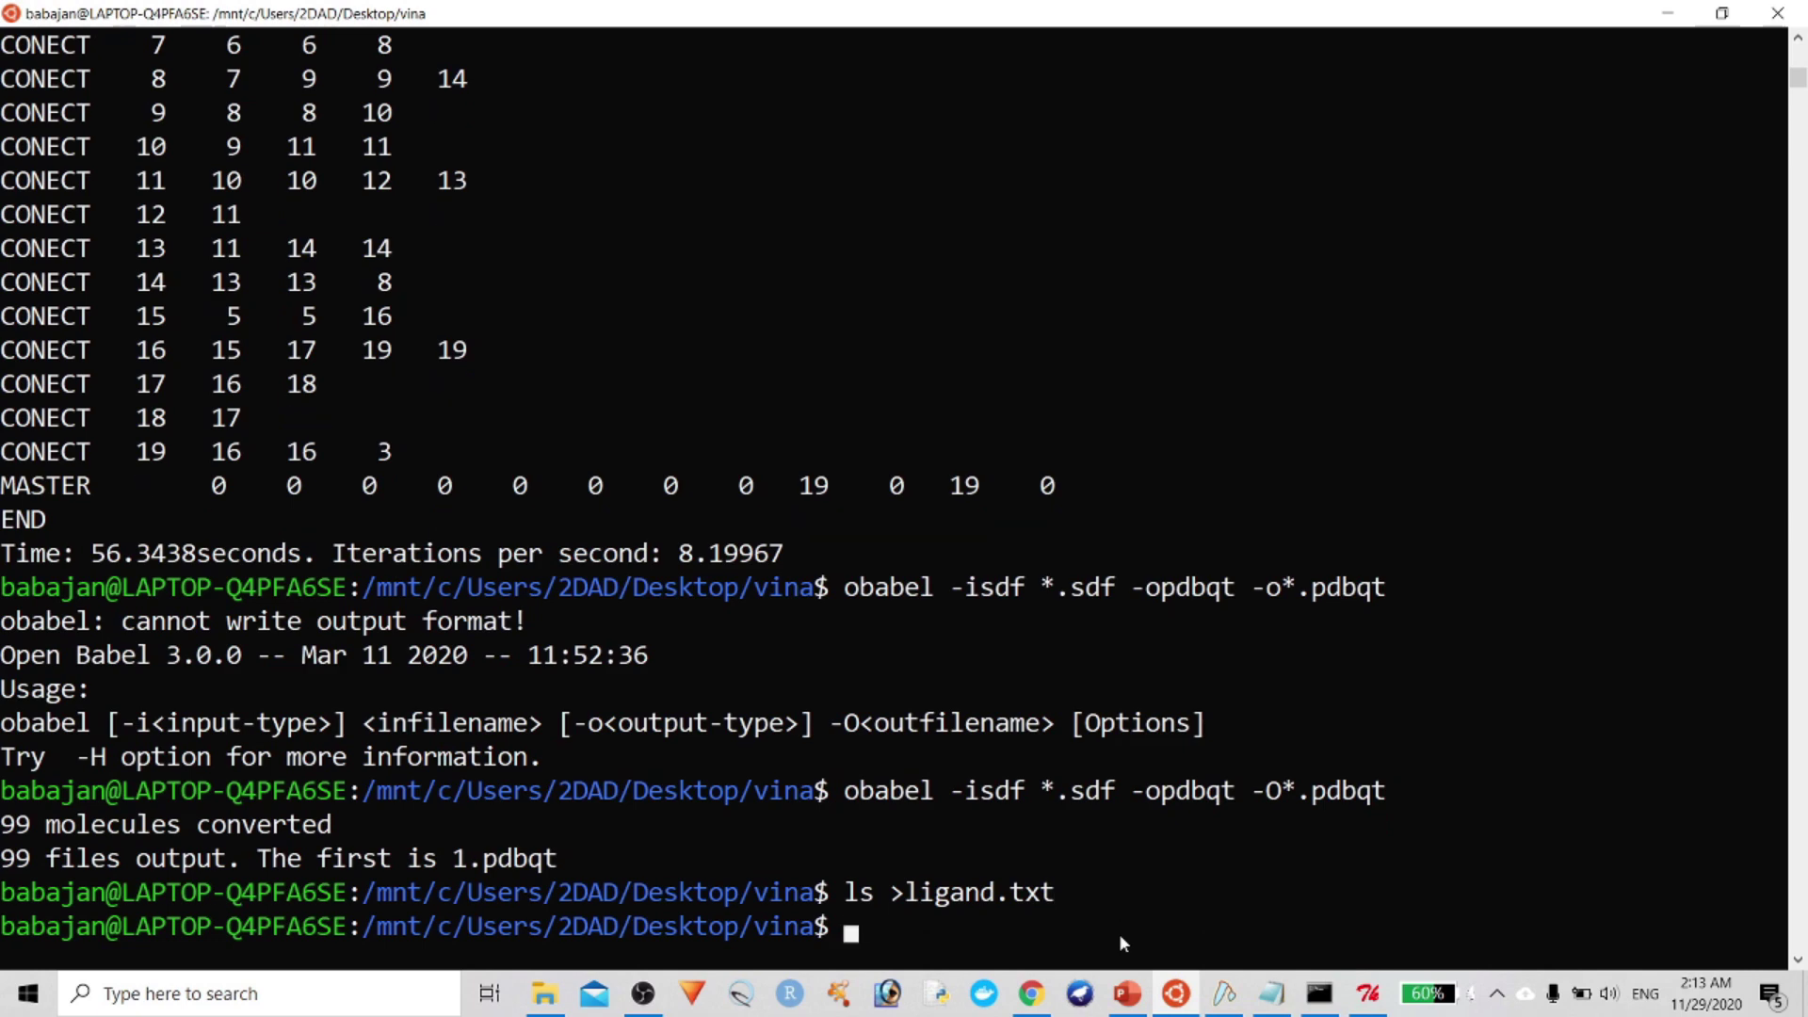
left_click(546, 996)
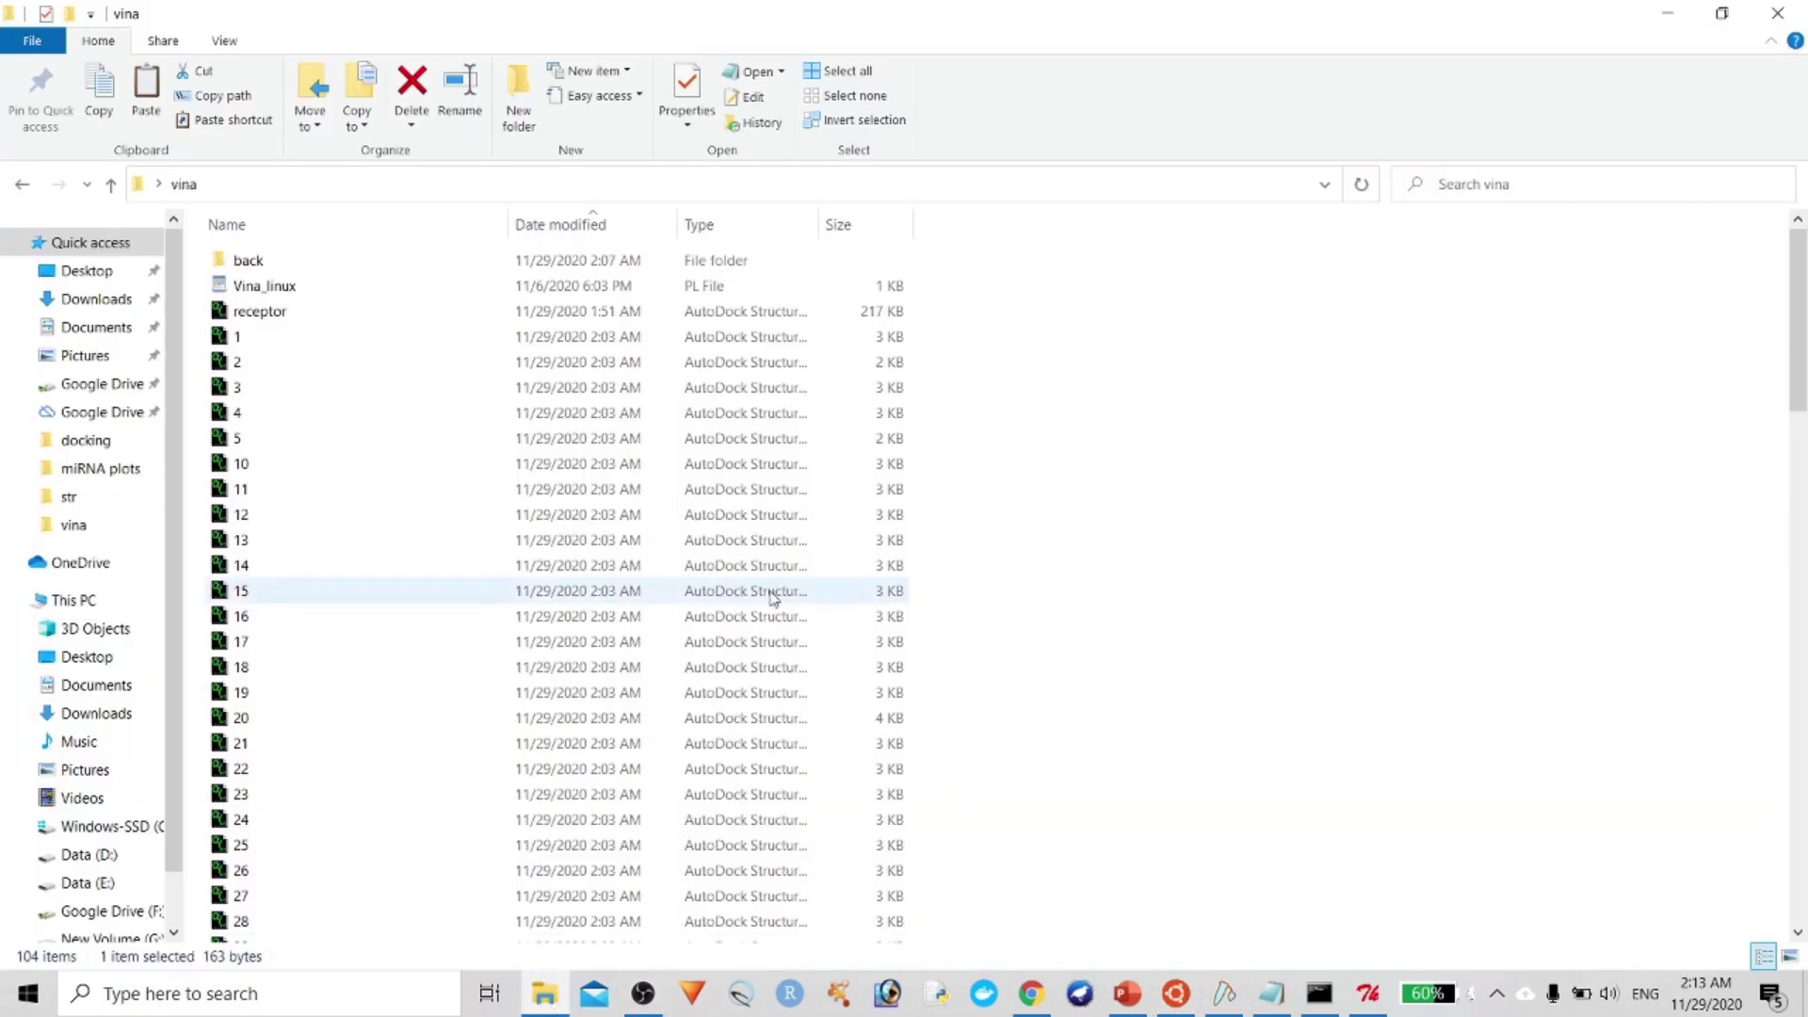
Open ligand.txt from the vina folder in a maximized Notepad window
scroll(1114, 556, "down", 14)
scroll(1121, 606, "down", 10)
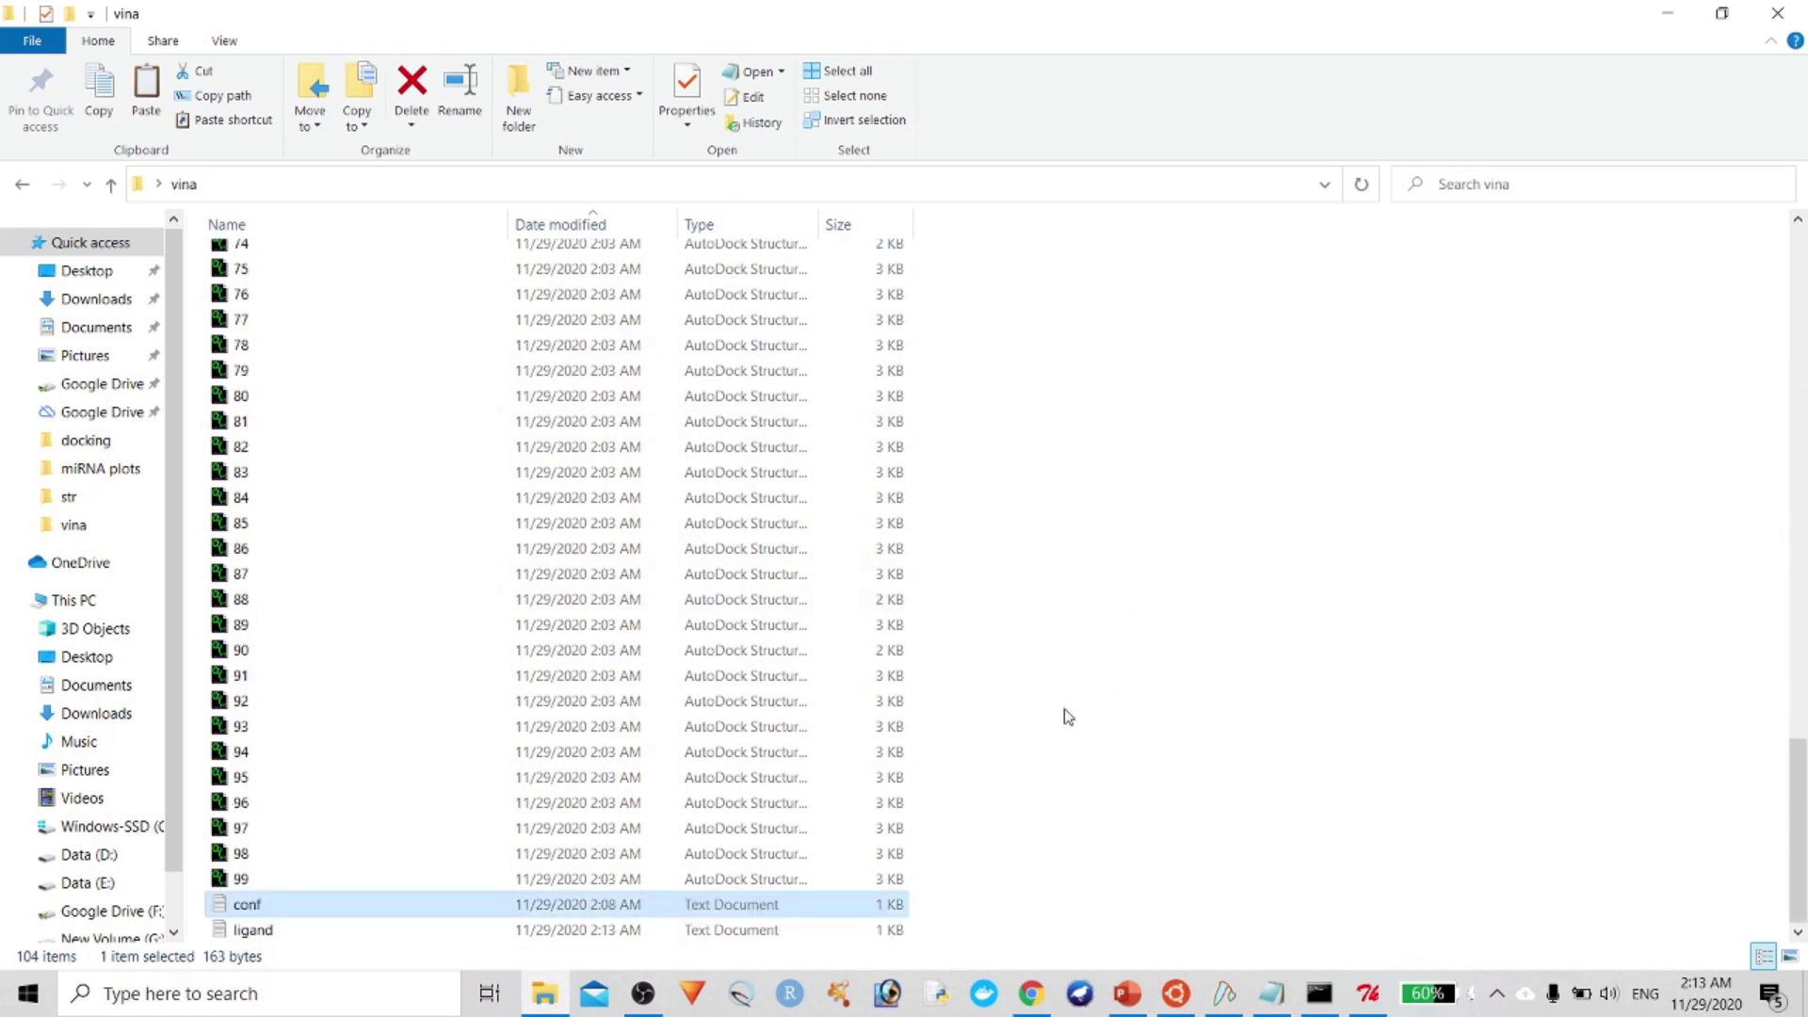
left_click(734, 932)
double_click(733, 935)
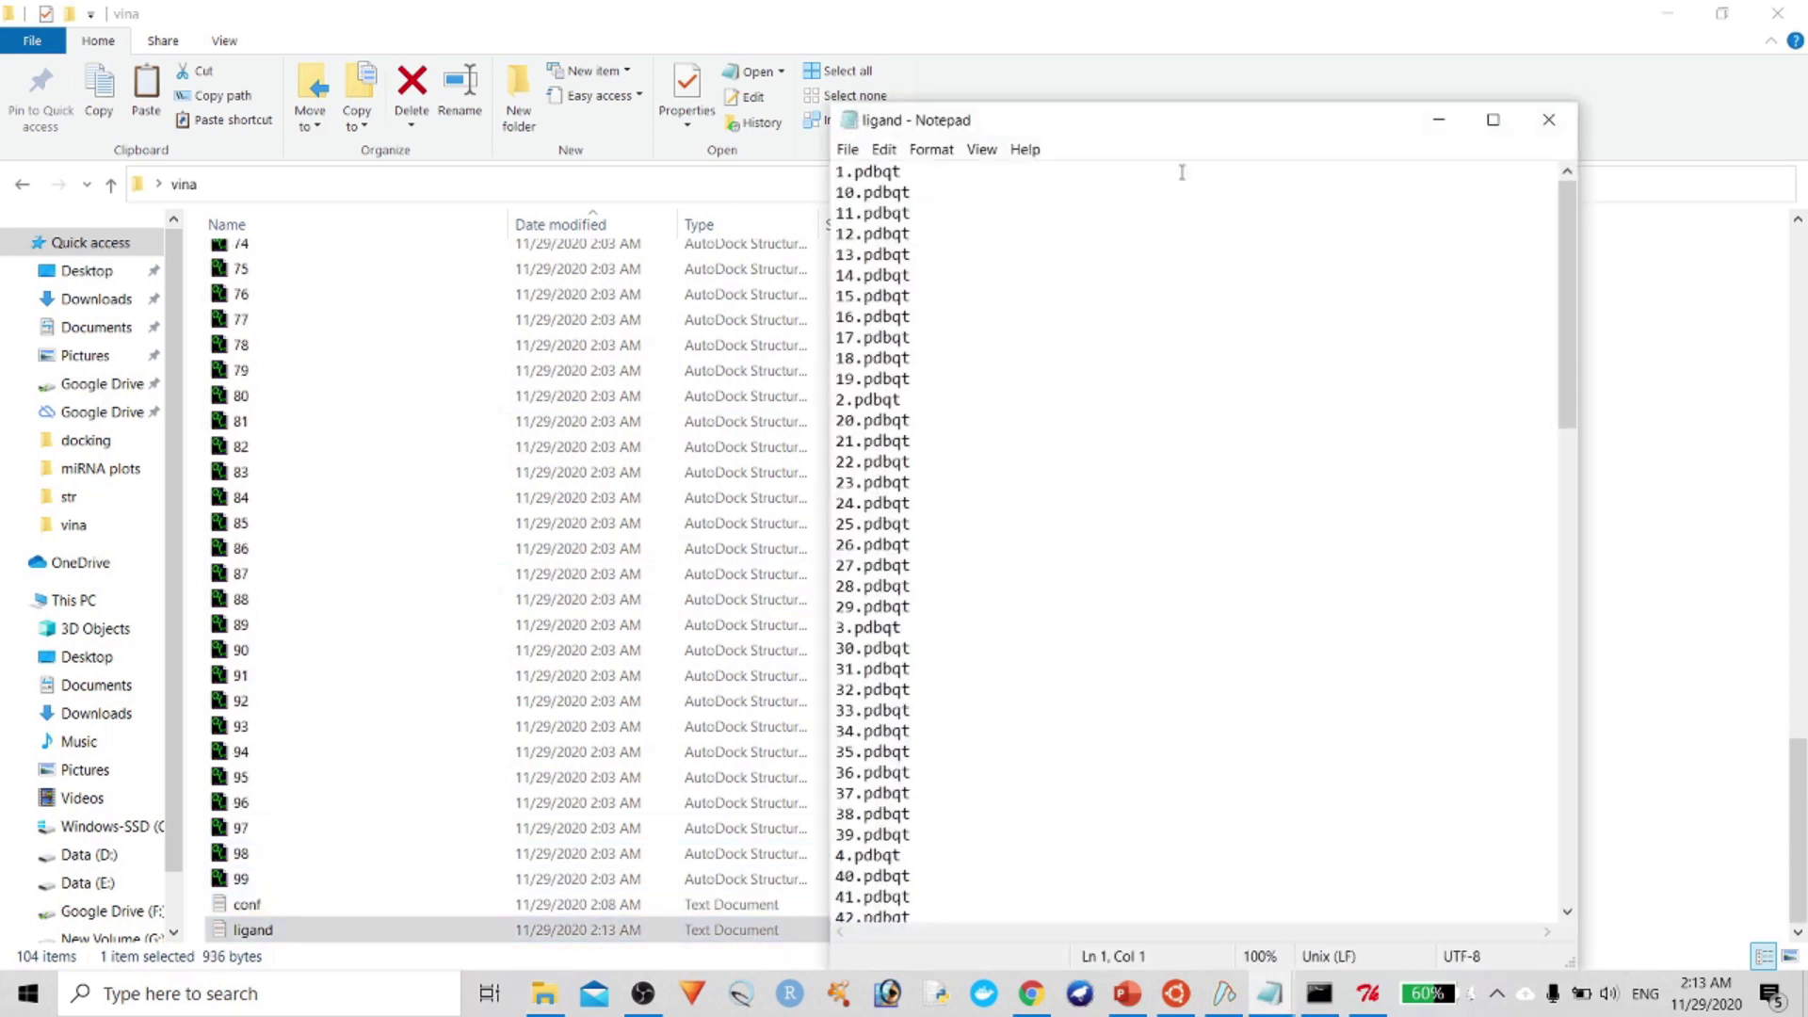
double_click(1150, 138)
Delete the non-ligand entries so ligand.txt lists only the 99 .pdbqt files, and save
scroll(767, 489, "down", 20)
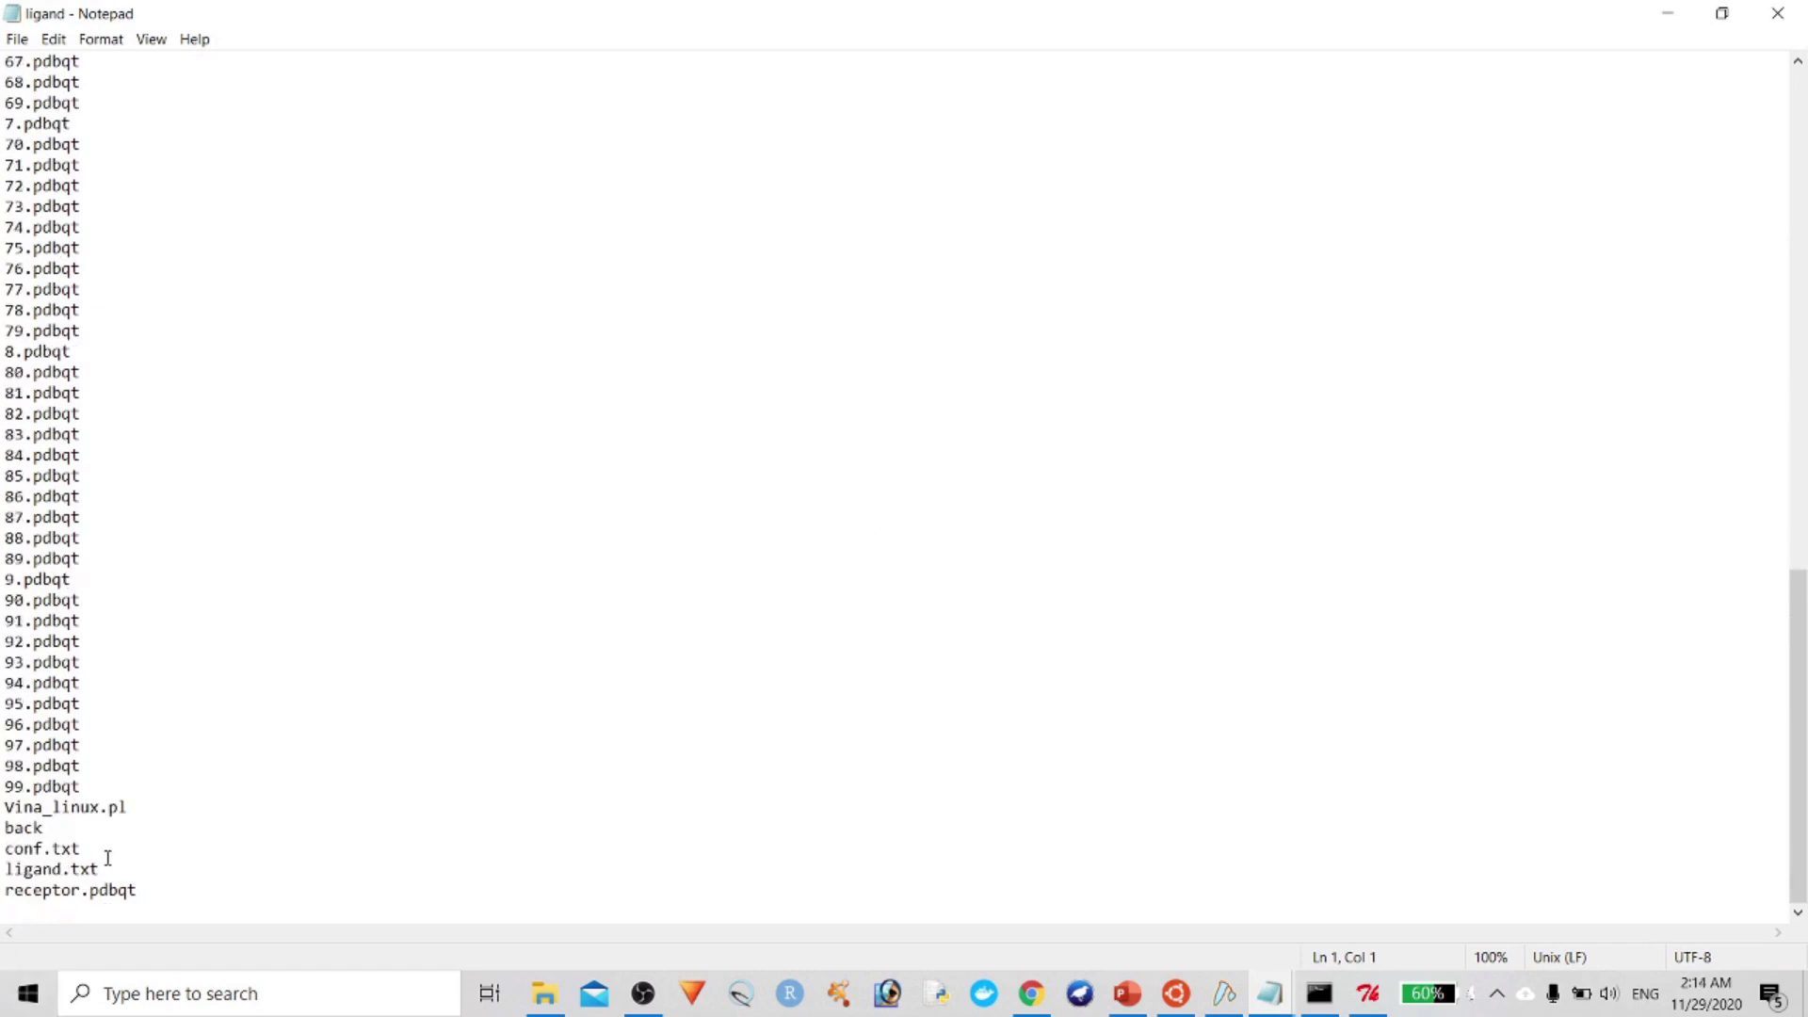
left_click_drag(150, 902, 4, 815)
key("BackSpace")
key("BackSpace")
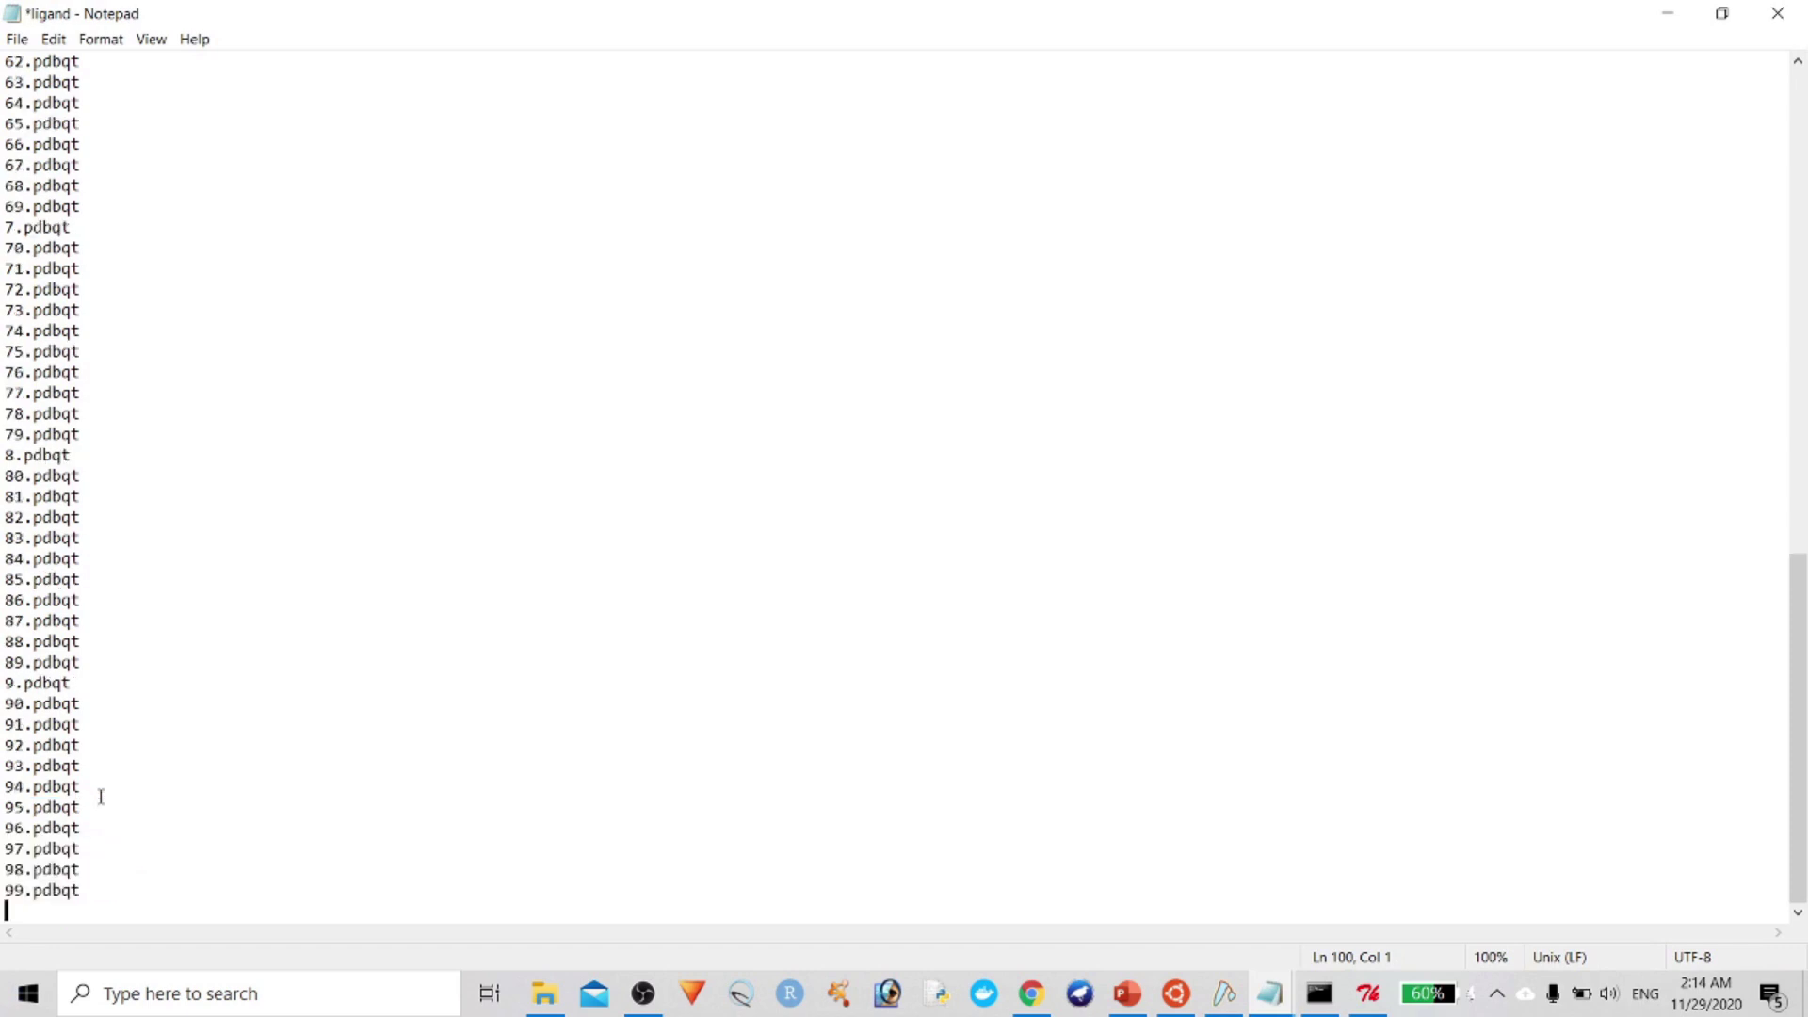
key("ctrl+s")
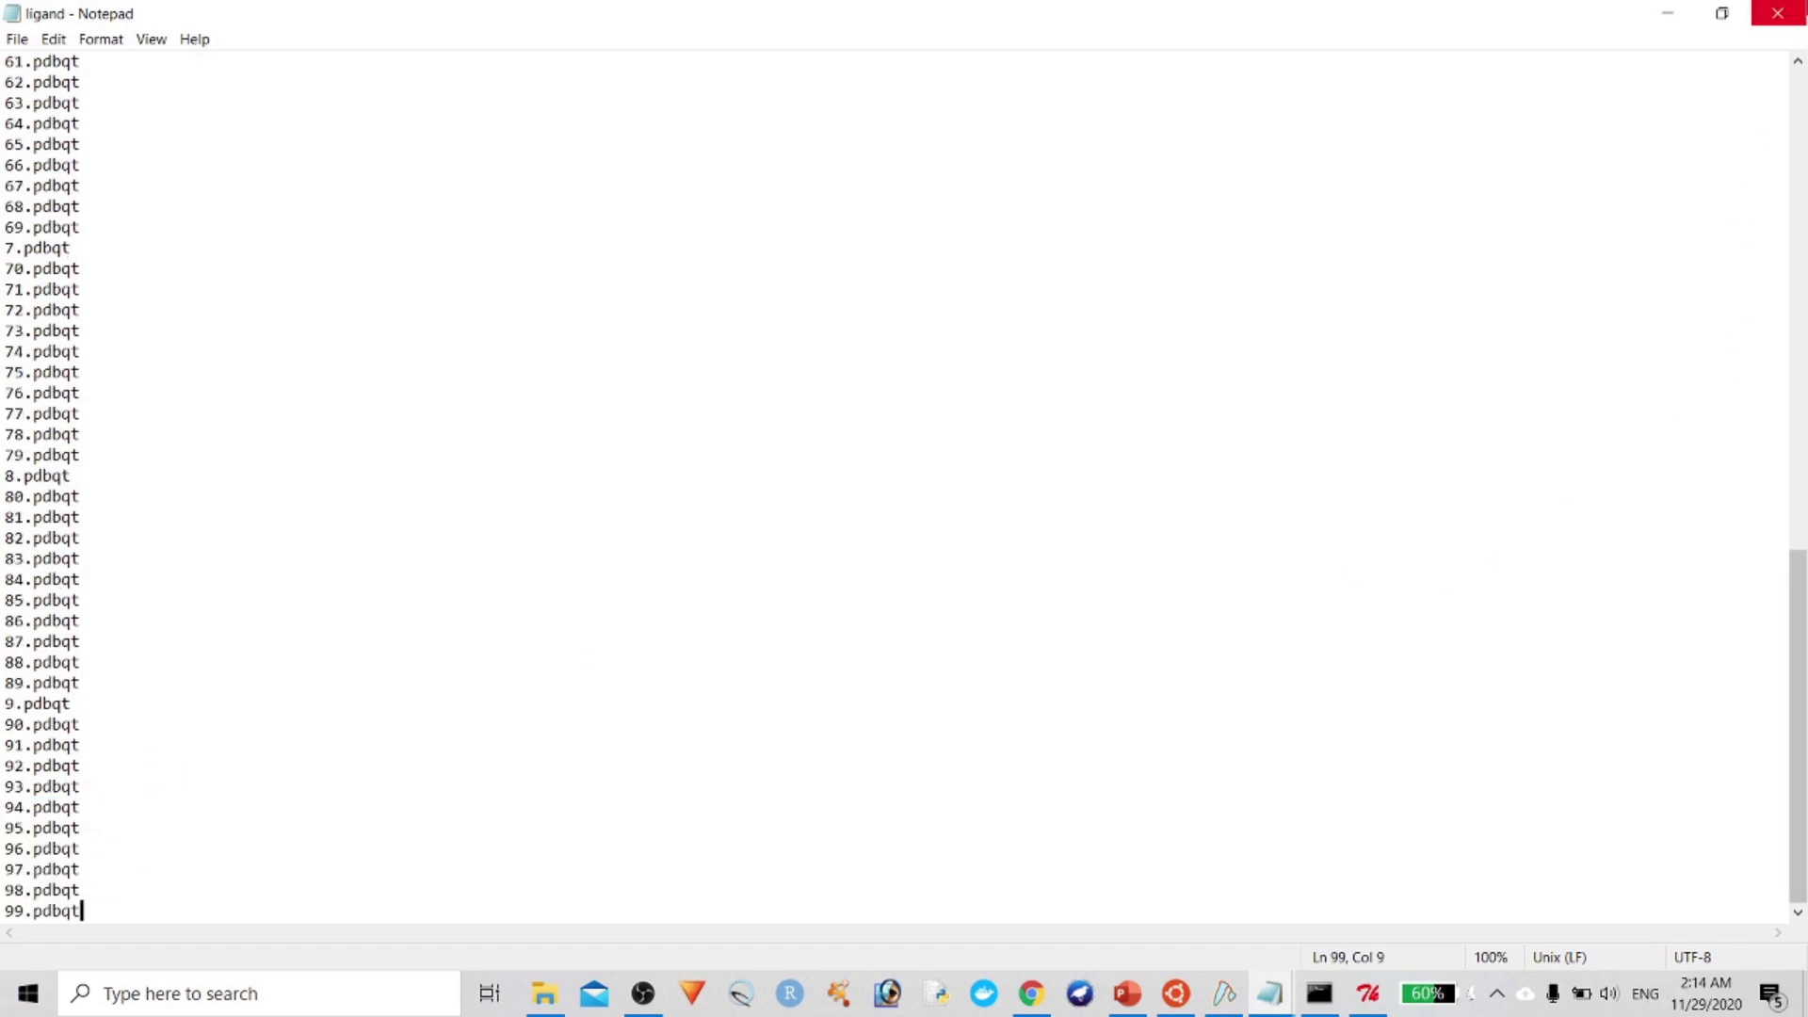
scroll(1321, 638, "up", 12)
scroll(1323, 638, "up", 9)
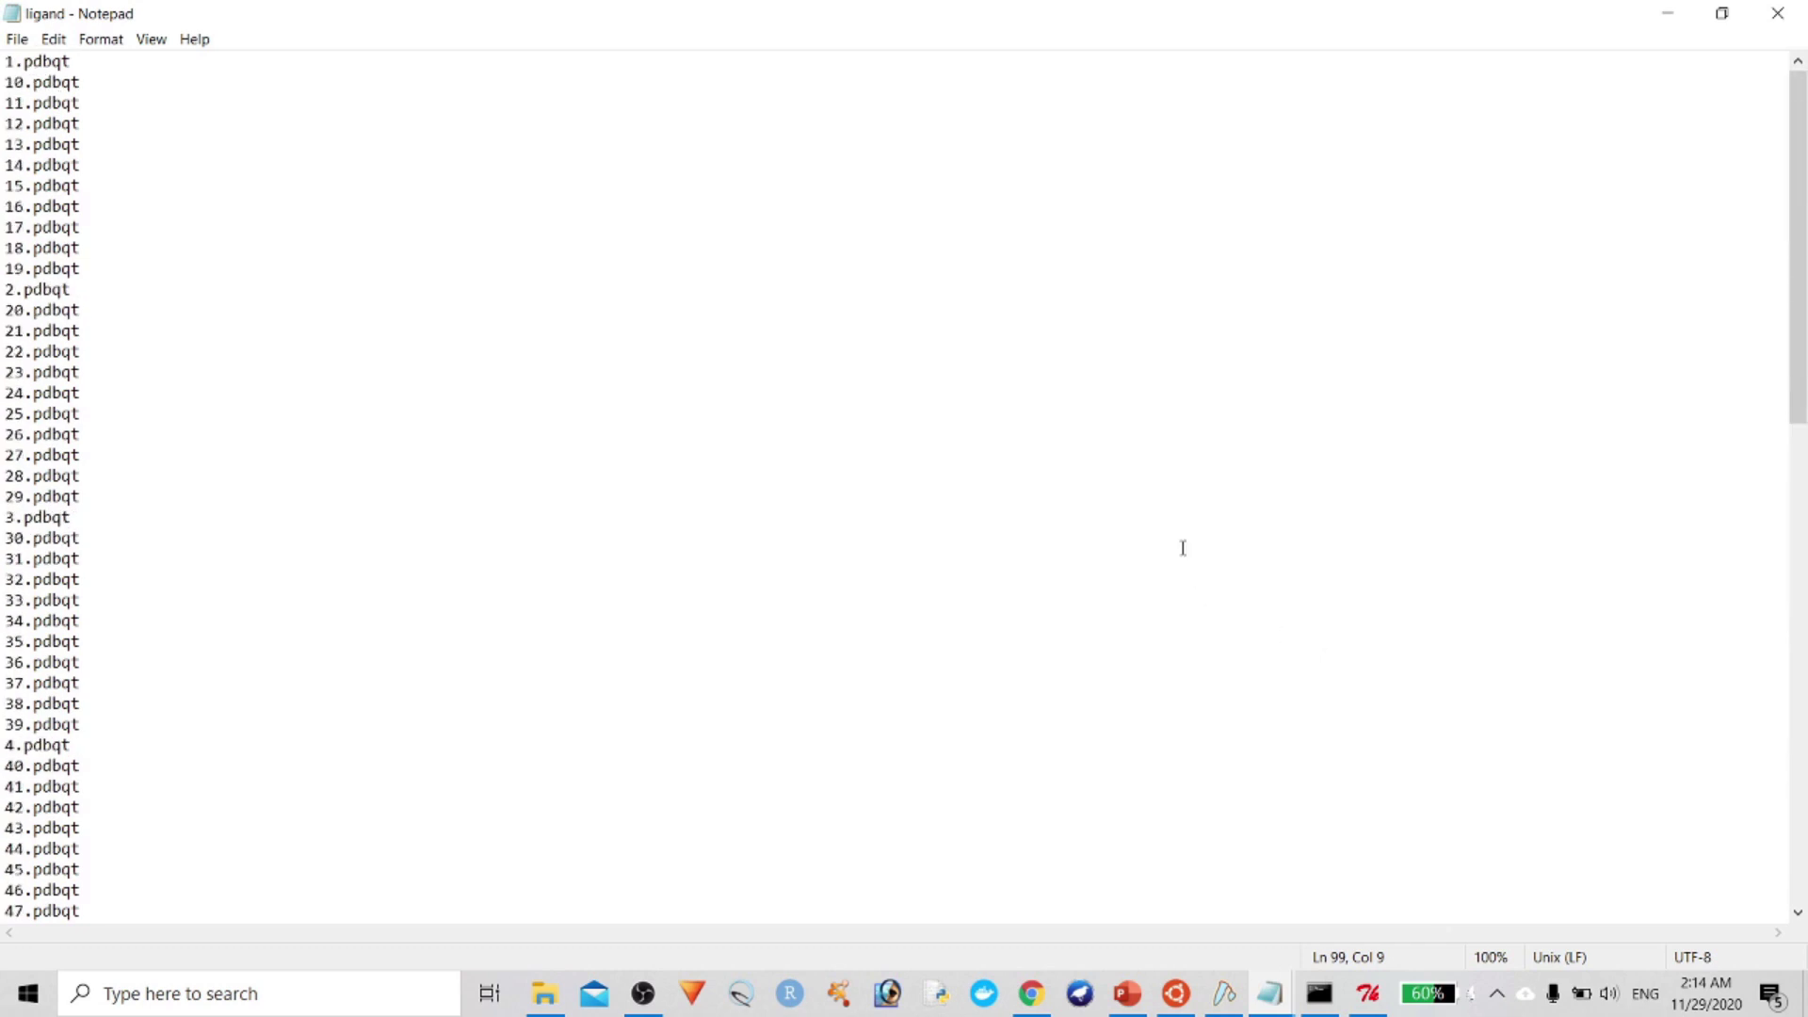
scroll(690, 403, "down", 20)
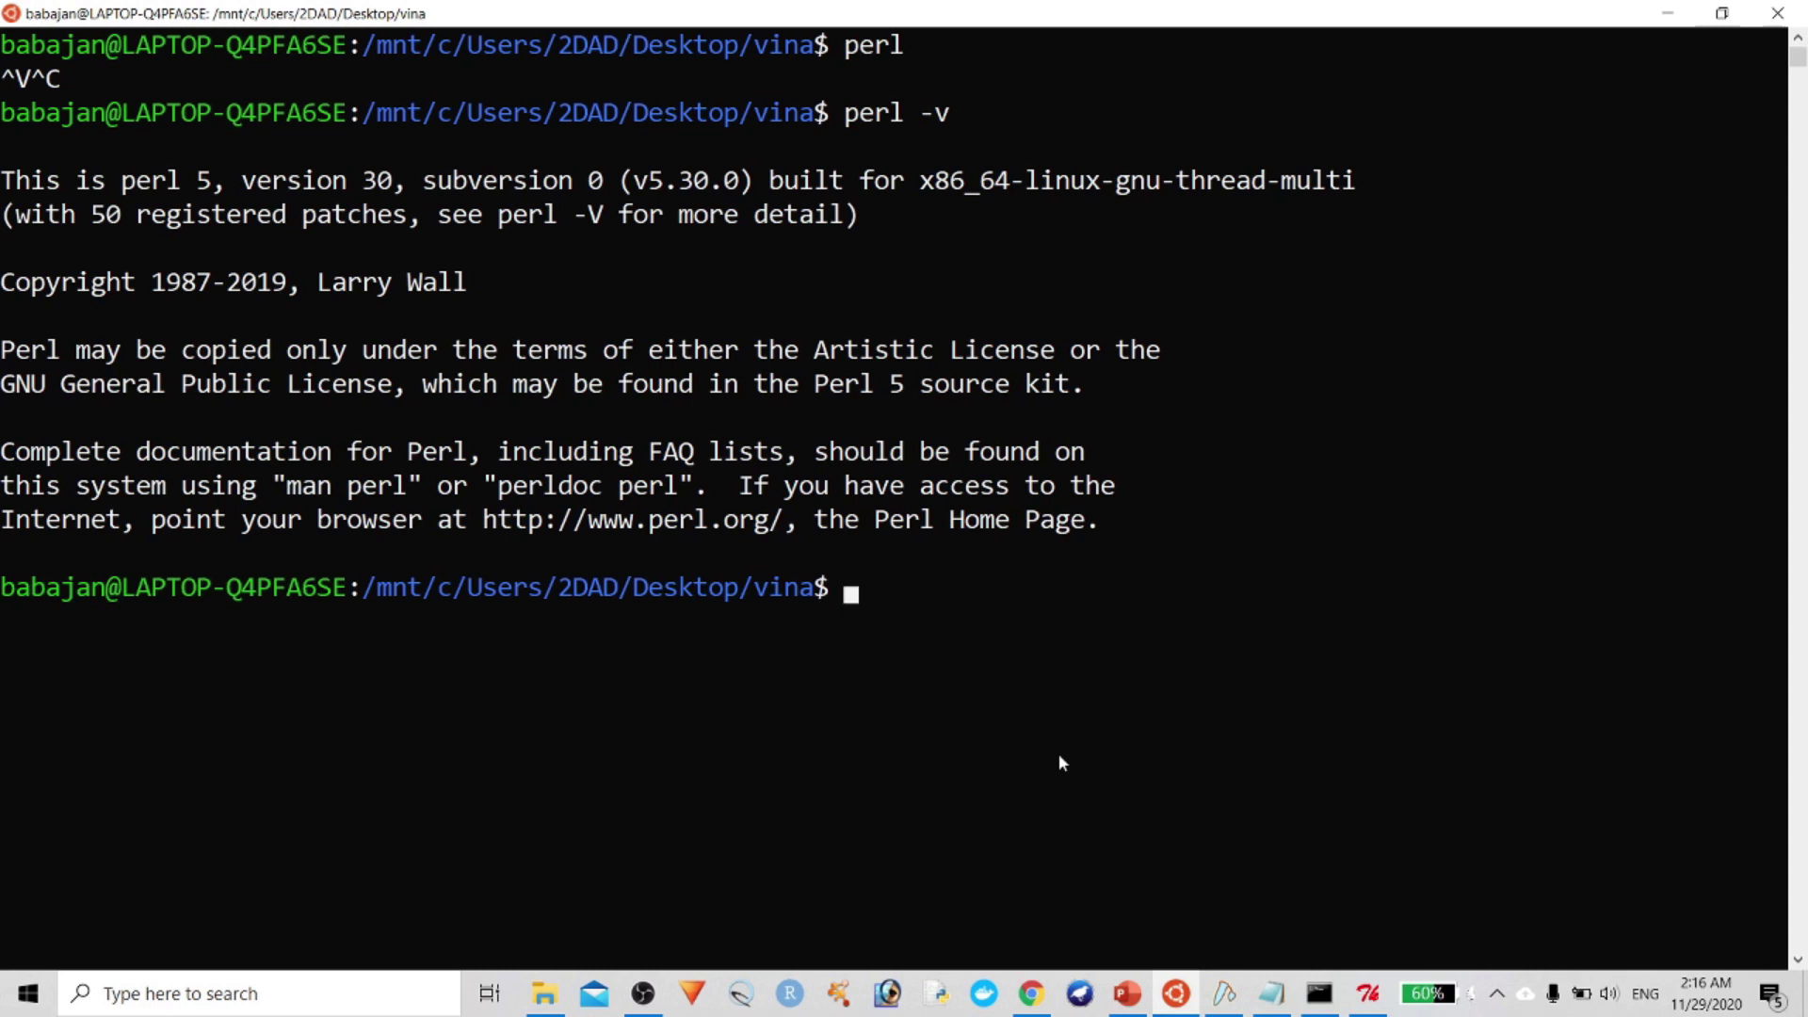
Run perl Vina_linux.pl, first entering 'lig' as the ligand file
type("perl")
key("Tab")
key("Tab")
key("y")
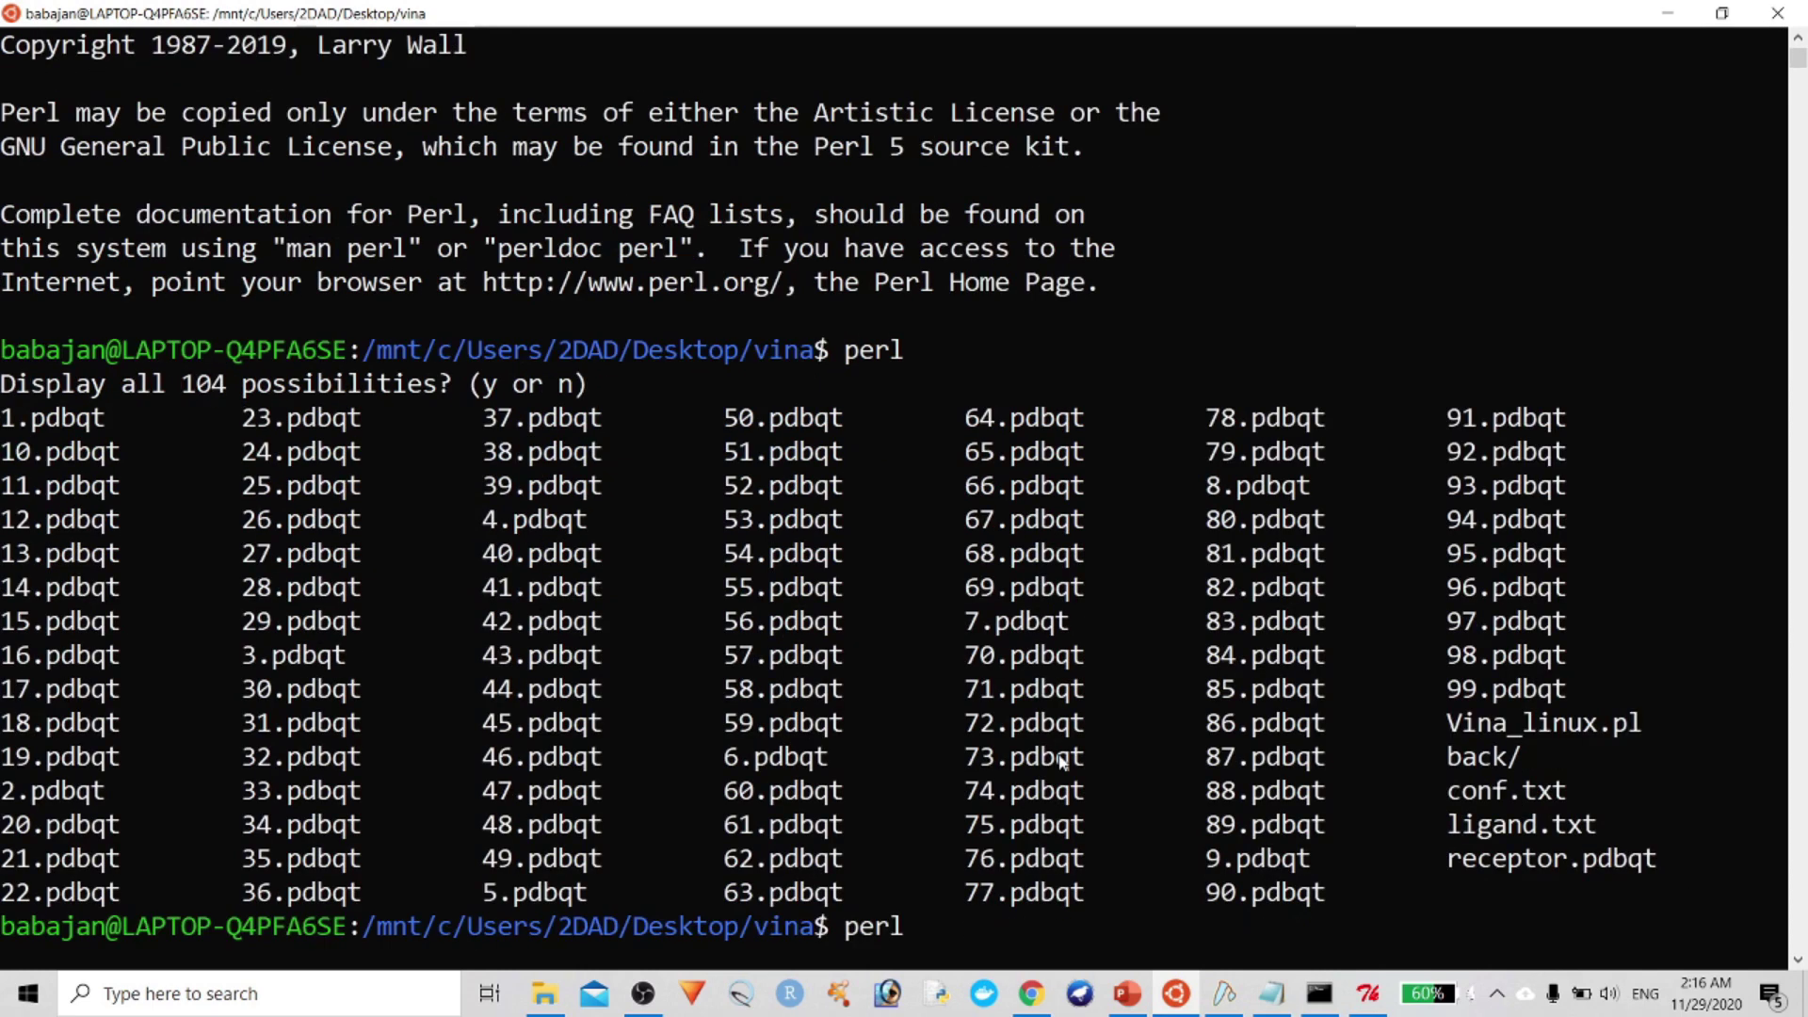
type("Vin")
key("Tab")
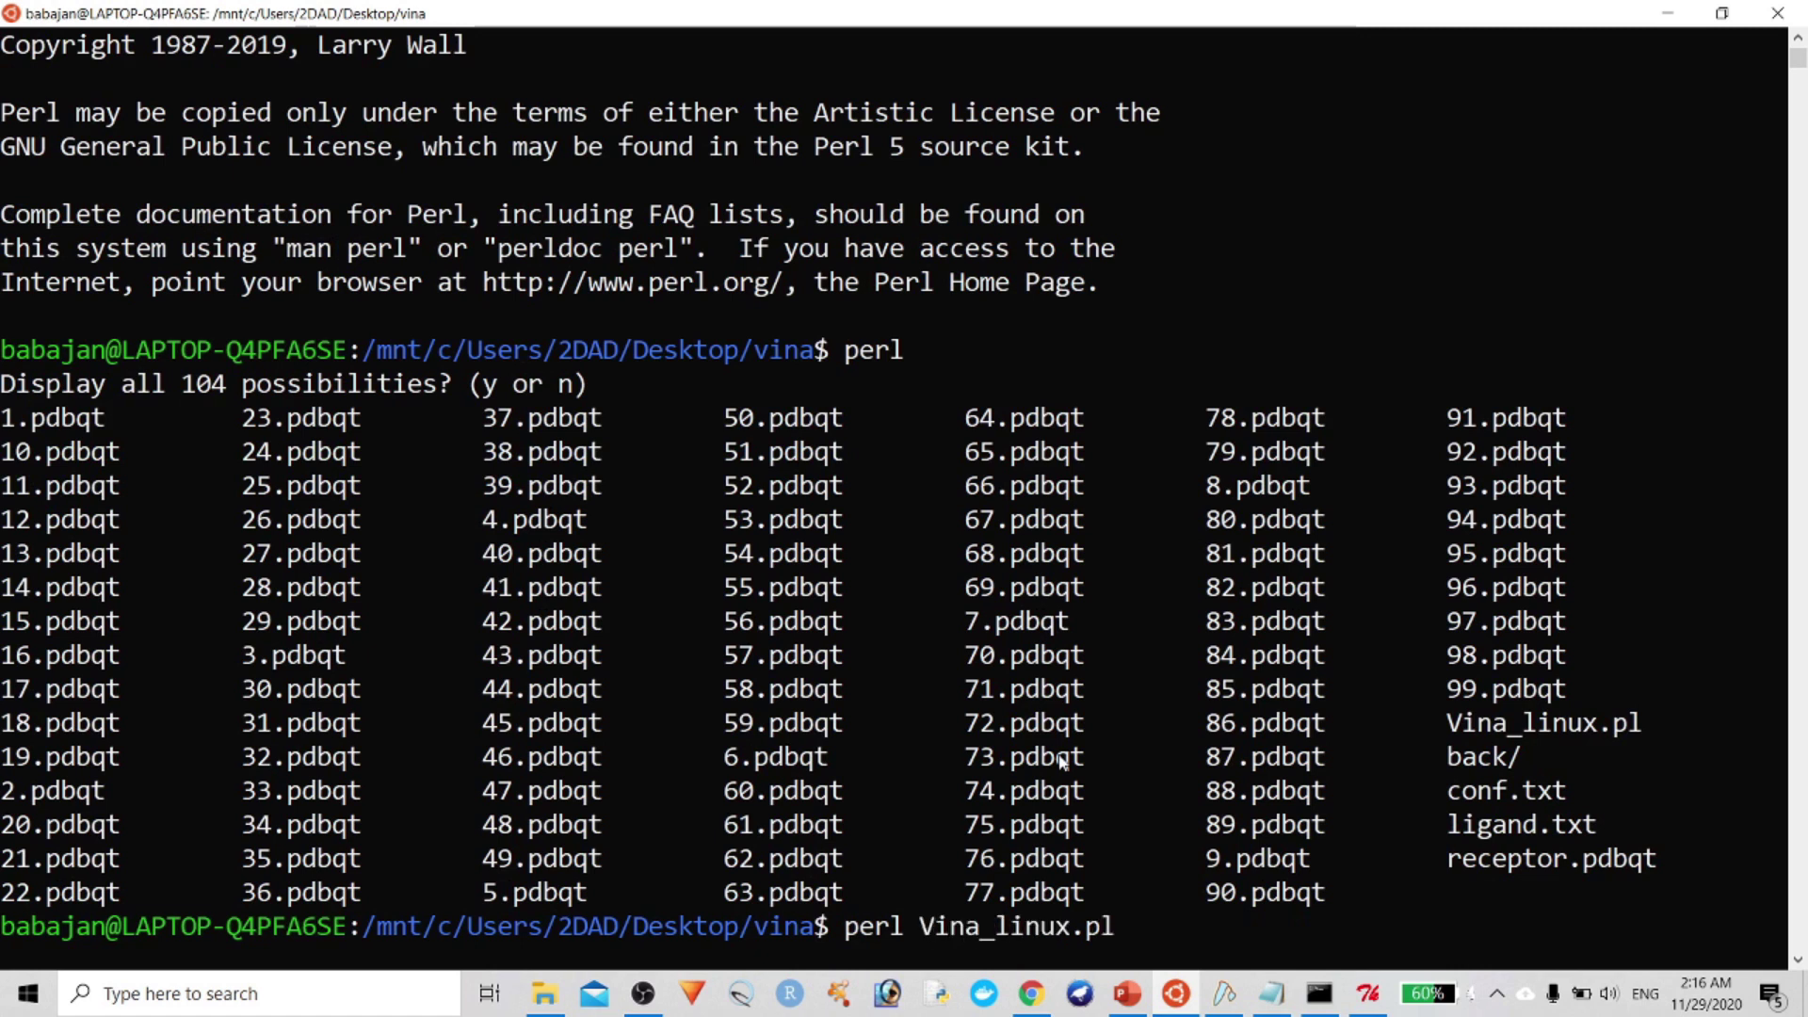
key("Return")
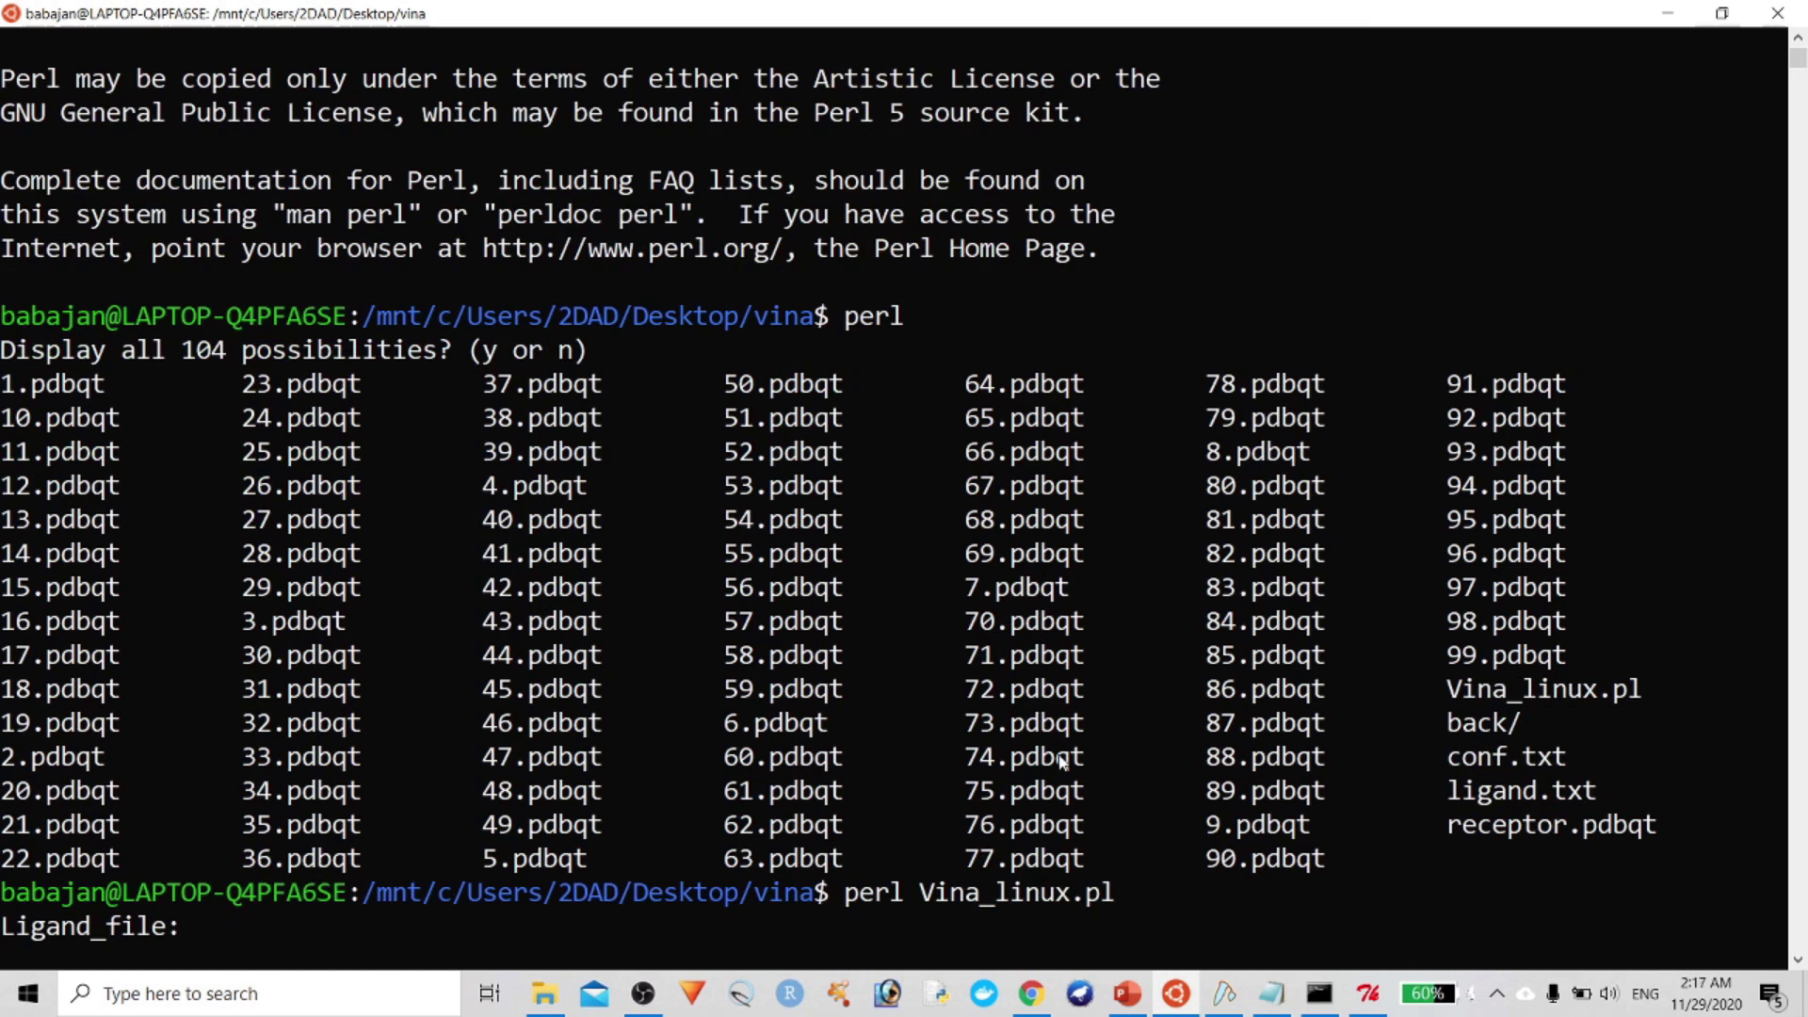
type("lig")
key("Return")
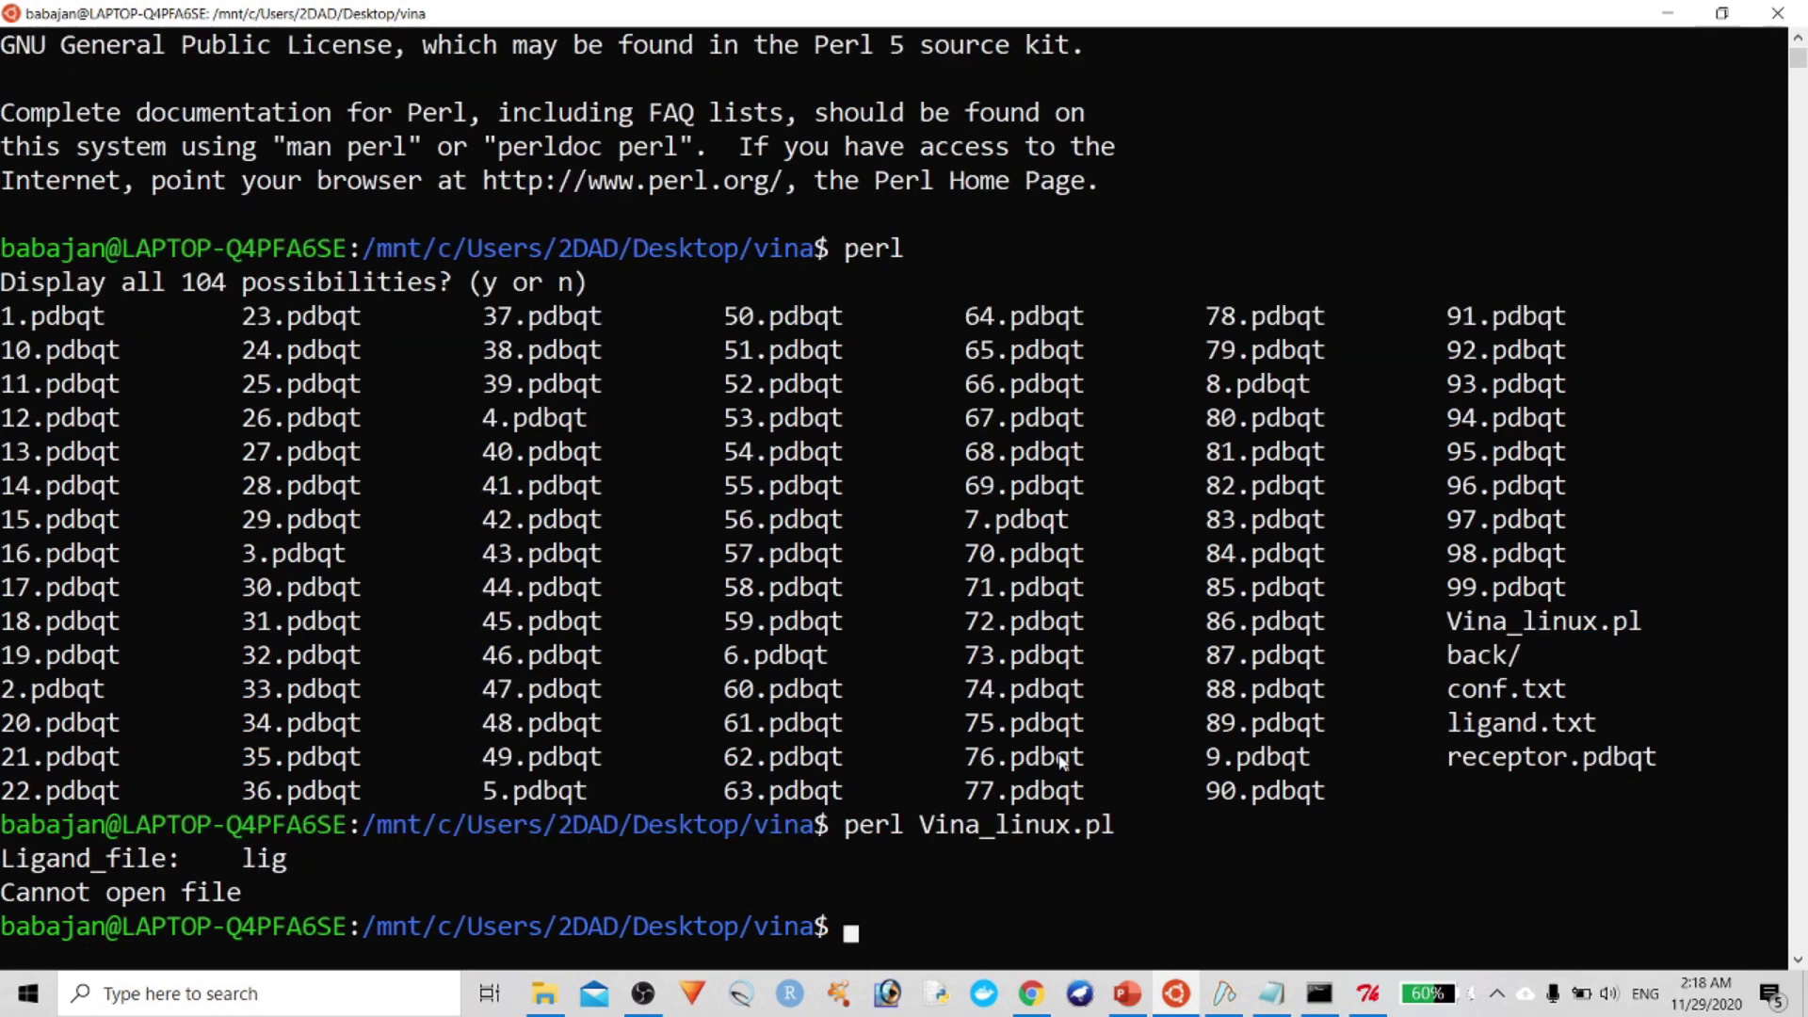
Rerun Vina_linux.pl with ligand.txt as the ligand file to start batch docking
key("Up")
key("Return")
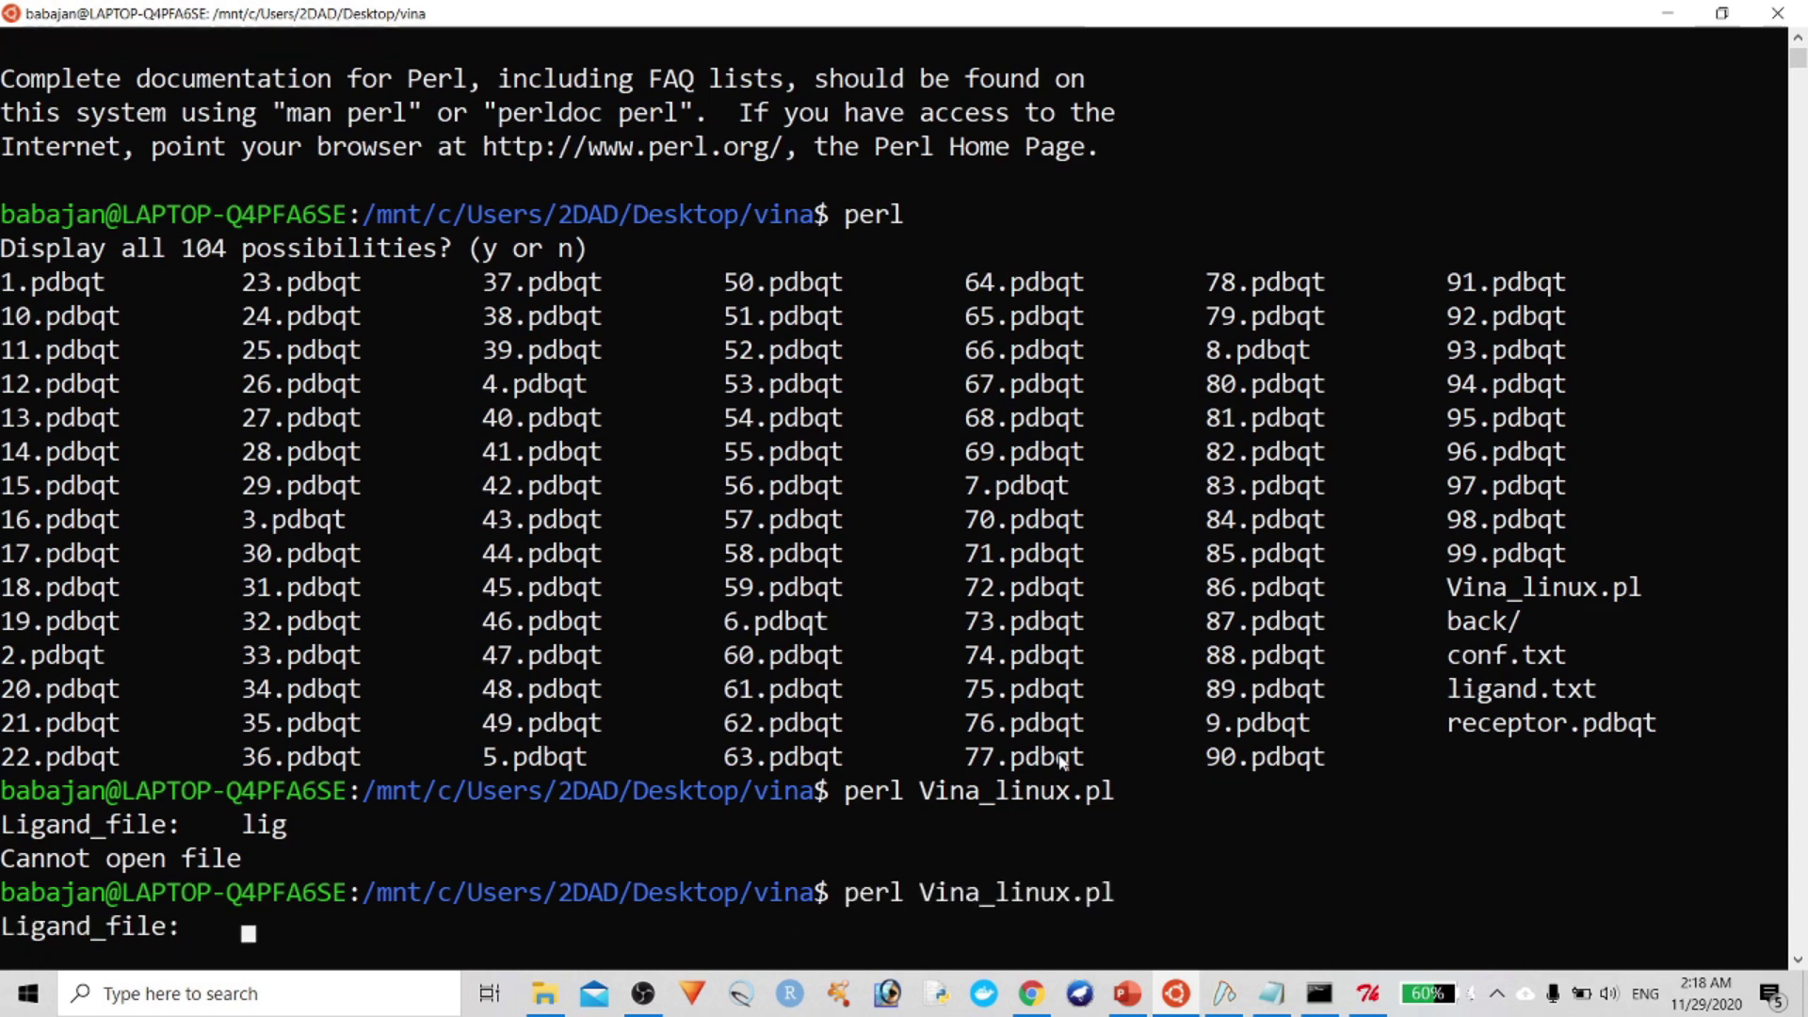
type("ligand.txt")
key("Return")
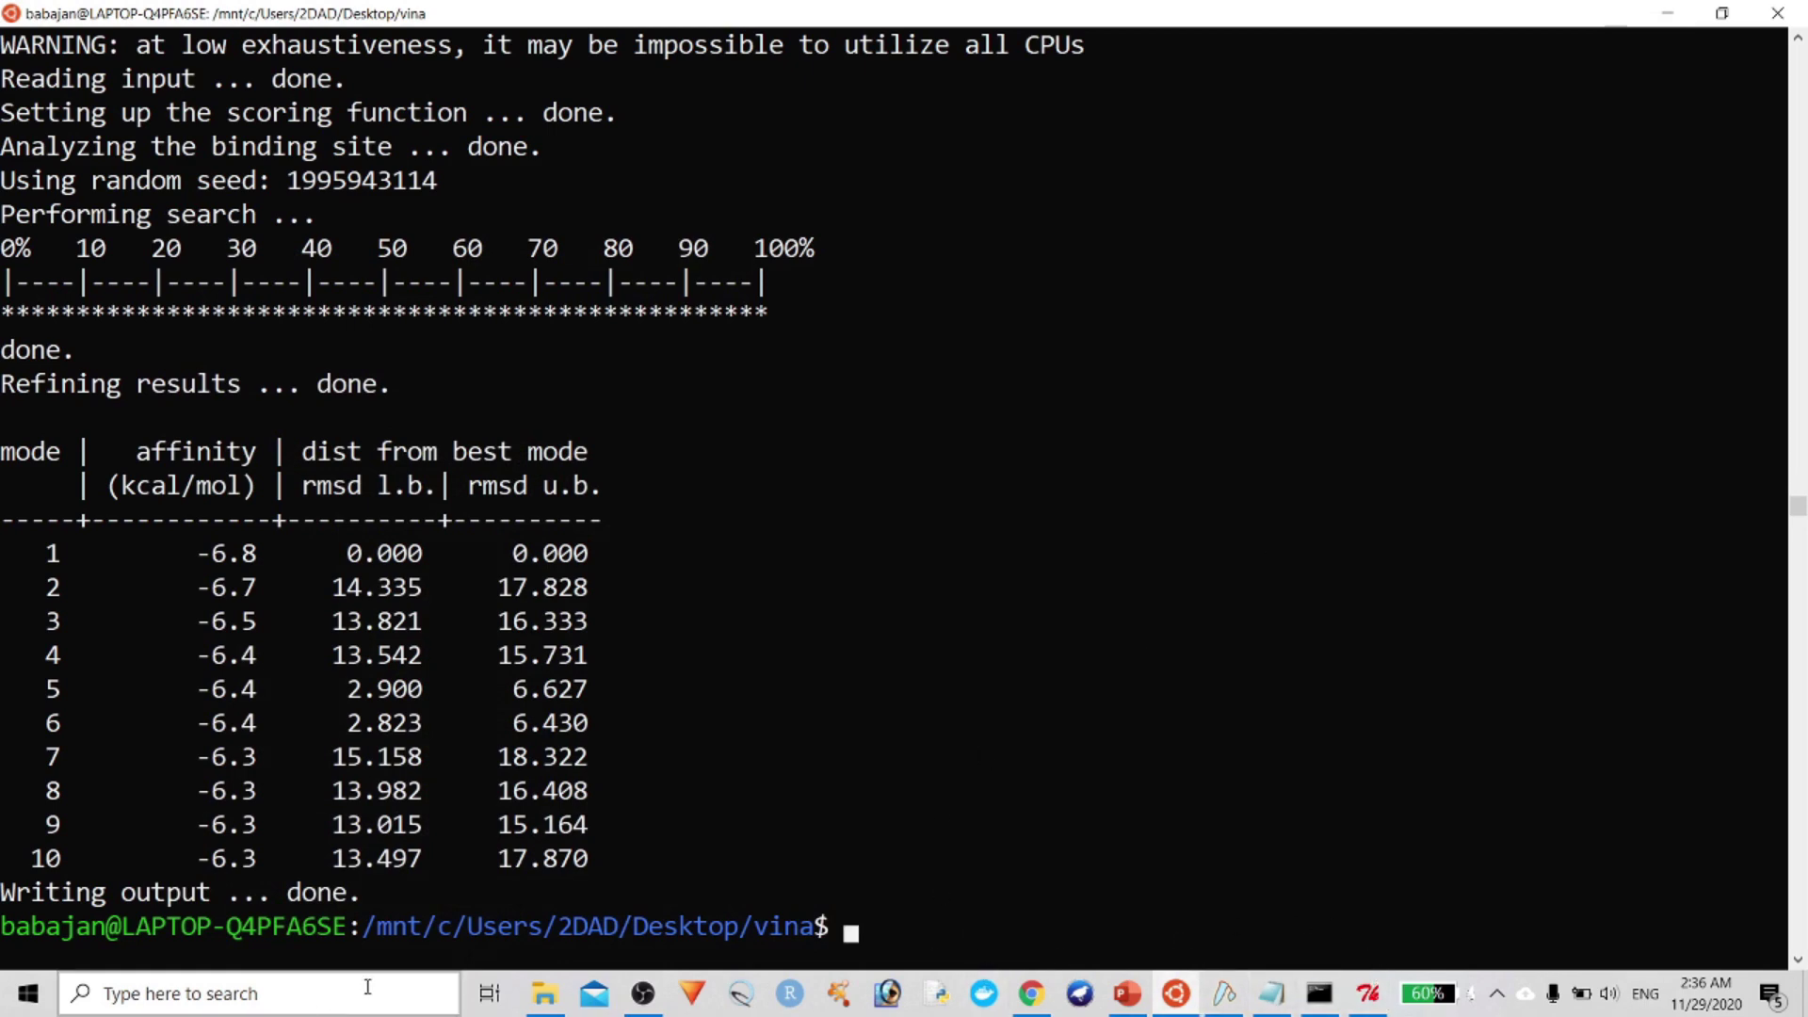
Sort the vina folder by type to group the .pdbqt_log files, then begin the tail command
left_click(545, 994)
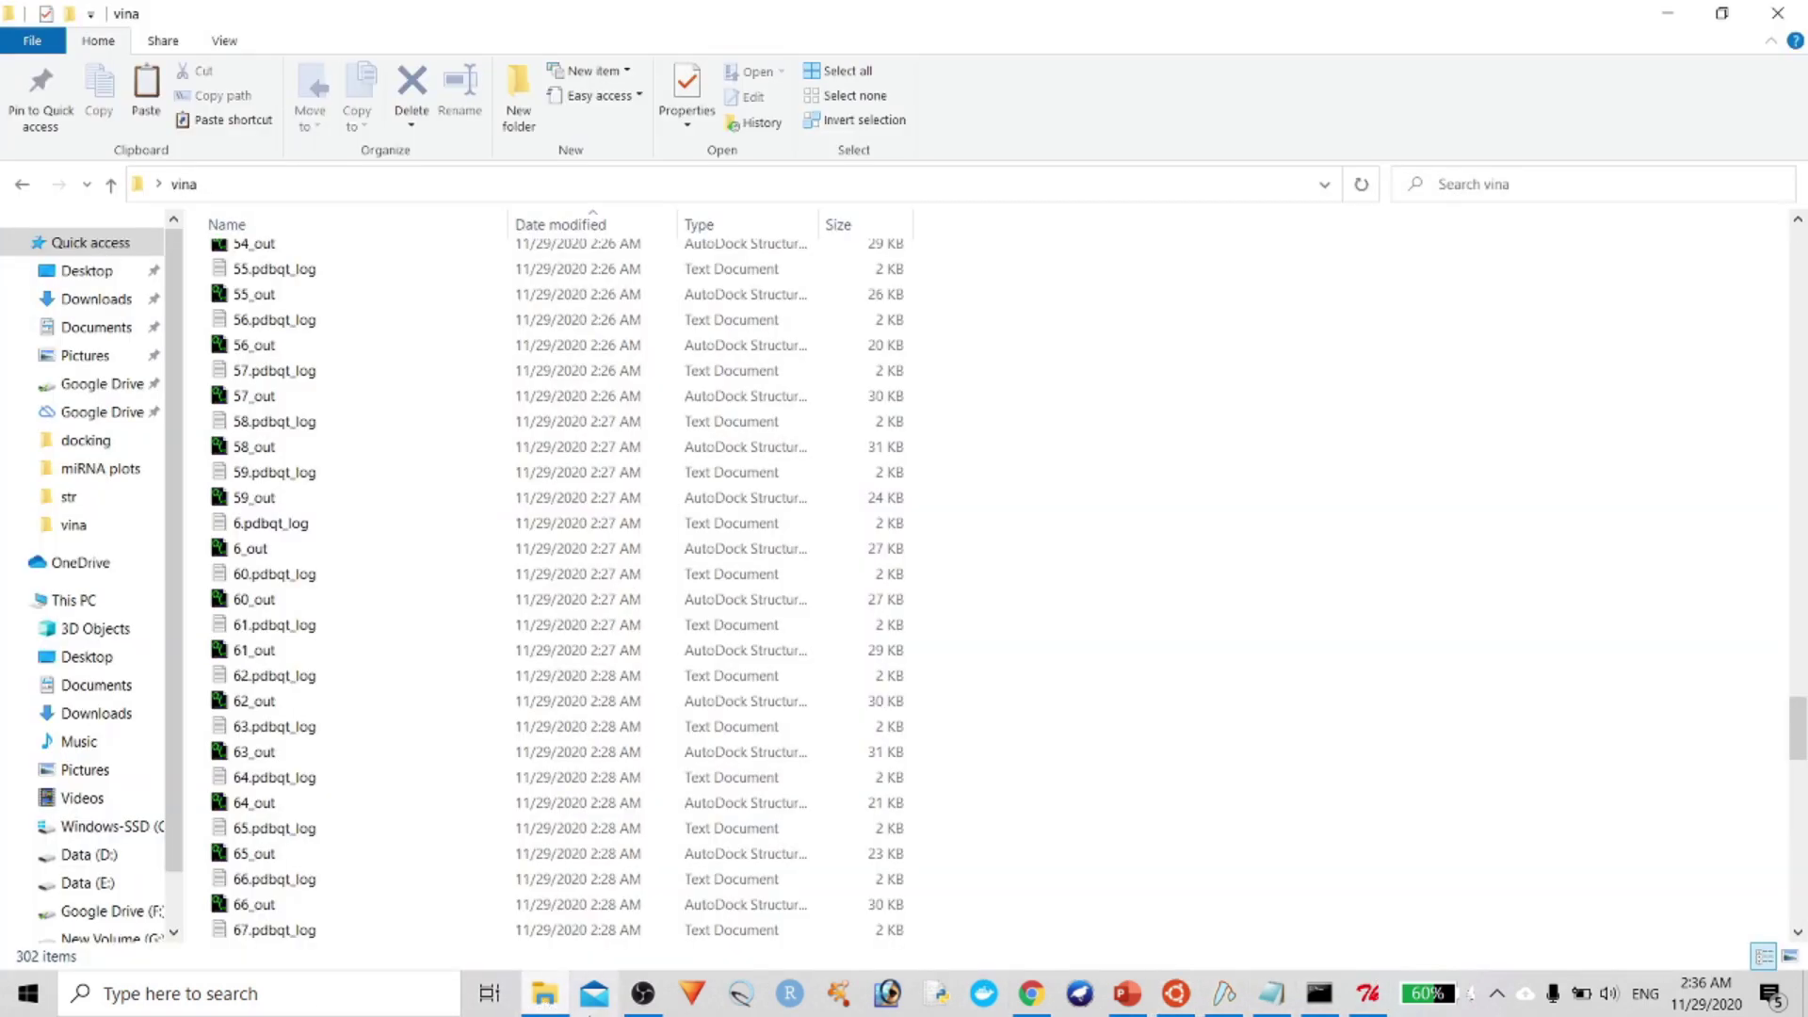
right_click(1107, 454)
mouse_move(1217, 493)
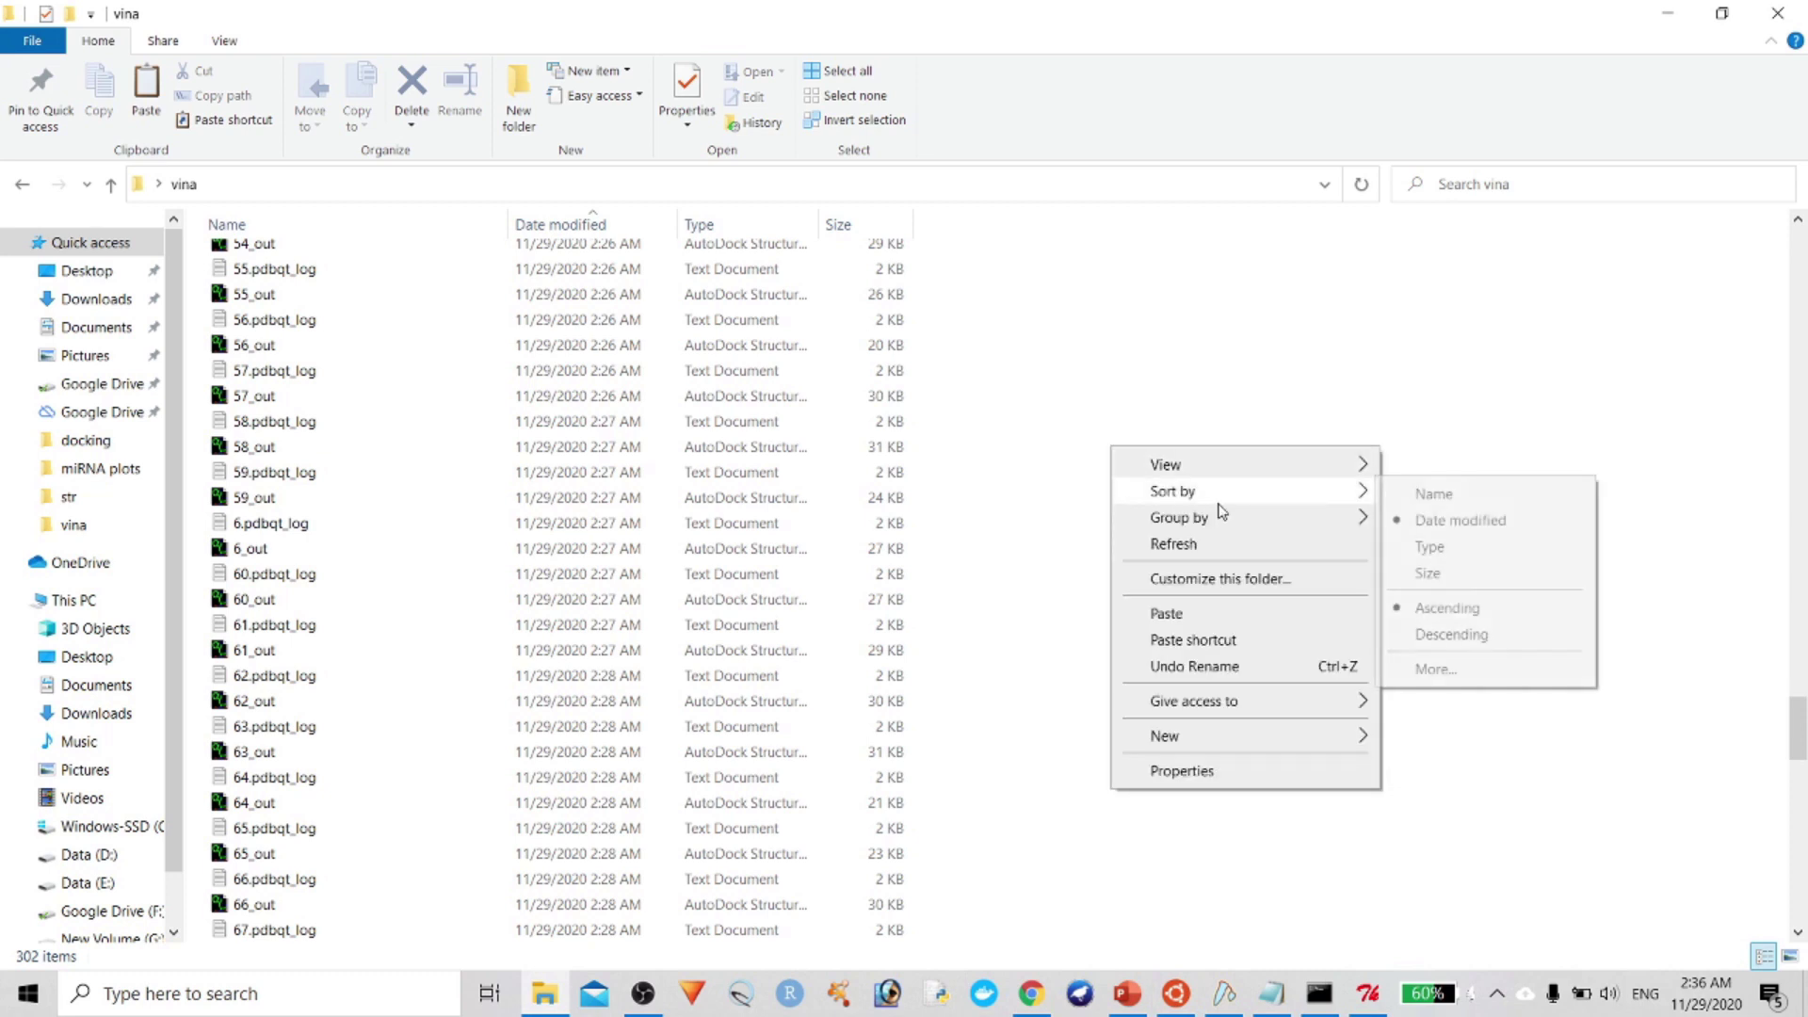
left_click(1431, 547)
left_click_drag(1798, 316, 1796, 874)
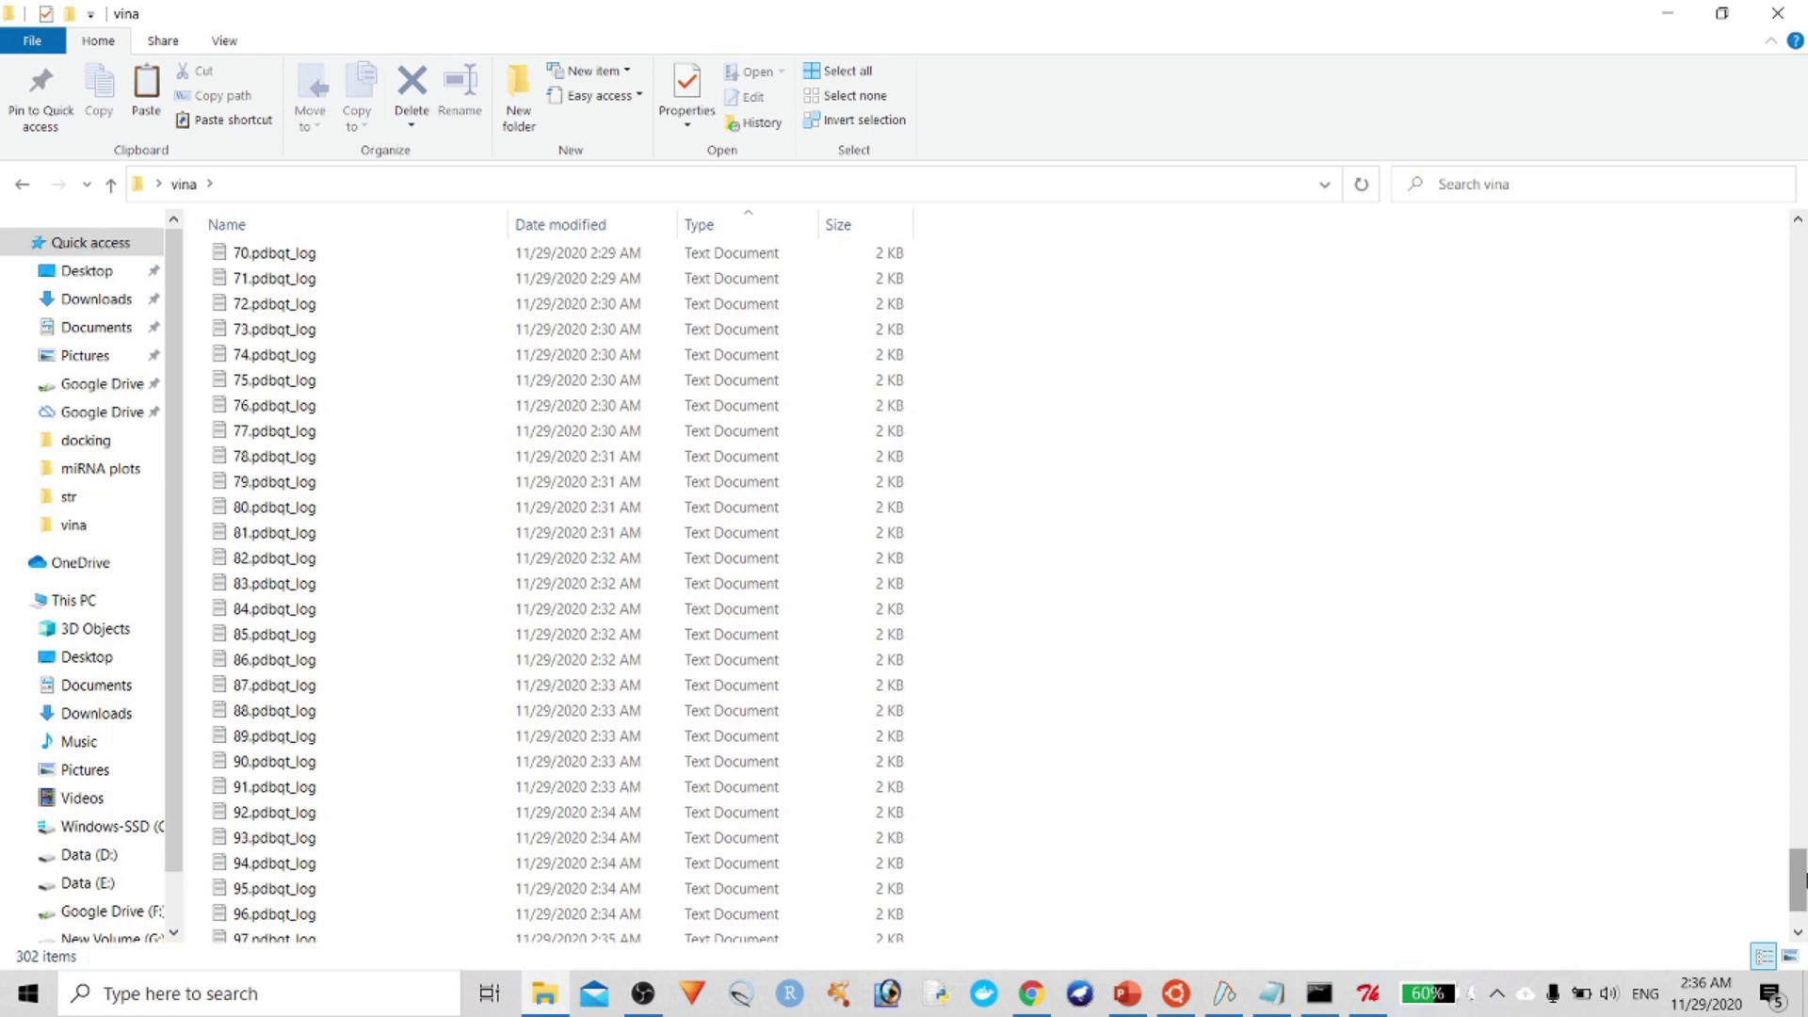
key("alt+Tab")
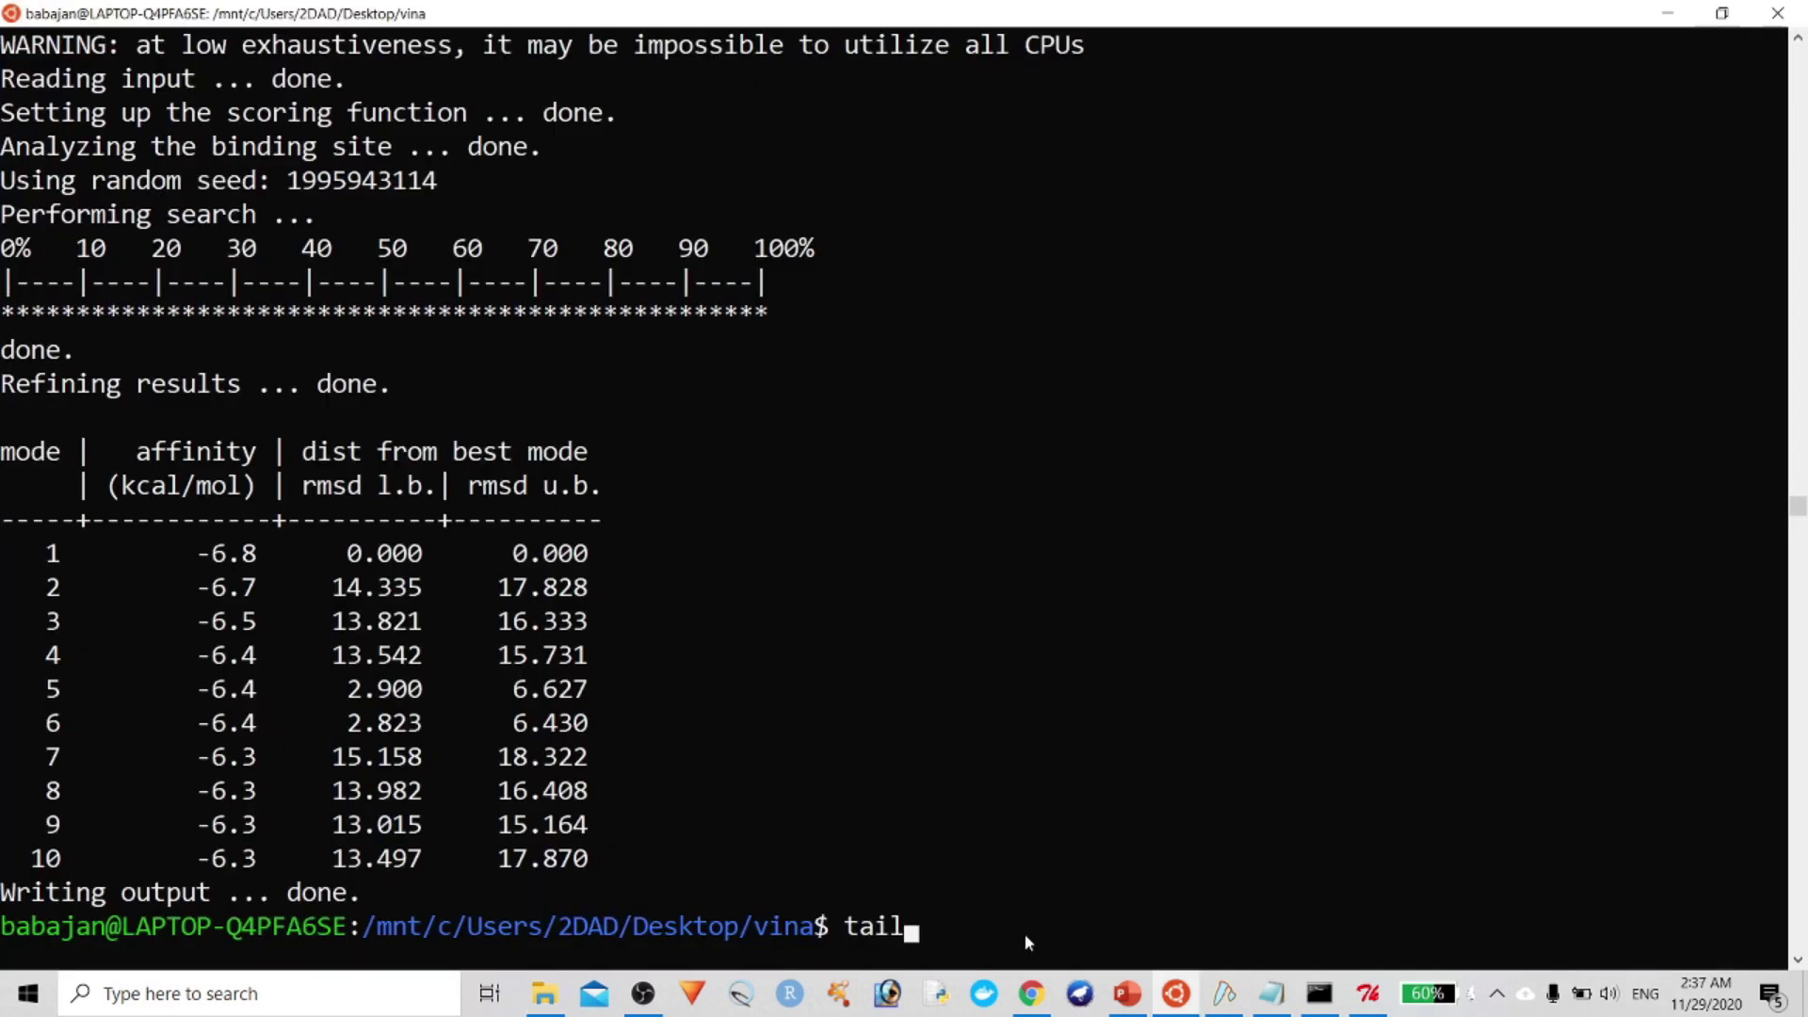
type("-n11 *.log>results.txt")
Run tail -n11 *.log>results.txt to collect every ligand's affinity table into results.txt
key("Return")
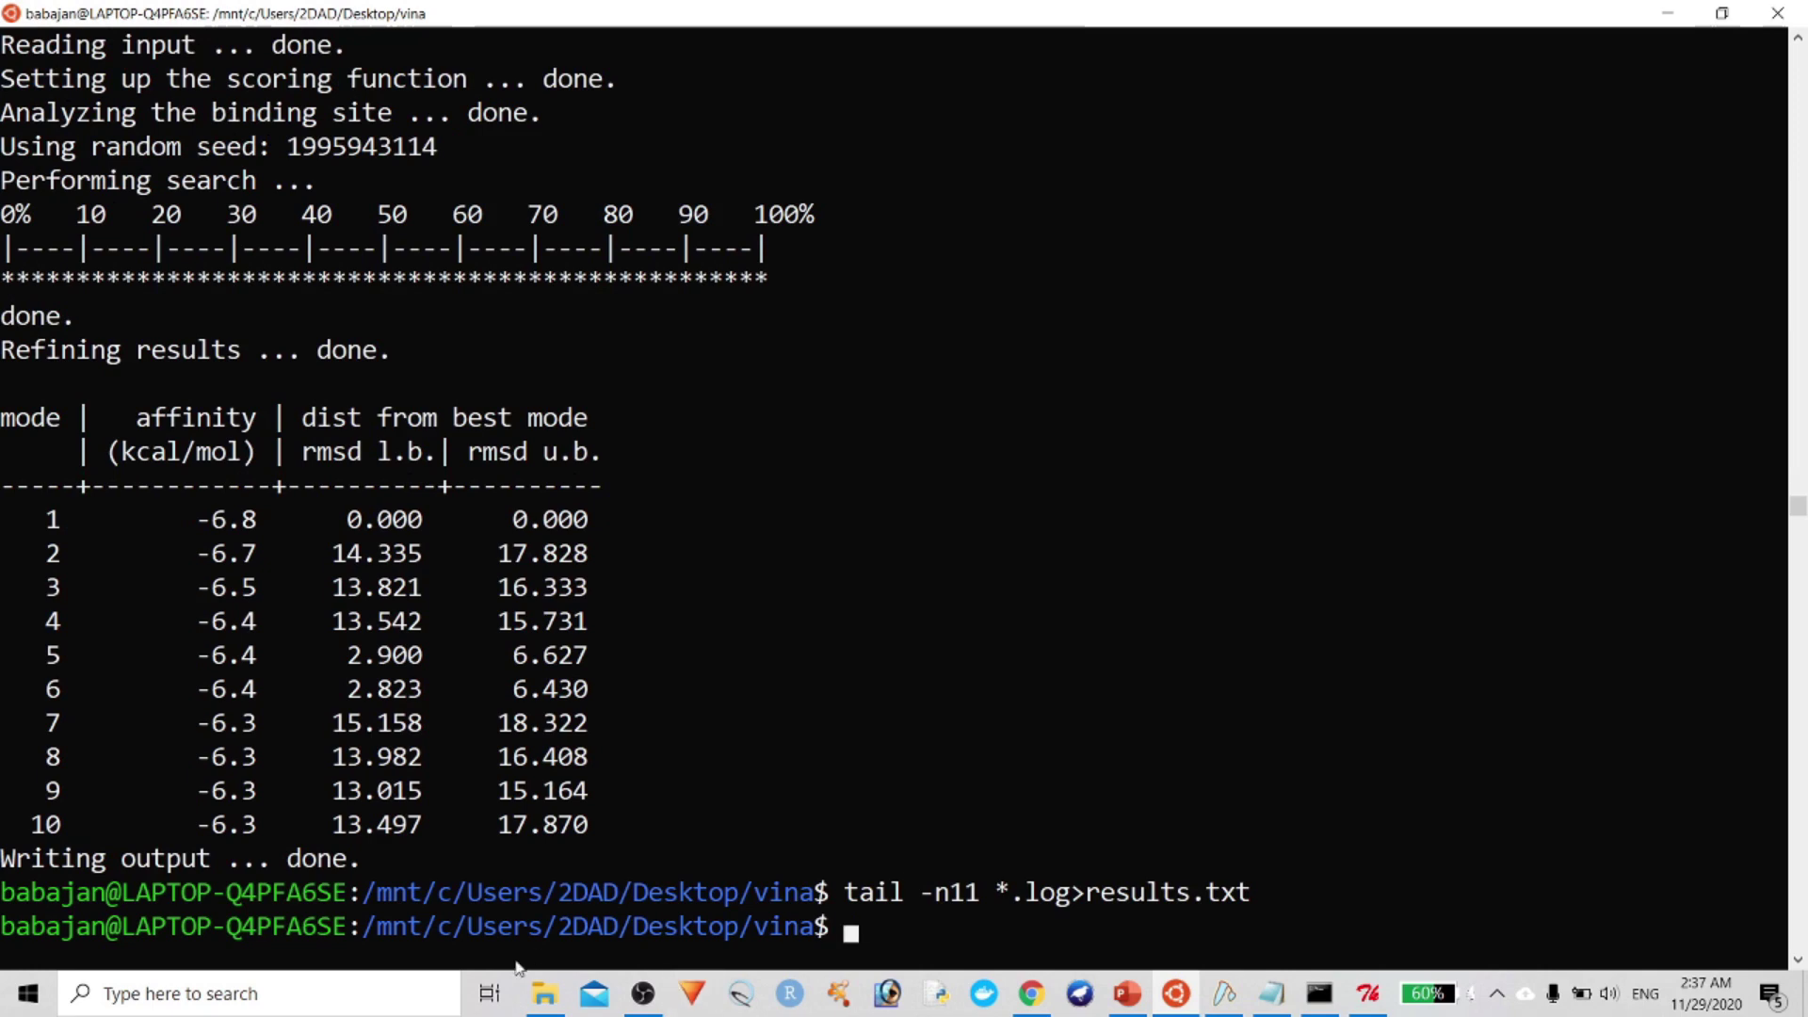
left_click(544, 994)
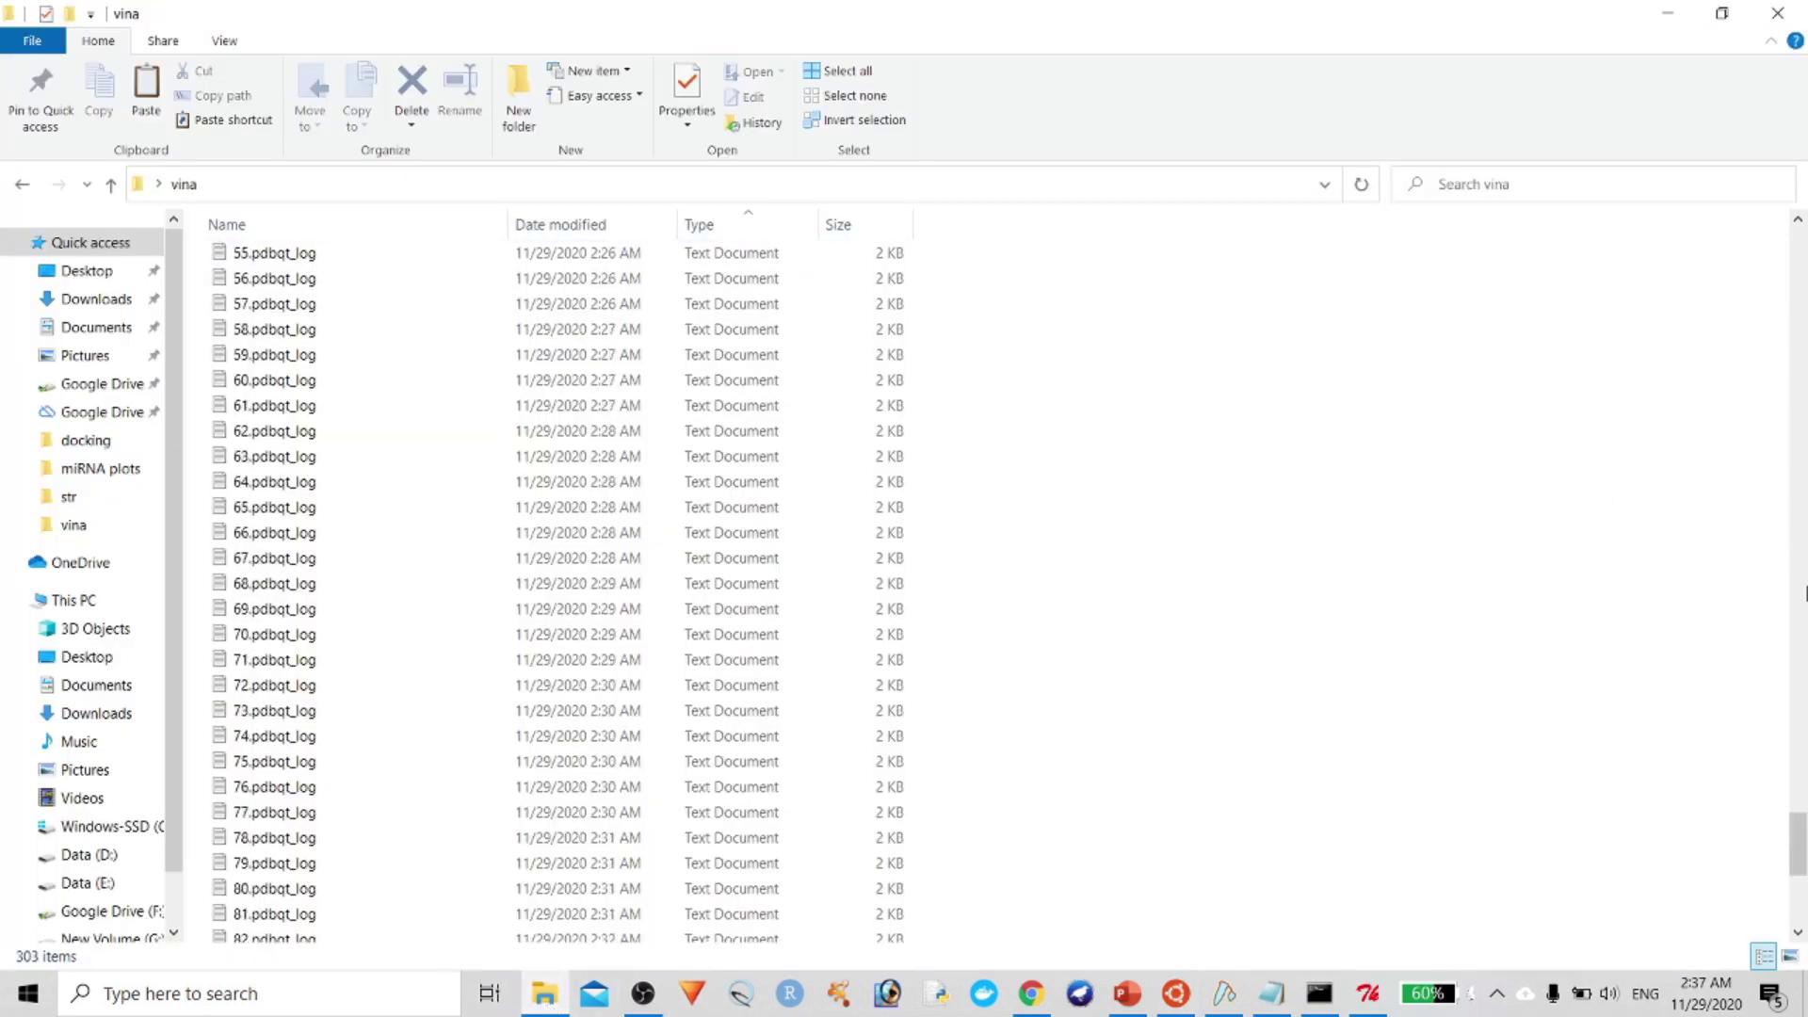
Review results.txt maximized in Notepad, scrolling through each ligand's ten-mode affinities, then minimize it
scroll(1798, 894, "down", 7)
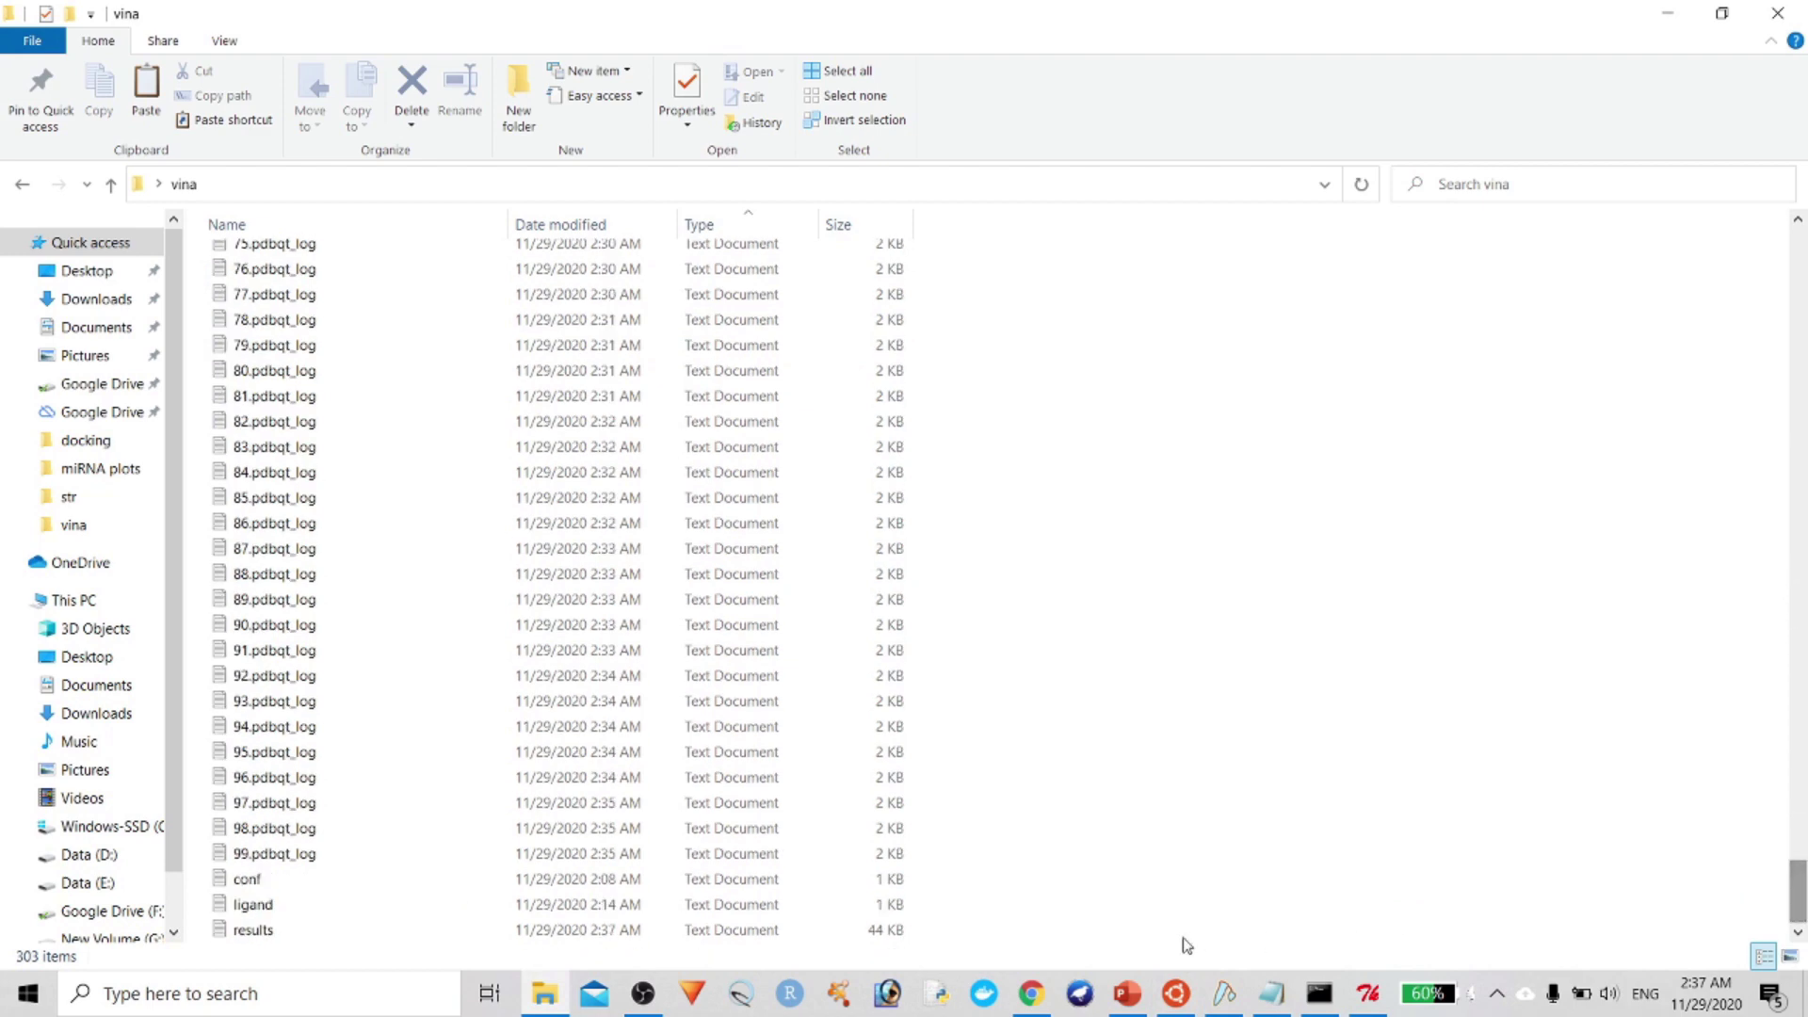
double_click(906, 935)
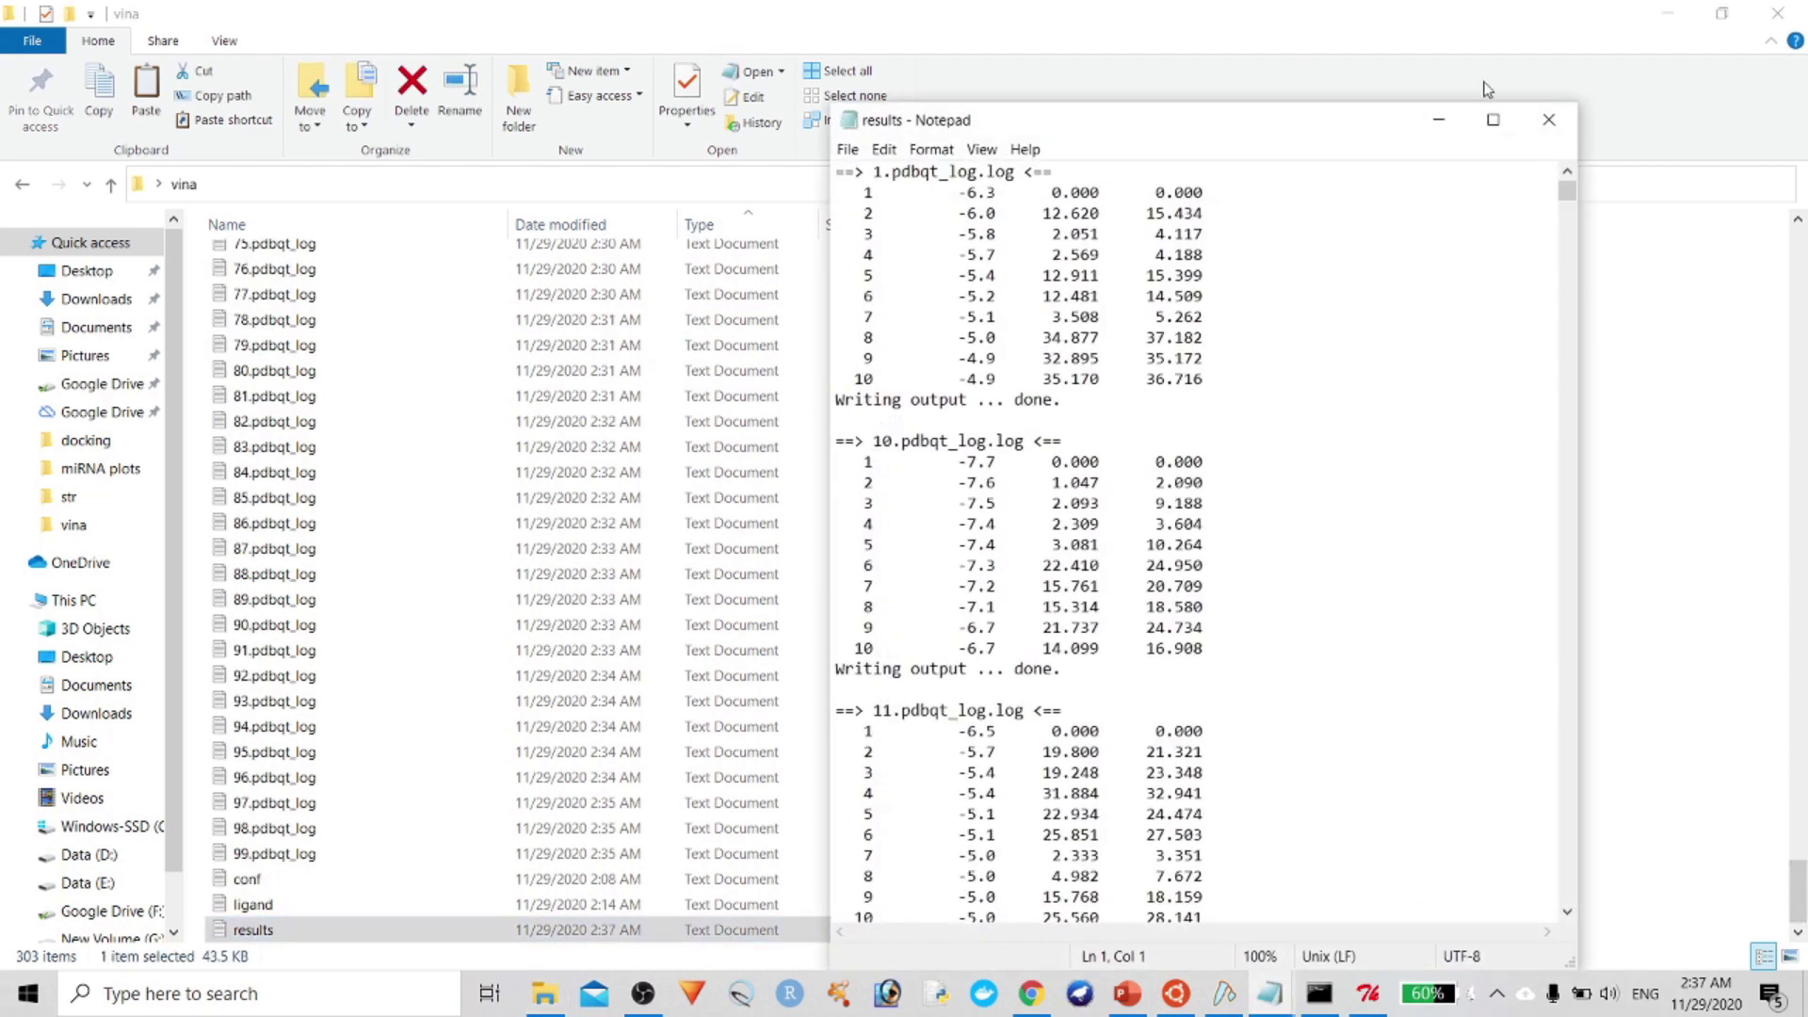
left_click(1493, 120)
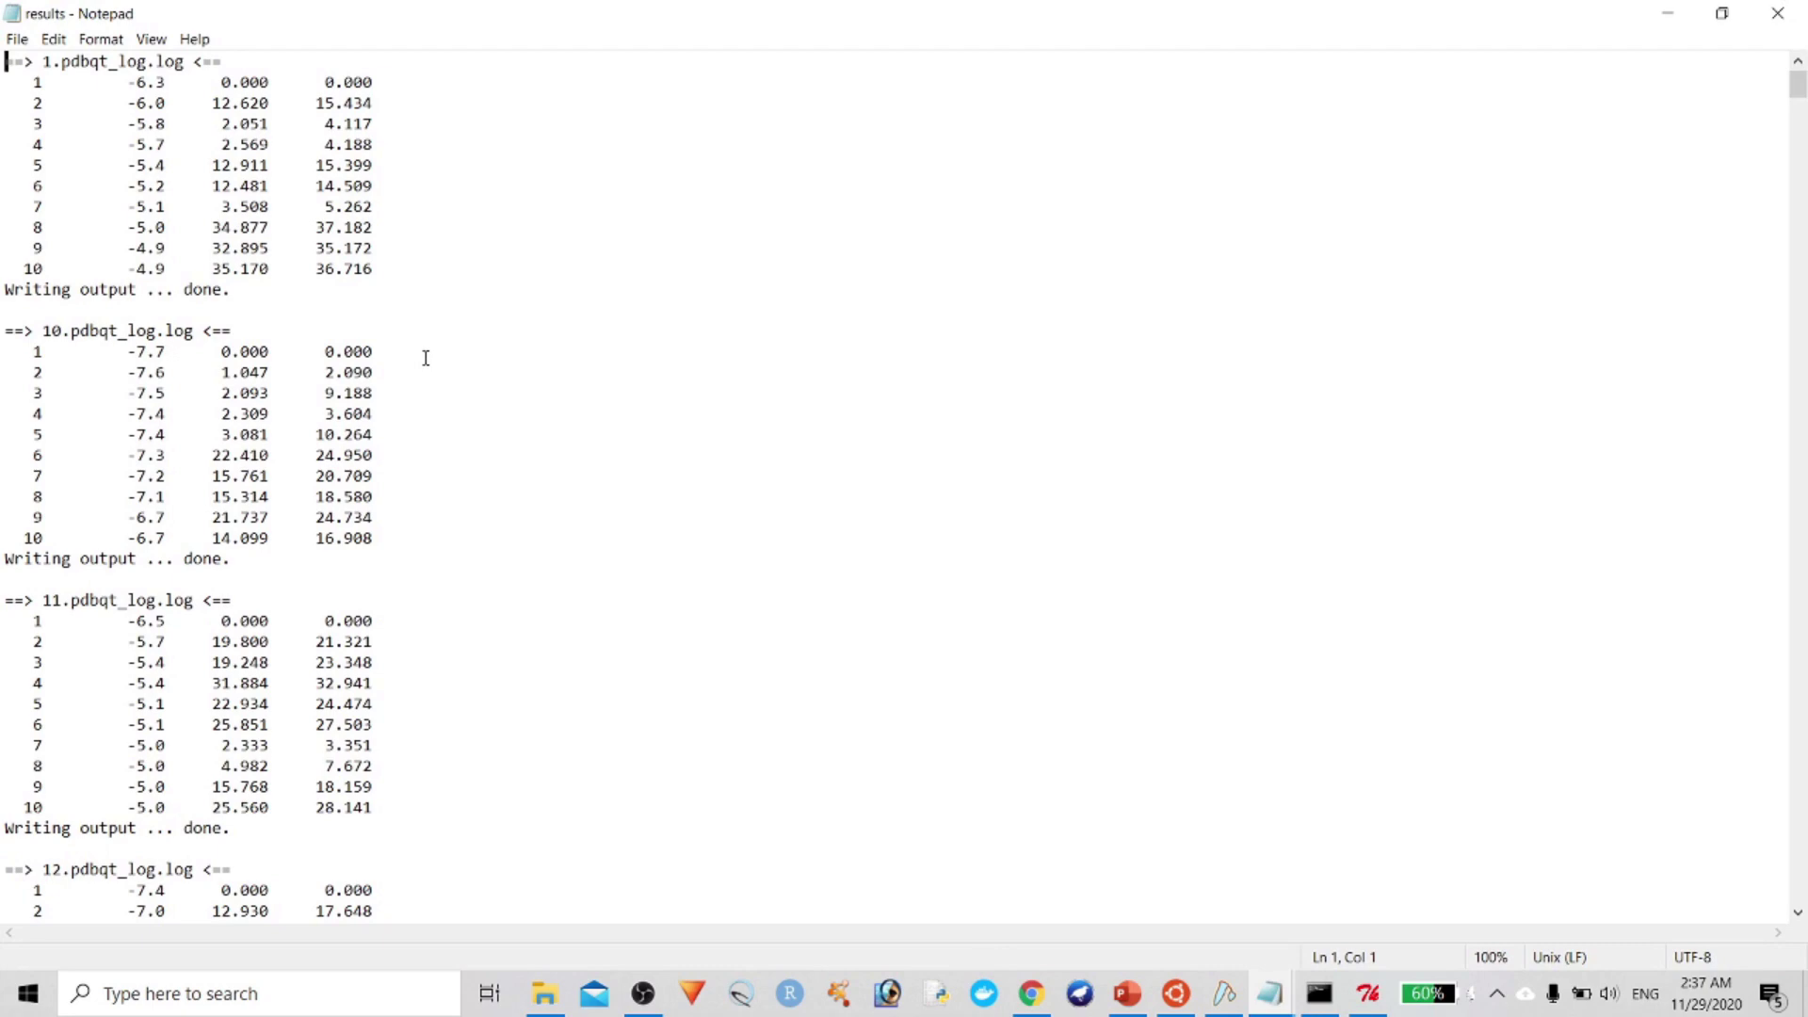
mouse_move(1798, 83)
left_mouse_down()
mouse_move(1798, 888)
mouse_move(1798, 83)
mouse_move(1797, 888)
mouse_move(1797, 113)
left_mouse_up()
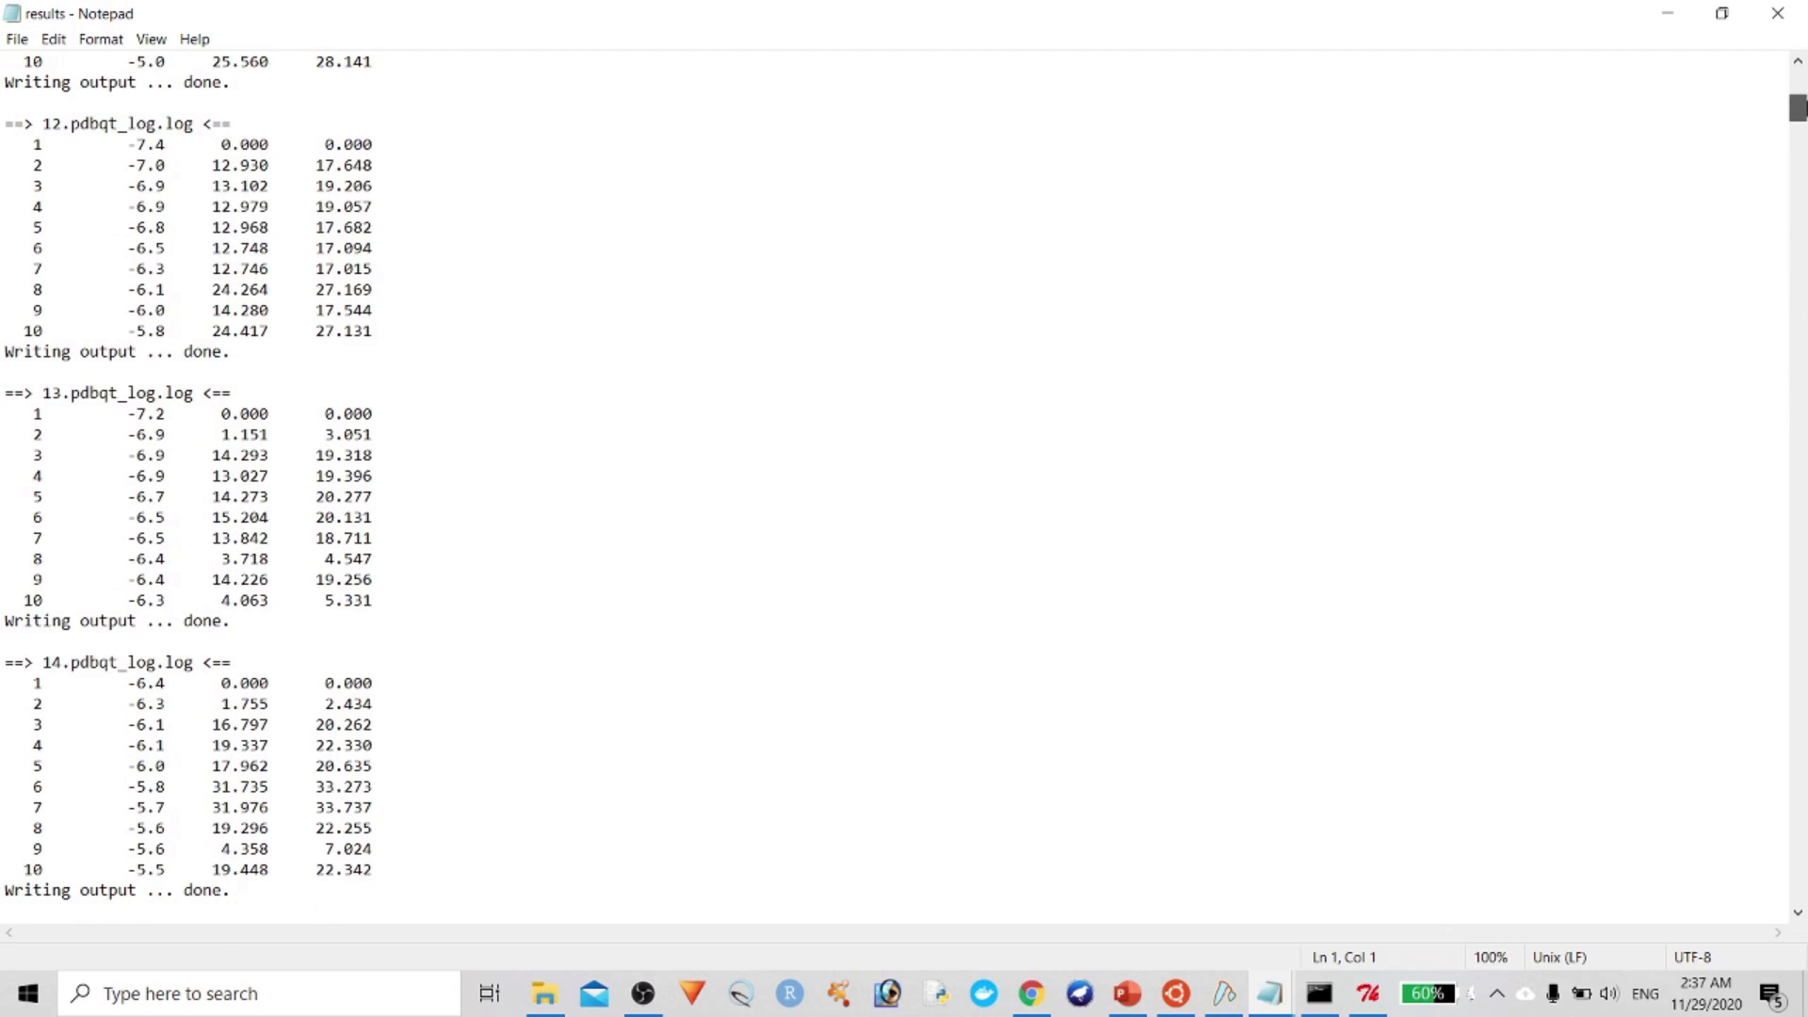
scroll(711, 690, "down", 6)
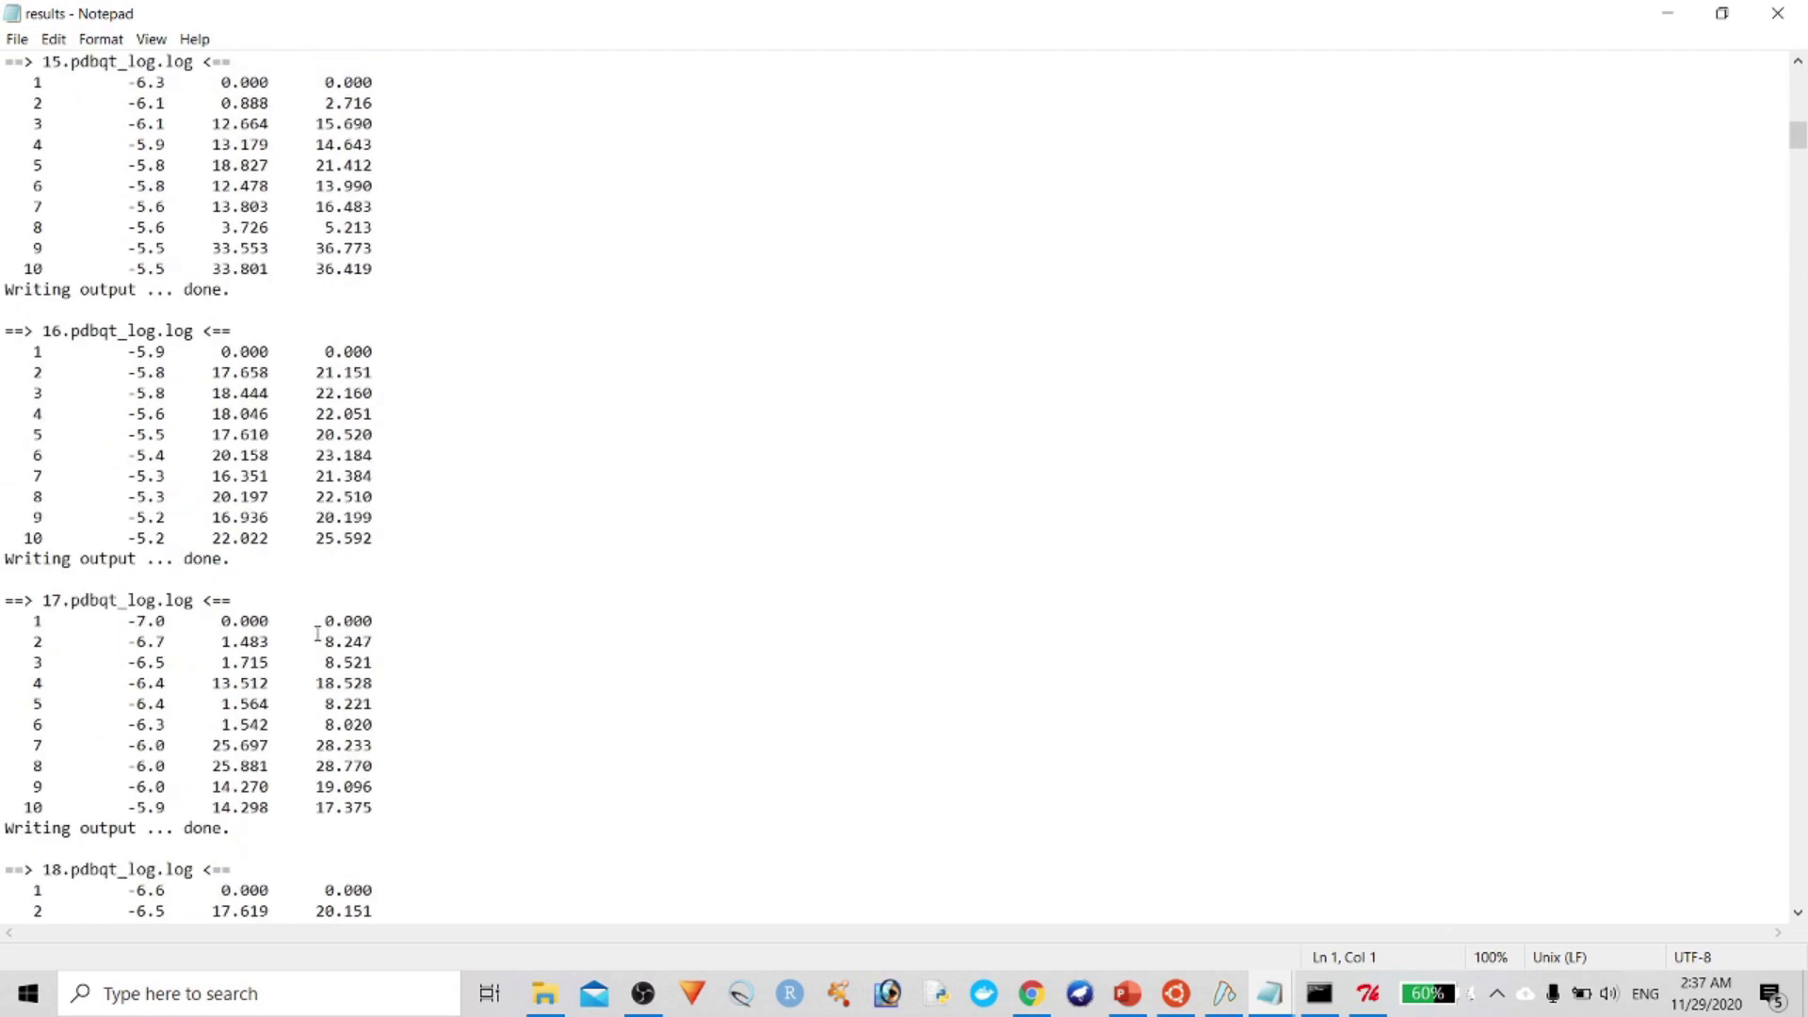
scroll(387, 634, "down", 17)
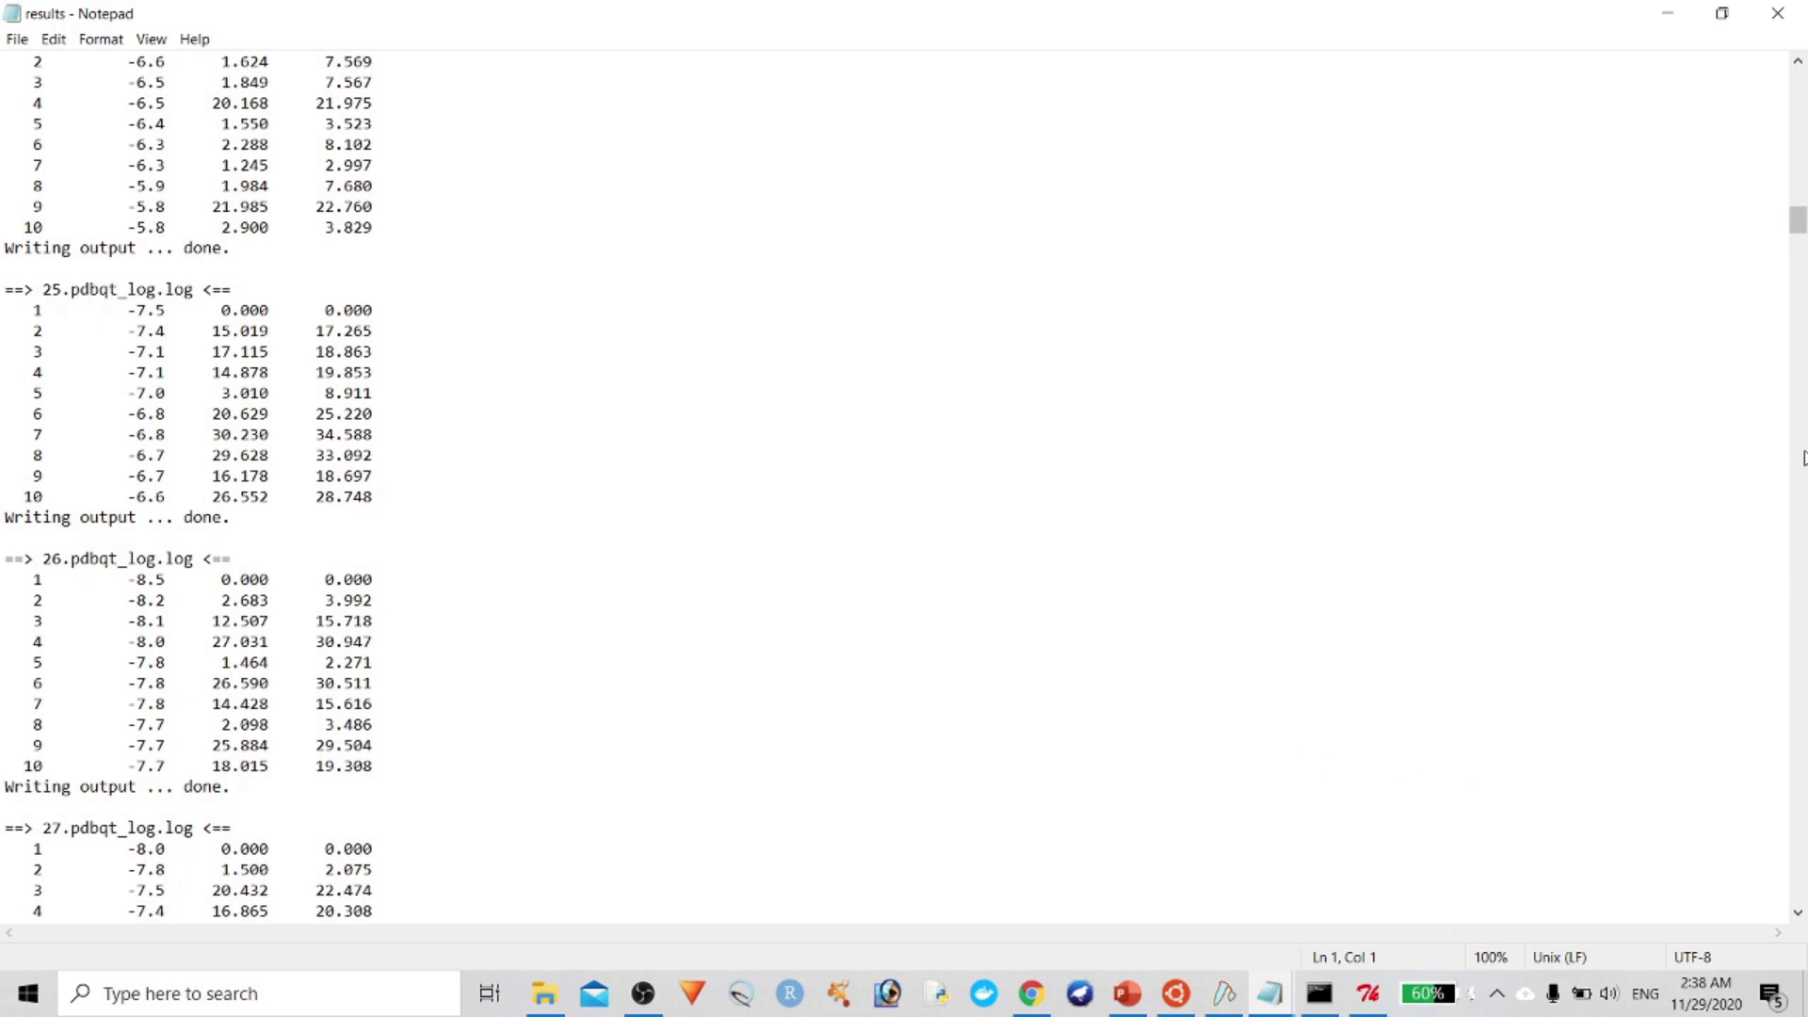
left_click(1670, 16)
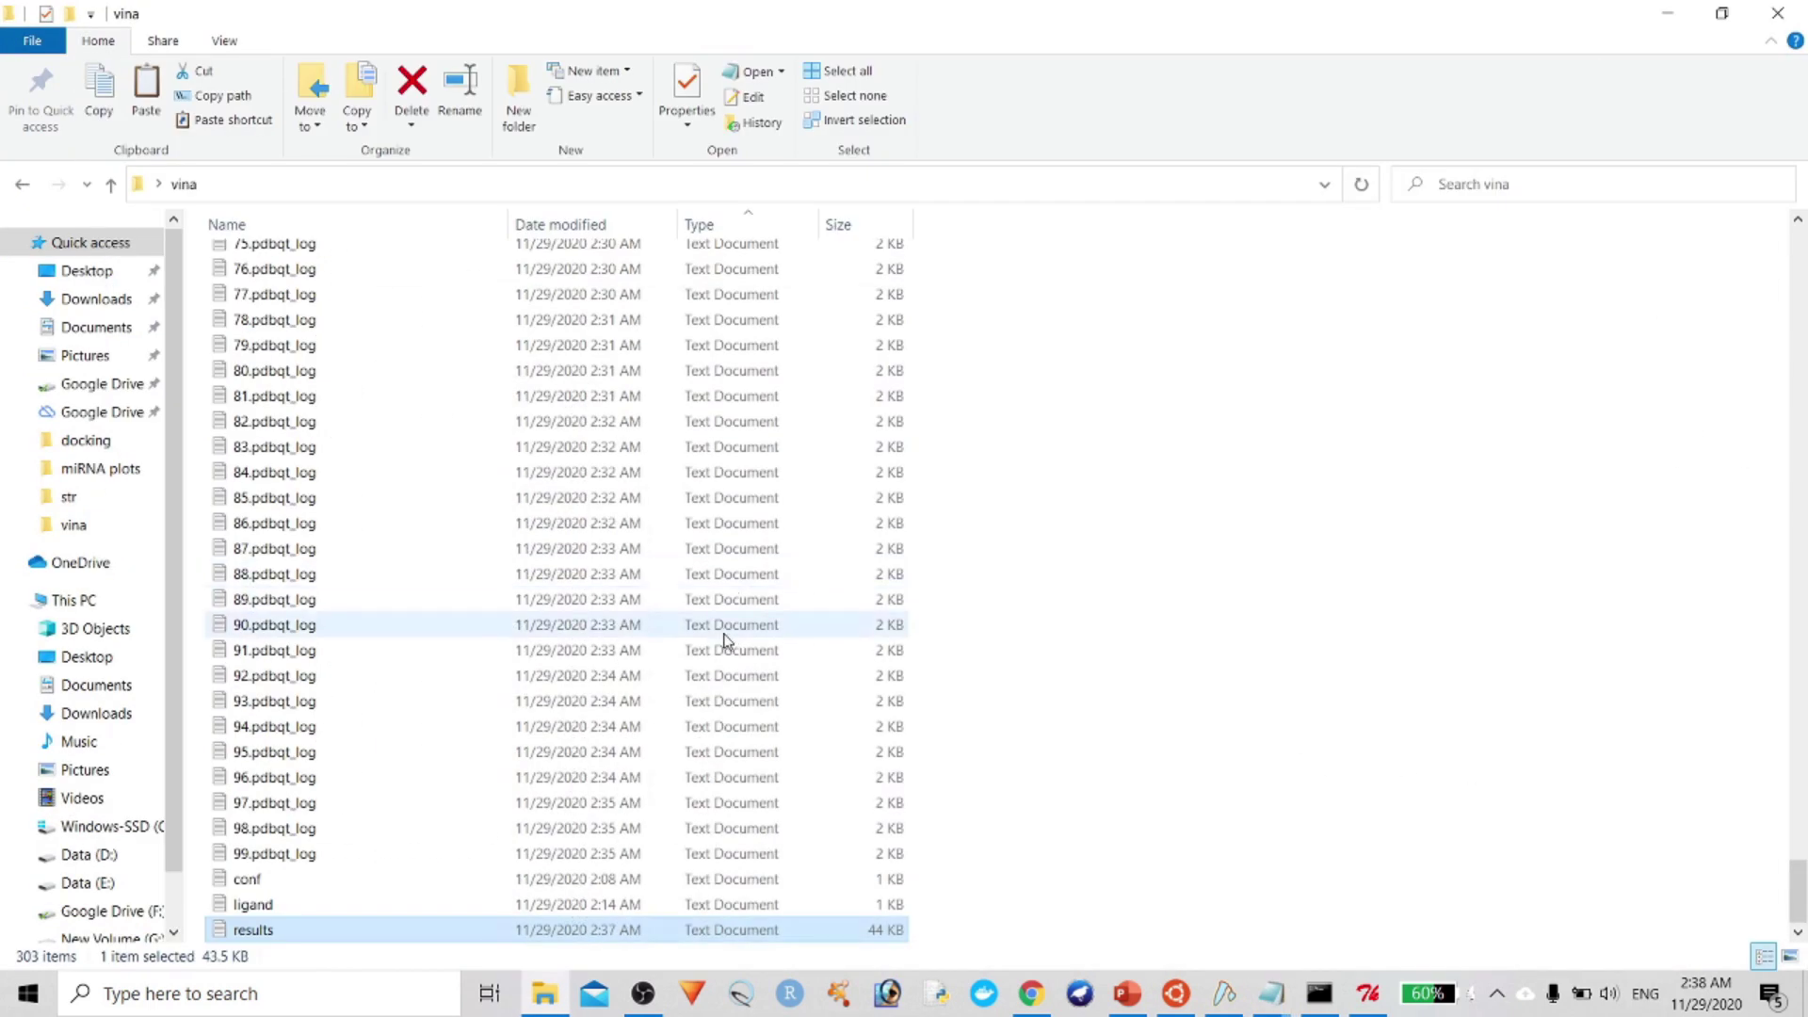
Load 26_out and the model_01 receptor from the back folder into PyMOL
scroll(1281, 731, "up", 10)
scroll(1364, 731, "up", 20)
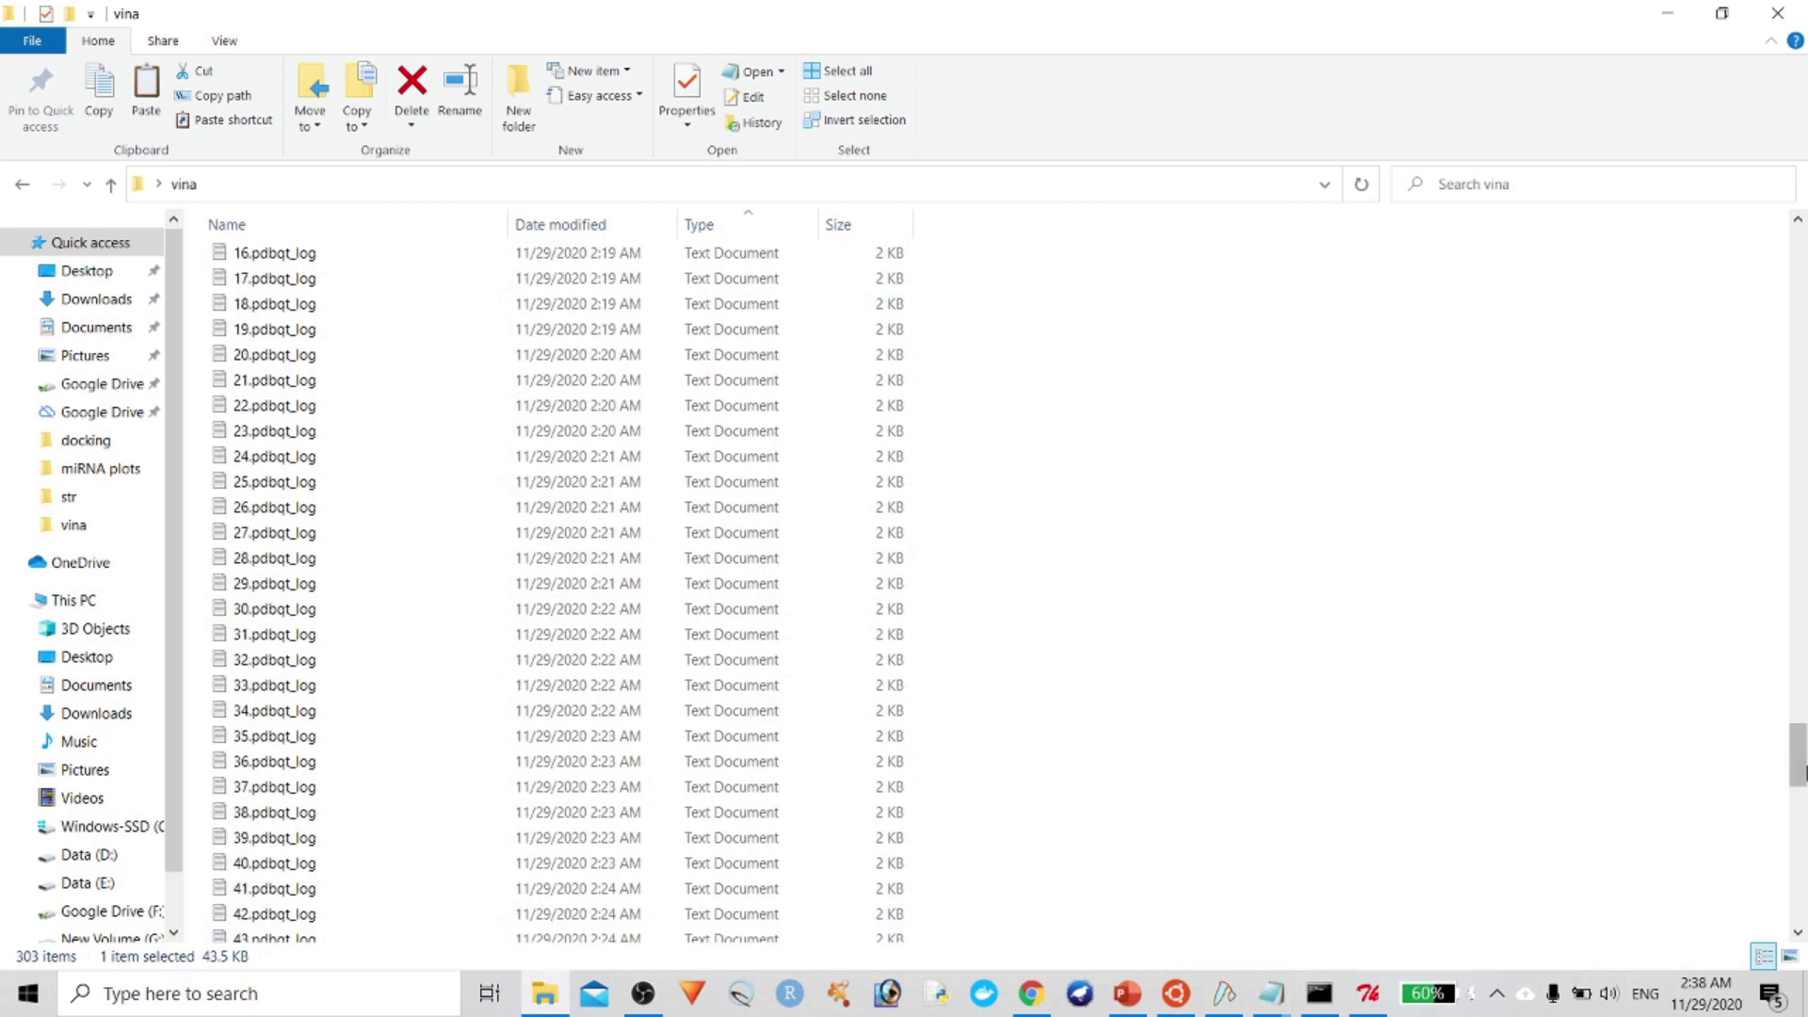
scroll(1036, 537, "down", 13)
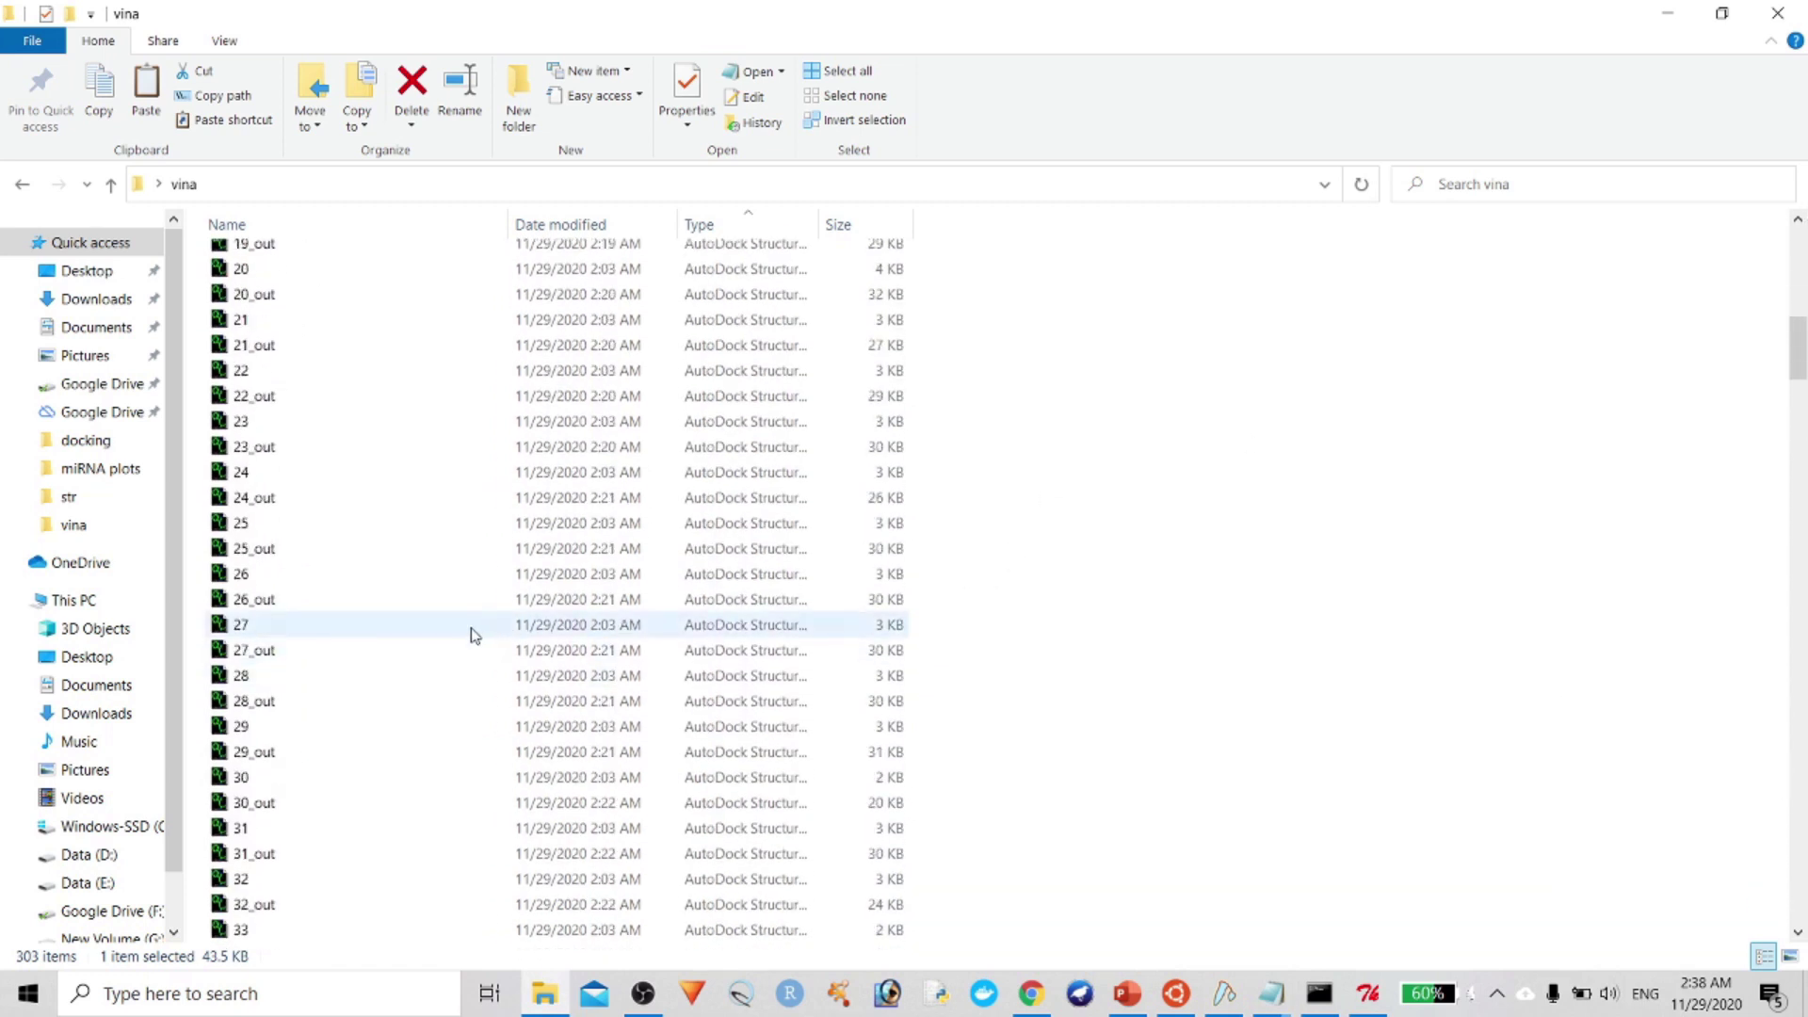
left_click(623, 604)
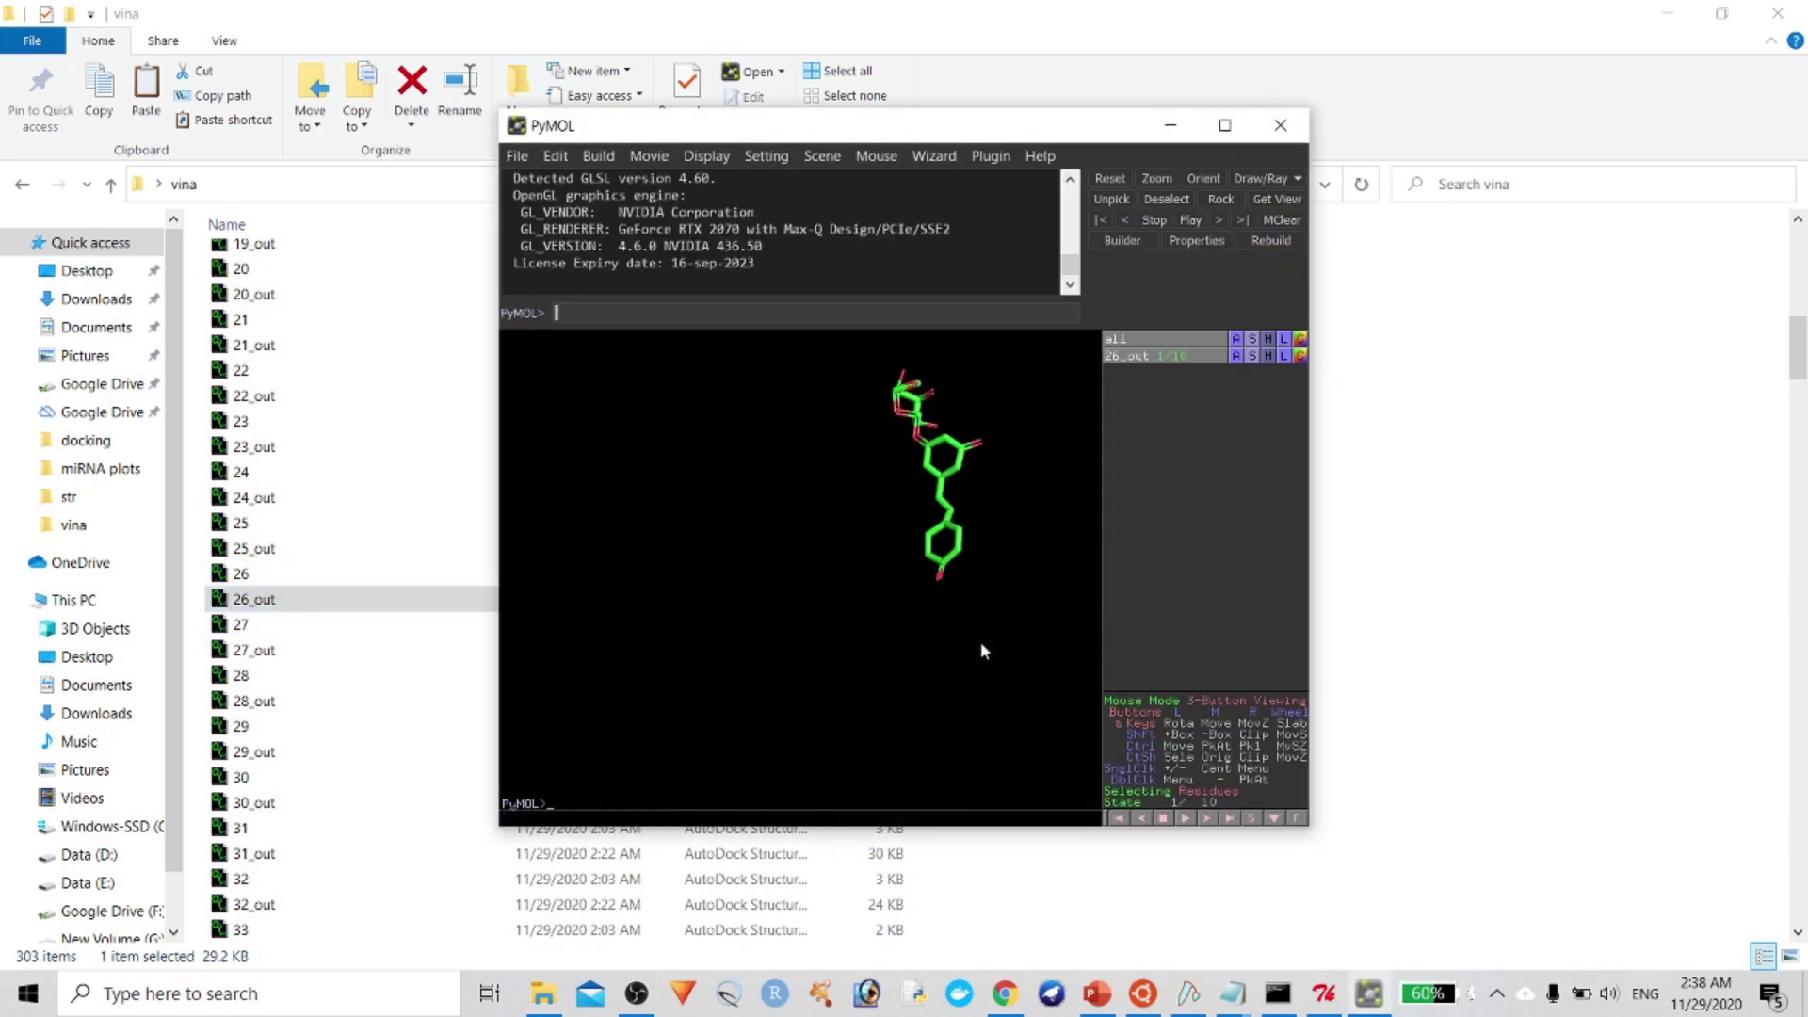
left_click(517, 155)
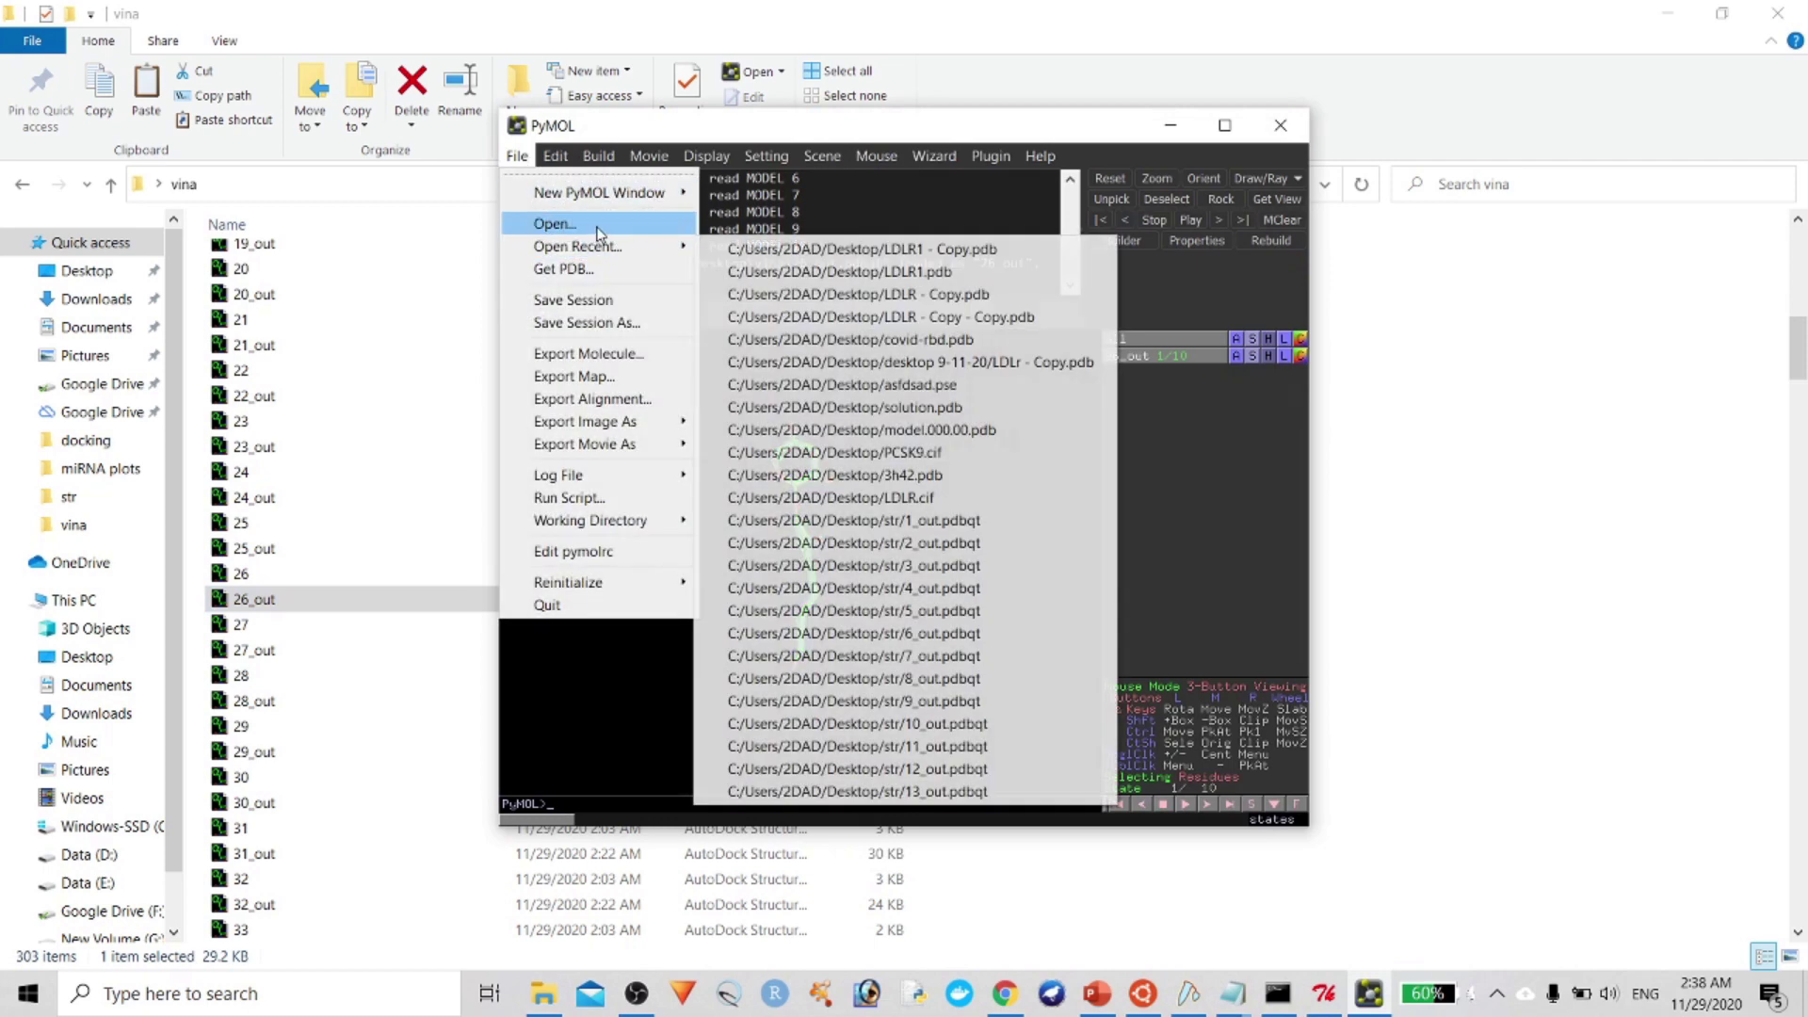
left_click(669, 224)
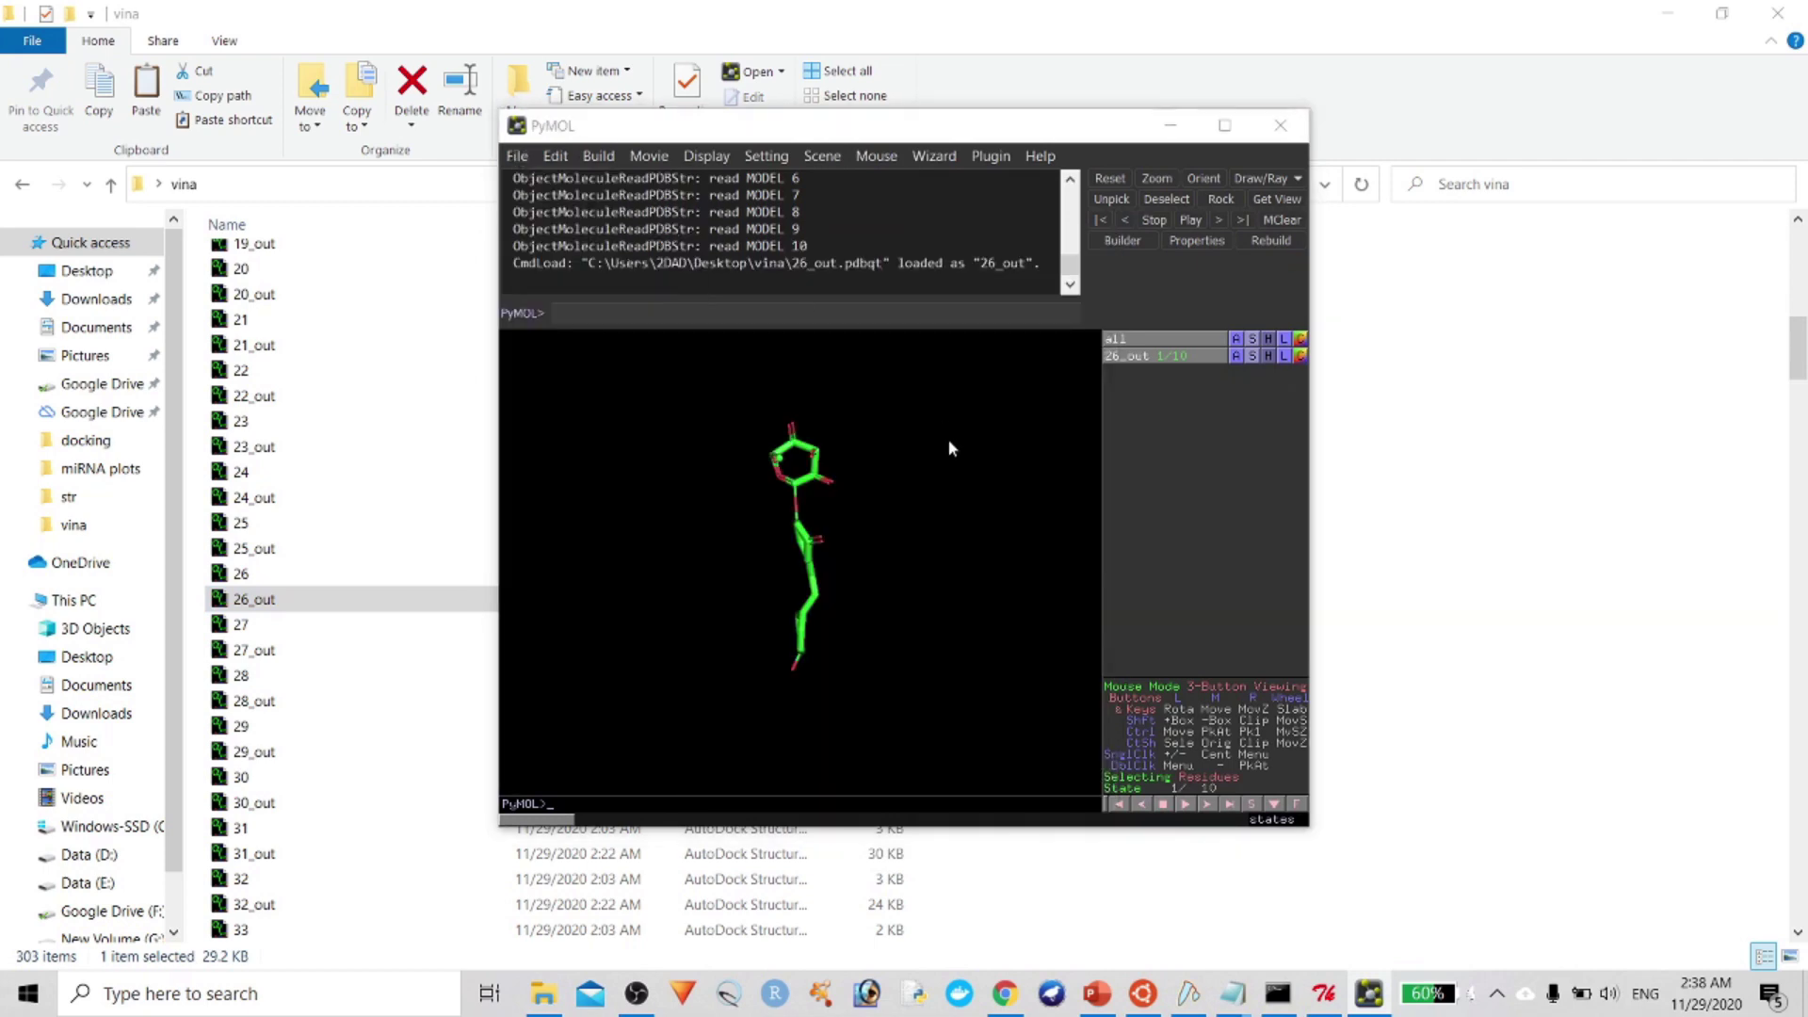
double_click(755, 314)
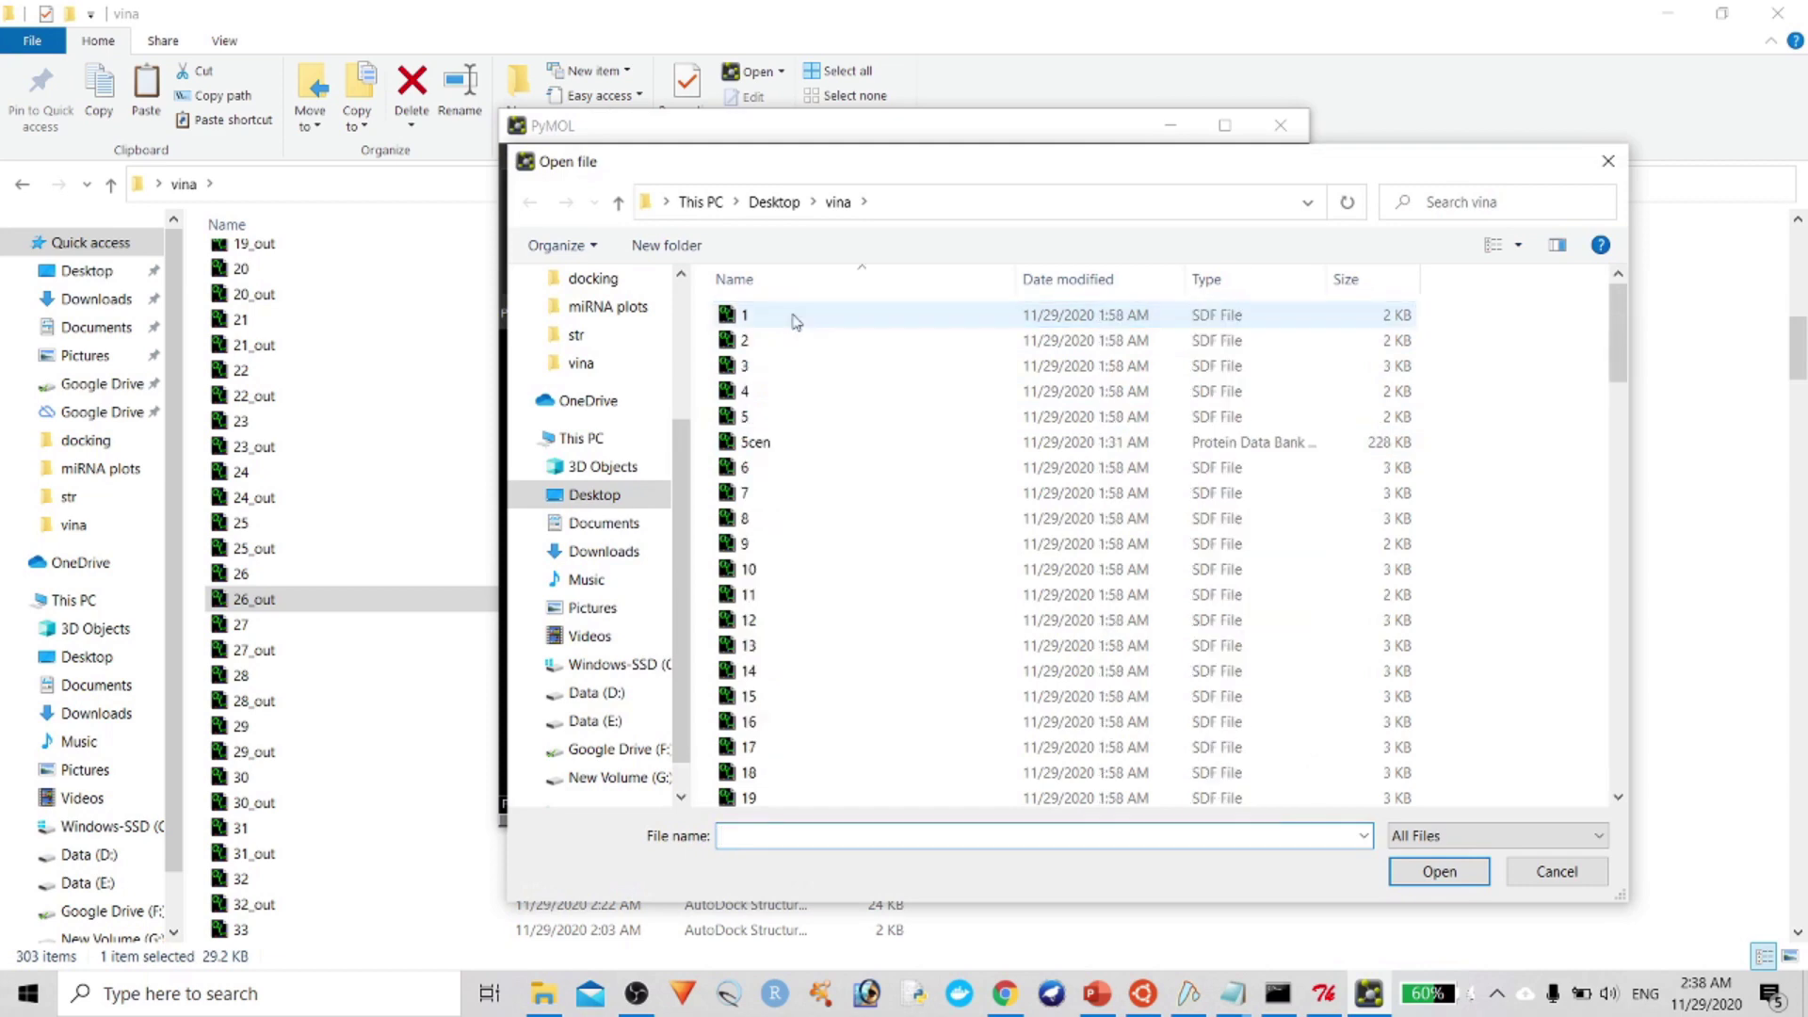
scroll(1243, 623, "down", 6)
scroll(1243, 624, "down", 20)
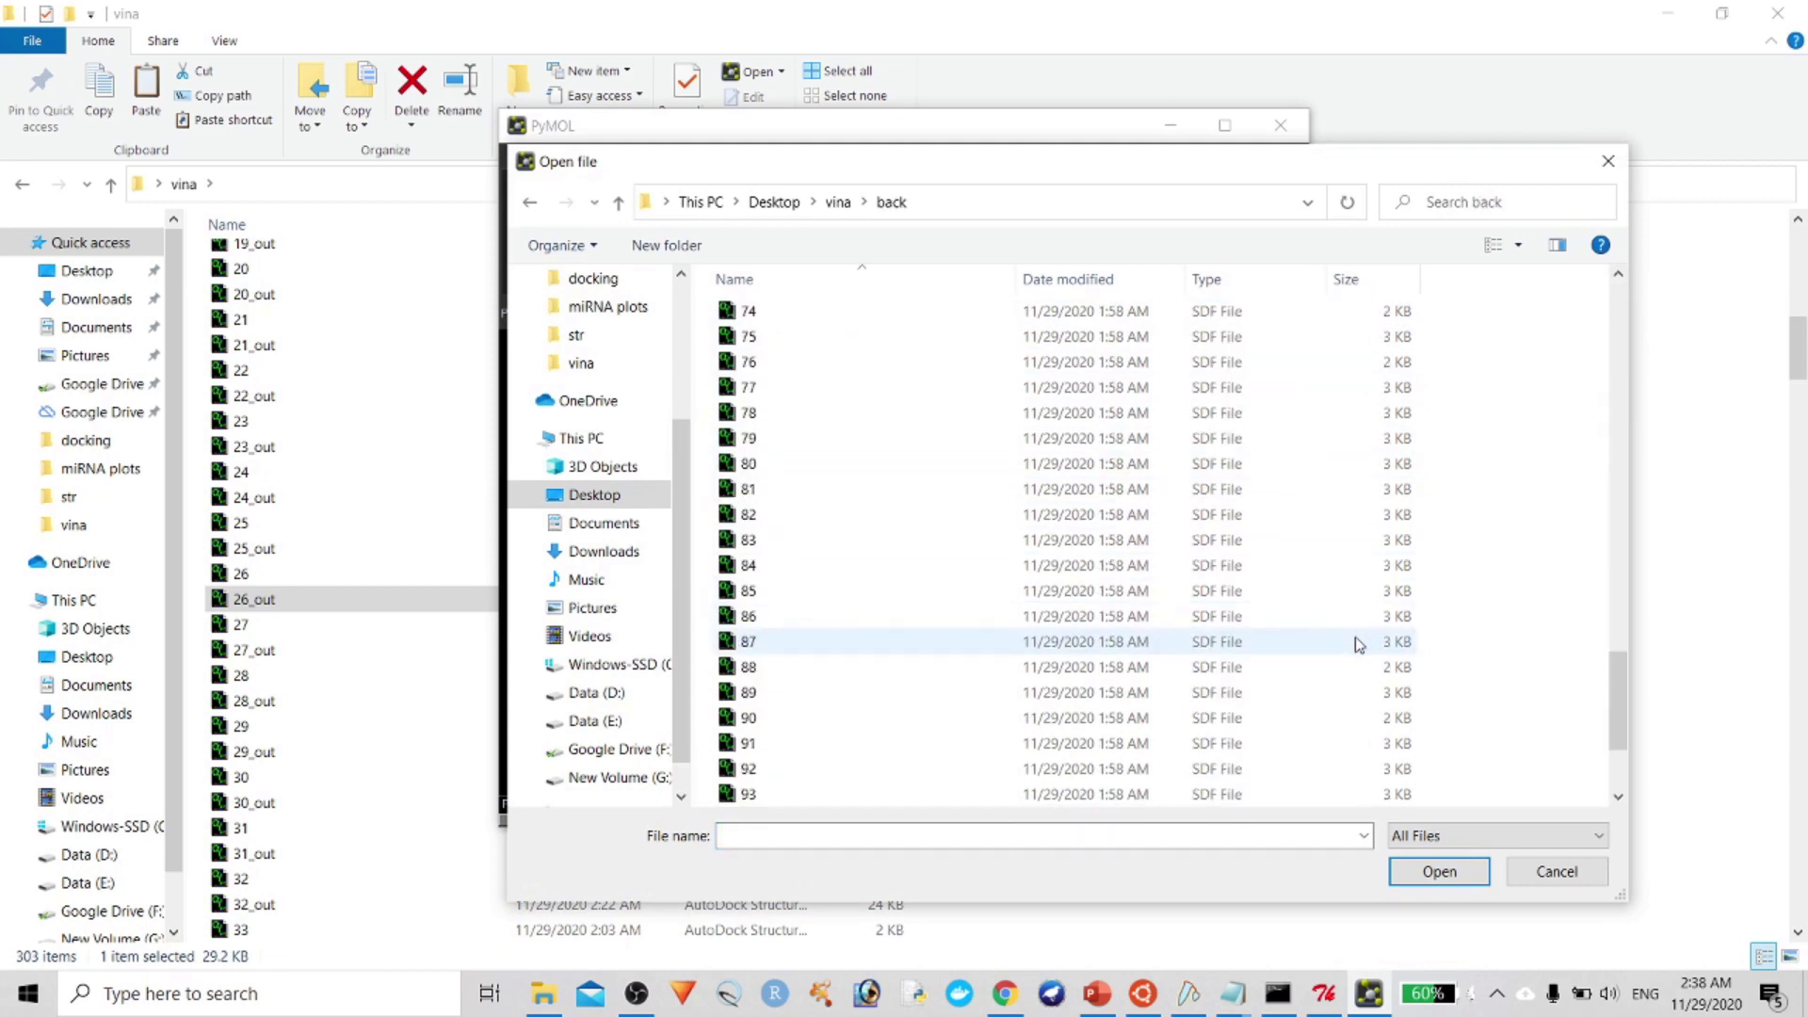
double_click(920, 795)
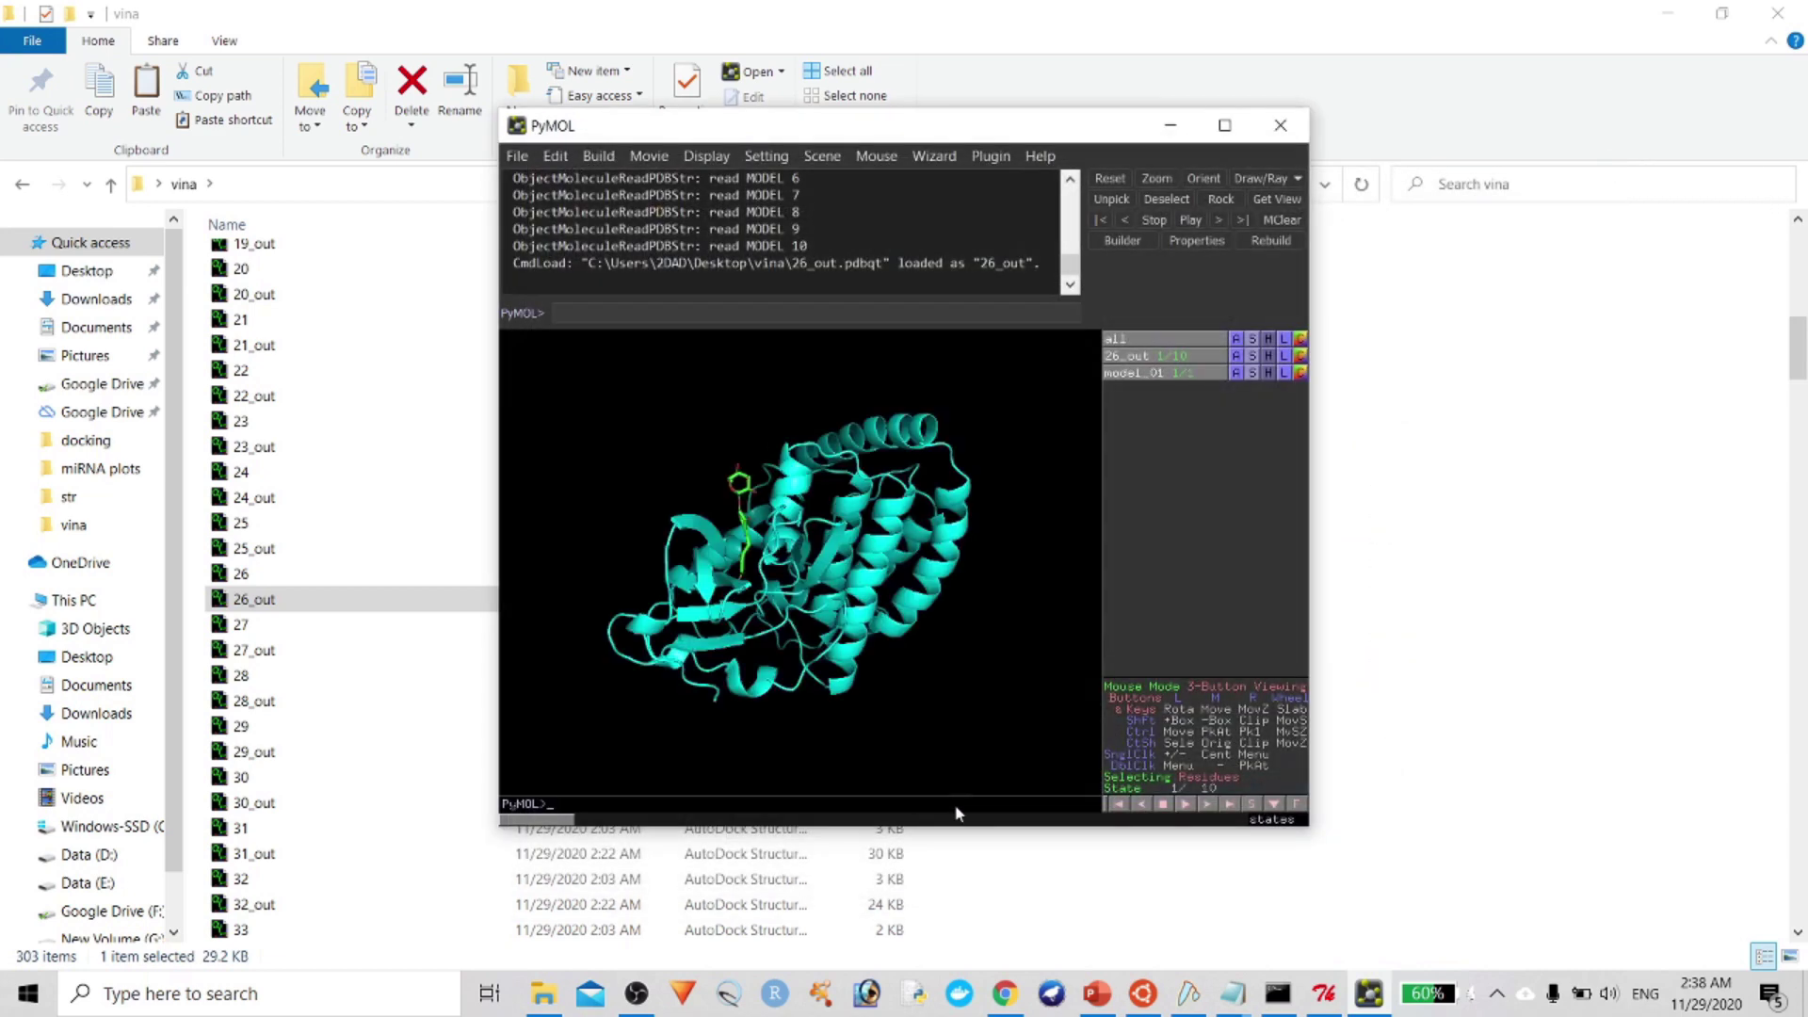
Rotate the view, step the ligand to docked pose 10 of 10, and maximize PyMOL
left_click_drag(959, 571, 1046, 648)
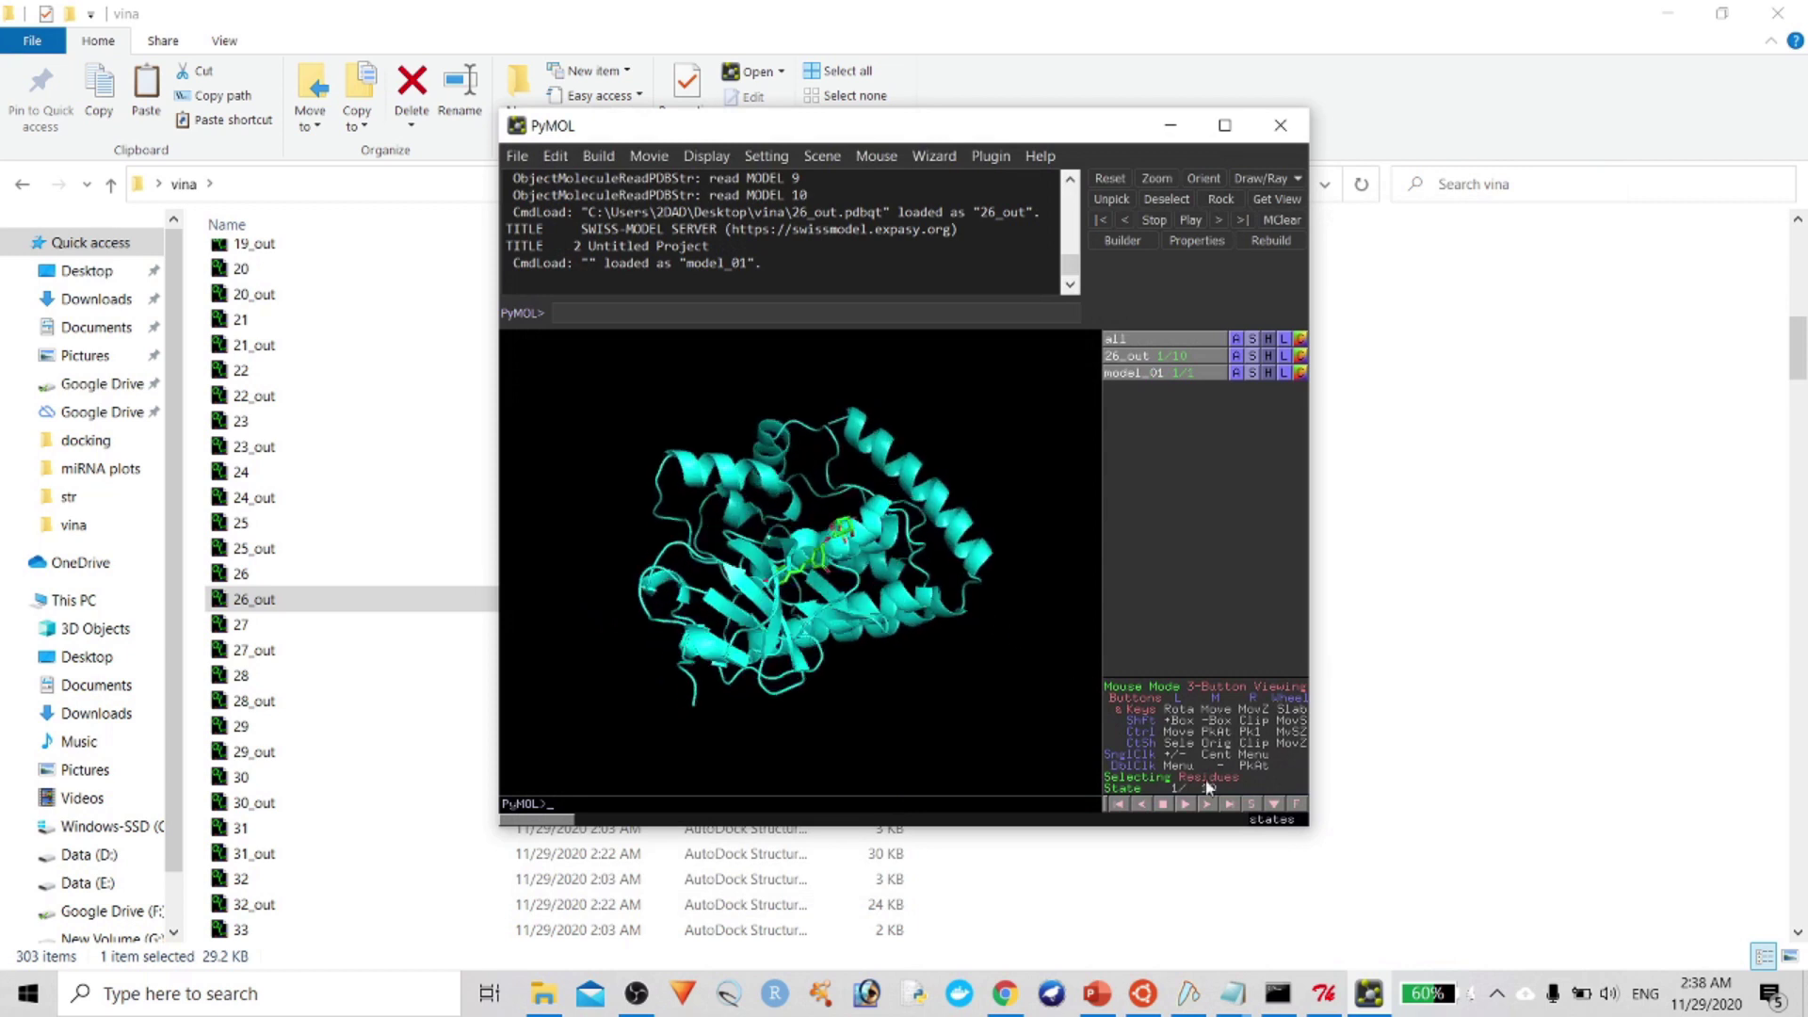
left_click(1209, 805)
left_click(1208, 805)
left_click(1208, 806)
left_click(1209, 805)
left_click(1209, 806)
left_click(1208, 805)
left_click(1208, 806)
left_click(1208, 805)
left_click(1208, 805)
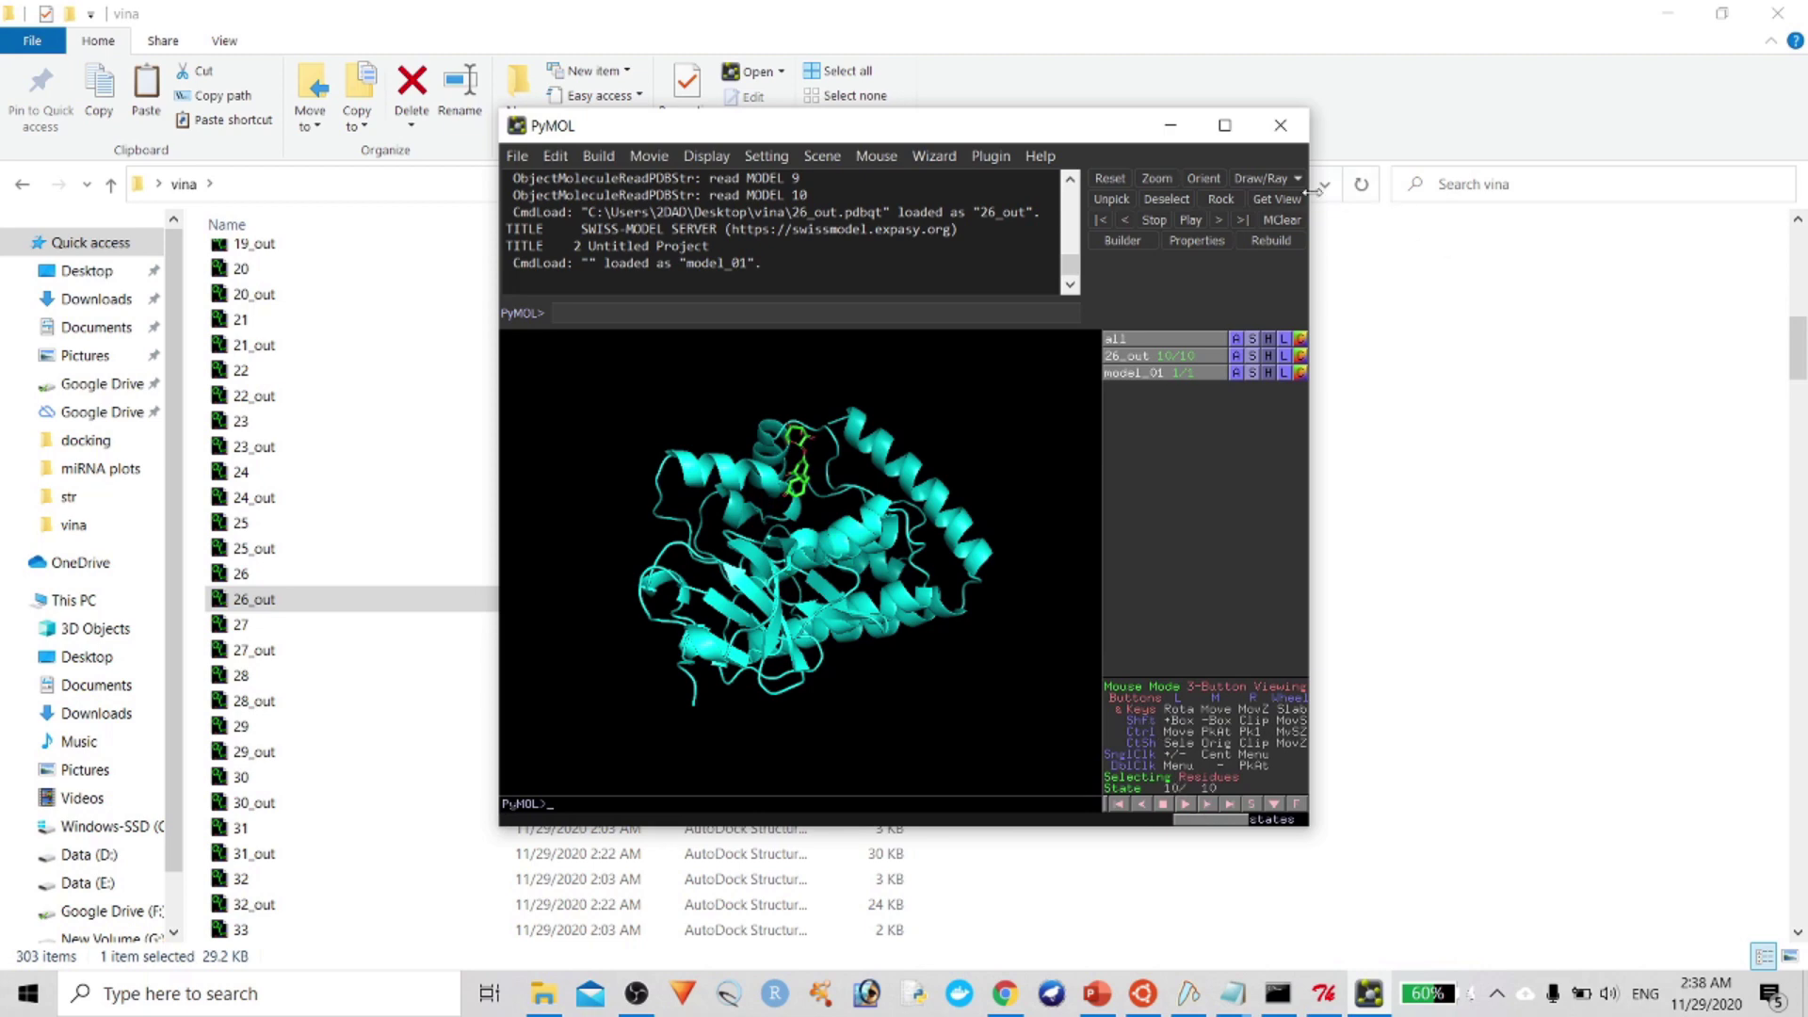
left_click(1224, 125)
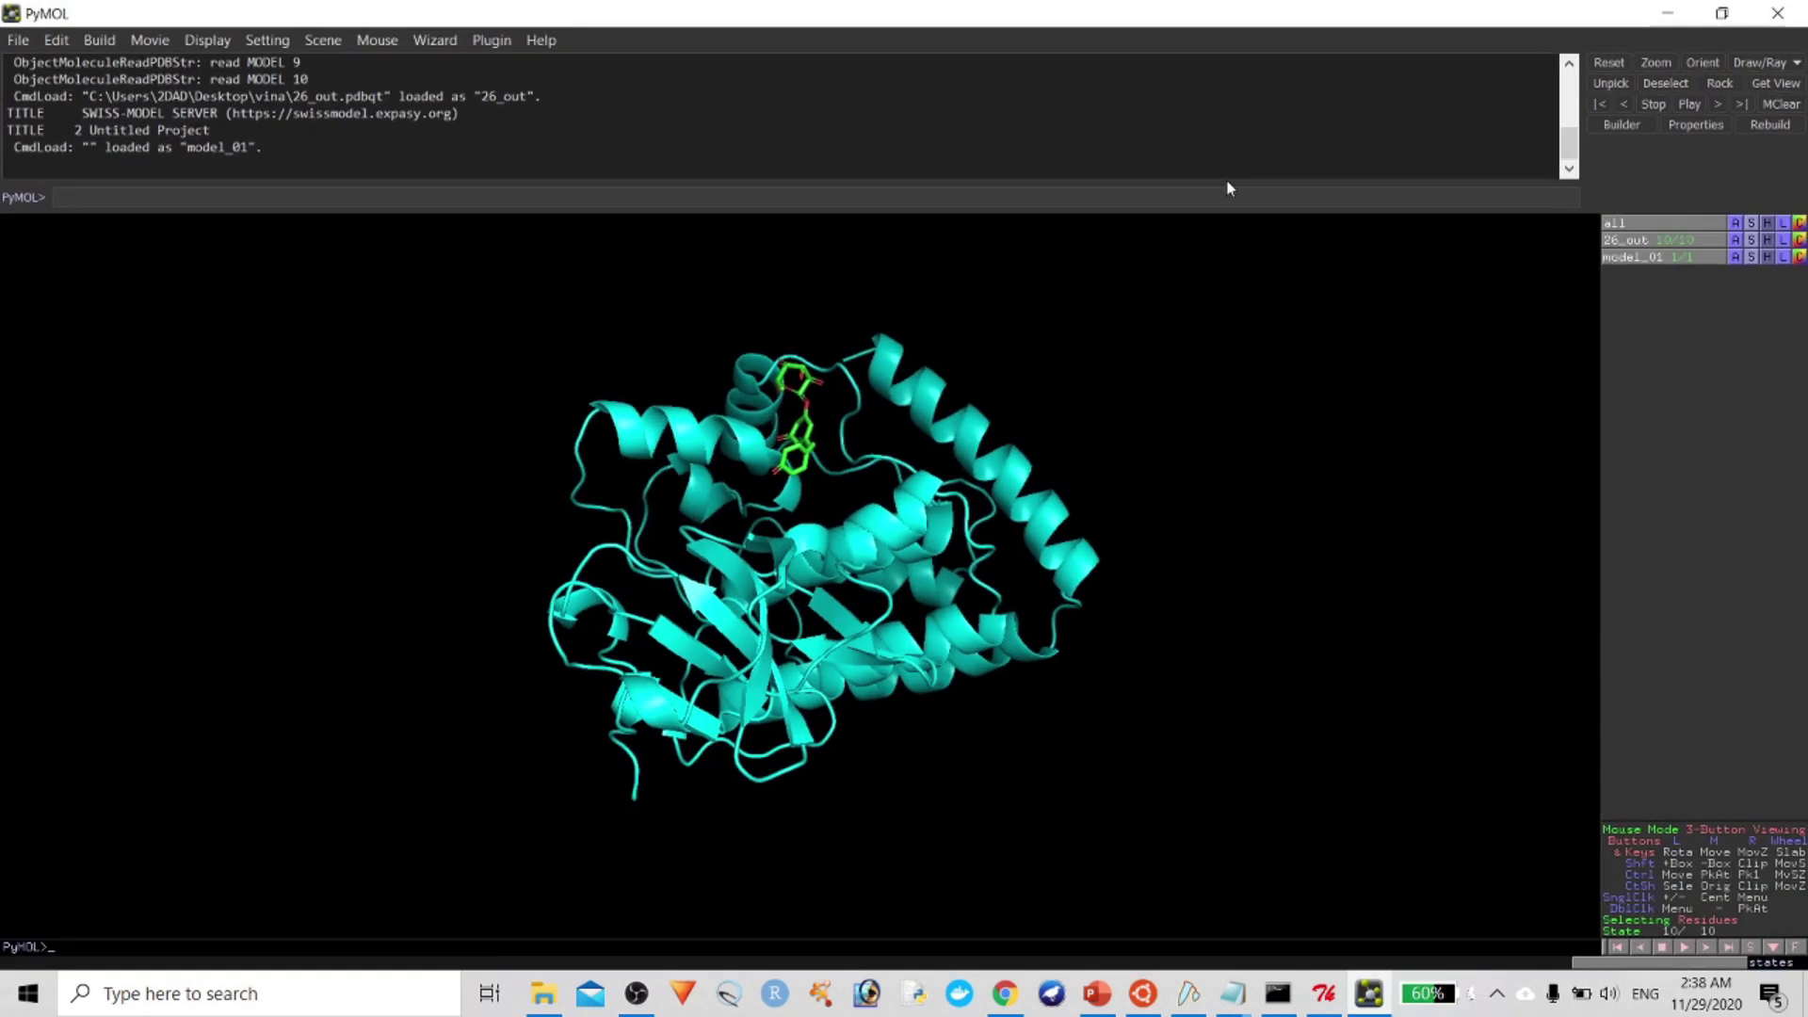